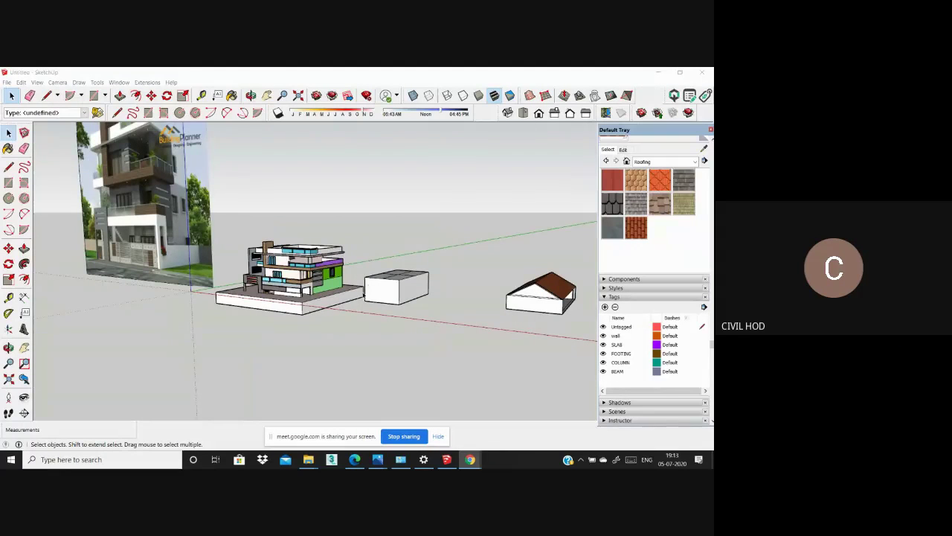
Step: Examine the multi-storey house model beside its reference image, the plain box and the gable-roofed building
scroll(378, 272, down, 2)
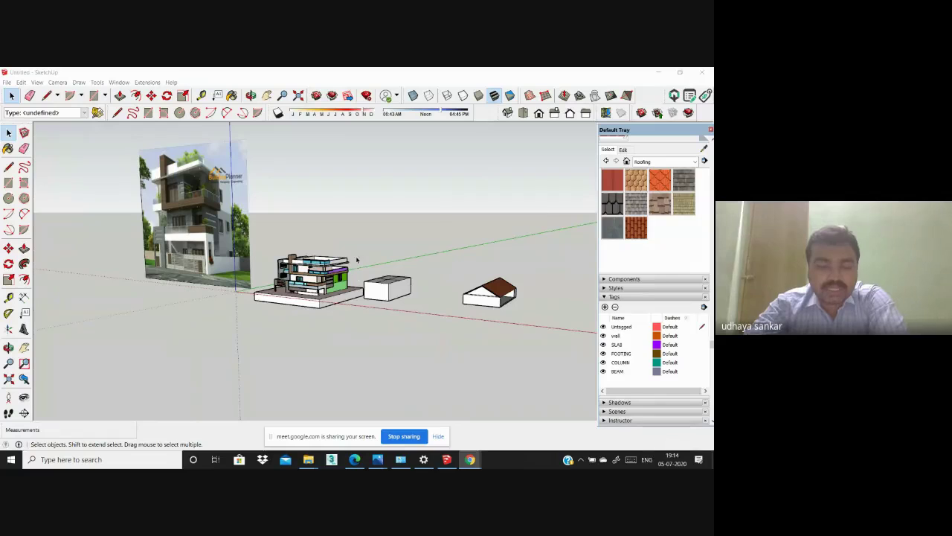
scroll(357, 259, up, 3)
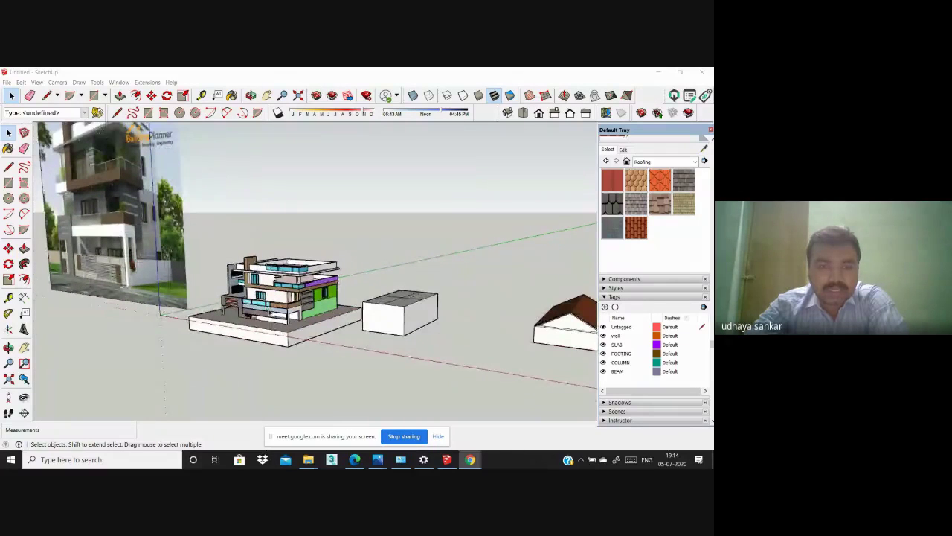
mouse_move(240, 273)
middle_down()
mouse_move(284, 274)
mouse_move(262, 274)
middle_up()
scroll(262, 273, up, 3)
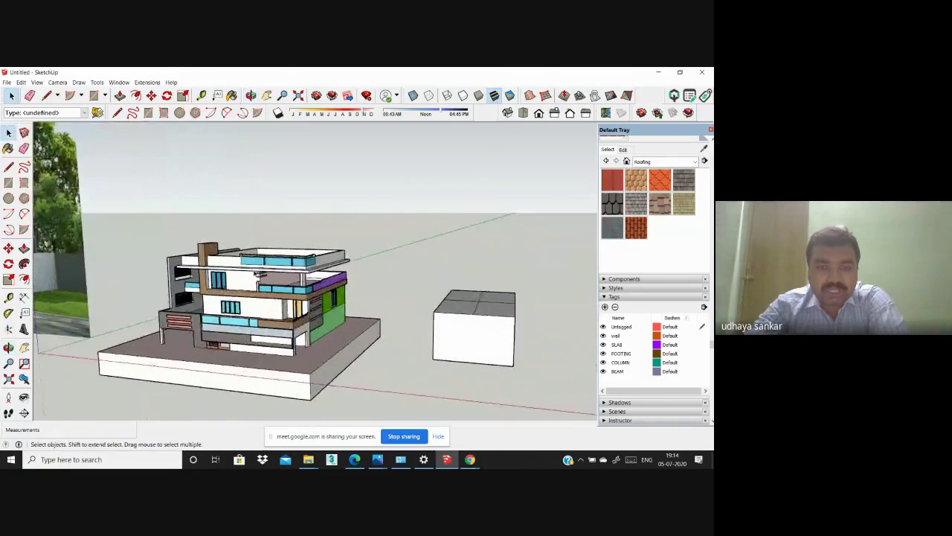
scroll(256, 274, down, 3)
scroll(398, 313, up, 2)
scroll(407, 280, down, 3)
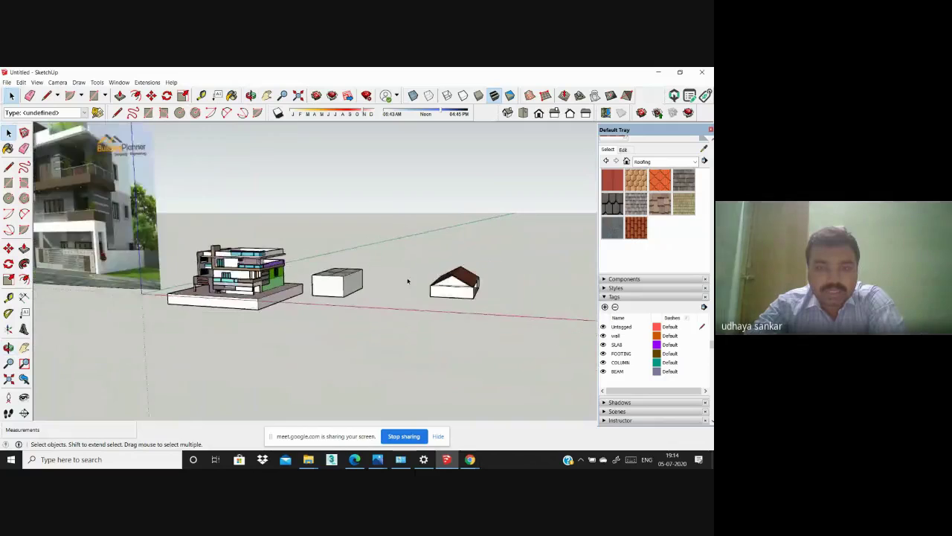
scroll(408, 281, up, 4)
scroll(406, 283, down, 1)
scroll(406, 286, up, 1)
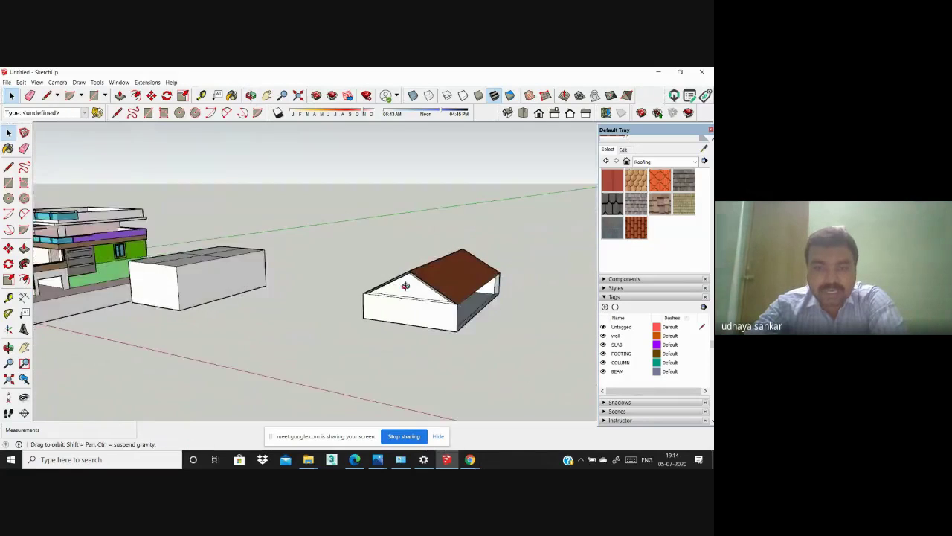
mouse_move(405, 286)
middle_down()
mouse_move(291, 296)
mouse_move(347, 296)
middle_up()
scroll(346, 297, up, 4)
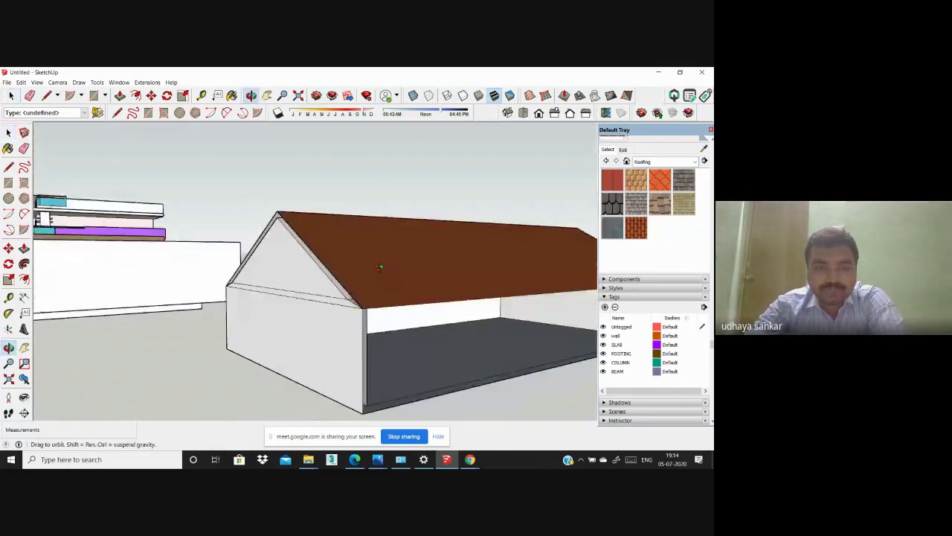
scroll(379, 268, down, 8)
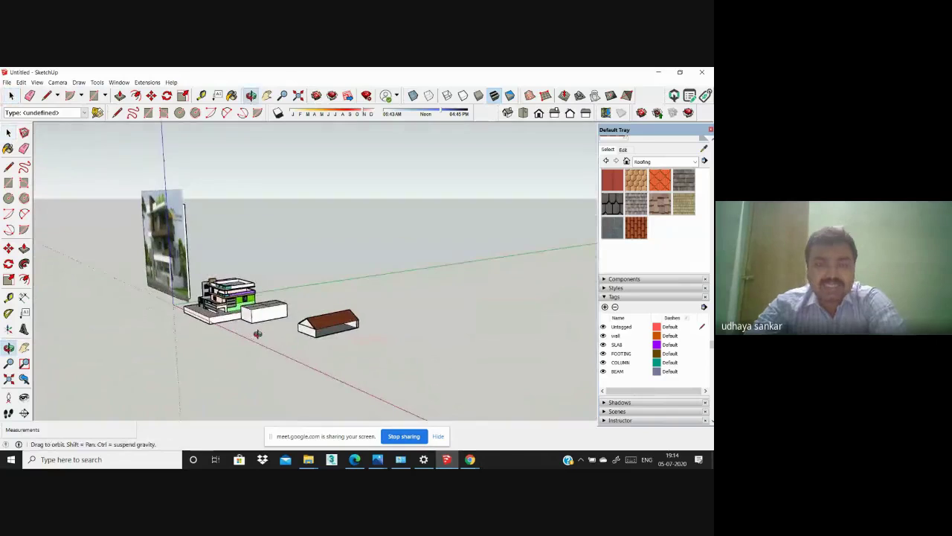
middle_drag(257, 334, 258, 334)
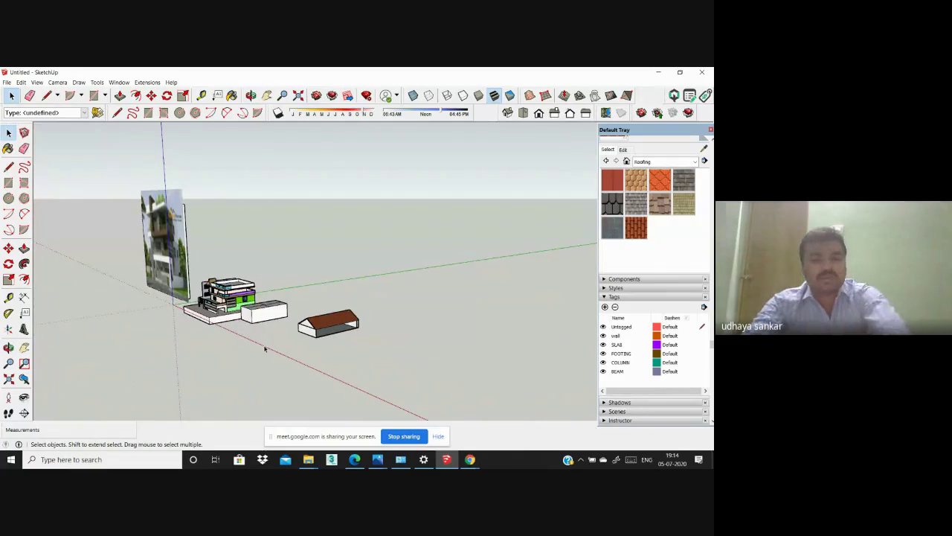
Step: Examine the house model's coloured facade up close and compare it with the unpainted box and the Roofing materials
scroll(229, 335, up, 6)
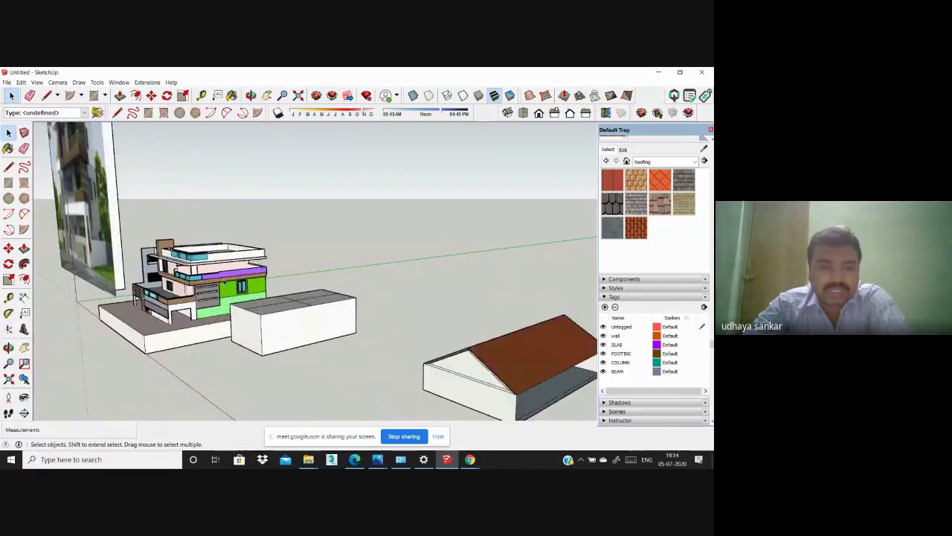
scroll(222, 282, down, 2)
scroll(170, 328, up, 8)
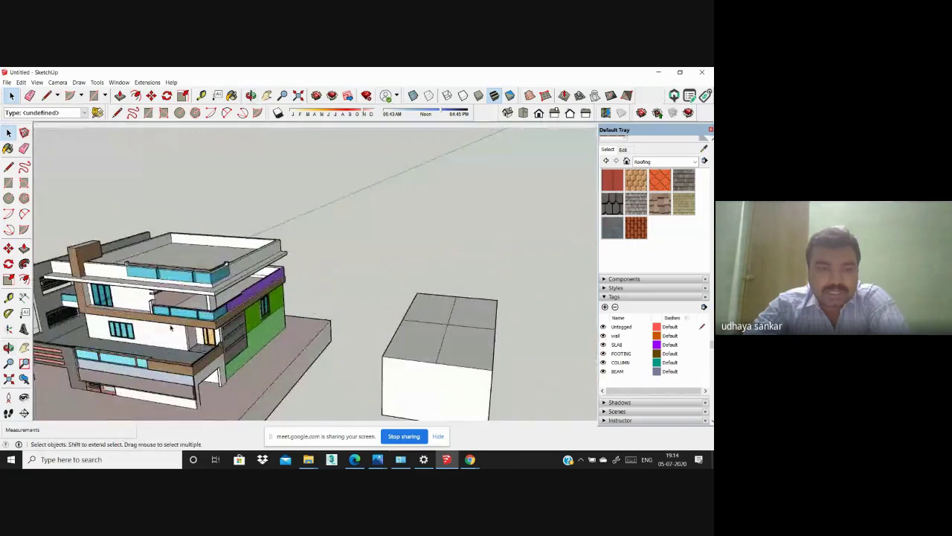
scroll(330, 297, down, 6)
scroll(232, 318, up, 5)
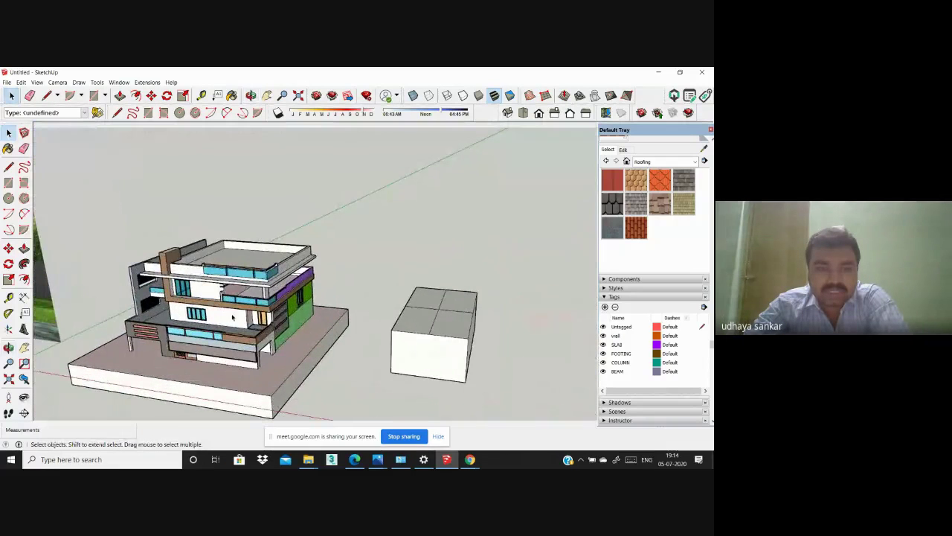
scroll(232, 318, up, 6)
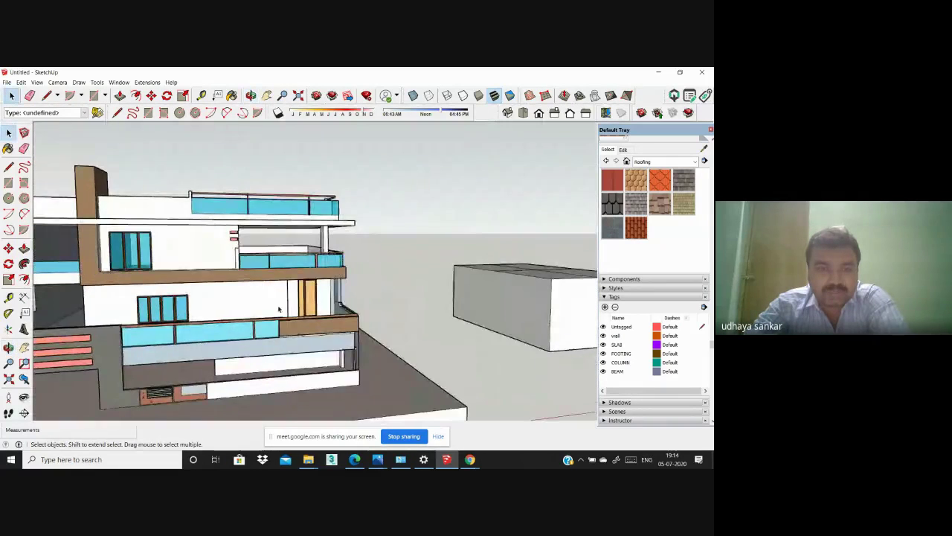
scroll(279, 308, down, 6)
click(606, 149)
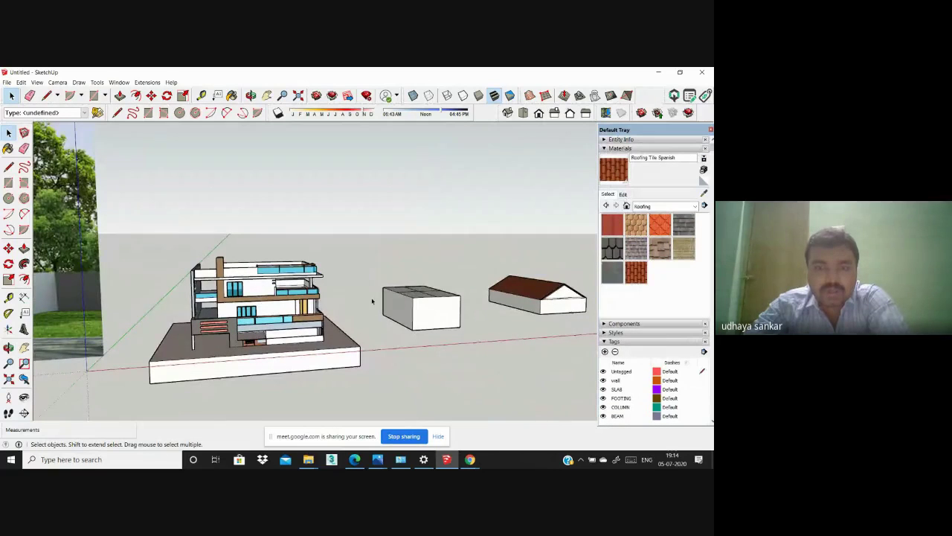
scroll(372, 301, down, 5)
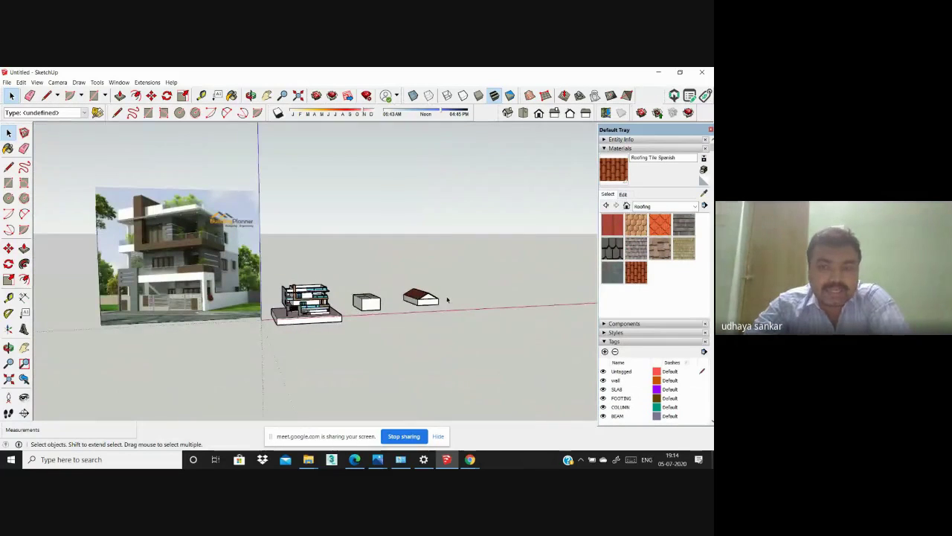
scroll(447, 299, up, 5)
scroll(450, 297, down, 1)
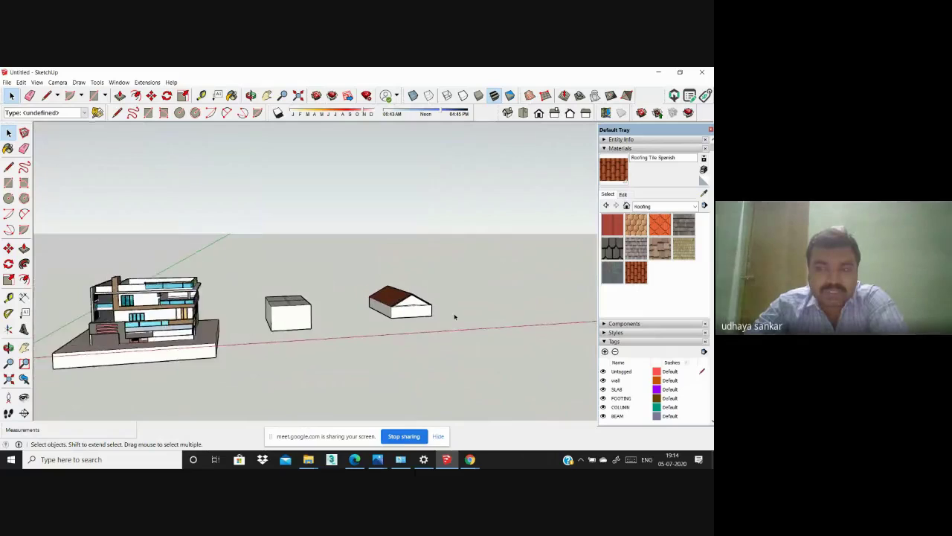
scroll(454, 317, down, 2)
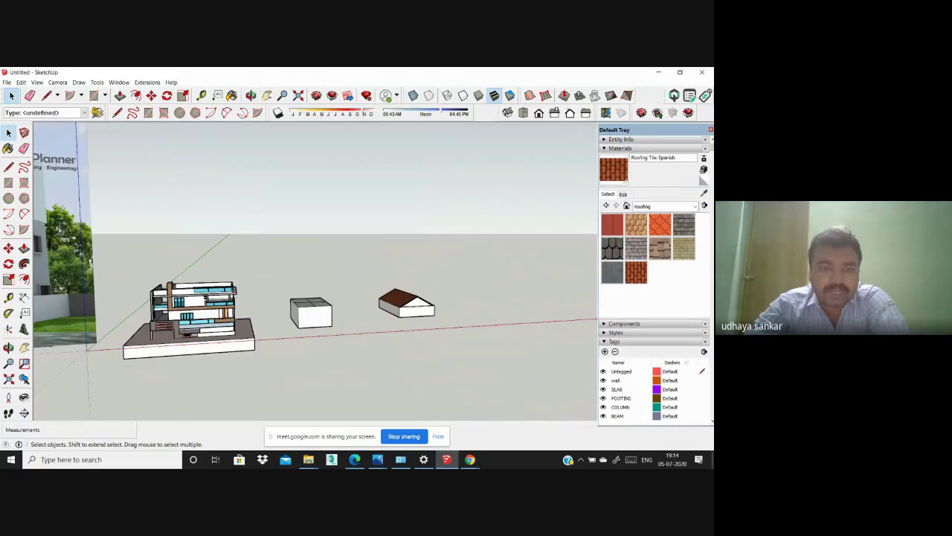
scroll(168, 315, up, 2)
scroll(291, 313, down, 3)
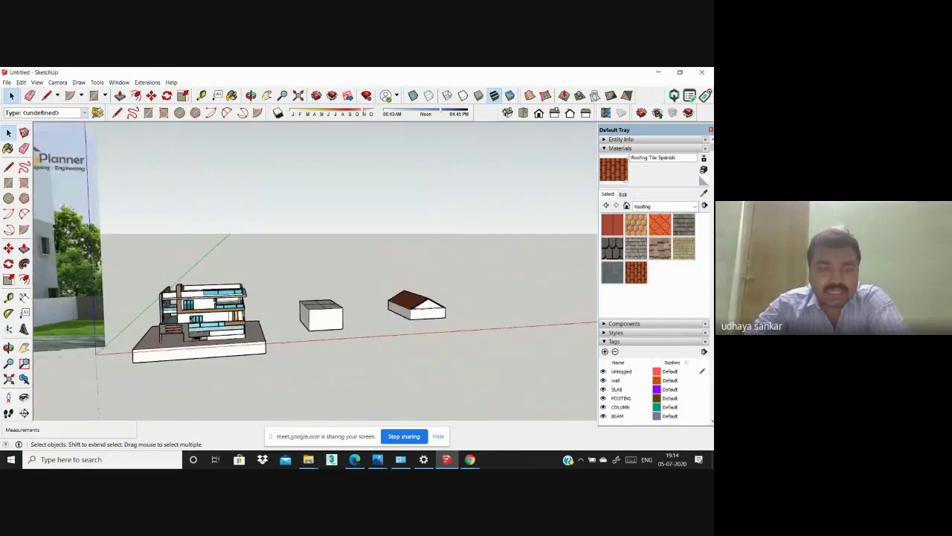
Step: Paint the front face of the plain box with 0015_Salmon from the Colors-Named materials
click(7, 148)
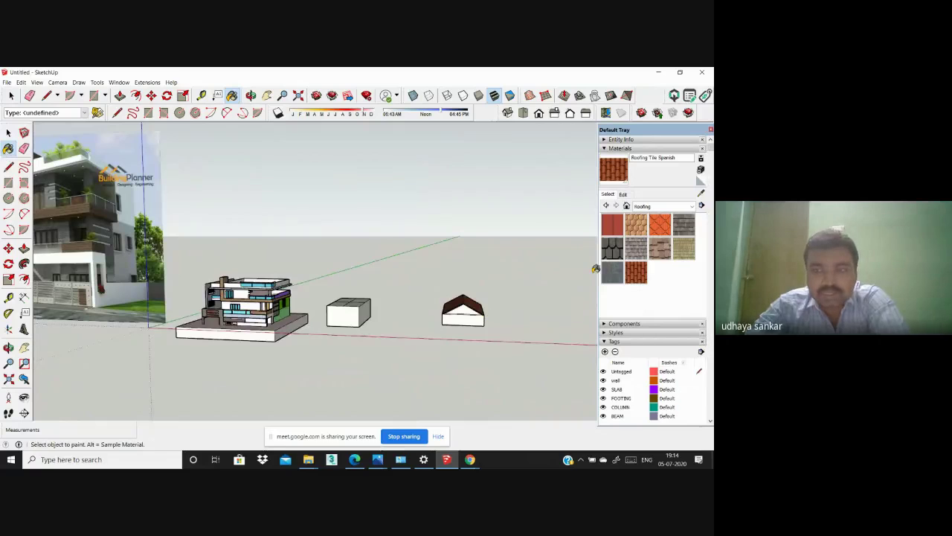
click(649, 207)
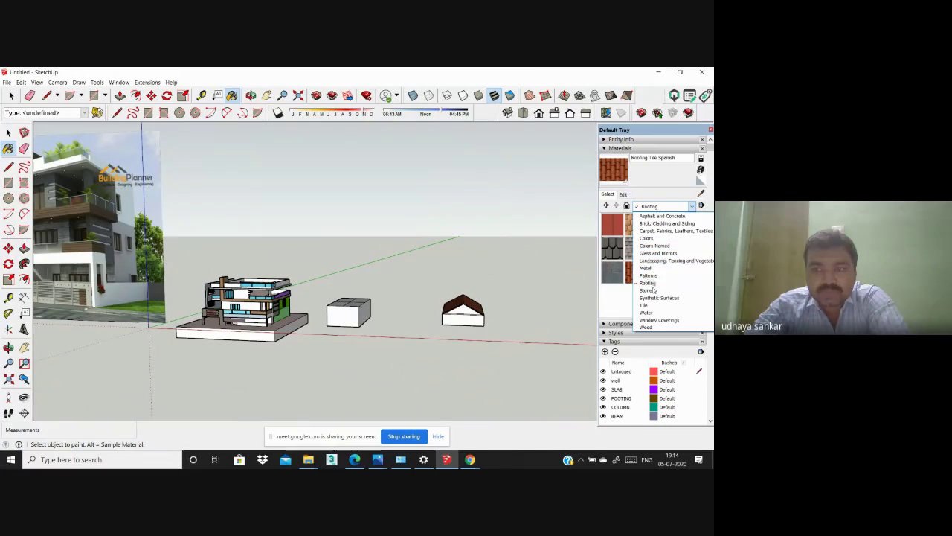
click(651, 246)
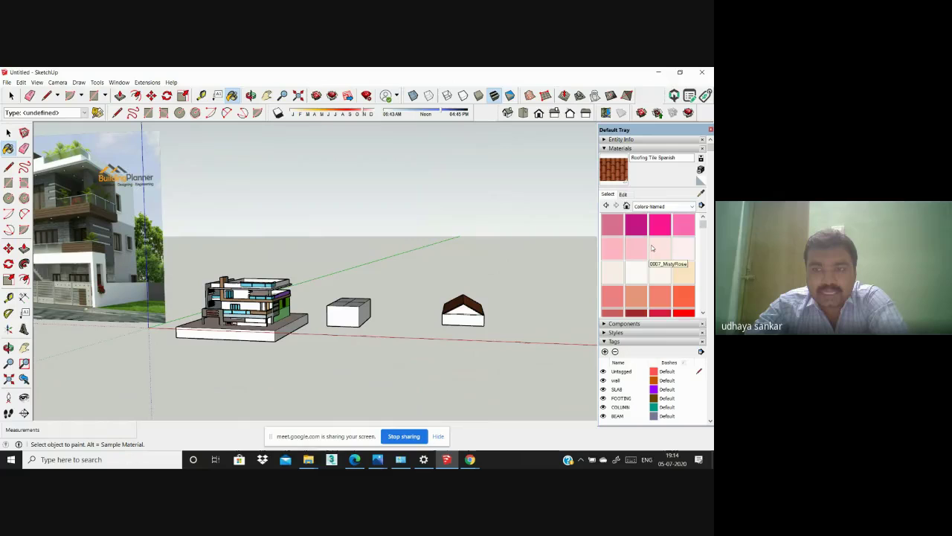
click(660, 296)
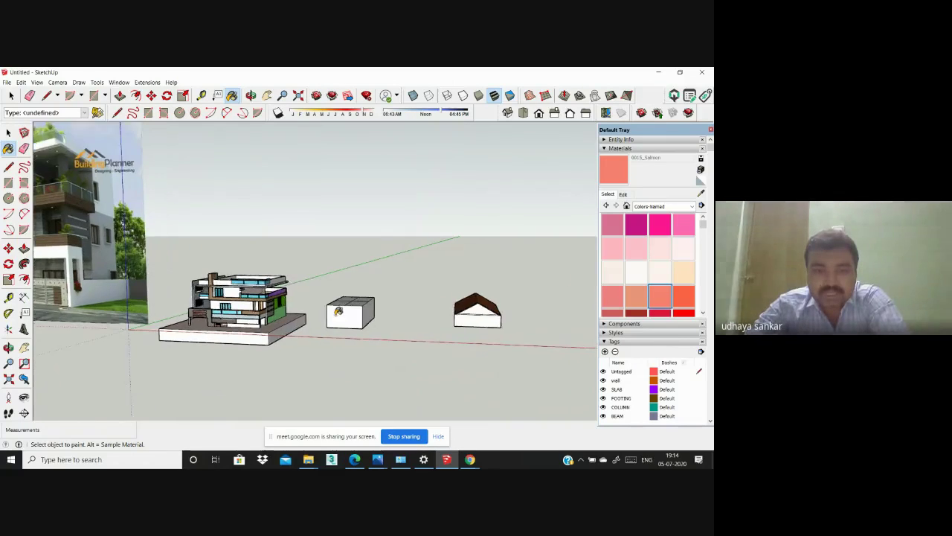
scroll(355, 304, up, 3)
click(355, 304)
scroll(416, 301, down, 2)
mouse_move(416, 301)
middle_down()
mouse_move(459, 330)
mouse_move(416, 332)
mouse_move(404, 320)
middle_up()
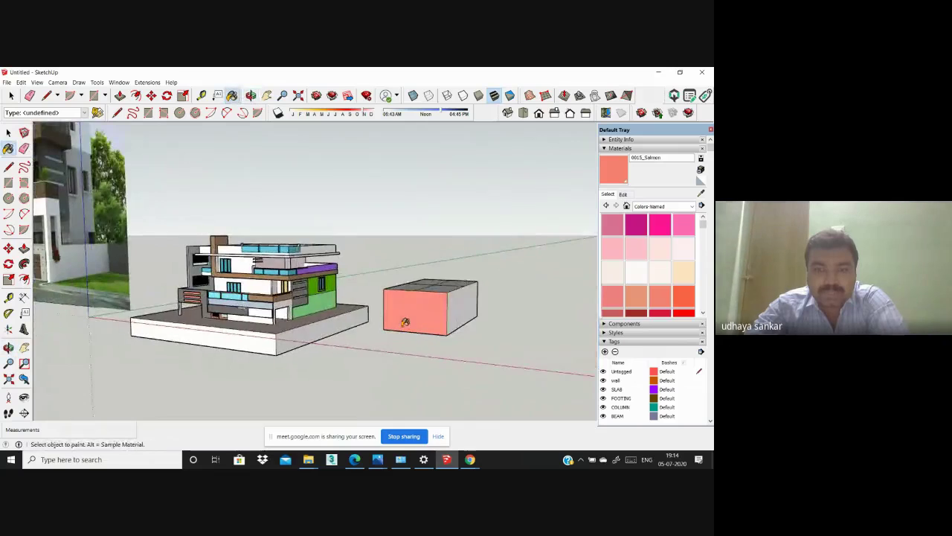
Step: Open the 0015_Salmon material's editing options and review its color, texture and opacity settings
scroll(410, 304, up, 3)
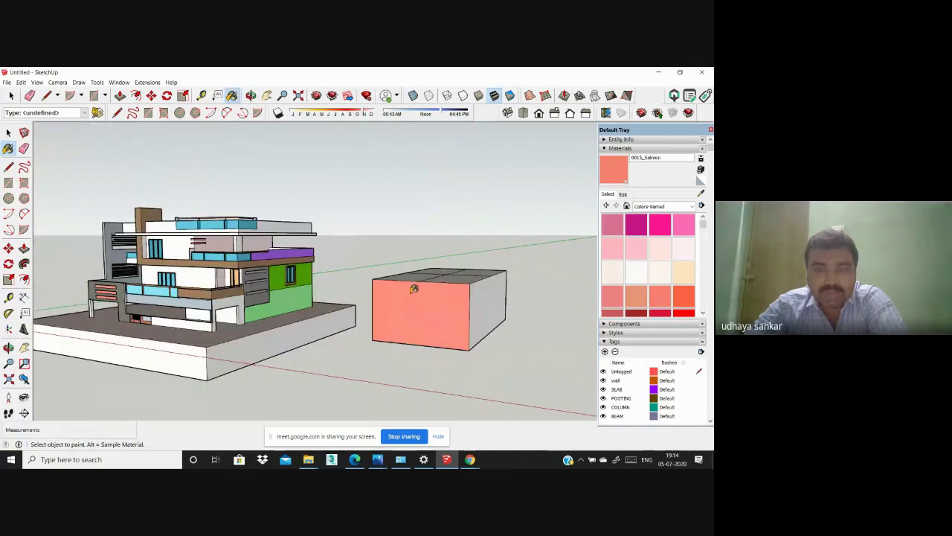
scroll(414, 288, up, 1)
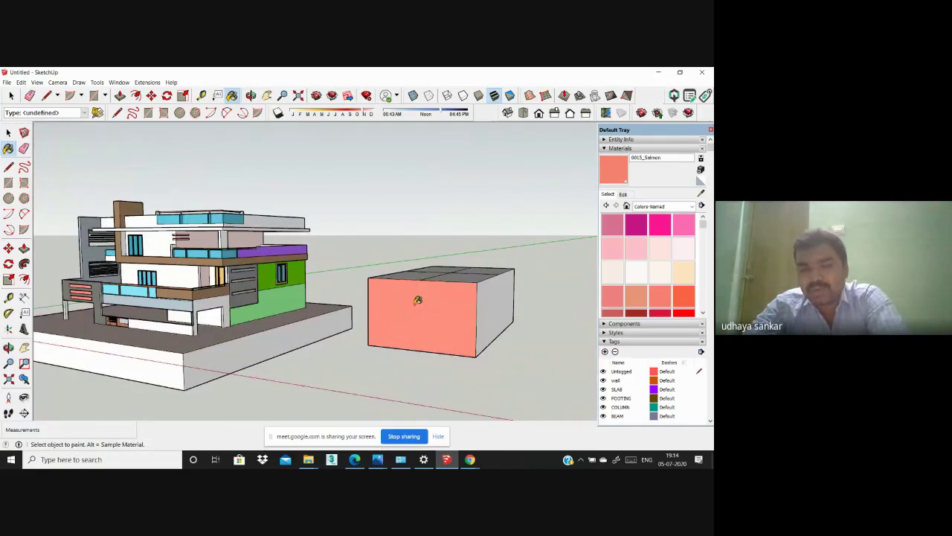
scroll(418, 296, up, 2)
scroll(418, 296, down, 2)
scroll(417, 296, down, 3)
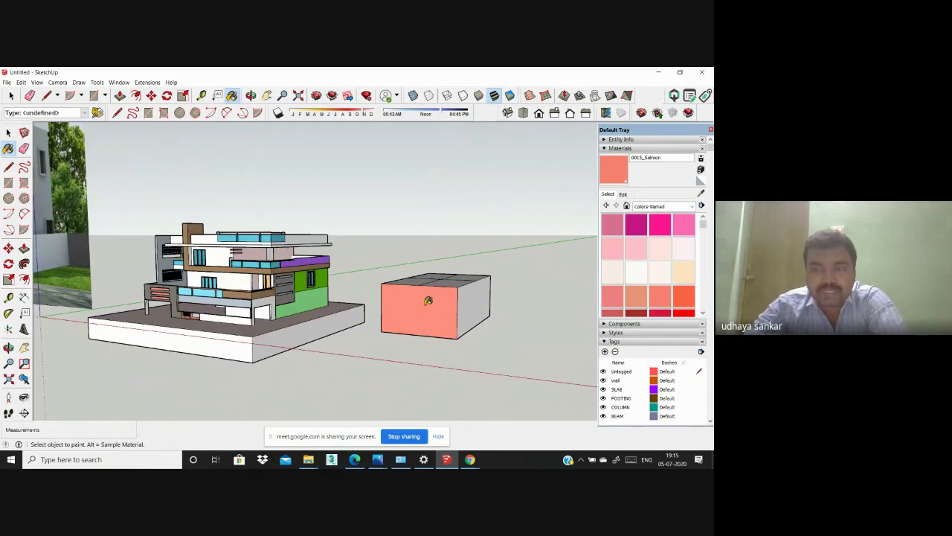
scroll(441, 305, up, 2)
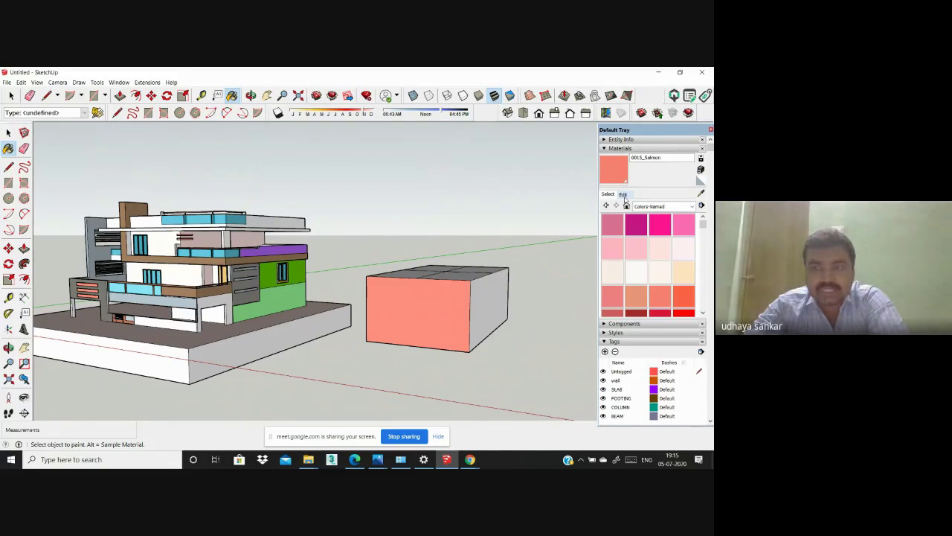
click(625, 195)
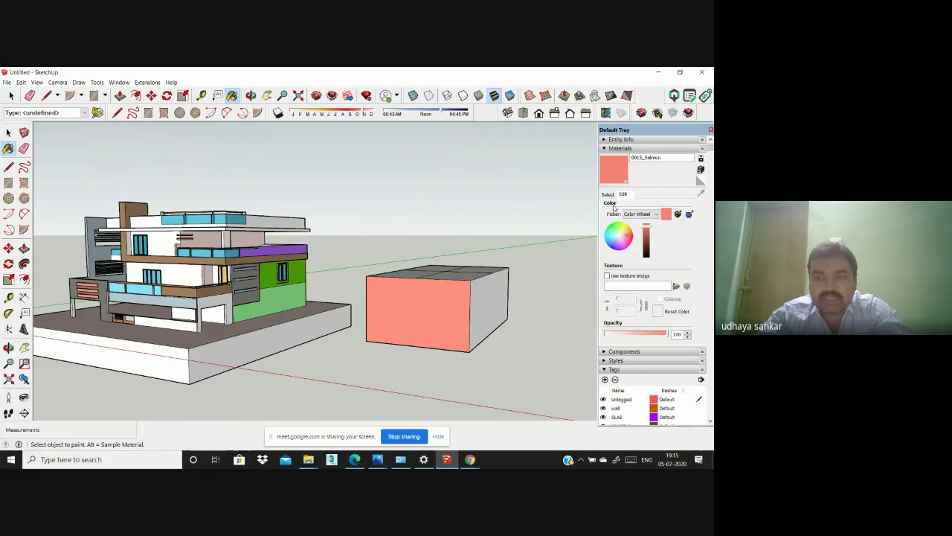
scroll(615, 282, down, 2)
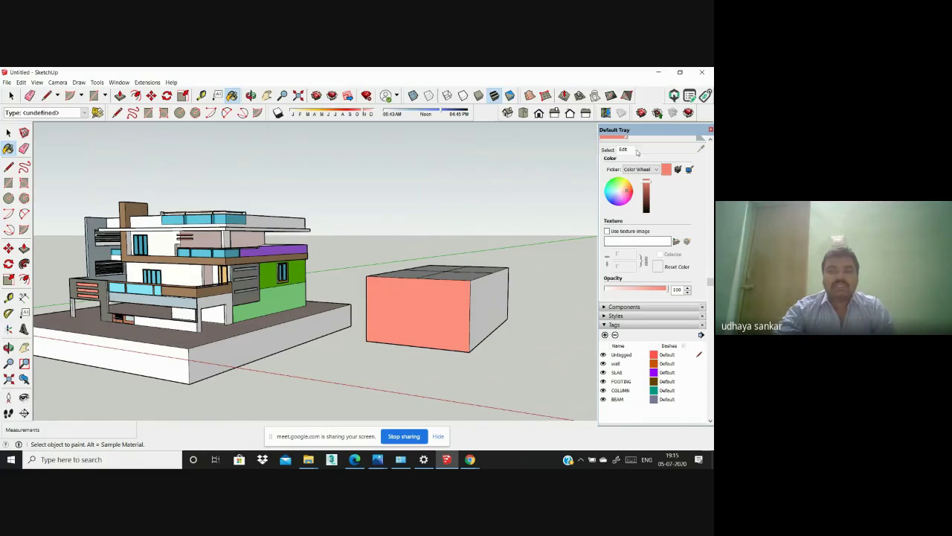
scroll(619, 253, up, 2)
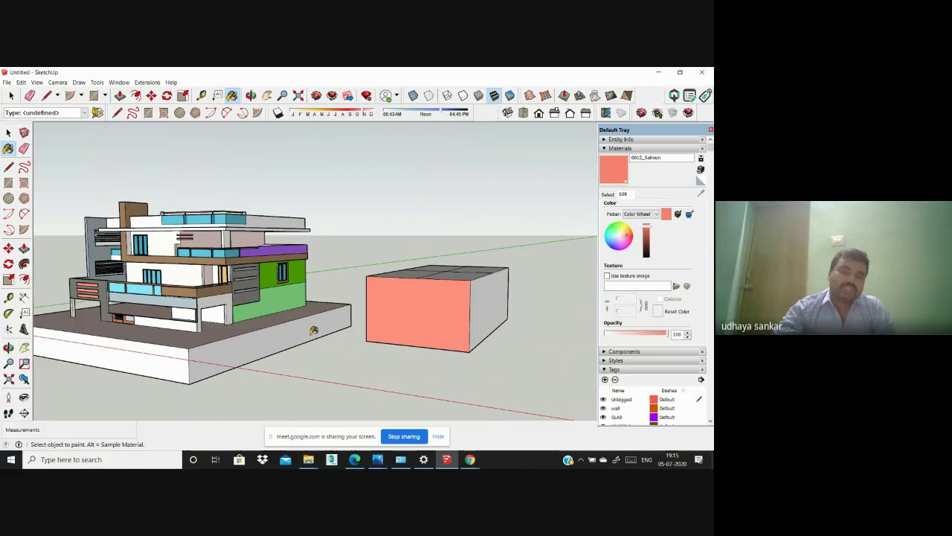
Step: Examine the materials applied to the house model's balconies, walls and windows from several angles
scroll(258, 310, up, 6)
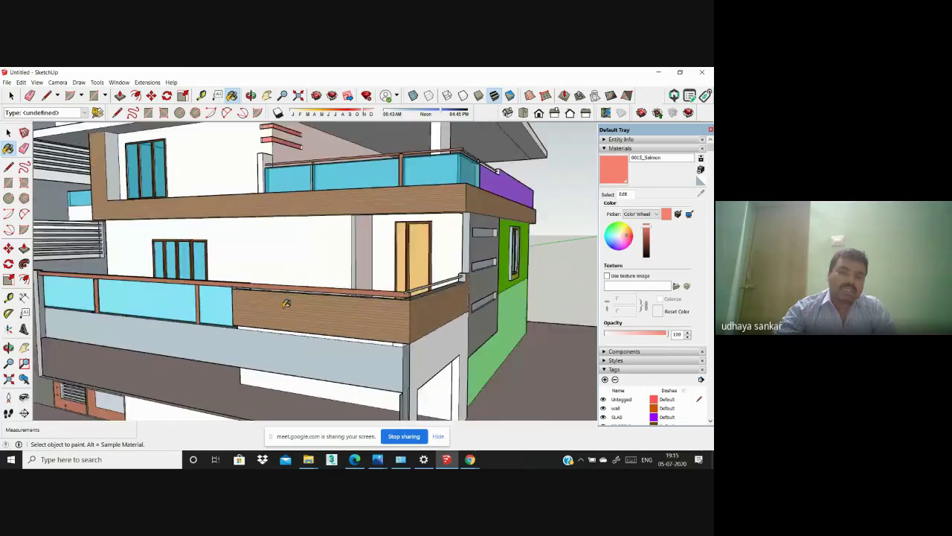
scroll(258, 311, down, 7)
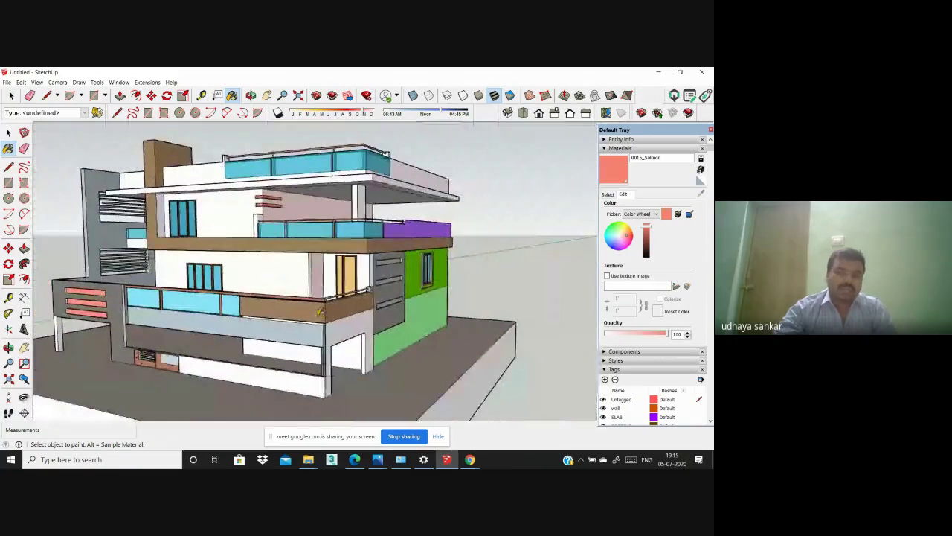
middle_drag(309, 312, 376, 287)
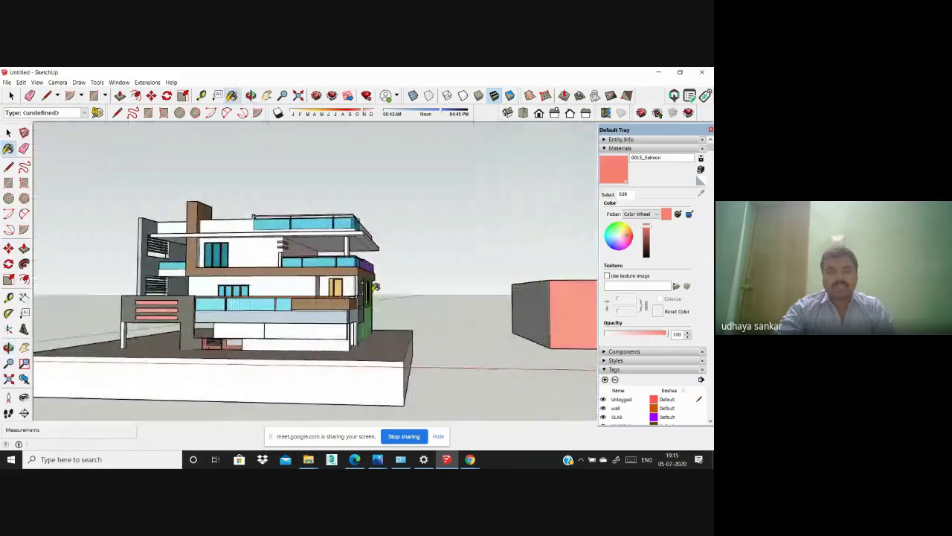
scroll(375, 287, up, 2)
scroll(327, 267, down, 2)
middle_drag(328, 267, 301, 314)
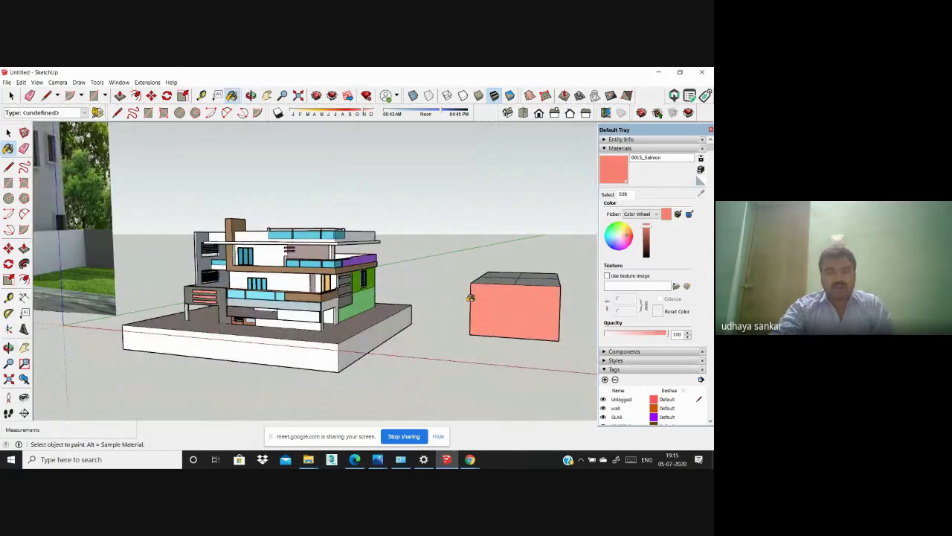
scroll(470, 298, up, 1)
scroll(466, 330, down, 1)
Step: Return from the material's editing options to the Colors-Named swatches, with the salmon-painted box in view
shift+middle_drag(466, 330, 335, 305)
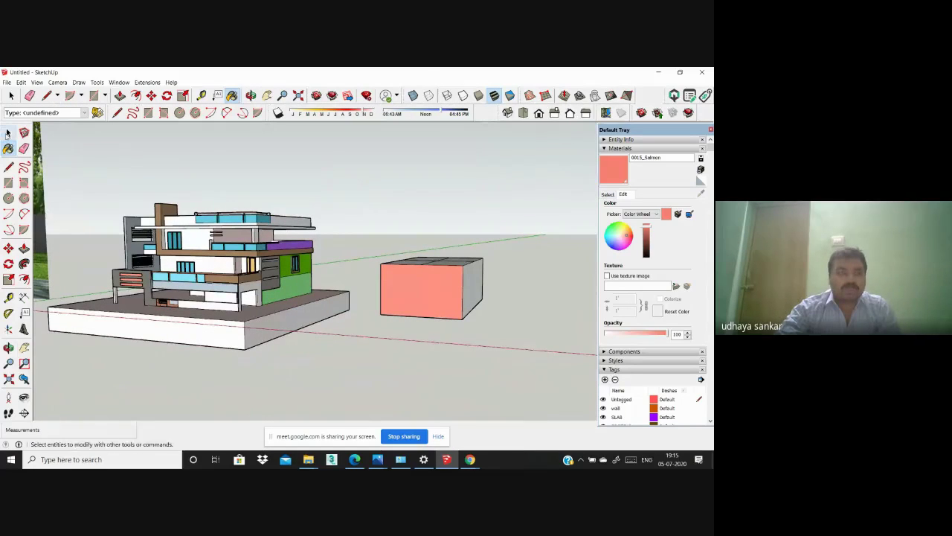
click(606, 194)
scroll(381, 268, down, 3)
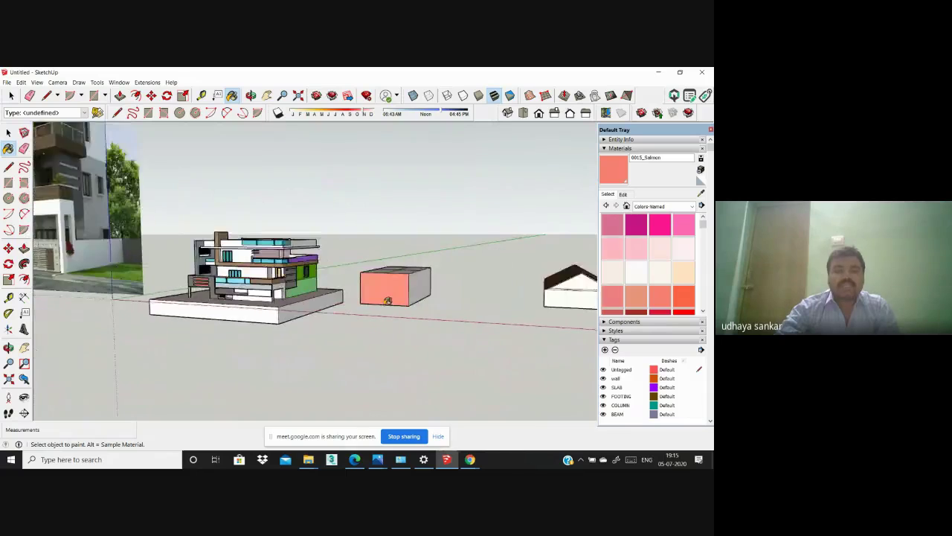
Step: Examine the box's salmon-painted front face up close and from an angle
scroll(387, 301, up, 3)
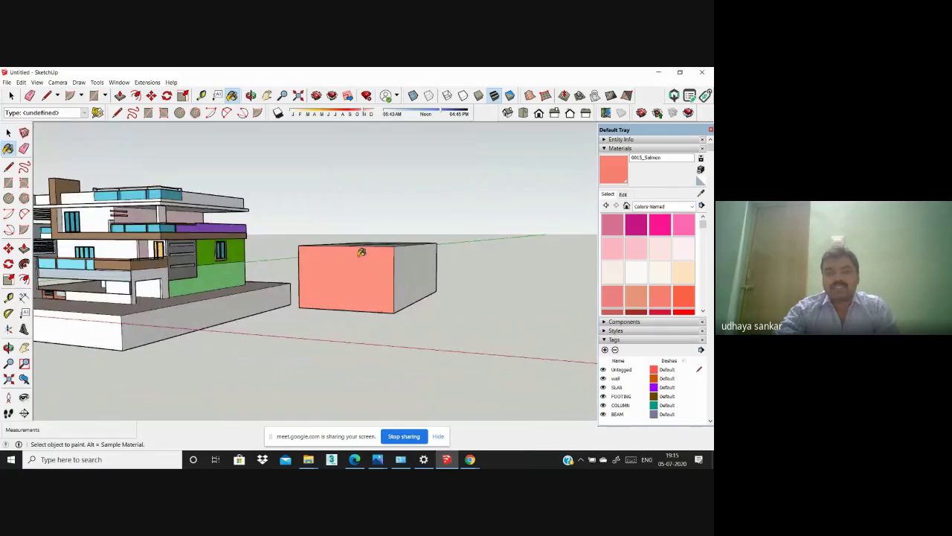
scroll(361, 252, up, 1)
middle_drag(361, 250, 331, 282)
scroll(330, 282, up, 2)
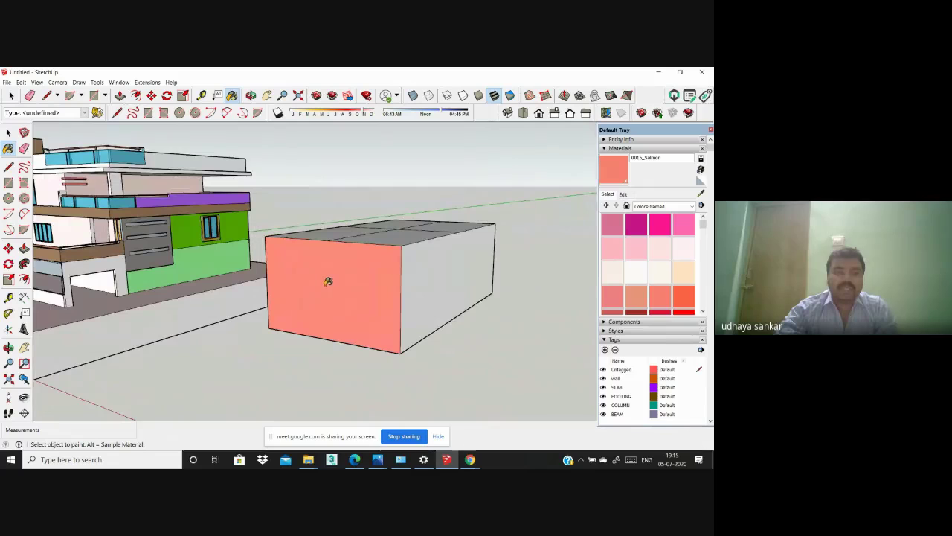
scroll(328, 274, up, 1)
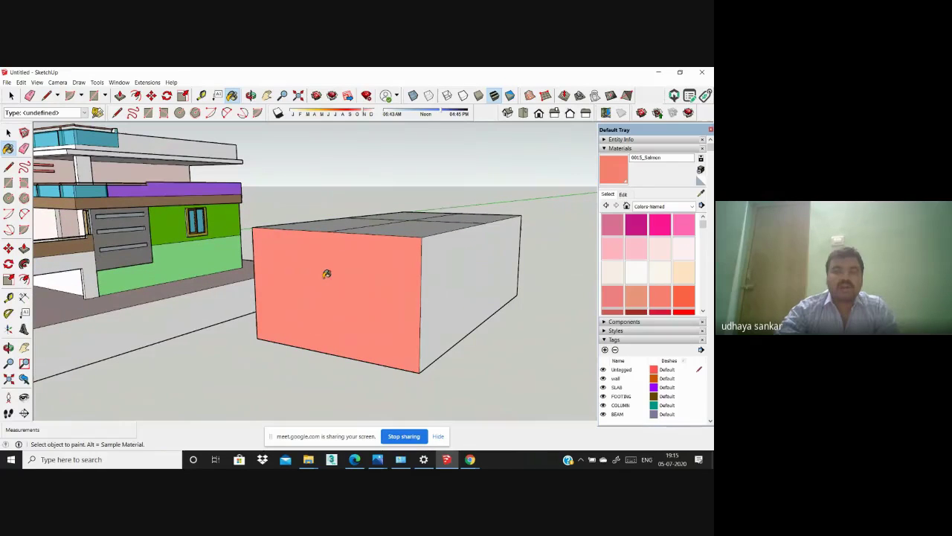
mouse_move(326, 274)
middle_down()
mouse_move(370, 268)
mouse_move(320, 268)
middle_up()
scroll(410, 237, down, 2)
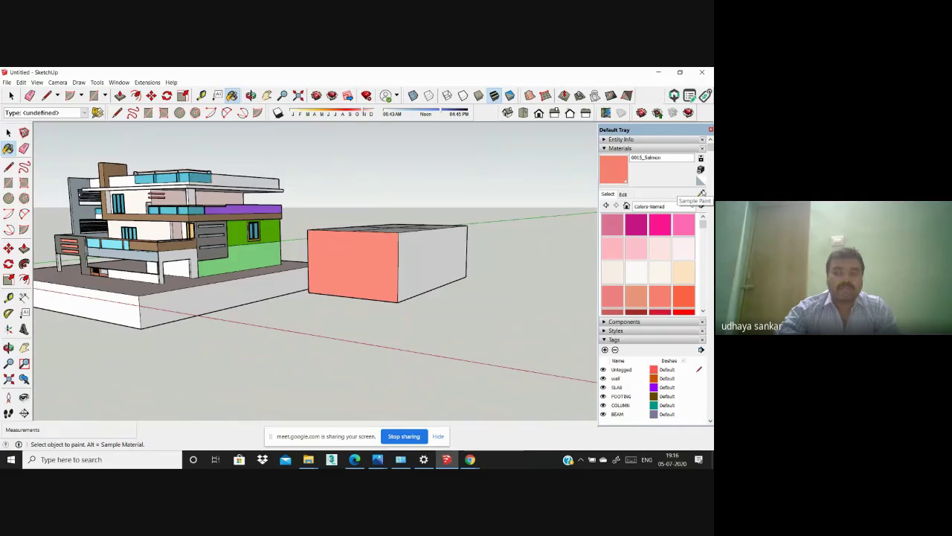
Step: Sample the salmon material from the box's front face with the Sample Paint eyedropper
click(701, 192)
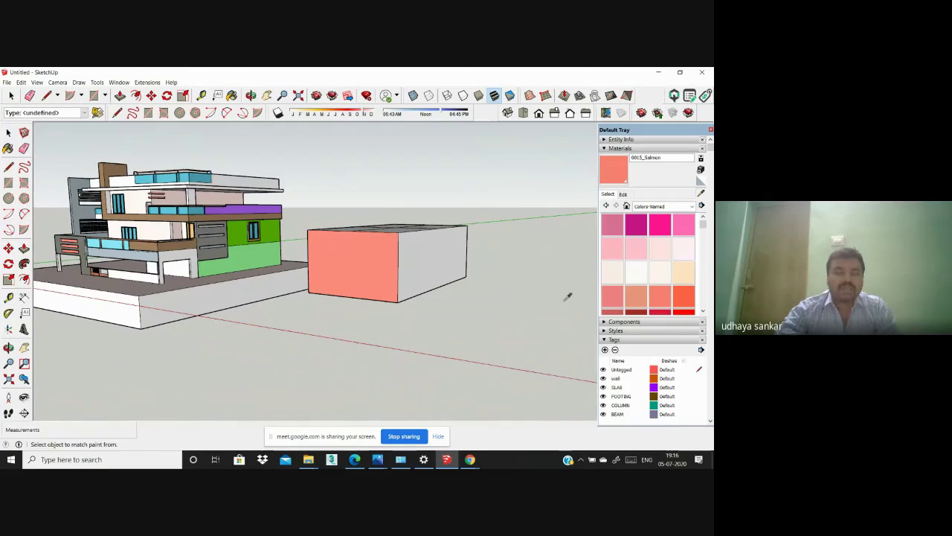
scroll(568, 297, down, 2)
scroll(212, 249, up, 5)
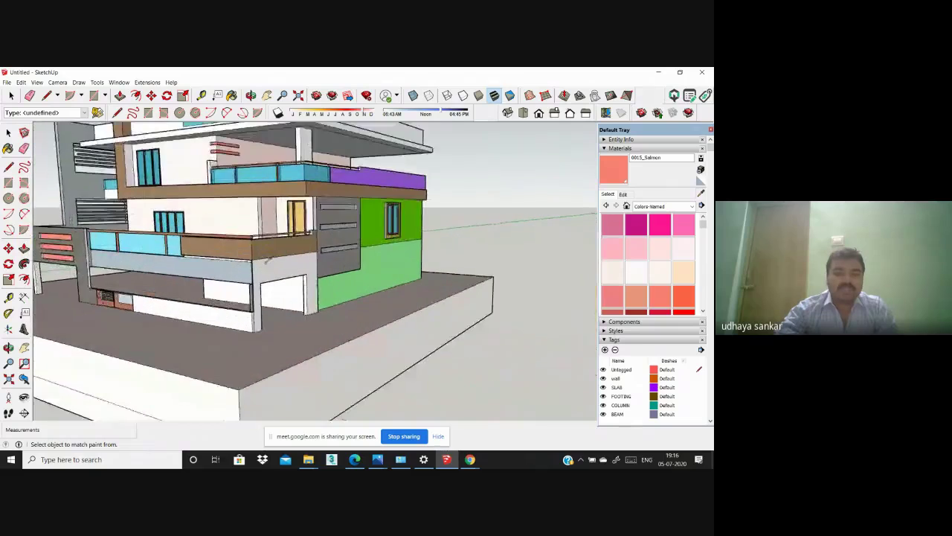
scroll(268, 259, up, 2)
scroll(294, 287, down, 5)
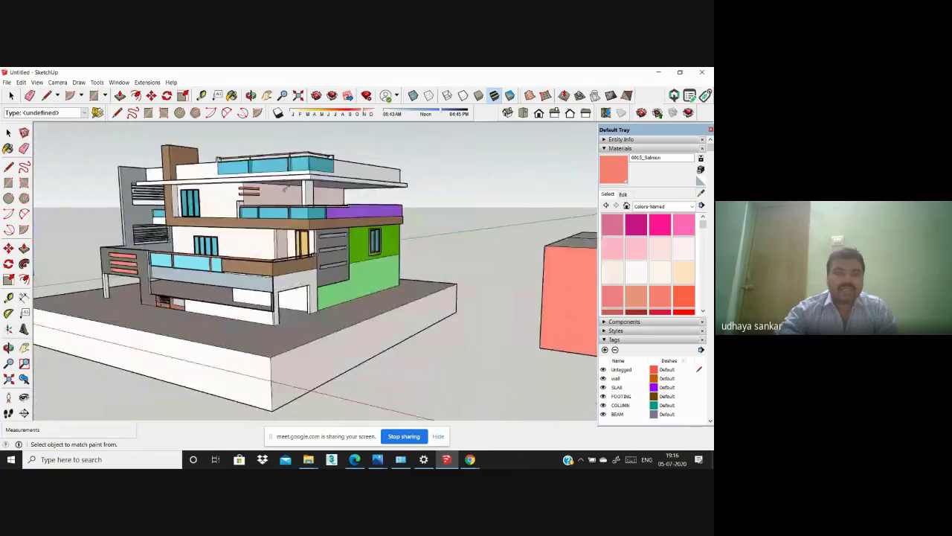
scroll(467, 227, up, 4)
click(432, 239)
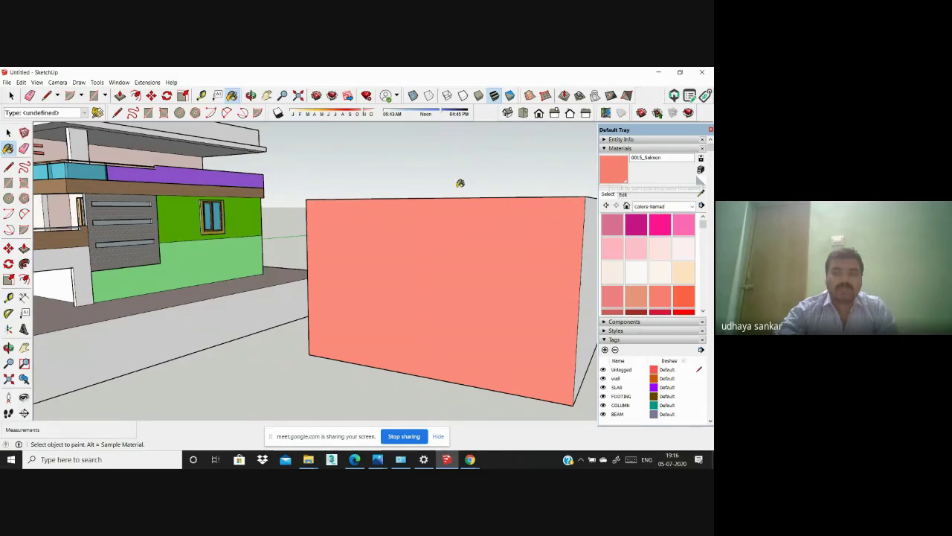
Step: Change the sampled 0015_Salmon material's color to a light violet using the color wheel
scroll(434, 189, down, 4)
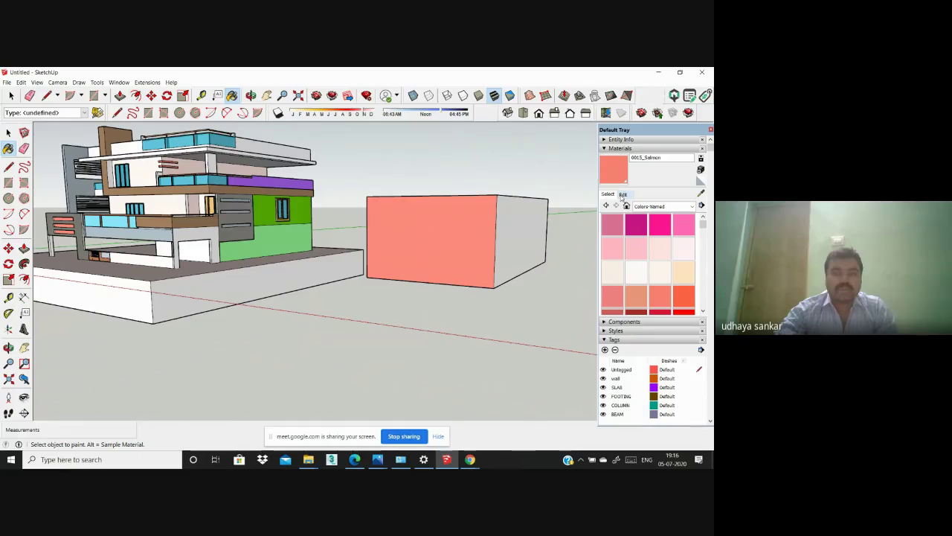
click(623, 195)
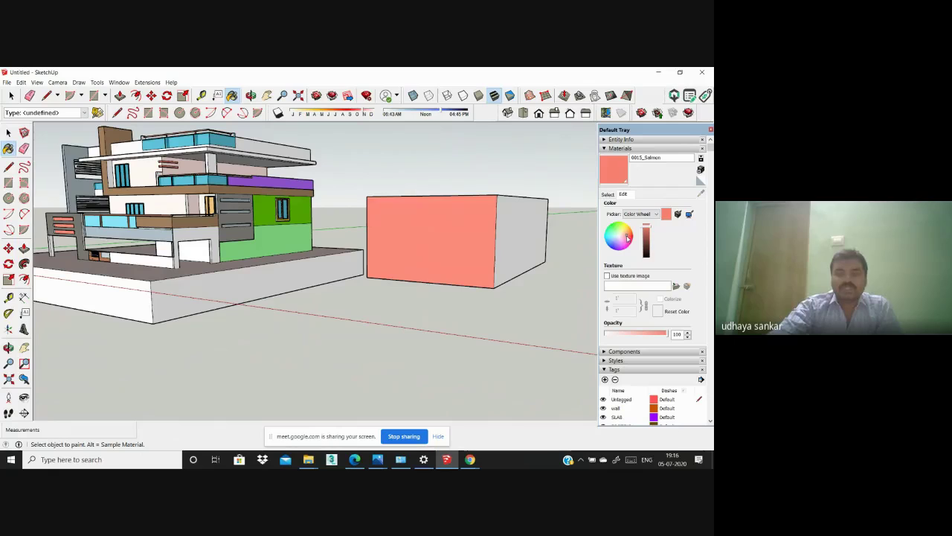
click(626, 237)
mouse_move(627, 238)
mouse_down()
mouse_move(613, 245)
mouse_move(608, 233)
mouse_move(625, 231)
mouse_move(621, 242)
mouse_up()
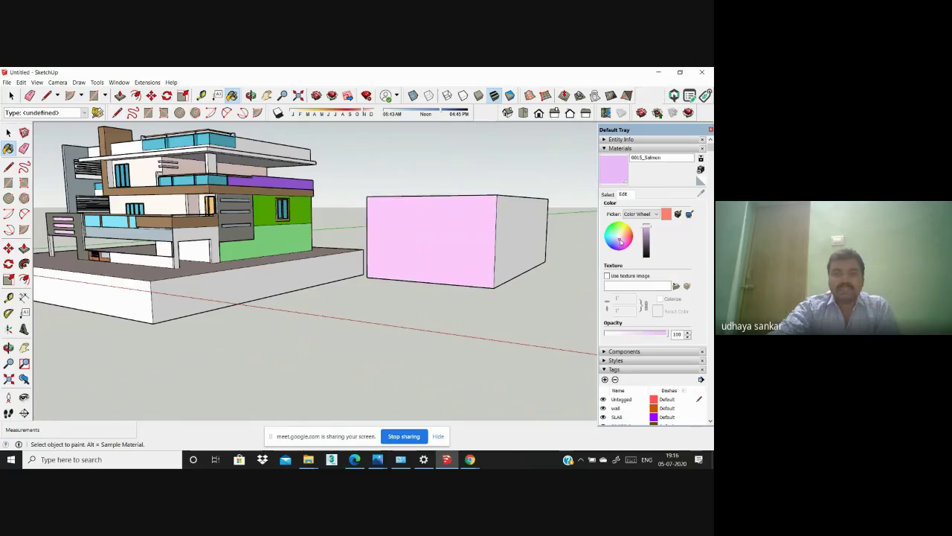
Step: Sample the light green material from the lower part of the house's side wall
click(608, 195)
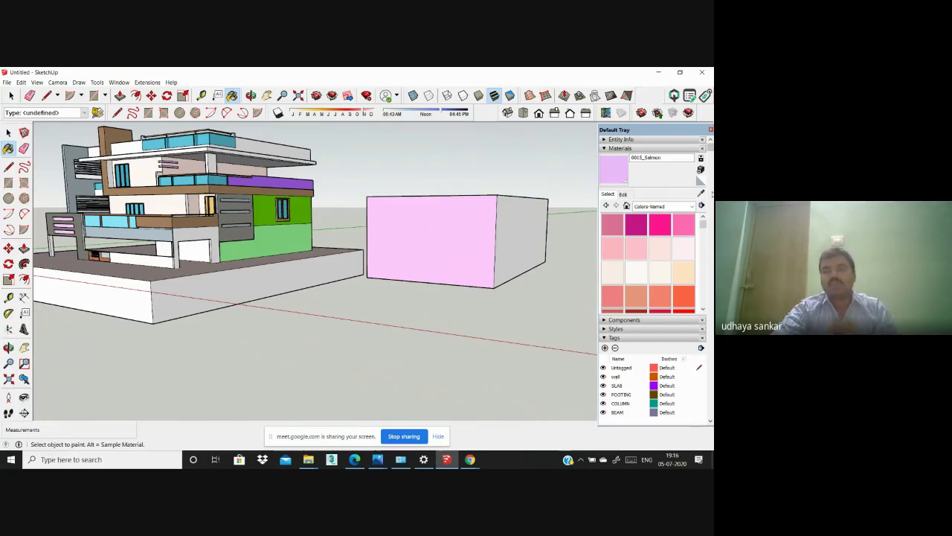
click(701, 193)
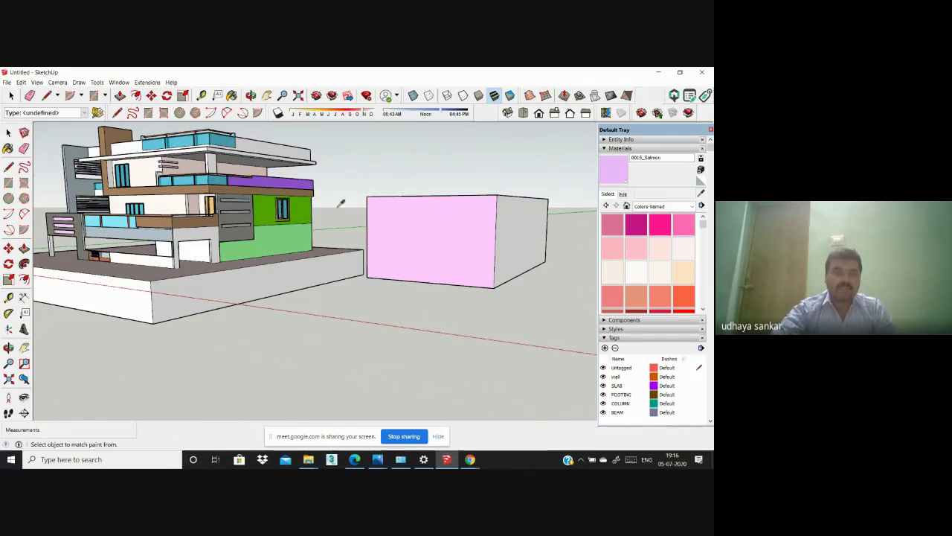
scroll(301, 203, up, 5)
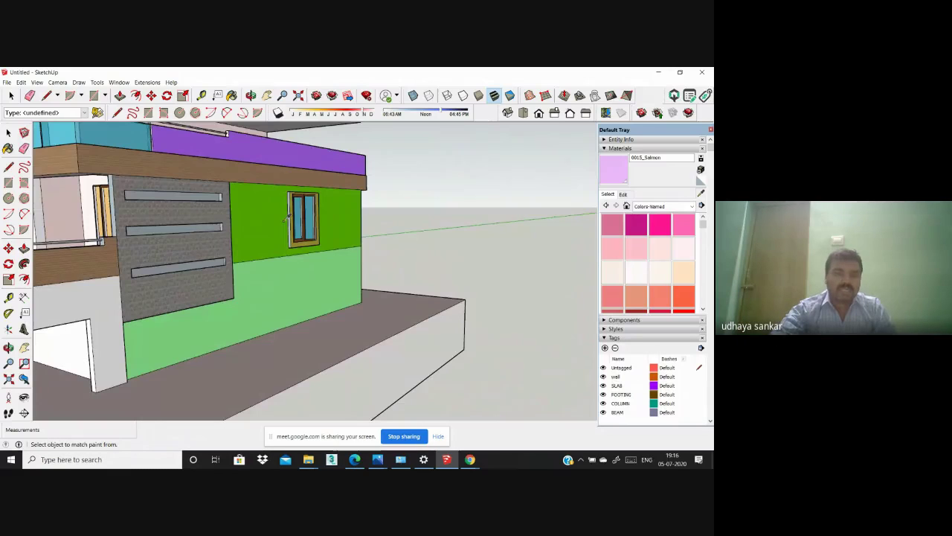
scroll(286, 218, down, 3)
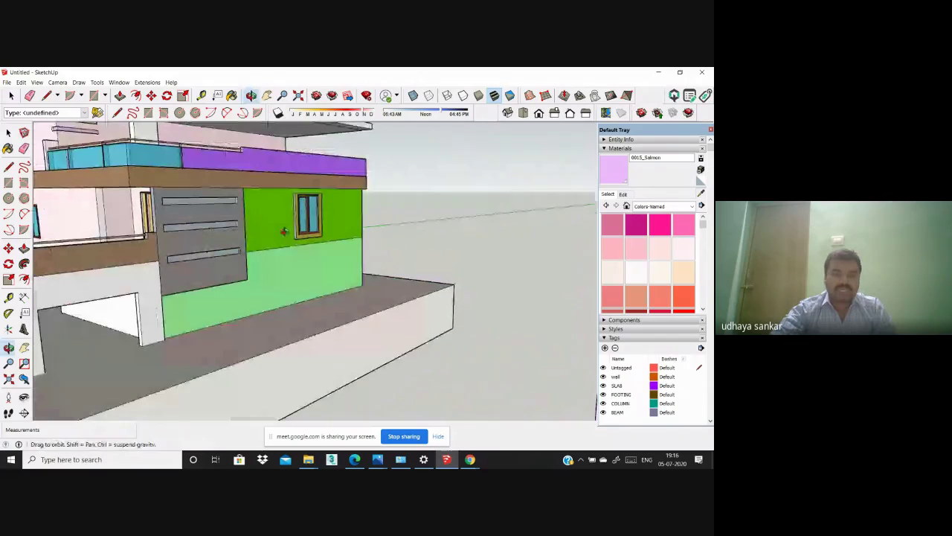
scroll(308, 262, up, 5)
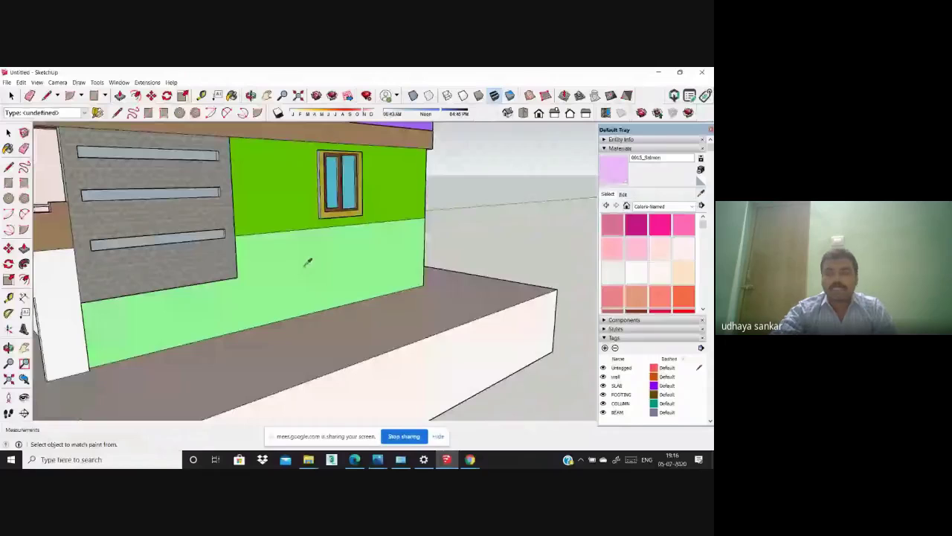
click(313, 261)
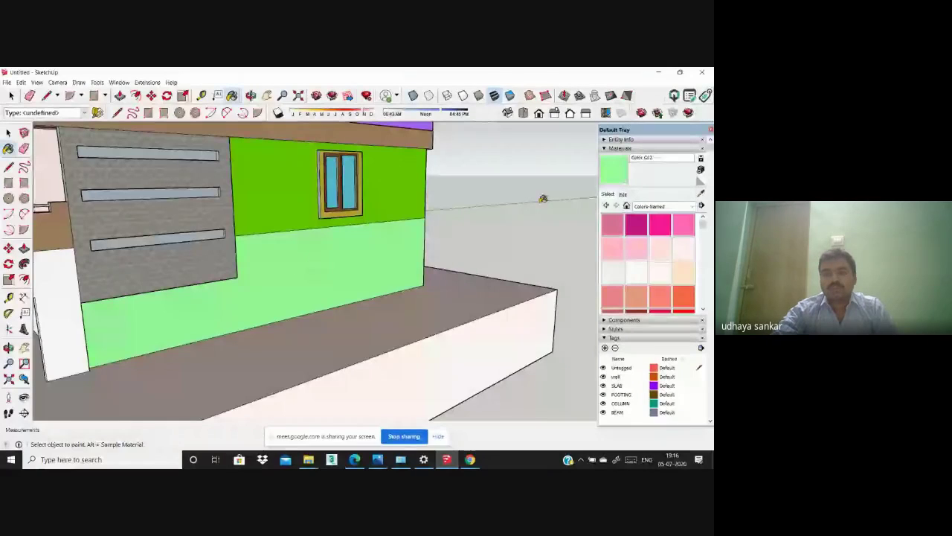
Step: Change the Color G02 material of the lower side wall to a medium blue using the color wheel
click(623, 195)
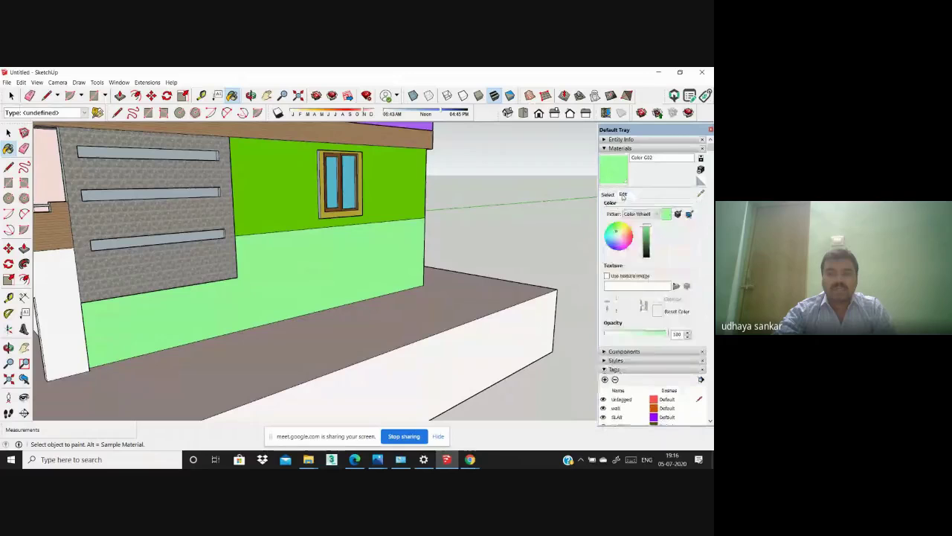
click(628, 241)
mouse_move(629, 242)
mouse_down()
mouse_move(610, 238)
mouse_move(645, 235)
mouse_move(645, 247)
mouse_move(618, 245)
mouse_move(645, 238)
mouse_up()
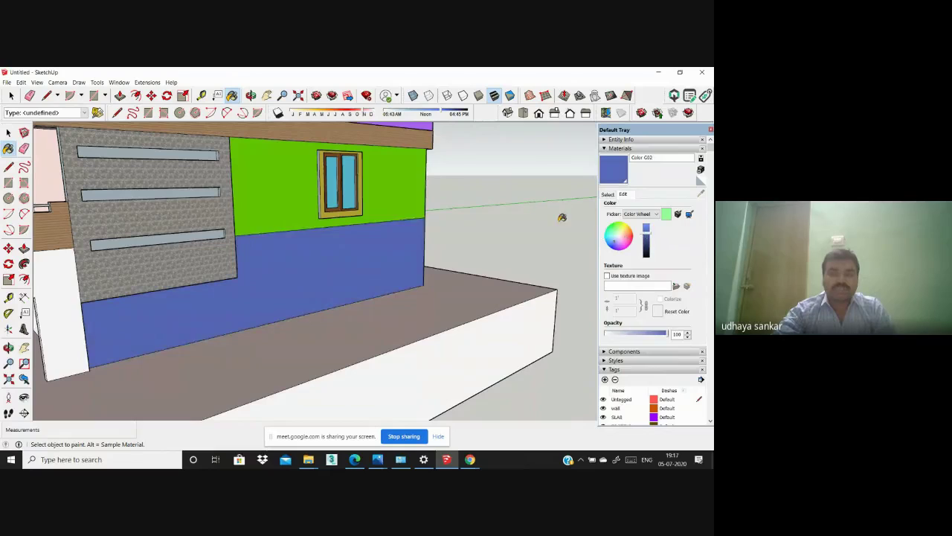
Step: Sample the dark green material from the upper side wall beside the window
scroll(558, 218, down, 6)
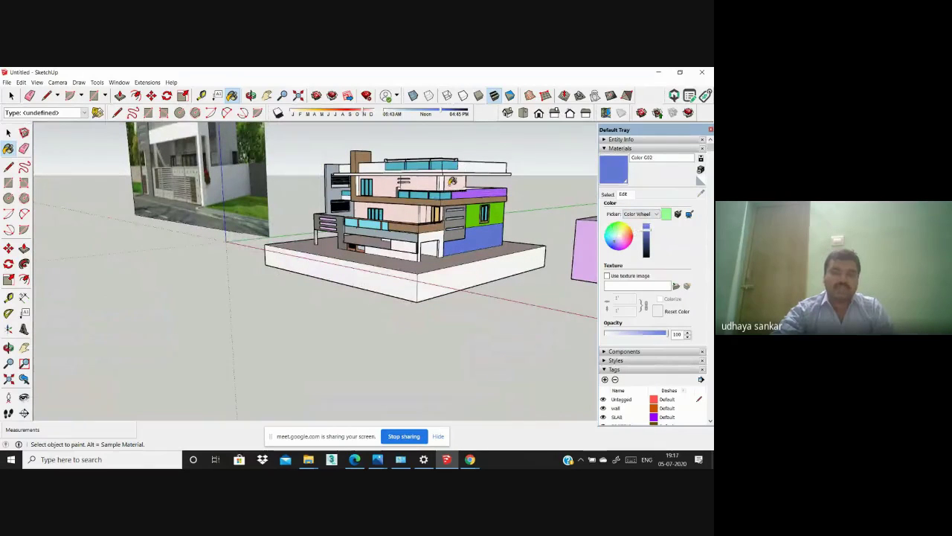
middle_drag(452, 181, 335, 204)
scroll(330, 225, up, 6)
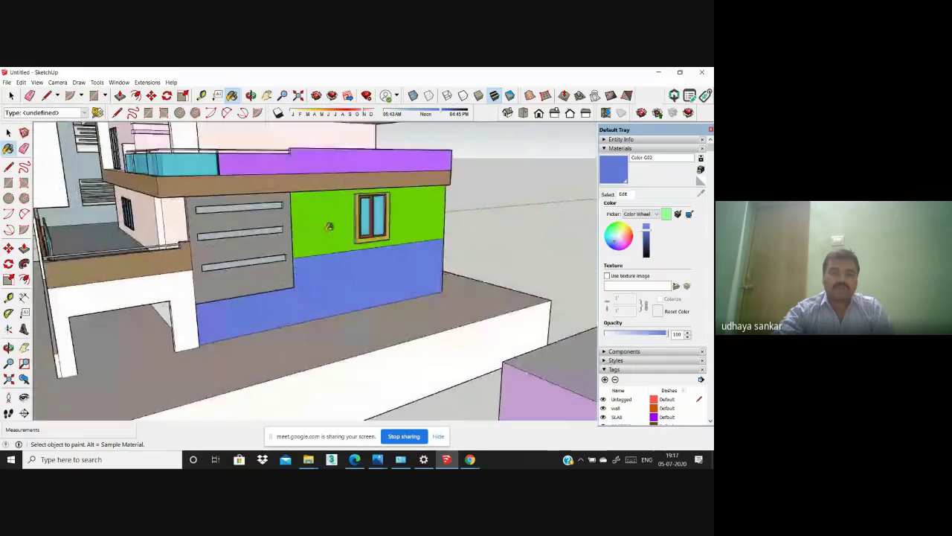
click(608, 194)
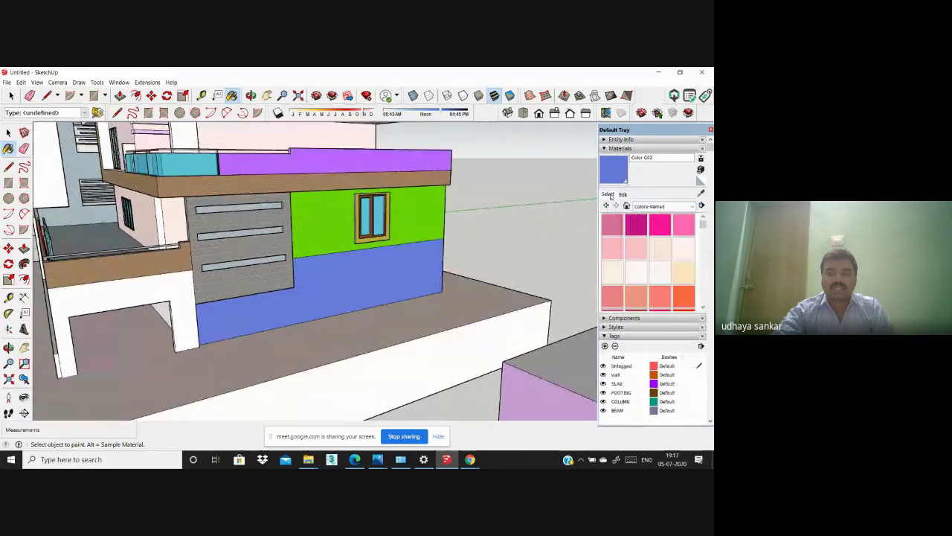
click(700, 193)
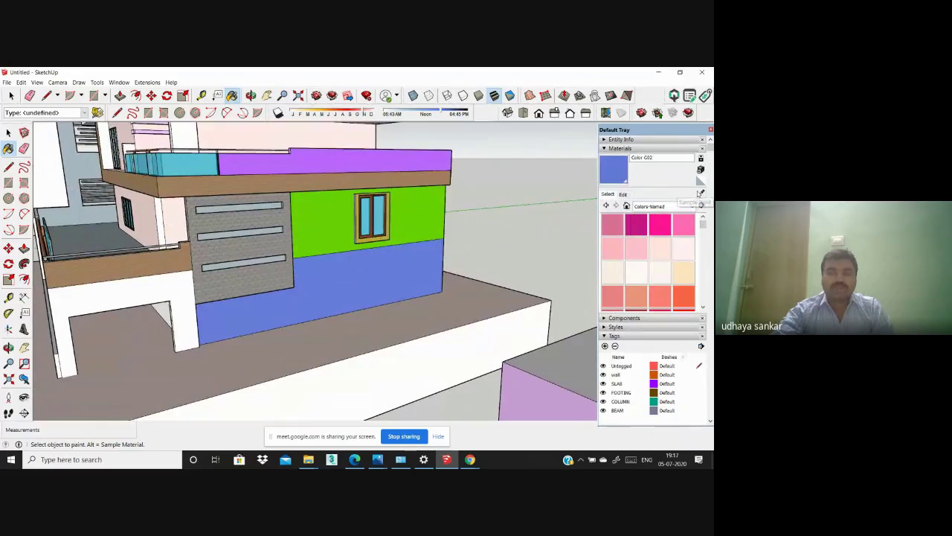
click(335, 228)
Step: Recolor the upper side wall's Color F06 material on the color wheel, trying blue and settling on a softer green
click(623, 194)
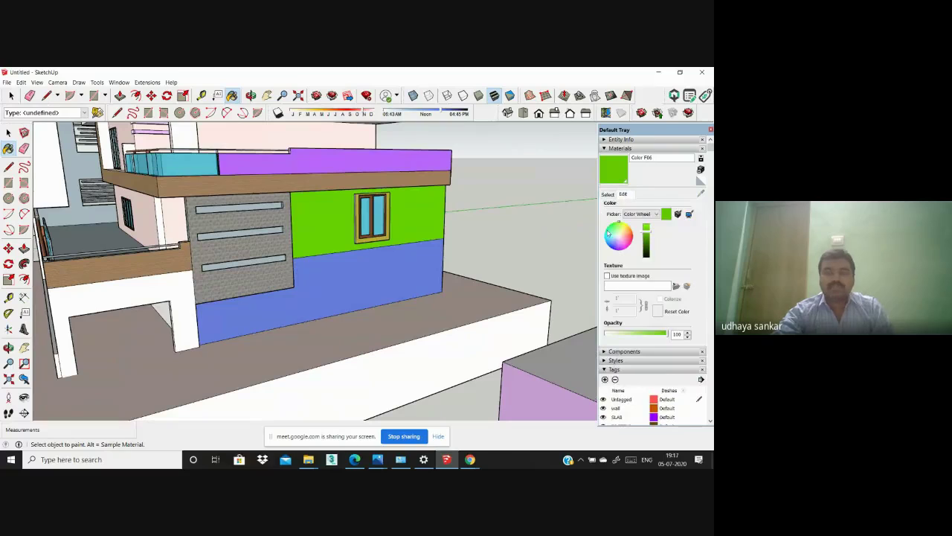
click(607, 245)
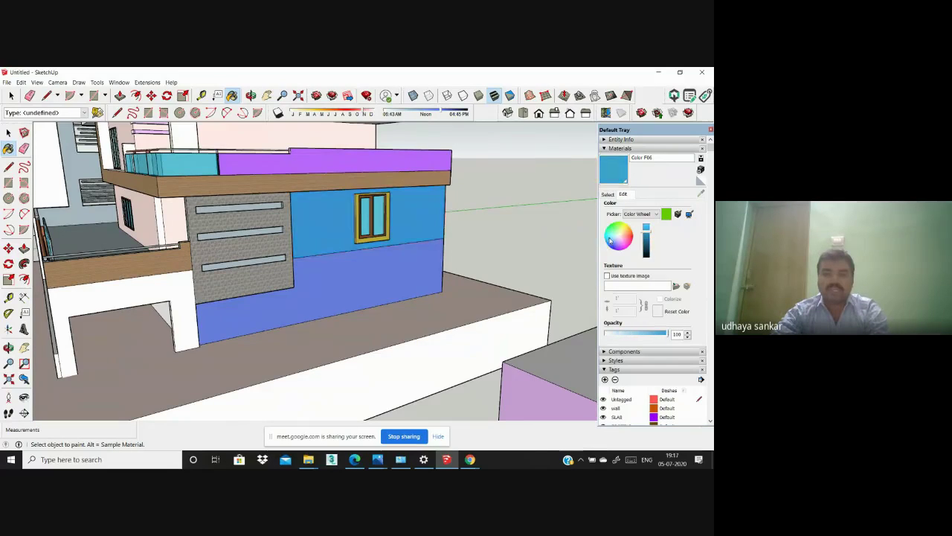
scroll(446, 230, down, 2)
scroll(444, 232, down, 4)
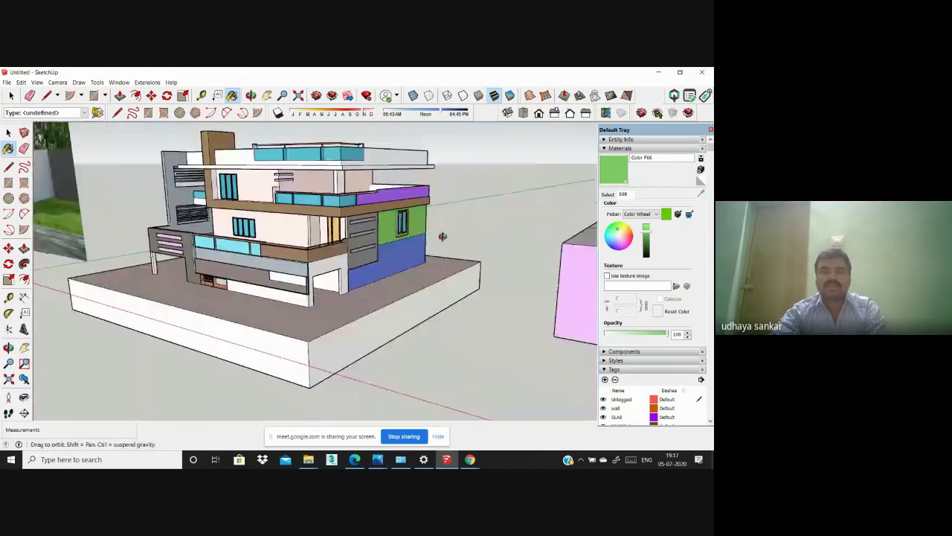
Step: Examine the recolored side walls, balconies and brick-clad panel of the house from several distances and angles
middle_drag(443, 232, 580, 209)
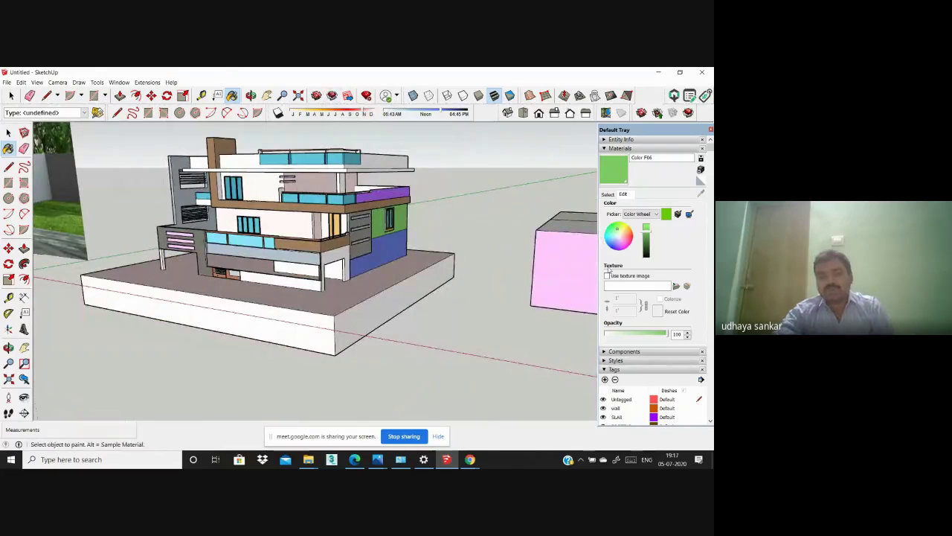
scroll(622, 268, down, 3)
scroll(623, 268, up, 3)
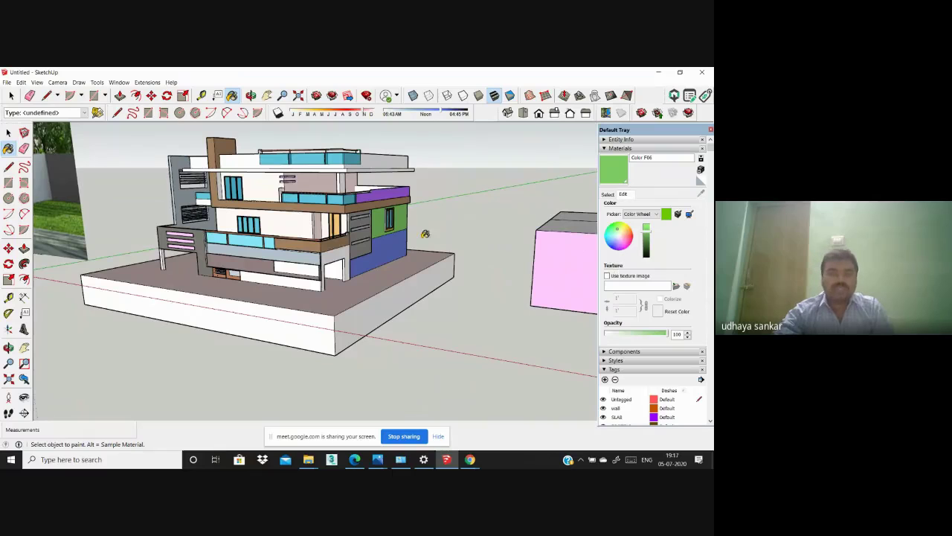
scroll(484, 226, down, 3)
scroll(431, 262, up, 6)
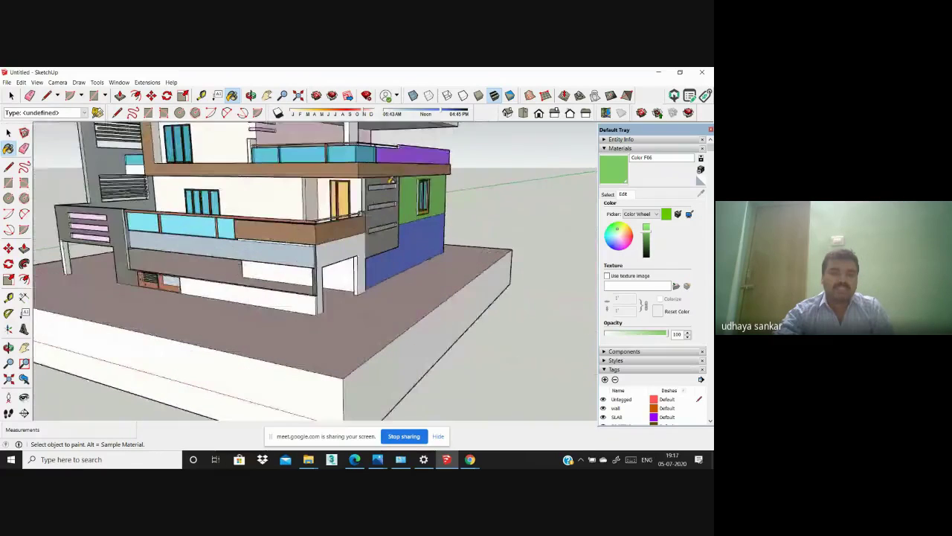
scroll(360, 305, down, 3)
scroll(396, 171, up, 5)
scroll(409, 320, down, 2)
mouse_move(408, 321)
middle_down()
mouse_move(391, 289)
mouse_move(337, 254)
middle_up()
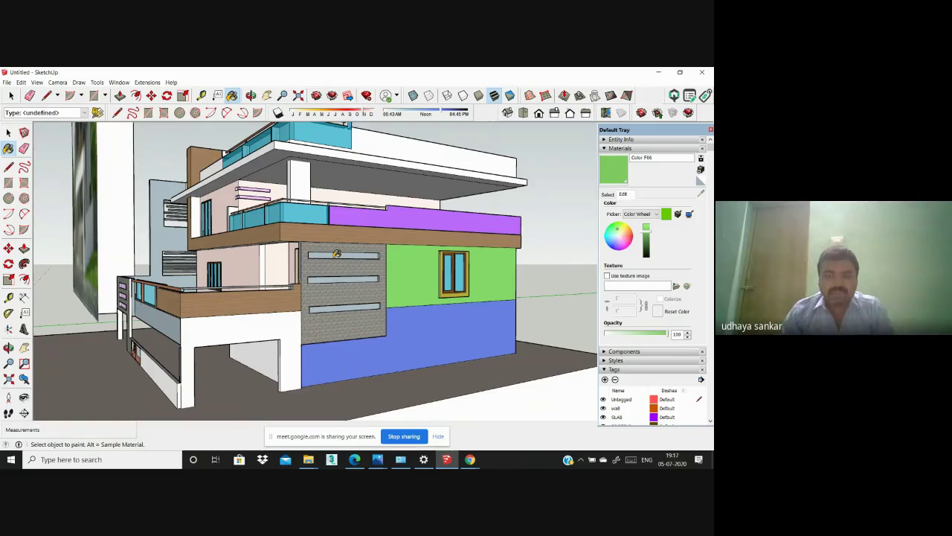
scroll(286, 313, up, 1)
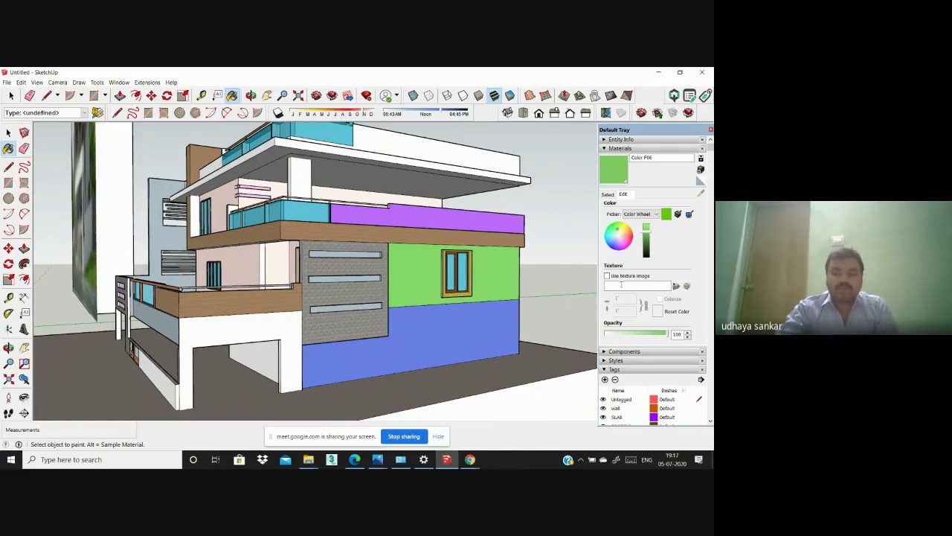
mouse_move(353, 292)
middle_down()
mouse_move(393, 295)
mouse_move(349, 343)
mouse_move(370, 352)
mouse_move(378, 336)
mouse_move(428, 348)
middle_up()
scroll(349, 343, up, 3)
scroll(435, 350, up, 2)
scroll(435, 351, up, 2)
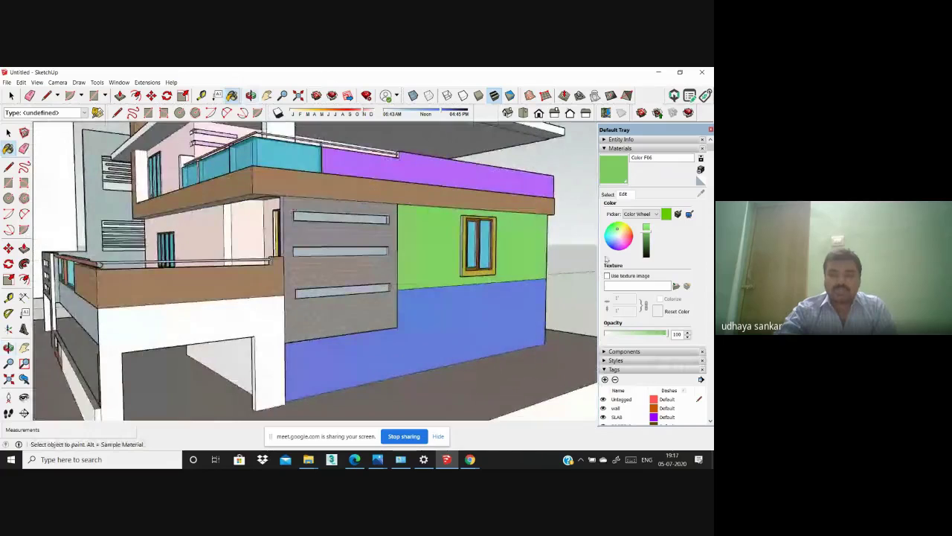
Step: Return to the material swatches and sample the blue Color G02 material from the lower side wall
click(608, 194)
click(701, 194)
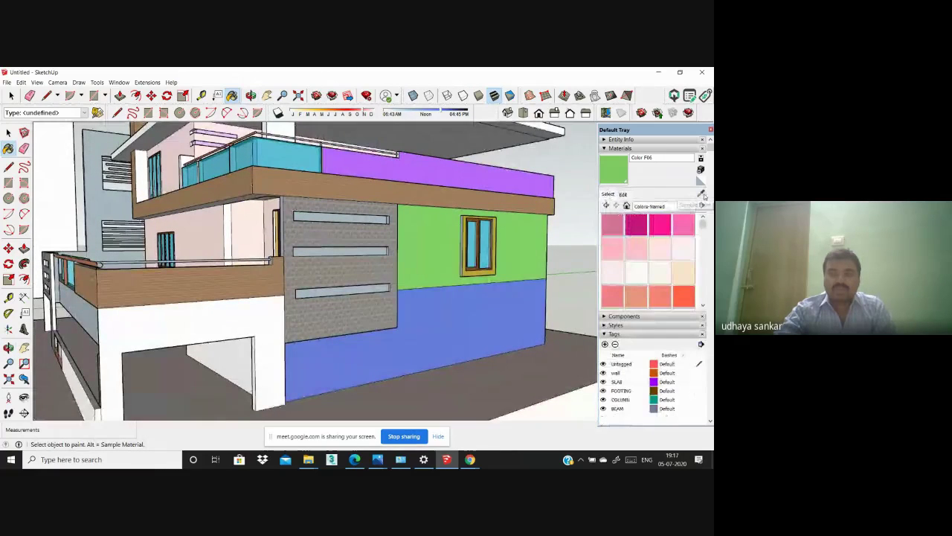
click(436, 330)
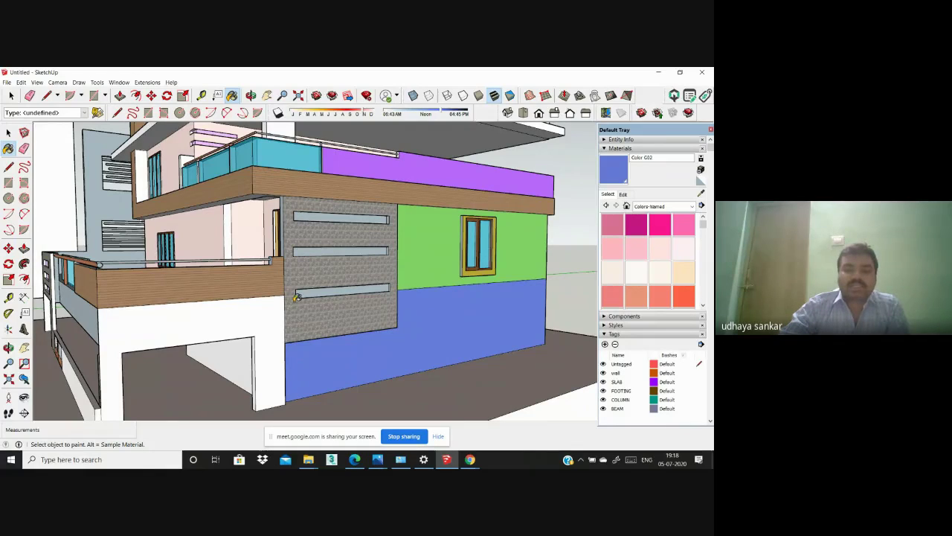
scroll(296, 297, down, 1)
scroll(463, 323, up, 3)
middle_drag(464, 323, 349, 328)
scroll(313, 311, up, 4)
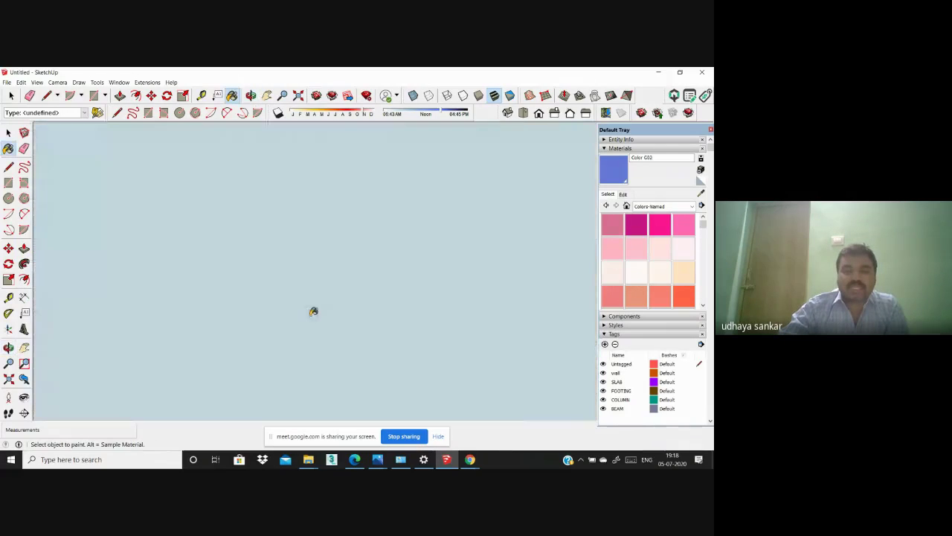
Step: Open the lower side wall's blue Color G02 material for editing and enable a texture image for it
scroll(349, 279, up, 3)
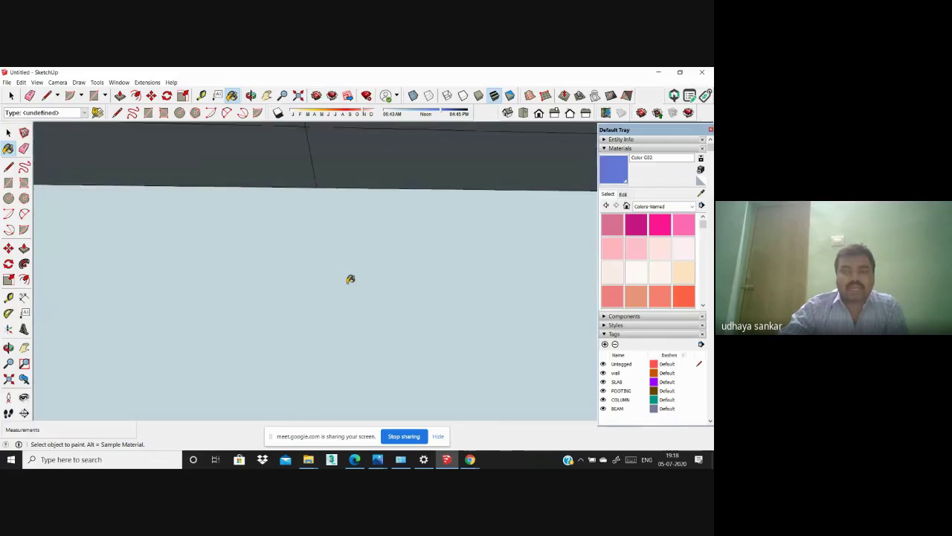
click(509, 112)
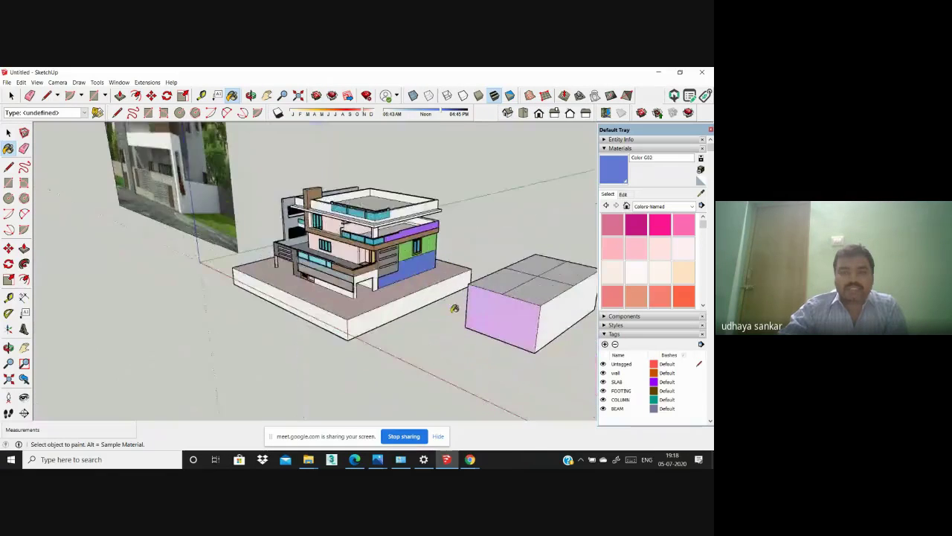
scroll(391, 234, up, 5)
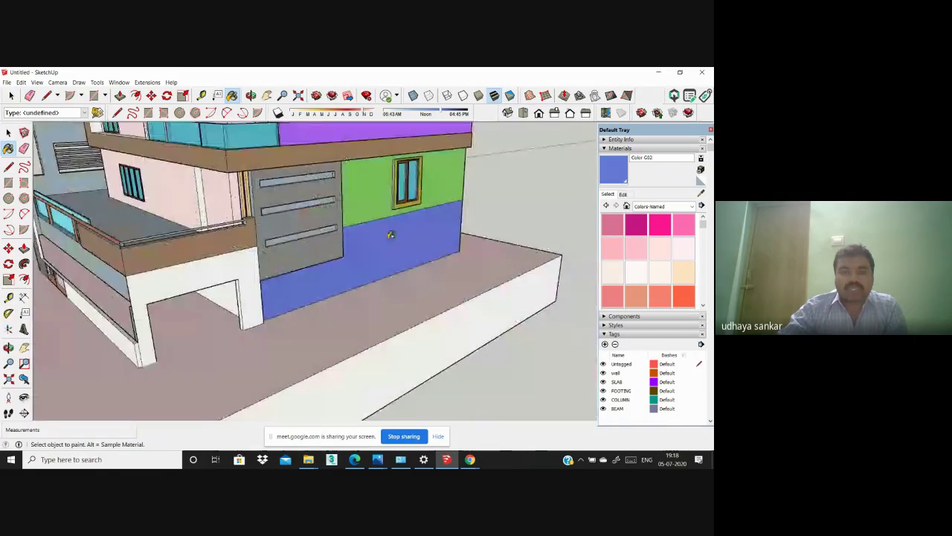
click(622, 194)
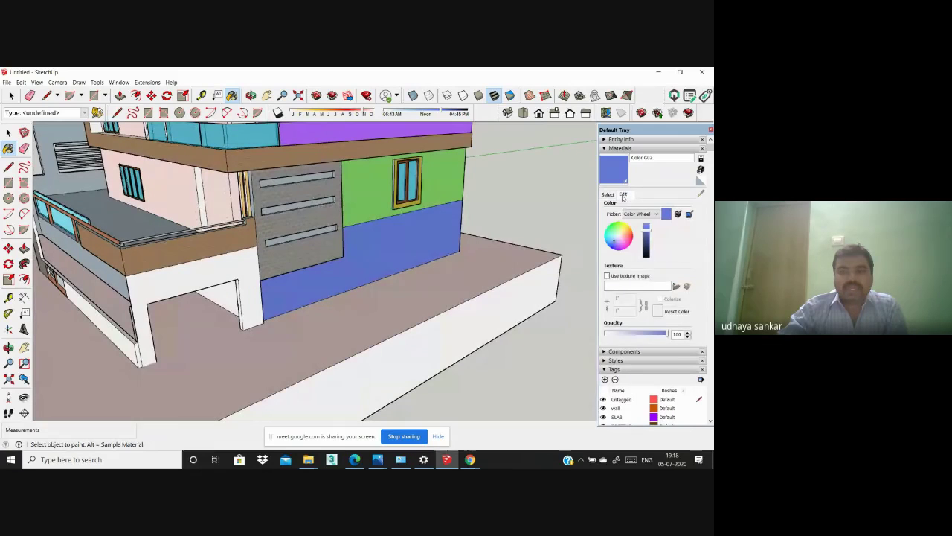
click(607, 276)
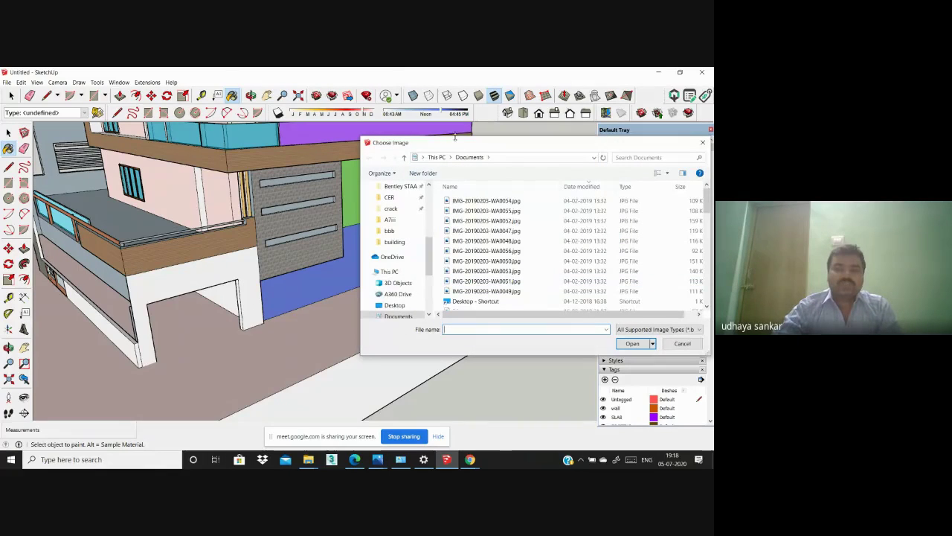
Step: Browse from the Desktop to the new 123today22 texture folder inside the building folder
drag(473, 148, 385, 133)
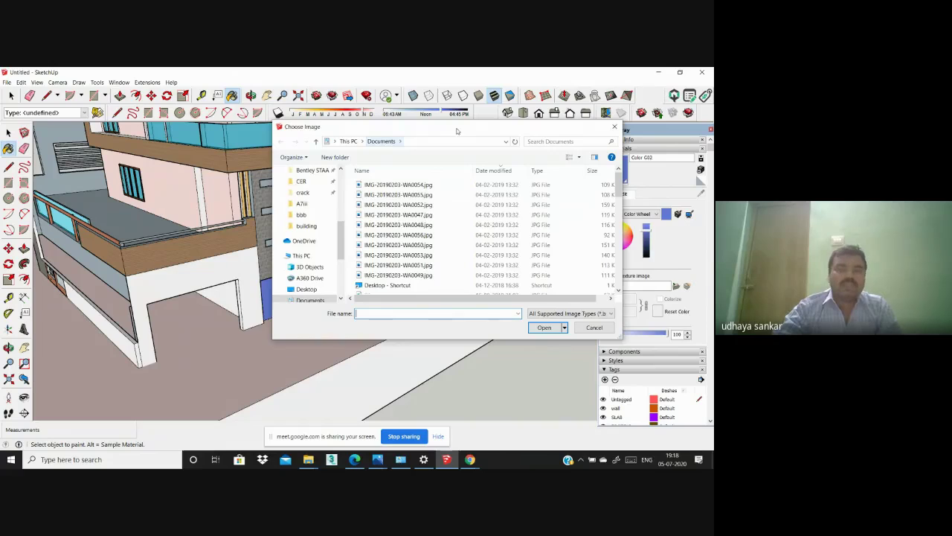
scroll(311, 264, down, 4)
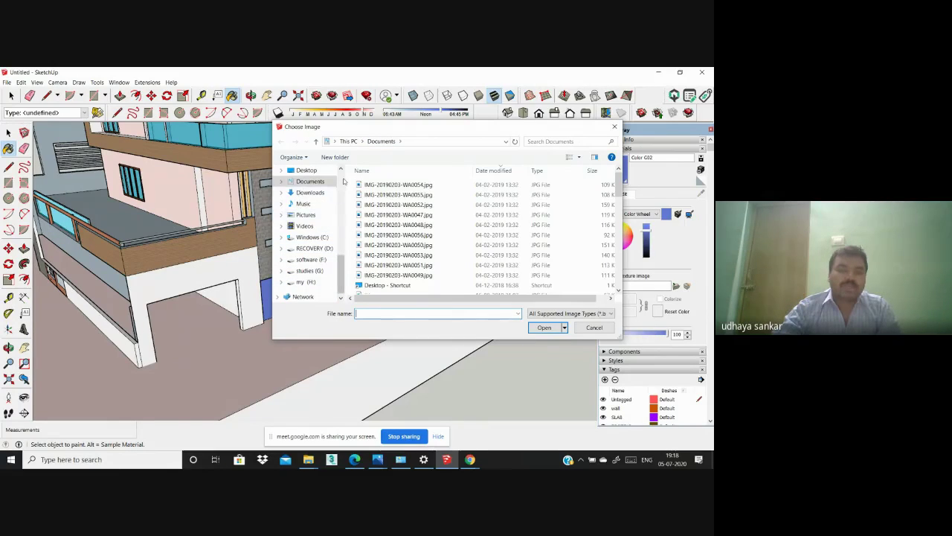
click(295, 170)
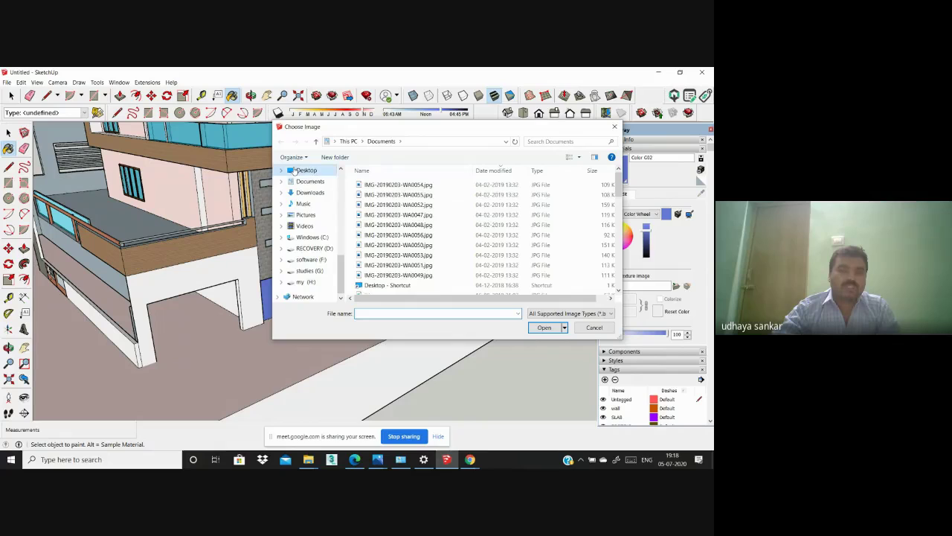
double_click(399, 211)
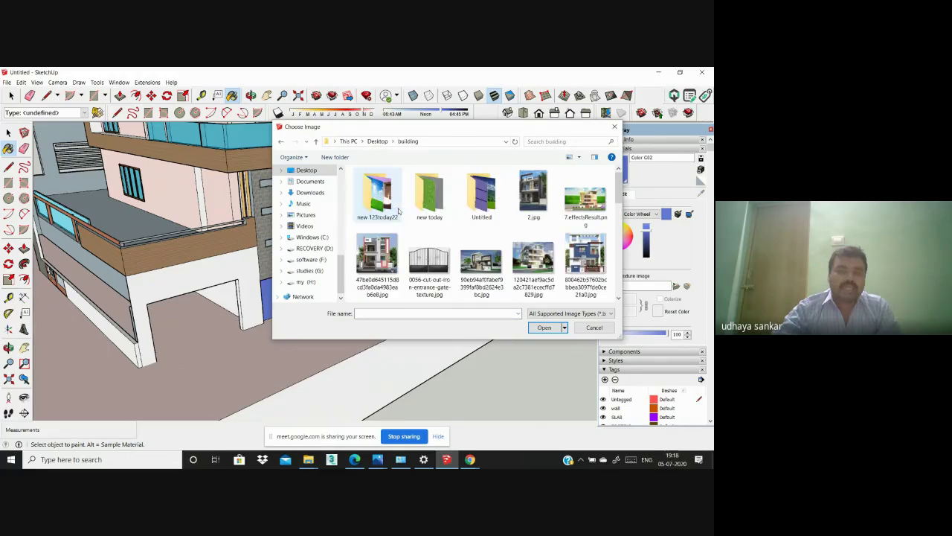
double_click(378, 192)
Step: Load Wallpaper_Thin_Brown_Stripes.jpg as the texture image of the lower side wall's Color G02 material
scroll(494, 250, down, 5)
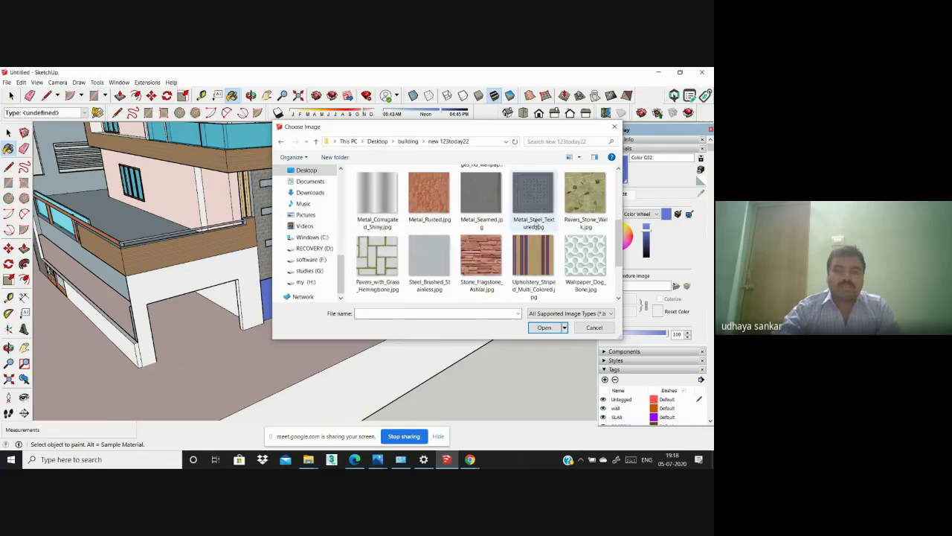
scroll(484, 248, down, 1)
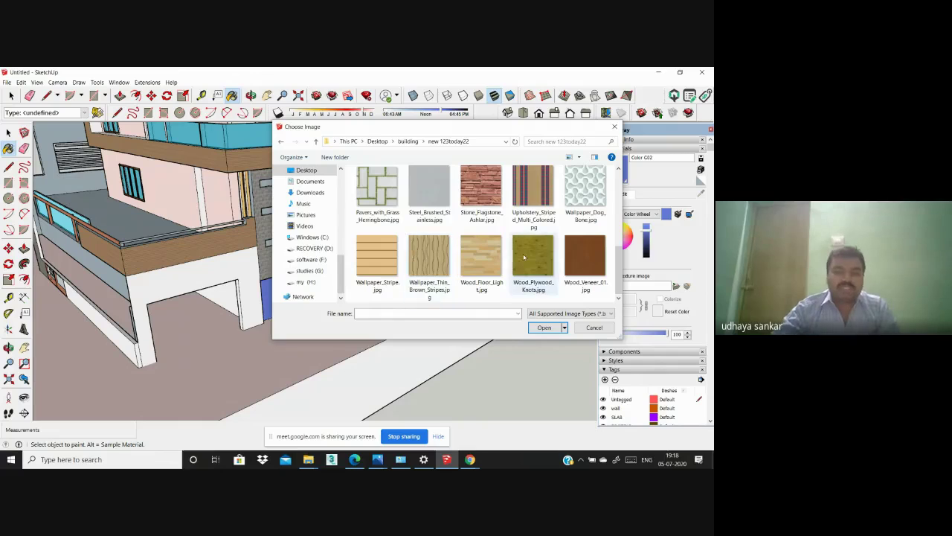
click(436, 273)
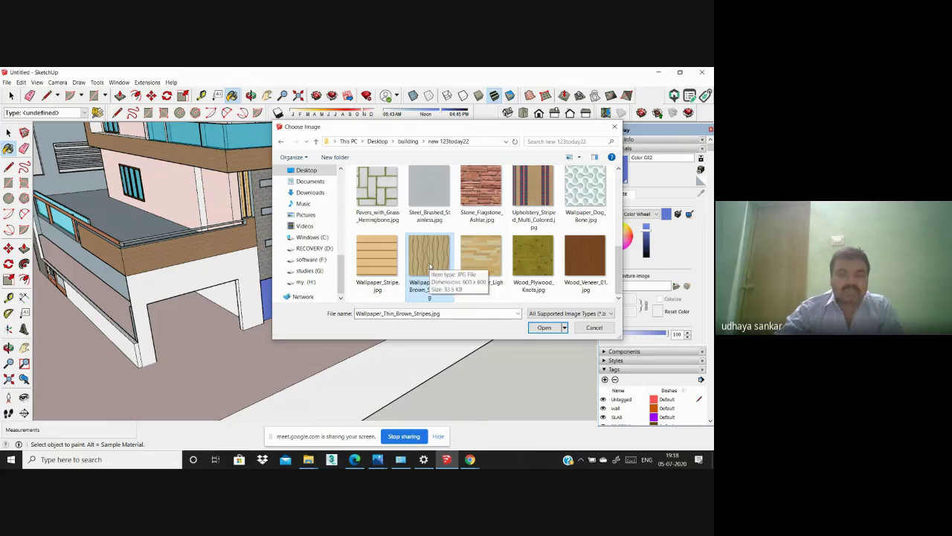
click(546, 328)
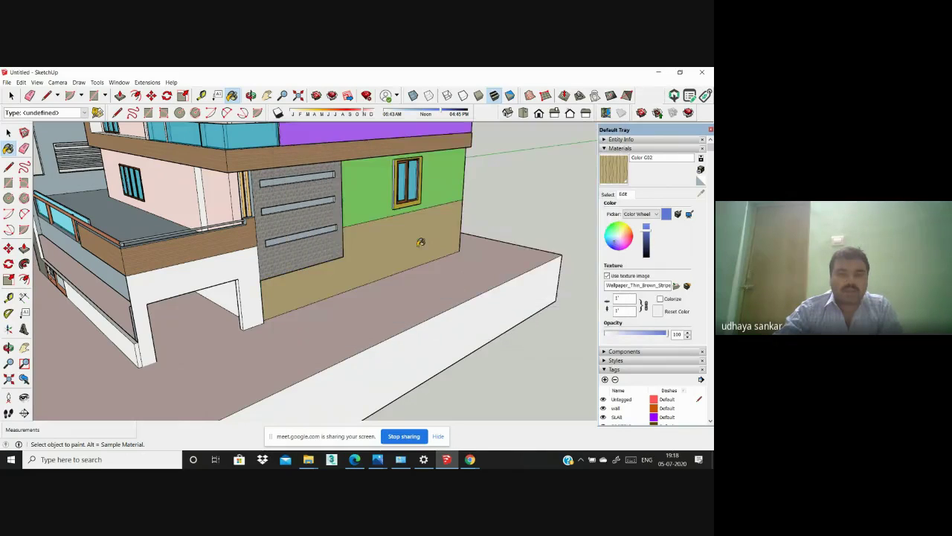
Step: Return to the material swatches and sample the green Color F06 material from the upper side wall beside the window
scroll(419, 243, up, 5)
scroll(372, 238, down, 6)
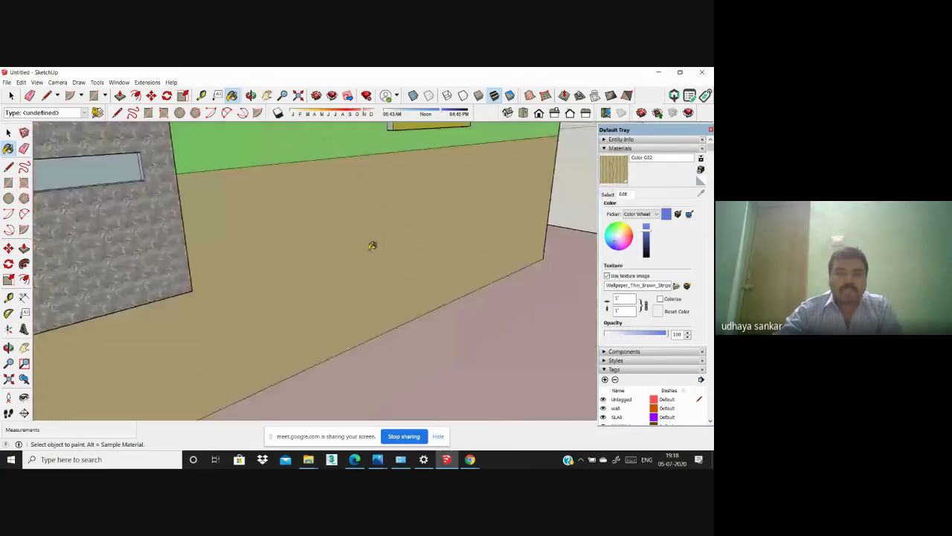
mouse_move(506, 282)
middle_down()
mouse_move(270, 219)
mouse_move(419, 280)
middle_up()
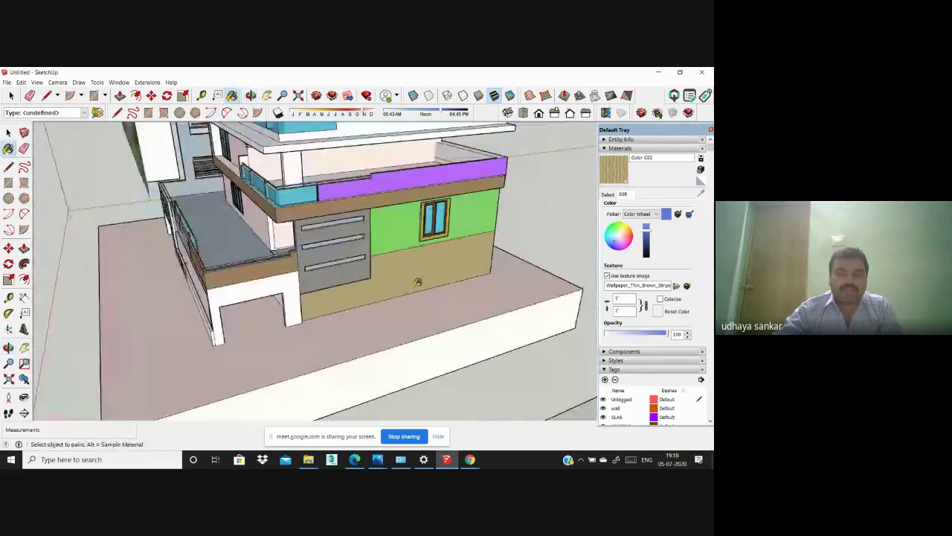
scroll(419, 281, up, 2)
scroll(414, 278, down, 2)
scroll(410, 276, down, 2)
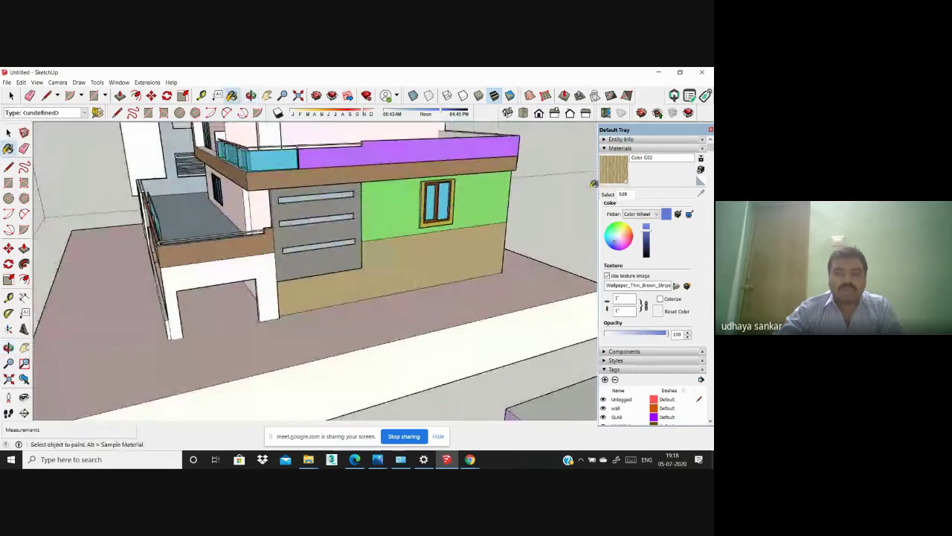
click(614, 195)
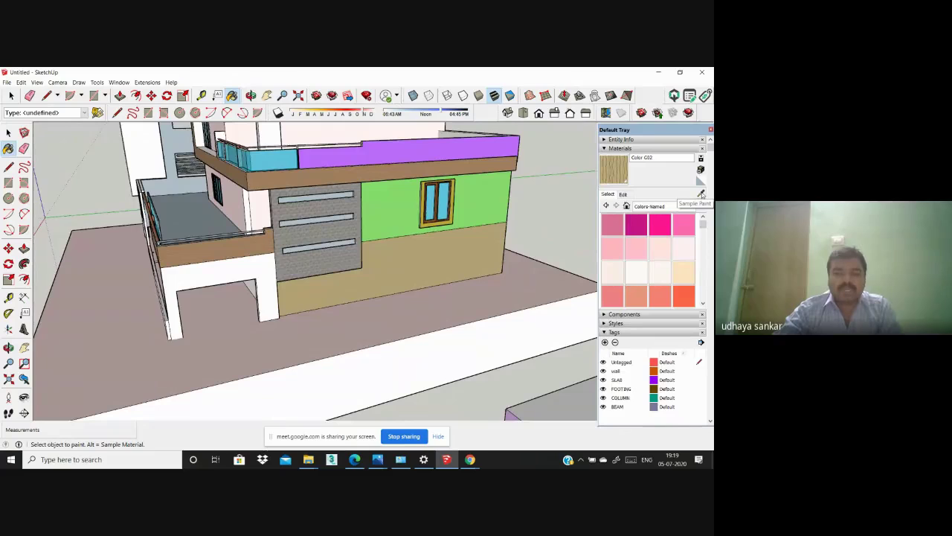
click(701, 193)
click(402, 198)
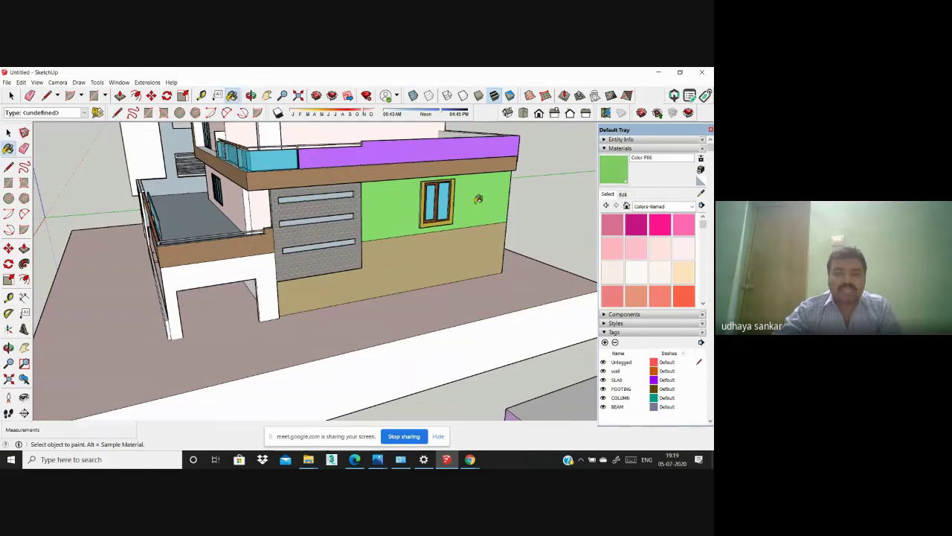
Step: Edit the upper side wall's Color F06 material to use M_0003_DeepPink.jpg as its texture image
click(624, 195)
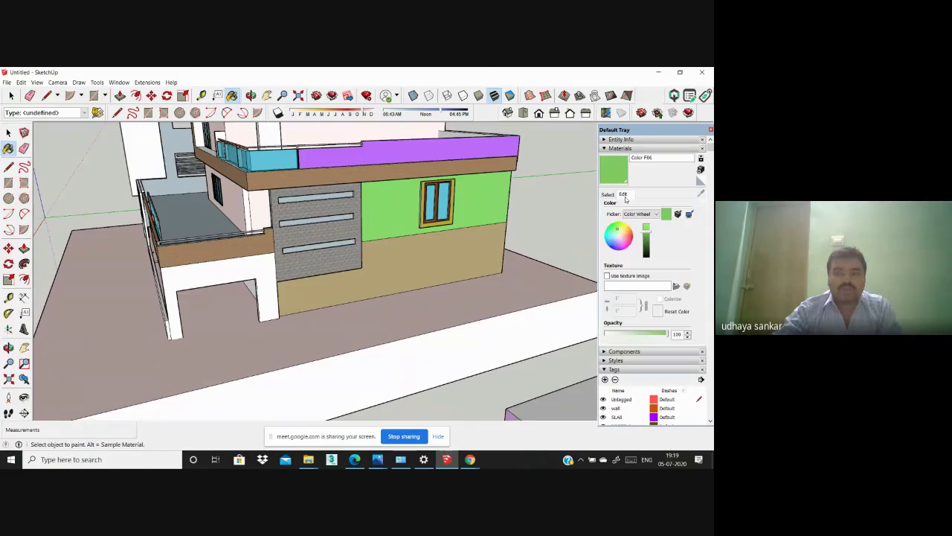
click(608, 277)
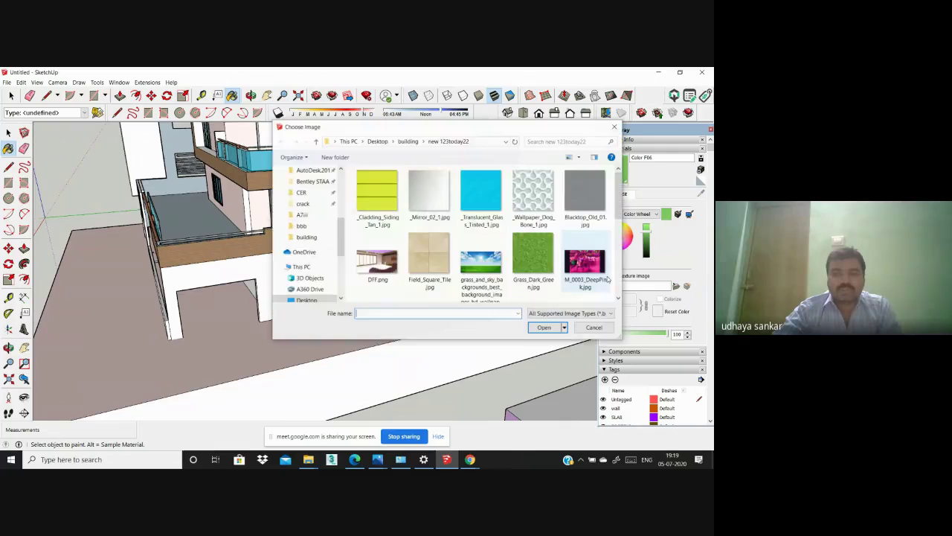
click(579, 267)
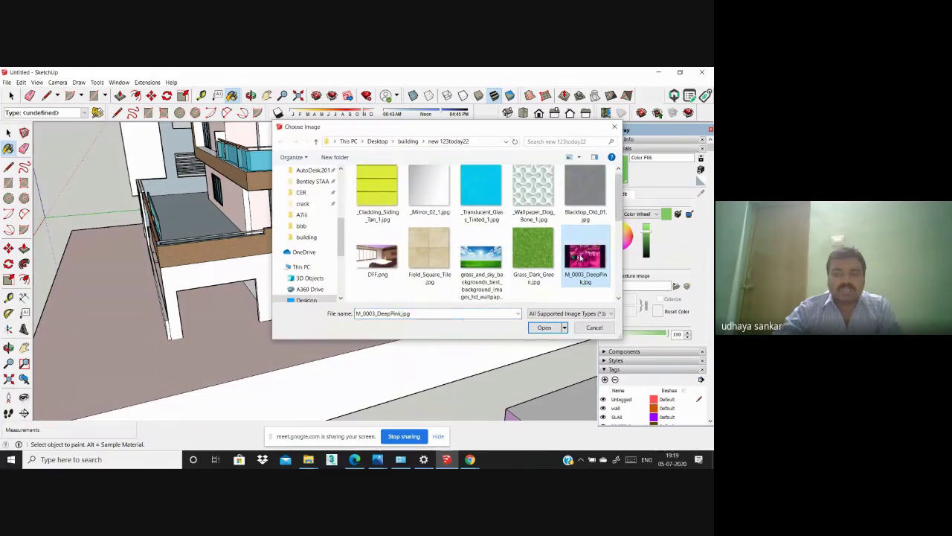
click(544, 328)
Step: Examine the pink image texture on the upper side wall and the brown stripes on the lower wall at several distances
scroll(416, 195, up, 5)
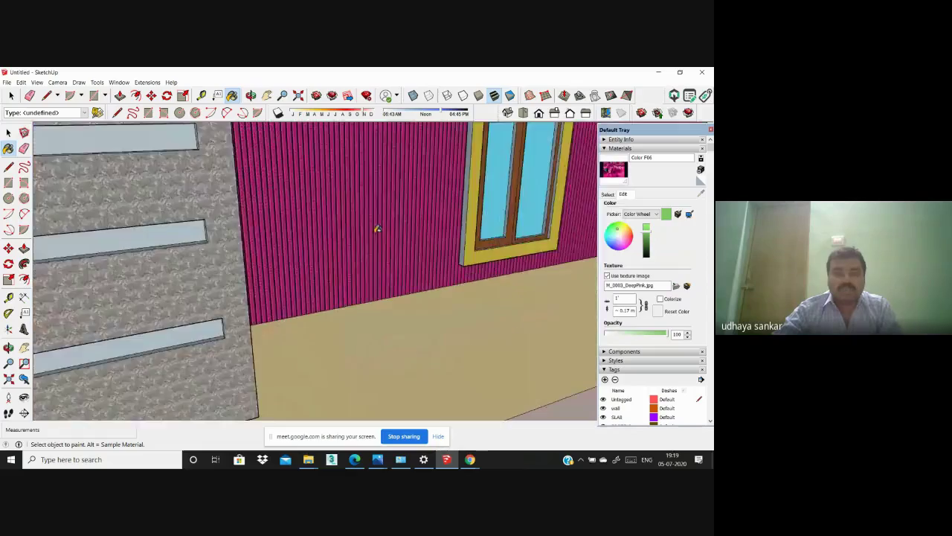
scroll(377, 228, up, 8)
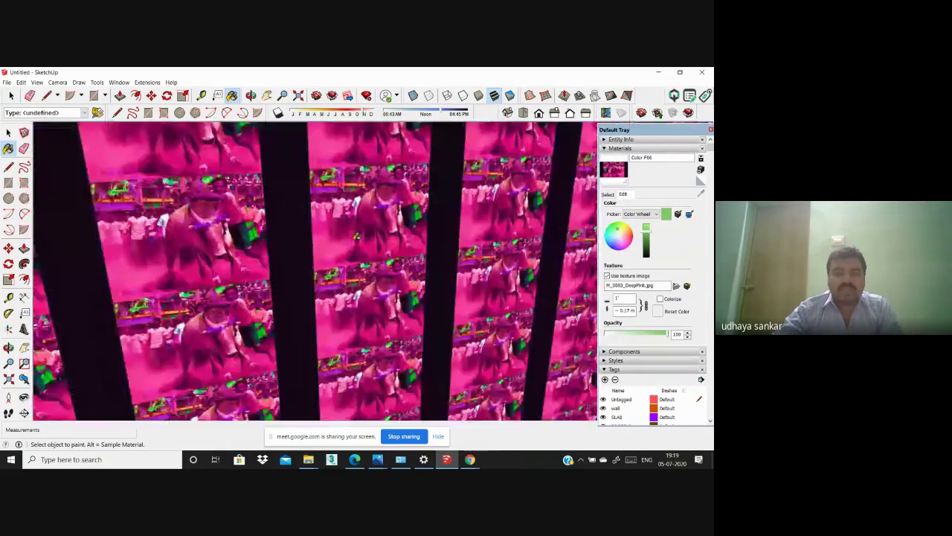
scroll(356, 235, down, 4)
scroll(365, 228, down, 6)
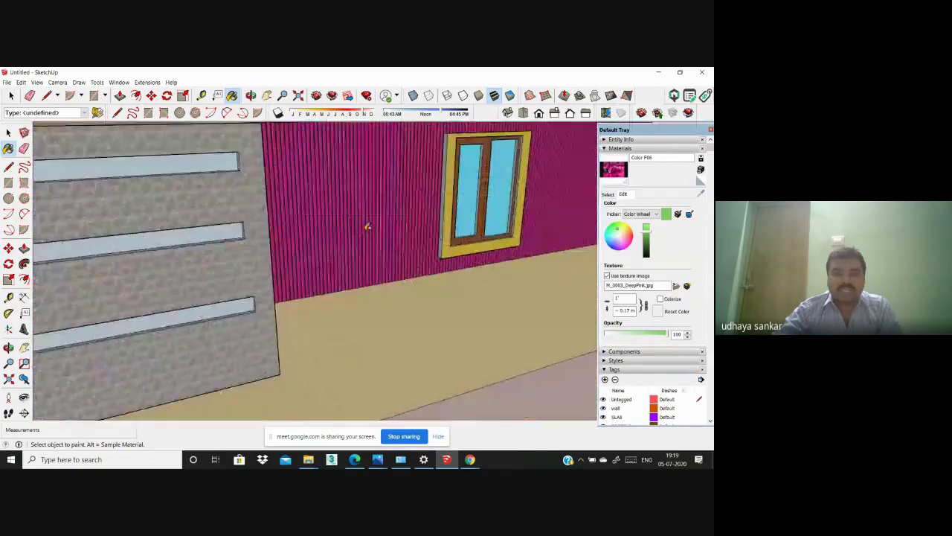
scroll(367, 227, down, 5)
scroll(363, 293, up, 7)
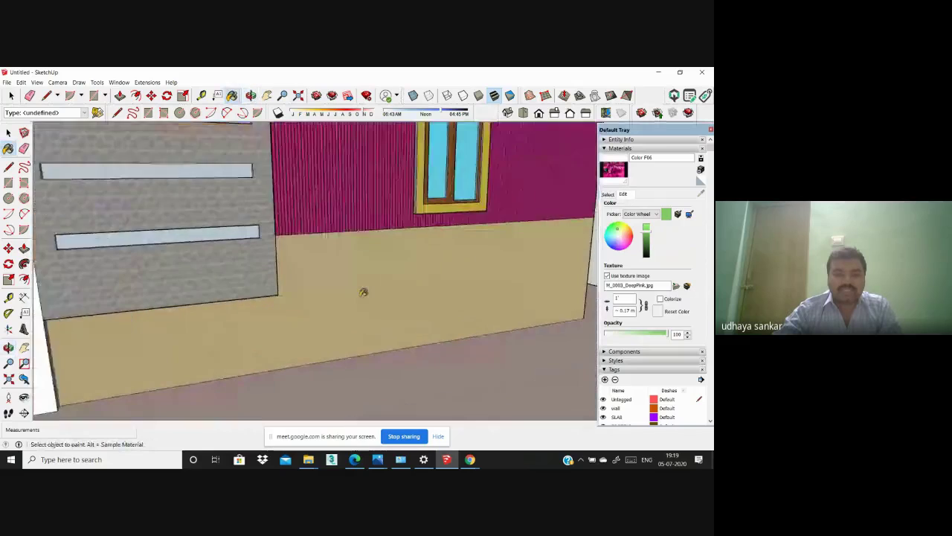
scroll(363, 292, up, 10)
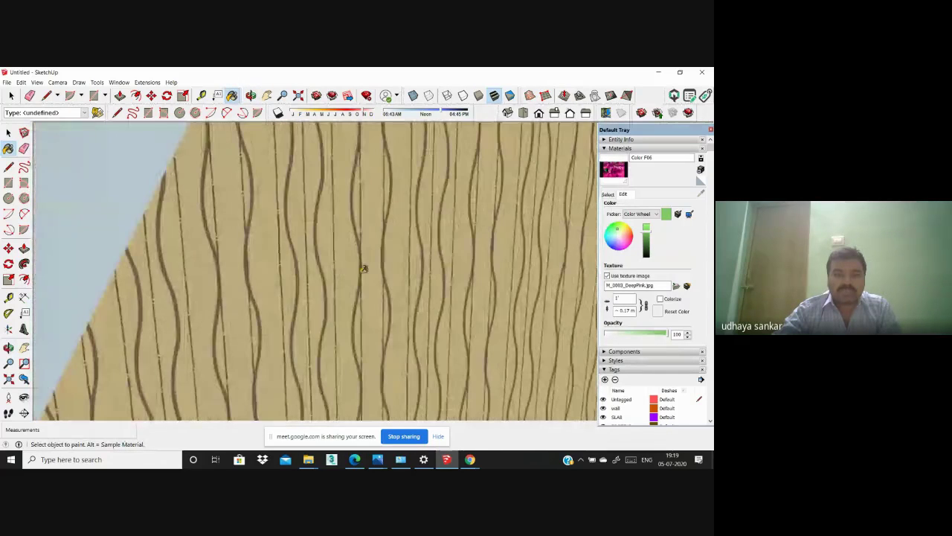
scroll(365, 271, down, 6)
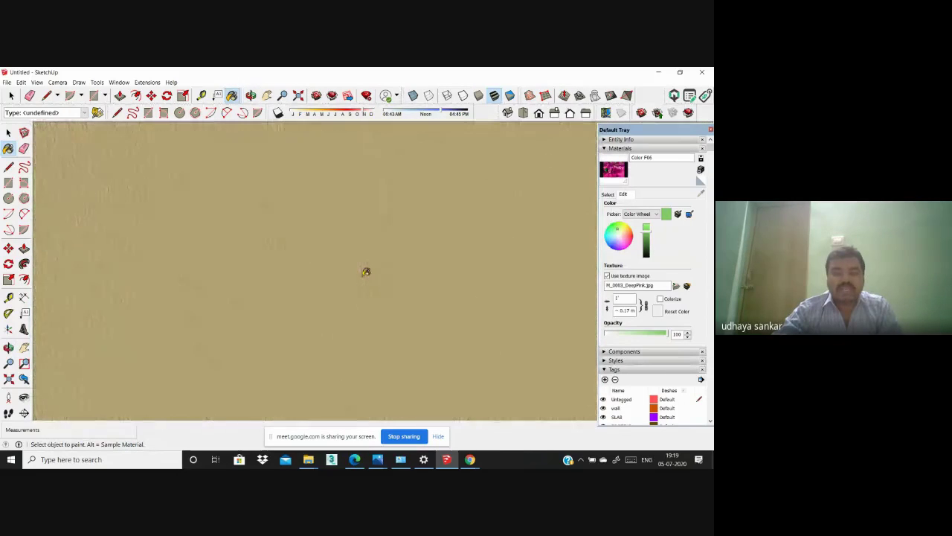
scroll(365, 271, down, 6)
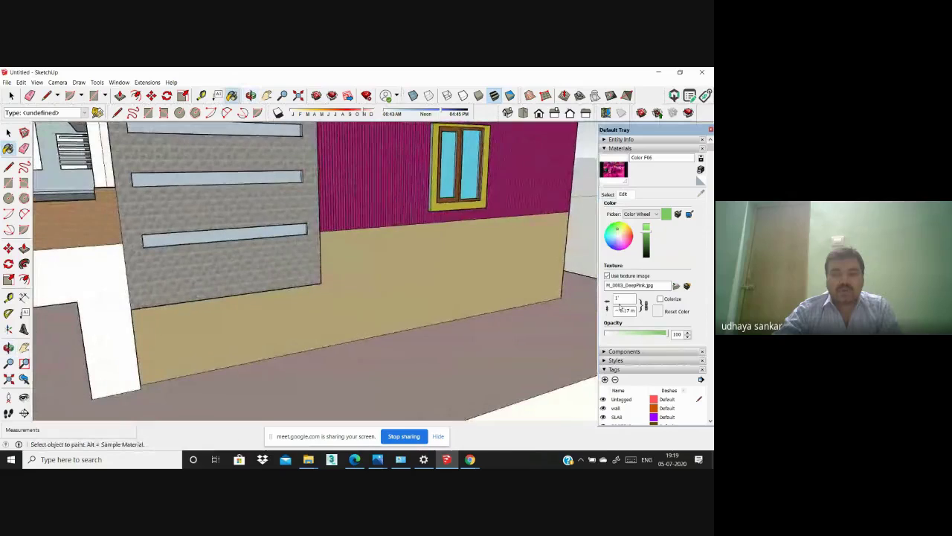
double_click(623, 298)
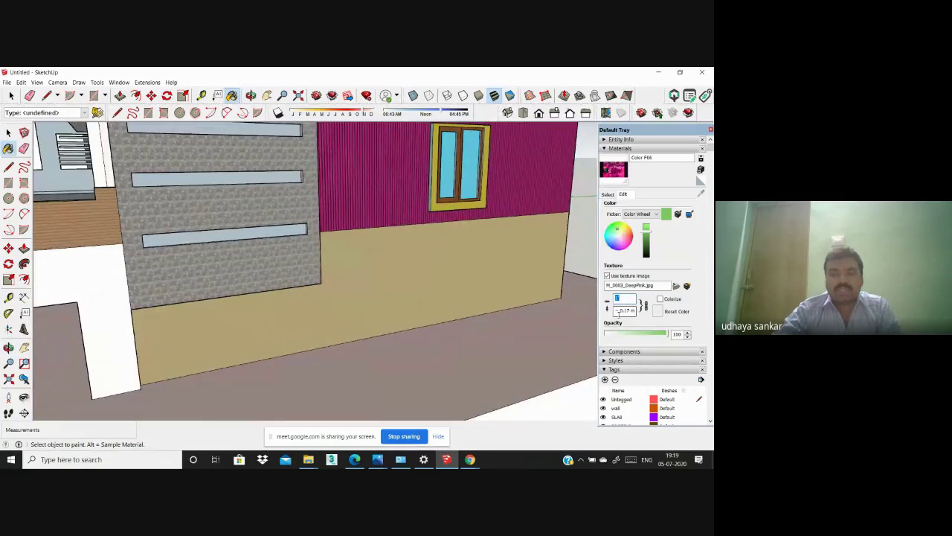
Step: Return to the material swatches and sample the brown-striped Color G02 material from the lower side wall
scroll(245, 283, down, 3)
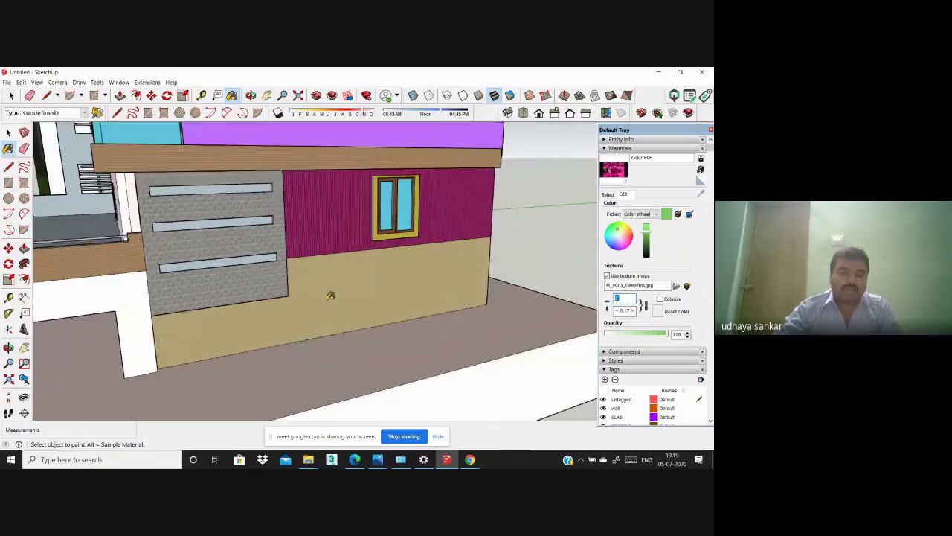
scroll(224, 329, up, 5)
scroll(253, 324, up, 6)
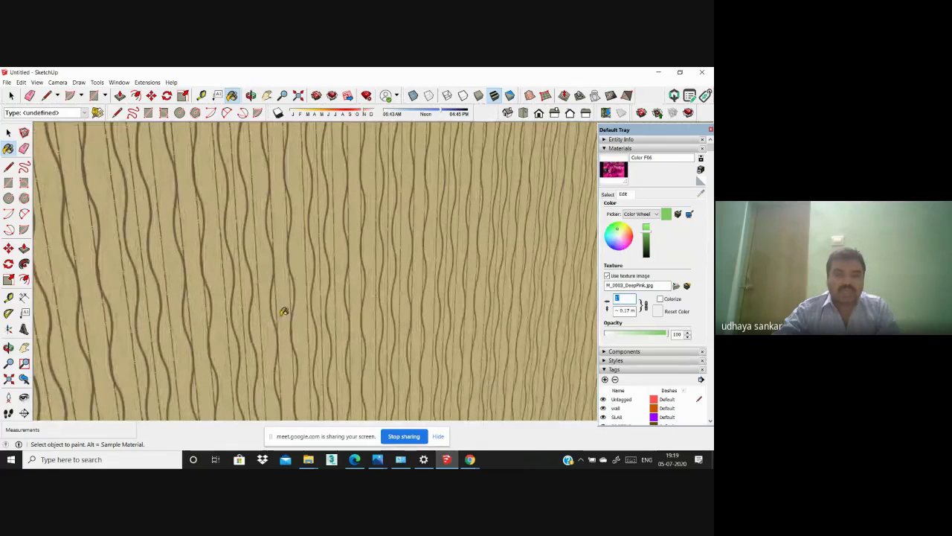
scroll(283, 311, down, 10)
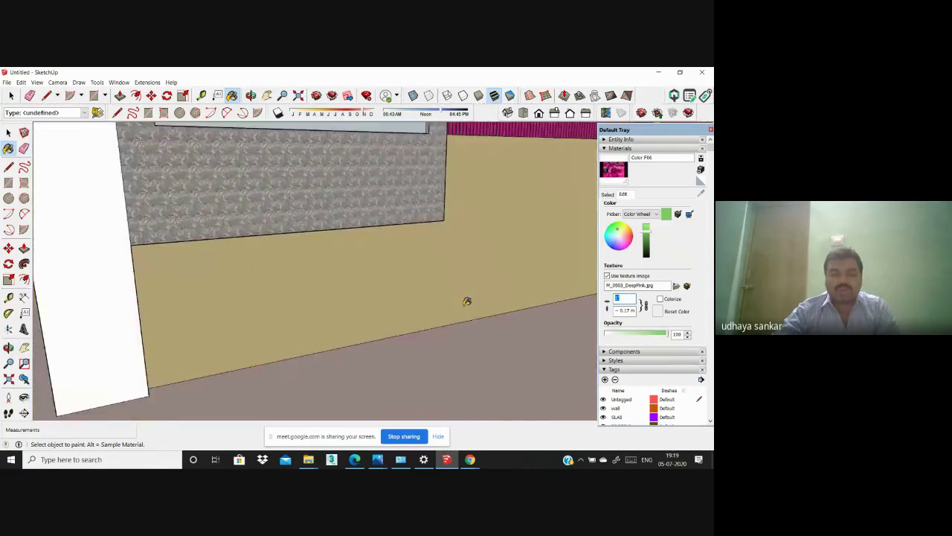
scroll(468, 306, down, 2)
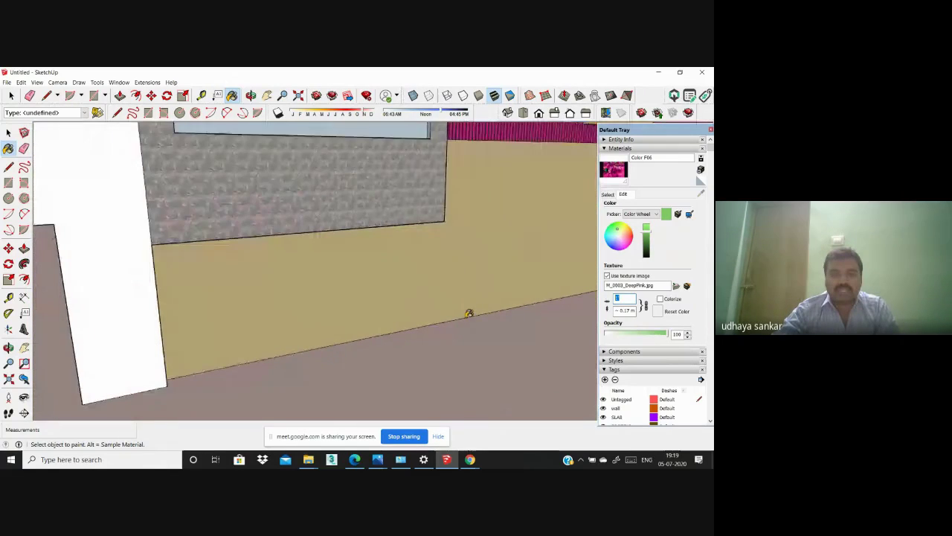
click(607, 194)
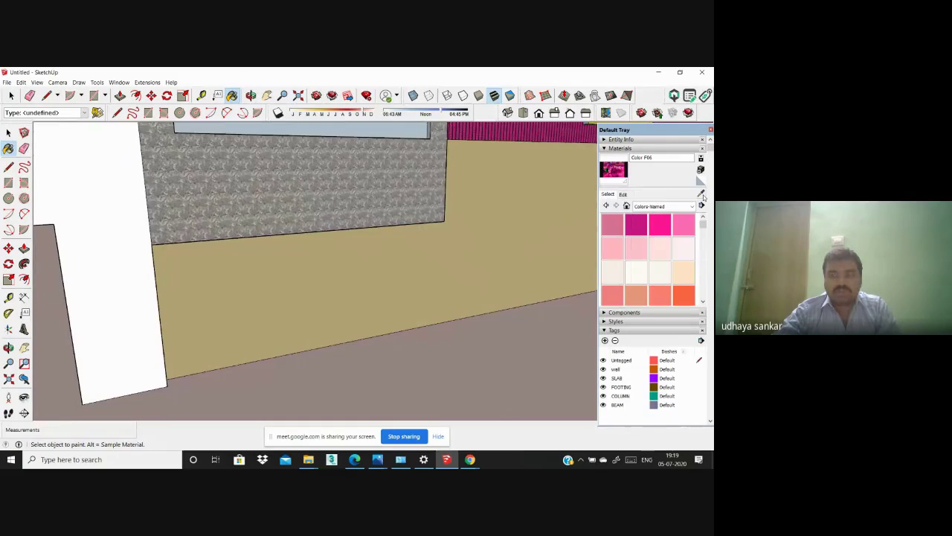
click(480, 250)
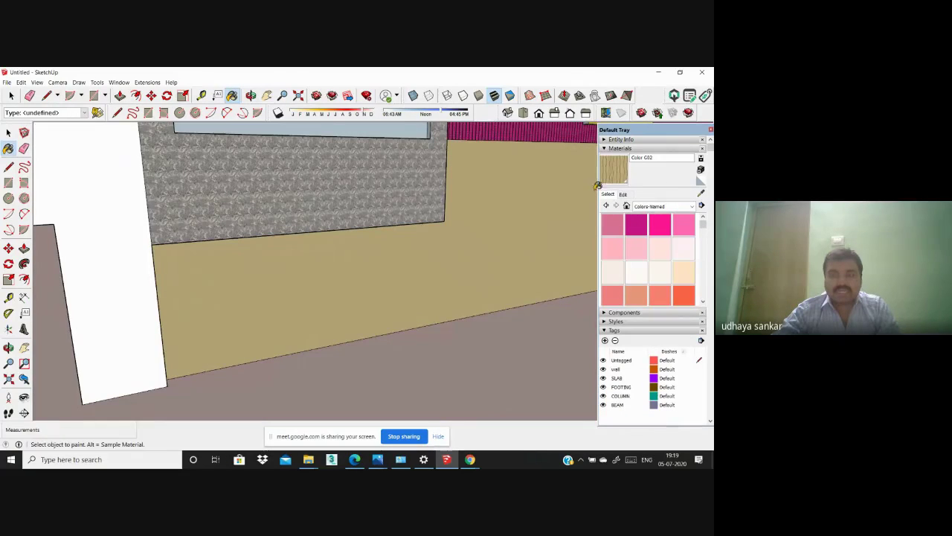
Step: Edit the lower side wall's sampled Color G02 material and set its brown-striped texture size to 2 m
click(623, 194)
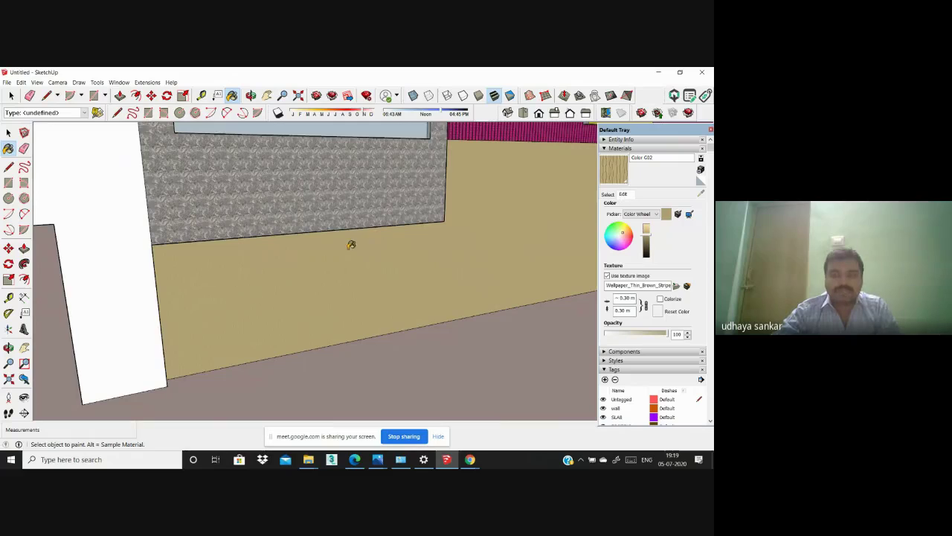
scroll(350, 244, down, 4)
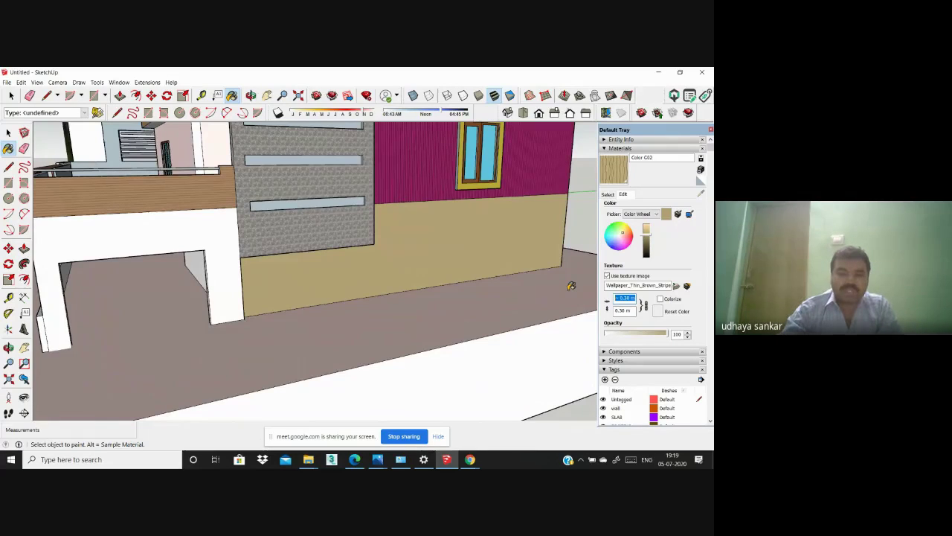
text(2)
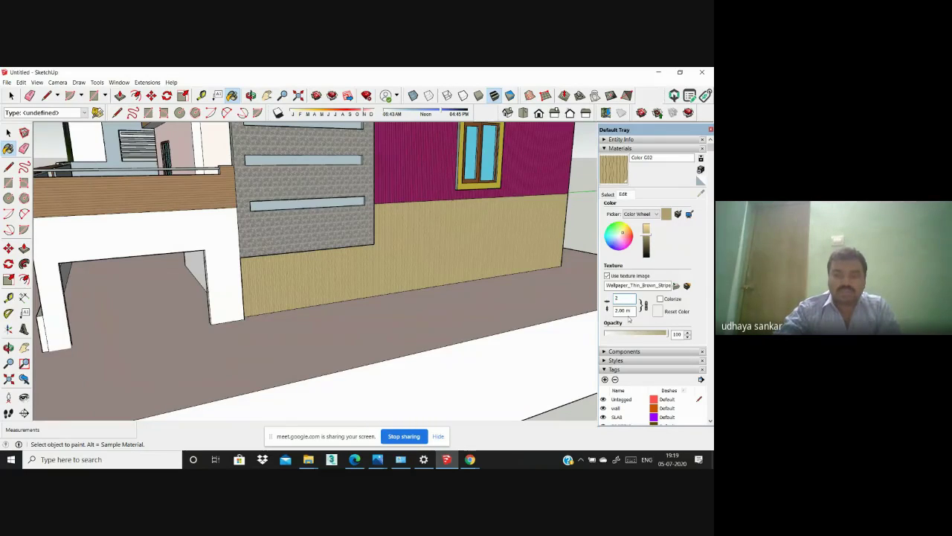
click(624, 310)
Step: Enlarge the lower side wall's brown-striped Color G02 texture to a size of 10 m
middle_drag(457, 250, 370, 227)
drag(632, 298, 564, 287)
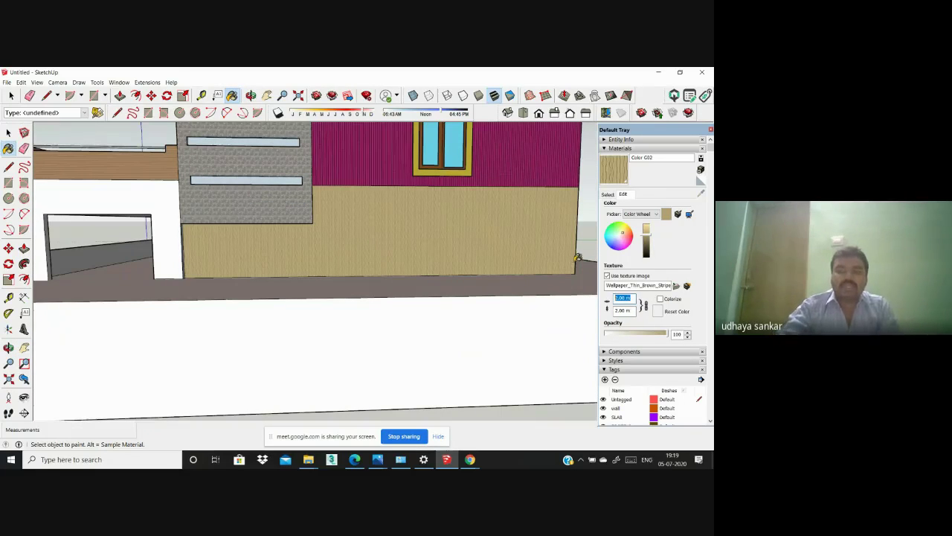
text(10)
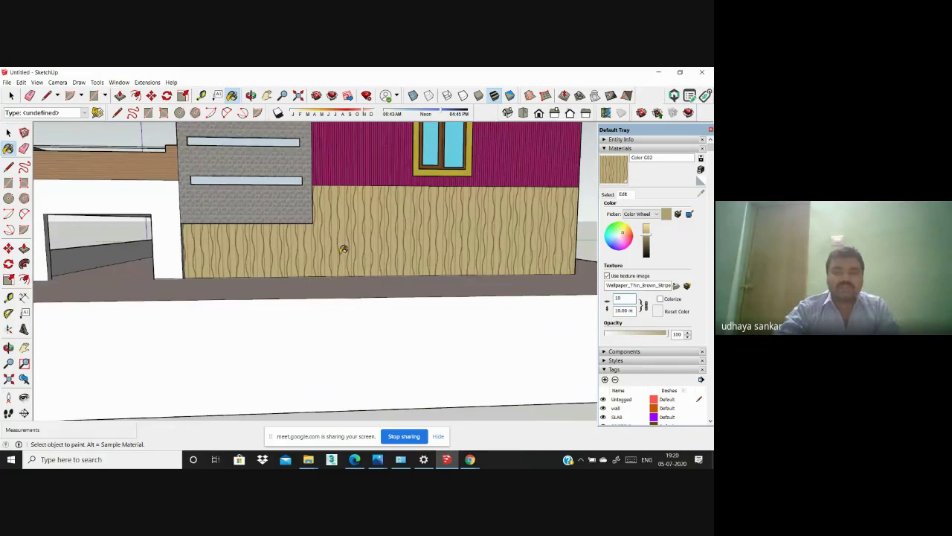
Step: Examine the enlarged brown stripes on the lower side wall from several angles and distances, using the top view to find the building again
scroll(341, 250, up, 3)
middle_drag(340, 251, 478, 283)
scroll(377, 281, down, 1)
scroll(377, 280, down, 3)
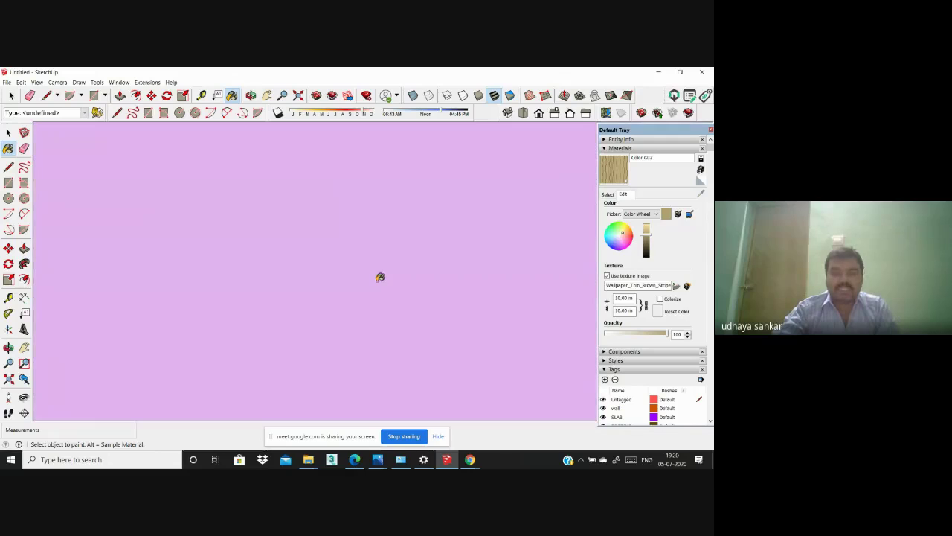
click(523, 113)
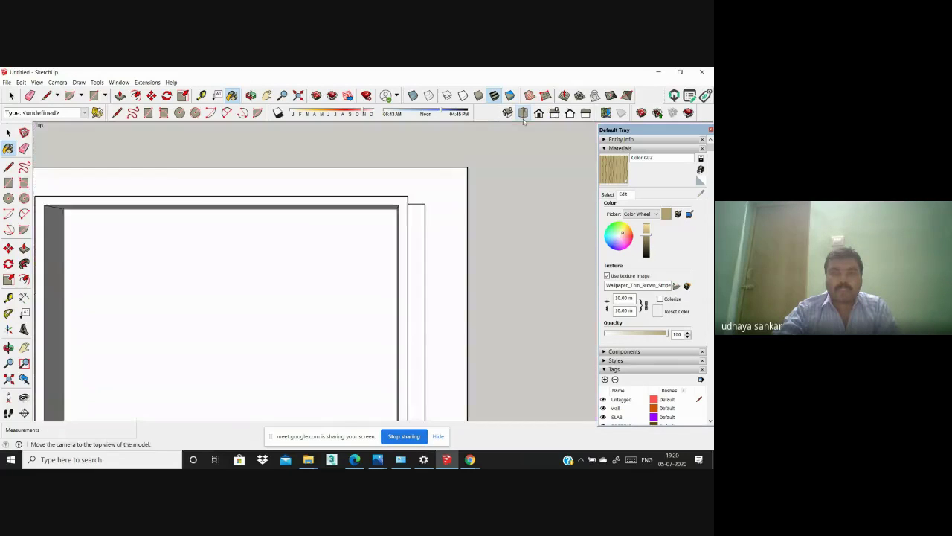
scroll(281, 222, down, 5)
middle_drag(380, 365, 222, 206)
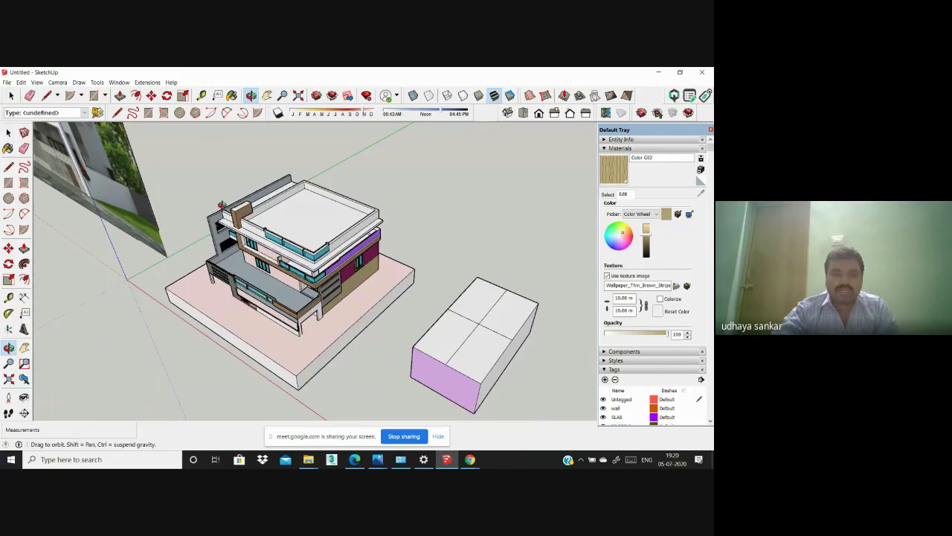
scroll(331, 283, up, 5)
mouse_move(331, 297)
middle_down()
mouse_move(296, 260)
mouse_move(459, 283)
middle_up()
scroll(486, 296, up, 3)
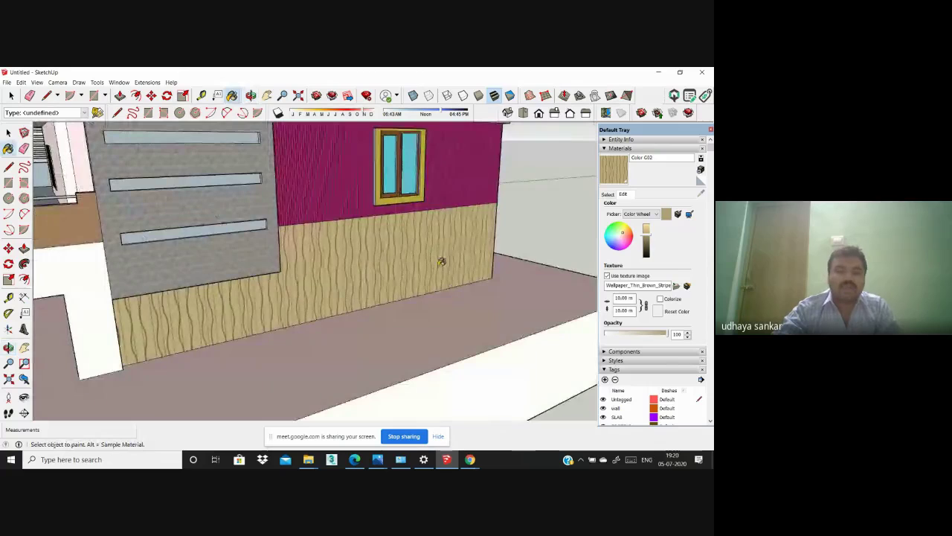
scroll(411, 315, down, 2)
scroll(384, 308, up, 2)
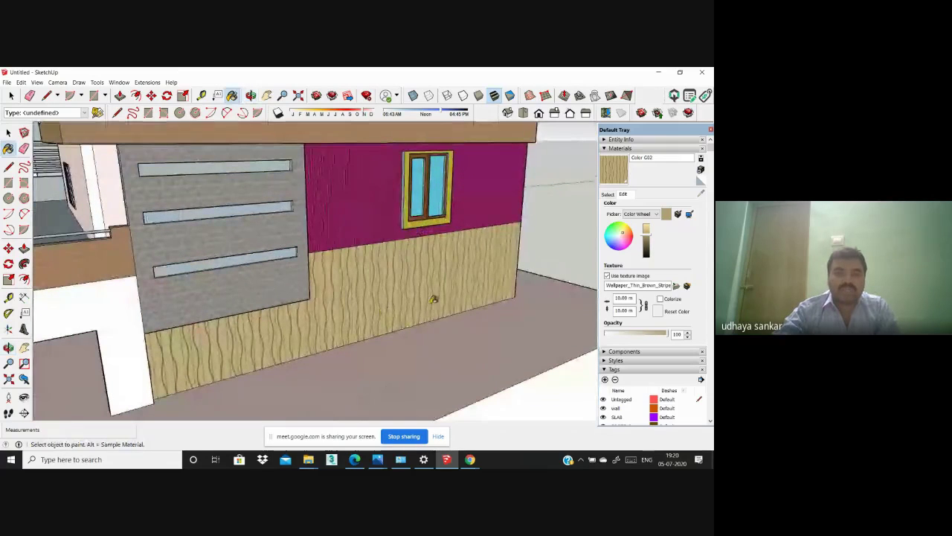
scroll(436, 298, down, 1)
scroll(437, 292, down, 1)
scroll(417, 305, up, 2)
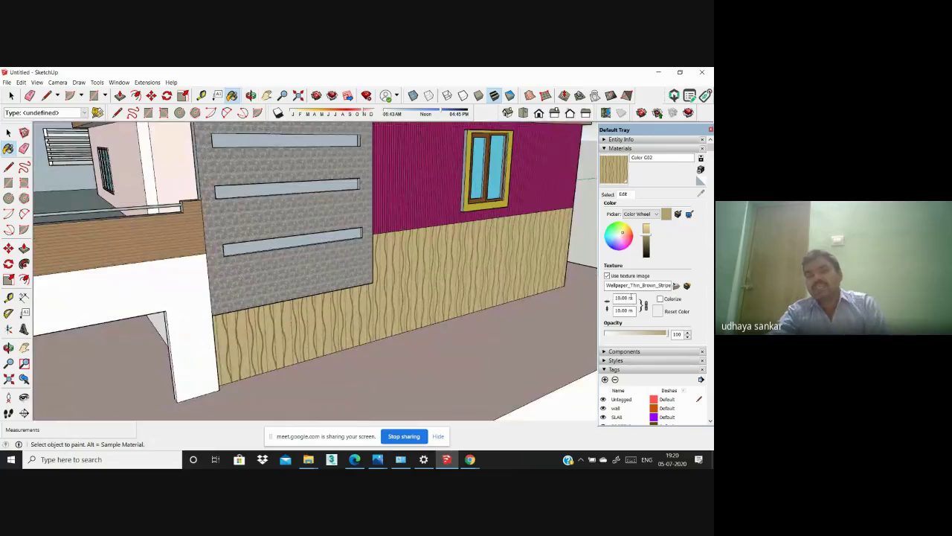
scroll(325, 270, up, 1)
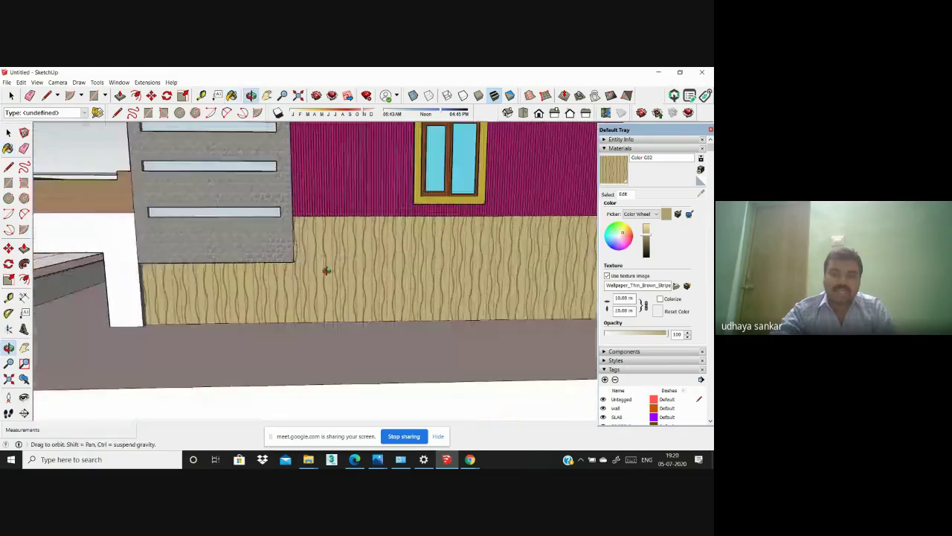
scroll(372, 272, down, 2)
scroll(372, 347, down, 2)
scroll(372, 347, down, 1)
scroll(393, 313, up, 5)
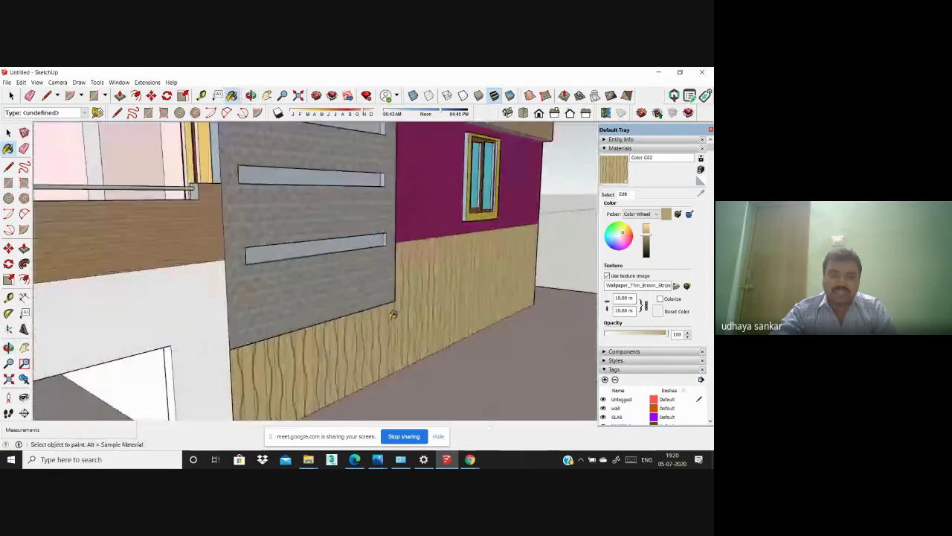
mouse_move(419, 325)
middle_down()
mouse_move(444, 326)
mouse_move(376, 321)
mouse_move(454, 314)
mouse_move(395, 326)
mouse_move(456, 330)
middle_up()
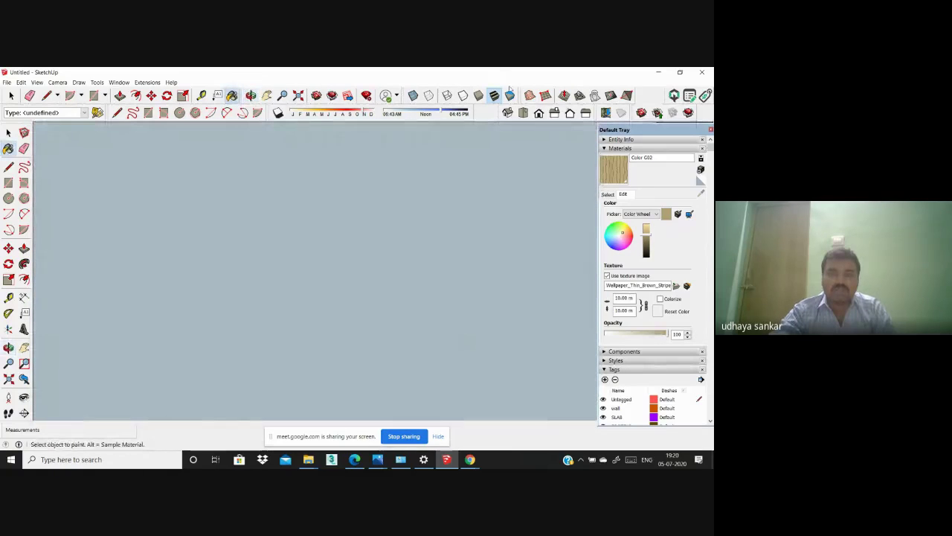
Step: Return to the material swatches and sample the pink-textured Color F06 material from the upper side wall beside the window
click(523, 112)
scroll(231, 223, down, 5)
middle_drag(367, 335, 302, 277)
scroll(297, 282, up, 4)
scroll(389, 249, up, 8)
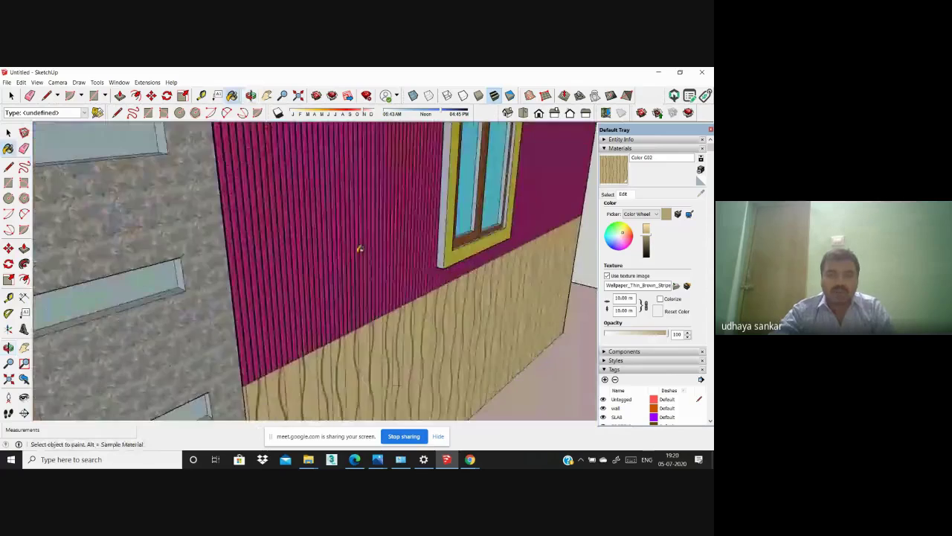
click(607, 194)
click(700, 195)
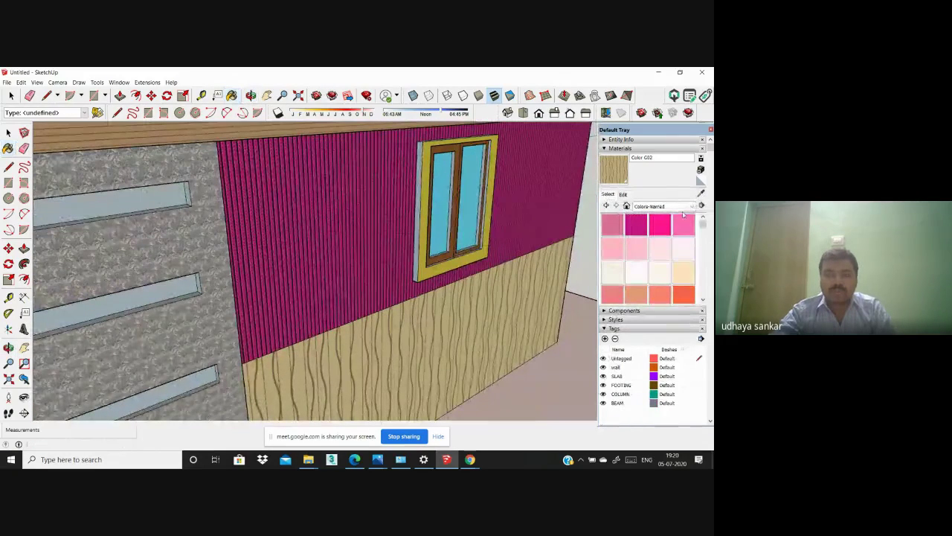
scroll(315, 219, down, 2)
click(313, 206)
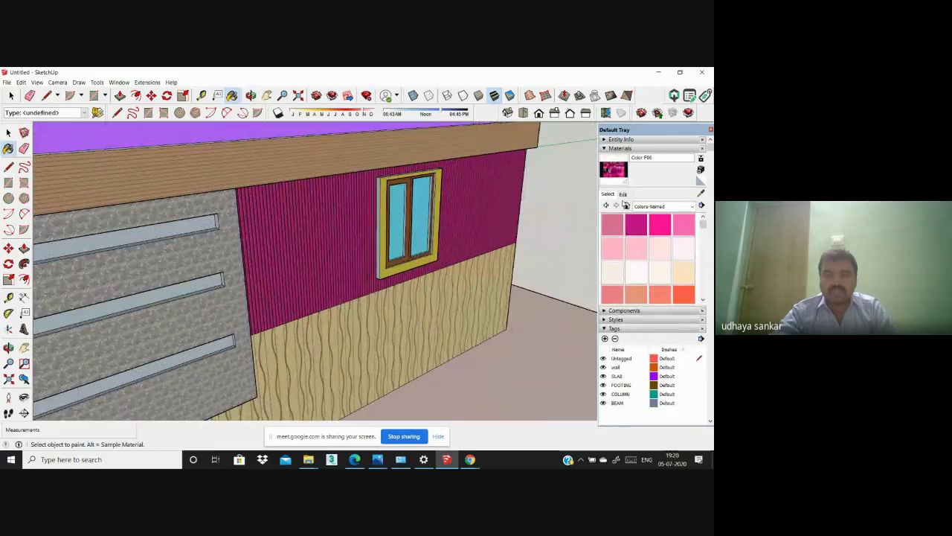
Step: Edit the upper side wall's Color F06 material and set its pink image texture width to 10 m
click(623, 194)
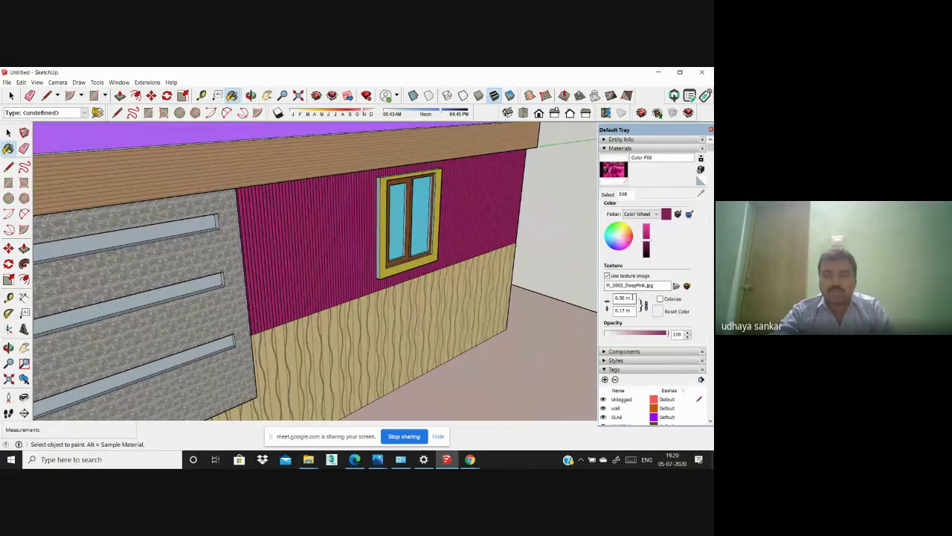
key(Return)
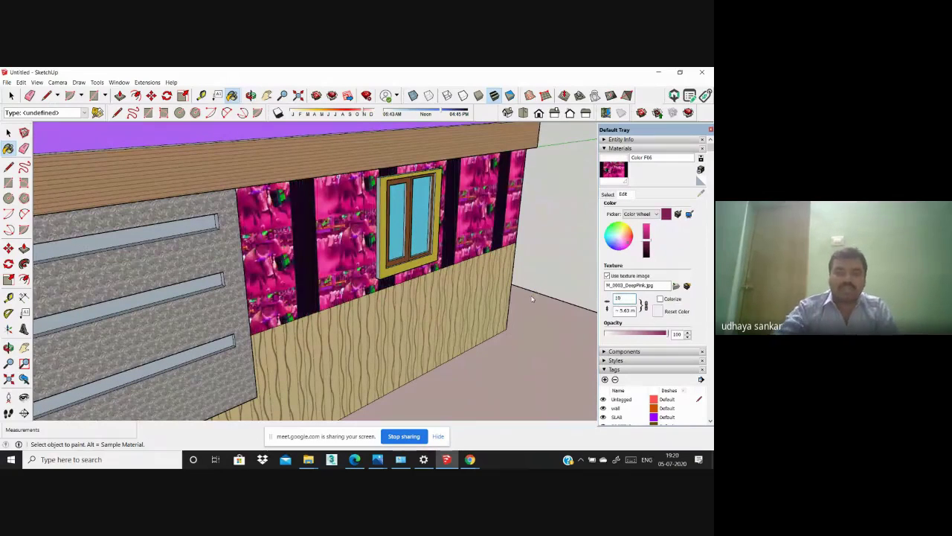
scroll(367, 232, down, 3)
mouse_move(367, 232)
middle_down()
mouse_move(330, 239)
mouse_move(354, 239)
middle_up()
scroll(330, 238, up, 2)
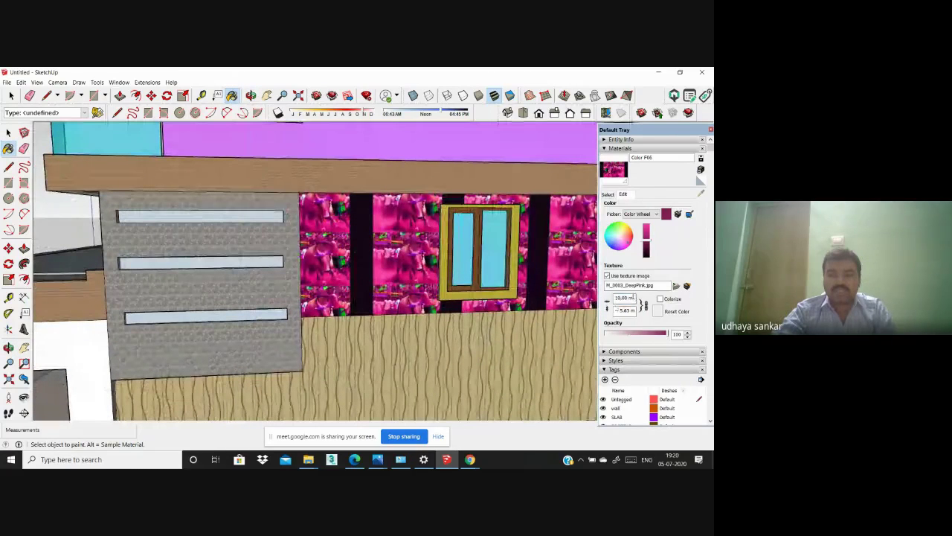
Step: Enlarge the upper side wall's M_0003_DeepPink.jpg texture to a width of 50 m
click(633, 297)
text(50)
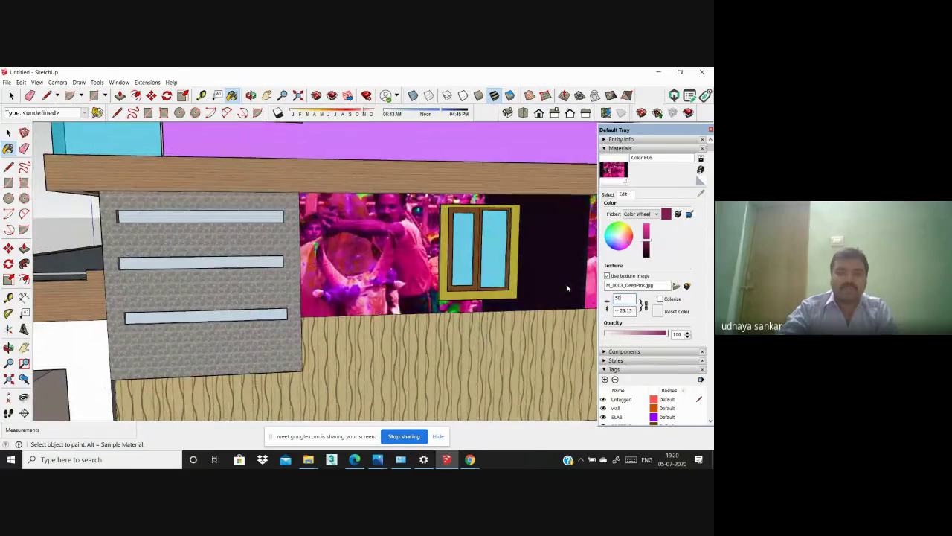
scroll(358, 252, down, 1)
scroll(311, 256, down, 2)
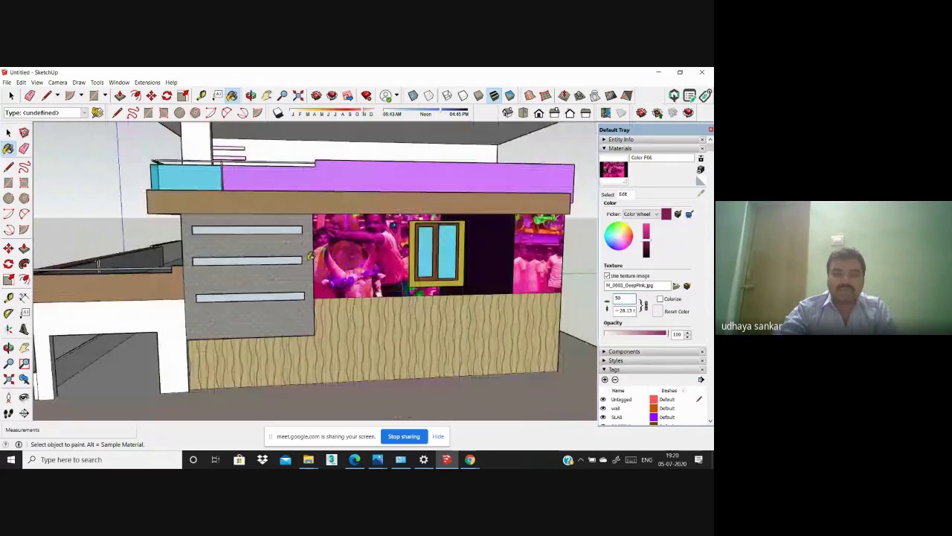
Step: Examine the enlarged pink image and the brown stripes on the side walls from several angles around the building
middle_drag(311, 255, 595, 301)
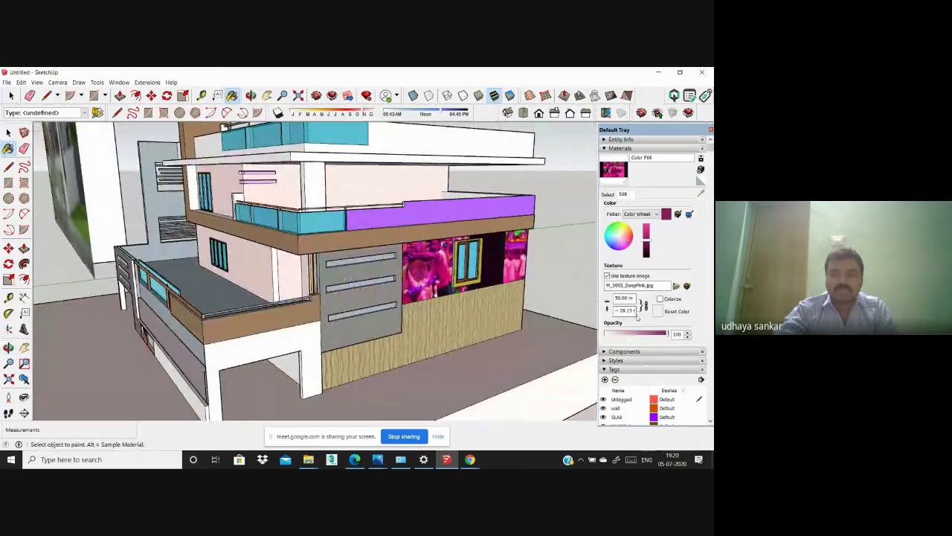
scroll(312, 260, down, 2)
middle_drag(298, 259, 352, 261)
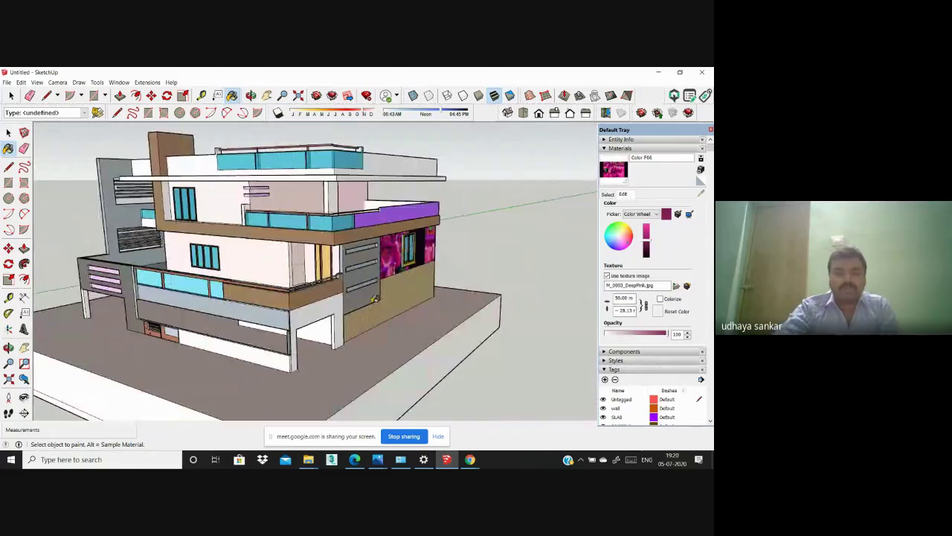
scroll(374, 299, up, 5)
scroll(434, 294, down, 3)
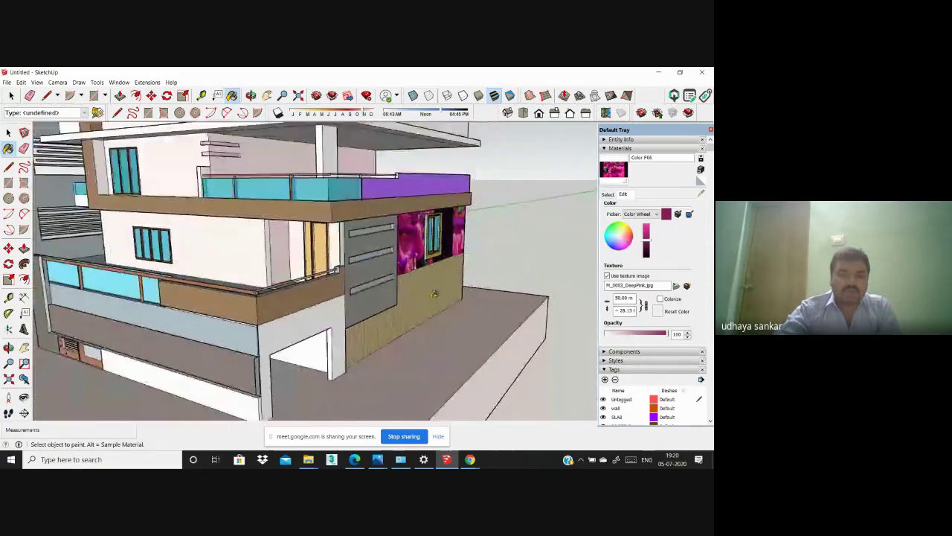
scroll(434, 294, down, 3)
scroll(280, 246, up, 4)
scroll(427, 289, down, 3)
Step: Examine the wood cladding on the front band and balcony parapet, comparing it with the boards in the reference photo
scroll(273, 249, up, 5)
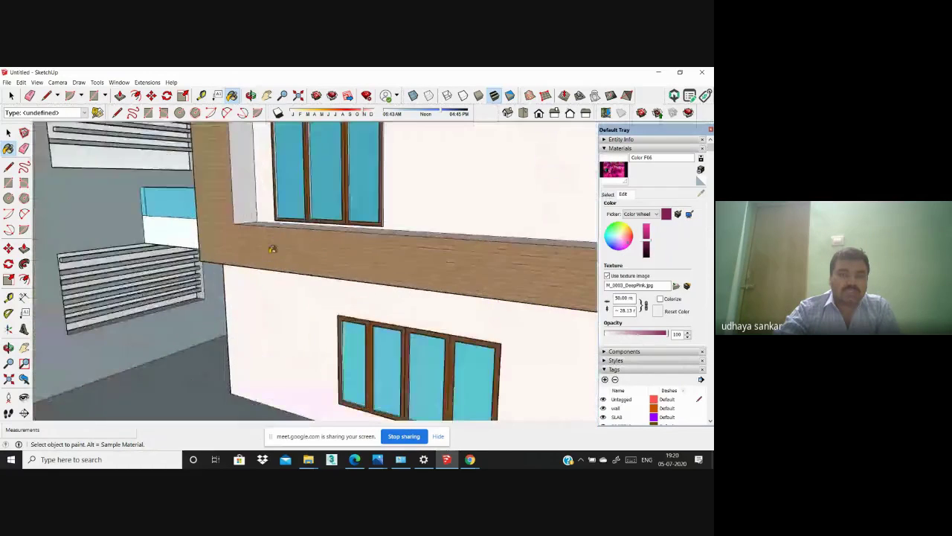
scroll(272, 249, up, 3)
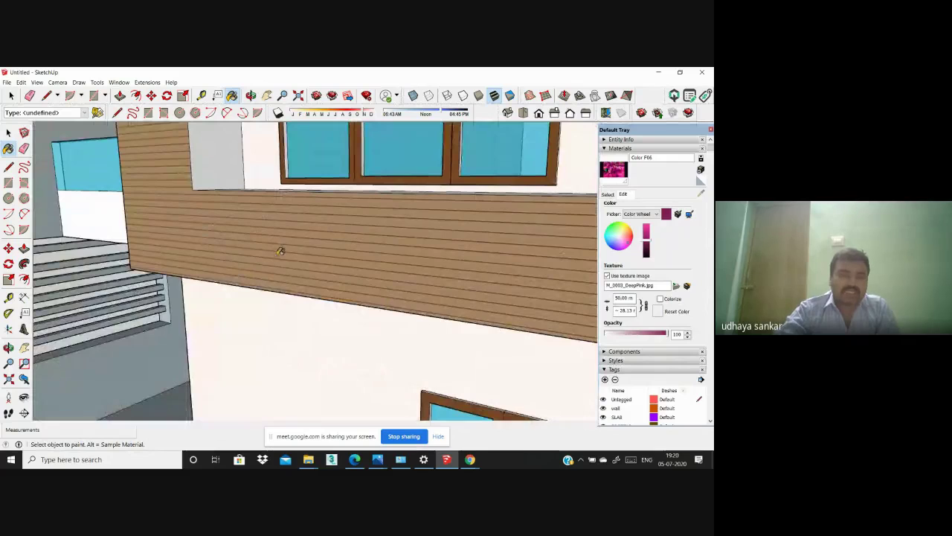
scroll(348, 246, down, 2)
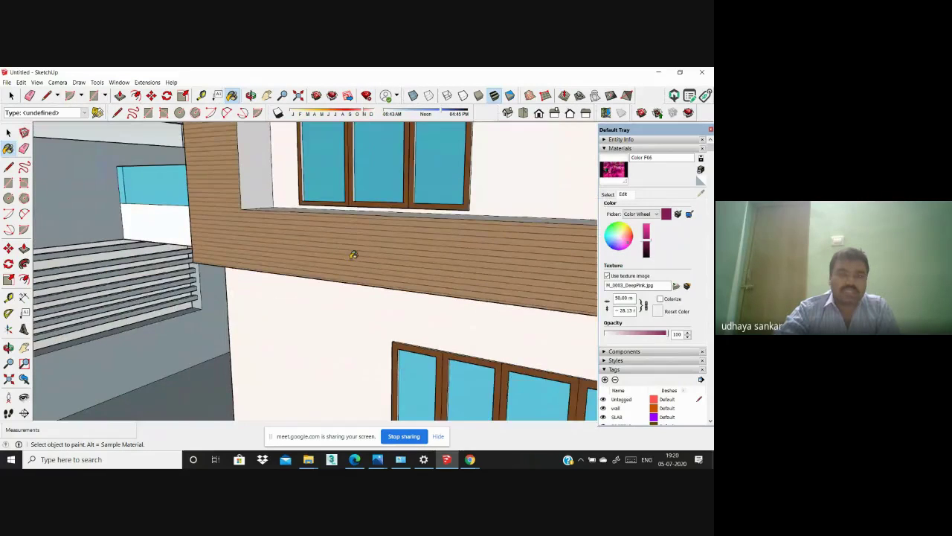
scroll(187, 170, down, 8)
scroll(188, 170, up, 10)
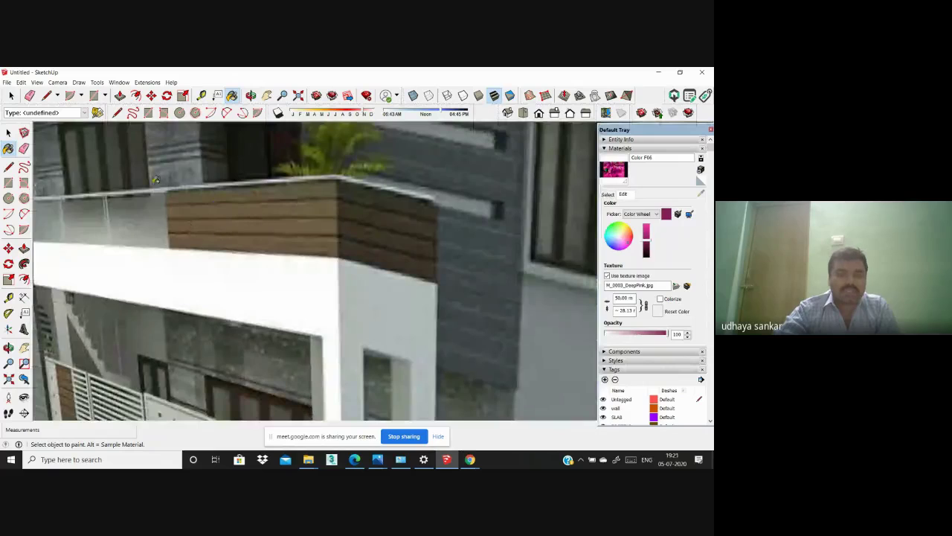
scroll(156, 179, down, 6)
scroll(351, 320, up, 6)
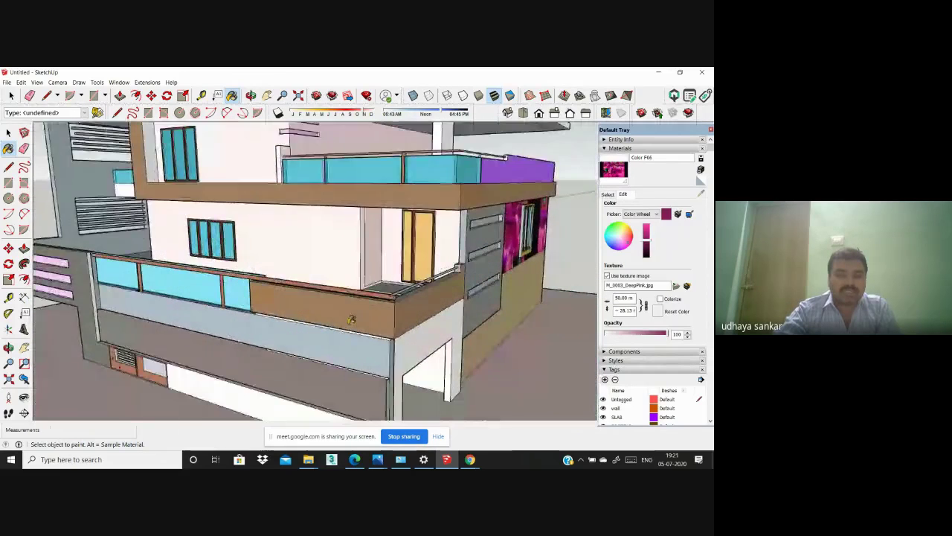
scroll(351, 320, up, 3)
scroll(357, 311, down, 4)
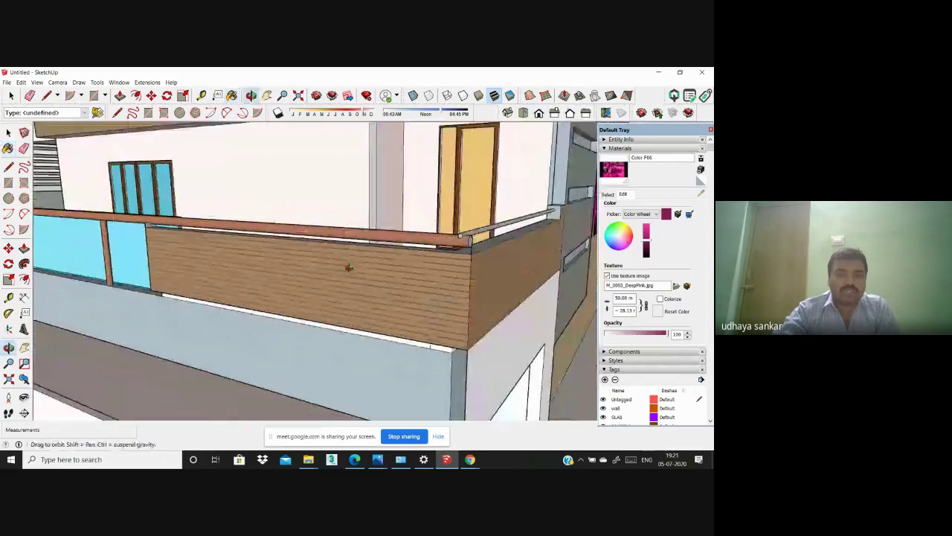
Step: Sample the Cladding Siding Tan material from the front balcony parapet and set its texture size to 5 m
click(610, 193)
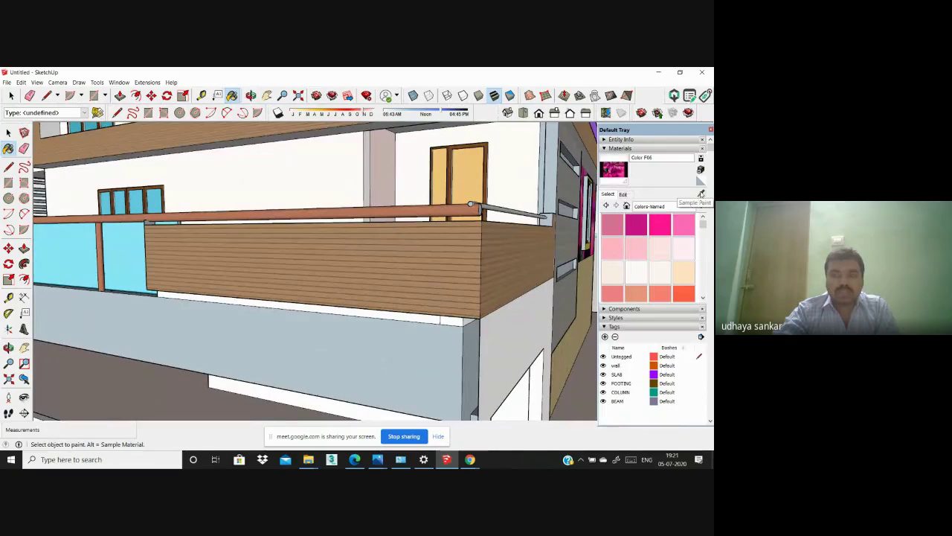
click(434, 258)
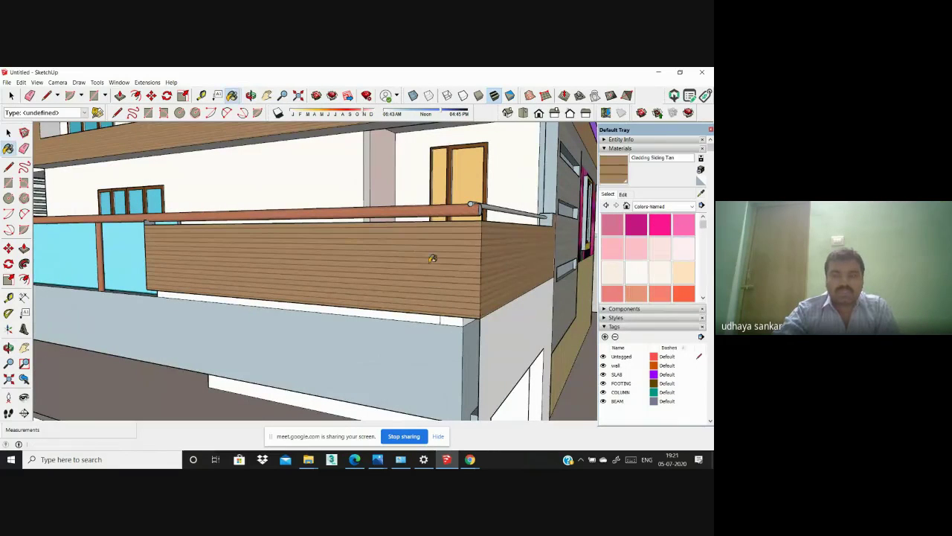
click(624, 194)
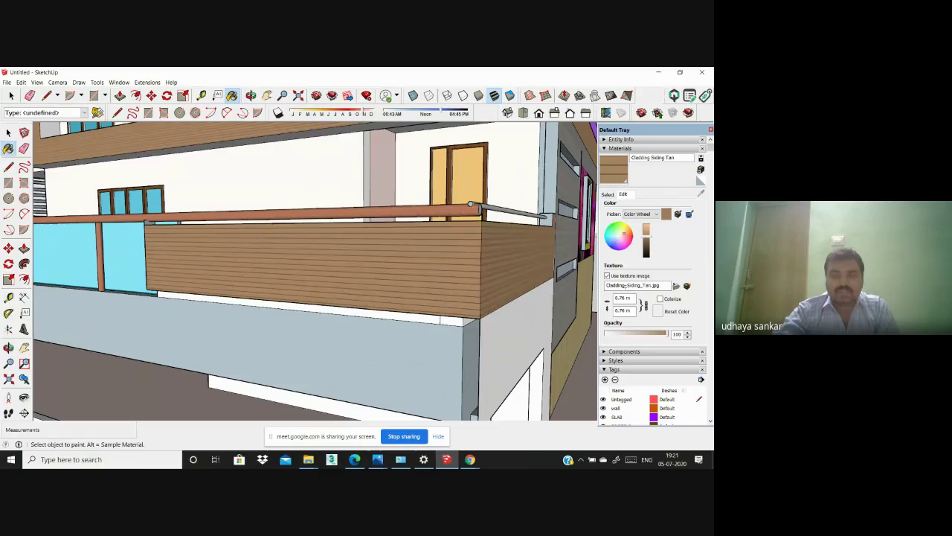
click(633, 298)
text(5)
key(Return)
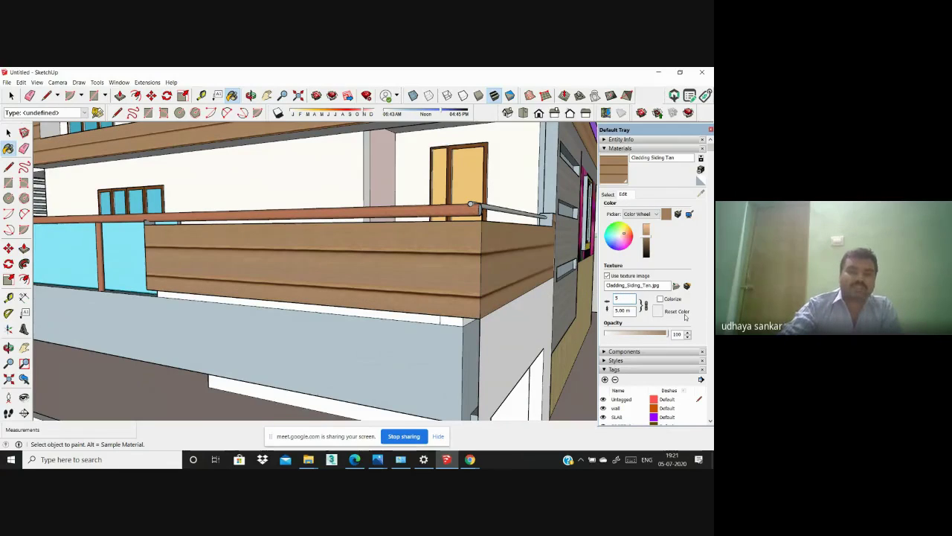
Step: Set the Cladding Siding Tan texture size to 4 m
scroll(463, 254, down, 2)
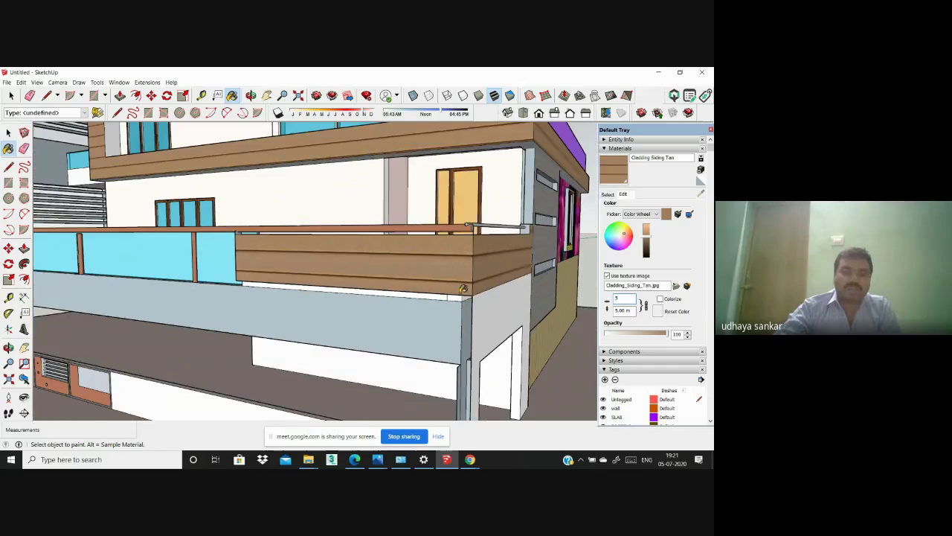
scroll(463, 288, down, 6)
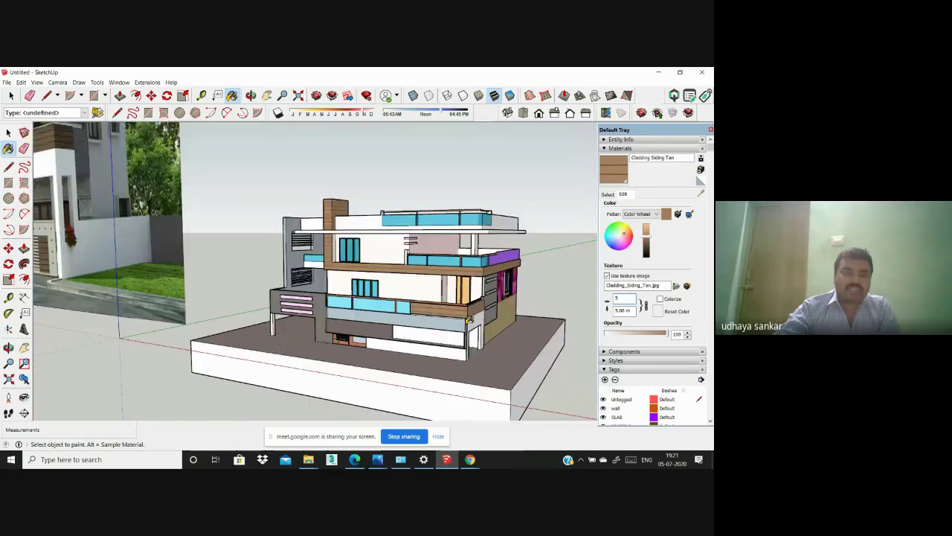
scroll(431, 292, up, 8)
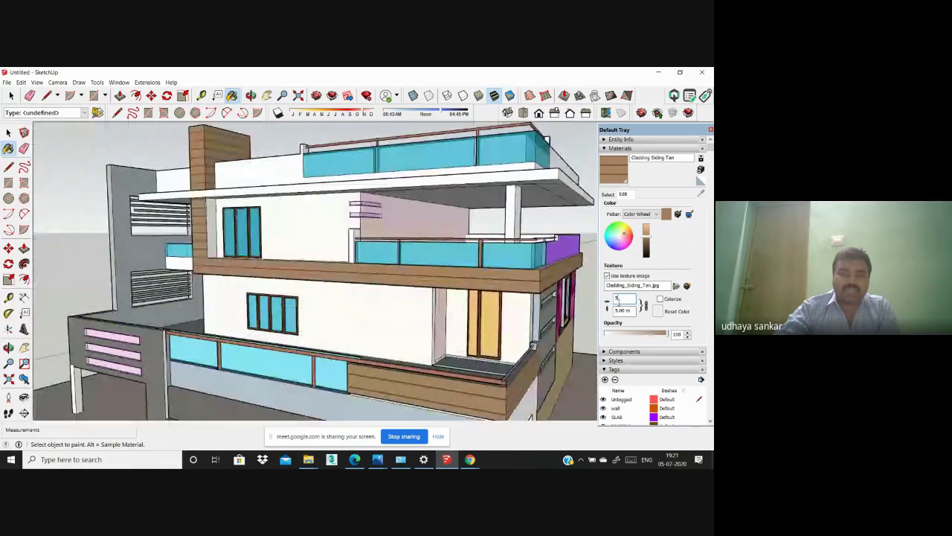
text(4)
key(Return)
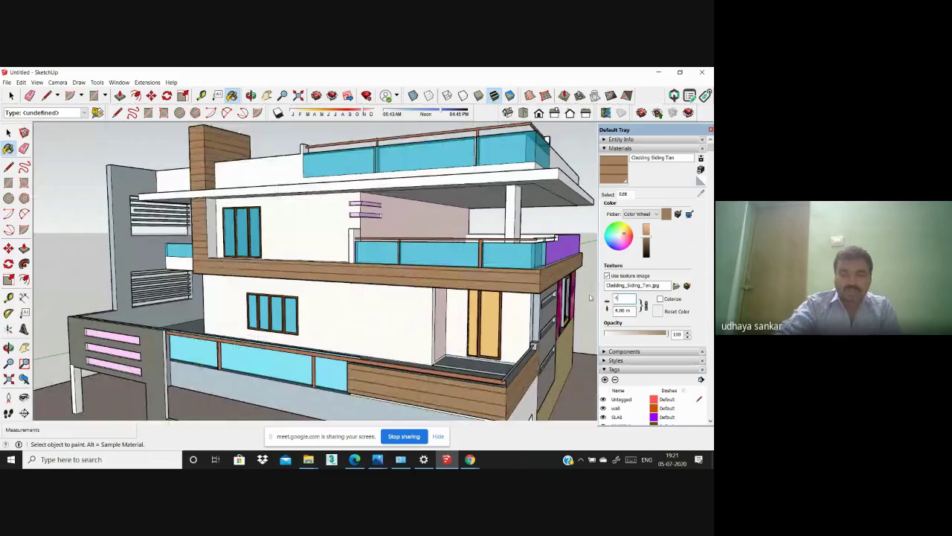
Step: Compare the board size on the balcony parapet and front band with the wood cladding in the reference photo
scroll(493, 305, down, 6)
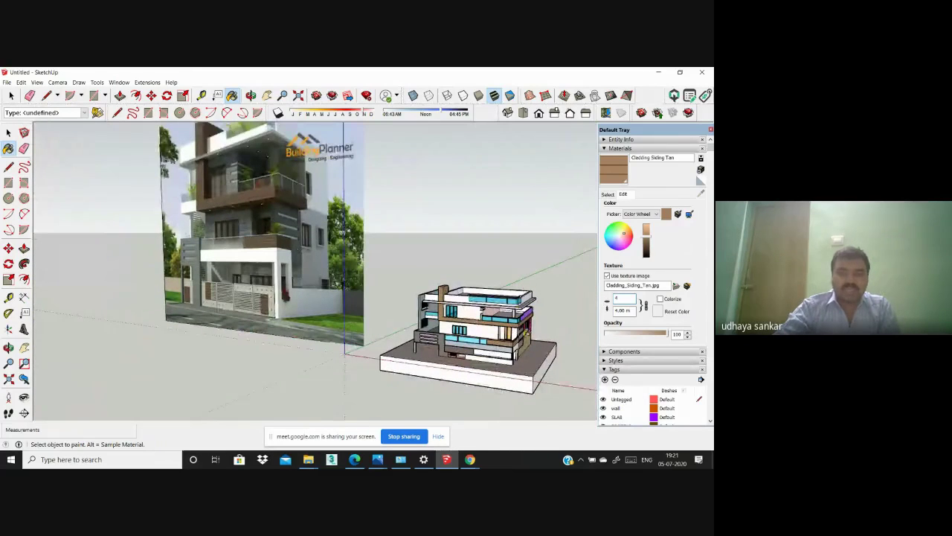
scroll(482, 309, up, 8)
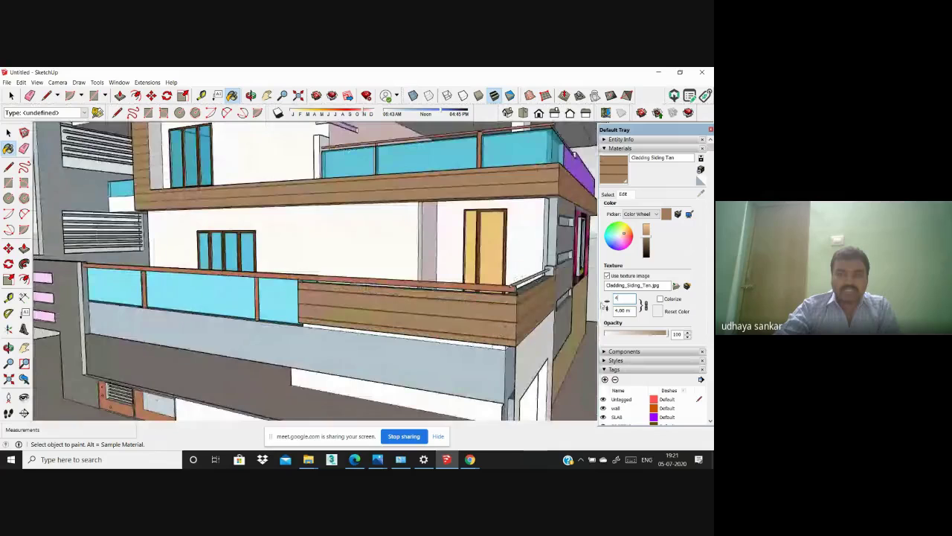
scroll(488, 334, down, 6)
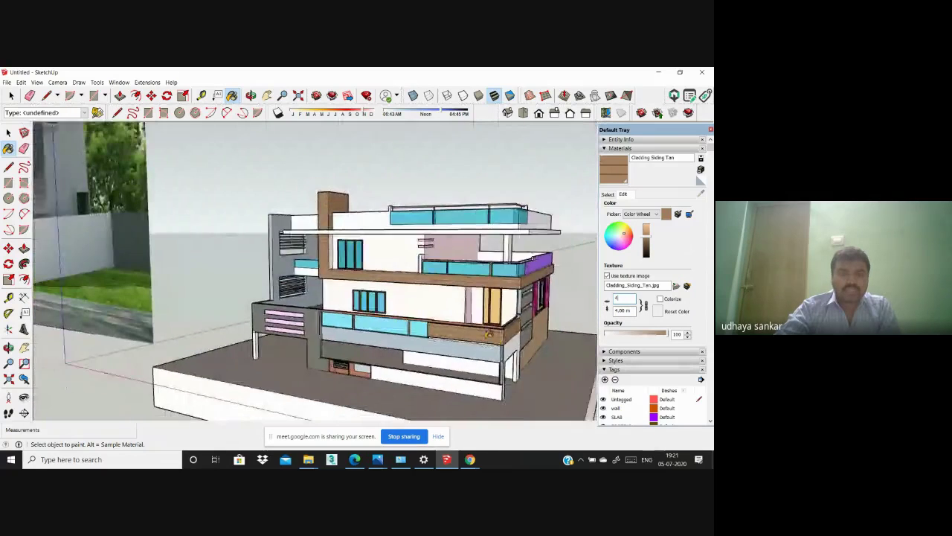
scroll(488, 334, down, 3)
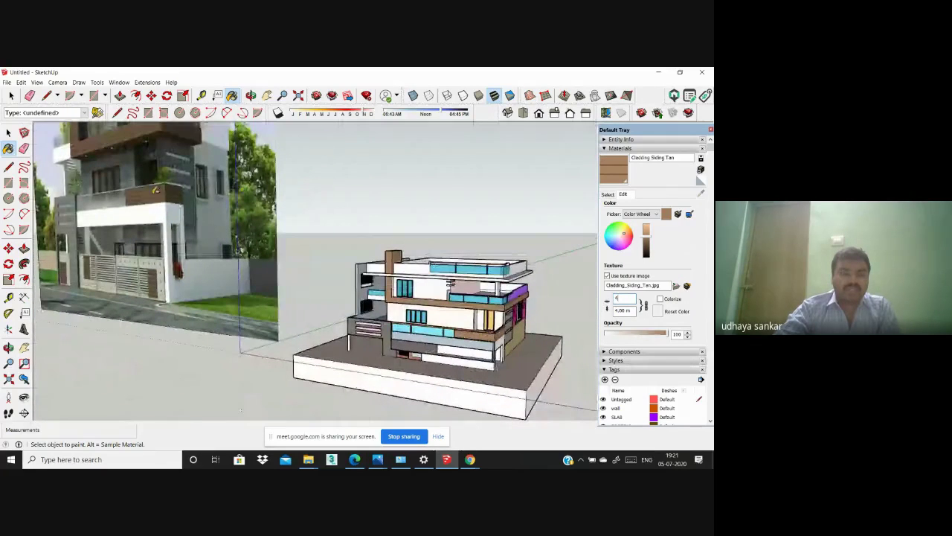
scroll(156, 189, up, 10)
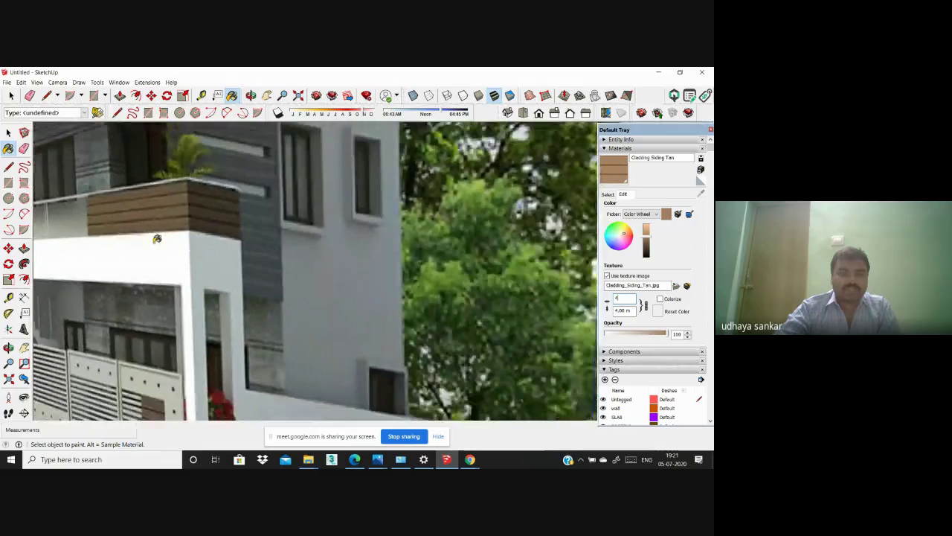
scroll(157, 239, down, 5)
scroll(326, 307, down, 2)
scroll(506, 357, up, 3)
middle_drag(507, 357, 439, 354)
Step: Sample the Cladding Siding Tan material from the side of the front balcony parapet and open its editing settings
click(608, 195)
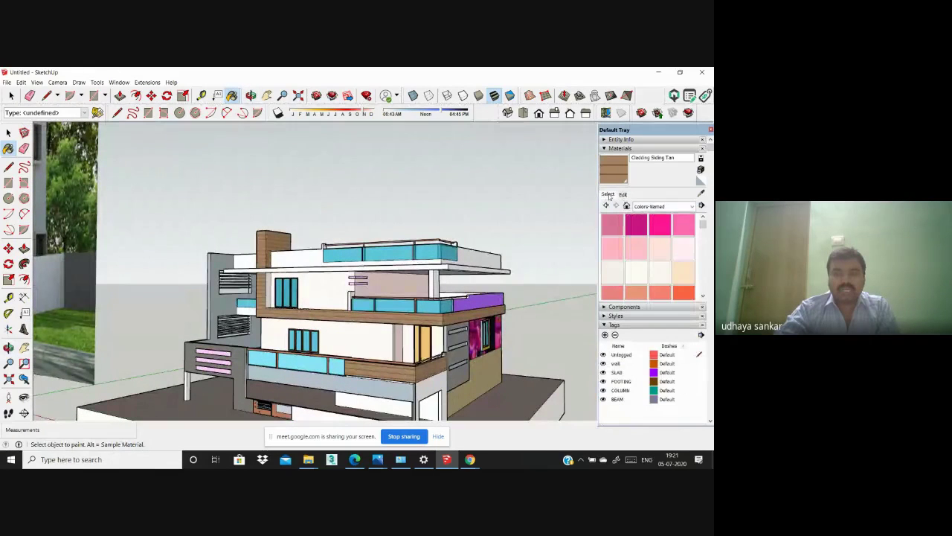
click(701, 194)
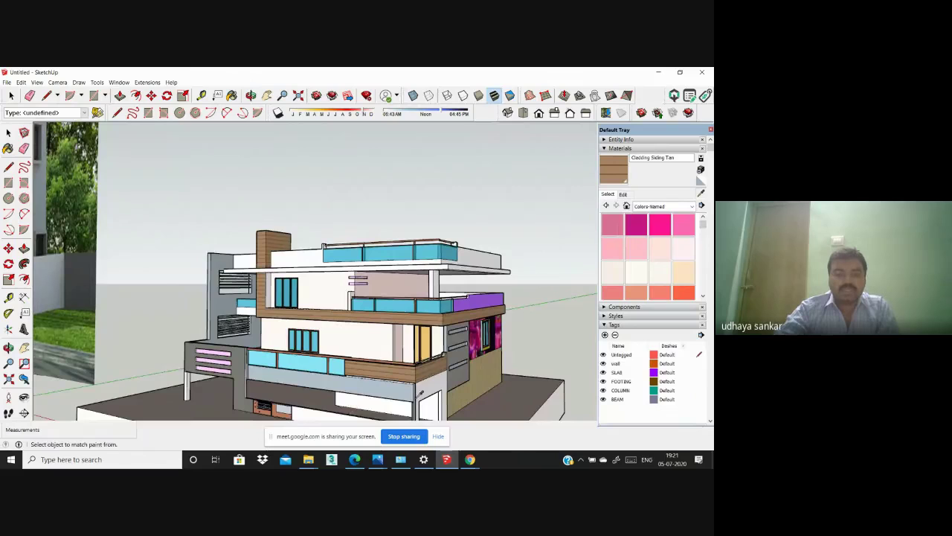
scroll(408, 352, down, 3)
scroll(405, 371, up, 4)
scroll(405, 371, up, 2)
middle_drag(405, 371, 394, 357)
click(394, 358)
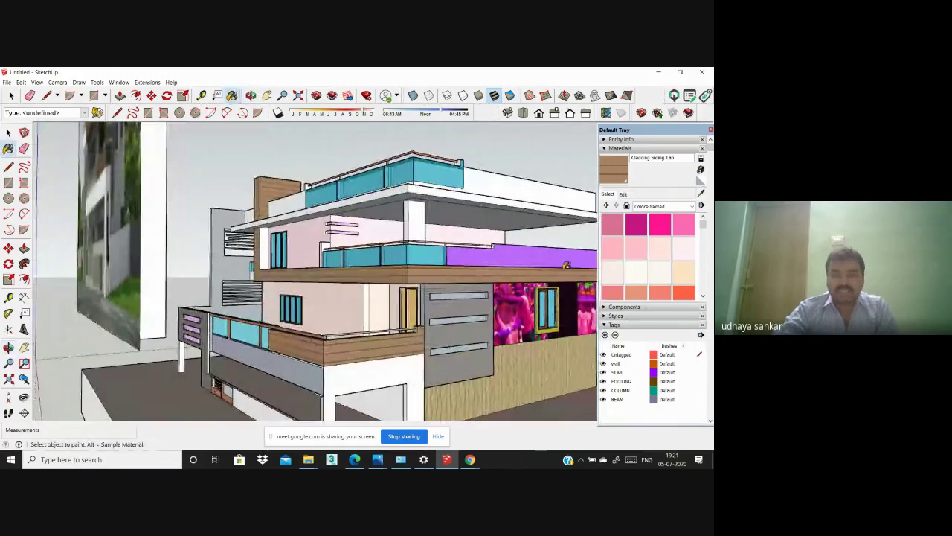
click(622, 194)
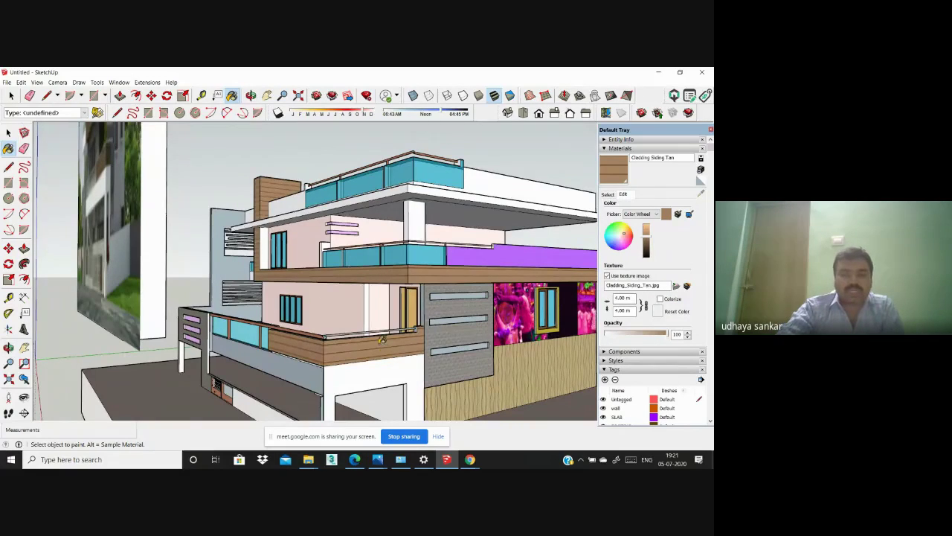
Step: Sample the Stone Marble material from the slotted grey side wall and set its texture size to 5 m
scroll(381, 340, down, 8)
middle_drag(364, 356, 437, 349)
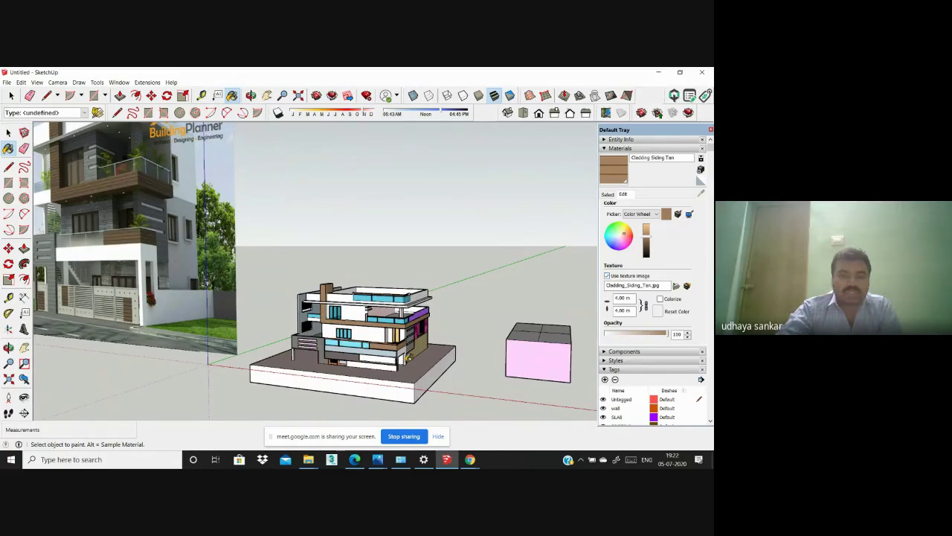
scroll(408, 358, up, 6)
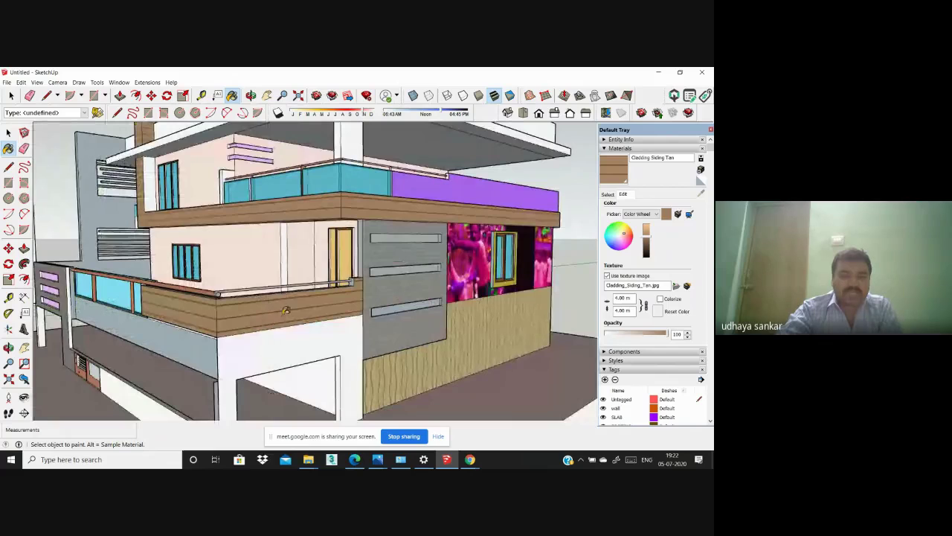
scroll(477, 287, down, 3)
middle_drag(327, 349, 327, 349)
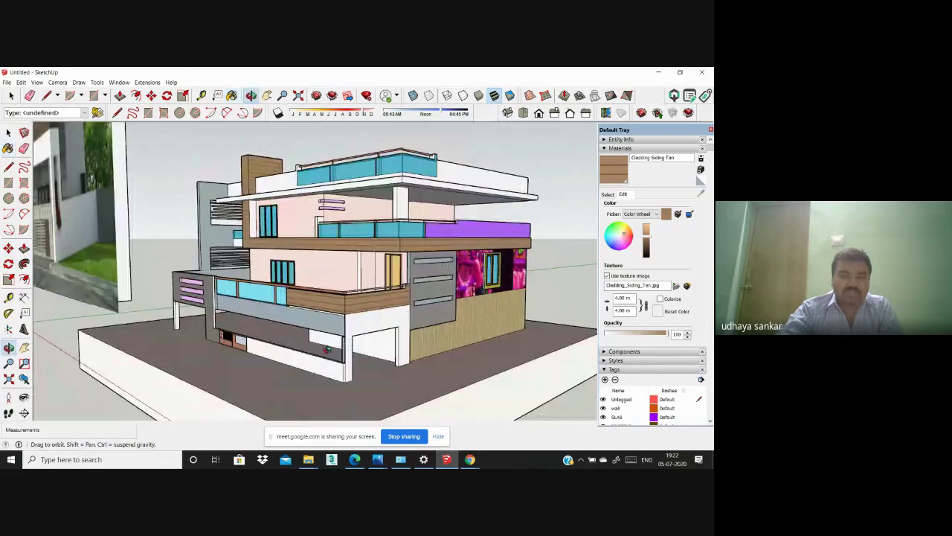
scroll(417, 320, up, 8)
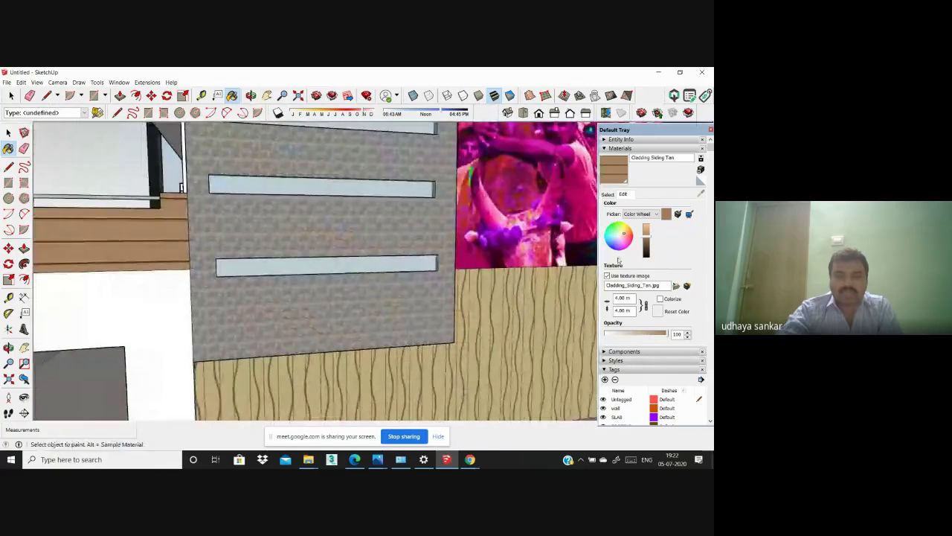
click(608, 194)
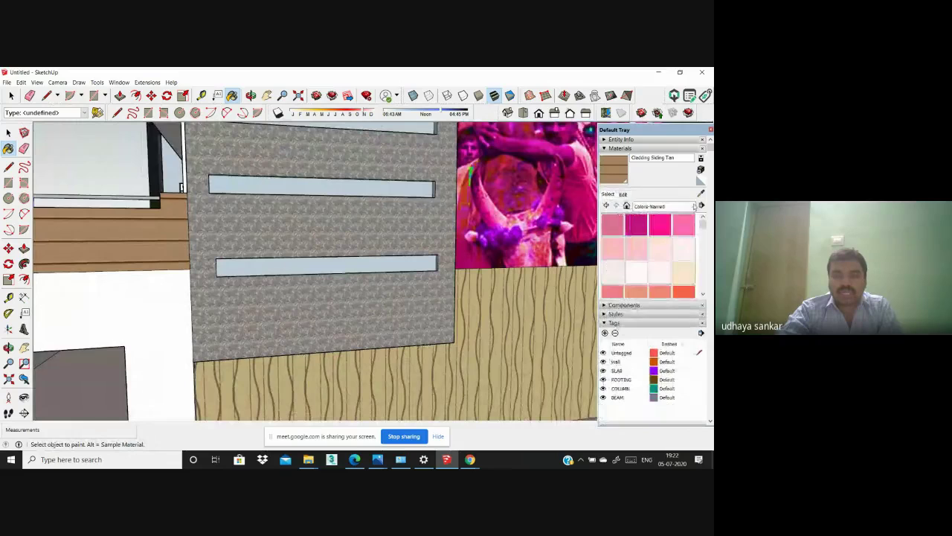
key(alt)
alt+click(385, 229)
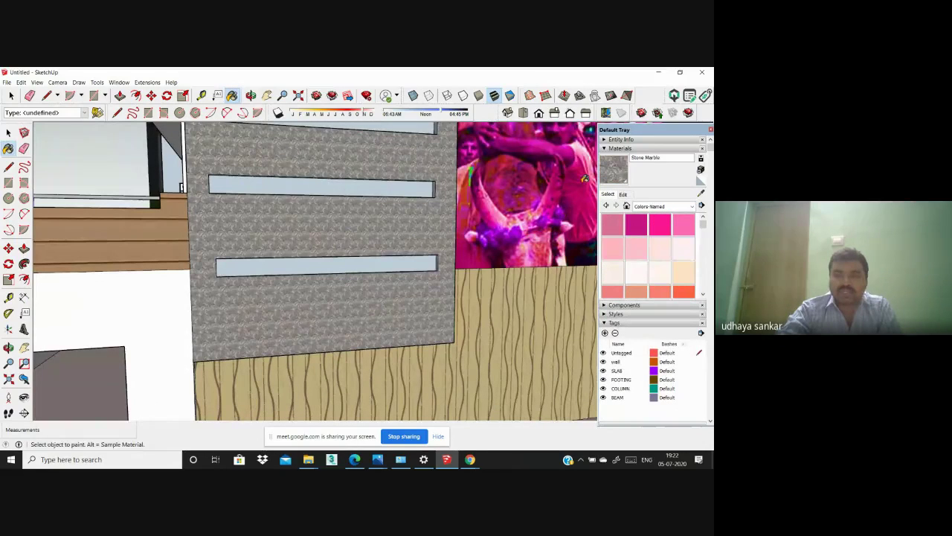
click(623, 194)
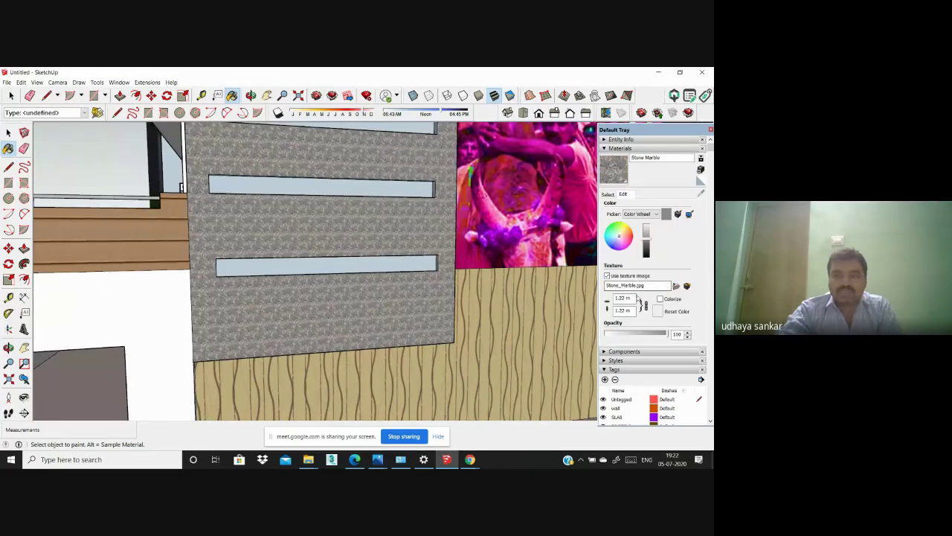
text(5)
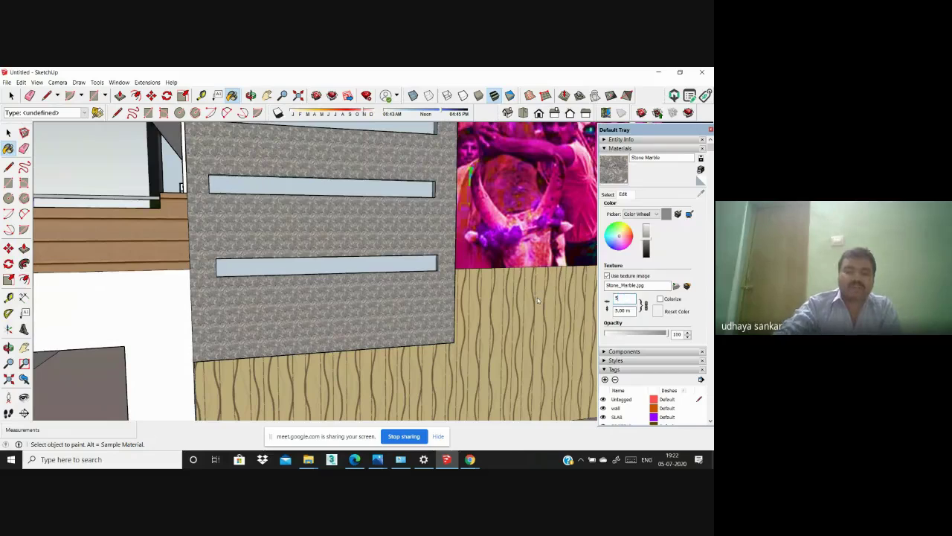
Step: Sample the Rough Square Concrete Block material from the front wall around the pink bars and open its editing settings
scroll(314, 340, down, 3)
middle_drag(314, 340, 443, 277)
scroll(442, 277, down, 3)
middle_drag(342, 291, 387, 287)
scroll(369, 290, up, 1)
scroll(369, 289, up, 8)
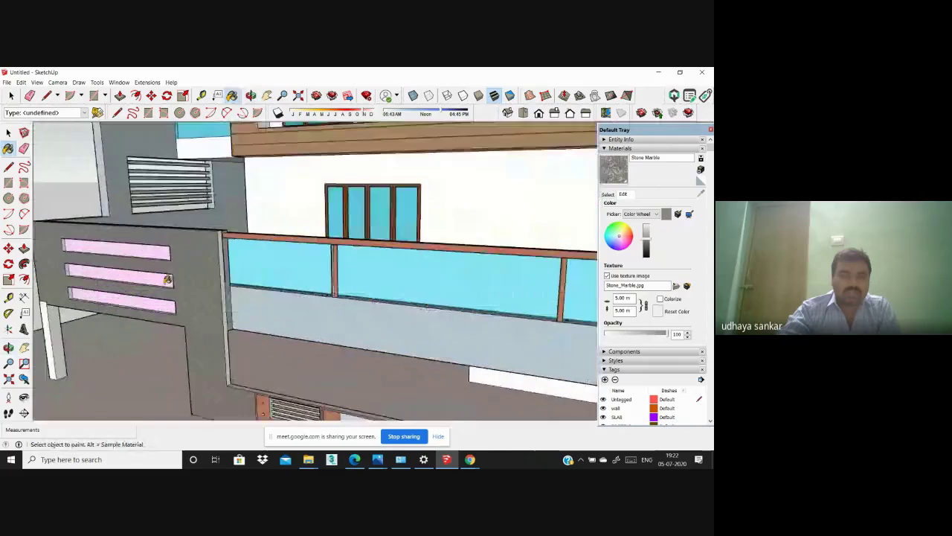
scroll(238, 276, down, 4)
middle_drag(217, 273, 302, 255)
scroll(302, 255, up, 5)
scroll(301, 255, down, 3)
scroll(588, 248, down, 1)
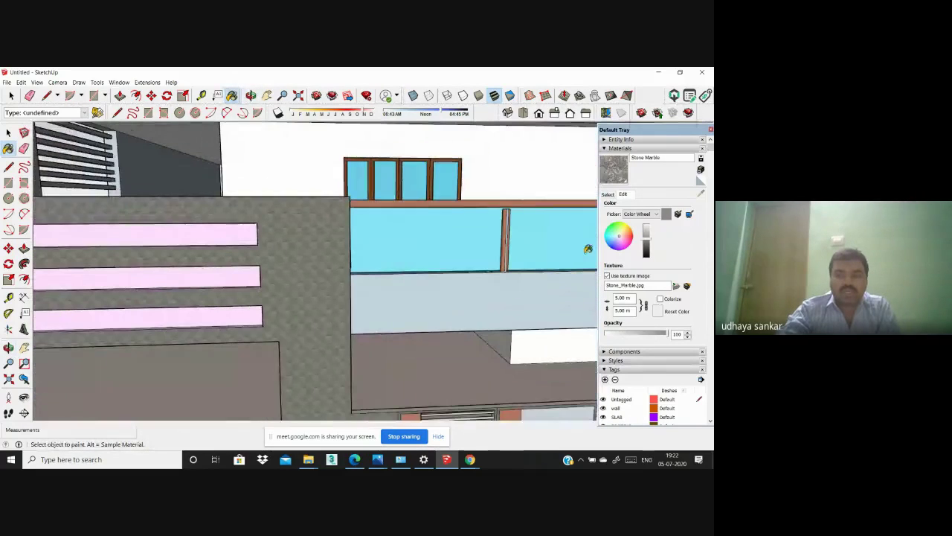
click(607, 194)
click(700, 194)
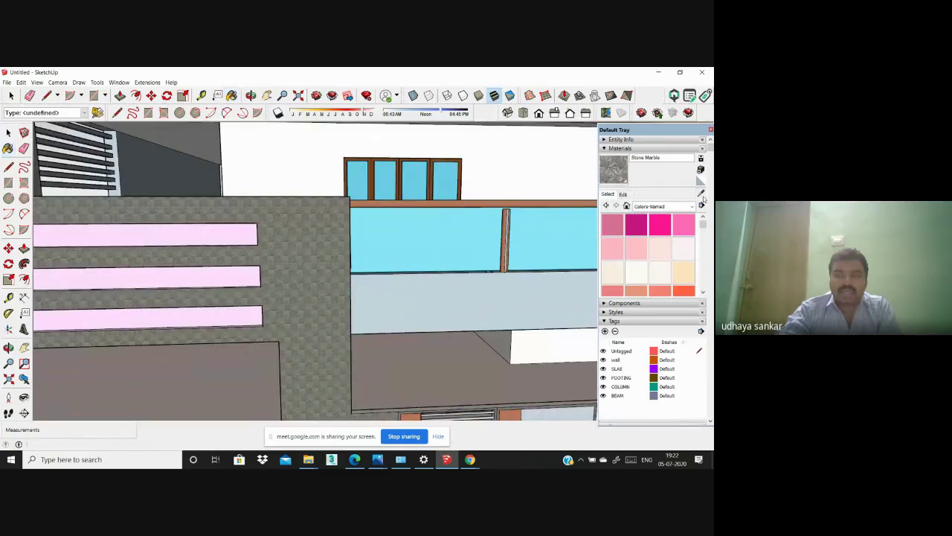
click(314, 258)
click(623, 195)
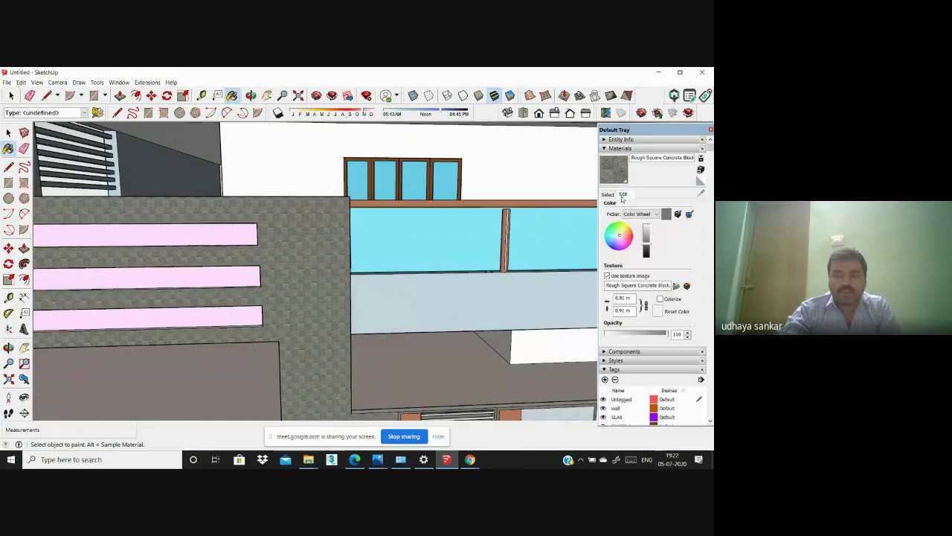
Step: Set the Rough Square Concrete Block texture size to 2 m, then enlarge it to 10 m
click(623, 298)
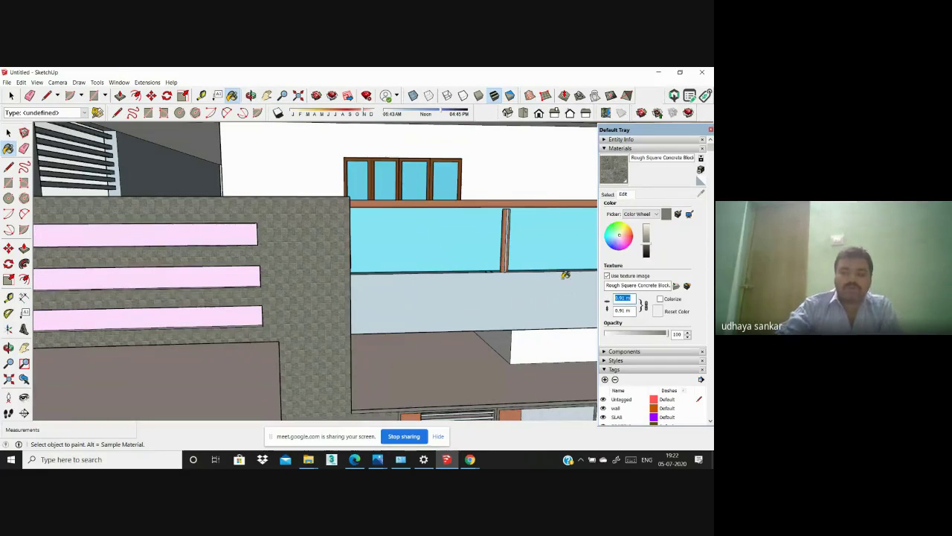
text(2)
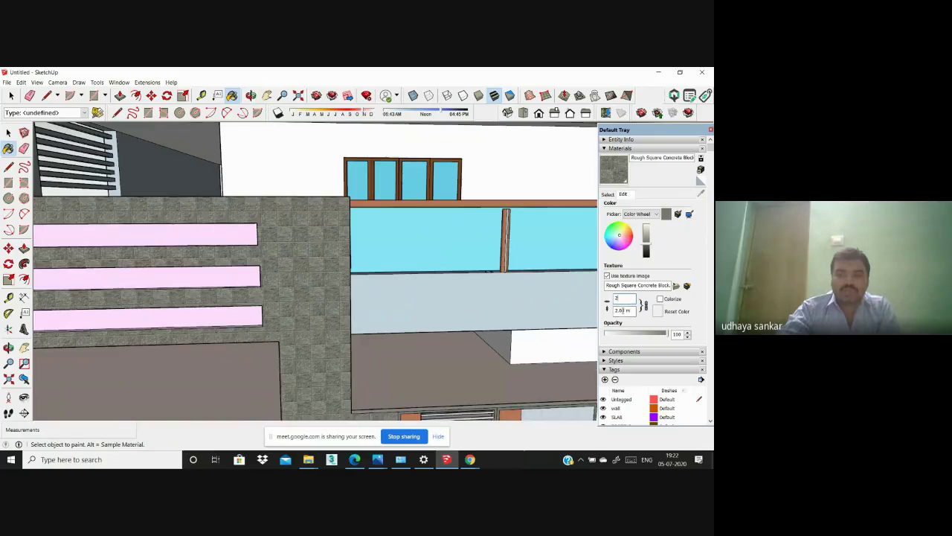
key(Return)
scroll(223, 213, down, 4)
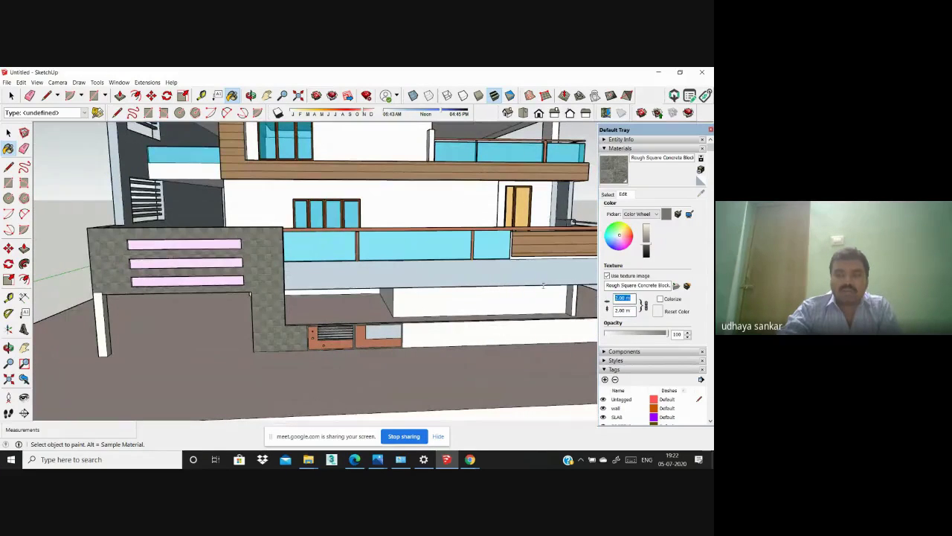
text(10)
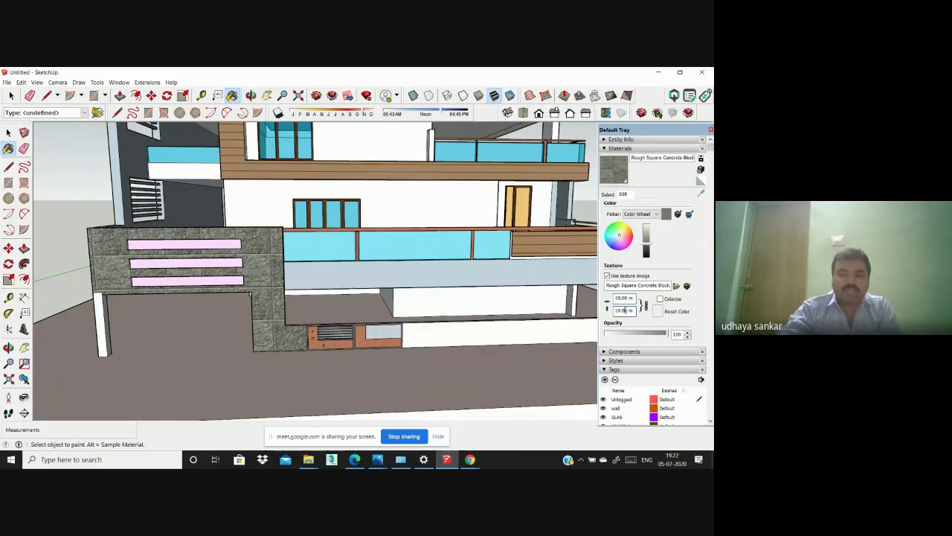
Step: Examine the enlarged concrete block texture on the front wall from several angles, closing the Bentley sign-in window
scroll(233, 252, down, 4)
scroll(158, 245, up, 10)
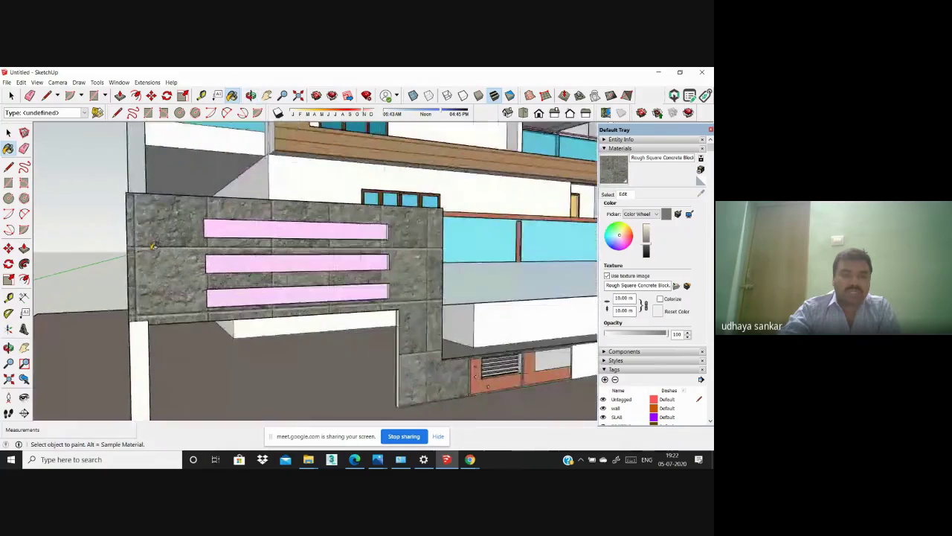
scroll(158, 245, down, 7)
middle_drag(382, 276, 141, 288)
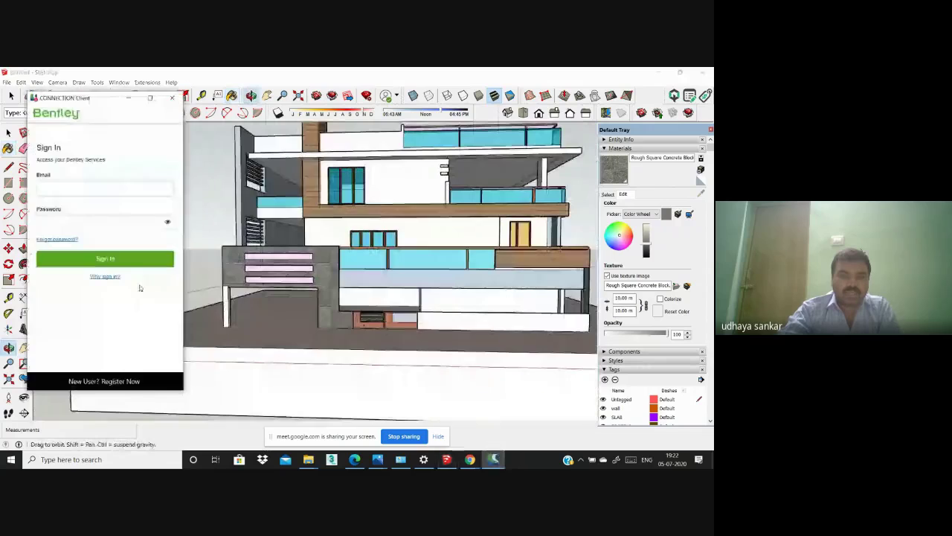
click(176, 98)
scroll(331, 245, up, 4)
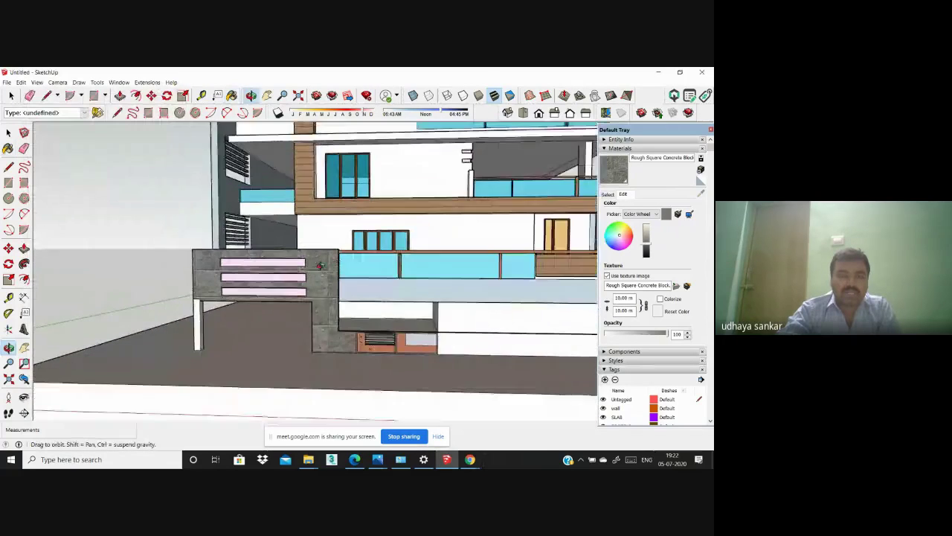
scroll(277, 250, down, 5)
mouse_move(270, 249)
middle_down()
mouse_move(395, 276)
mouse_move(308, 323)
middle_up()
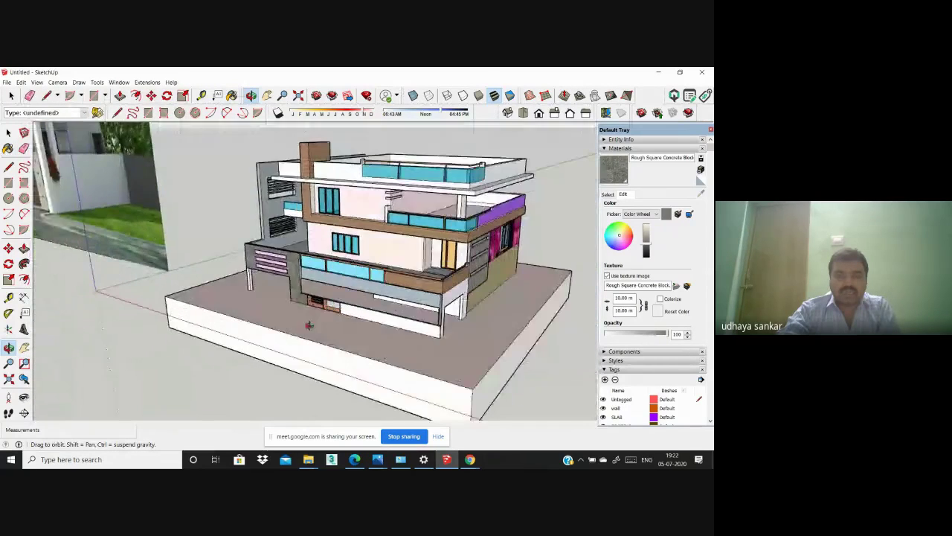
scroll(308, 323, up, 5)
scroll(432, 300, down, 8)
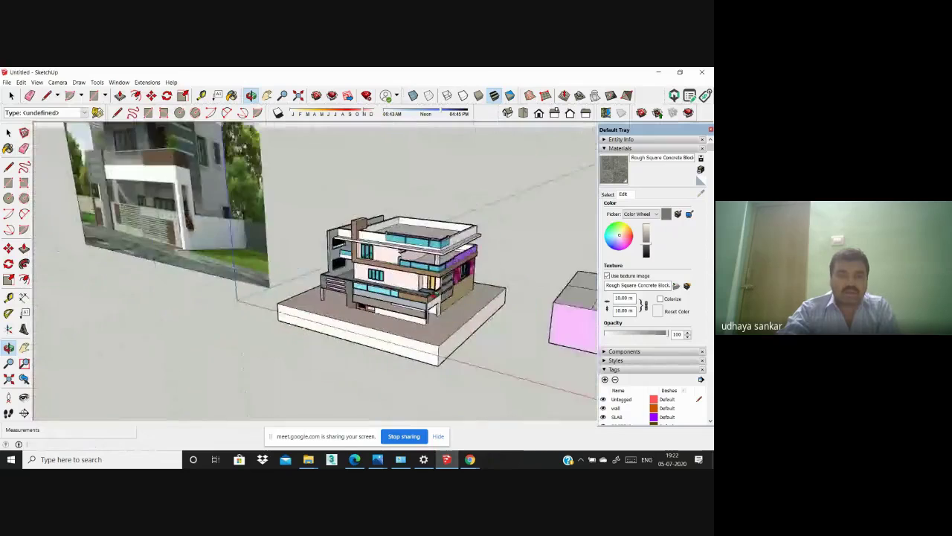
mouse_move(434, 247)
middle_down()
mouse_move(471, 273)
mouse_move(492, 265)
middle_up()
scroll(471, 274, up, 8)
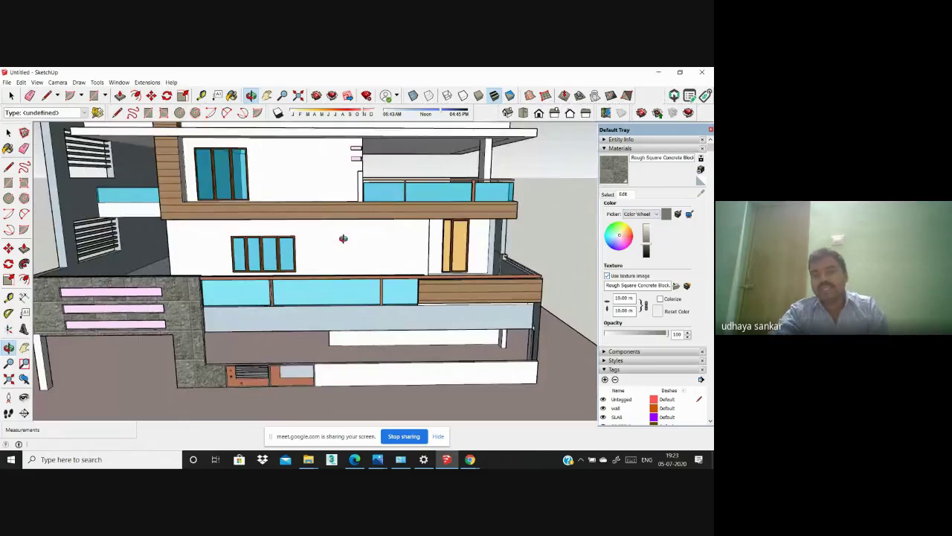
Step: Turn off the texture image of the Rough Square Concrete Block material and cancel choosing a replacement image
middle_drag(344, 239, 200, 250)
scroll(580, 335, up, 1)
scroll(419, 315, down, 3)
scroll(419, 315, up, 5)
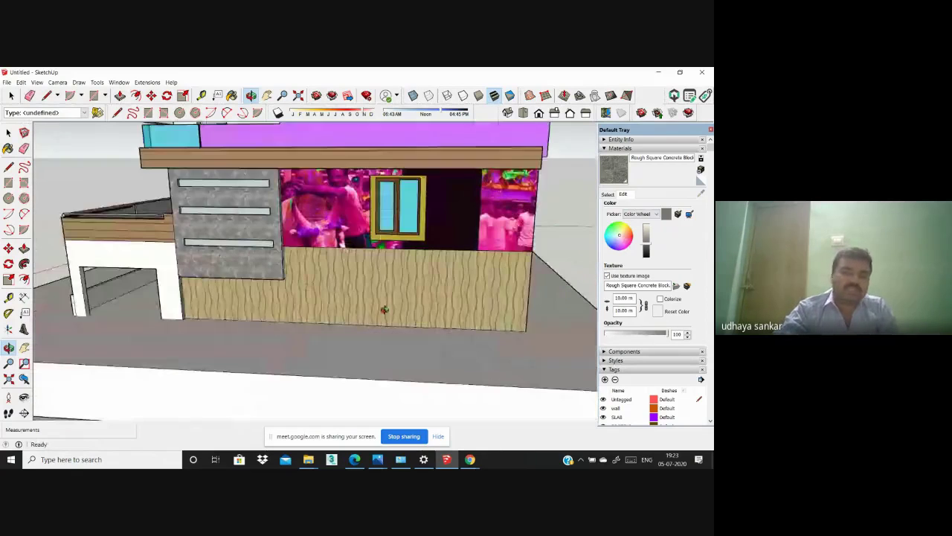
middle_drag(384, 309, 444, 304)
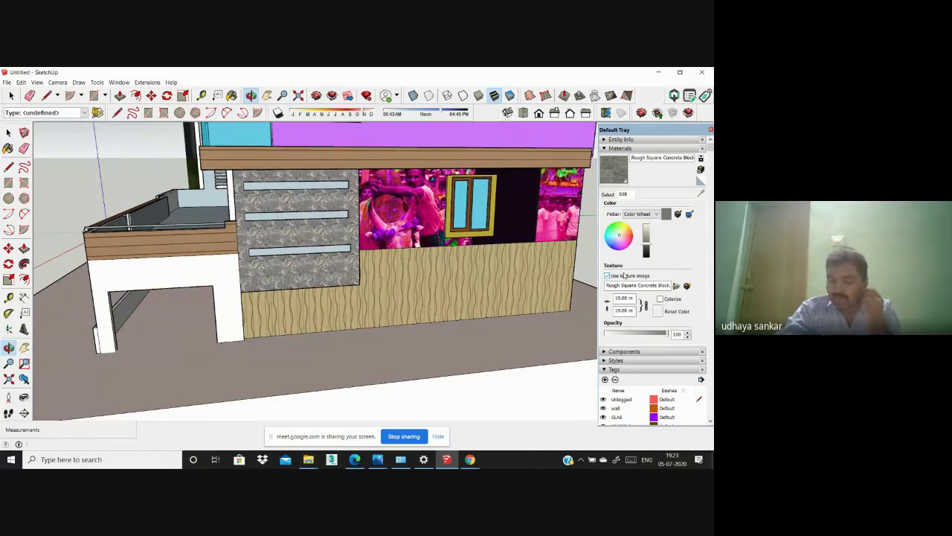
click(608, 276)
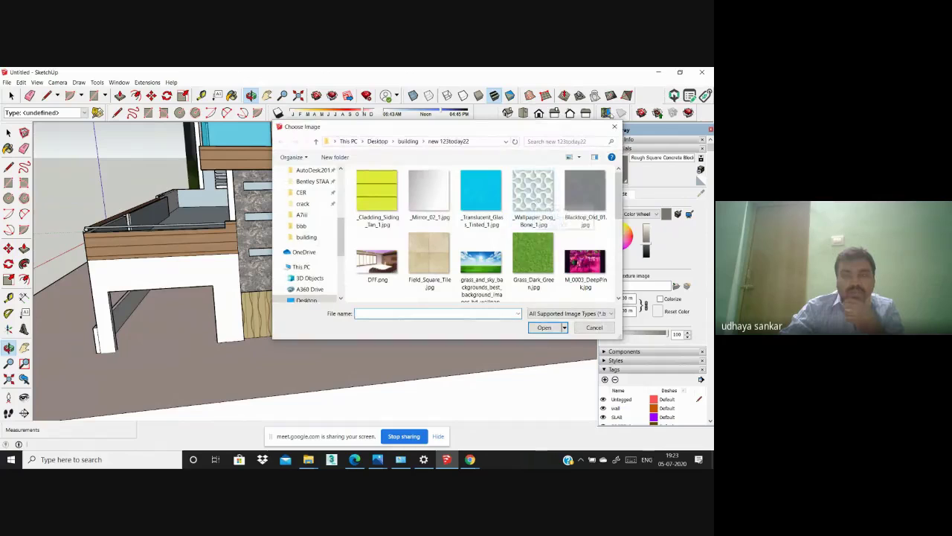
click(613, 126)
Step: Sample the untextured Rough Square Concrete Block material from the front wall around the pink bars
click(608, 195)
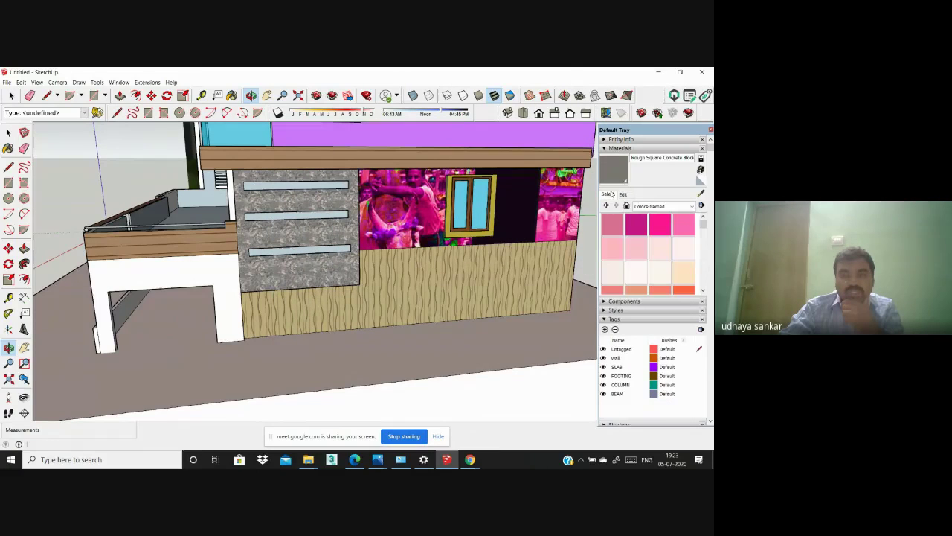
click(701, 193)
scroll(289, 290, down, 5)
mouse_move(290, 289)
middle_down()
mouse_move(290, 308)
mouse_move(305, 311)
mouse_move(451, 285)
middle_up()
scroll(277, 312, up, 3)
scroll(166, 304, down, 3)
scroll(166, 303, up, 6)
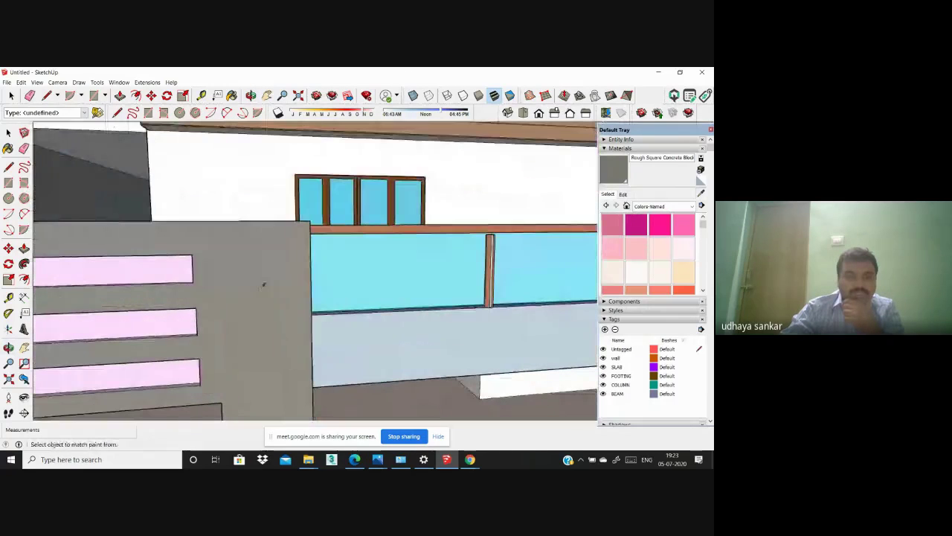
click(264, 284)
scroll(263, 284, down, 8)
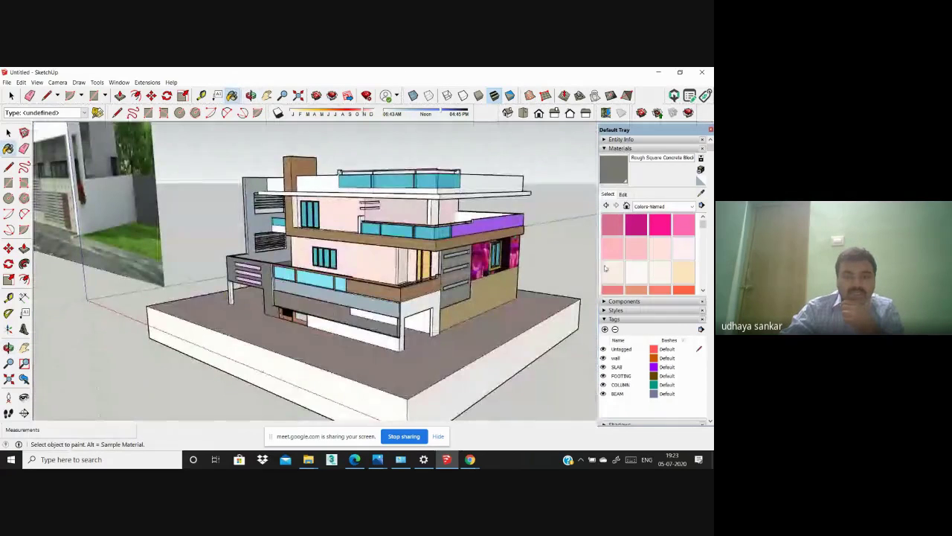
Step: Give the sampled Rough Square Concrete Block material the texture image _Wallpaper_Dog_Bone_1.jpg
click(623, 193)
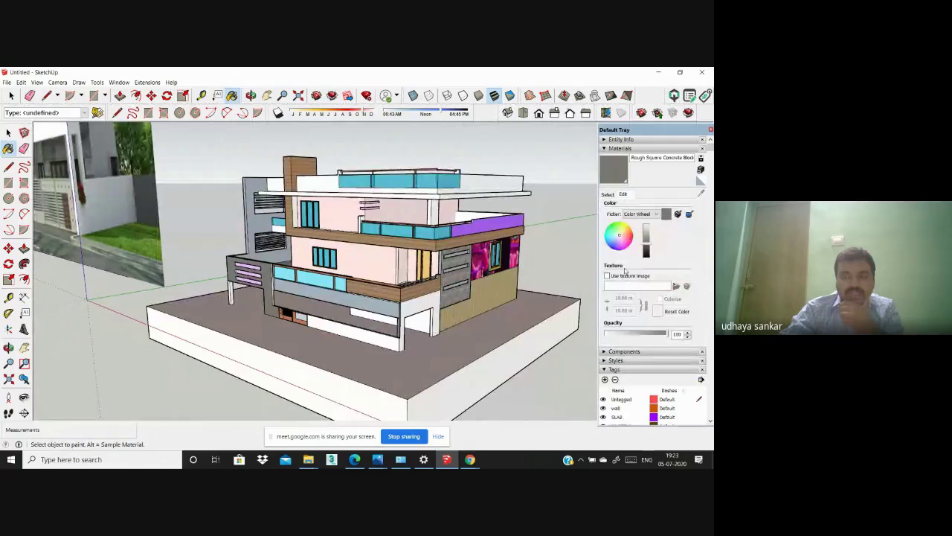
click(607, 277)
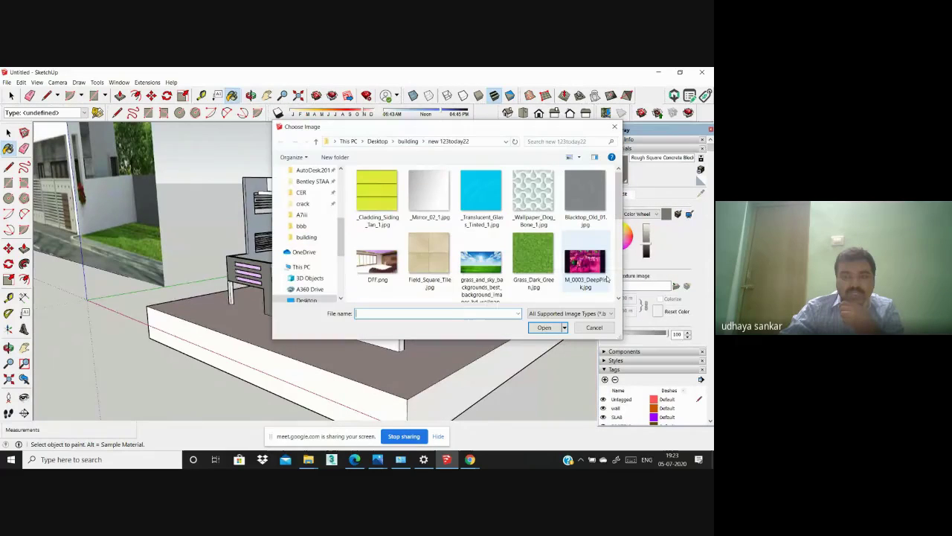
click(533, 195)
click(545, 328)
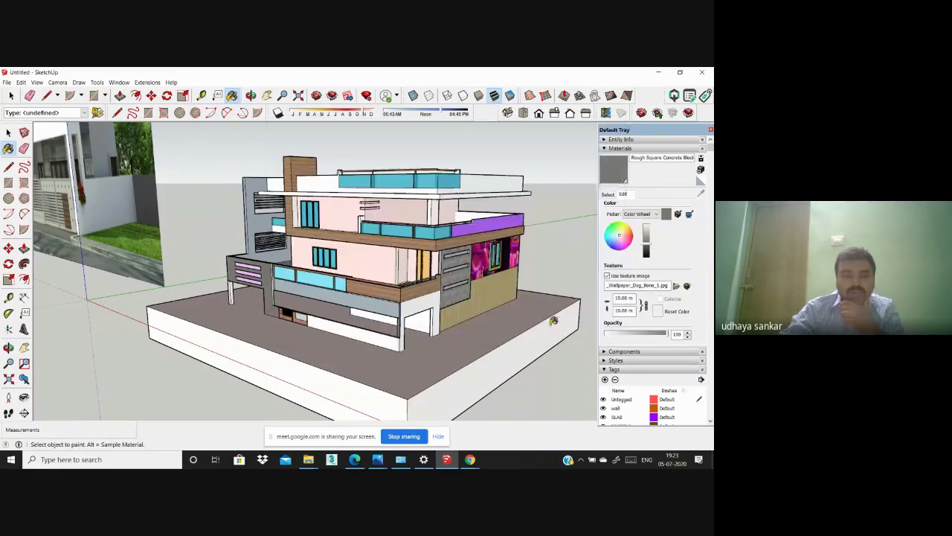
scroll(247, 283, up, 5)
scroll(394, 282, up, 2)
scroll(335, 268, down, 8)
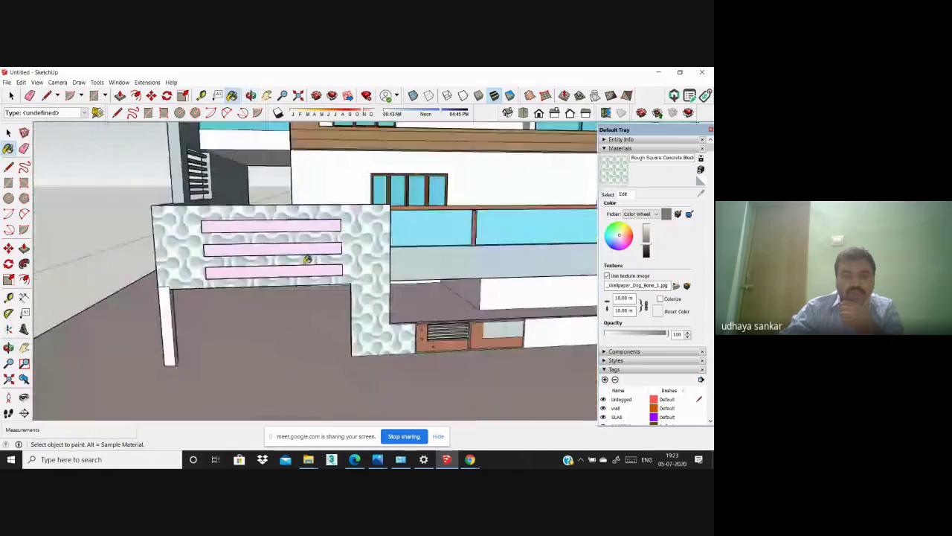
Step: Set the dog bone texture size on the front wall to 2 m, then enlarge it to 5 m
middle_drag(346, 269, 167, 274)
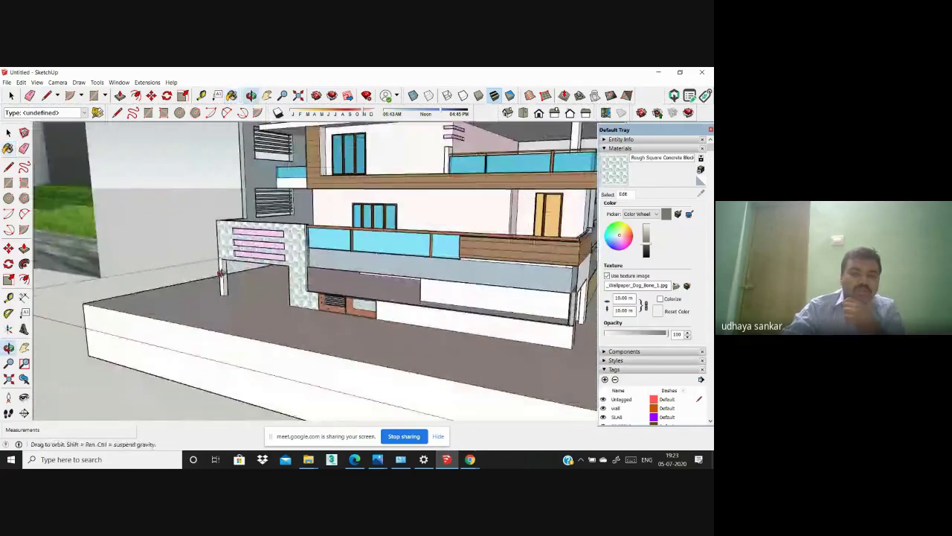
scroll(277, 263, up, 6)
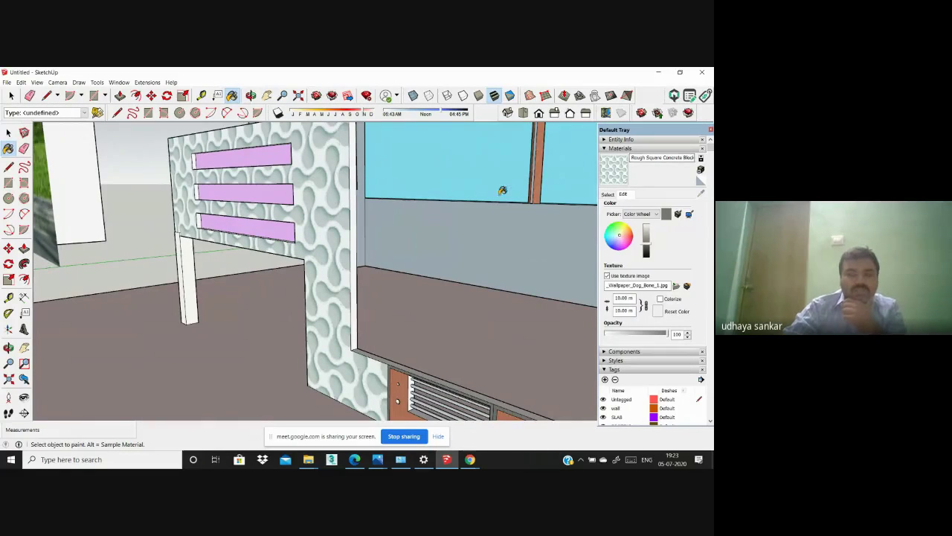
scroll(308, 201, down, 1)
mouse_move(306, 203)
middle_down()
mouse_move(335, 219)
mouse_move(313, 210)
middle_up()
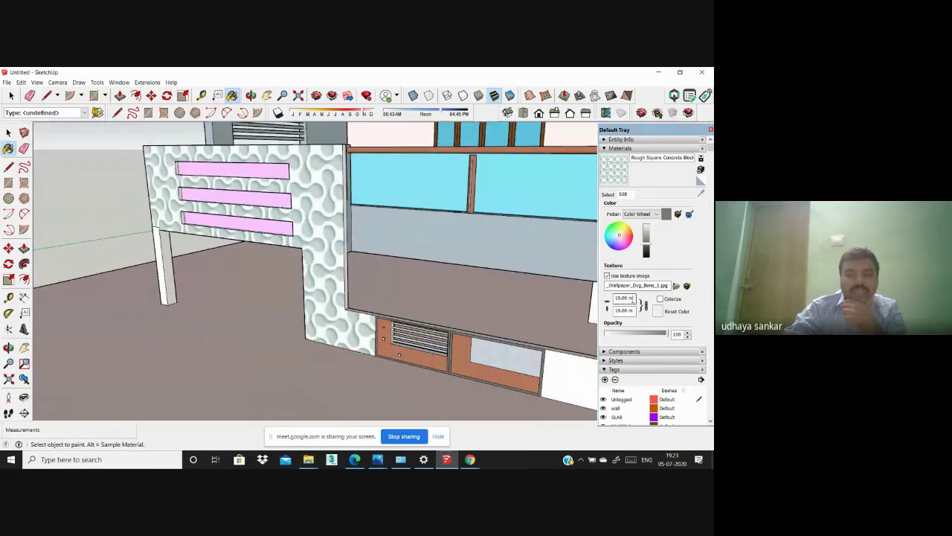
drag(633, 298, 585, 296)
text(2)
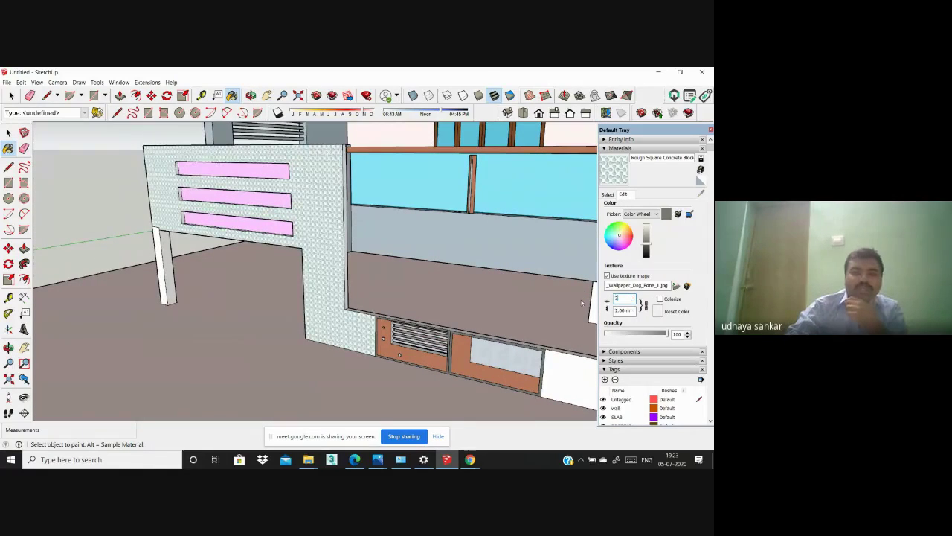
scroll(290, 331, up, 3)
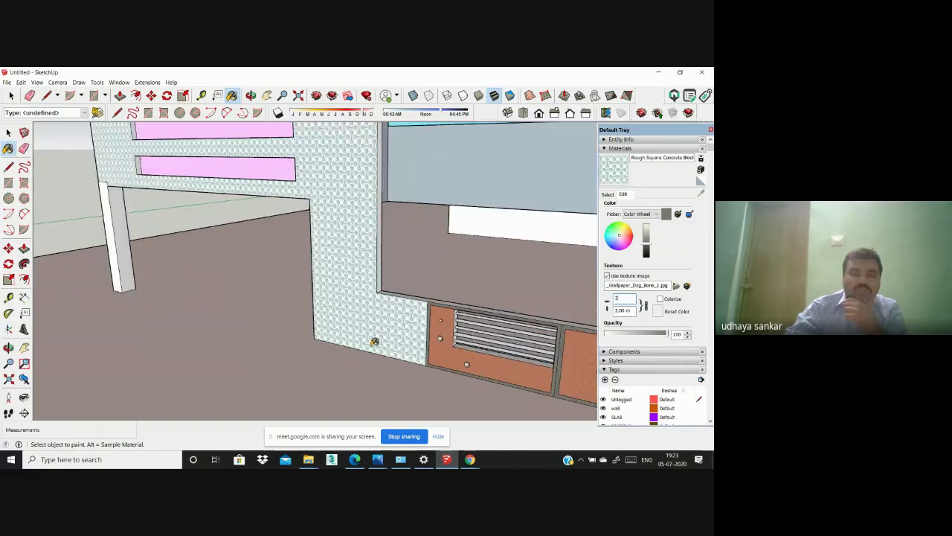
double_click(622, 297)
text(5)
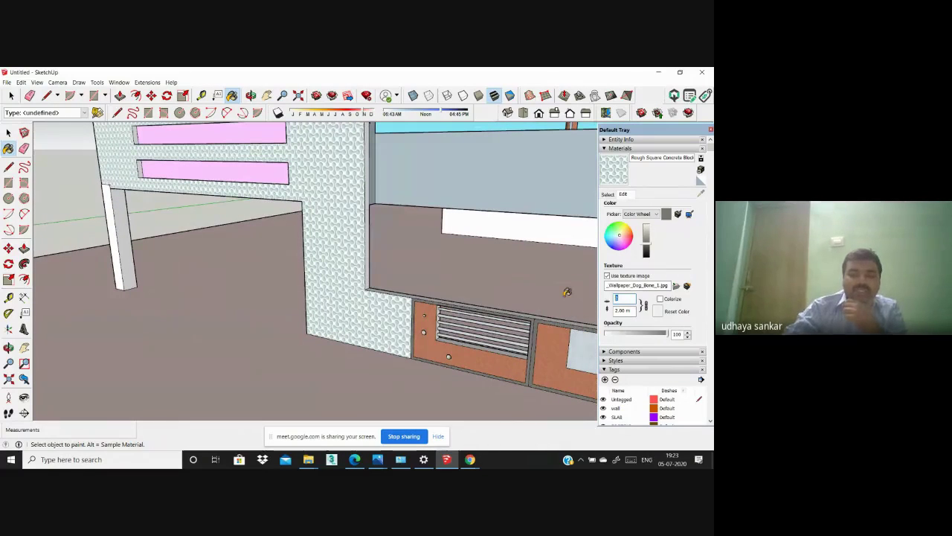
key(Return)
scroll(565, 299, down, 8)
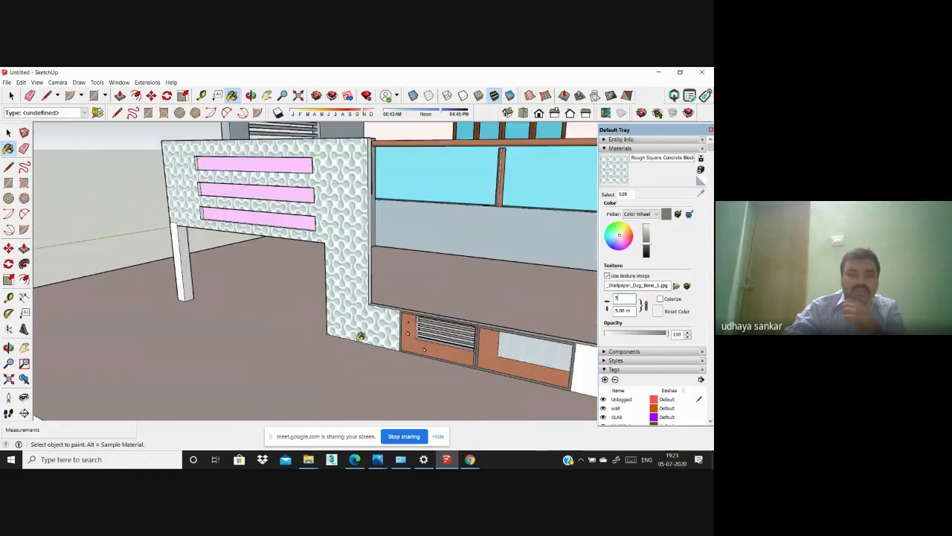
Step: Examine the textured building from several sides and compare it with the reference photo
middle_drag(326, 330, 451, 324)
scroll(434, 289, down, 10)
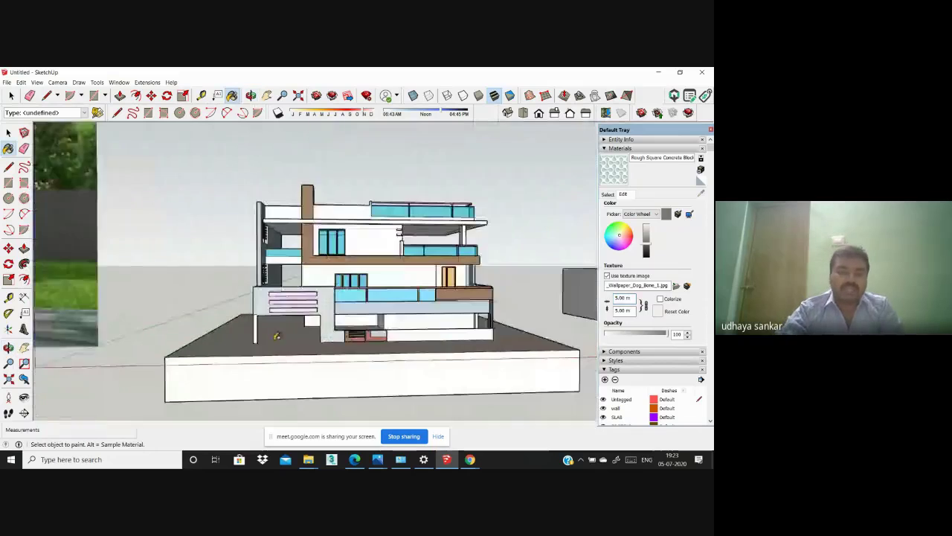
scroll(454, 335, up, 10)
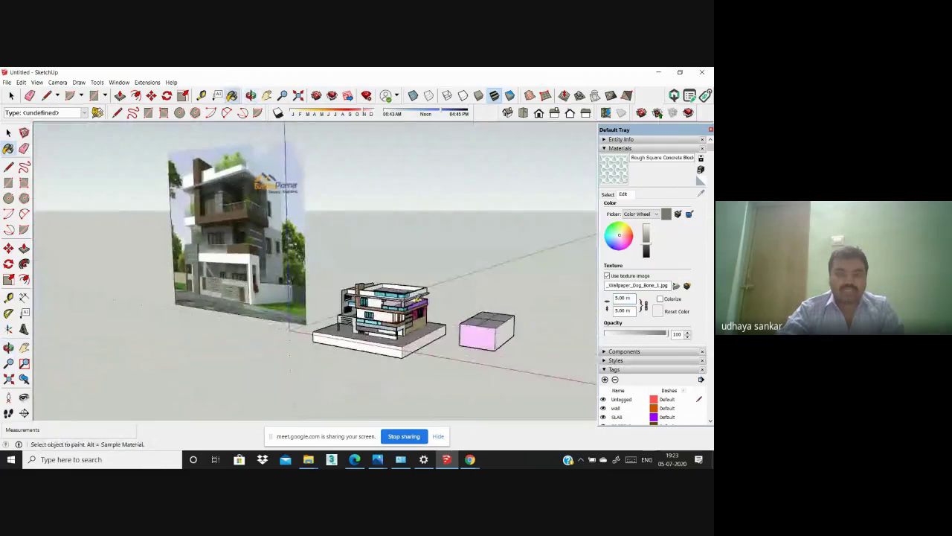
middle_click(309, 317)
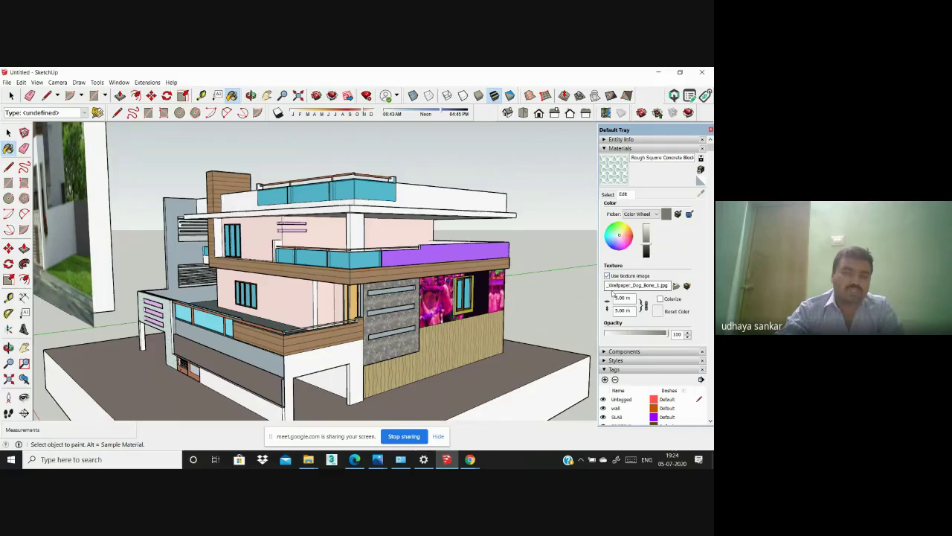
scroll(451, 374, up, 5)
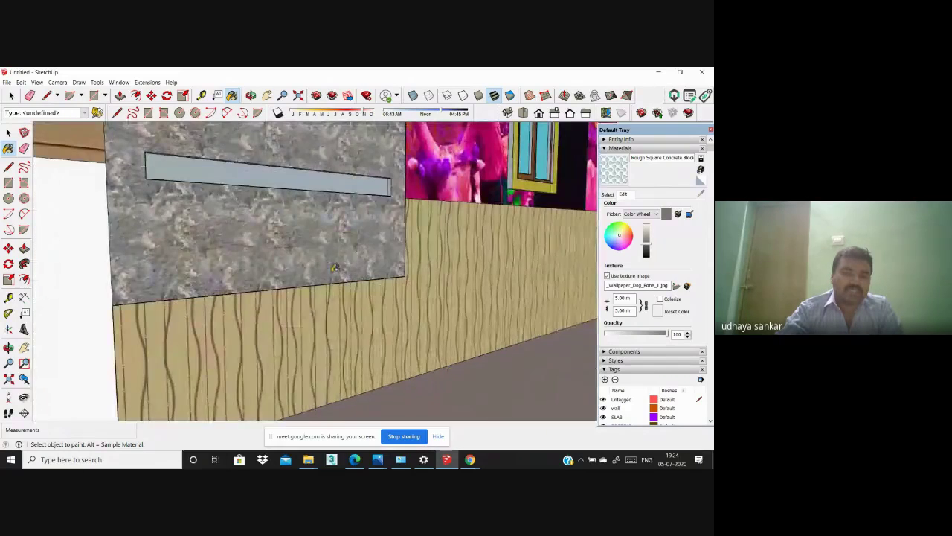
scroll(392, 318, down, 8)
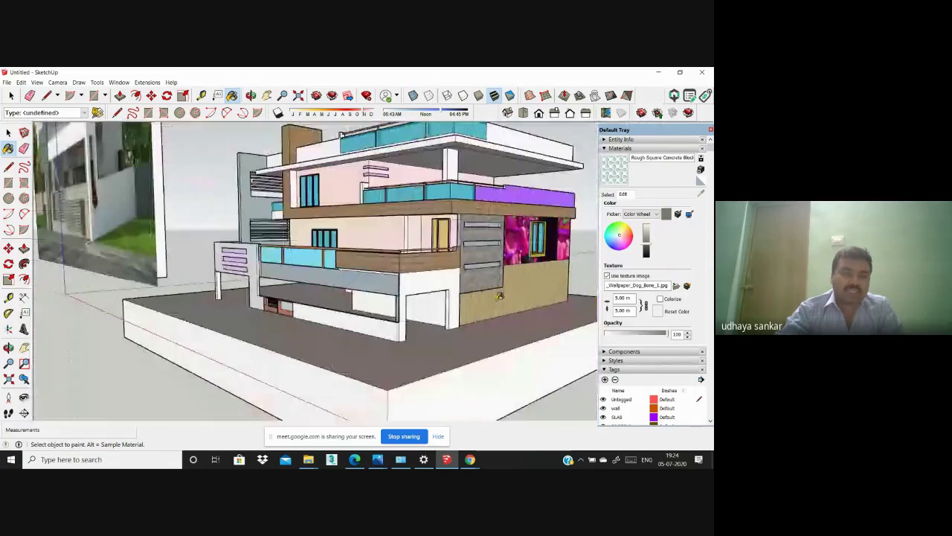
scroll(376, 257, up, 6)
middle_drag(376, 257, 430, 263)
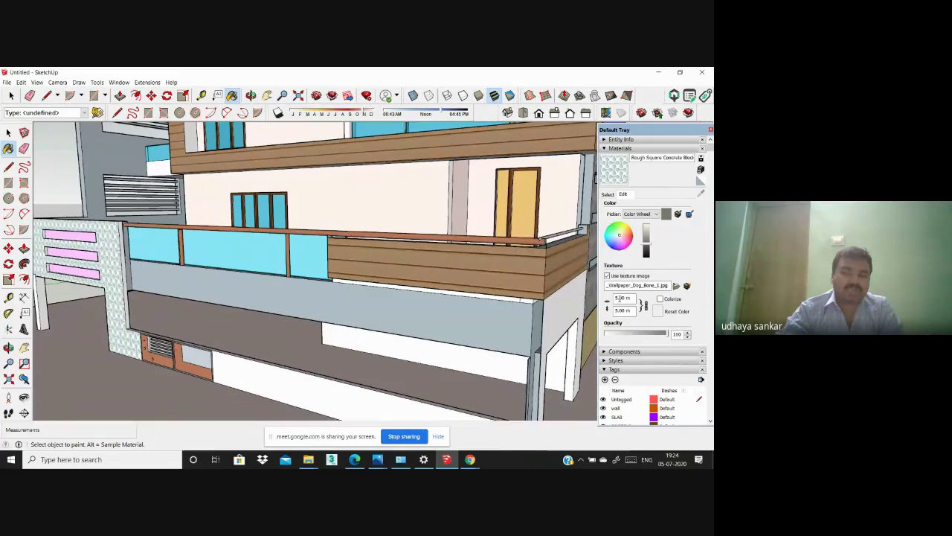
scroll(478, 298, down, 5)
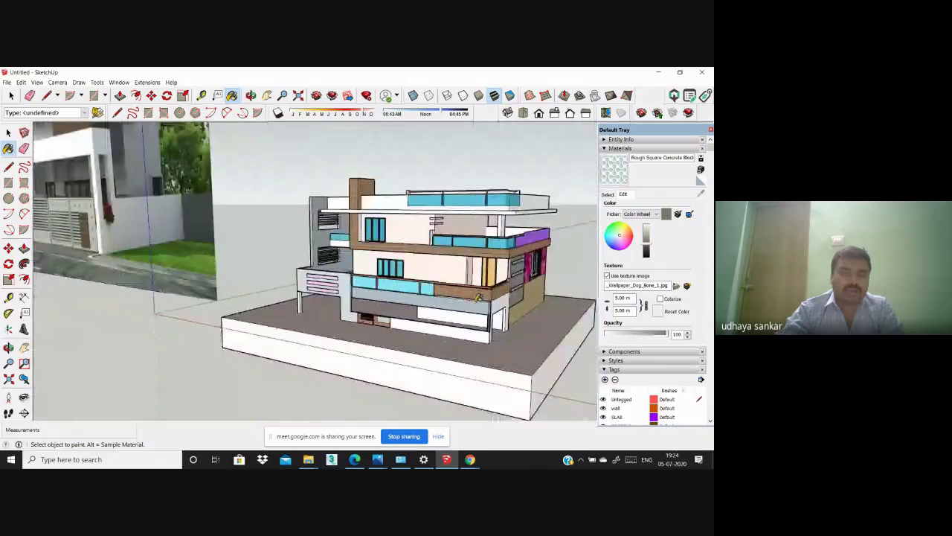
scroll(479, 296, down, 3)
mouse_move(478, 297)
middle_down()
mouse_move(394, 292)
mouse_move(471, 290)
middle_up()
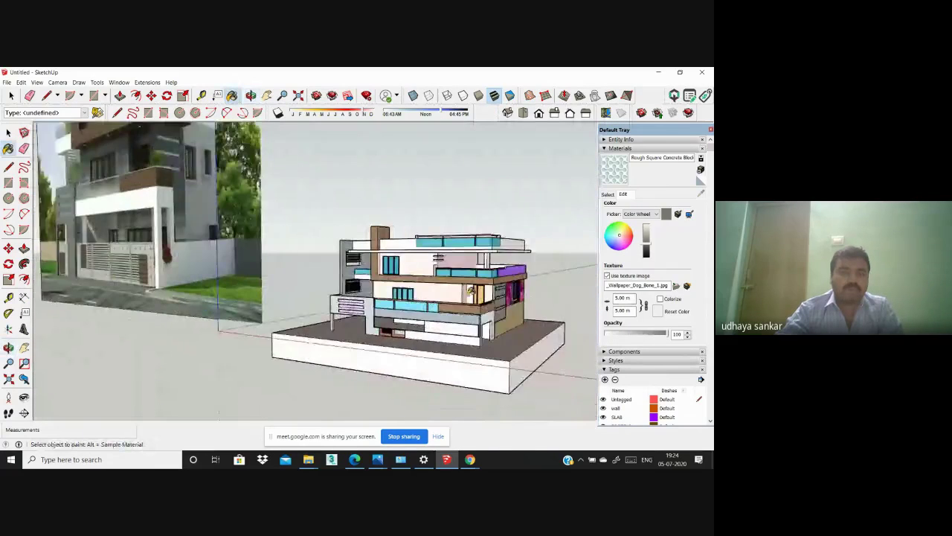
Step: Lower the opacity of the front wall's dog bone material to 77, then to 26, and inspect the wall
scroll(438, 257, up, 2)
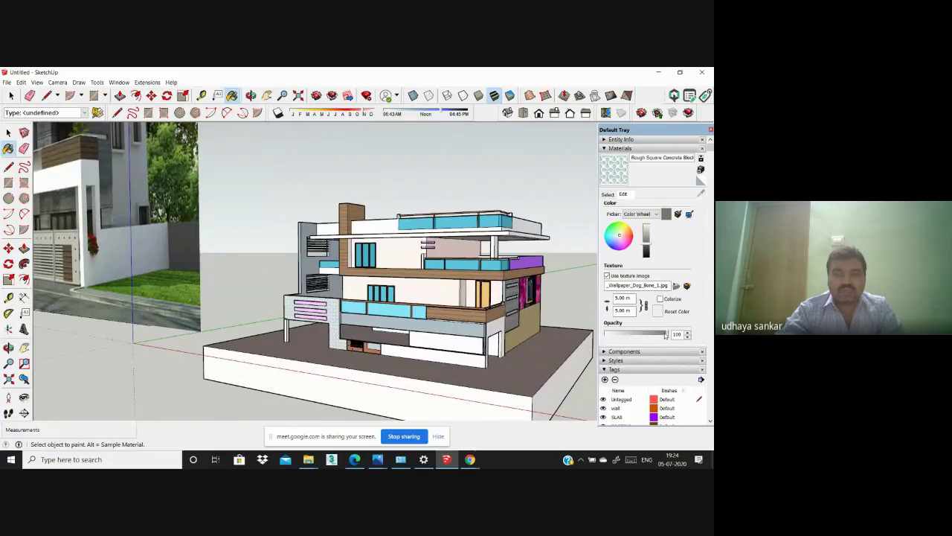
mouse_move(654, 334)
mouse_down()
mouse_move(625, 334)
mouse_move(664, 333)
mouse_up()
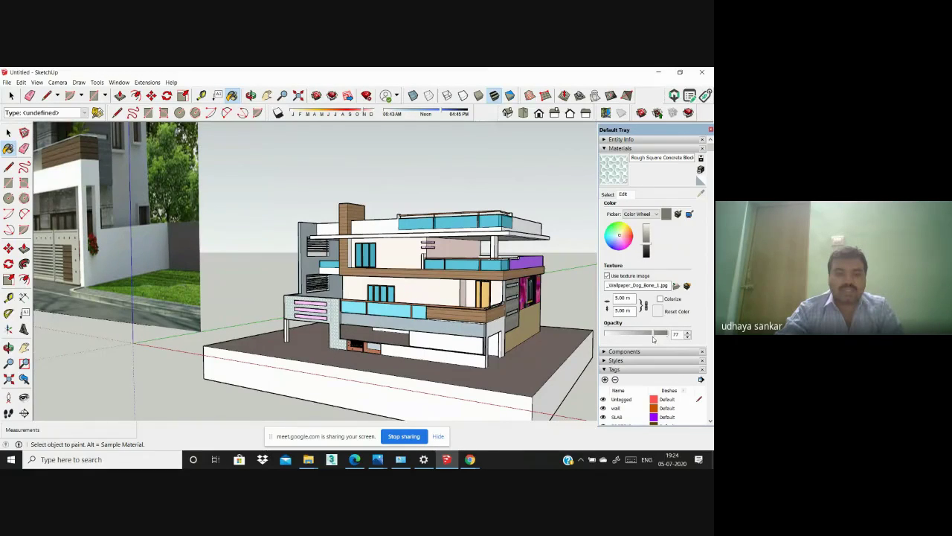
scroll(335, 311, up, 5)
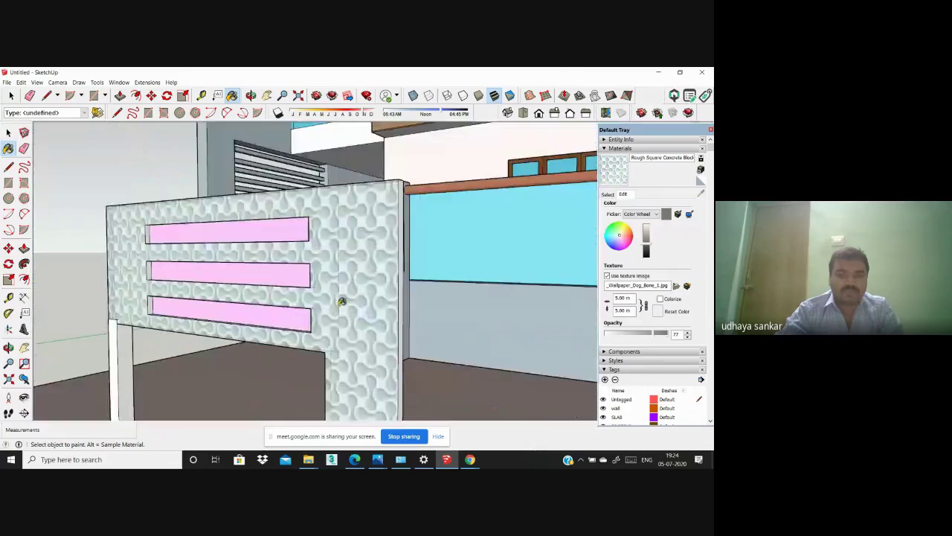
scroll(436, 297, down, 3)
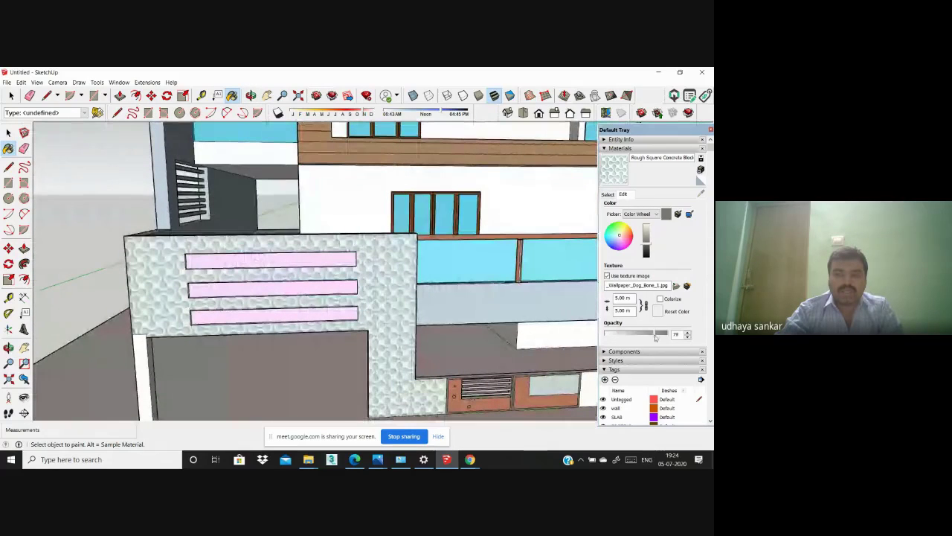
drag(656, 337, 620, 336)
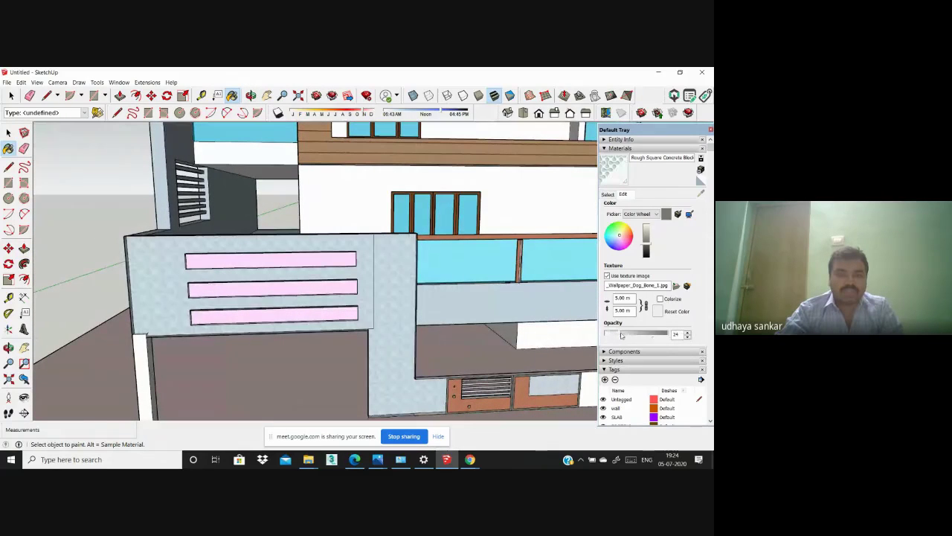
middle_drag(248, 294, 384, 306)
scroll(272, 290, up, 3)
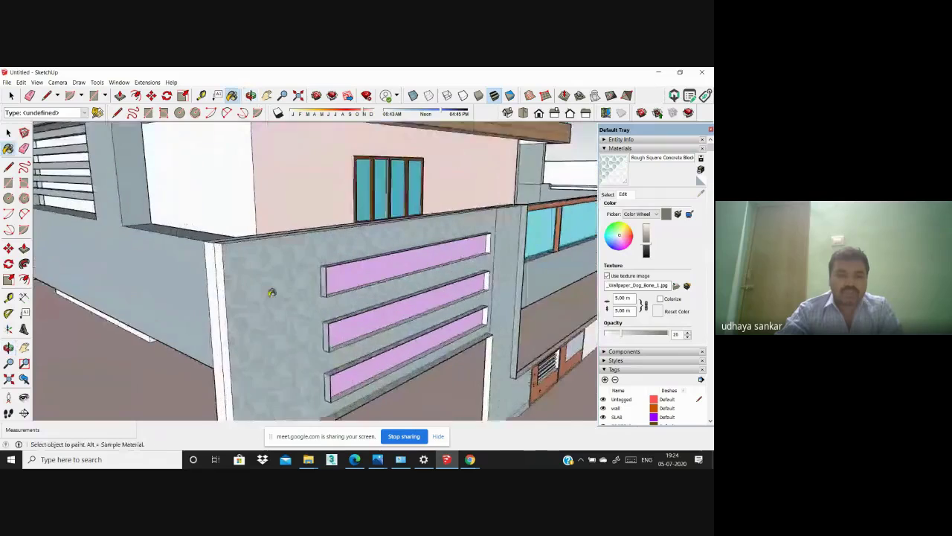
middle_drag(242, 260, 255, 269)
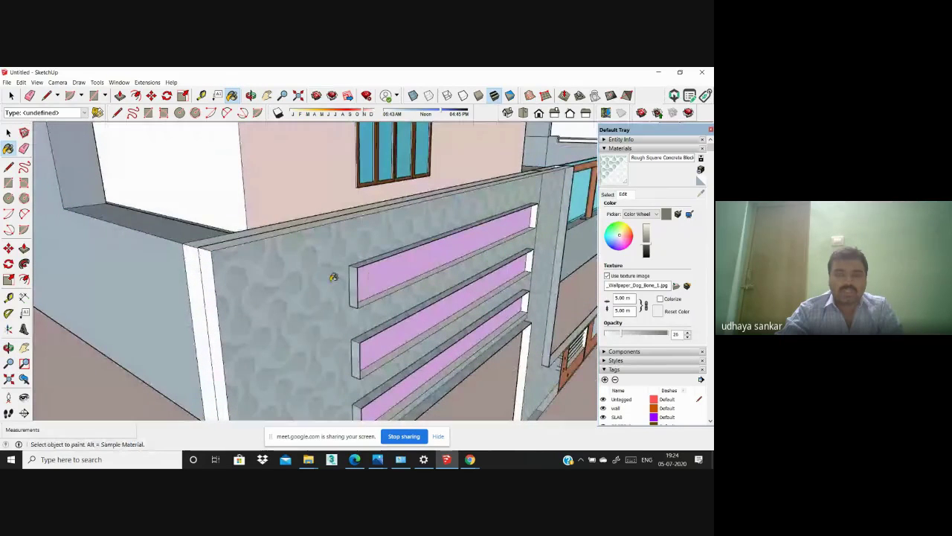
middle_drag(334, 276, 601, 327)
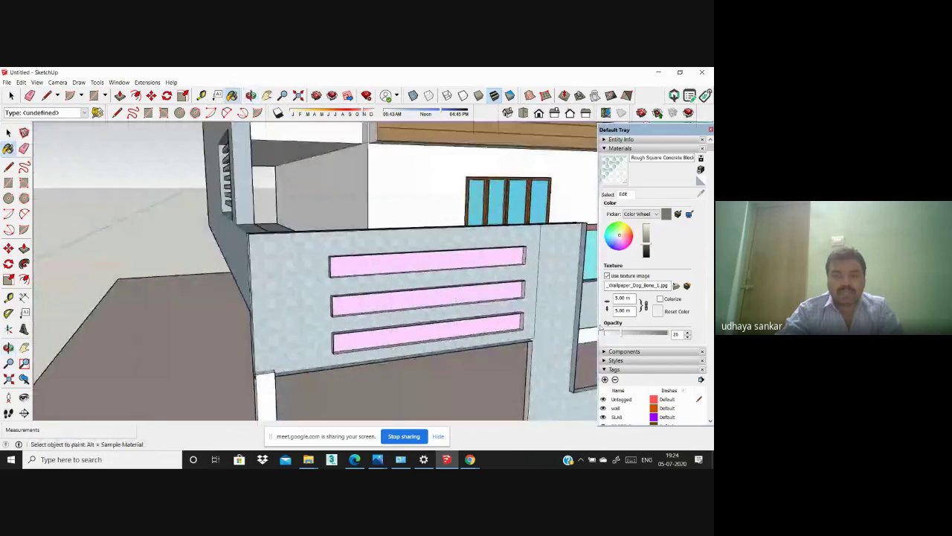
Step: Restore the opacity of the front wall's dog bone material to 100
drag(623, 332, 699, 346)
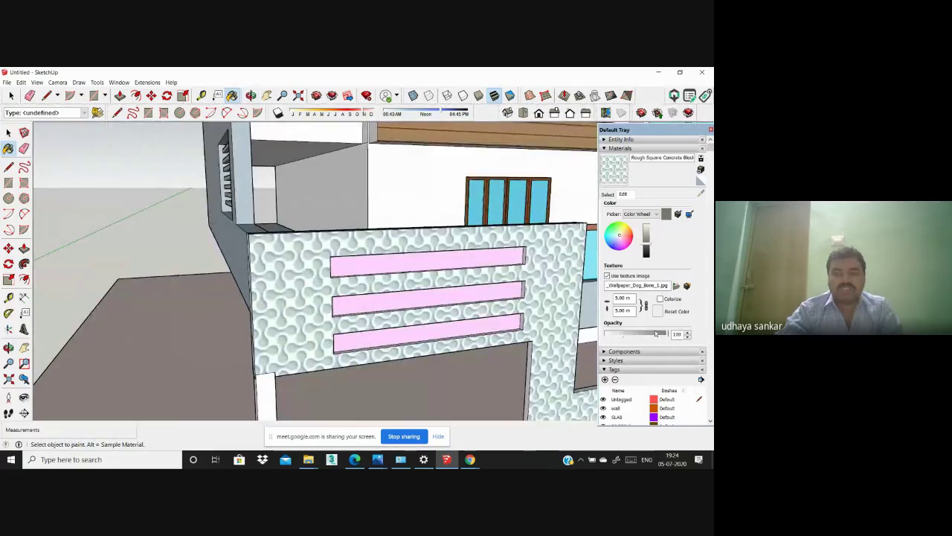
scroll(467, 253, down, 8)
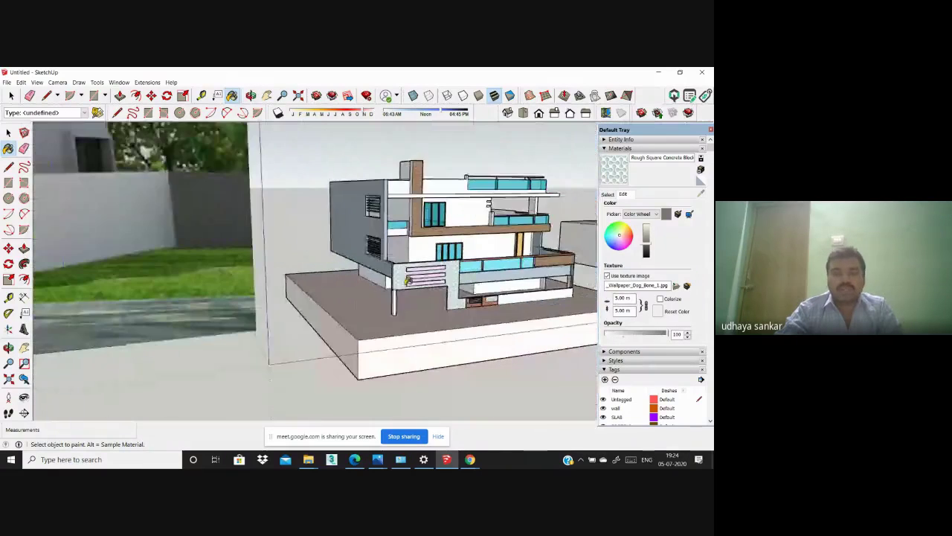
Step: Examine the textured building from the front and the side, including the balconies and the side wall
scroll(378, 279, down, 3)
middle_drag(377, 279, 346, 285)
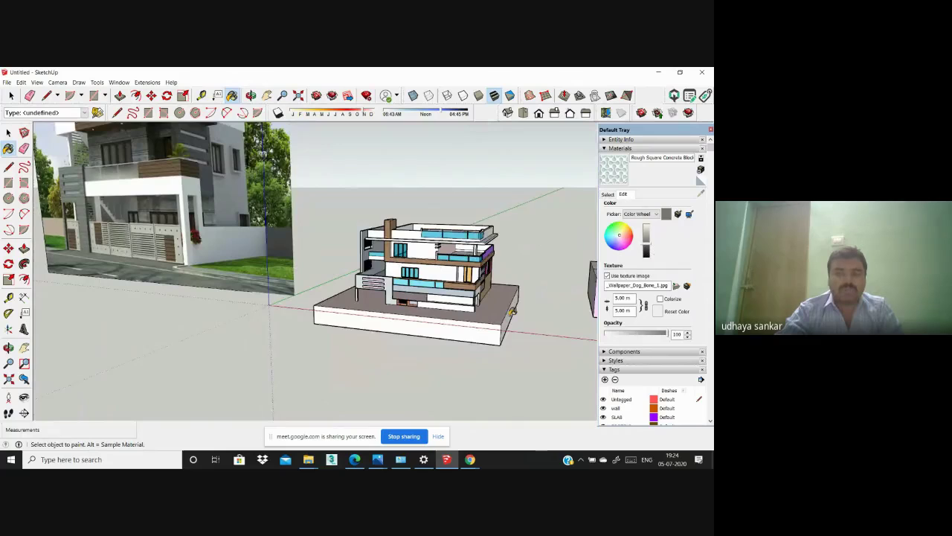
scroll(512, 312, up, 3)
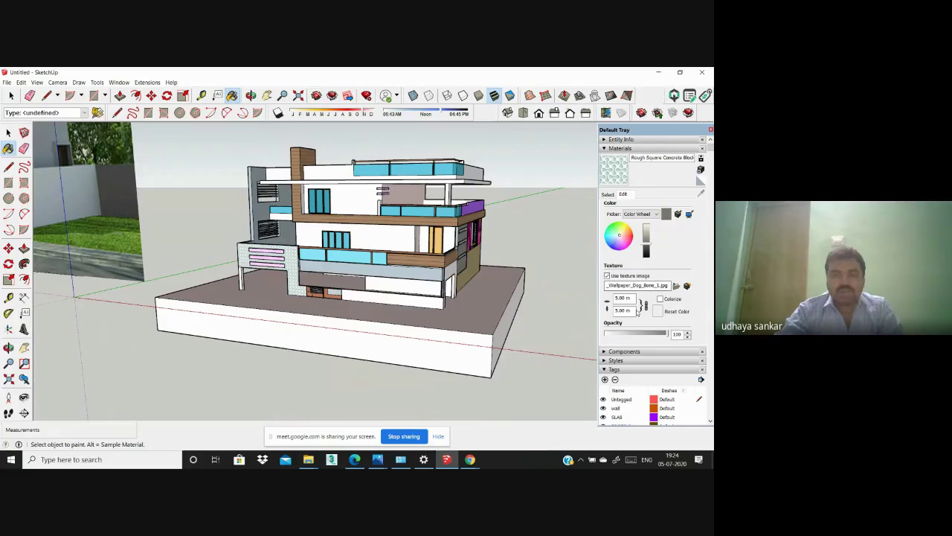
scroll(421, 266, up, 4)
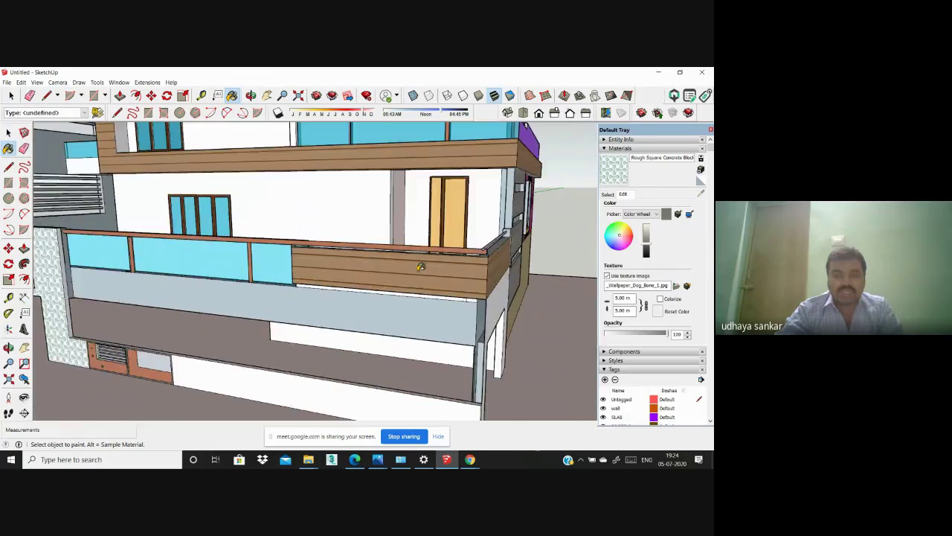
scroll(421, 267, up, 1)
scroll(347, 257, down, 5)
middle_drag(497, 264, 455, 279)
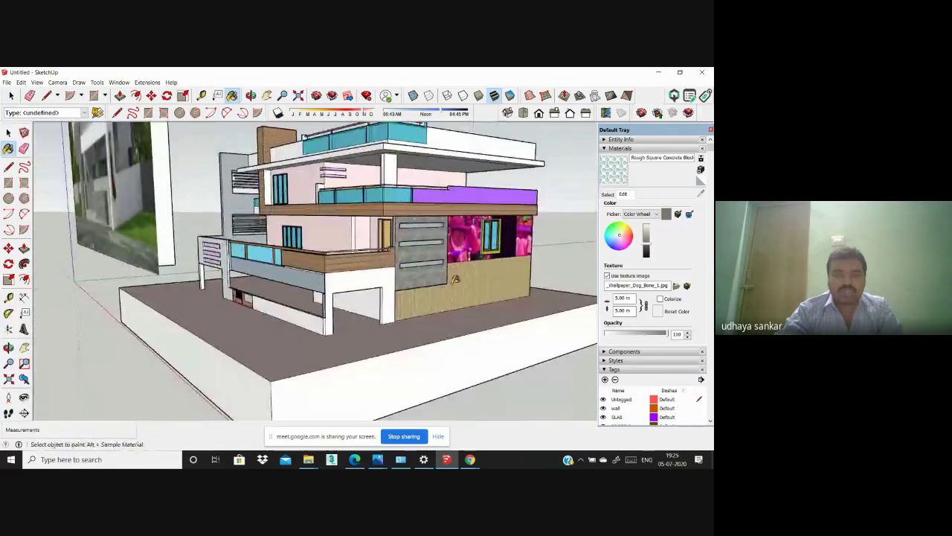
scroll(456, 279, up, 2)
click(623, 298)
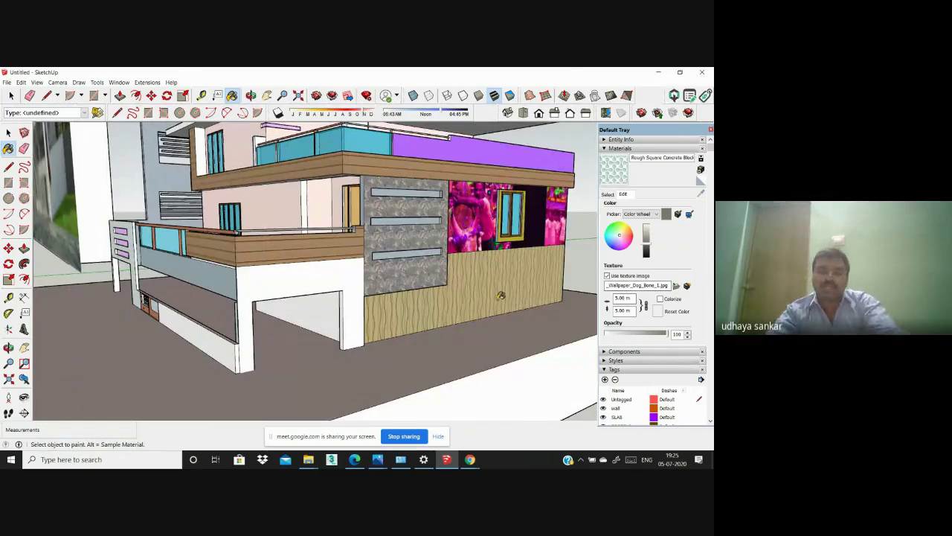
Step: Sample the brown-striped wallpaper material from the lower side wall and open it for editing
scroll(500, 295, up, 2)
scroll(500, 296, up, 3)
scroll(276, 297, down, 5)
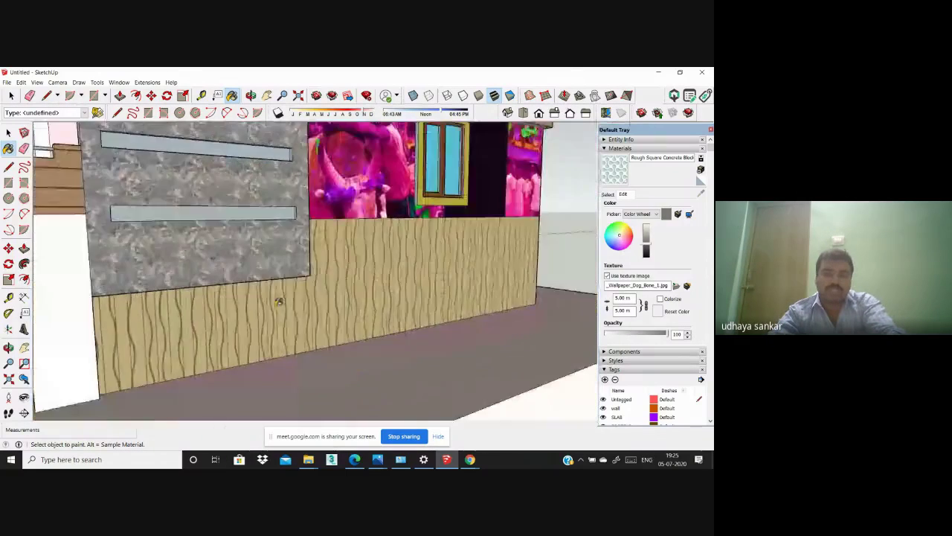
middle_drag(276, 298, 372, 300)
scroll(452, 317, up, 5)
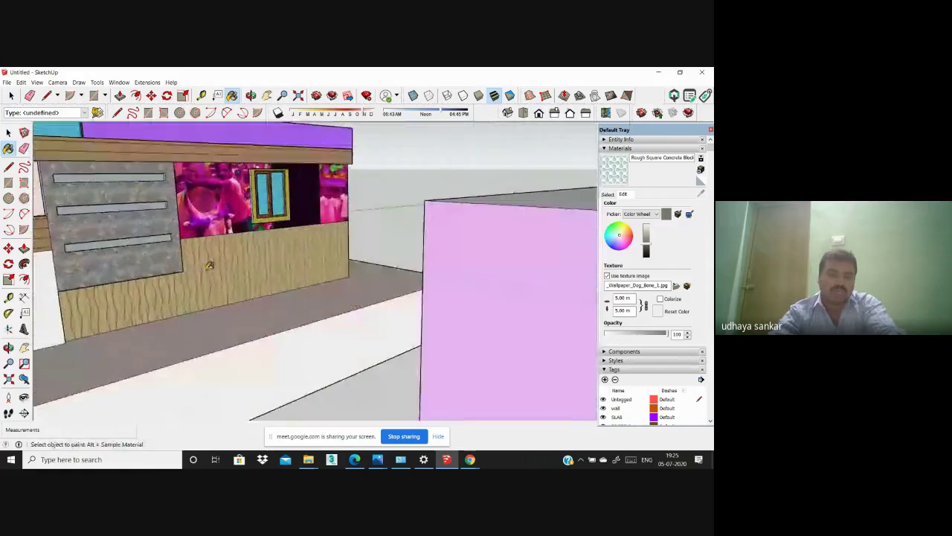
click(608, 194)
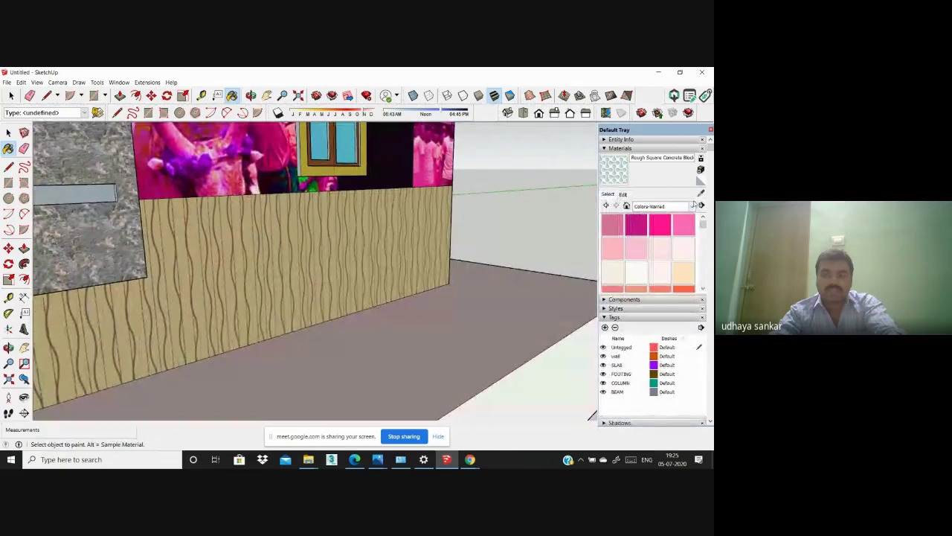
click(700, 193)
click(325, 274)
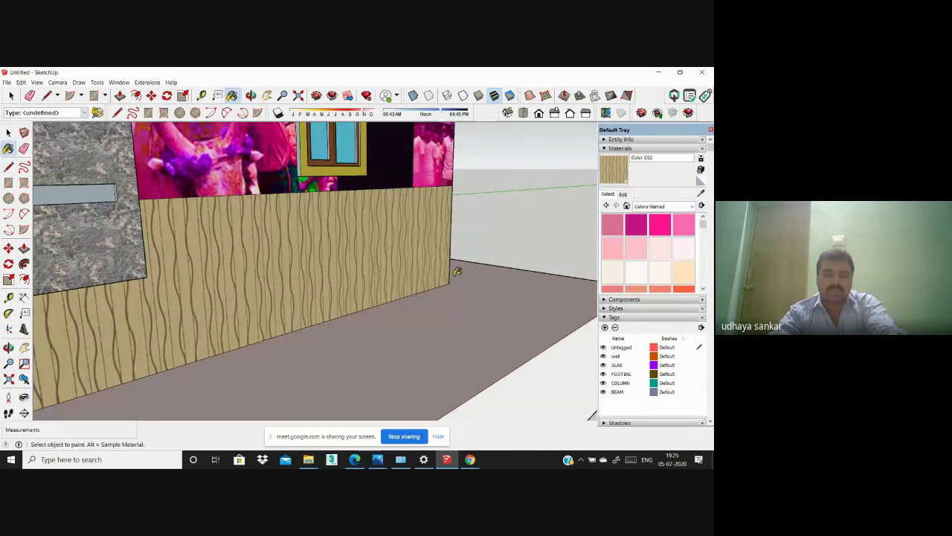
scroll(455, 268, down, 2)
click(623, 194)
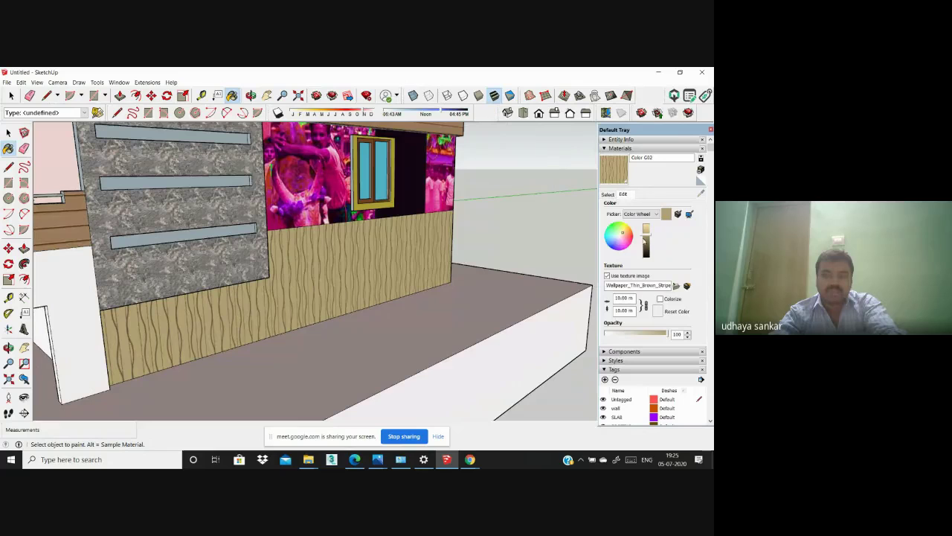
Step: Recolor the lower side wall's striped material to blue, then to green, and inspect the wall
click(645, 239)
click(617, 241)
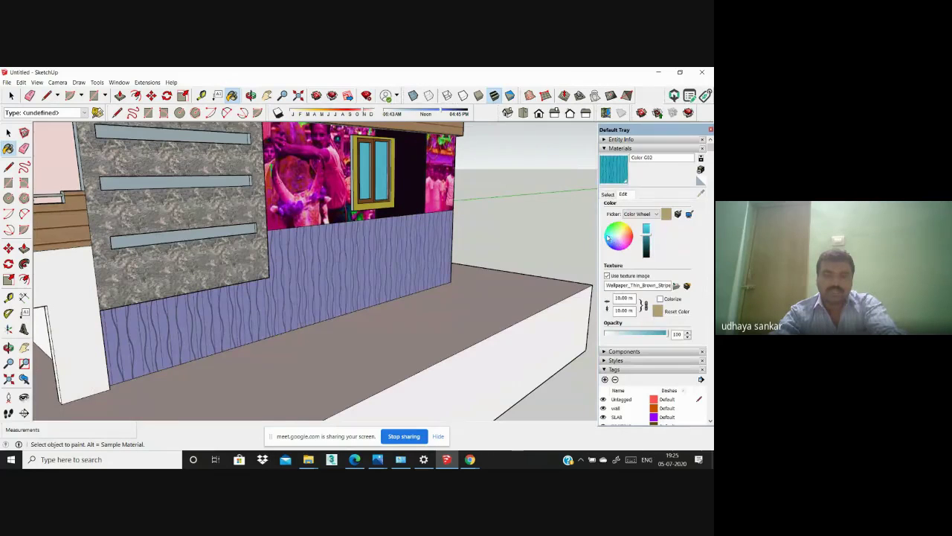
drag(608, 238, 619, 230)
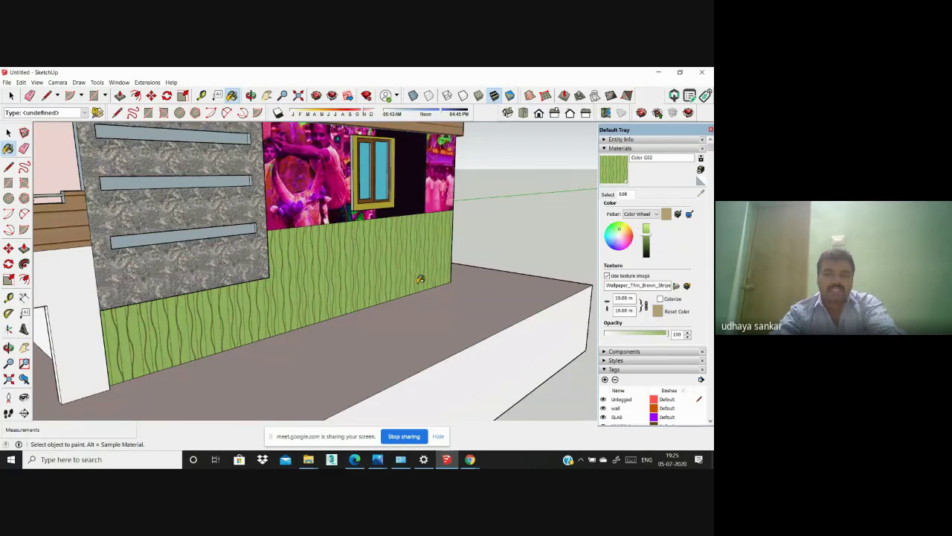
scroll(420, 279, down, 5)
scroll(440, 277, up, 5)
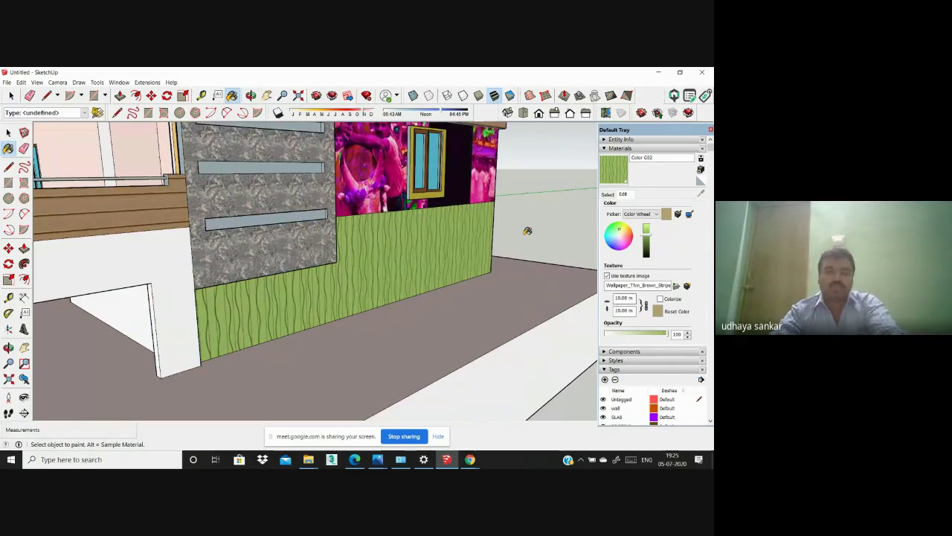
Step: Recolor the lower side wall's striped material to golden yellow
scroll(528, 251, down, 5)
middle_drag(531, 274, 484, 273)
scroll(480, 274, down, 3)
scroll(483, 272, up, 6)
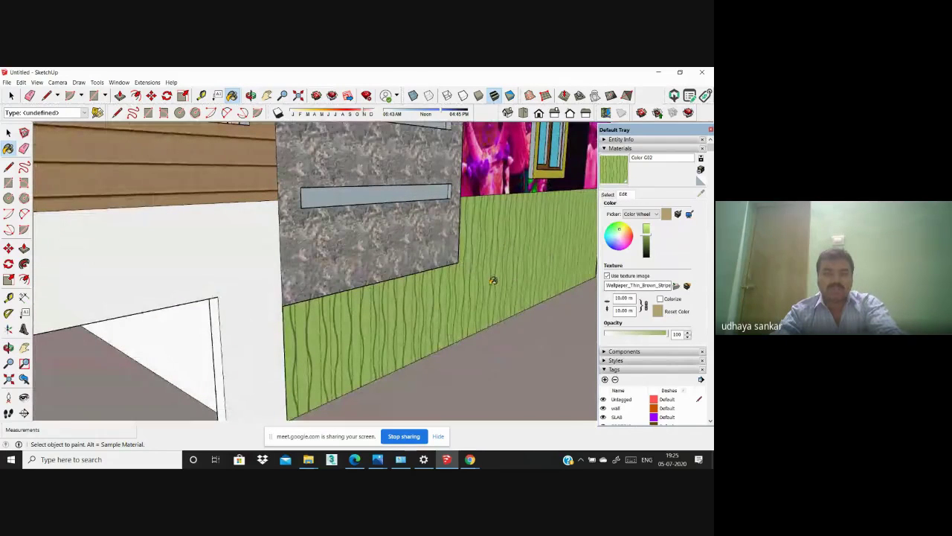
scroll(493, 281, down, 2)
middle_drag(493, 280, 461, 267)
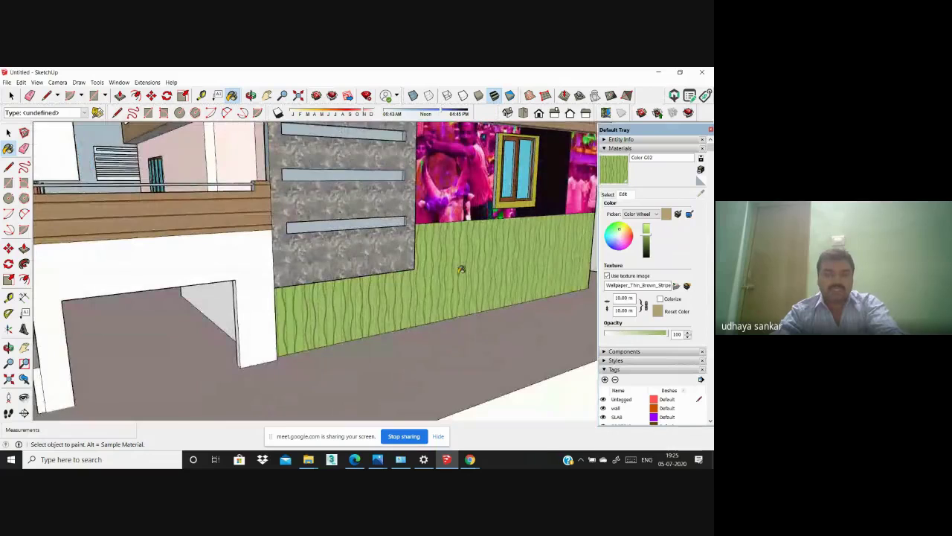
mouse_move(617, 246)
mouse_down()
mouse_move(612, 238)
mouse_move(626, 233)
mouse_up()
scroll(409, 266, down, 5)
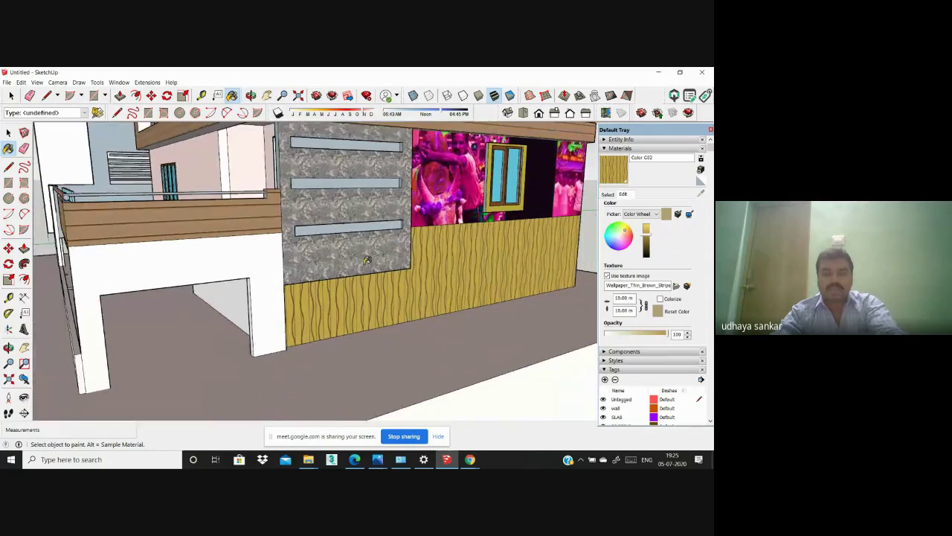
Step: Set the lower side wall's striped texture size to 8 m, then enlarge it to 15 m
scroll(409, 266, up, 7)
scroll(409, 267, up, 3)
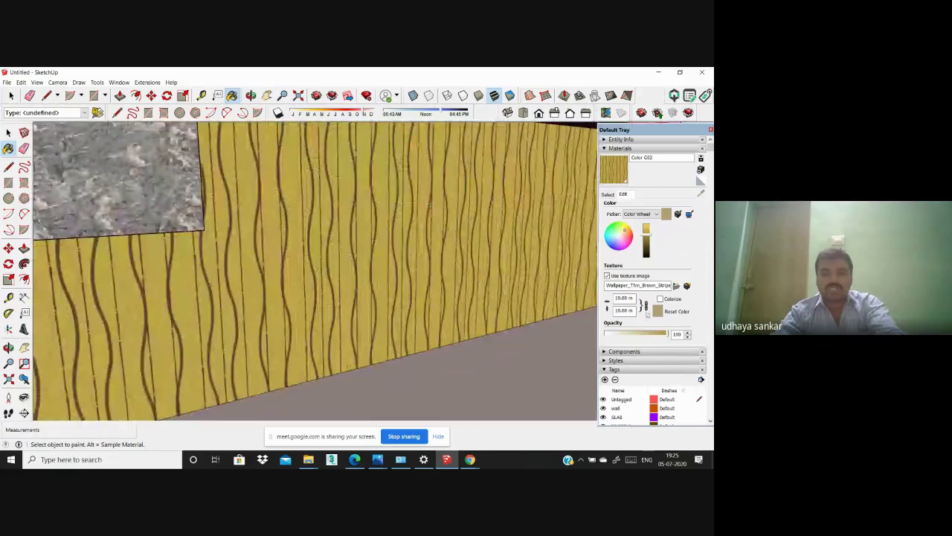
click(624, 298)
text(8)
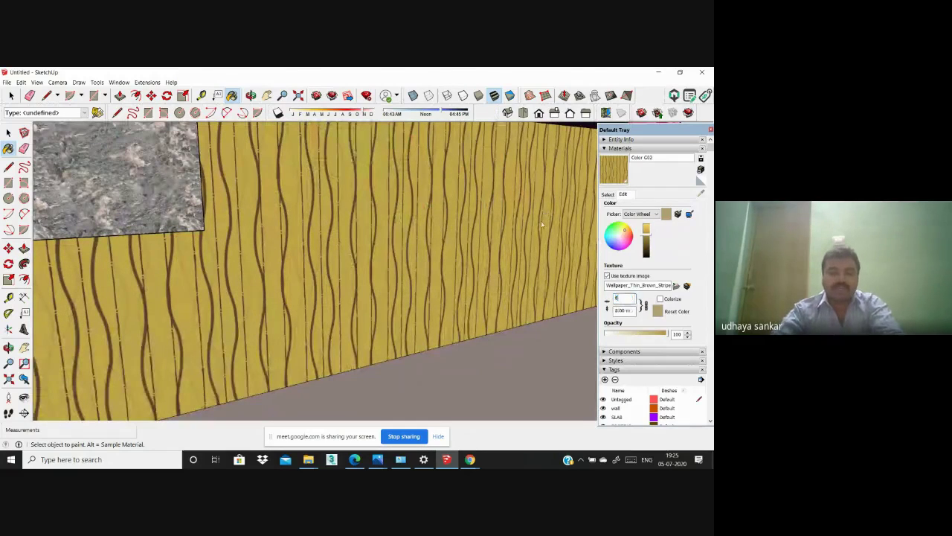
key(Return)
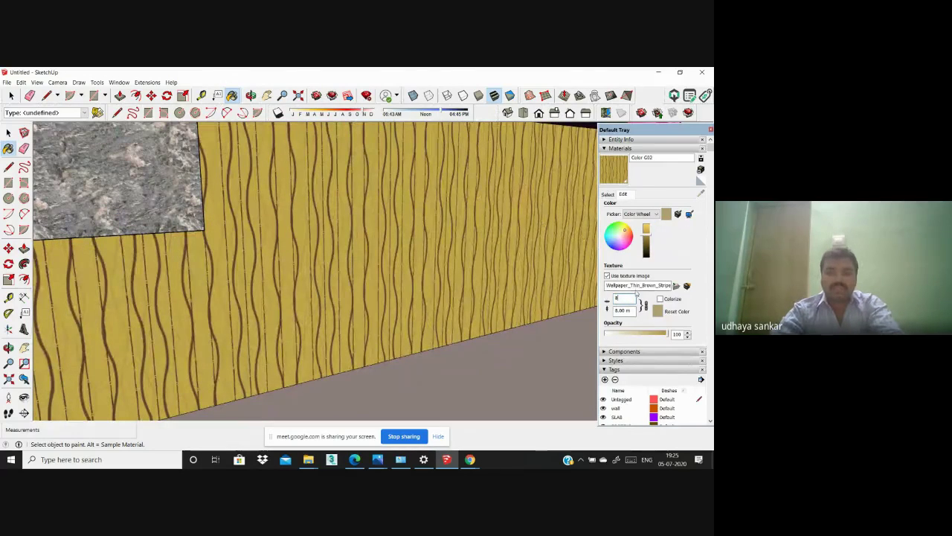
text(15)
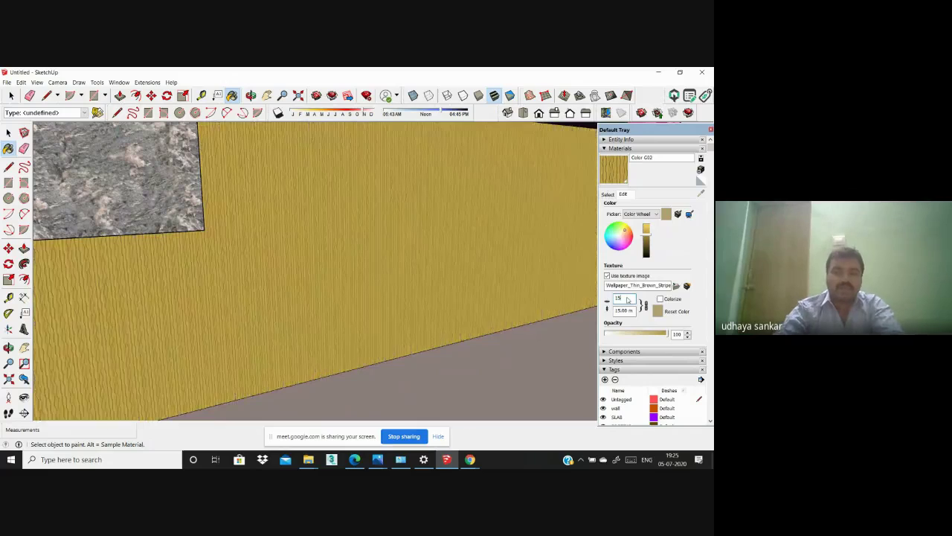
scroll(424, 302, down, 6)
scroll(407, 305, down, 6)
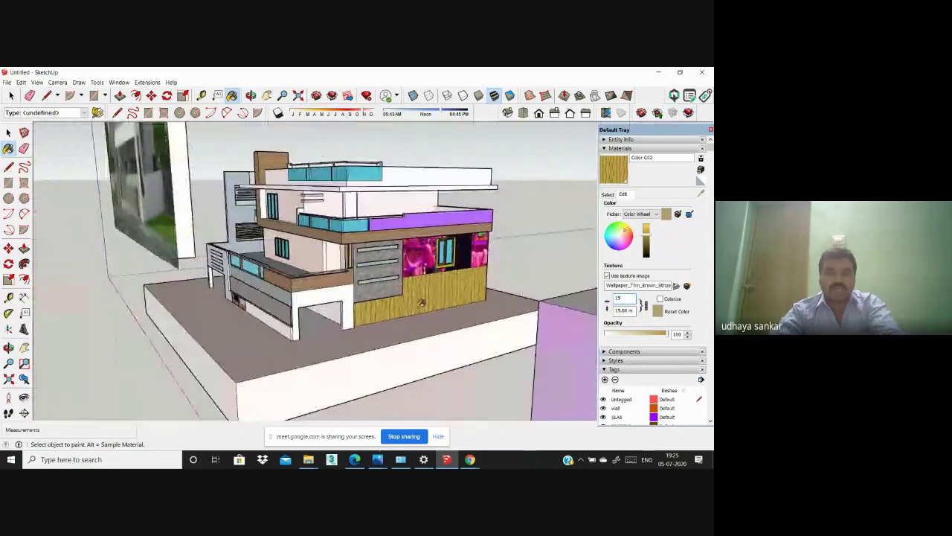
Step: Examine the whole textured building, then inspect the brown roof of the separate gabled house up close
scroll(440, 320, up, 6)
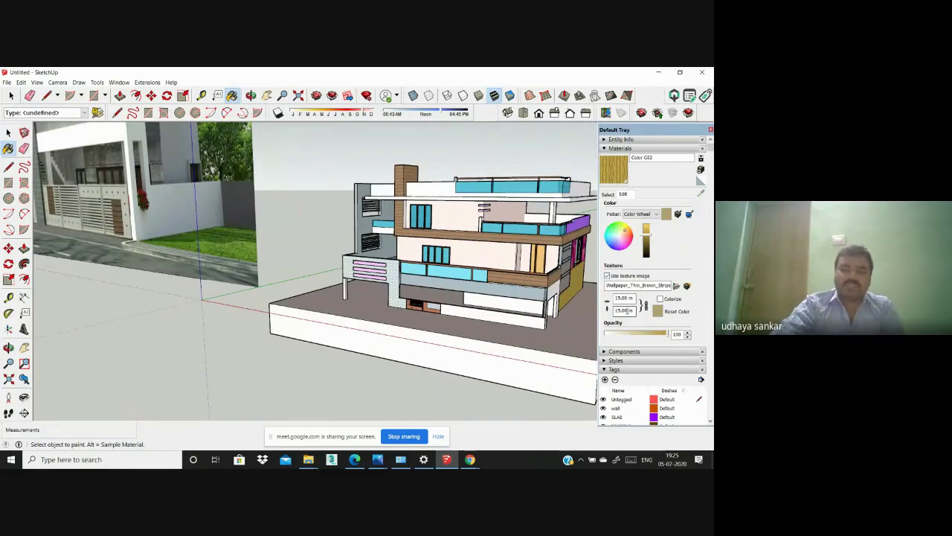
scroll(291, 225, down, 2)
middle_drag(440, 214, 402, 213)
scroll(403, 213, up, 2)
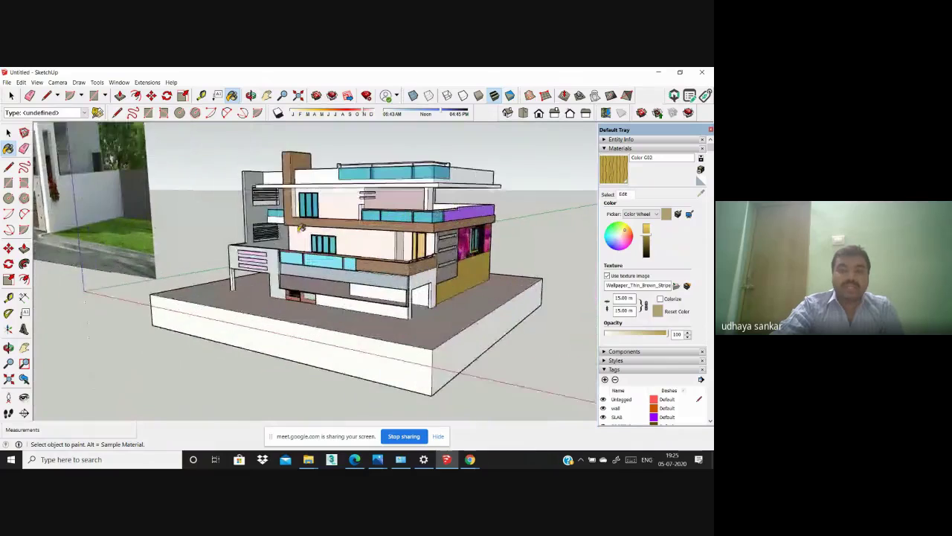
scroll(383, 228, down, 10)
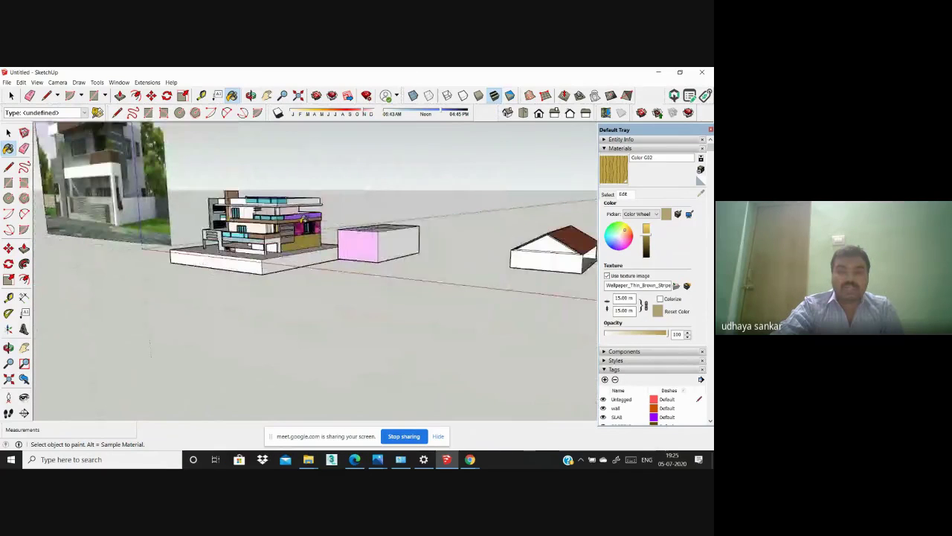
scroll(521, 220, up, 6)
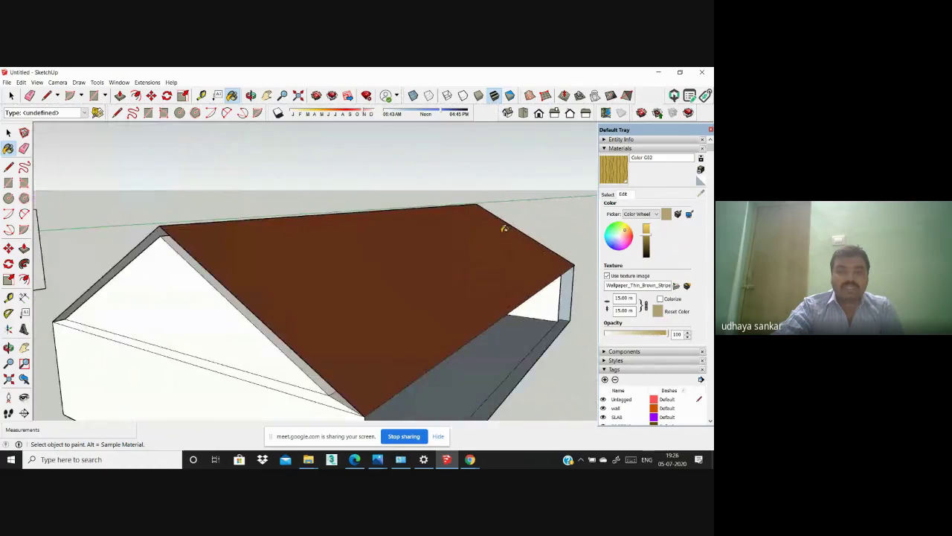
scroll(506, 229, down, 4)
scroll(508, 232, down, 2)
scroll(179, 211, up, 2)
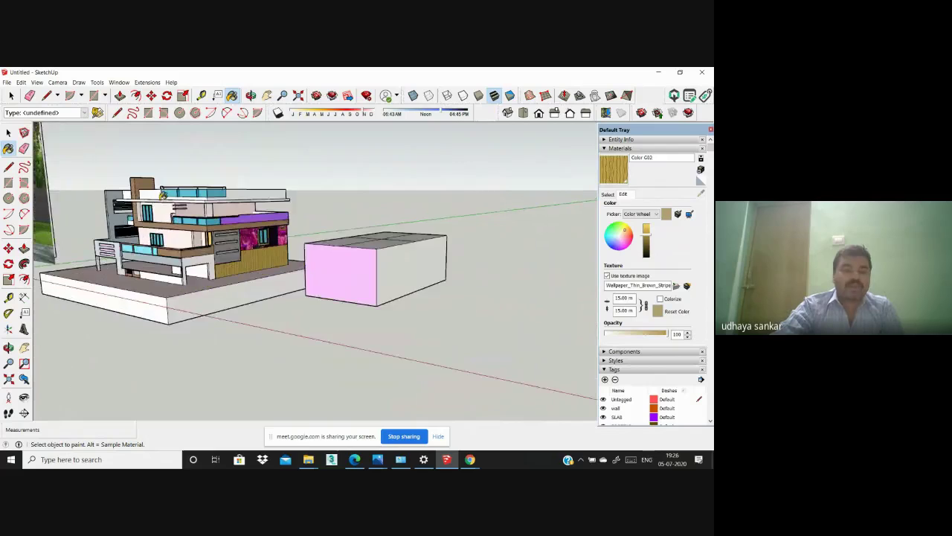
scroll(186, 216, down, 3)
scroll(480, 208, up, 7)
scroll(478, 221, down, 5)
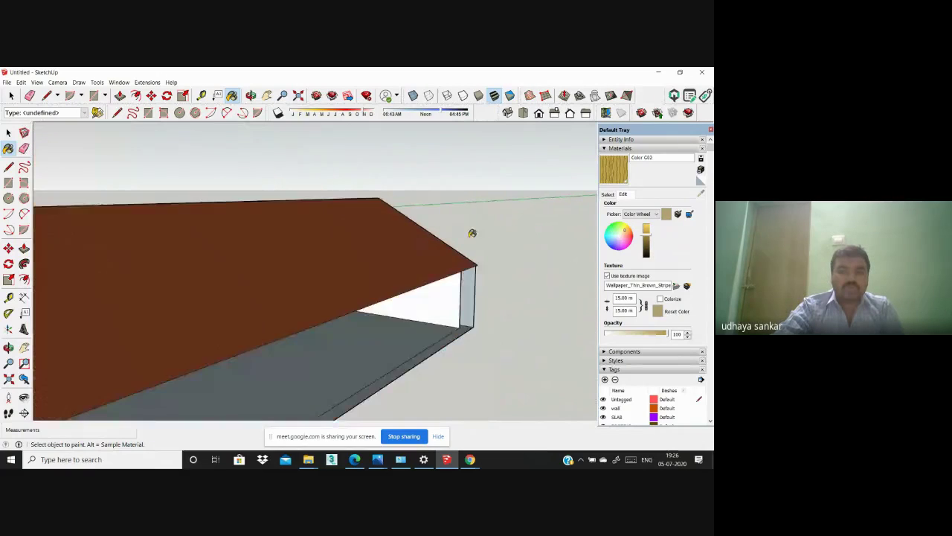
scroll(293, 294, up, 6)
scroll(227, 283, up, 4)
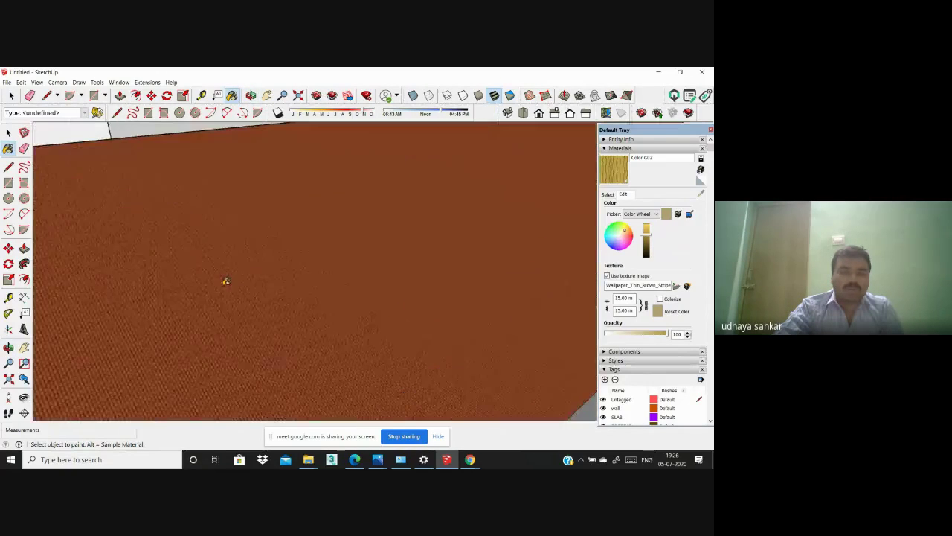
scroll(230, 262, down, 5)
scroll(252, 277, down, 3)
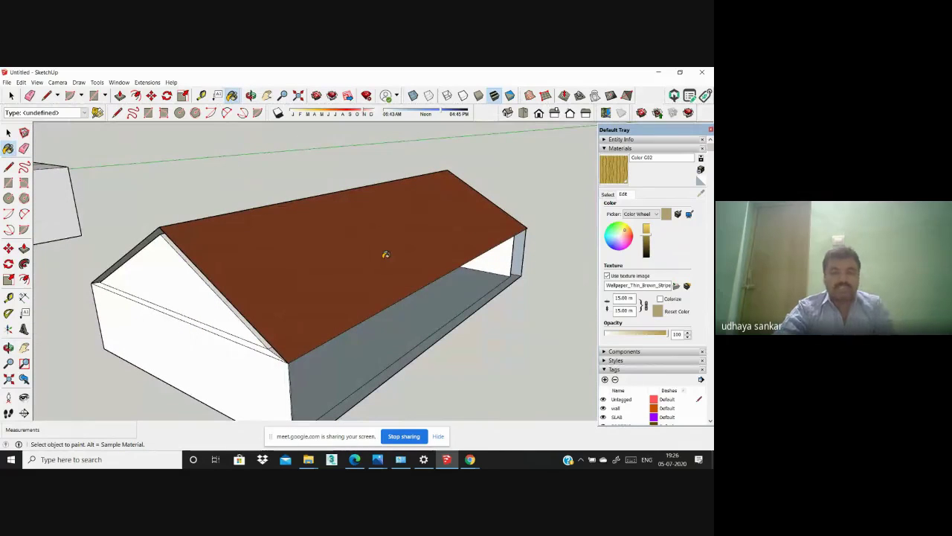
Step: Sample the Roofing Tile Spanish material from the gabled house's roof and open it for editing
click(610, 195)
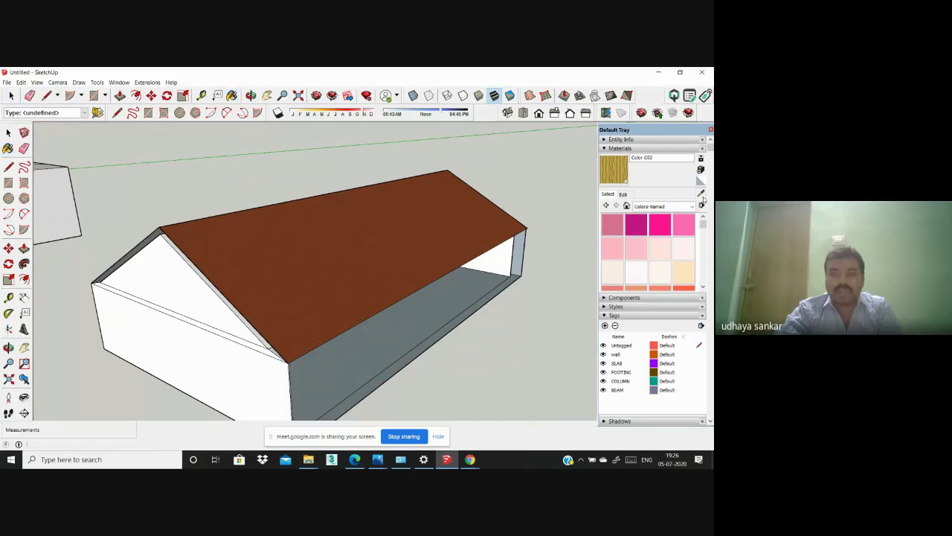
alt+click(365, 221)
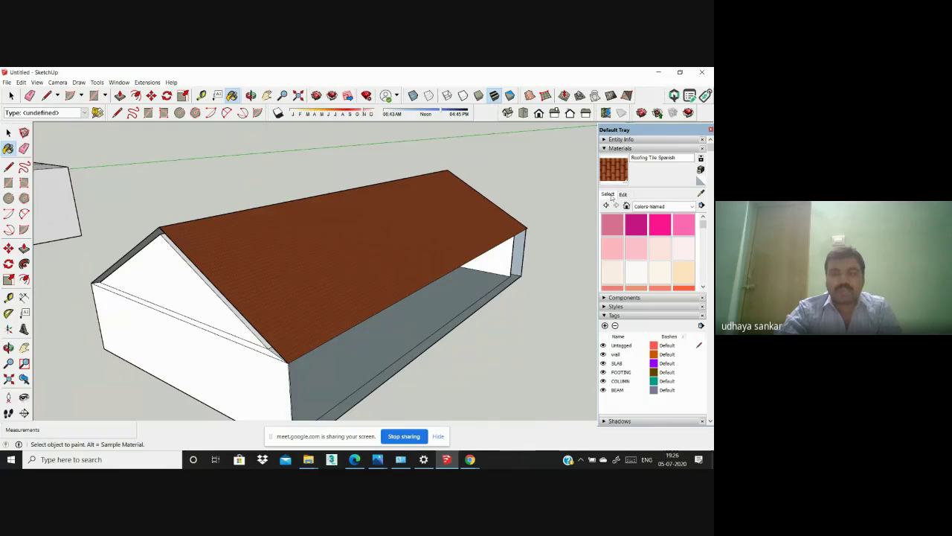
click(623, 194)
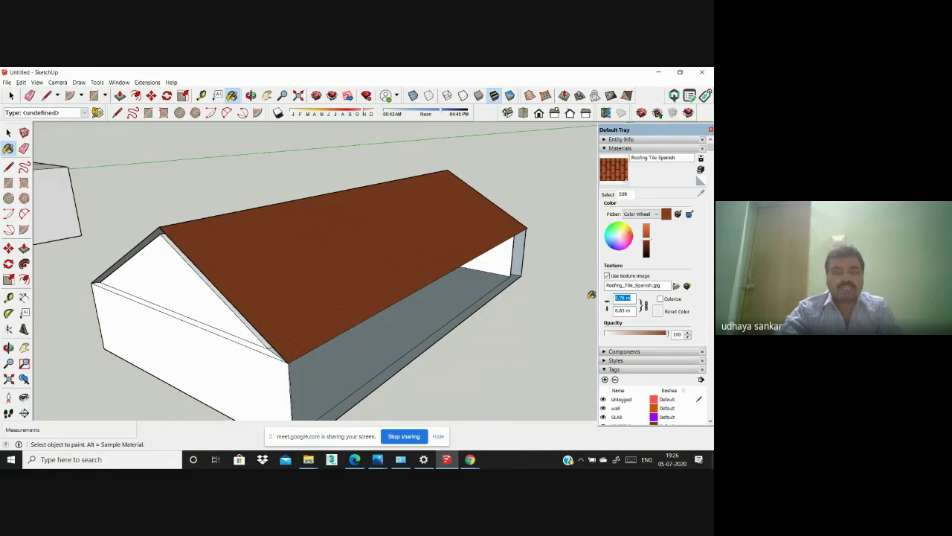
Step: Set the roof tile texture's width to 2 m, then enlarge it to 5 m
key(BackSpace)
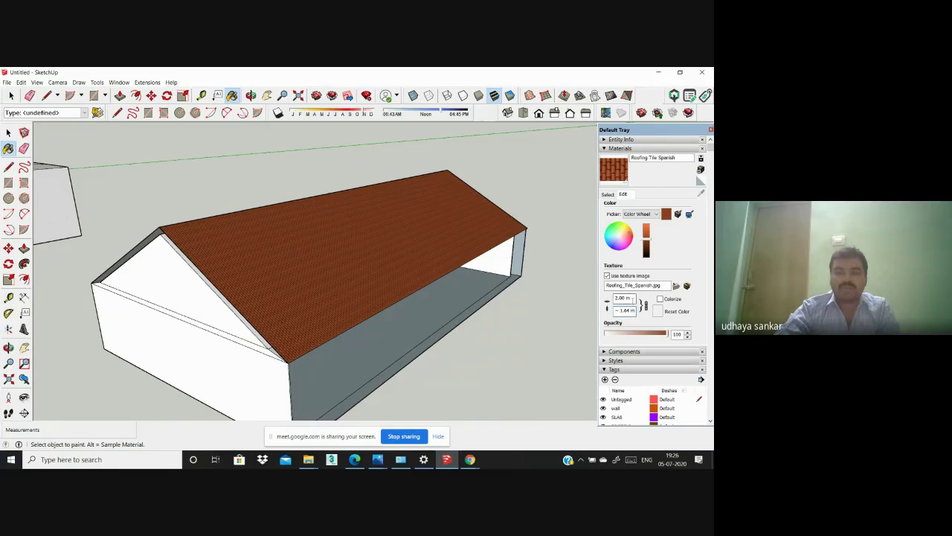
text(5)
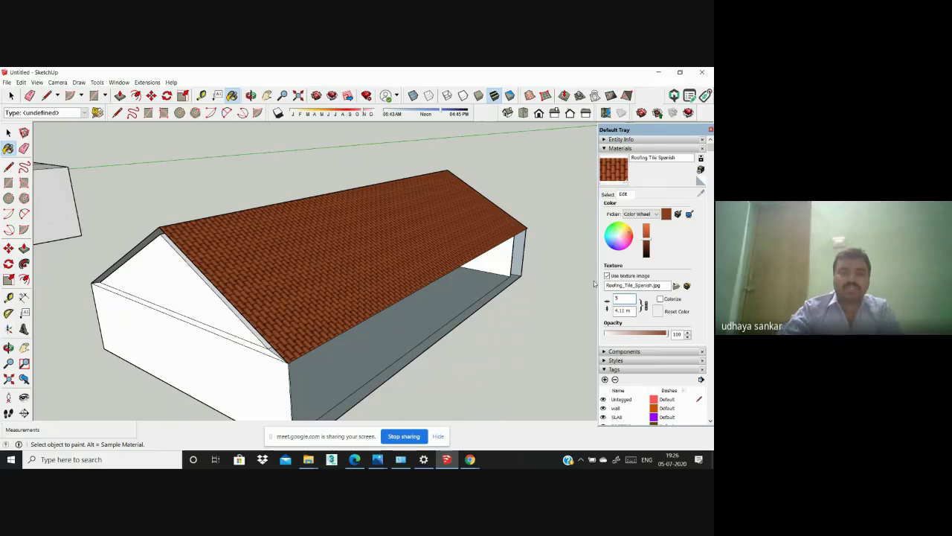
scroll(247, 272, up, 1)
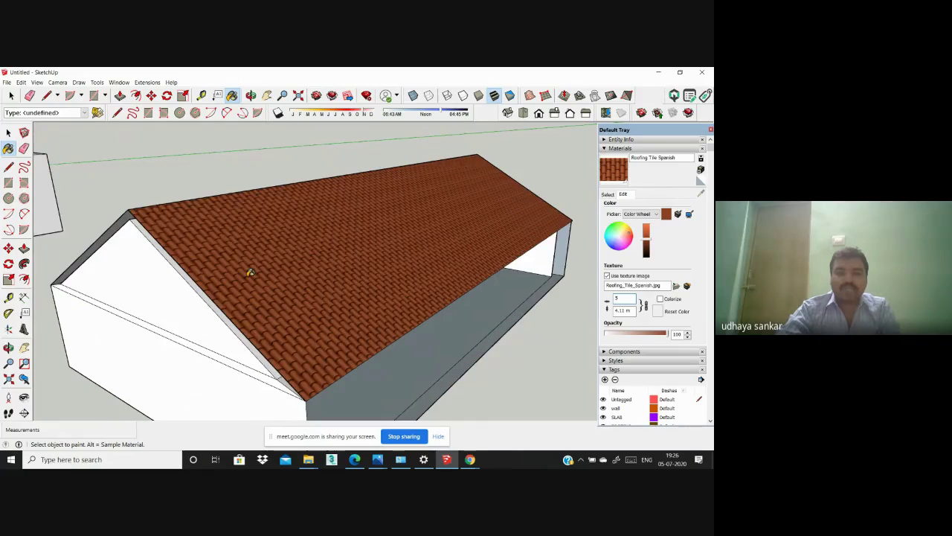
Step: Set the gabled house's roof tile texture width to 10 m and inspect the tiles from several angles
scroll(250, 272, up, 4)
scroll(270, 272, down, 5)
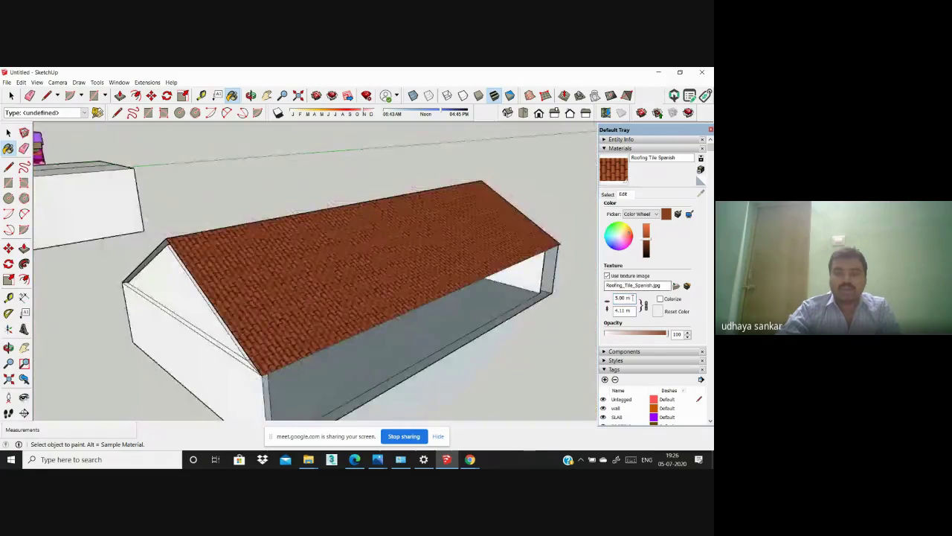
text(10)
key(Return)
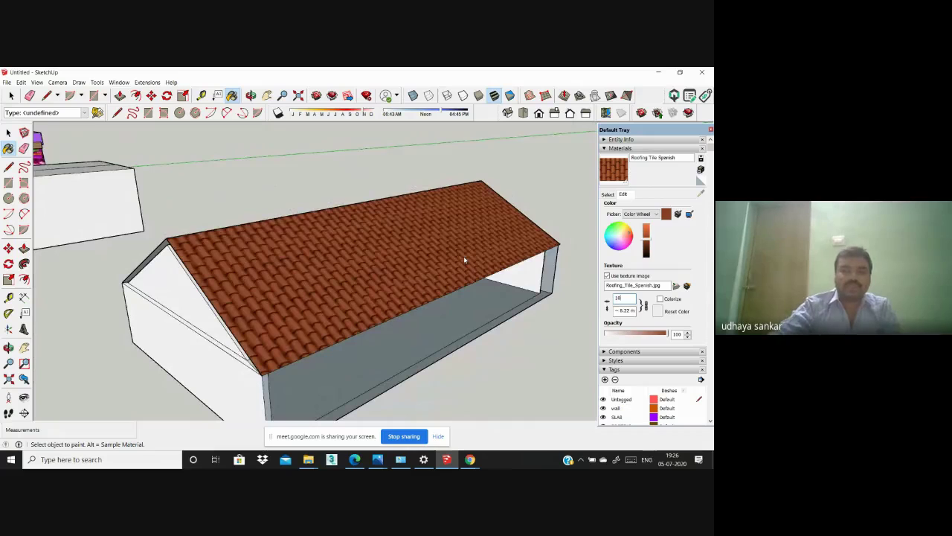
mouse_move(251, 218)
middle_down()
mouse_move(464, 274)
mouse_move(141, 270)
middle_up()
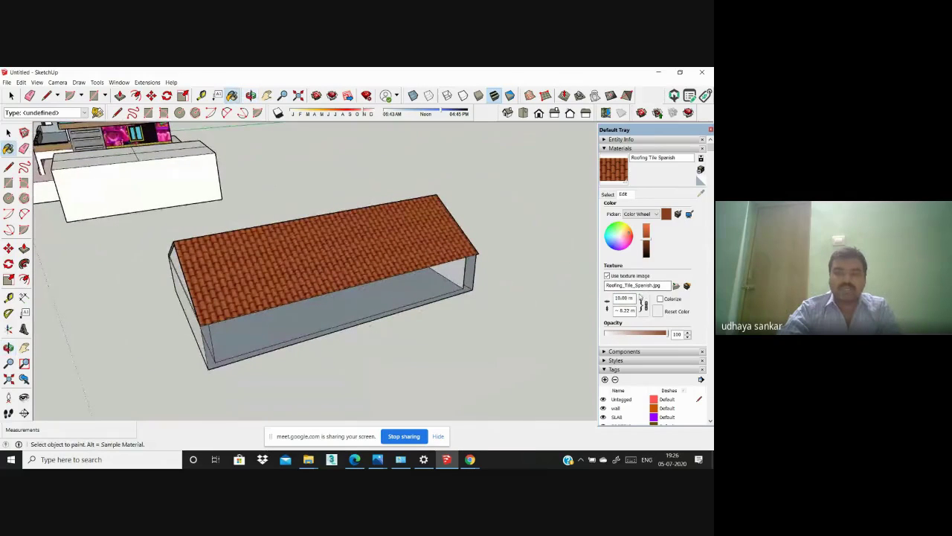
scroll(260, 259, down, 1)
scroll(262, 260, up, 3)
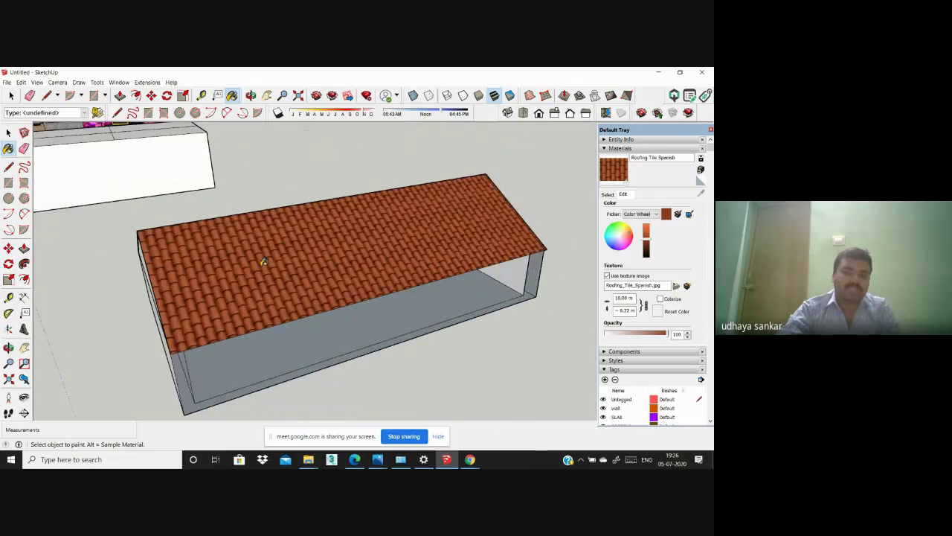
scroll(264, 262, up, 2)
middle_drag(263, 261, 382, 254)
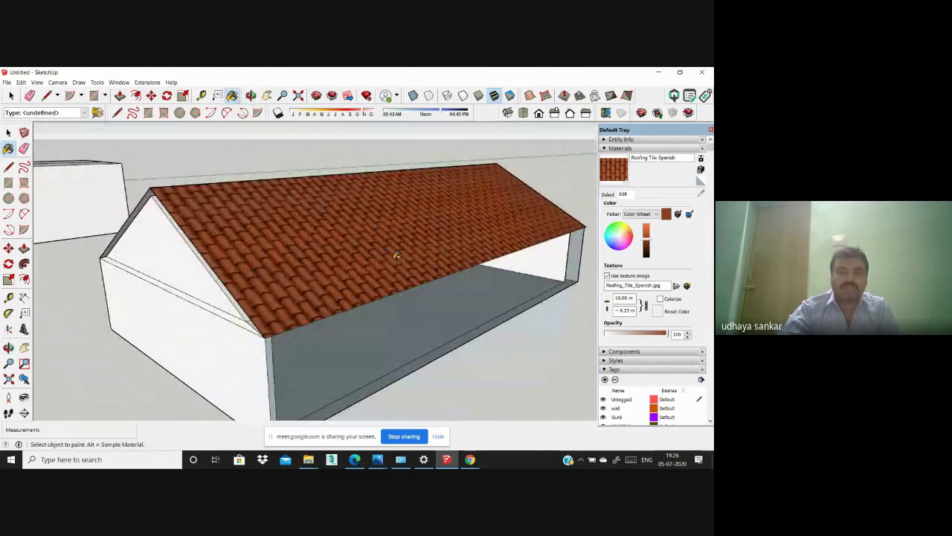
mouse_move(297, 271)
middle_down()
mouse_move(331, 248)
mouse_move(273, 242)
mouse_move(230, 205)
middle_up()
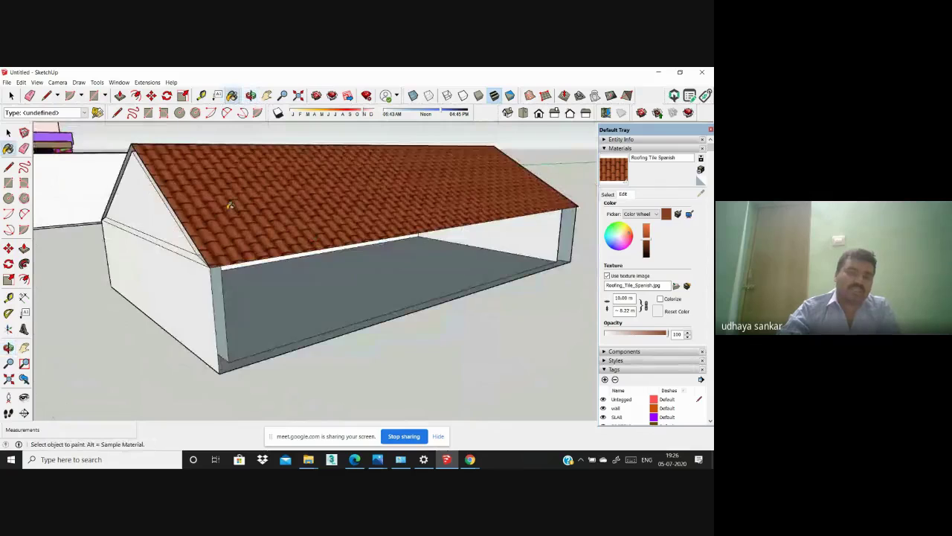
scroll(210, 203, up, 2)
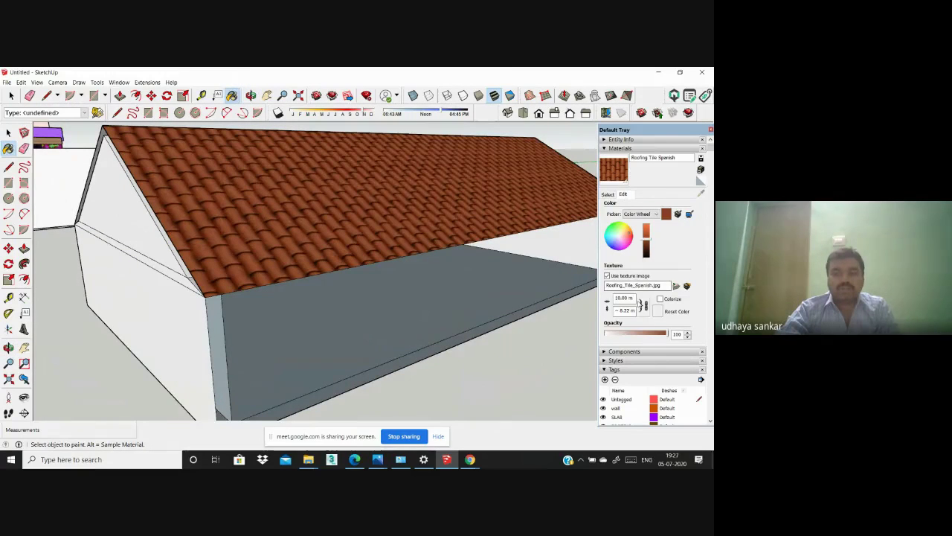
Step: Try roof tile texture widths of 15 m and 5 m on the gabled house
drag(635, 297, 595, 291)
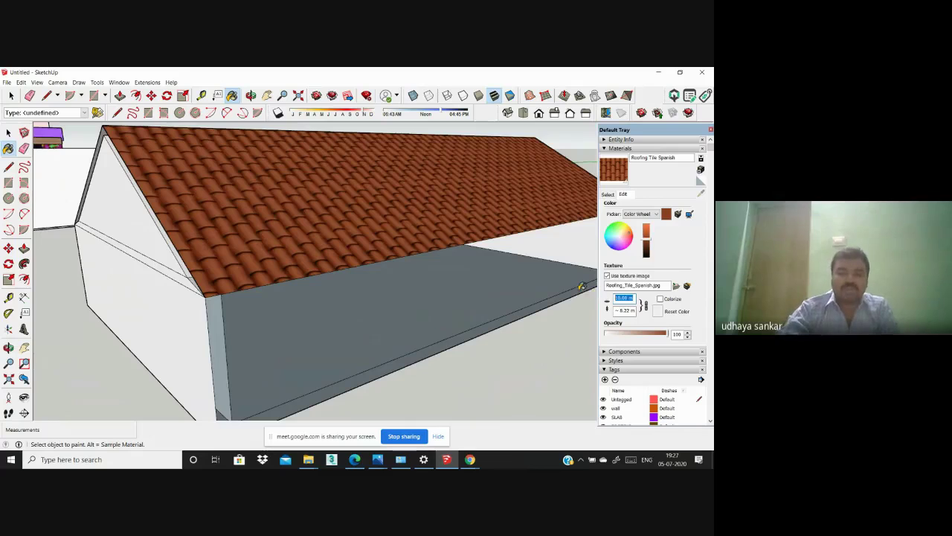
text(15)
scroll(447, 345, down, 5)
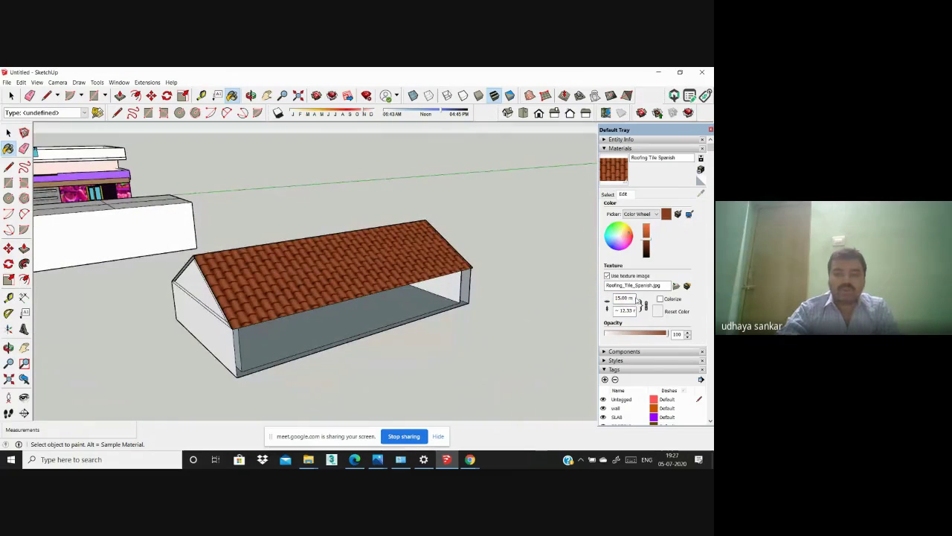
triple_click(623, 297)
text(5)
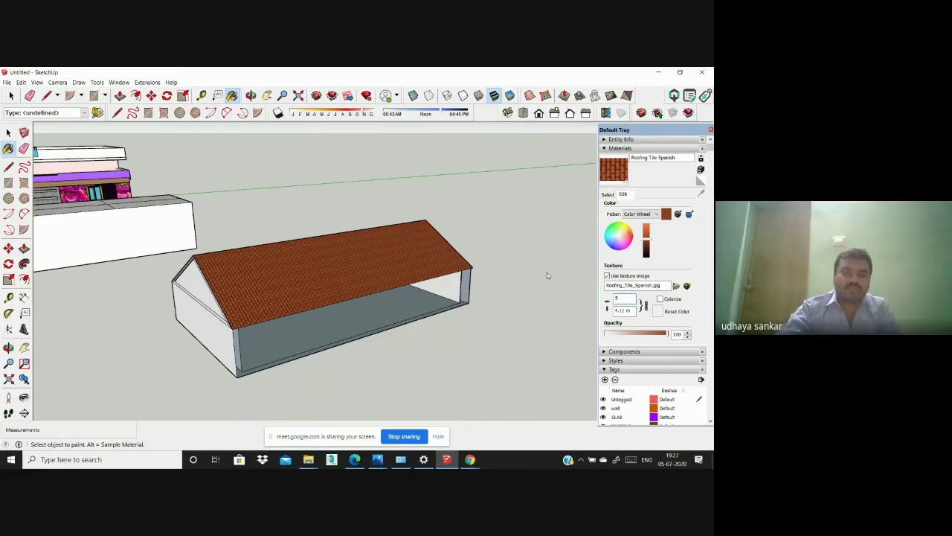
Step: Set the gabled roof's tile texture width back to 10 m
drag(624, 297, 598, 297)
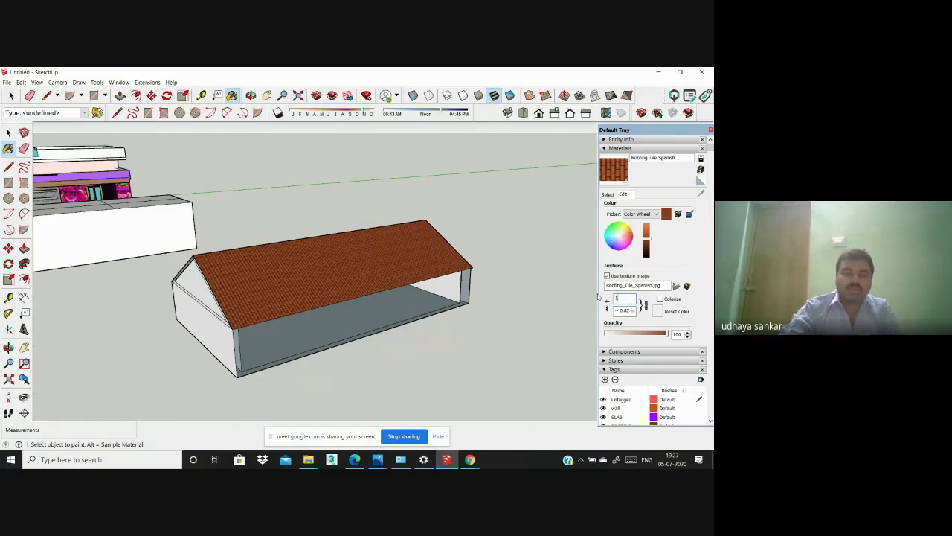
text(10)
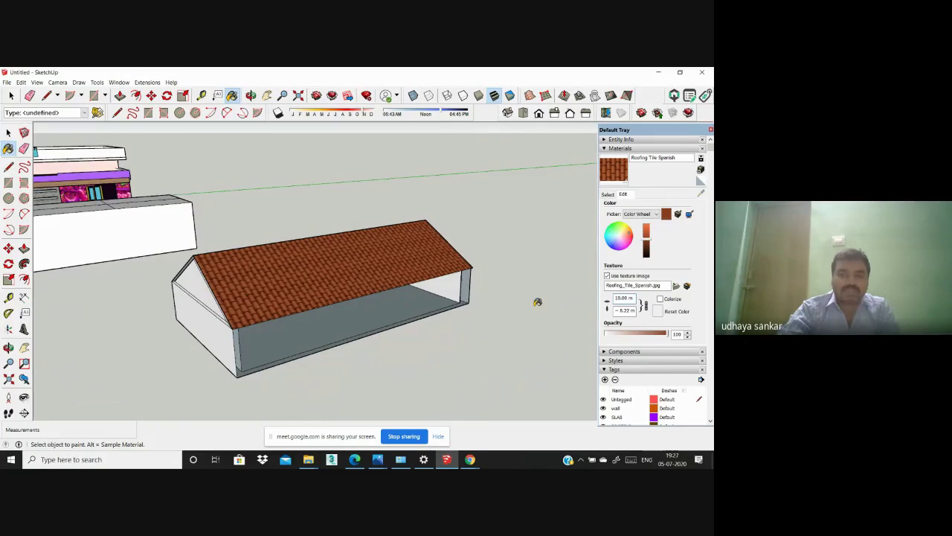
scroll(477, 300, down, 3)
middle_drag(378, 323, 432, 308)
scroll(413, 306, down, 2)
scroll(192, 243, up, 2)
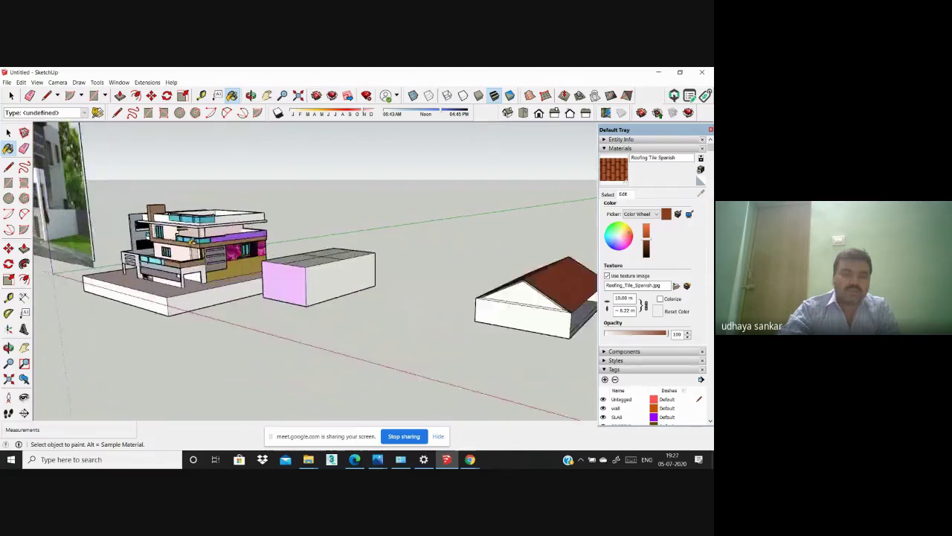
Step: Compare the material scale on the textured building with the tiled roof of the gabled house
scroll(193, 240, up, 5)
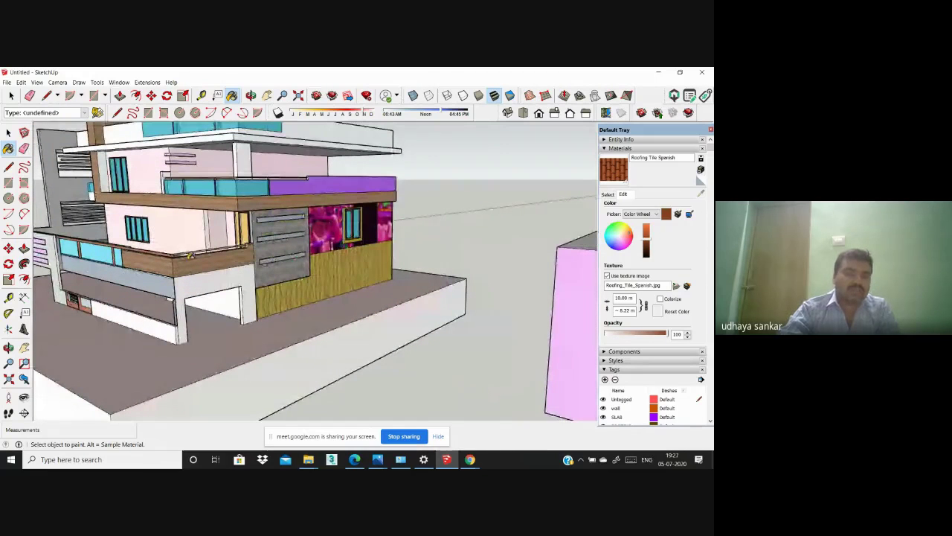
middle_drag(192, 255, 188, 255)
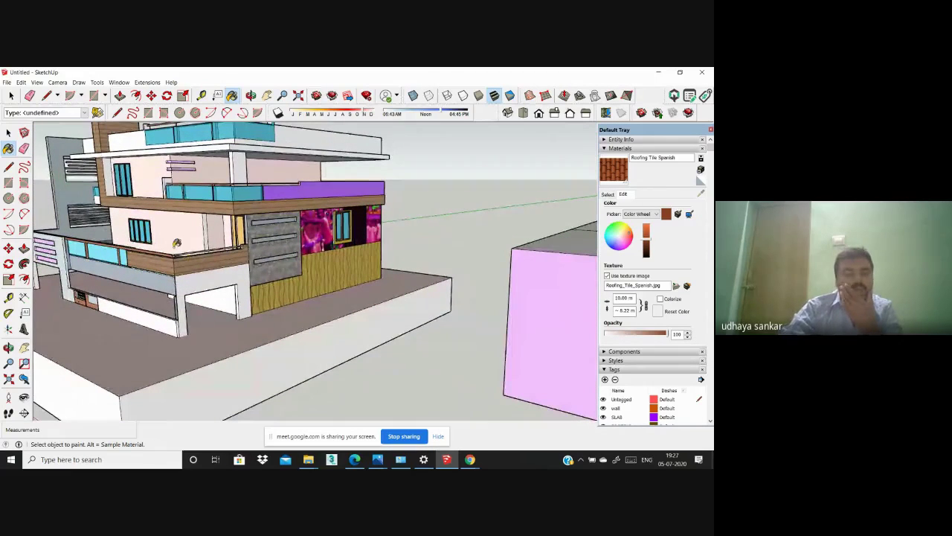
scroll(188, 255, down, 5)
scroll(428, 311, up, 5)
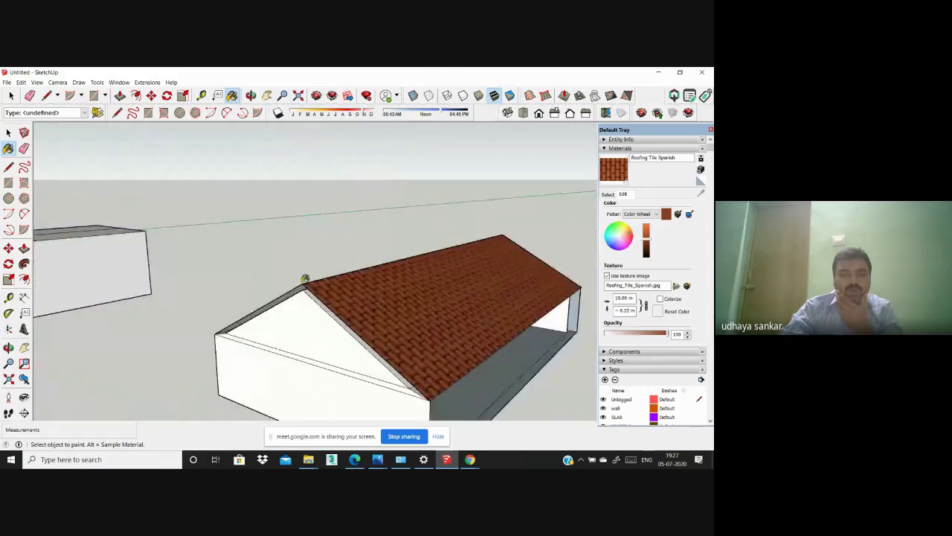
scroll(304, 276, down, 3)
scroll(410, 252, up, 5)
scroll(410, 252, down, 3)
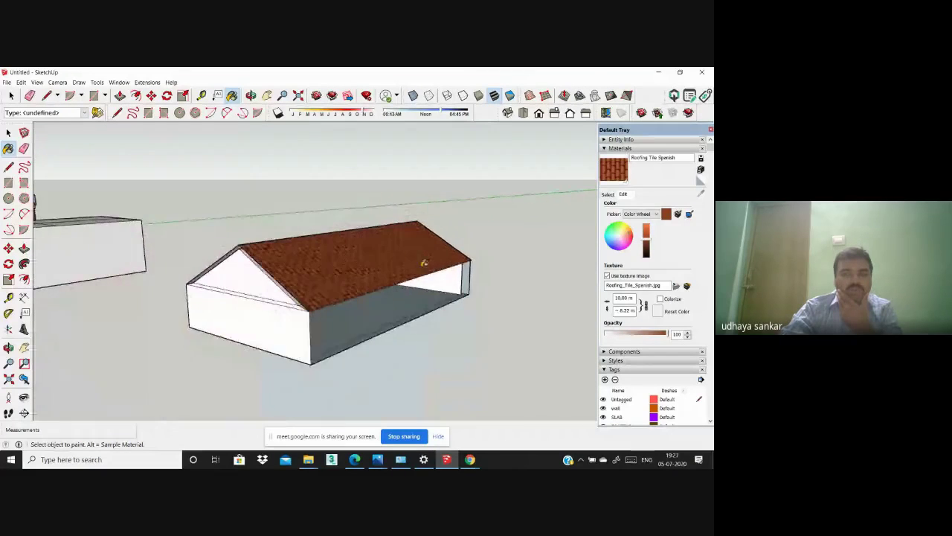
middle_drag(425, 261, 558, 251)
scroll(275, 244, up, 4)
scroll(275, 244, down, 3)
scroll(559, 251, down, 5)
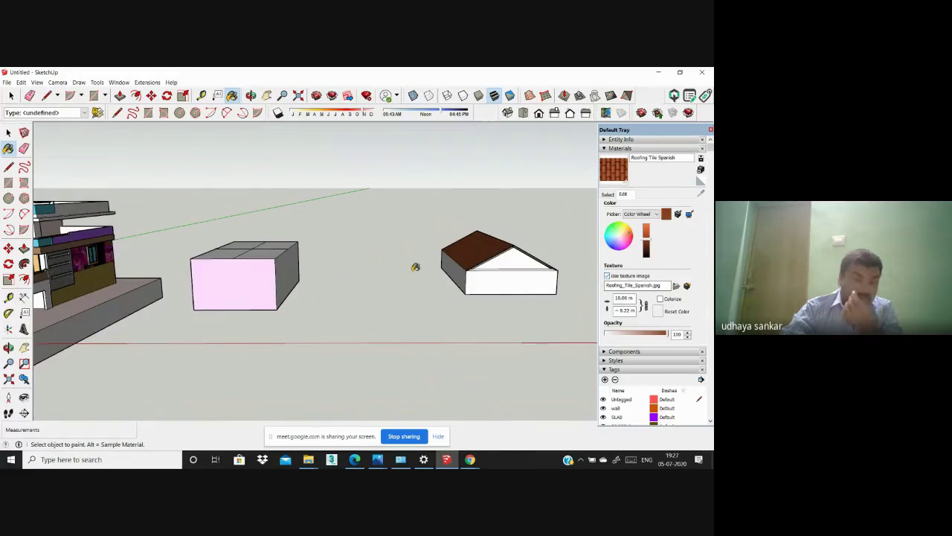
scroll(414, 264, down, 2)
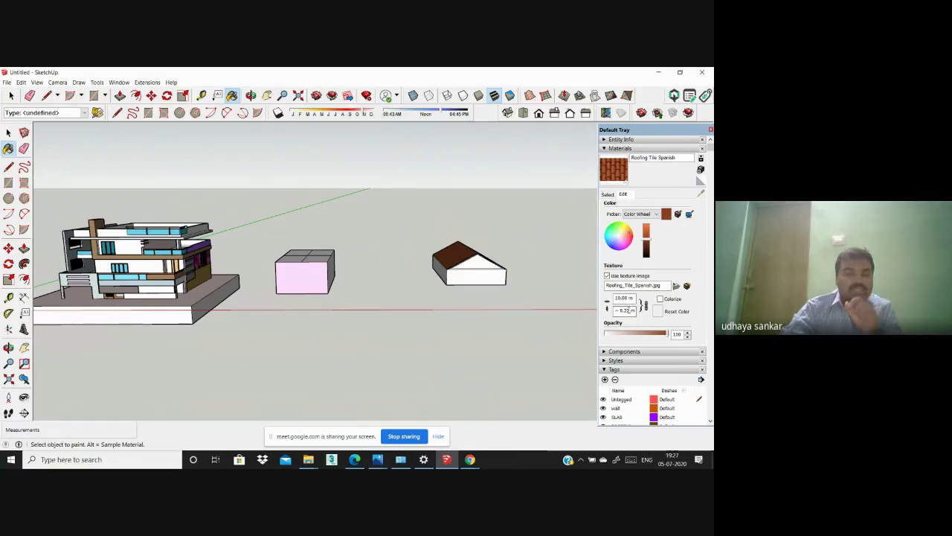
scroll(387, 330, down, 2)
scroll(215, 319, down, 2)
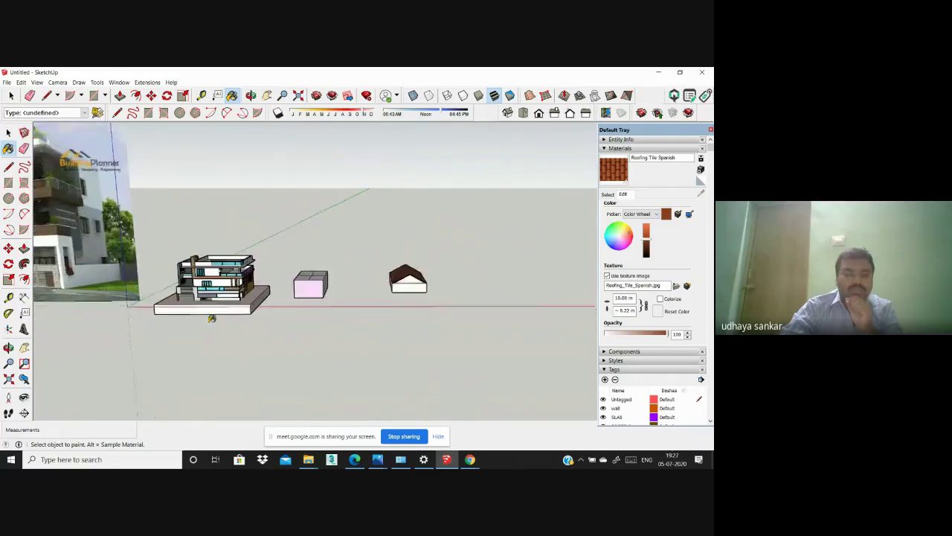
Step: Examine the materials on the textured building's front and side facades, up close and as a whole
scroll(210, 317, up, 4)
scroll(345, 235, up, 4)
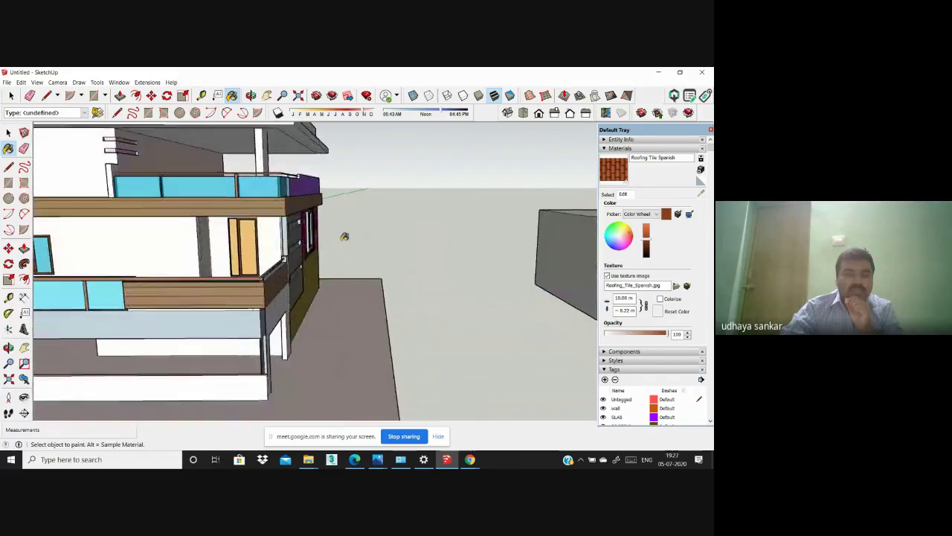
middle_drag(344, 235, 253, 240)
scroll(429, 236, down, 2)
scroll(428, 237, down, 3)
scroll(405, 244, up, 3)
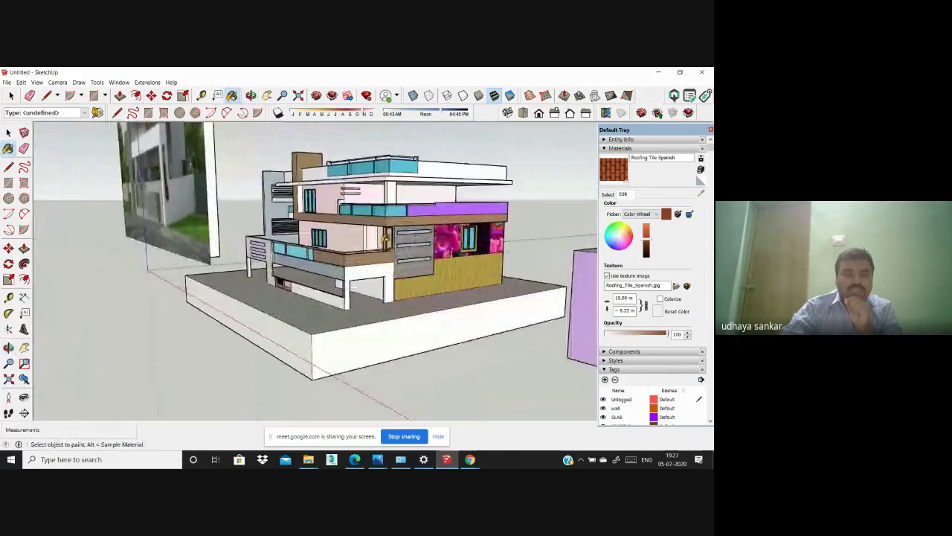
middle_drag(404, 244, 338, 221)
scroll(339, 221, down, 3)
scroll(419, 242, up, 4)
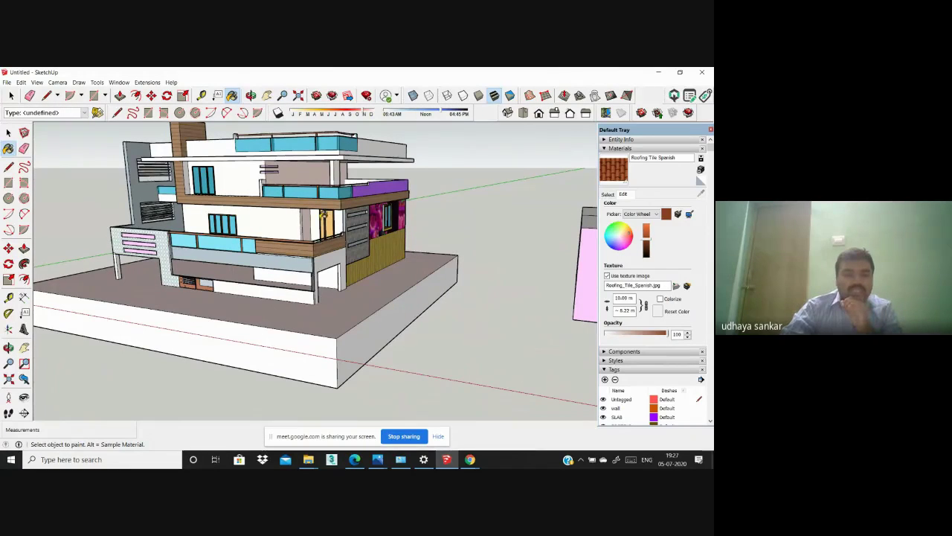
scroll(413, 246, up, 5)
mouse_move(421, 233)
middle_down()
mouse_move(516, 246)
mouse_move(635, 305)
middle_up()
scroll(620, 307, down, 2)
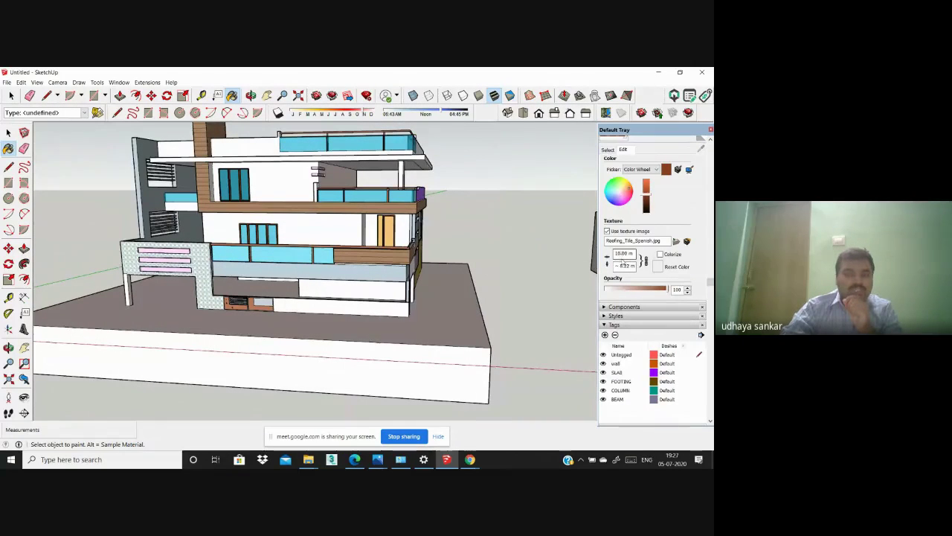
scroll(379, 245, up, 3)
scroll(414, 275, down, 1)
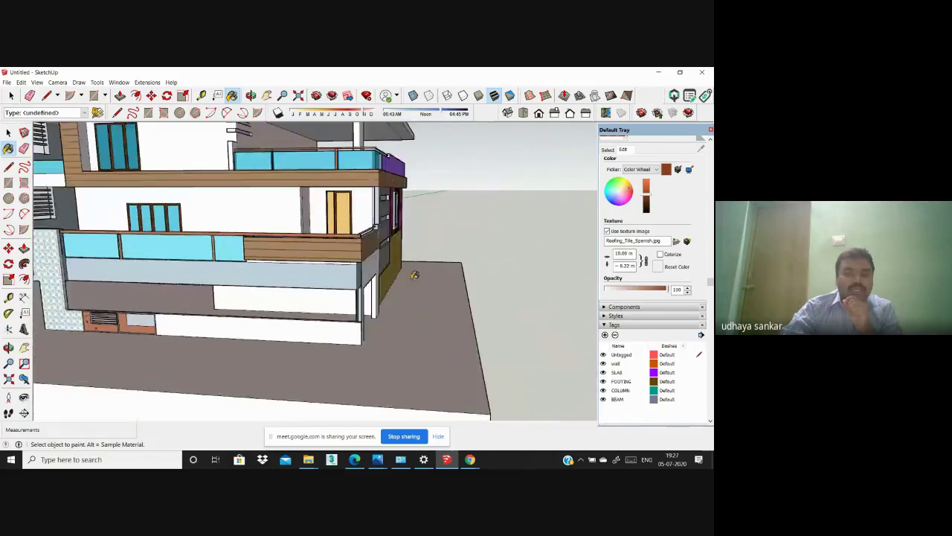
Step: Sample the pink image material from the upper side wall around the window and open it for editing
scroll(414, 276, down, 4)
scroll(458, 227, up, 6)
scroll(463, 234, down, 1)
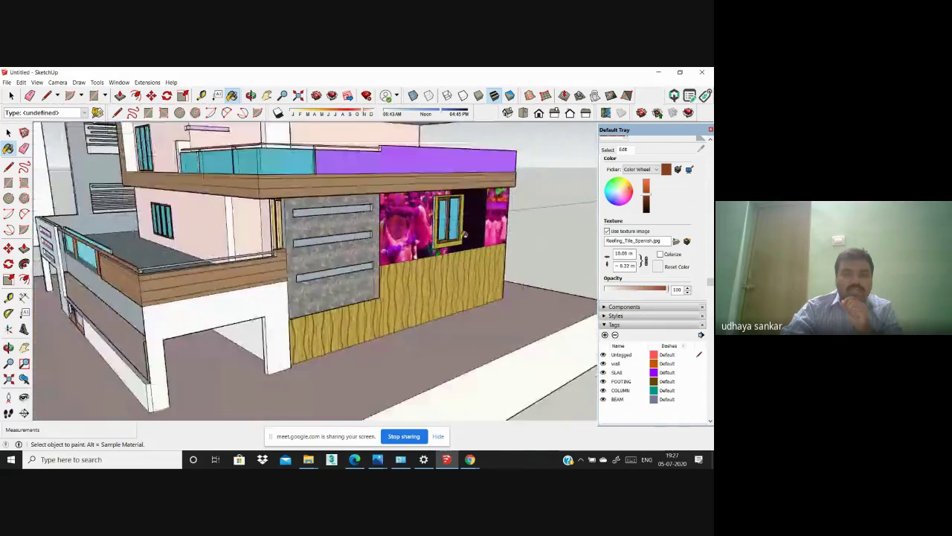
scroll(464, 234, down, 2)
click(608, 150)
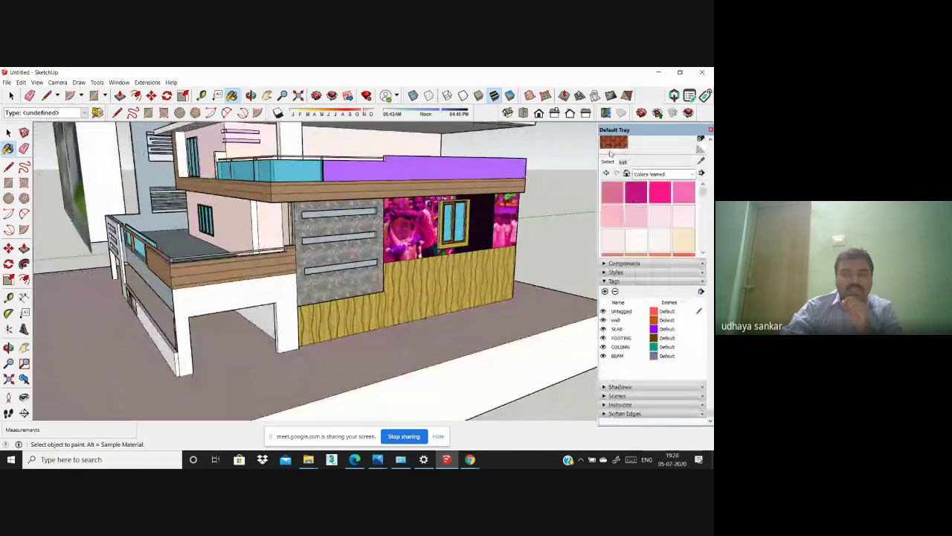
click(700, 161)
click(410, 228)
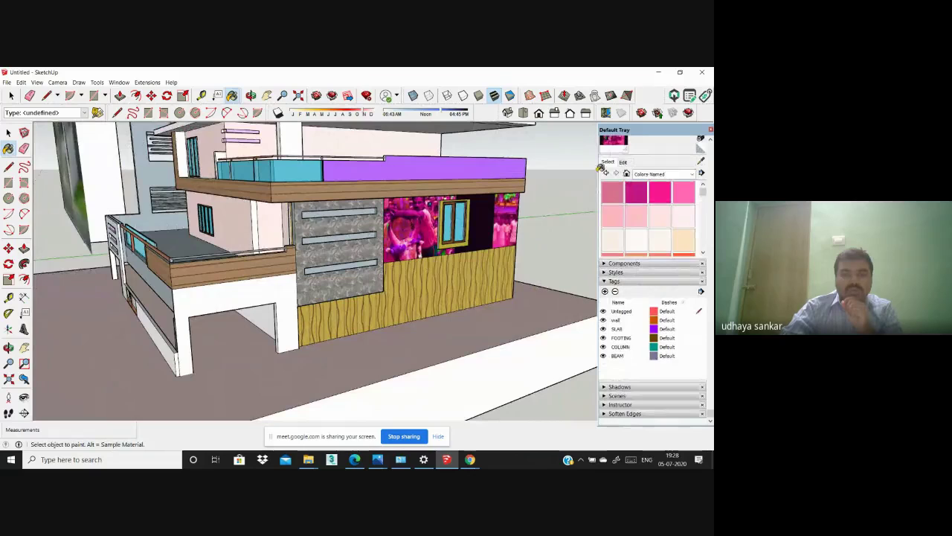
click(623, 163)
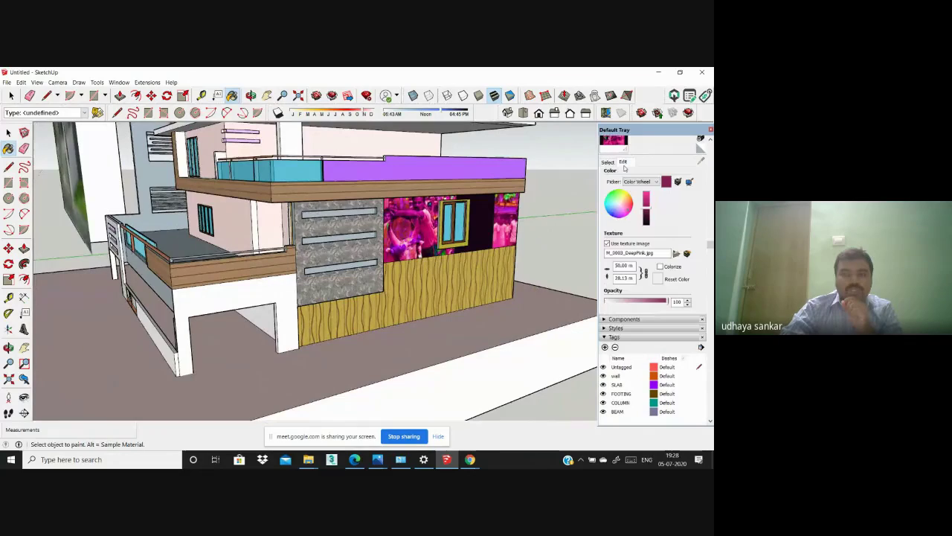
Step: Replace the upper side wall's pink texture image with Stone_Flagstone_Ashlar.jpg and inspect the stone pattern around the window
click(606, 243)
click(607, 243)
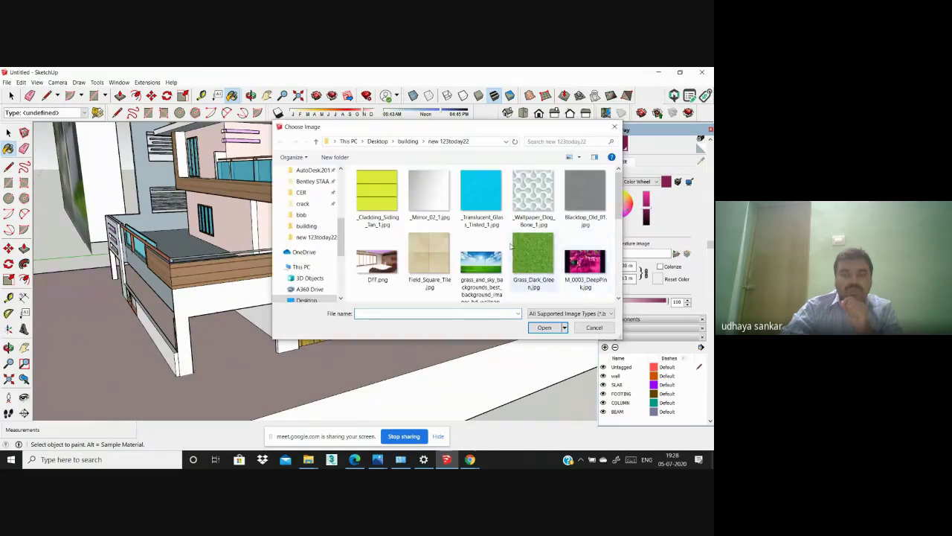
scroll(483, 248, down, 5)
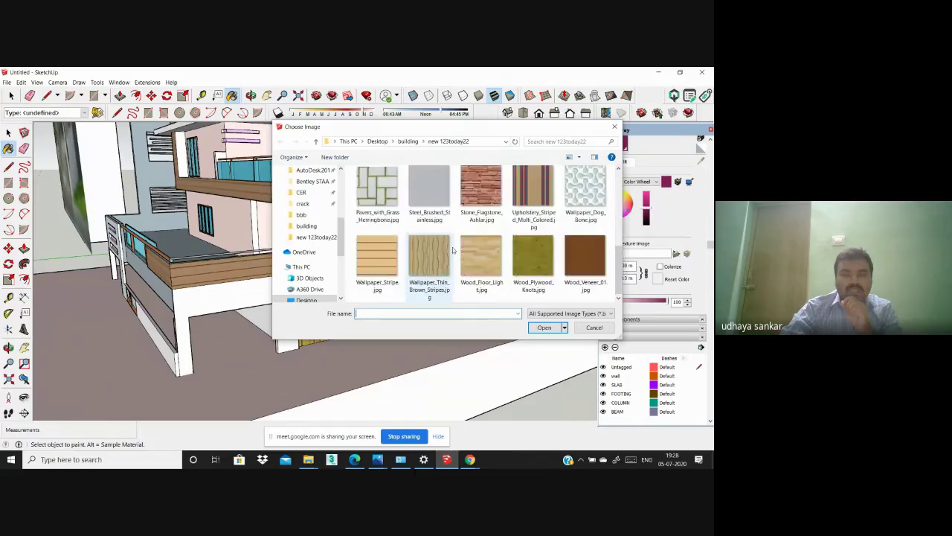
click(481, 188)
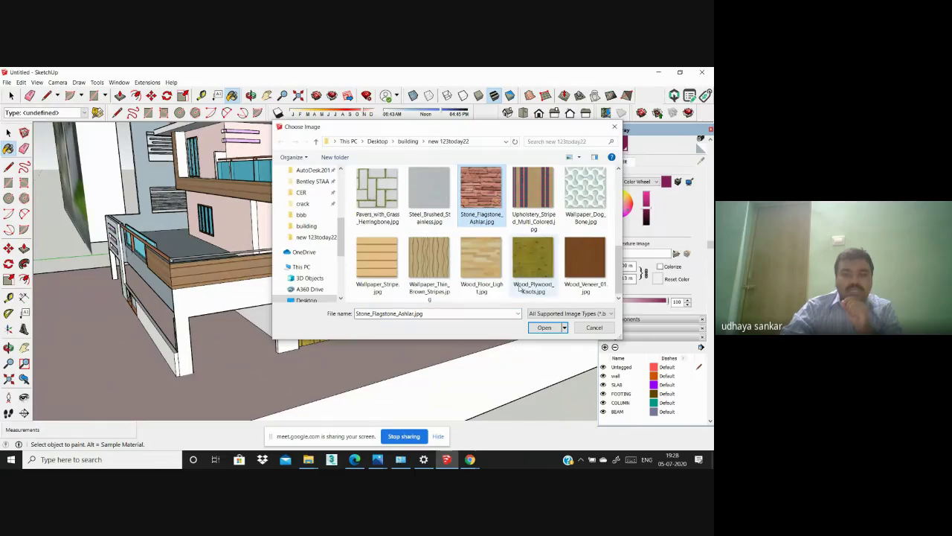
click(544, 327)
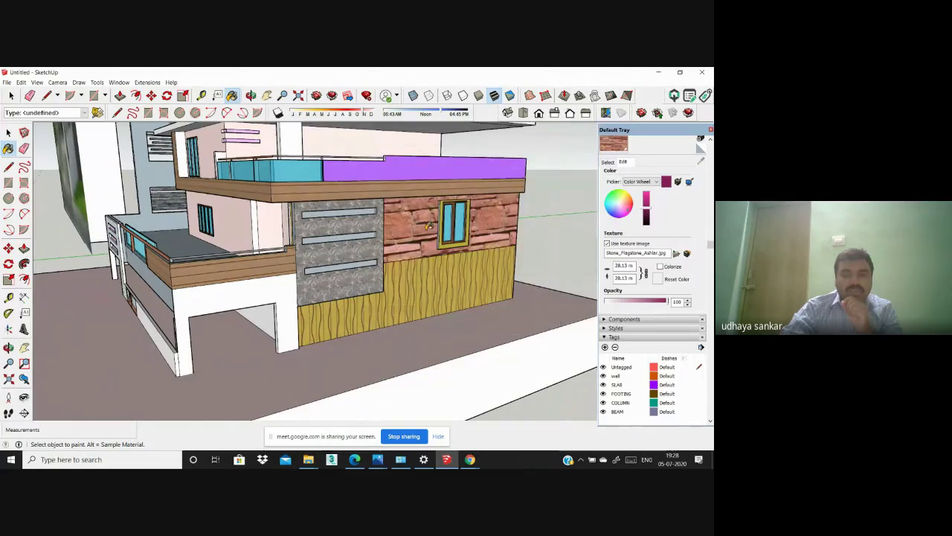
scroll(429, 227, up, 3)
scroll(428, 226, down, 4)
middle_drag(428, 226, 468, 273)
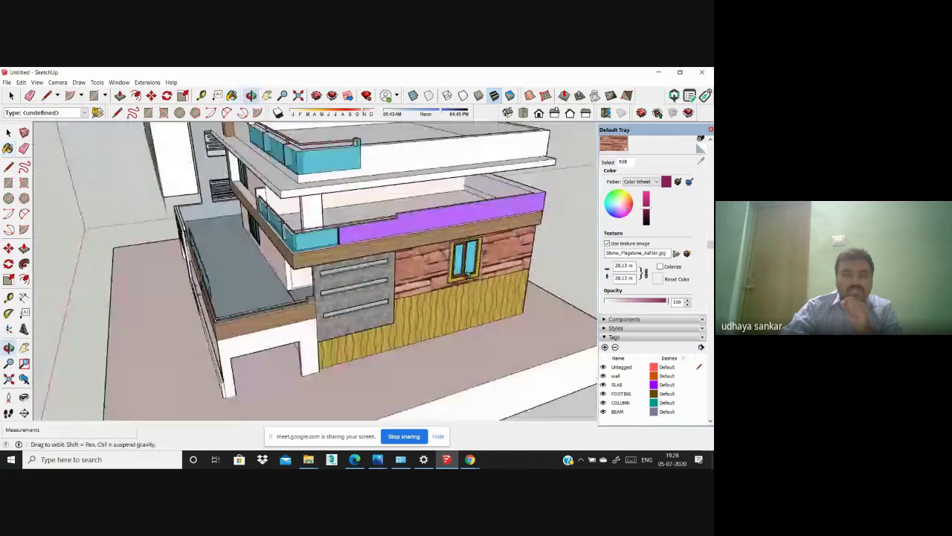
scroll(468, 272, up, 8)
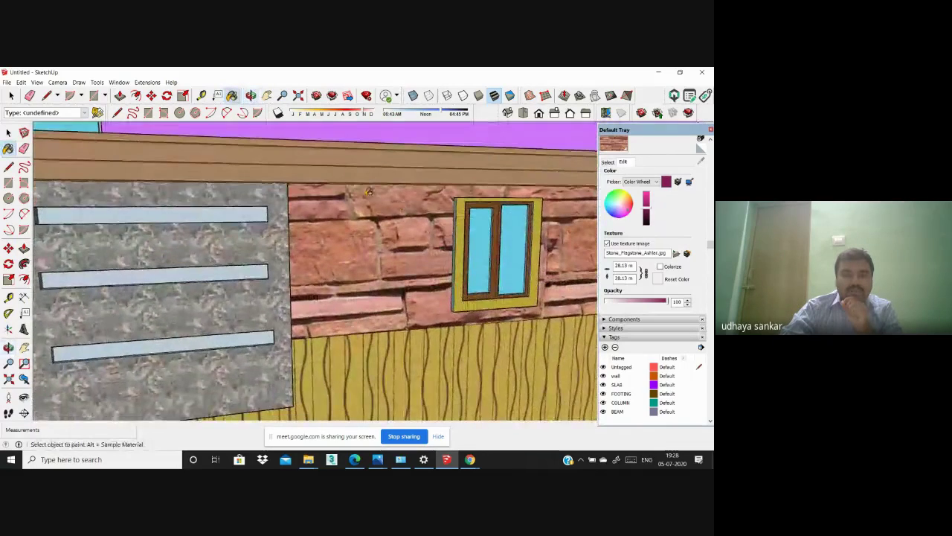
Step: Set the stone texture's width on the upper side wall to 2 m and inspect the pattern around the window
scroll(368, 192, down, 8)
middle_drag(367, 191, 406, 240)
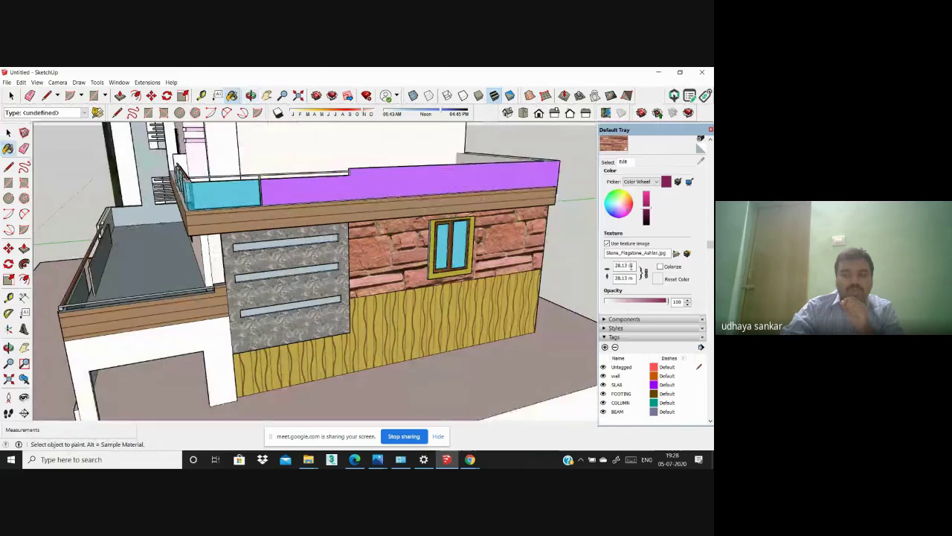
triple_click(630, 266)
text(2m)
key(Return)
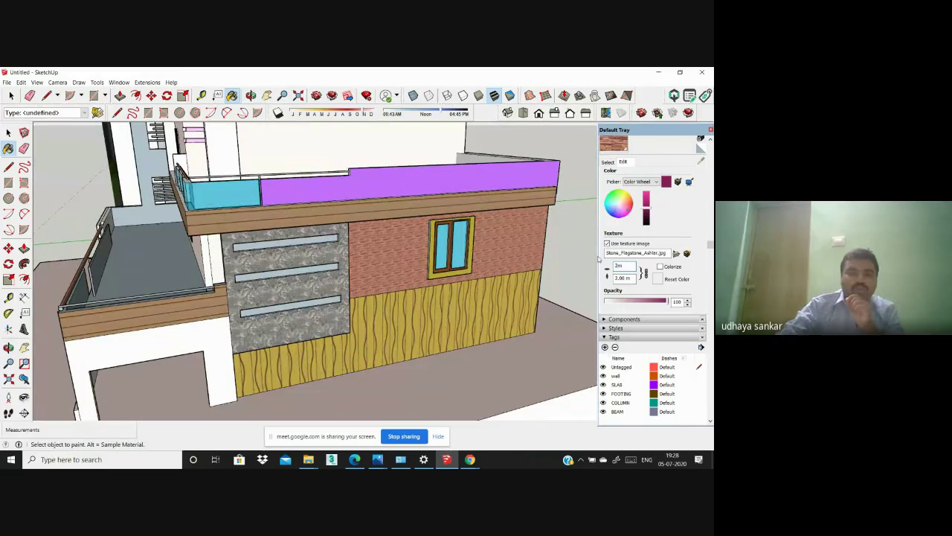
scroll(371, 305, up, 5)
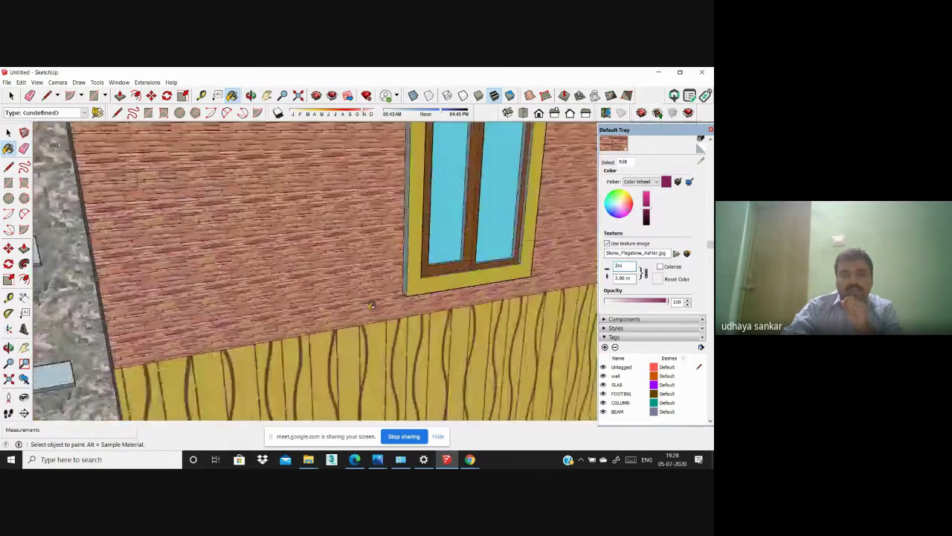
scroll(370, 305, down, 8)
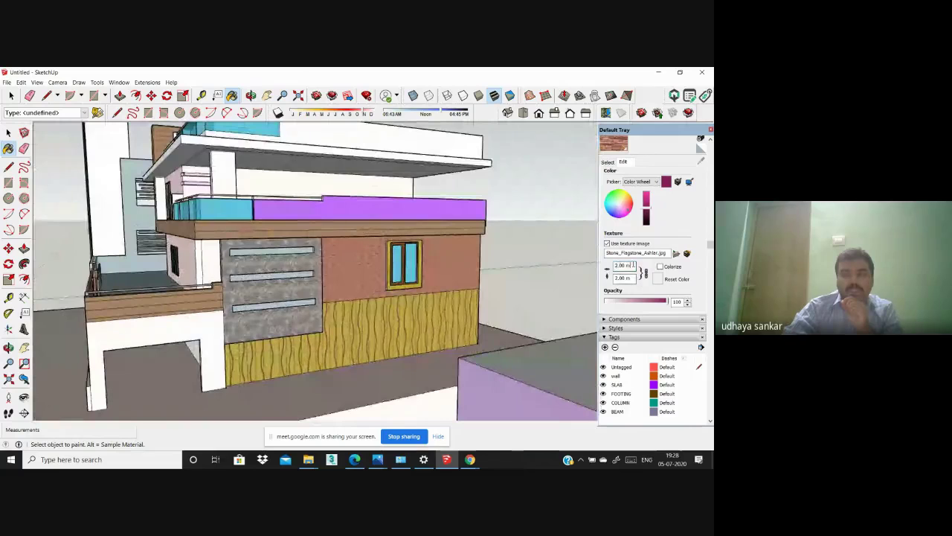
Step: Set the upper side wall's stone texture width to 10 m and check the pattern's scale against the building
triple_click(630, 265)
text(10)
key(Return)
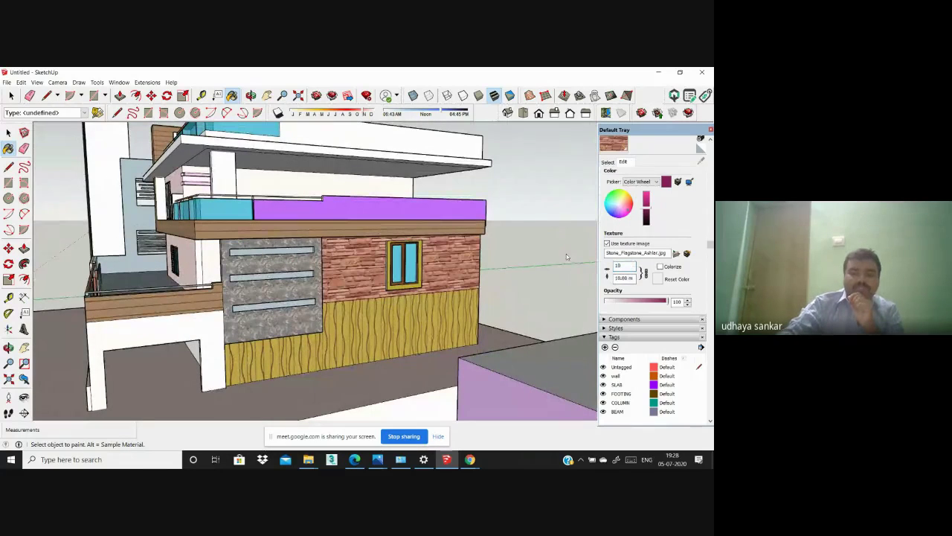
scroll(394, 260, down, 3)
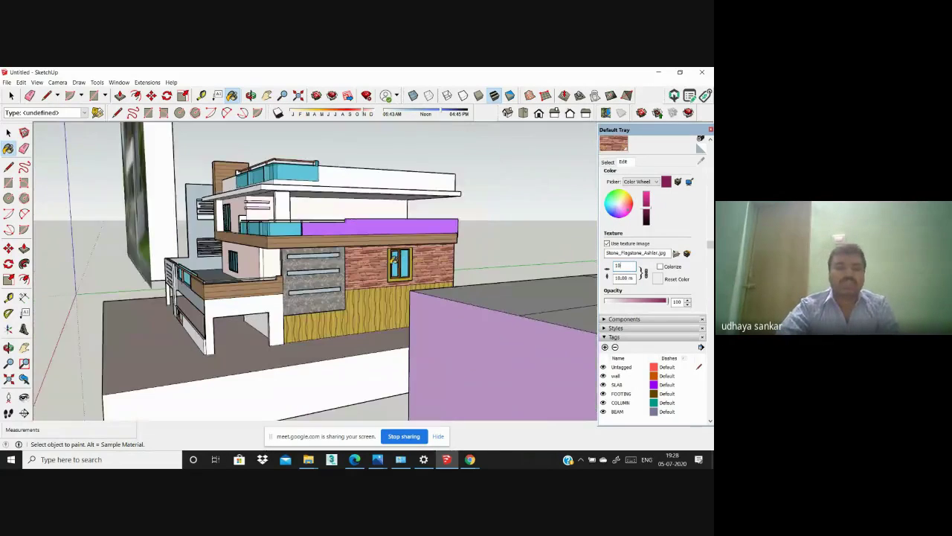
scroll(393, 257, up, 6)
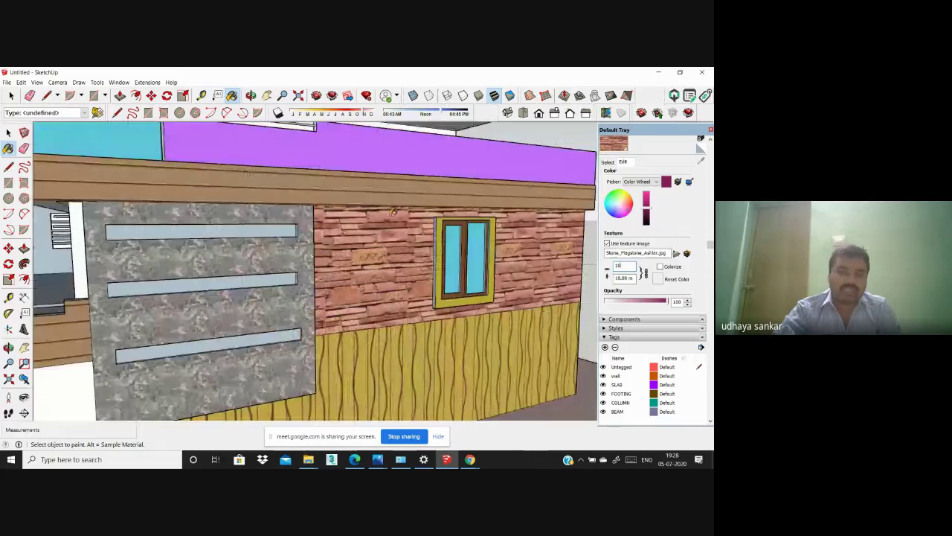
scroll(392, 212, down, 8)
mouse_move(447, 283)
middle_down()
mouse_move(537, 281)
mouse_move(389, 256)
middle_up()
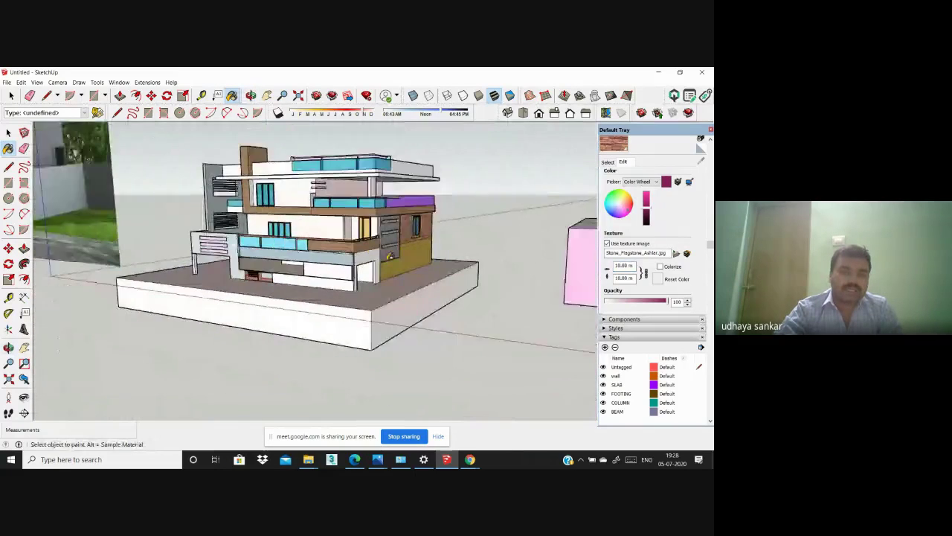
Step: Examine the whole building together with the stone material's color, texture and opacity settings
scroll(398, 239, down, 5)
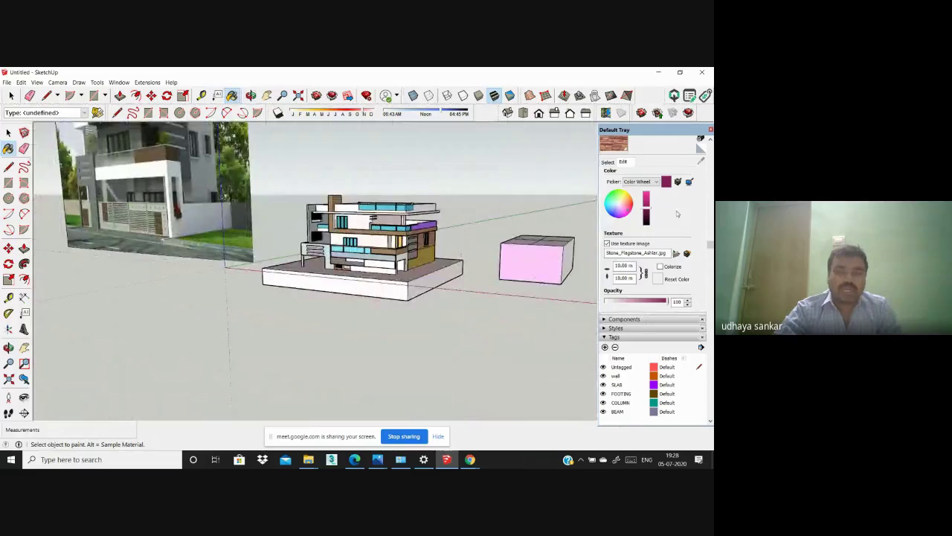
scroll(638, 171, up, 1)
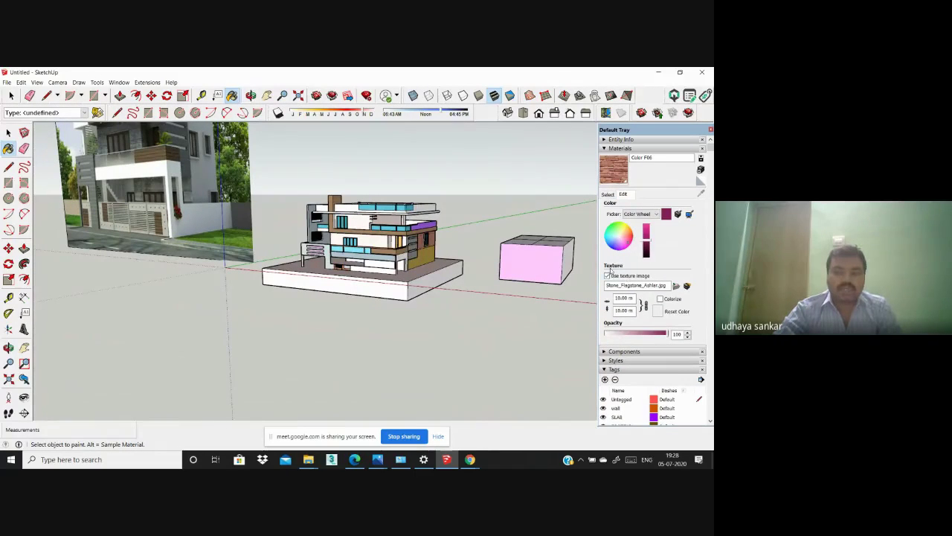
scroll(638, 281, down, 1)
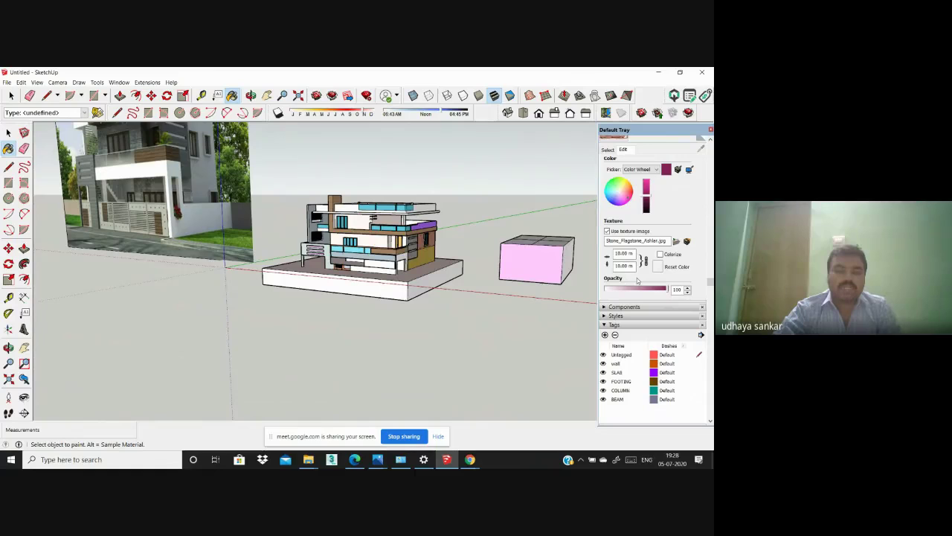
scroll(638, 281, up, 1)
scroll(405, 240, up, 2)
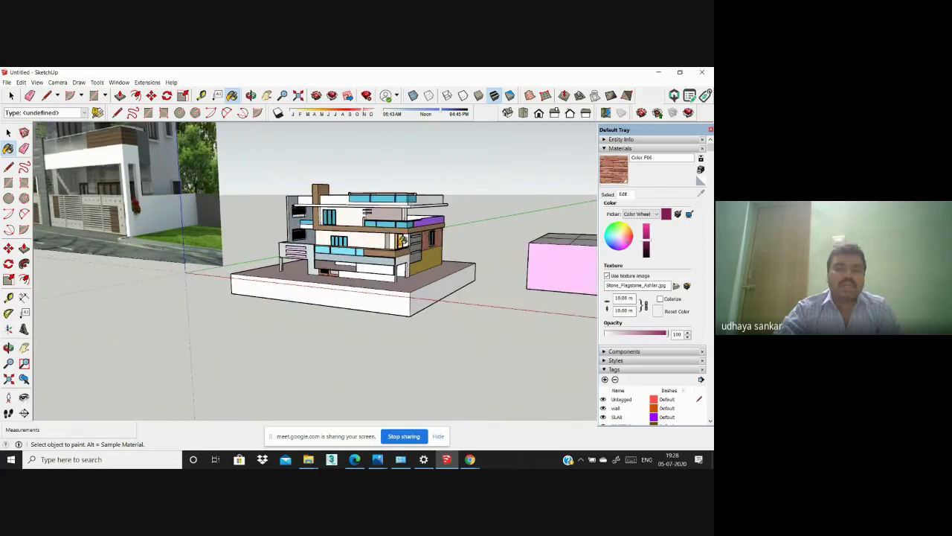
scroll(401, 239, up, 5)
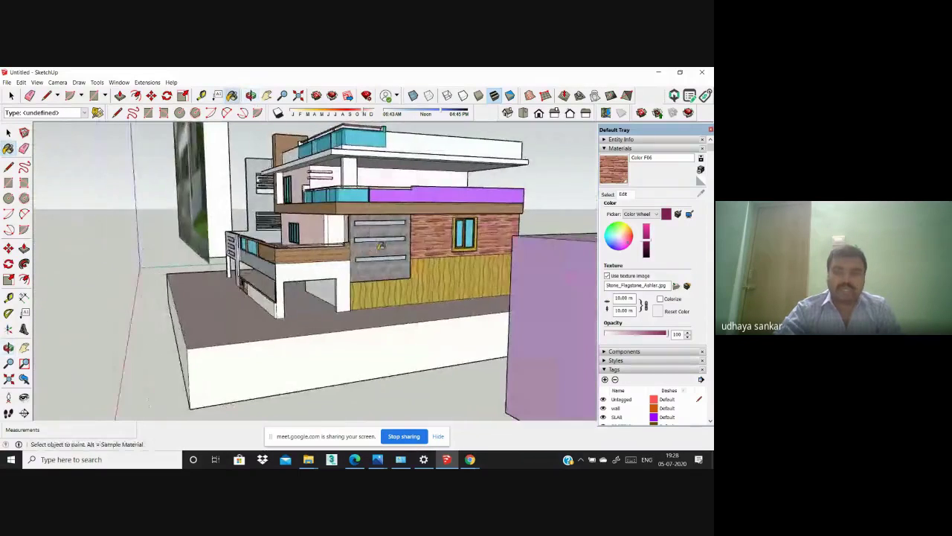
scroll(459, 240, down, 4)
middle_drag(459, 240, 605, 260)
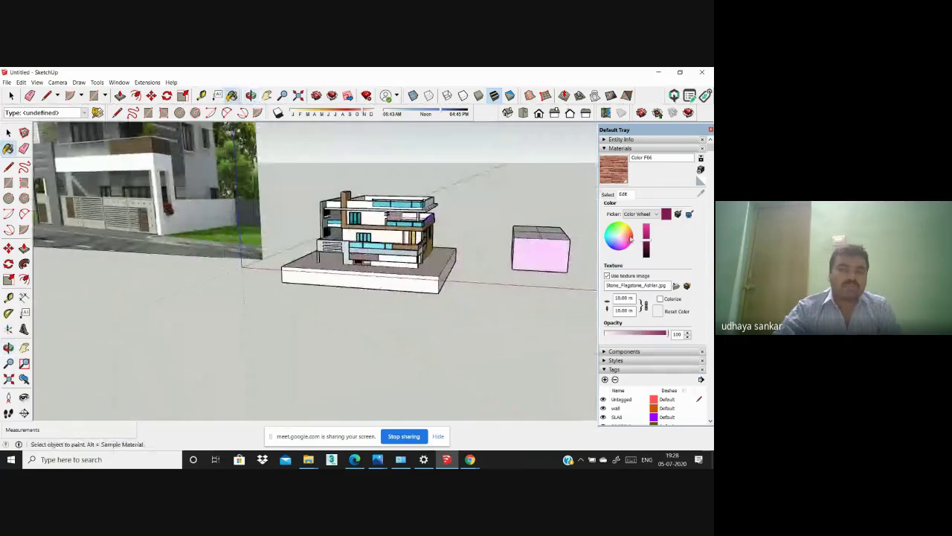
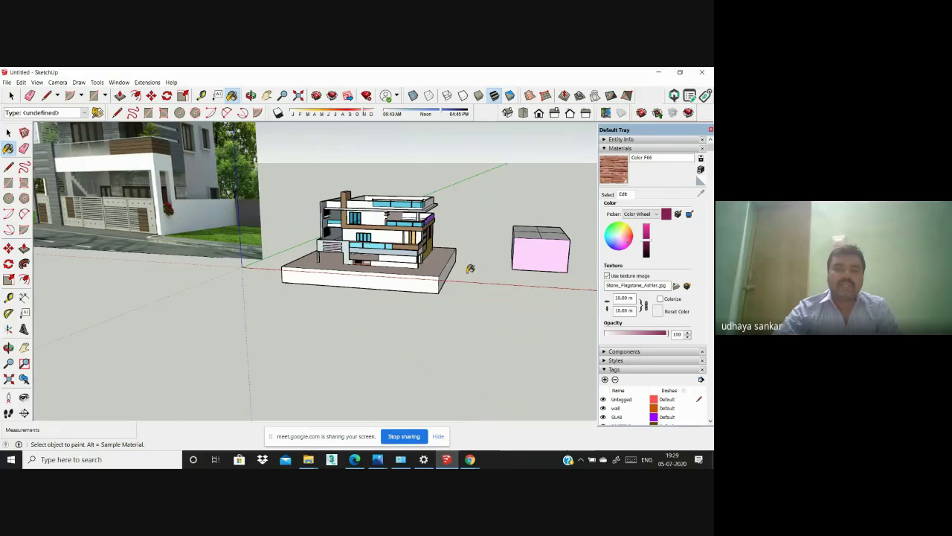
scroll(470, 268, up, 5)
middle_drag(476, 296, 374, 316)
scroll(374, 317, down, 4)
scroll(374, 317, up, 2)
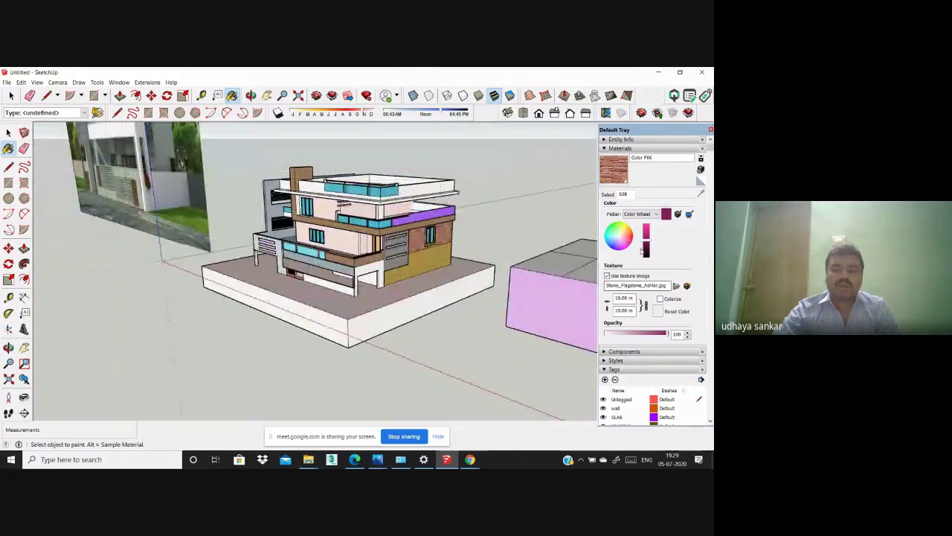
click(619, 277)
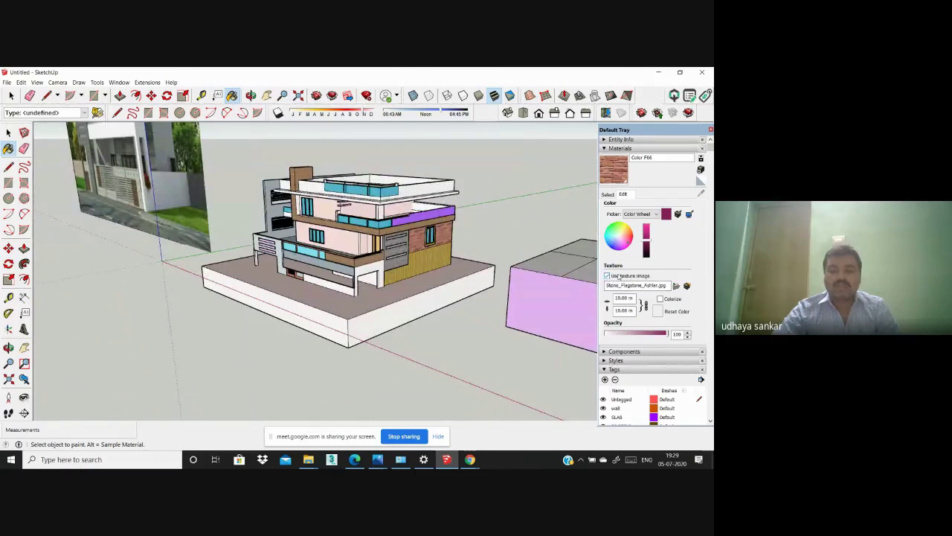
scroll(631, 293, down, 2)
scroll(627, 282, up, 2)
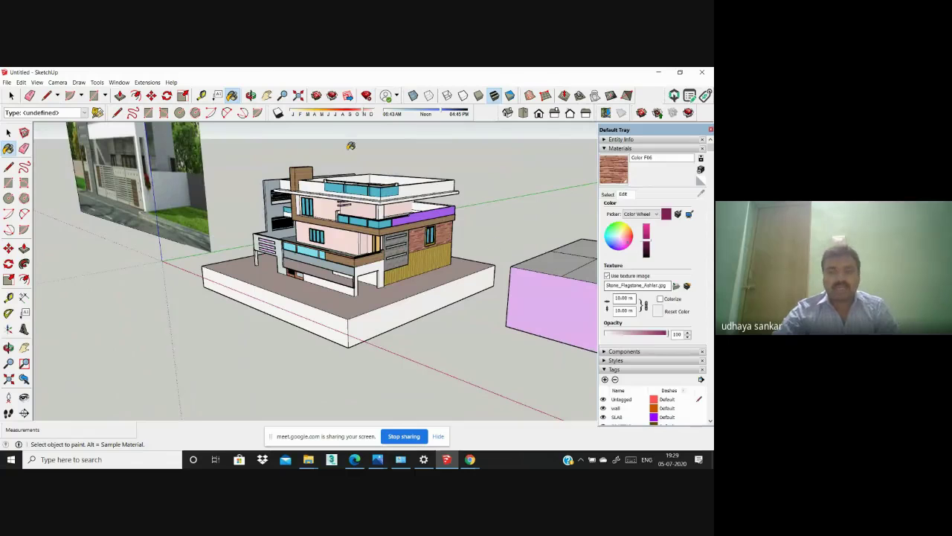
scroll(351, 146, down, 4)
mouse_move(351, 146)
middle_down()
mouse_move(491, 257)
mouse_move(536, 260)
mouse_move(413, 233)
middle_up()
scroll(386, 227, up, 2)
scroll(387, 227, down, 3)
scroll(357, 219, up, 6)
middle_drag(357, 221, 419, 284)
scroll(436, 297, down, 3)
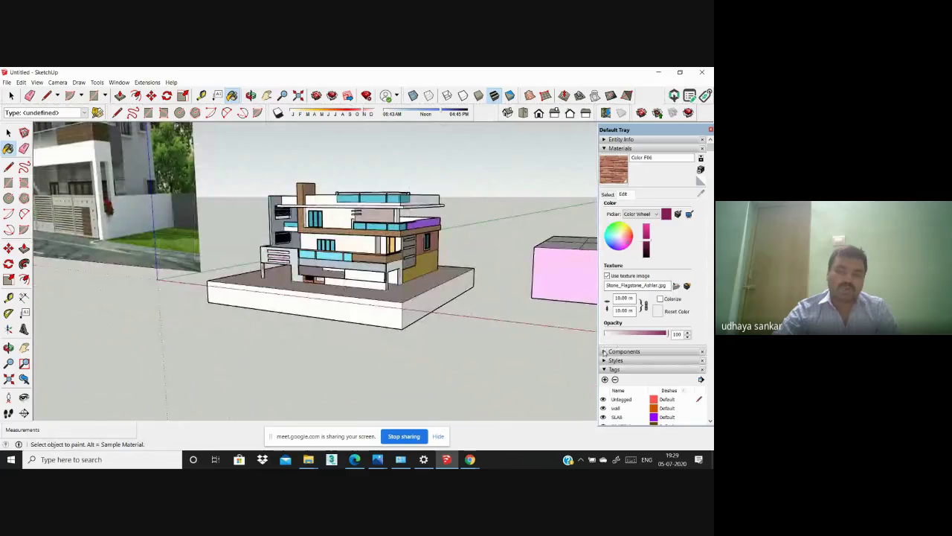
Step: Expand the Components browser so that ready-made models can be chosen
click(604, 351)
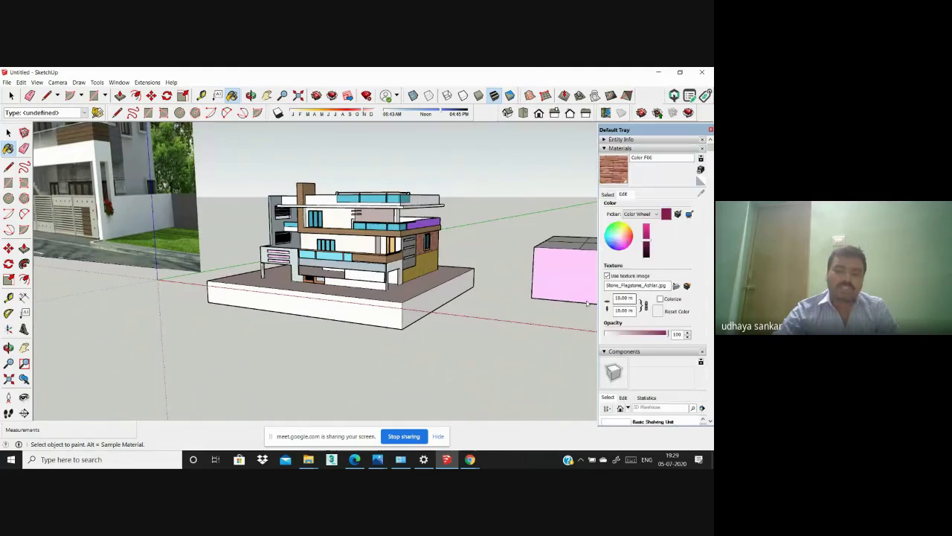
scroll(330, 253, down, 2)
scroll(329, 253, up, 3)
scroll(329, 253, down, 1)
middle_drag(330, 253, 345, 260)
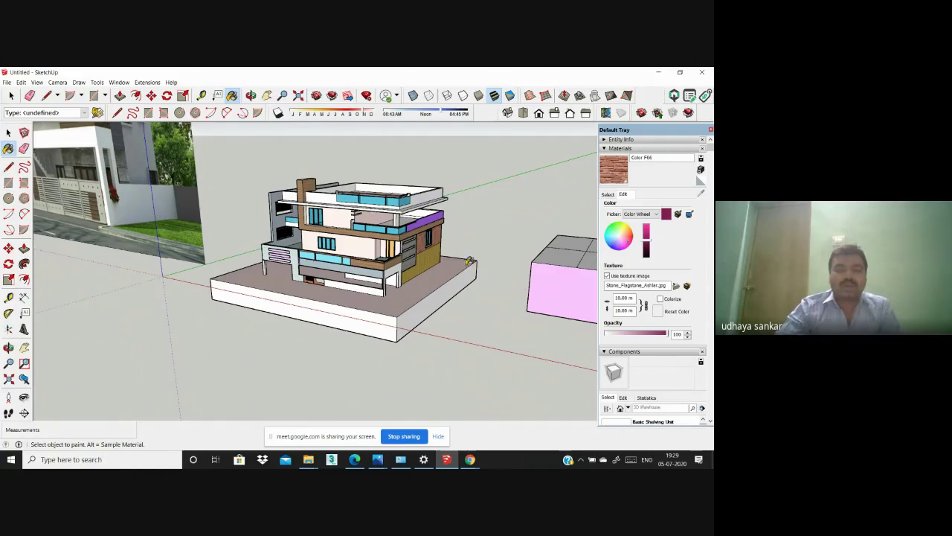
scroll(447, 279, up, 3)
scroll(417, 301, down, 5)
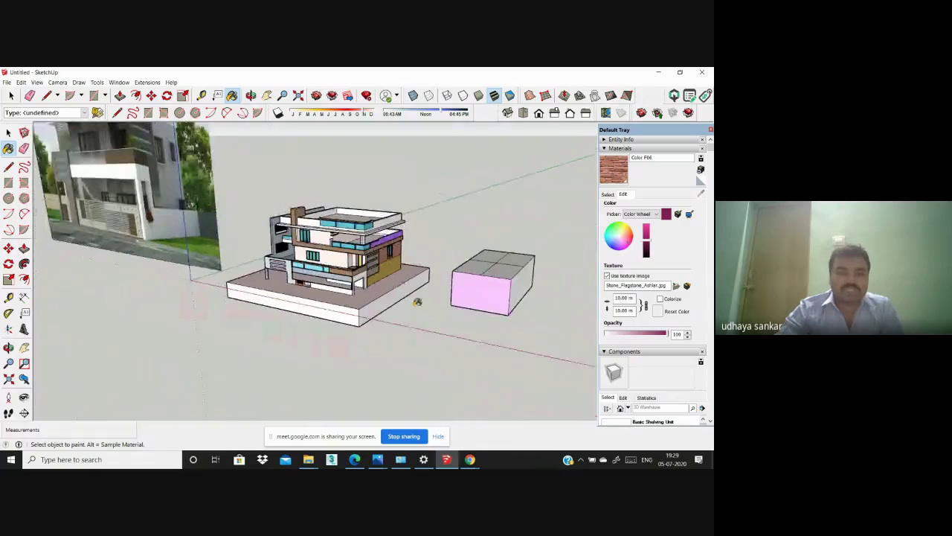
scroll(417, 301, down, 3)
scroll(365, 279, up, 4)
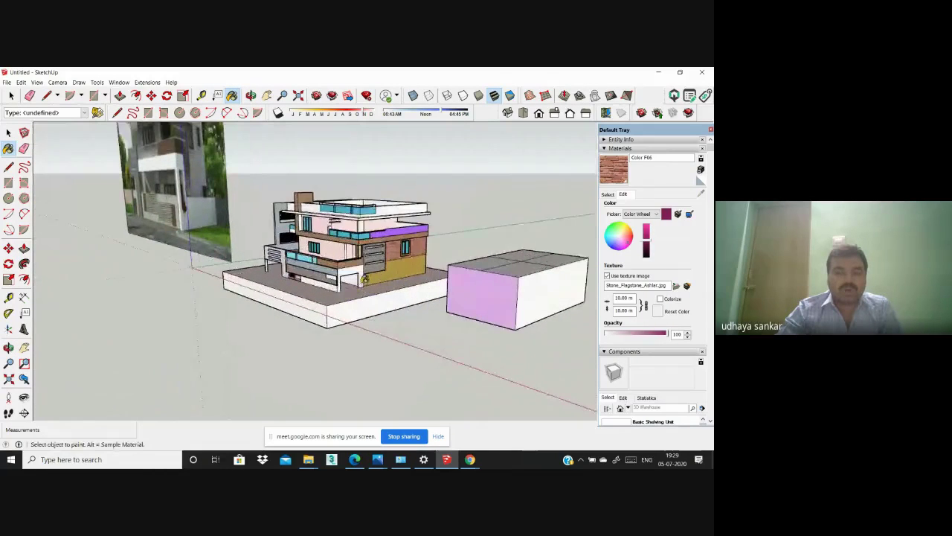
scroll(365, 279, up, 2)
scroll(365, 290, down, 4)
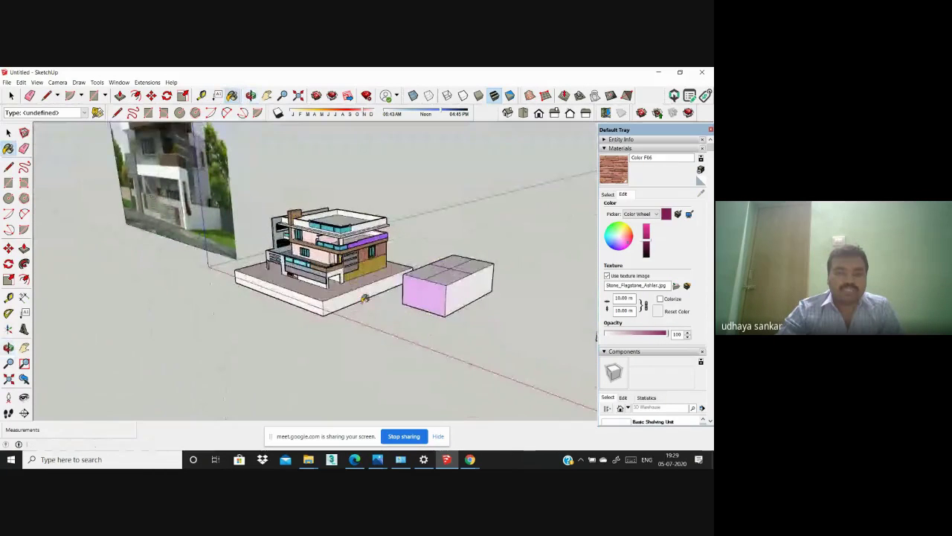
scroll(364, 298, up, 3)
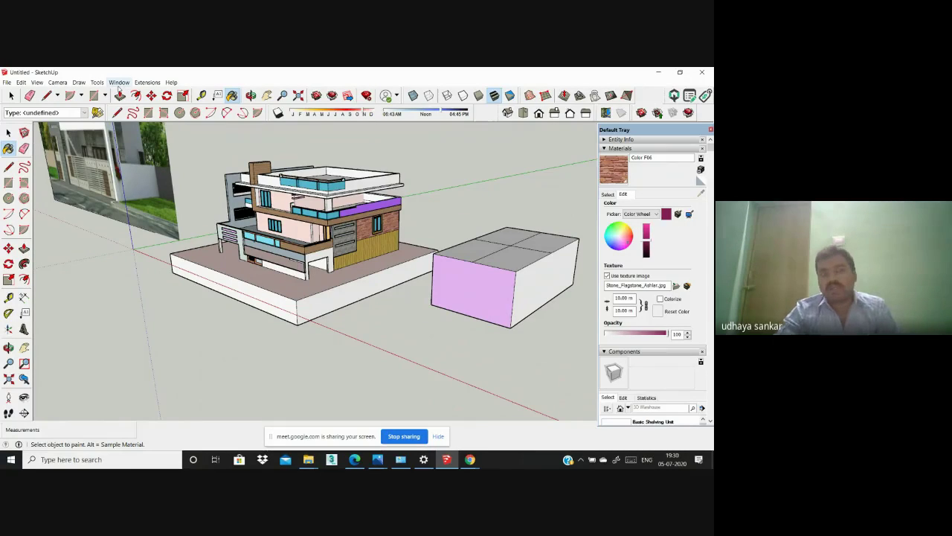
Step: Open 3D Warehouse and browse the featured models and brands on its home page
click(118, 84)
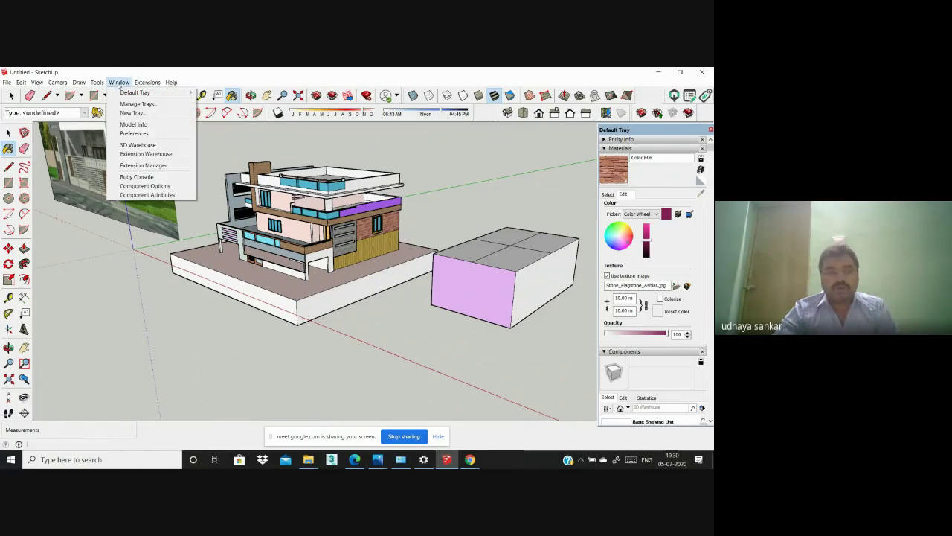
click(149, 148)
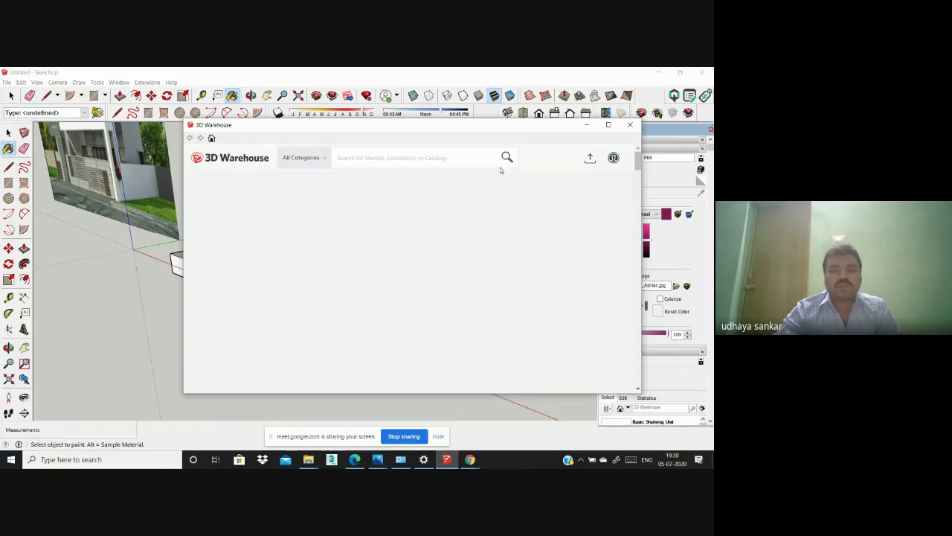
scroll(379, 294, down, 2)
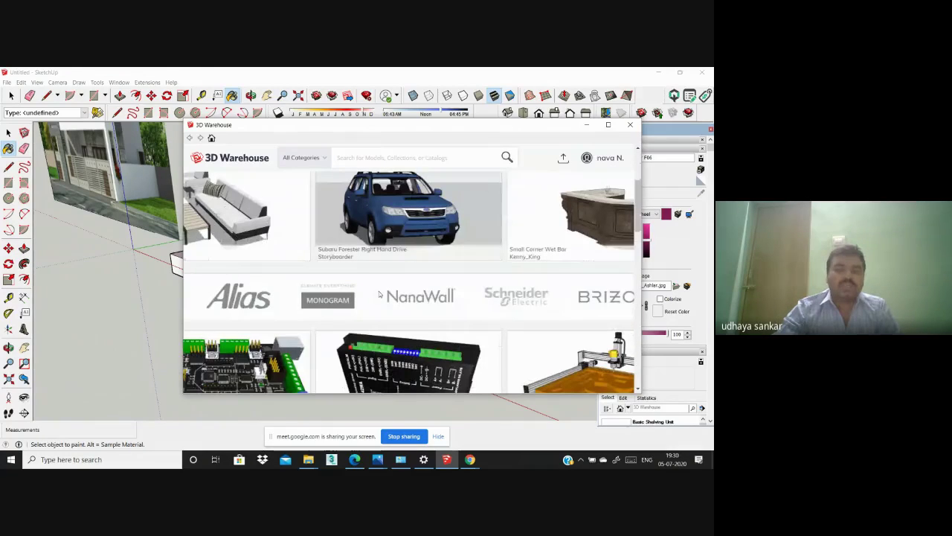
Step: Browse the featured models and collections on the 3D Warehouse home page
scroll(380, 295, down, 2)
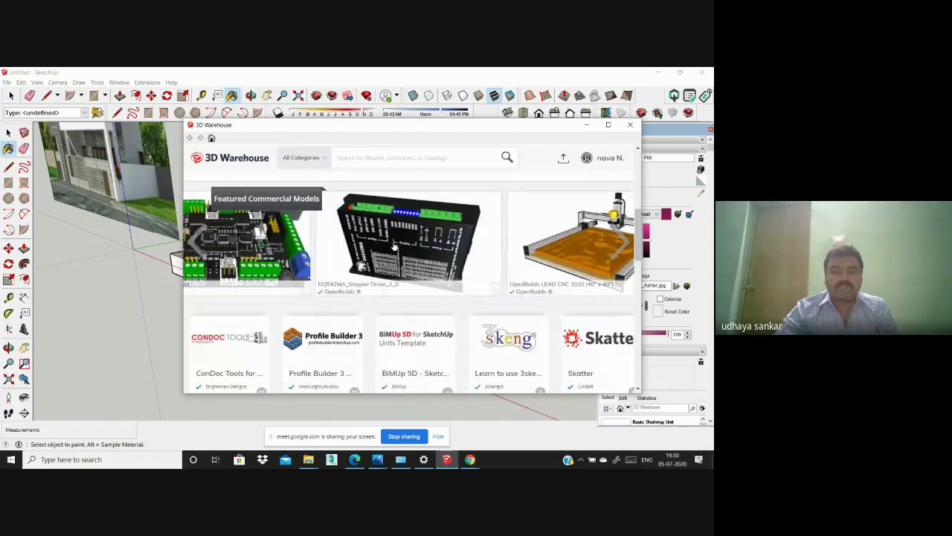
scroll(380, 243, up, 3)
scroll(395, 244, down, 1)
scroll(394, 246, up, 1)
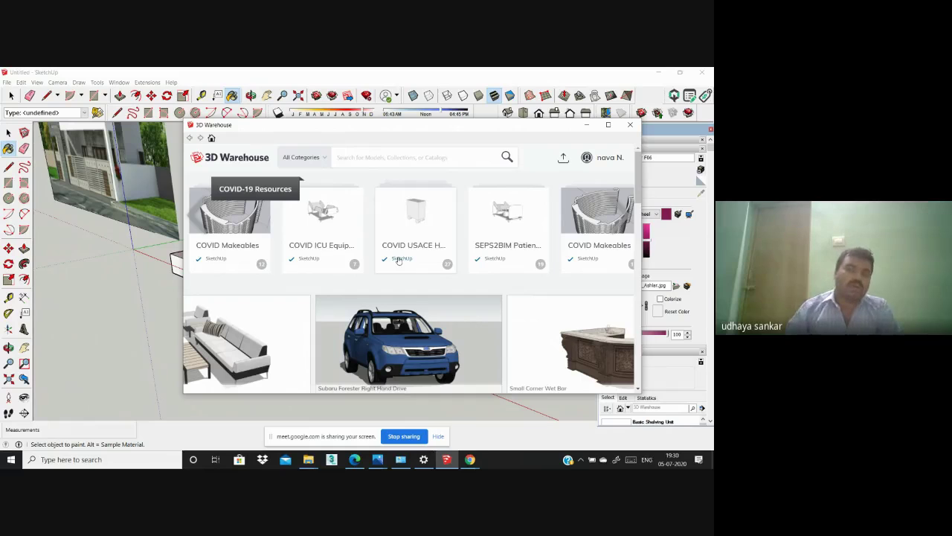
scroll(547, 295, down, 5)
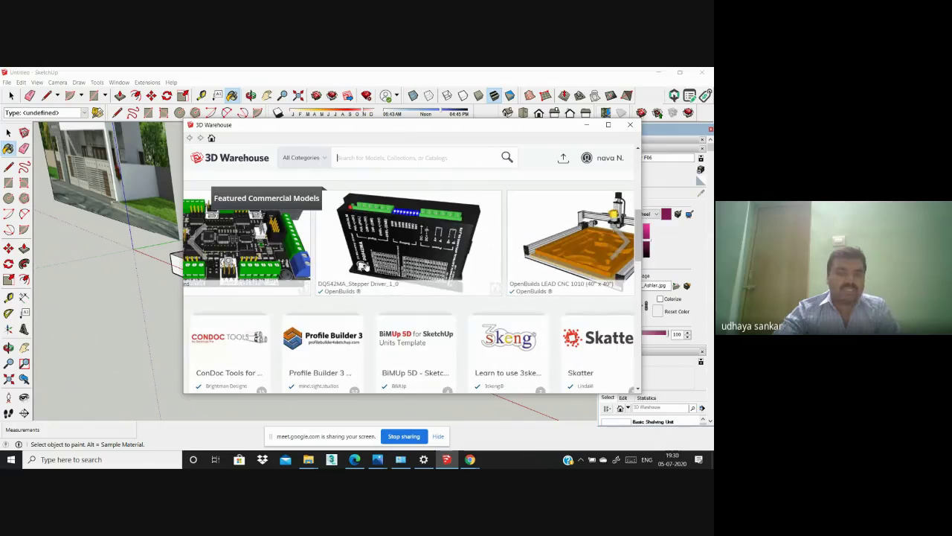
scroll(365, 267, up, 4)
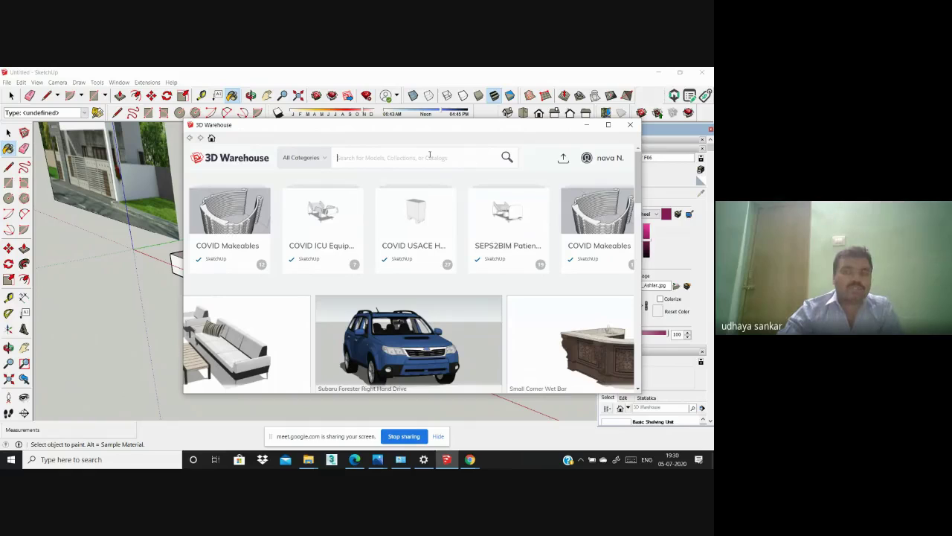
Step: Filter the 3D Warehouse to the Interior Design category and show its collections
click(325, 159)
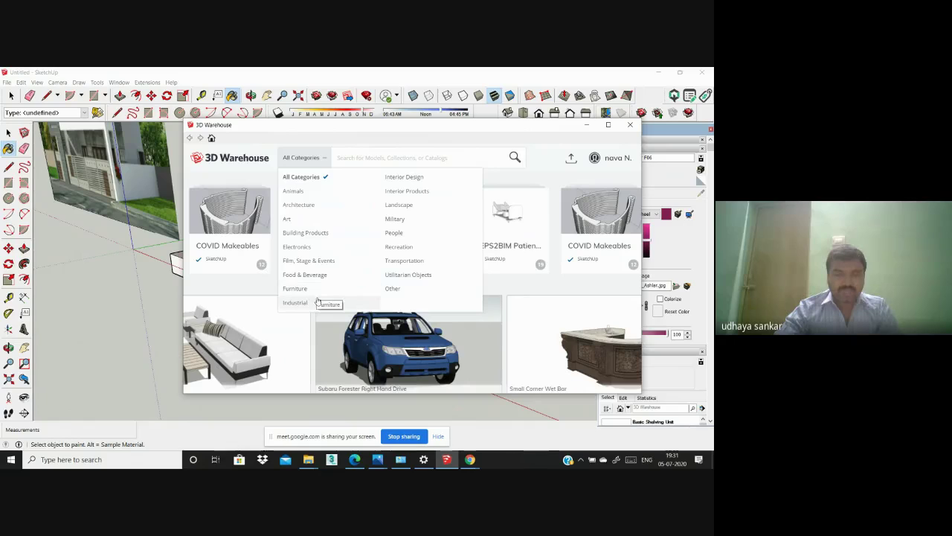
click(413, 178)
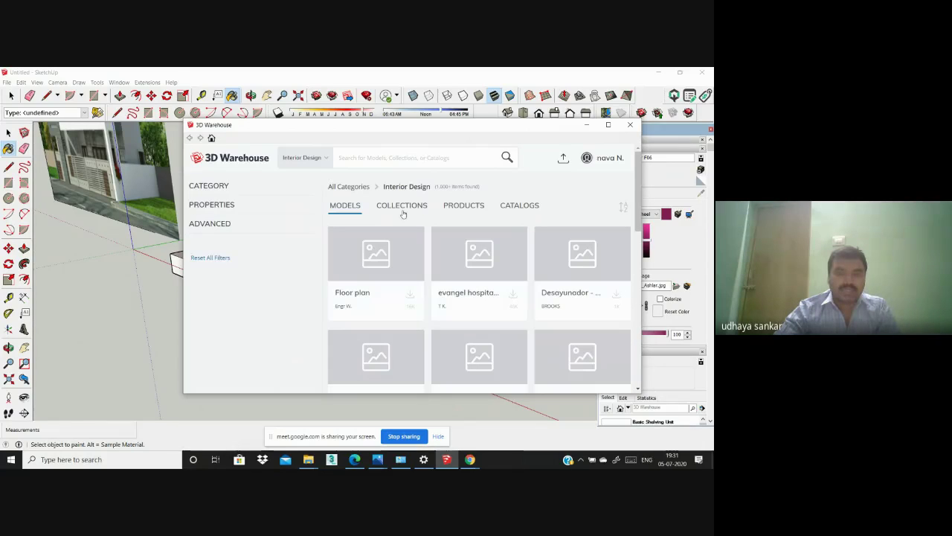
click(402, 208)
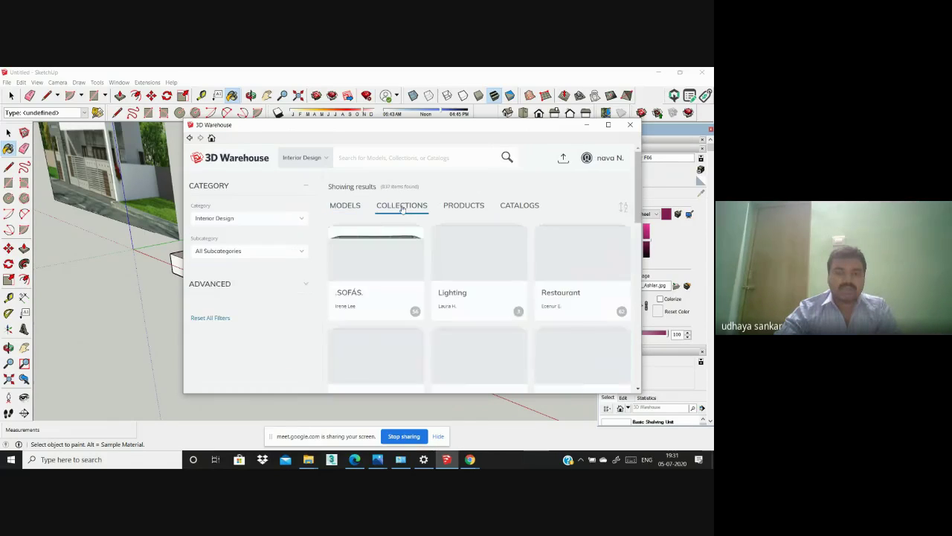
Step: Look through the Interior Design collections for the kinds of furniture, lighting and decor models on offer
scroll(593, 279, down, 2)
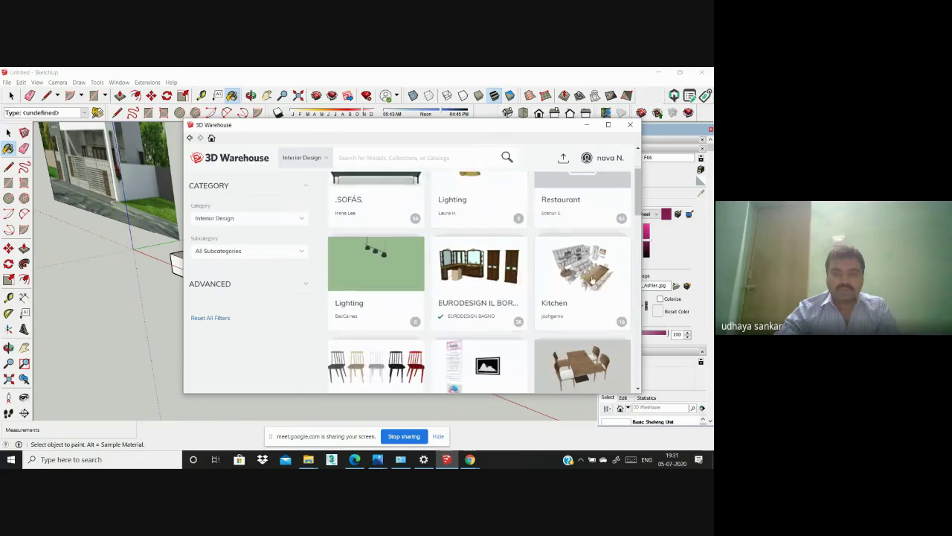
scroll(593, 279, down, 3)
scroll(492, 305, down, 2)
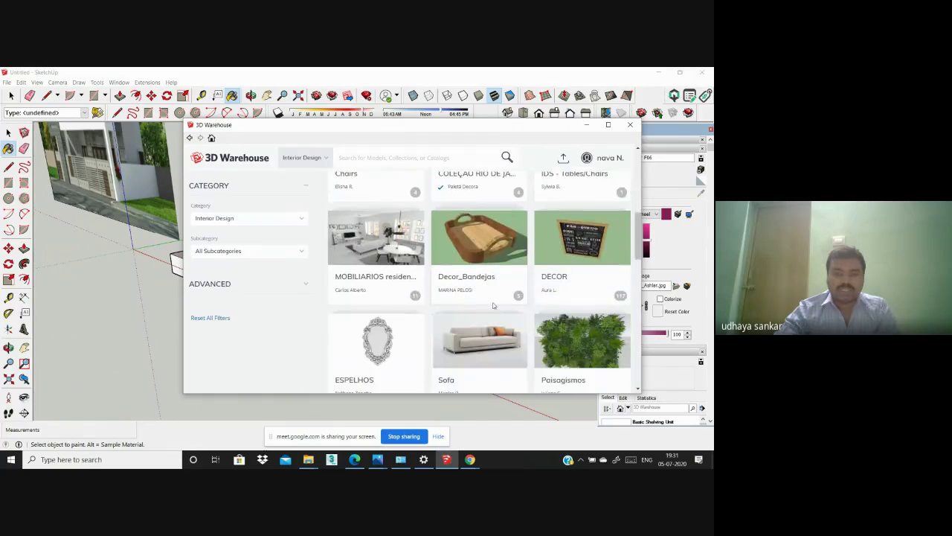
scroll(492, 305, down, 3)
scroll(492, 306, down, 2)
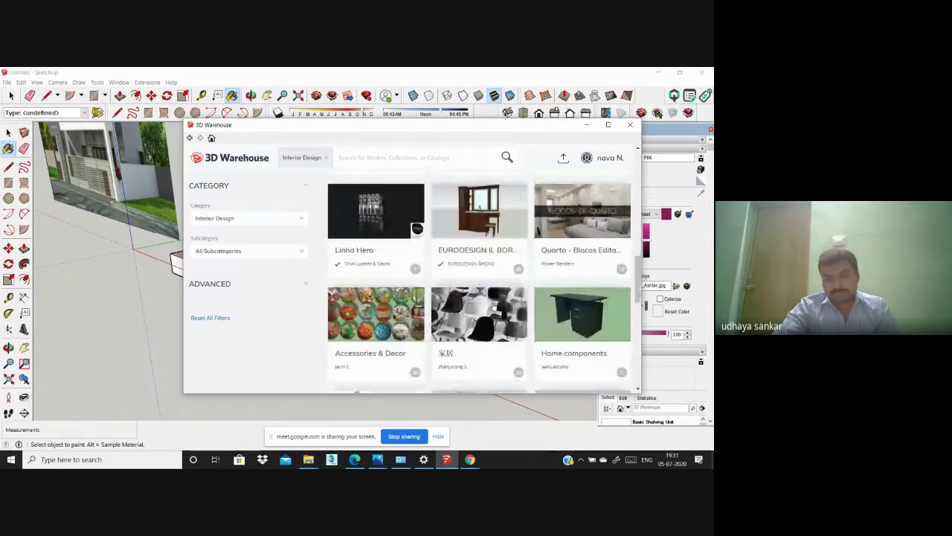
scroll(493, 305, down, 4)
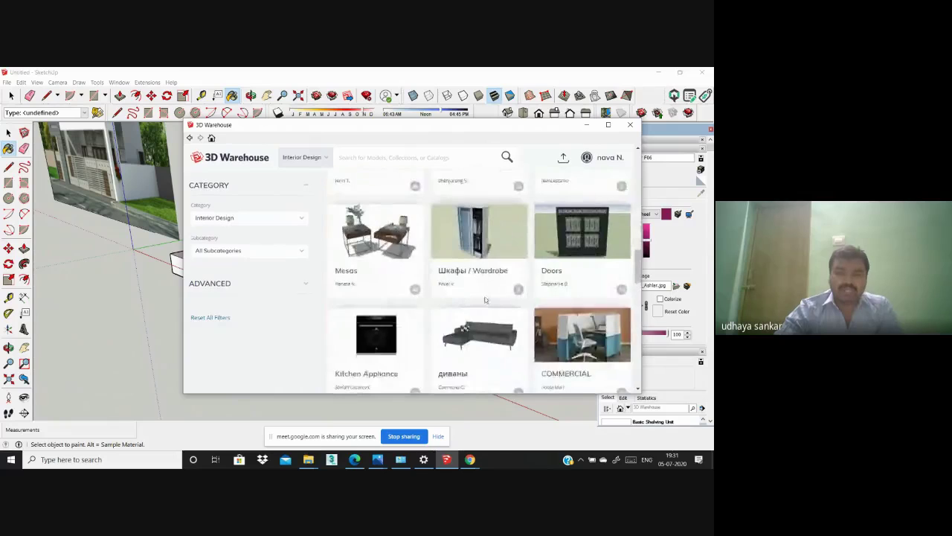
scroll(484, 300, down, 3)
scroll(488, 301, down, 2)
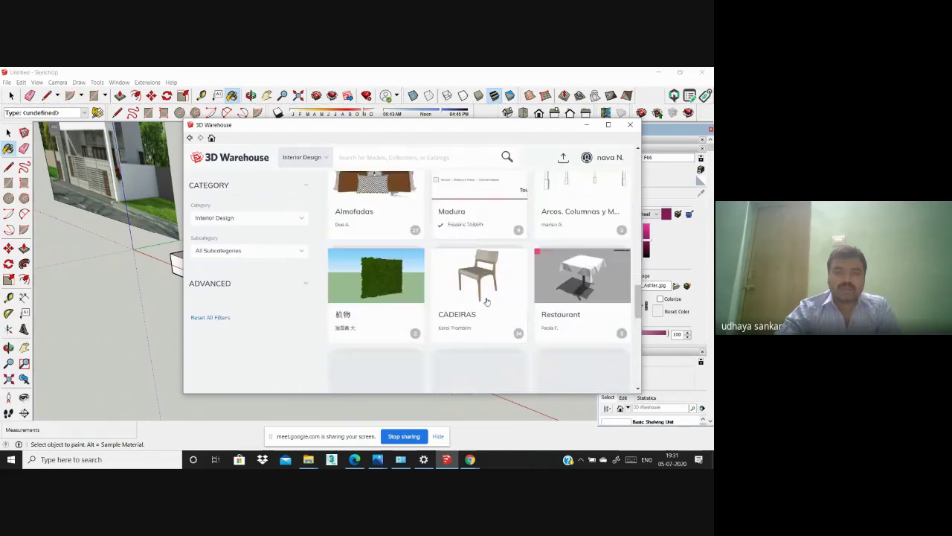
scroll(487, 301, down, 4)
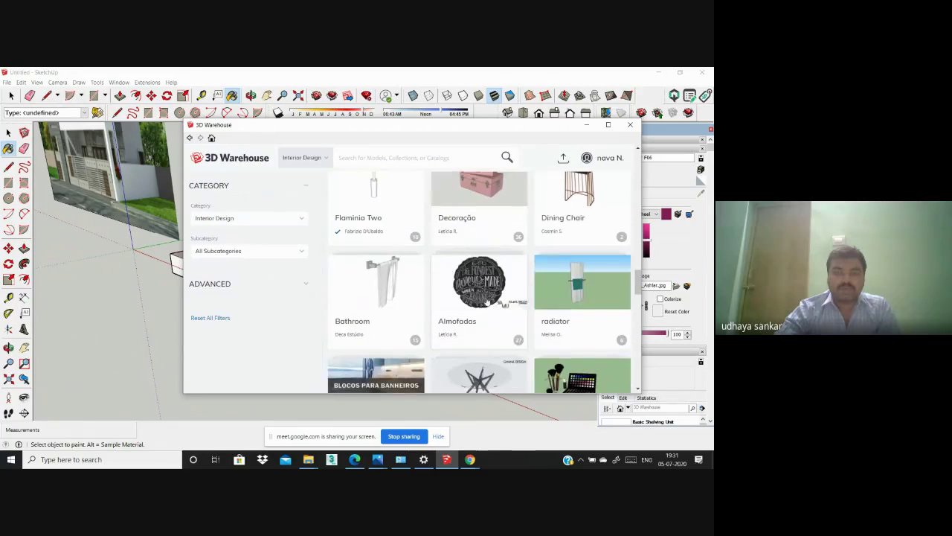
scroll(476, 294, up, 15)
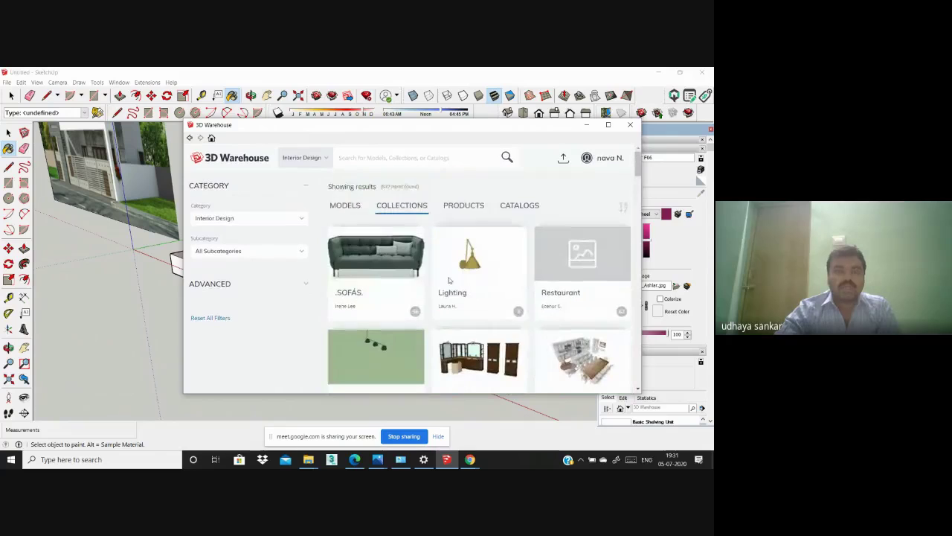
Step: Reset the category to All Categories, search for "car" and maximize the 3D Warehouse window
click(303, 157)
click(353, 169)
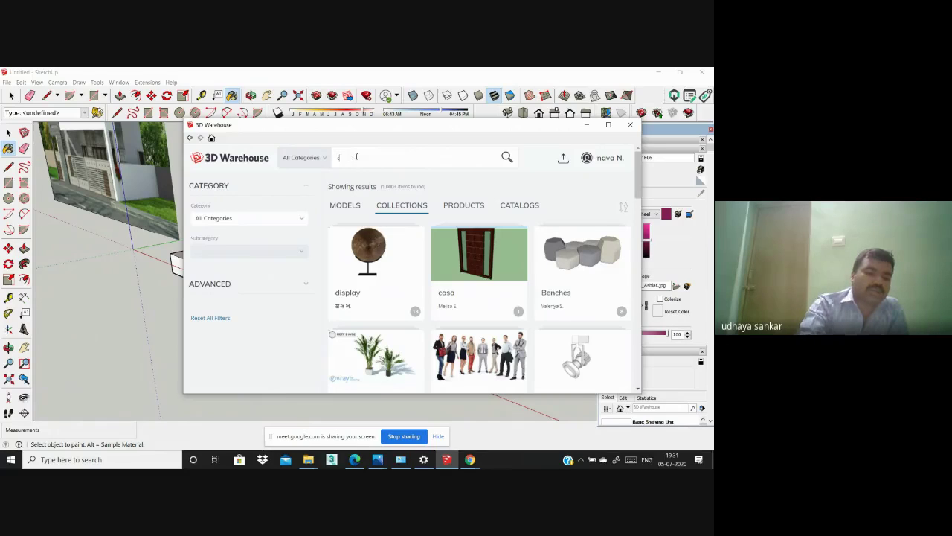
text(ar)
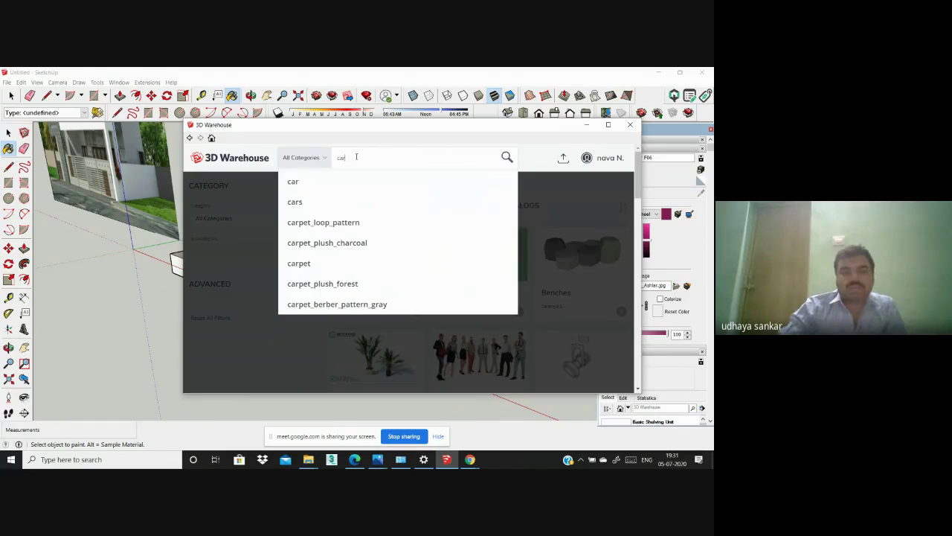
click(304, 187)
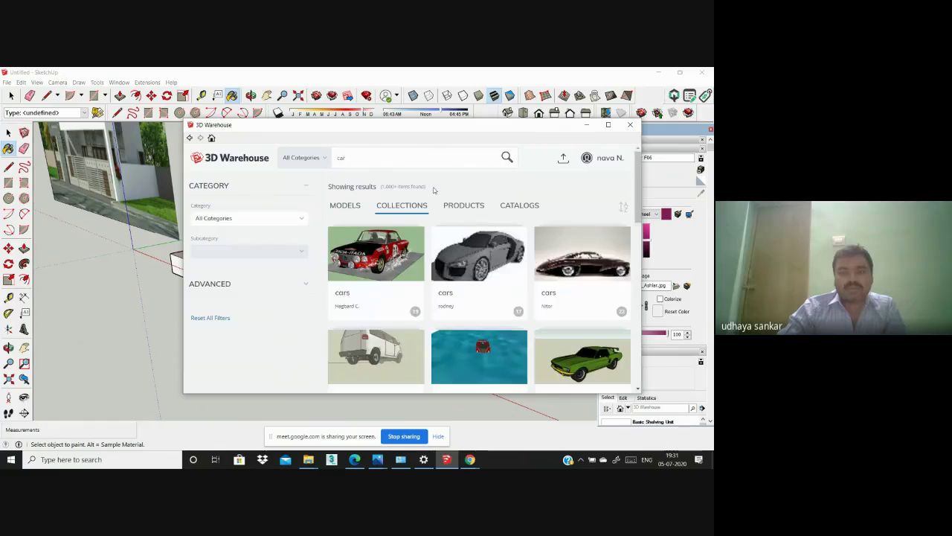
click(608, 124)
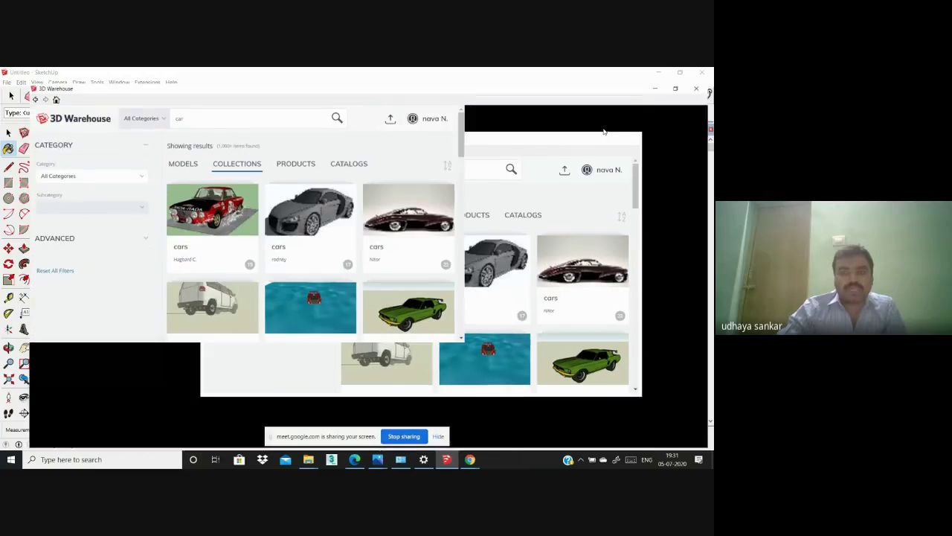
Step: Load the Improved Opel Vectra 1.6 from the silver sedan's "car" collection directly into the model and place it in front of the house
scroll(365, 295, down, 5)
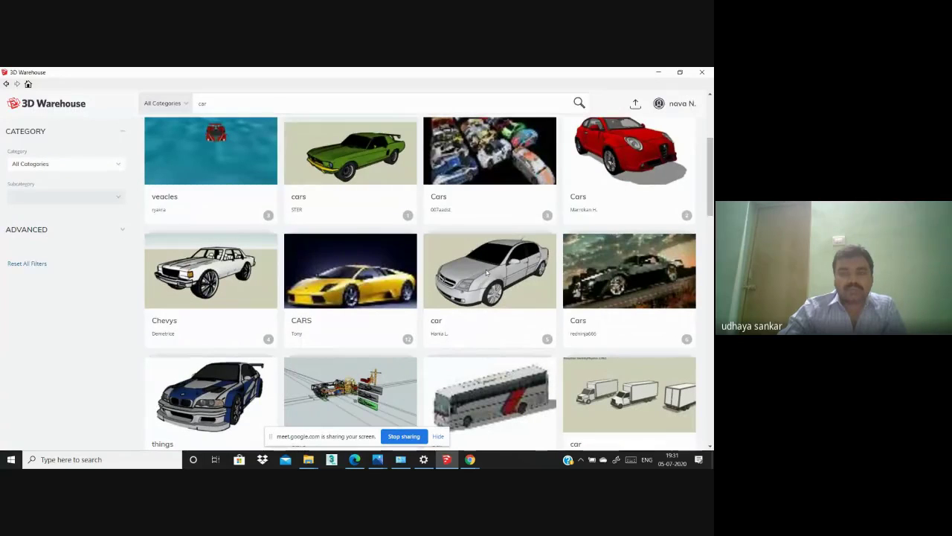
click(490, 289)
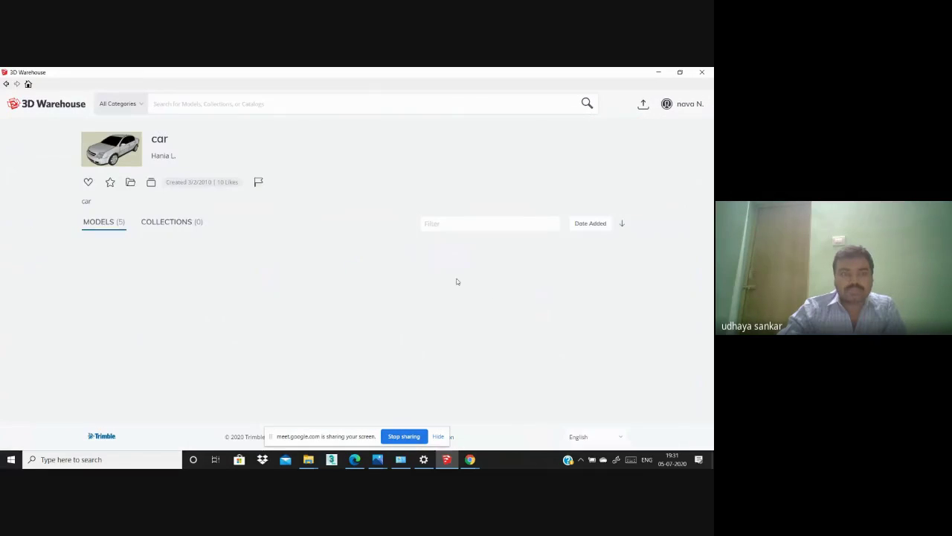
scroll(301, 295, down, 1)
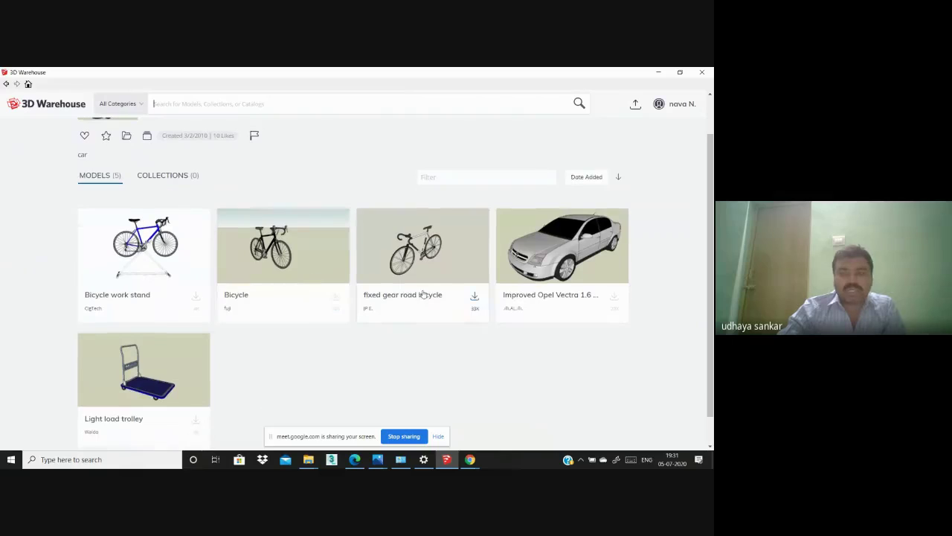
click(614, 299)
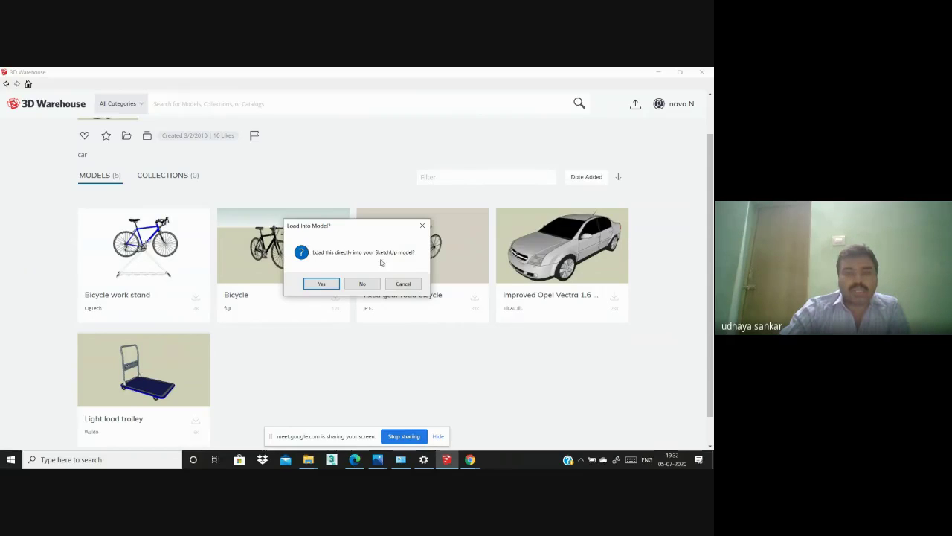
click(322, 283)
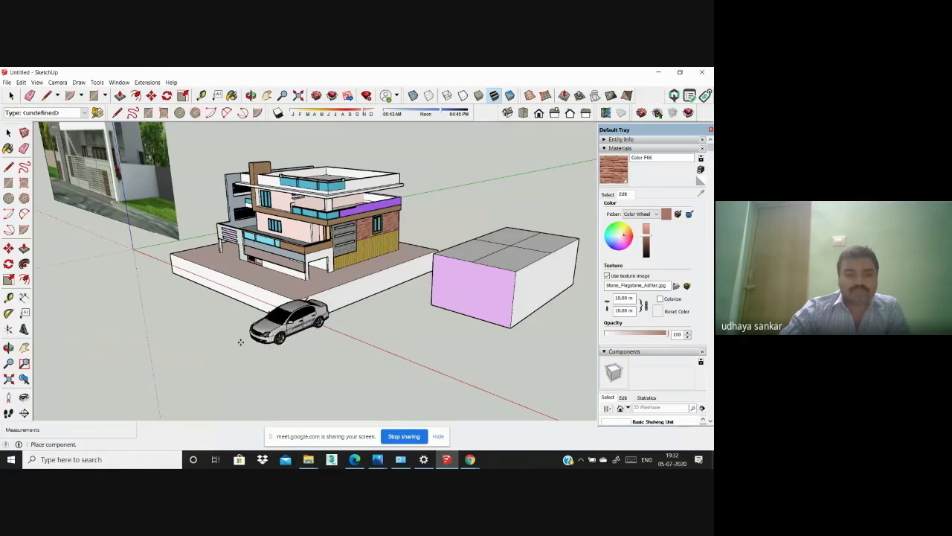
click(296, 351)
Step: Examine the placed car's size and position against the house and its platform from several angles
middle_drag(297, 352, 262, 298)
scroll(300, 359, down, 1)
scroll(300, 359, up, 4)
scroll(216, 283, up, 2)
scroll(215, 284, down, 2)
scroll(264, 296, up, 4)
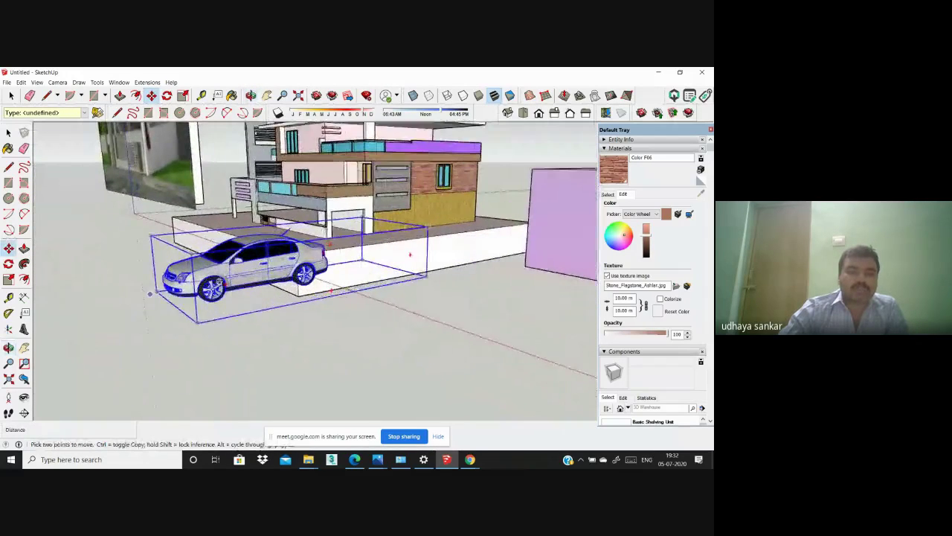
middle_drag(253, 239, 413, 272)
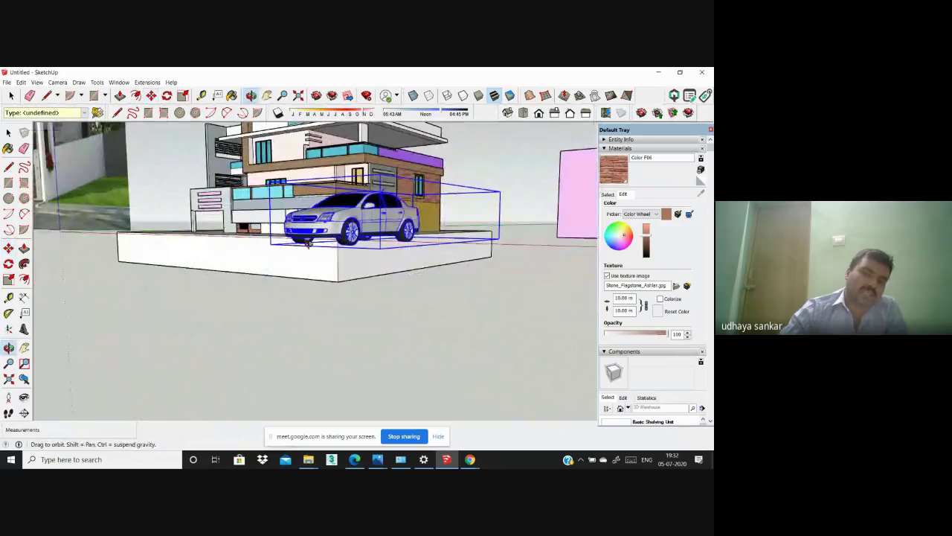
middle_drag(308, 244, 333, 282)
scroll(278, 262, down, 2)
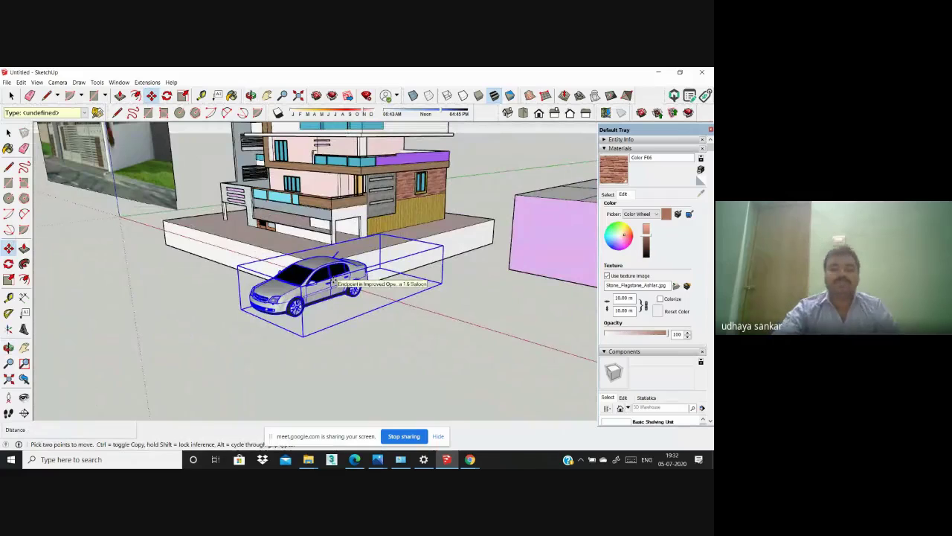
scroll(312, 277, down, 6)
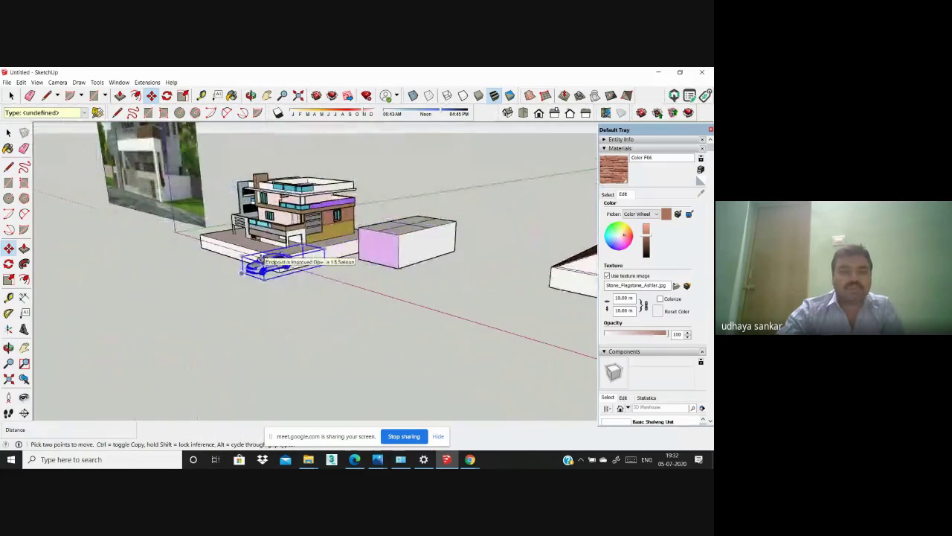
scroll(245, 264, up, 5)
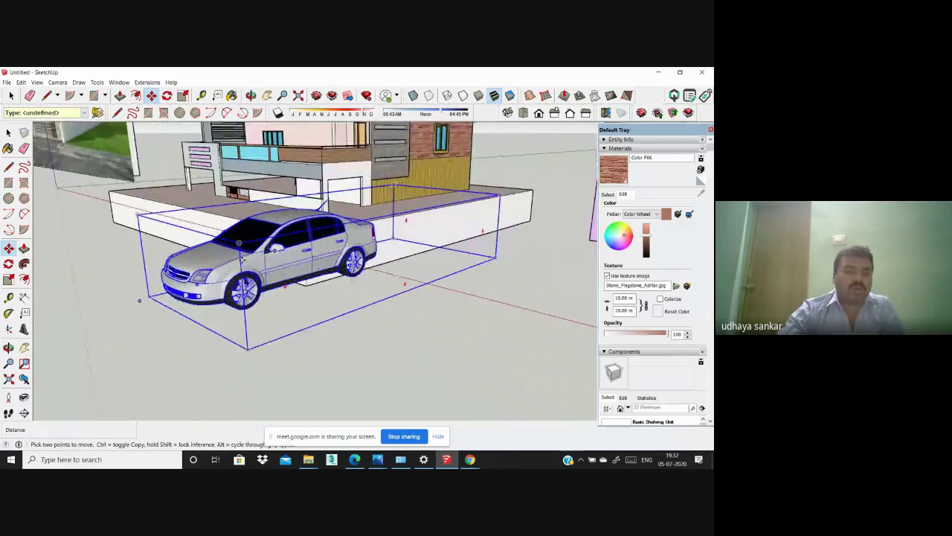
middle_drag(246, 291, 214, 273)
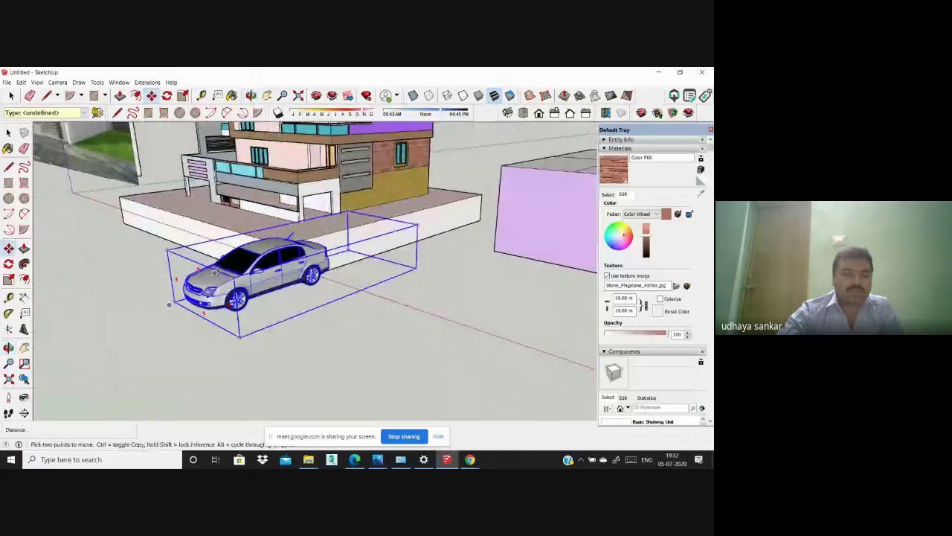
Step: Scale the car down uniformly to about 0.63 of its size from a corner of its bounding box
scroll(216, 273, up, 2)
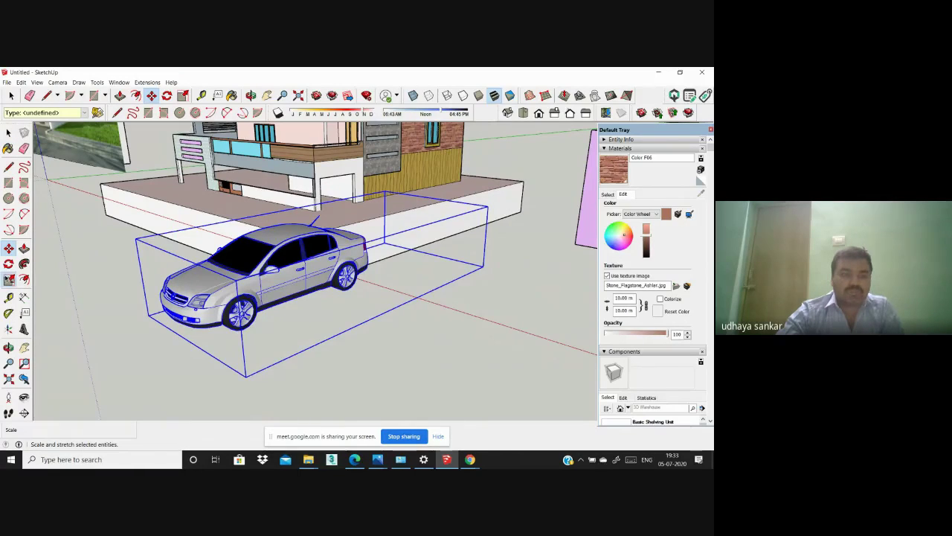
click(9, 279)
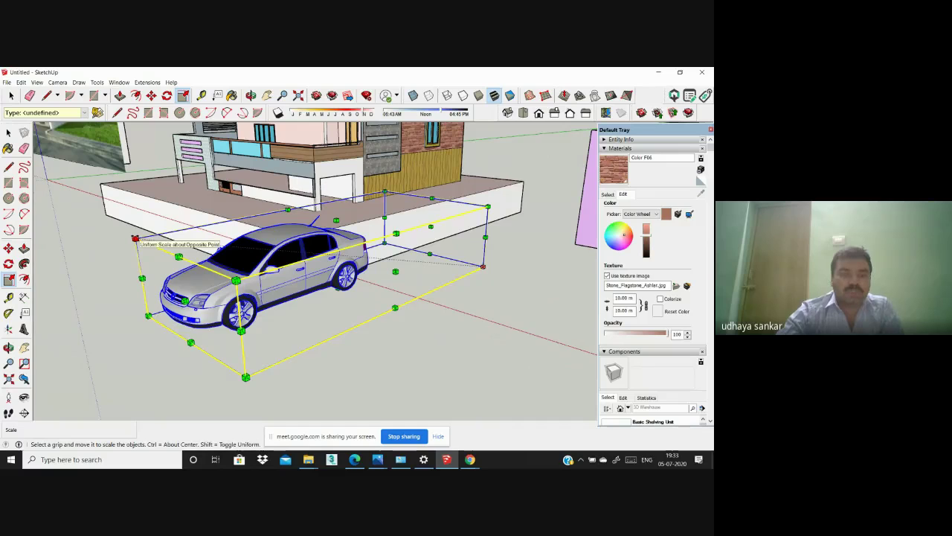
drag(134, 239, 293, 251)
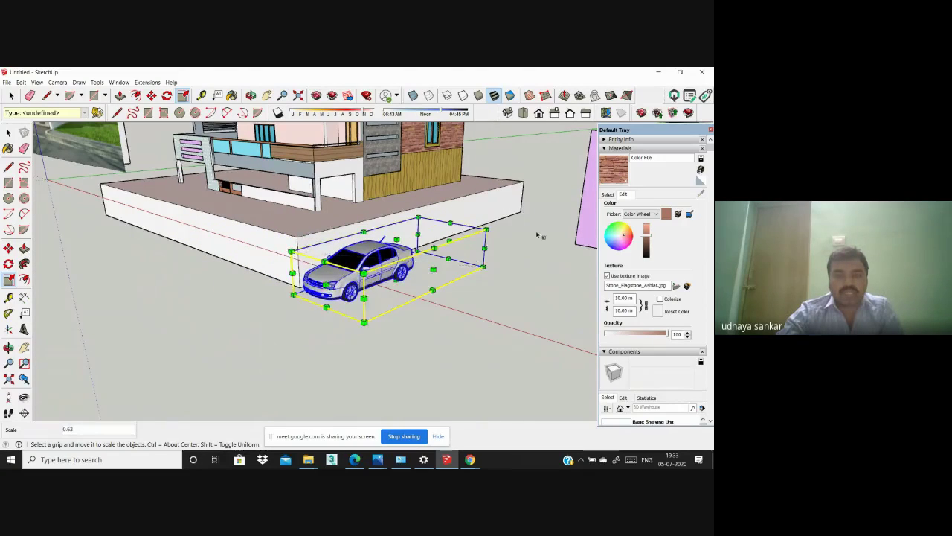
Step: Rescale the reduced car beside the house platform with the Scale tool
scroll(514, 229, up, 3)
scroll(508, 233, up, 1)
scroll(481, 265, down, 2)
middle_drag(482, 268, 428, 242)
drag(393, 203, 541, 209)
middle_drag(330, 312, 355, 362)
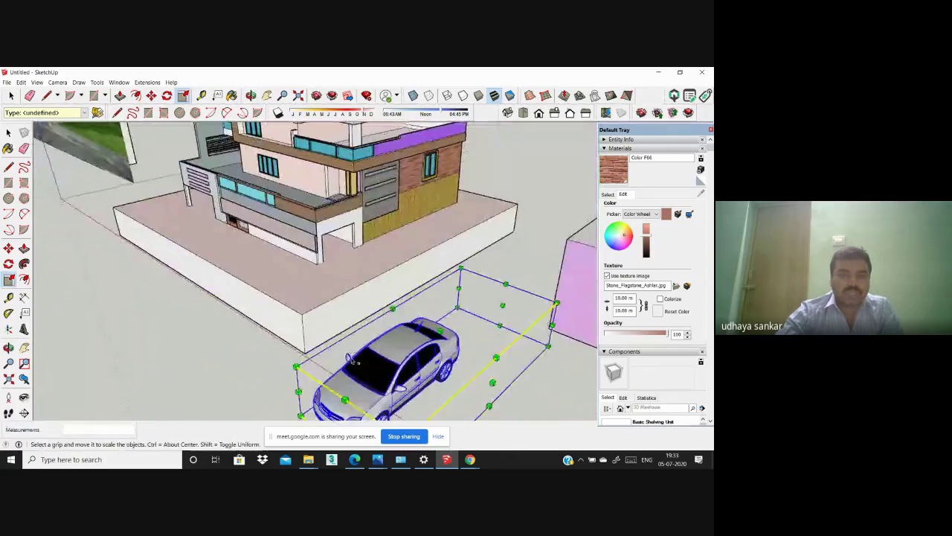
Step: Try to enlarge the car uniformly from a corner of its bounding box, and undo the scaling
middle_drag(240, 272, 215, 222)
scroll(245, 257, up, 2)
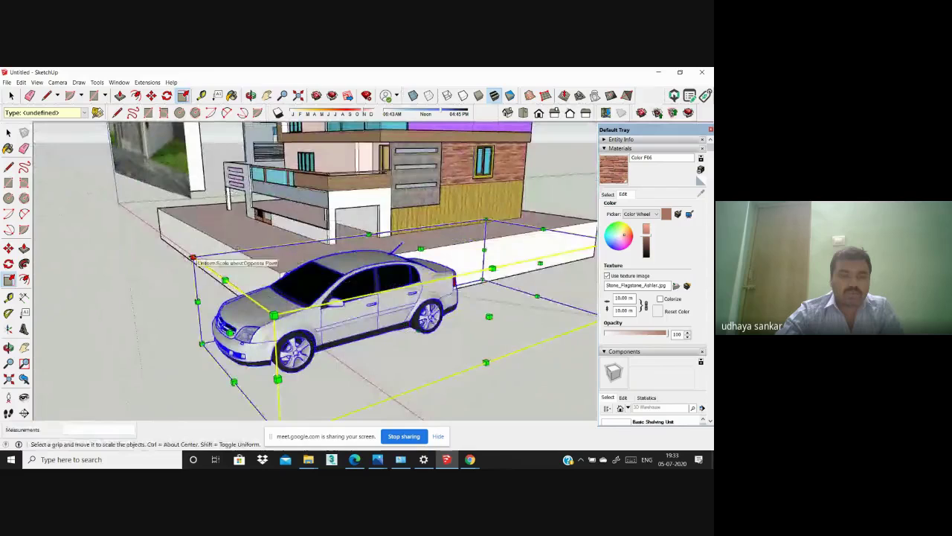
drag(181, 253, 52, 204)
scroll(394, 260, down, 3)
middle_drag(395, 260, 376, 269)
key(s)
scroll(281, 285, up, 3)
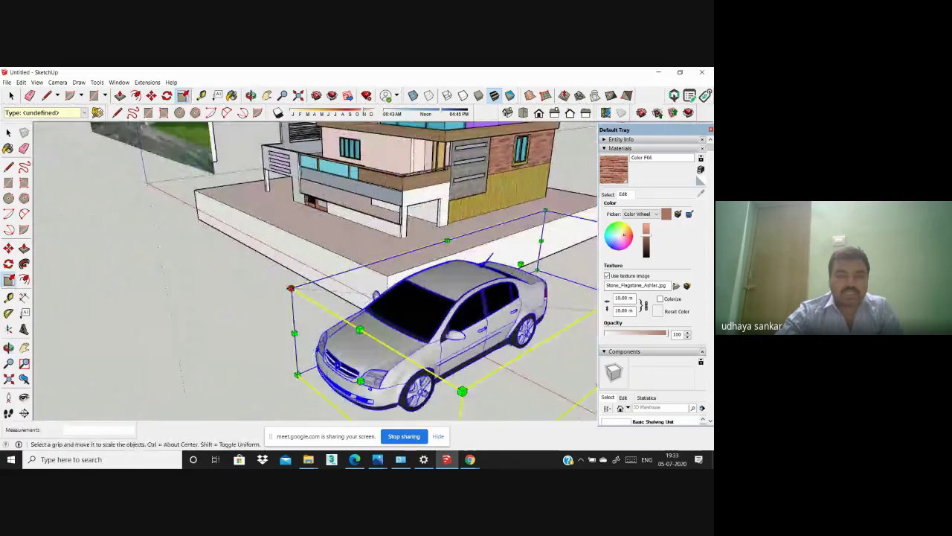
key(ctrl+z)
Step: Scale the car down uniformly from the front corner of its bounding box beside the house platform
scroll(94, 265, down, 4)
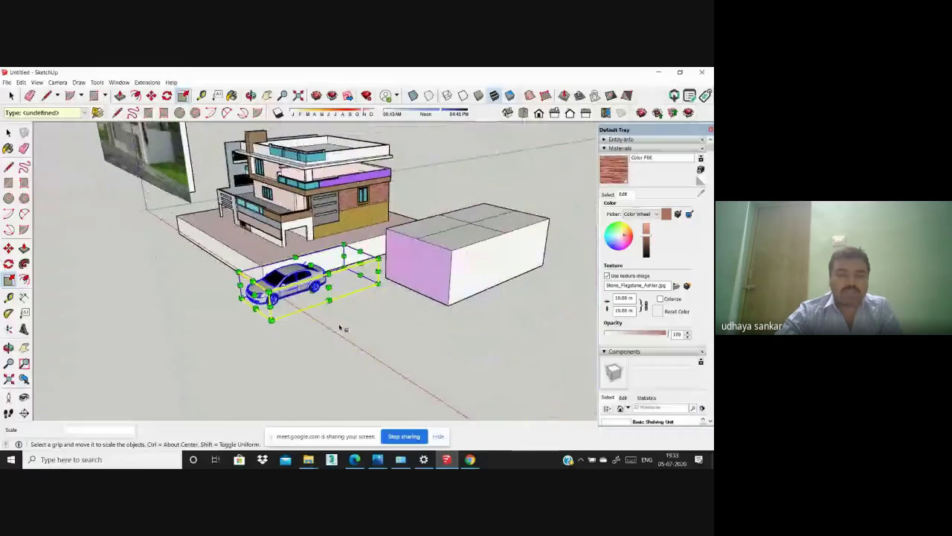
scroll(340, 327, up, 3)
mouse_move(287, 311)
middle_down()
mouse_move(253, 304)
mouse_move(293, 323)
middle_up()
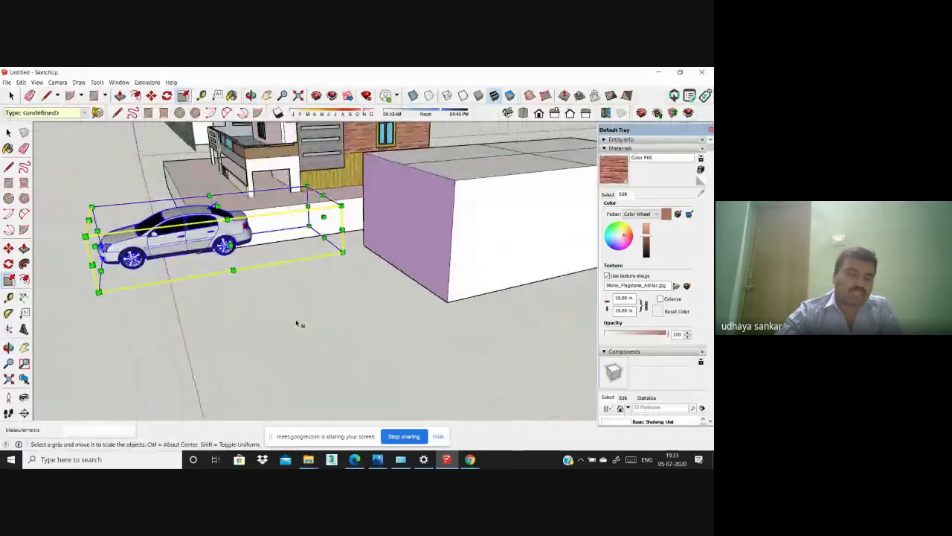
scroll(296, 323, down, 3)
middle_drag(357, 319, 387, 323)
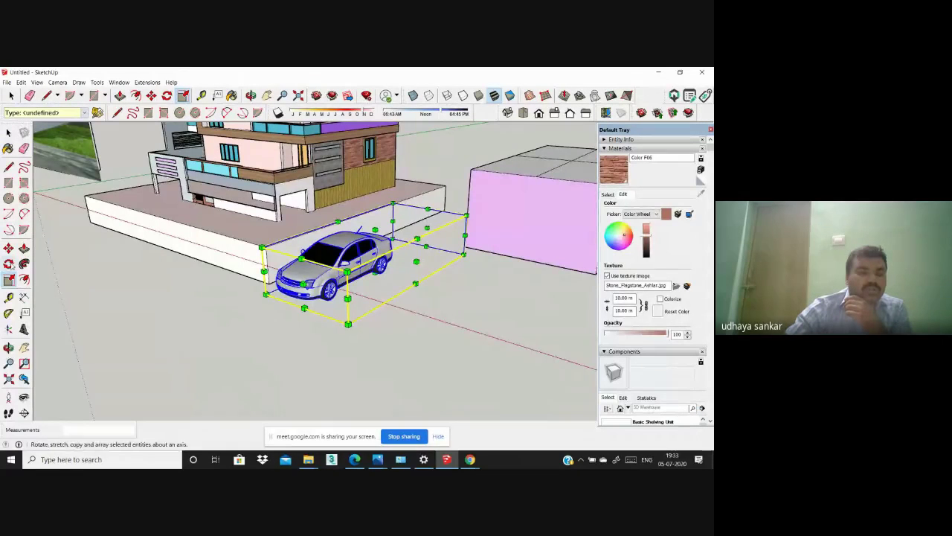
scroll(366, 286, up, 2)
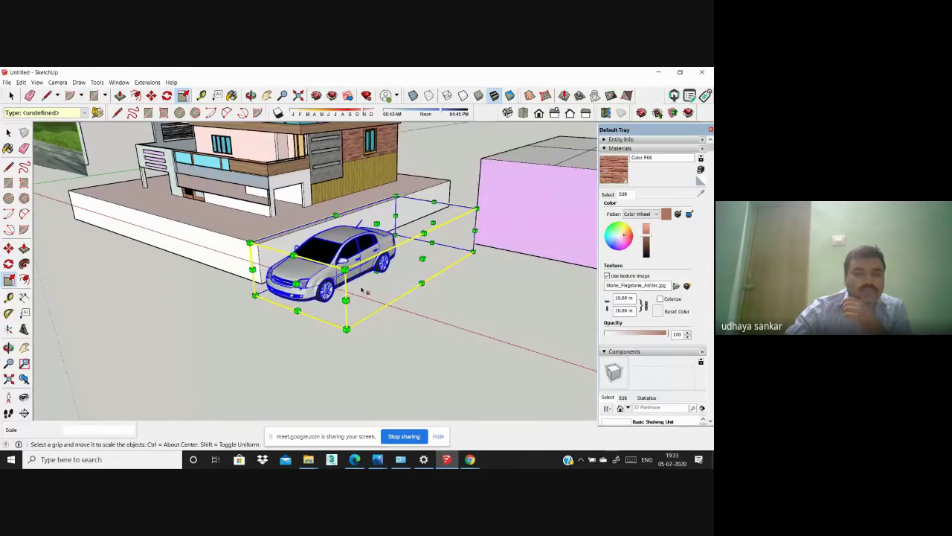
mouse_move(342, 267)
middle_down()
mouse_move(368, 262)
mouse_move(328, 261)
middle_up()
middle_drag(159, 285, 165, 244)
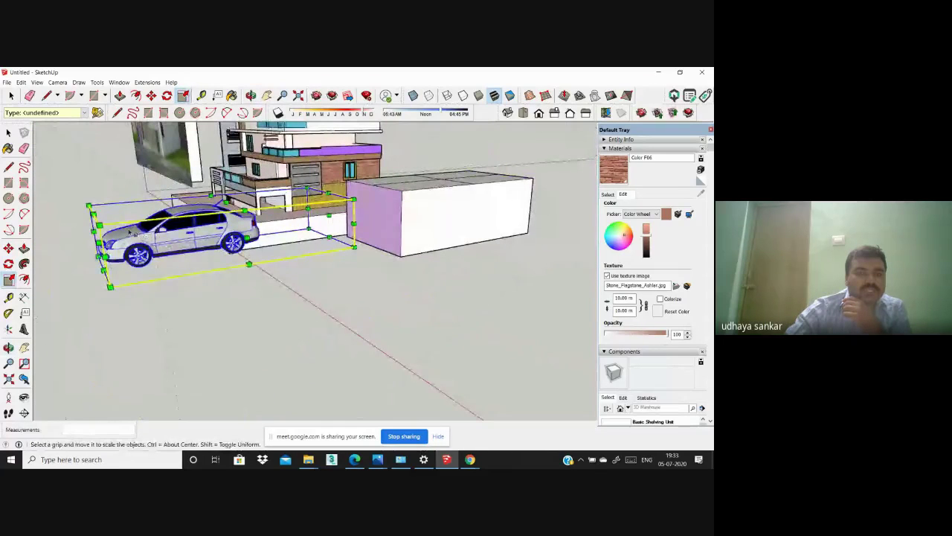
drag(110, 286, 198, 244)
scroll(107, 231, up, 2)
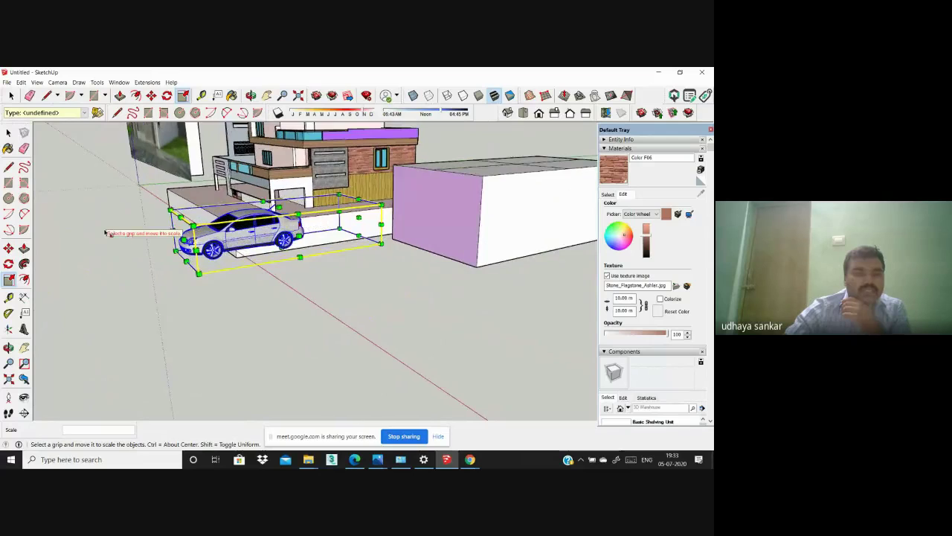
Step: Compare the reduced car's size with the house and its platform from several angles
scroll(106, 231, down, 3)
middle_drag(106, 232, 240, 270)
scroll(241, 270, down, 3)
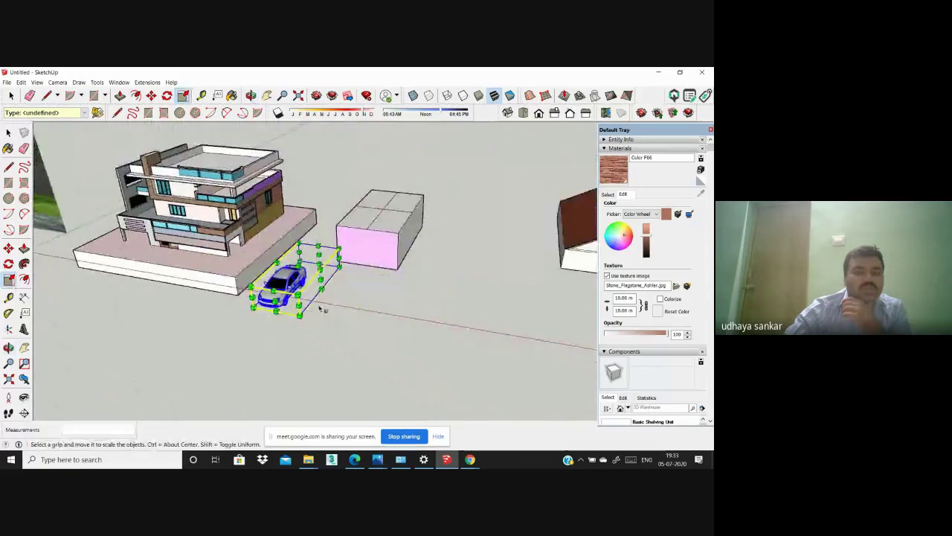
scroll(335, 316, up, 3)
scroll(342, 319, down, 2)
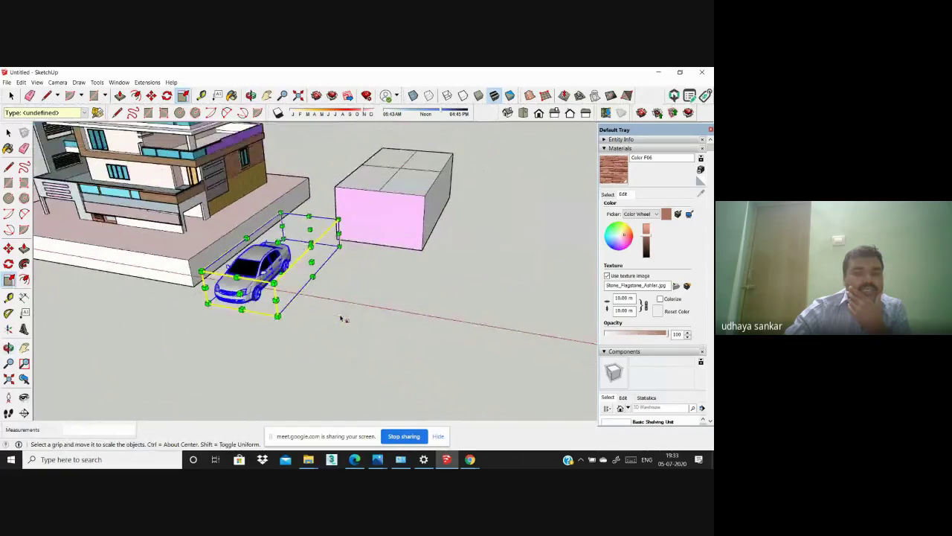
middle_drag(341, 318, 270, 313)
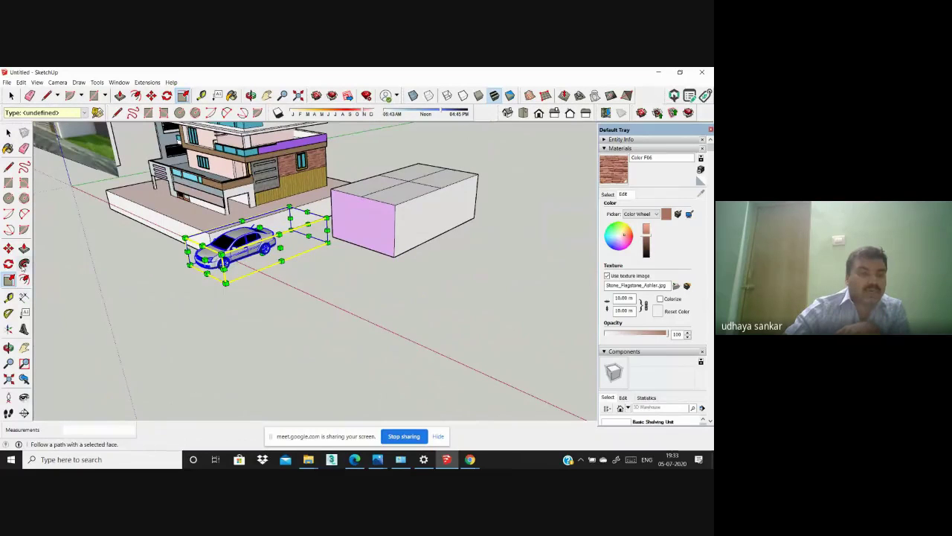
scroll(265, 233, up, 2)
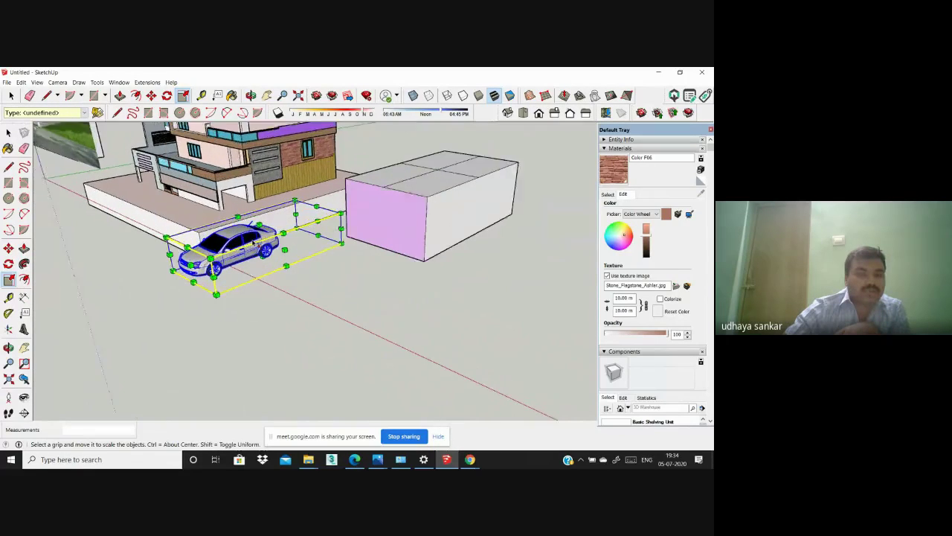
middle_drag(199, 324, 276, 344)
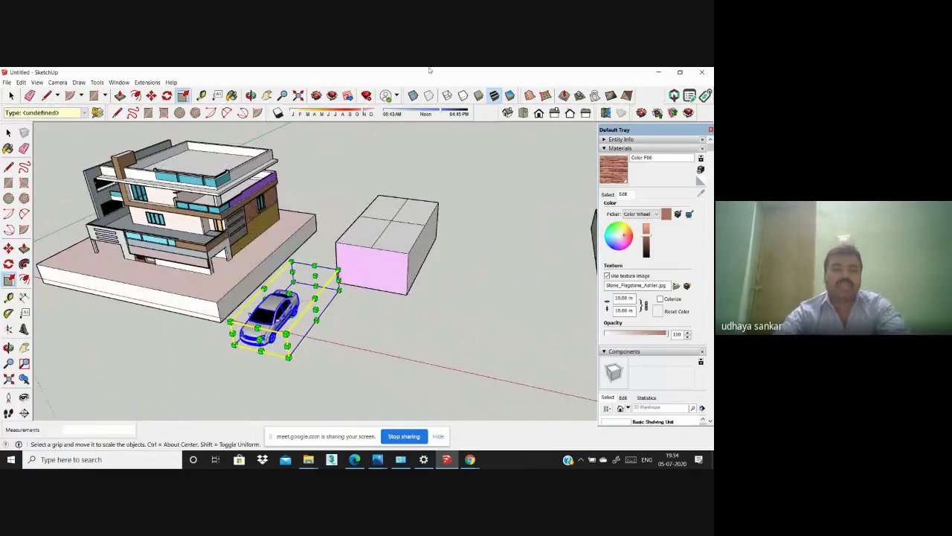
Step: Scale the car down further, uniformly from the front corner of its bounding box
key(Escape)
scroll(285, 325, up, 5)
middle_drag(285, 325, 144, 274)
click(125, 187)
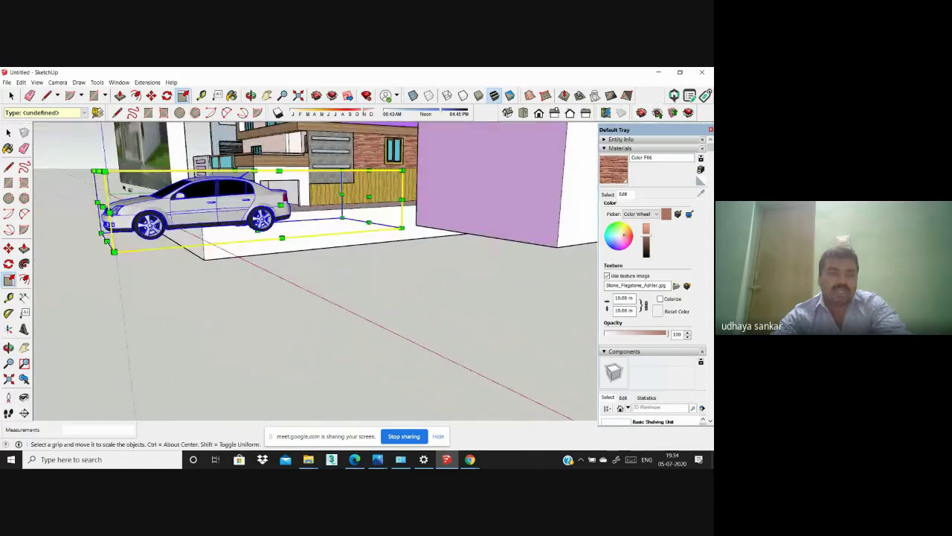
scroll(213, 261, down, 5)
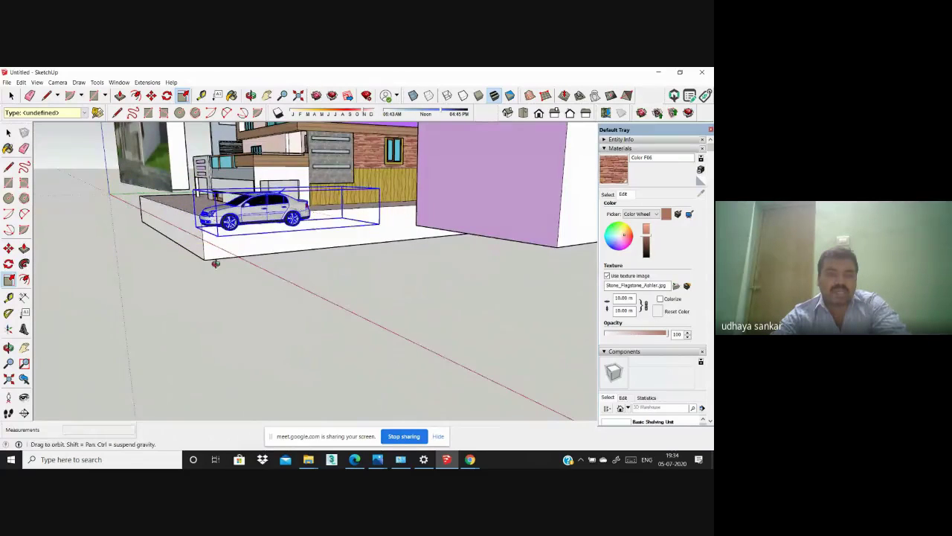
Step: Move the car from the ground onto the front corner of the house platform
middle_drag(213, 261, 296, 258)
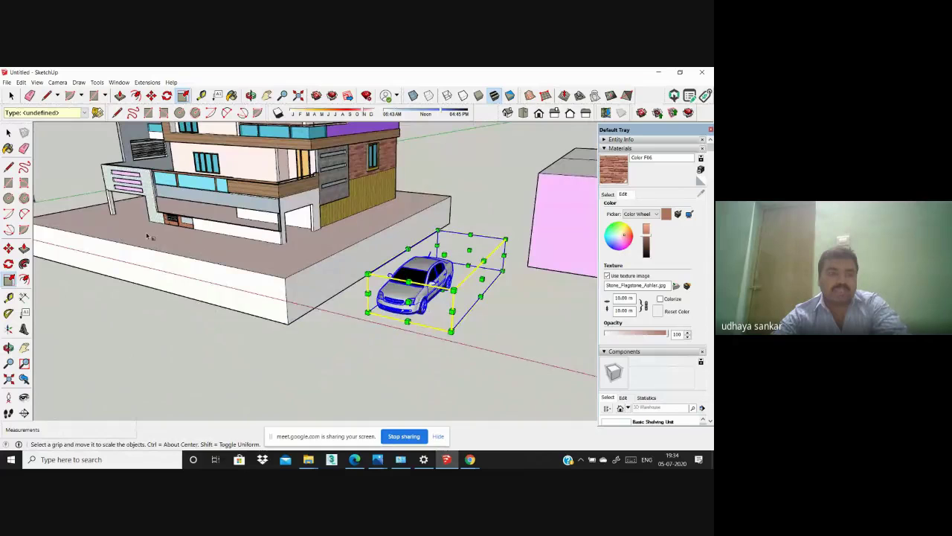
click(8, 247)
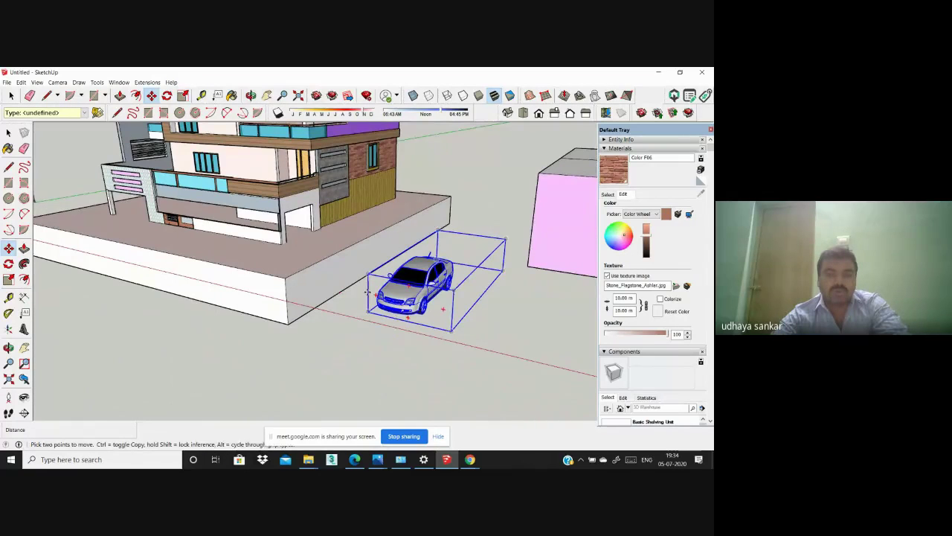
drag(366, 292, 208, 251)
middle_drag(208, 251, 199, 281)
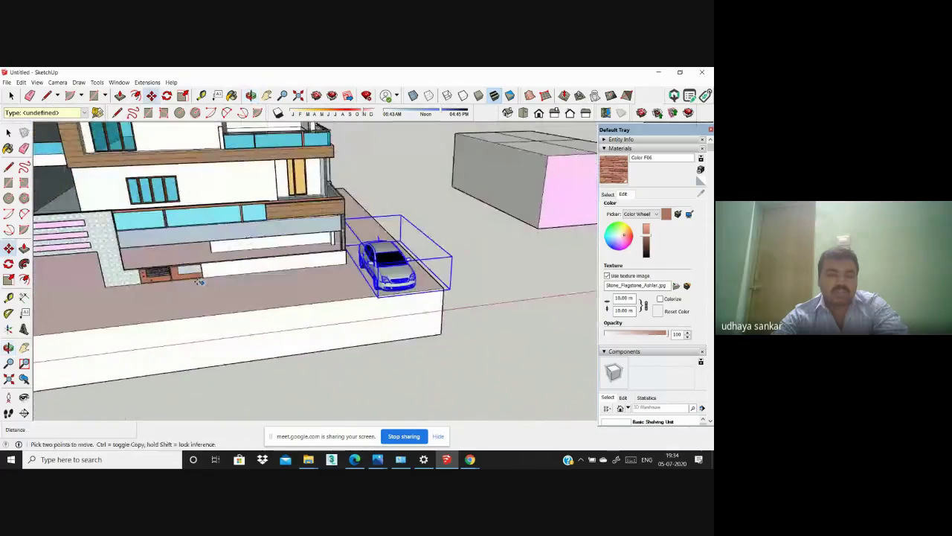
Step: Rotate the car on the platform so that it lies roughly along the platform's front edge
click(8, 263)
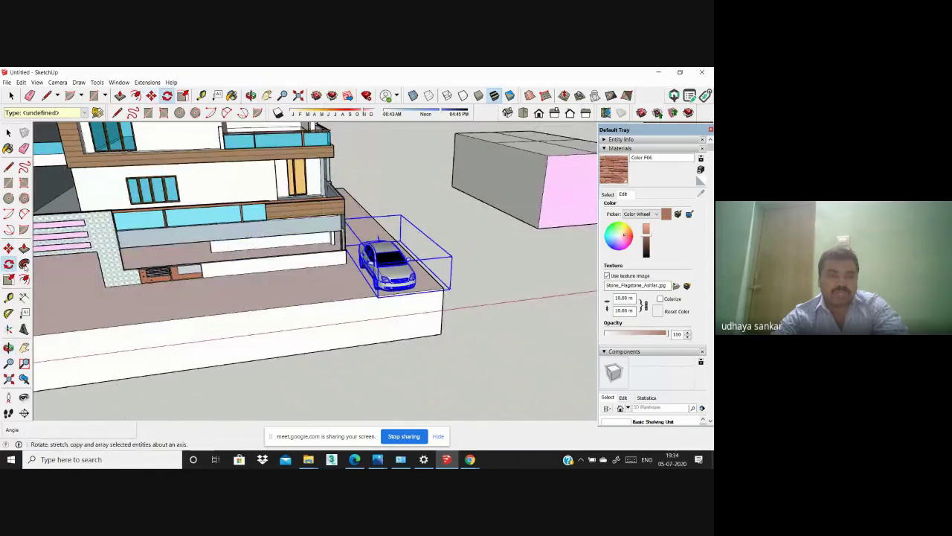
click(269, 283)
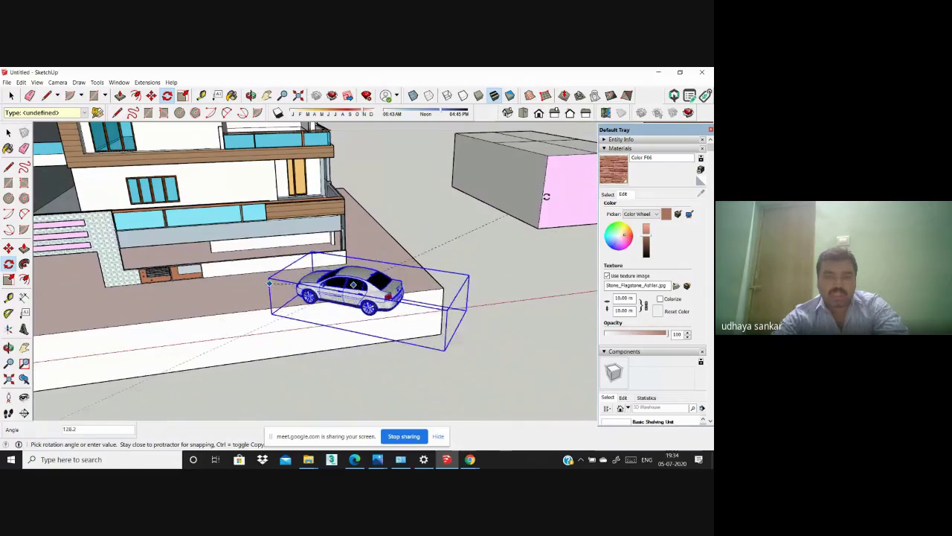
click(539, 113)
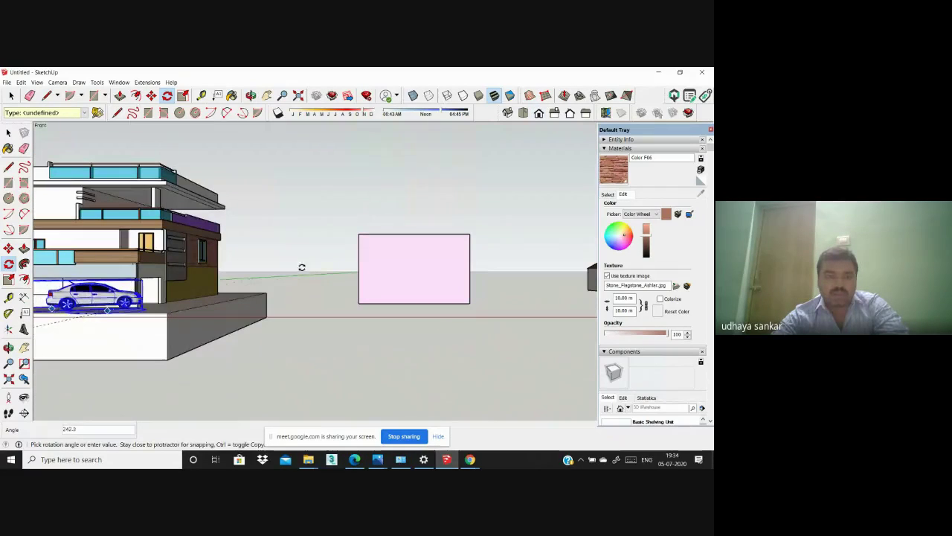
click(223, 335)
middle_drag(217, 349, 385, 408)
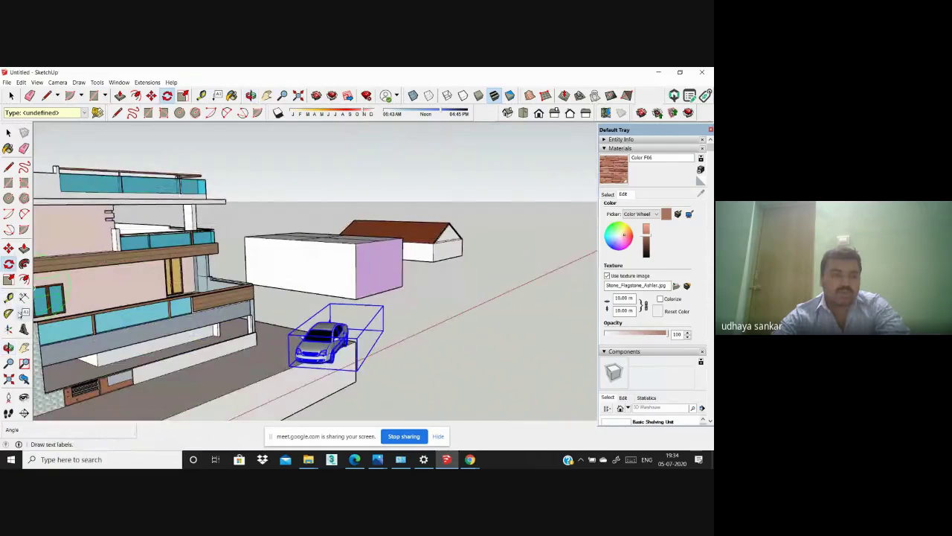
Step: Move the car along the platform to sit fully on its surface in front of the house
click(8, 248)
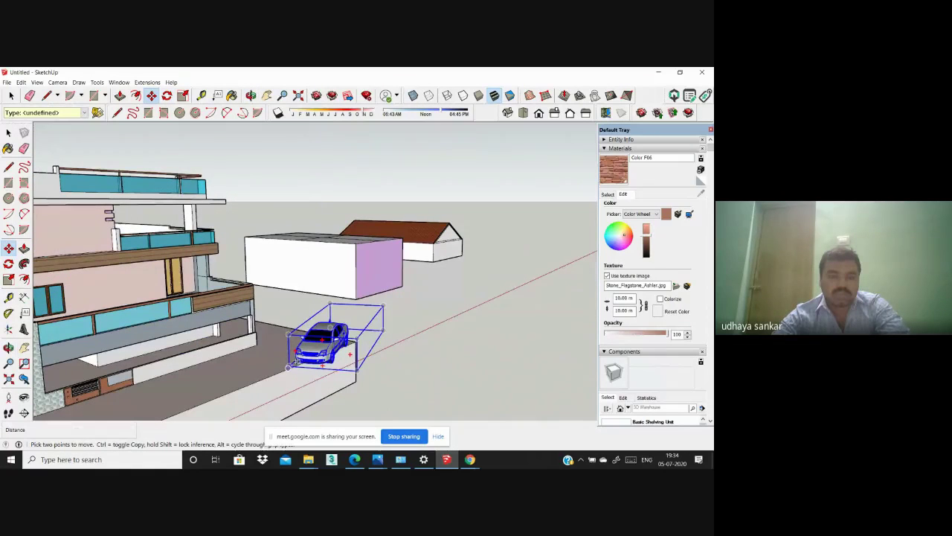
click(289, 366)
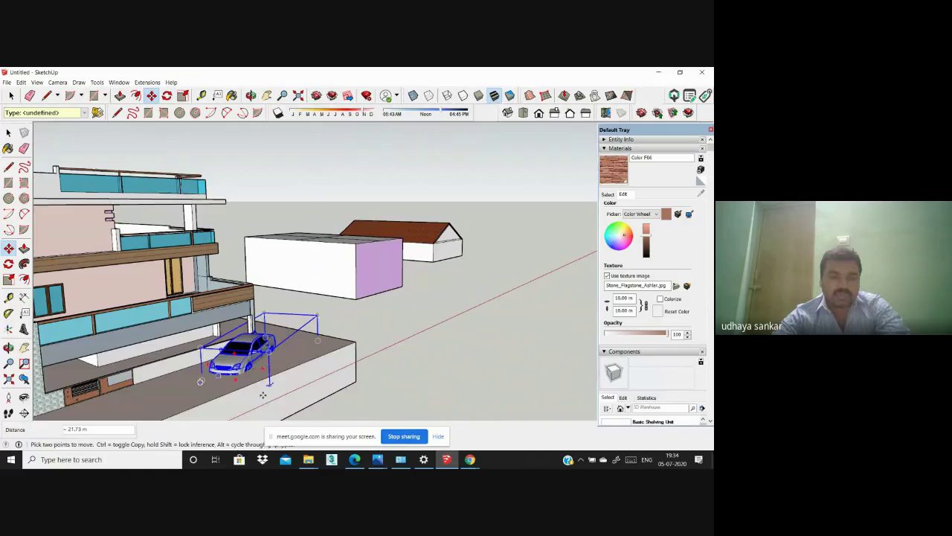
middle_drag(262, 395, 186, 377)
scroll(233, 343, up, 2)
click(254, 339)
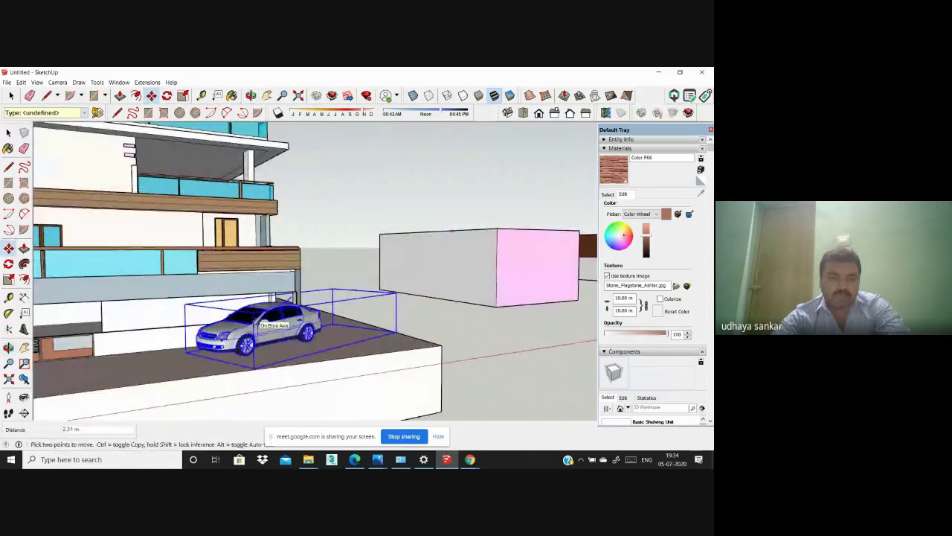
Step: Turn the car around about a corner of its bounding box, try a 180° rotation and undo it
middle_drag(264, 320, 378, 363)
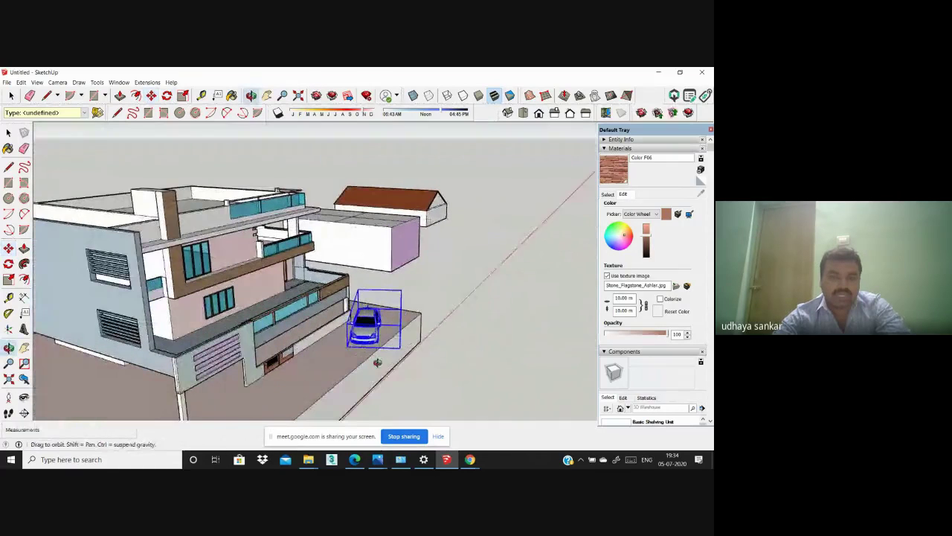
click(8, 264)
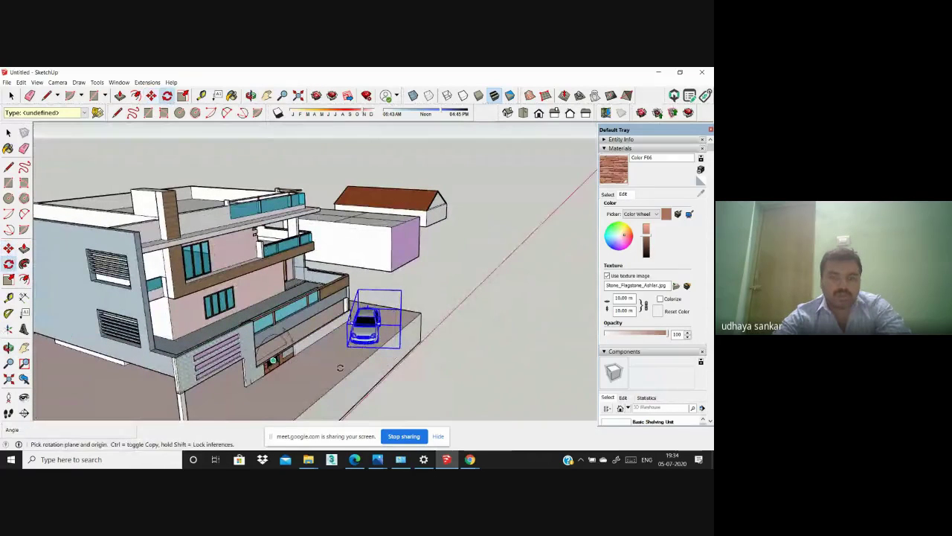
drag(348, 348, 321, 349)
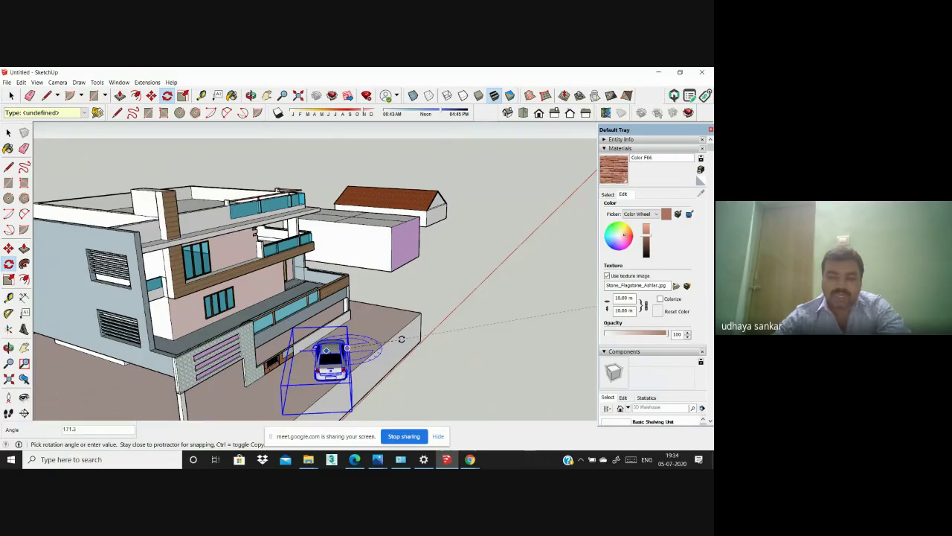
key(Escape)
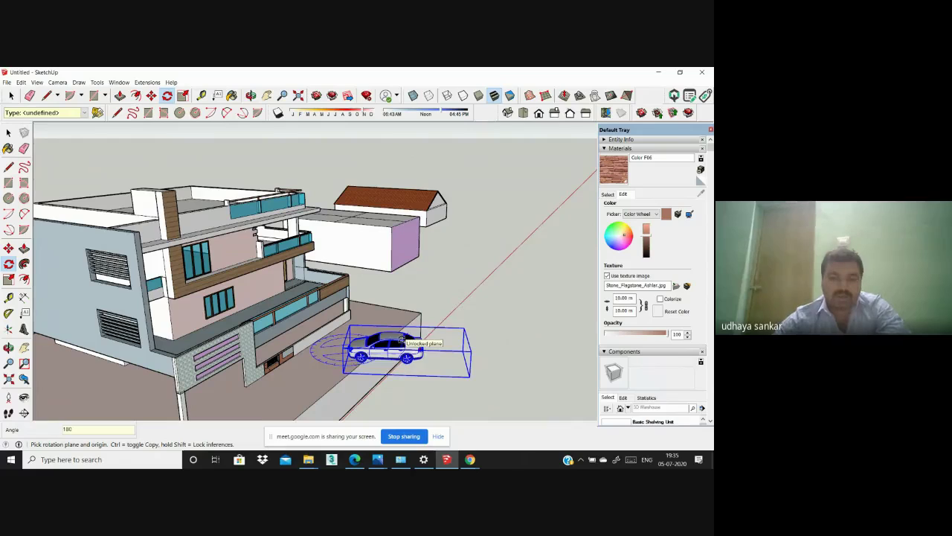
key(ctrl+z)
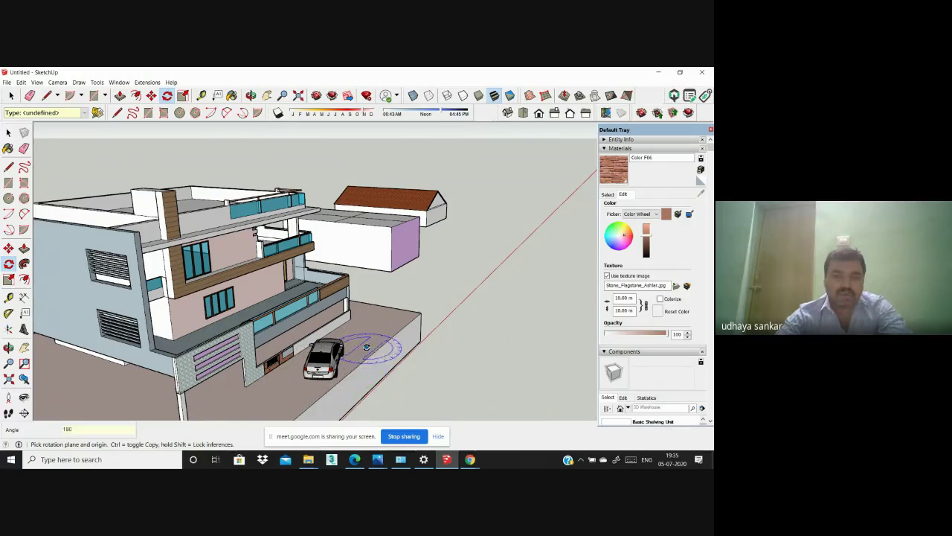
Step: Rotate the car about 117° on the platform so its side faces the front
click(344, 348)
click(357, 346)
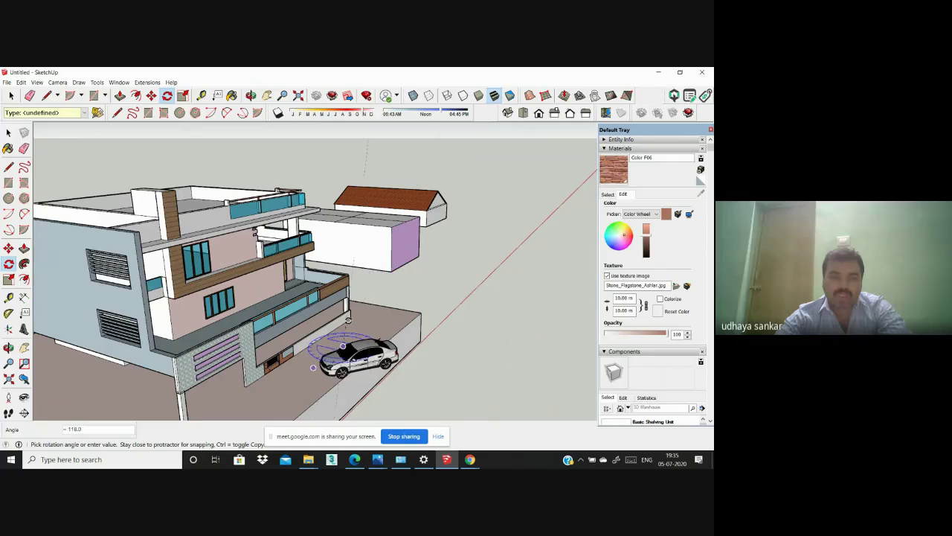
click(347, 318)
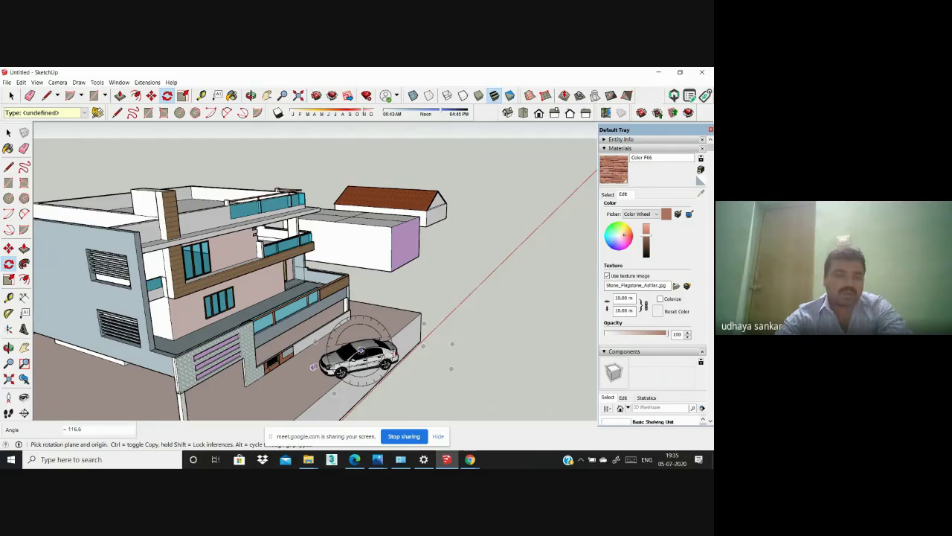
Step: Move the car about 9 m across the platform to the area in front of the house entrance
middle_drag(312, 367, 290, 357)
click(8, 248)
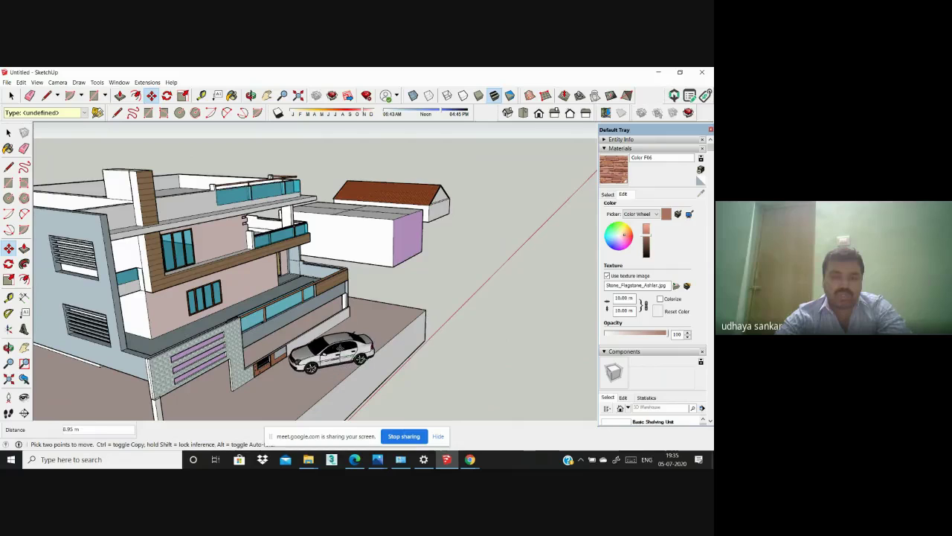
scroll(406, 362, down, 3)
middle_drag(404, 372, 340, 362)
scroll(340, 361, up, 2)
Step: Extend the front side of the house platform outward by about 19.7 m with Push/Pull
key(l)
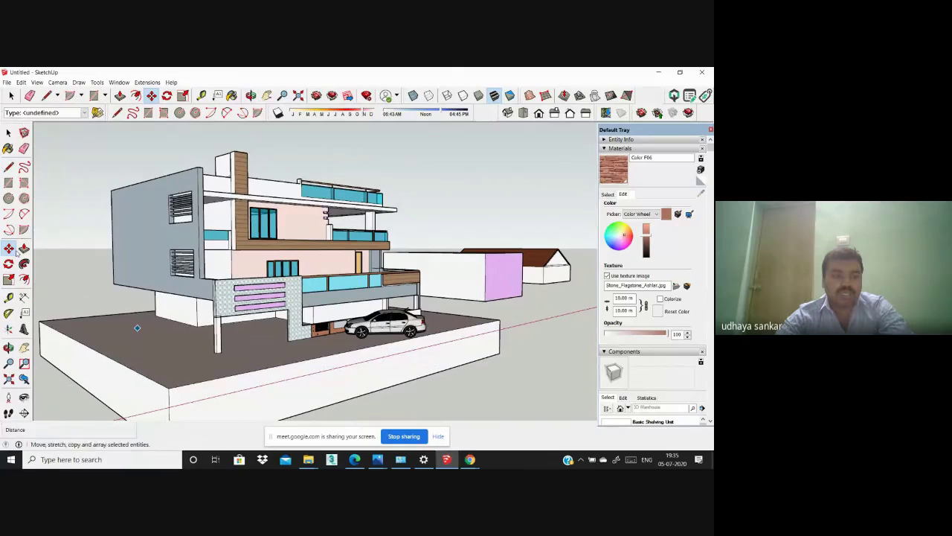
click(24, 248)
mouse_move(372, 364)
middle_down()
mouse_move(399, 366)
mouse_move(432, 392)
mouse_move(396, 370)
mouse_move(111, 305)
middle_up()
click(9, 248)
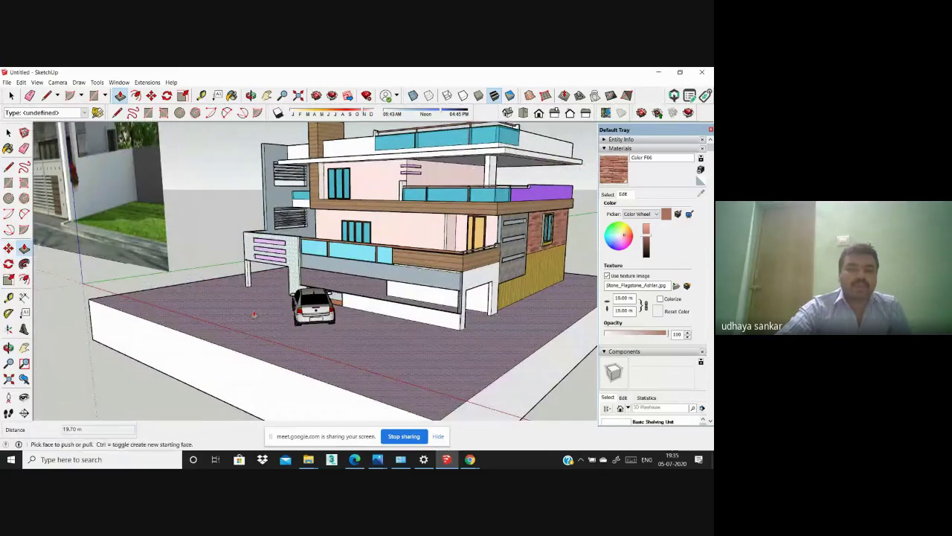
Step: Scale the car in front of the house down slightly from a corner of its bounding box
middle_drag(254, 314, 347, 316)
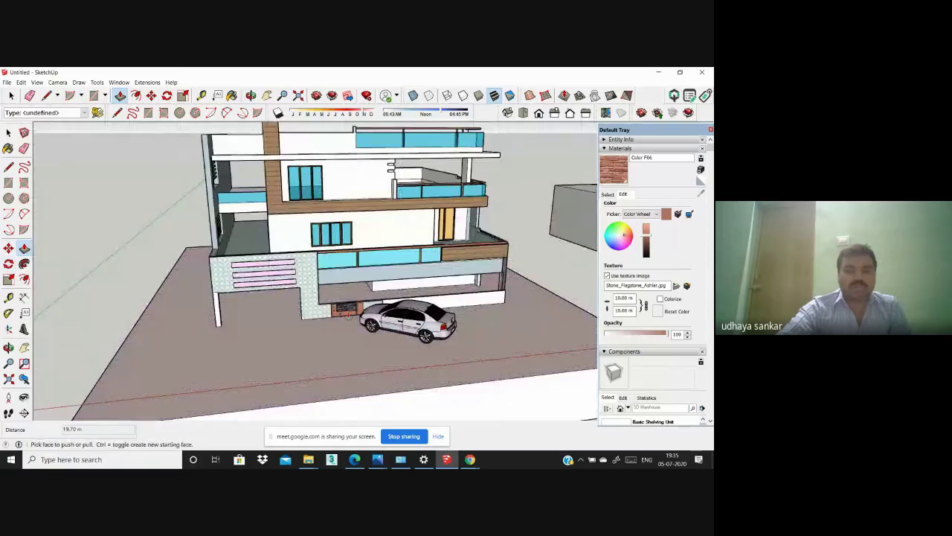
scroll(348, 314, up, 6)
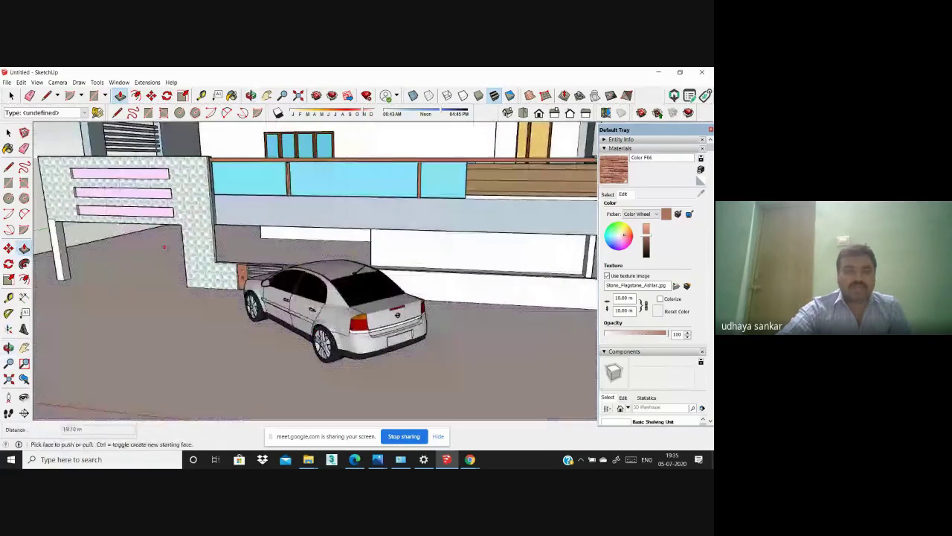
click(9, 283)
click(306, 296)
scroll(305, 296, down, 2)
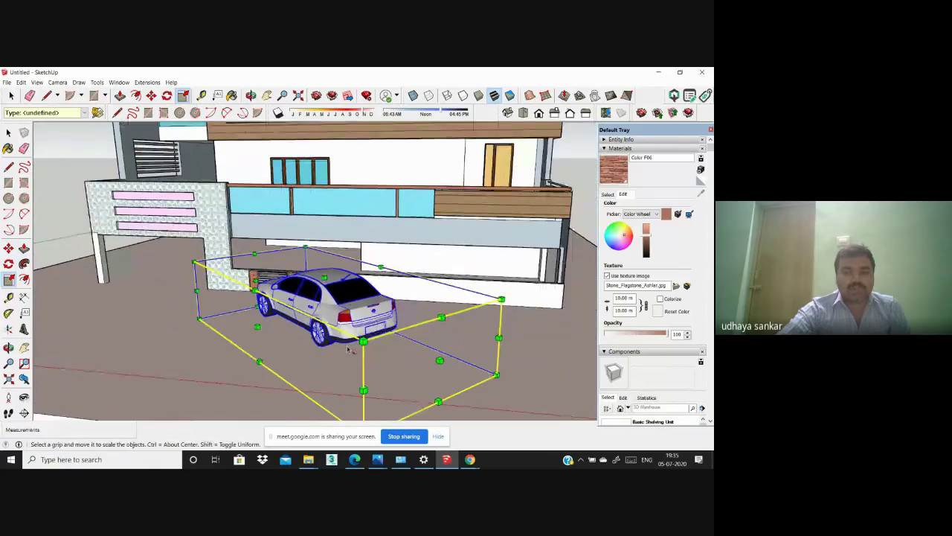
drag(363, 341, 333, 317)
middle_drag(196, 325, 118, 252)
middle_drag(402, 335, 335, 246)
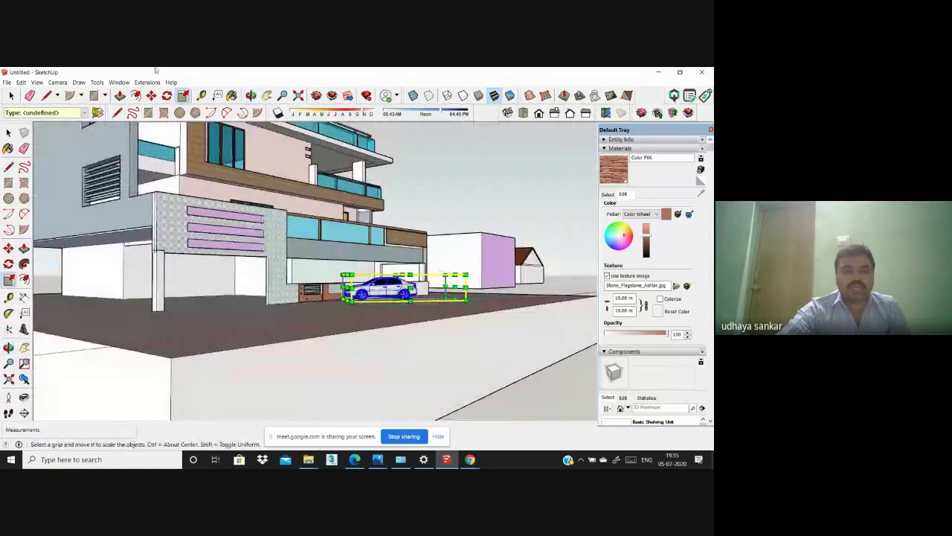
Step: Search the 3D Warehouse for "tree" and show the matching collections
click(122, 83)
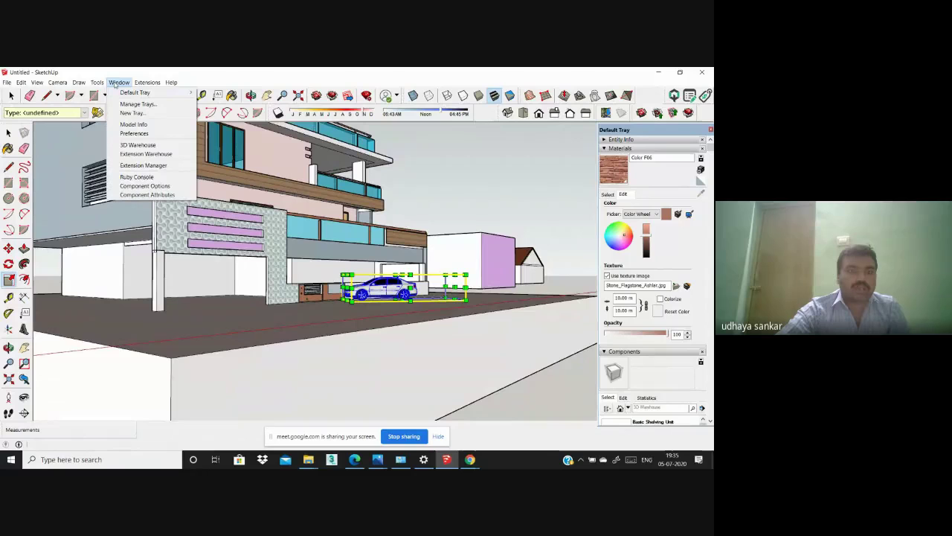
click(134, 146)
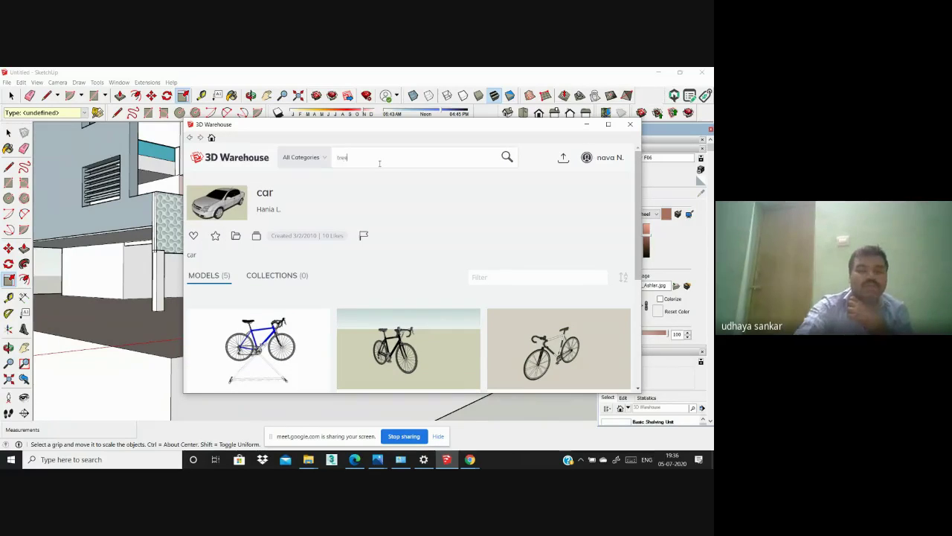
text(e)
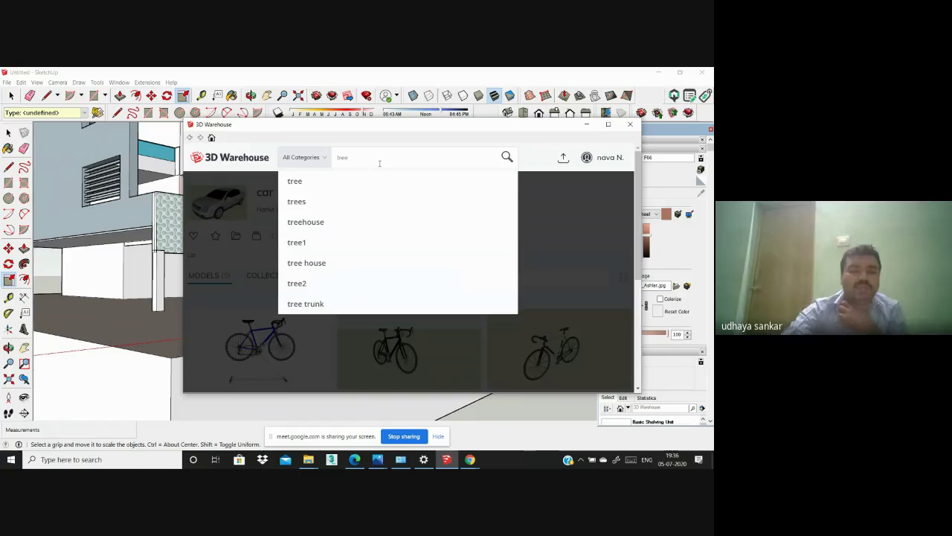
click(368, 184)
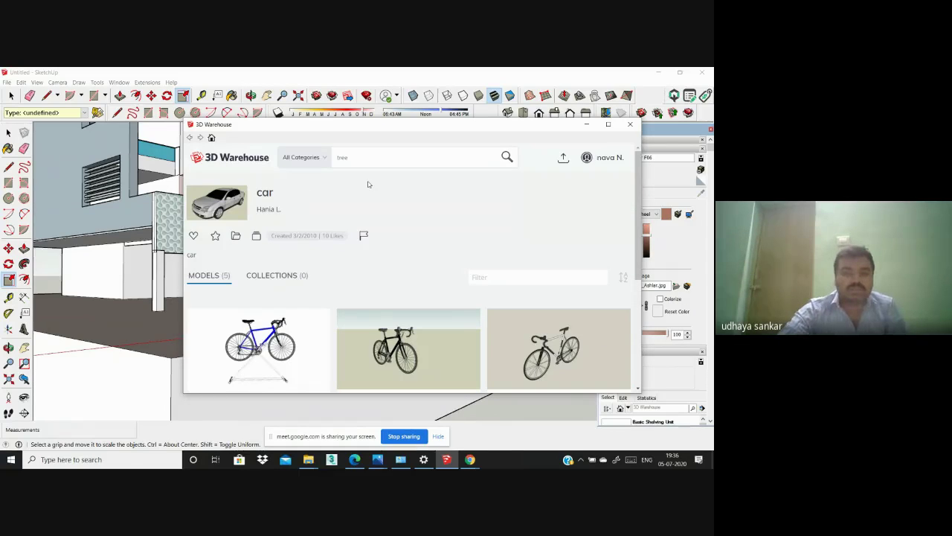
click(388, 211)
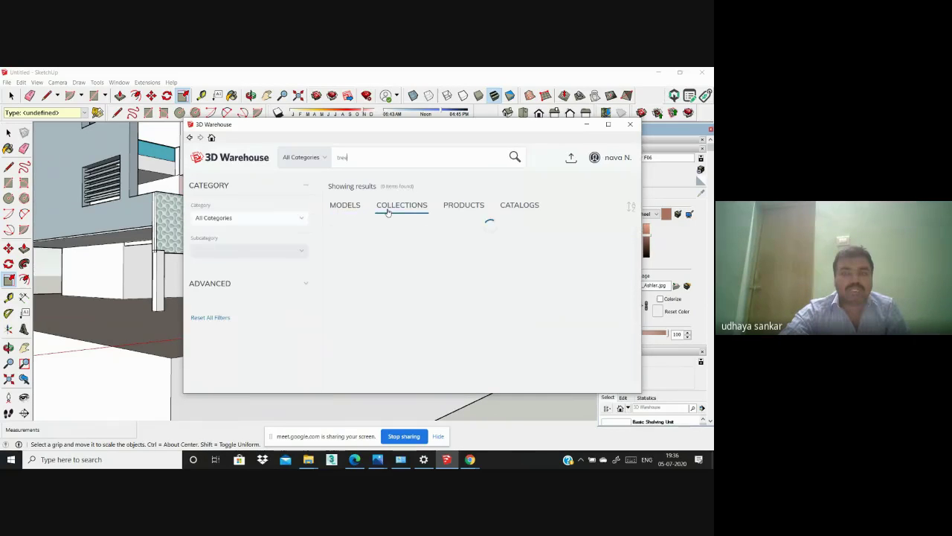
Step: Find the "tree 1" collection and download its Tropical Tree directly into the model
scroll(561, 266, down, 2)
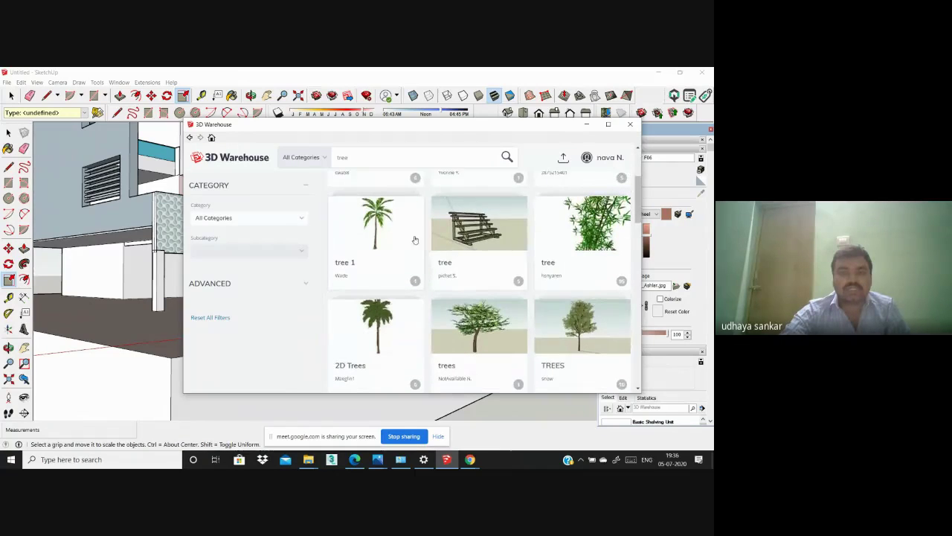
scroll(446, 297, up, 1)
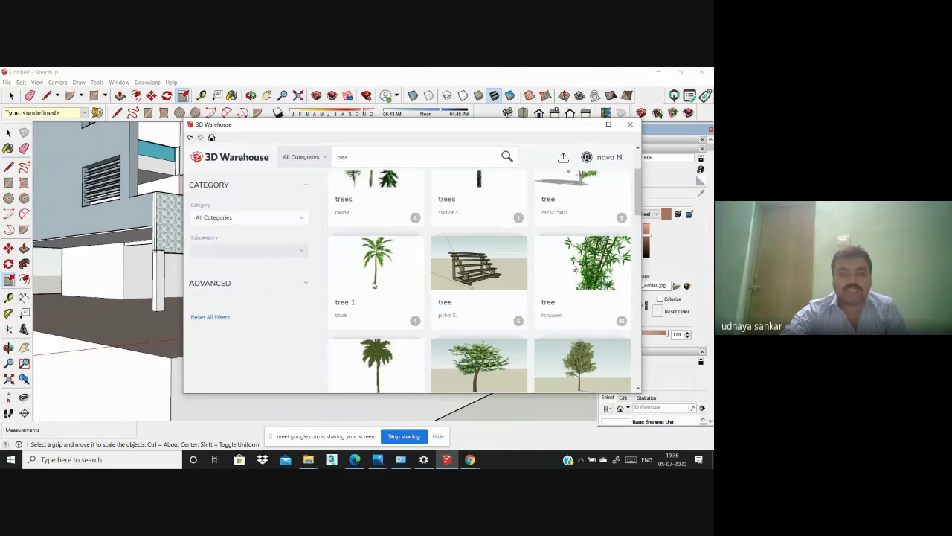
click(379, 272)
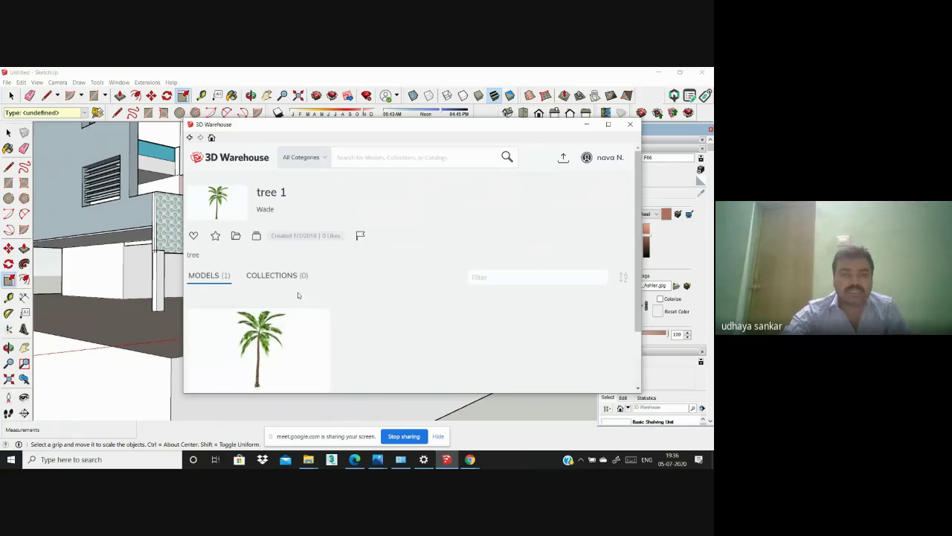
scroll(298, 292, down, 2)
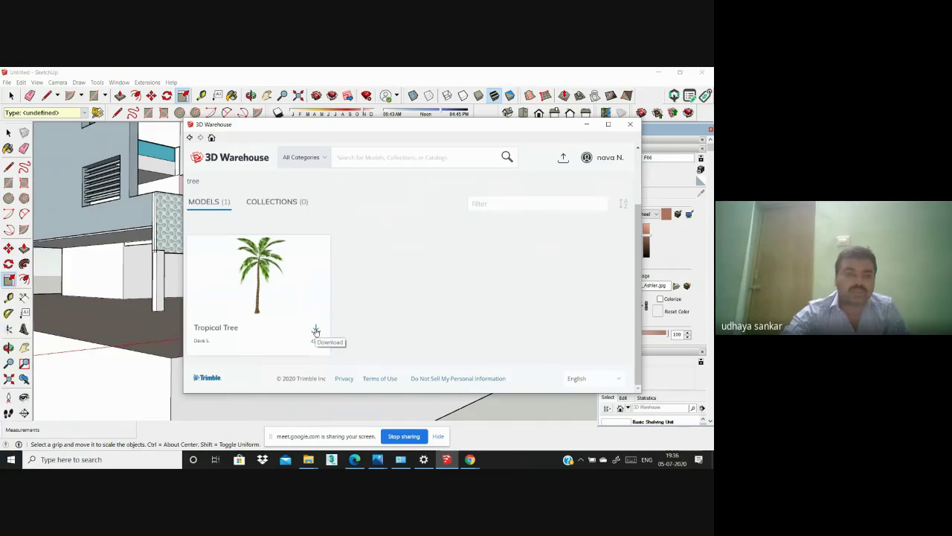
click(315, 330)
click(370, 285)
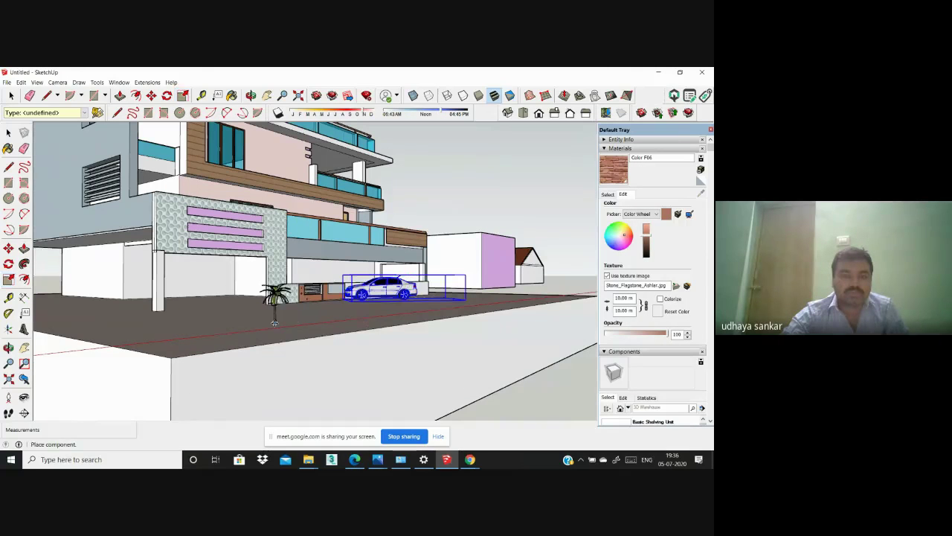
Step: Place the palm tree near the platform's front edge and scale it up until it reaches the house's upper floors
middle_drag(336, 311, 152, 345)
scroll(94, 346, up, 2)
scroll(240, 332, down, 2)
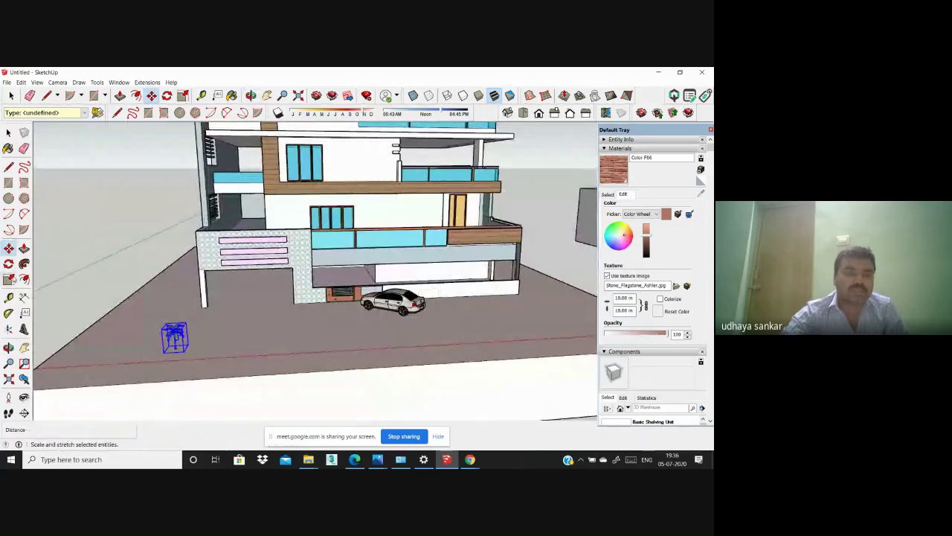
click(9, 279)
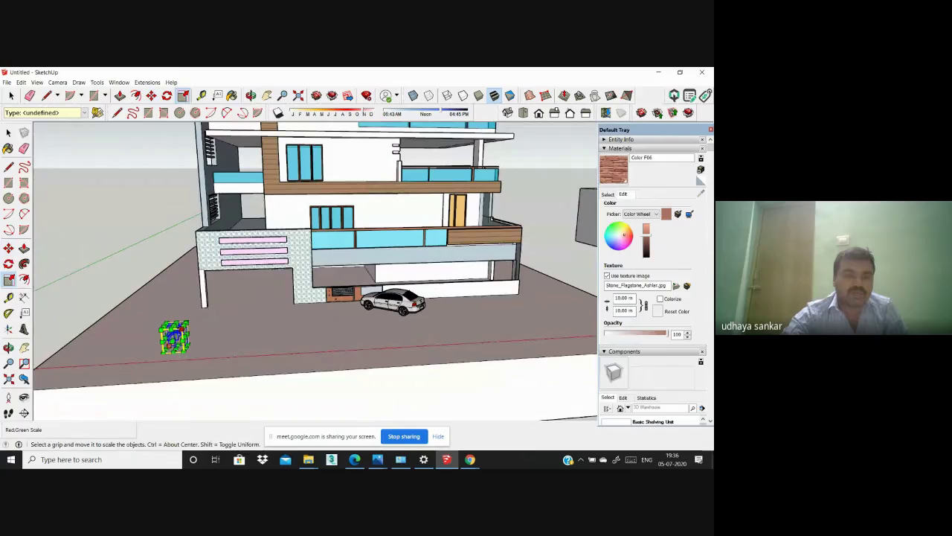
drag(181, 328, 294, 173)
scroll(301, 322, down, 1)
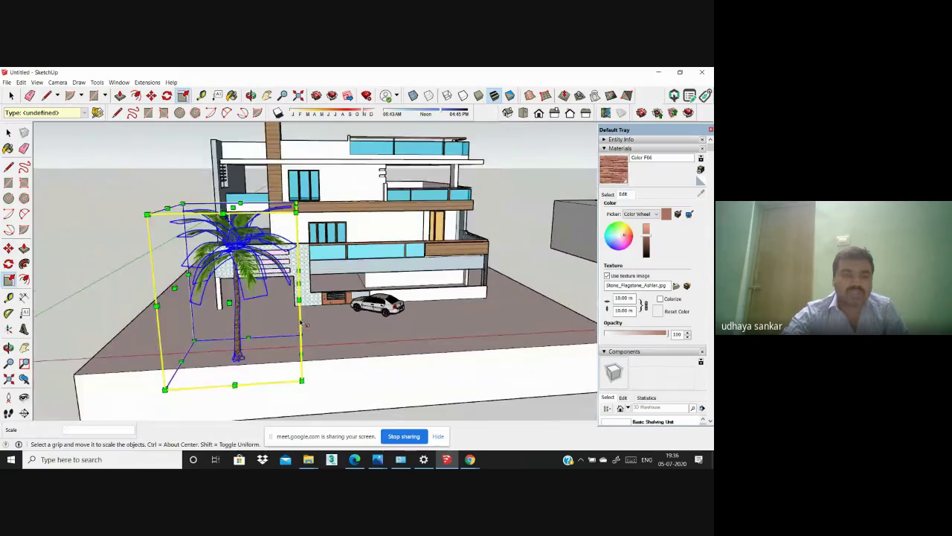
Step: Move the palm tree by its trunk base to the platform's front corner beside the patterned entrance wall
middle_drag(301, 322, 390, 315)
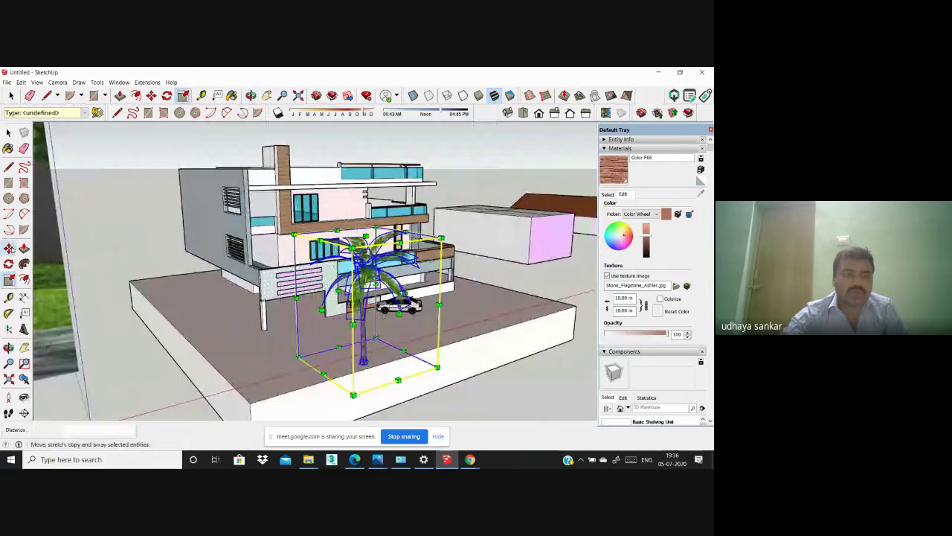
click(9, 248)
click(363, 363)
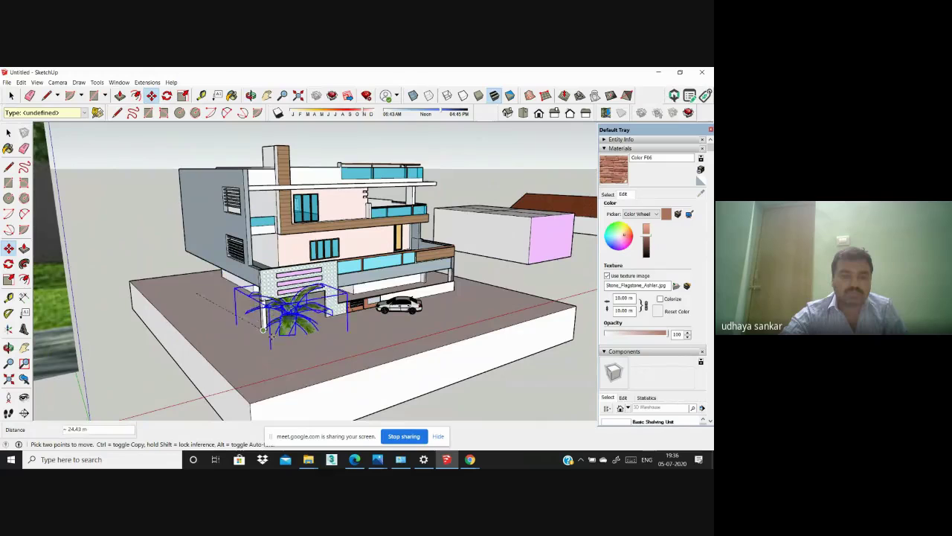
middle_drag(316, 350, 170, 306)
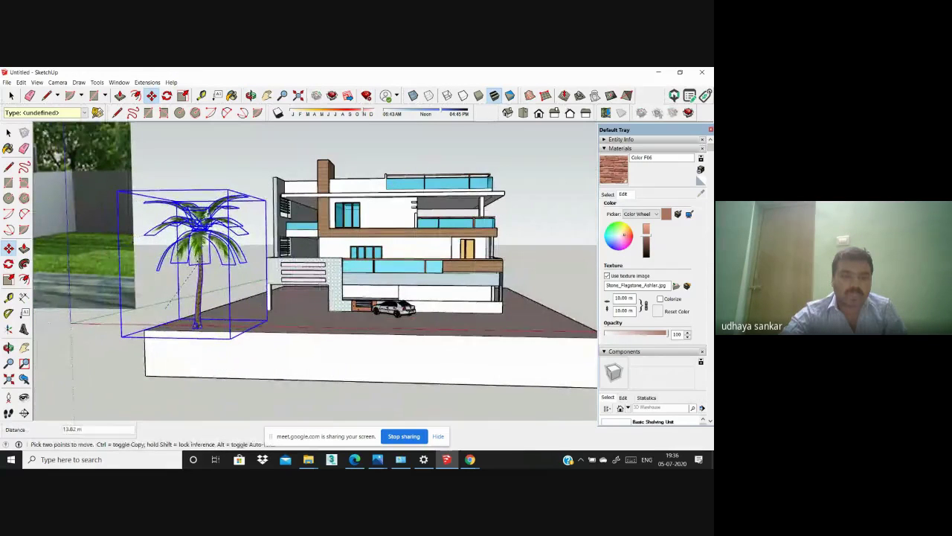
click(197, 326)
middle_drag(151, 366, 228, 395)
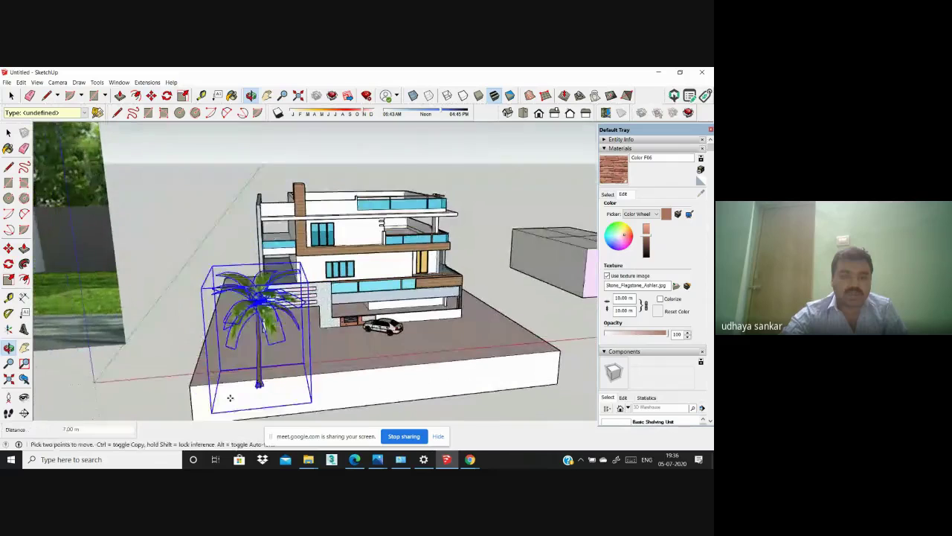
middle_drag(180, 413, 203, 286)
click(210, 285)
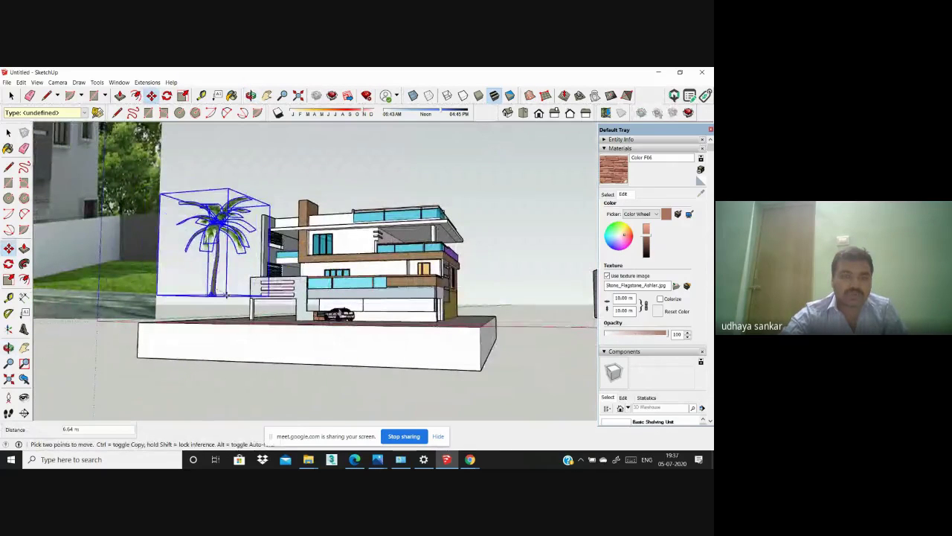
click(253, 323)
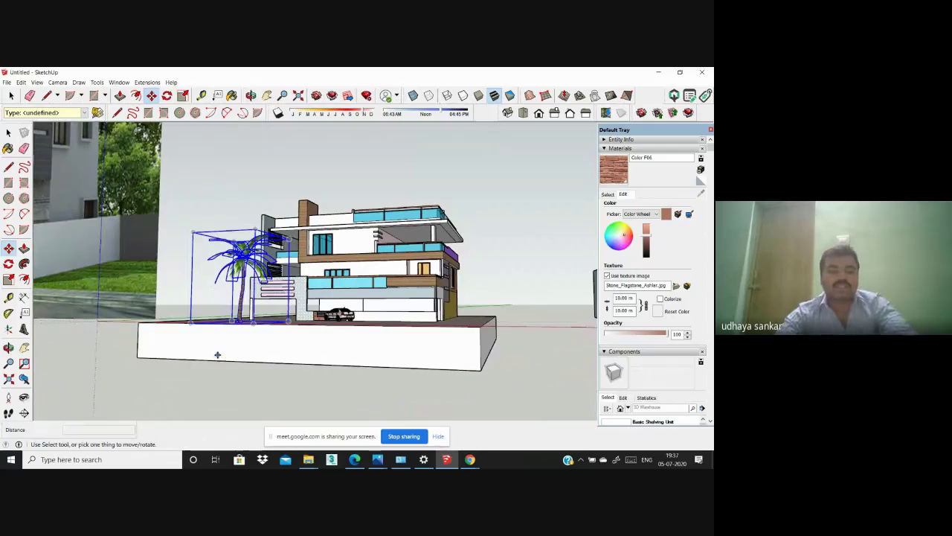
Step: Examine the palm tree's placement on the platform and in relation to the house from several angles
middle_drag(208, 366, 221, 395)
scroll(221, 395, up, 5)
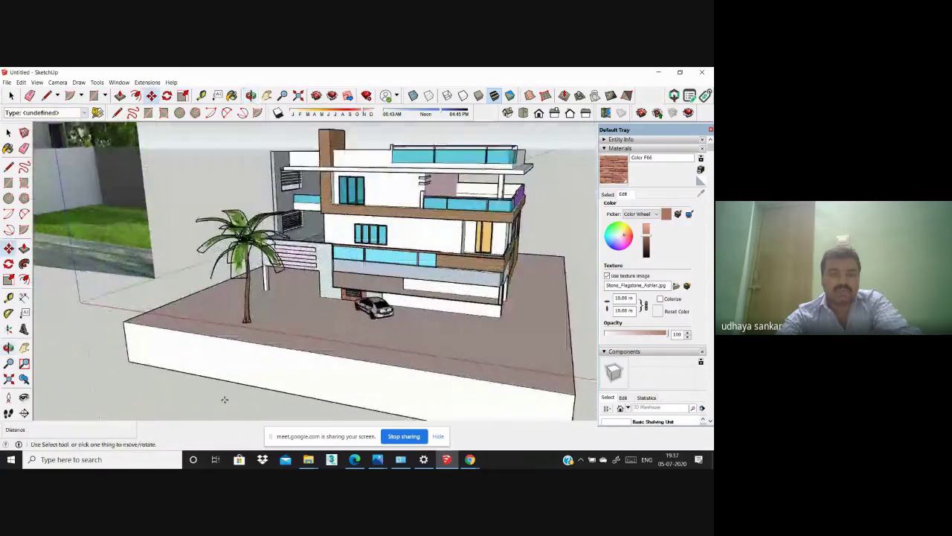
scroll(178, 308, down, 2)
middle_drag(176, 304, 499, 285)
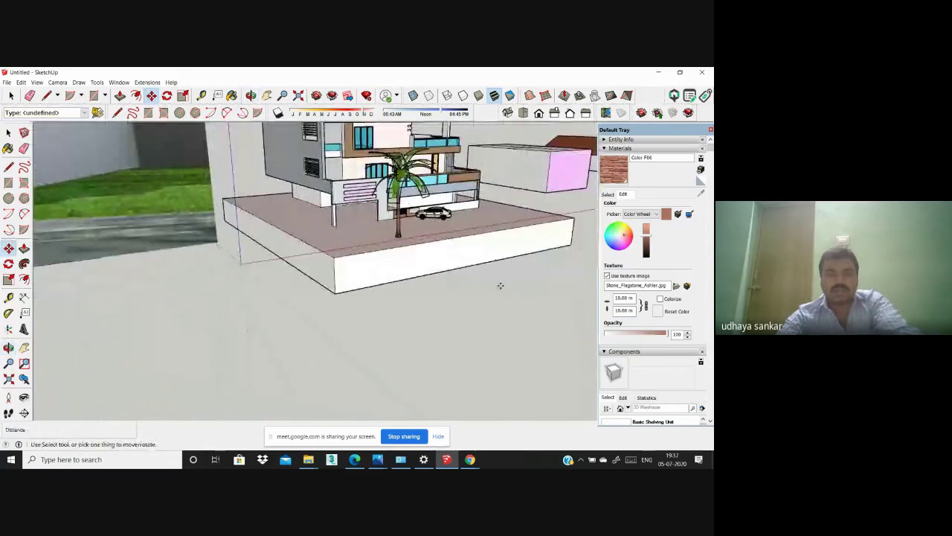
scroll(428, 178, up, 5)
scroll(417, 186, up, 3)
scroll(197, 223, down, 3)
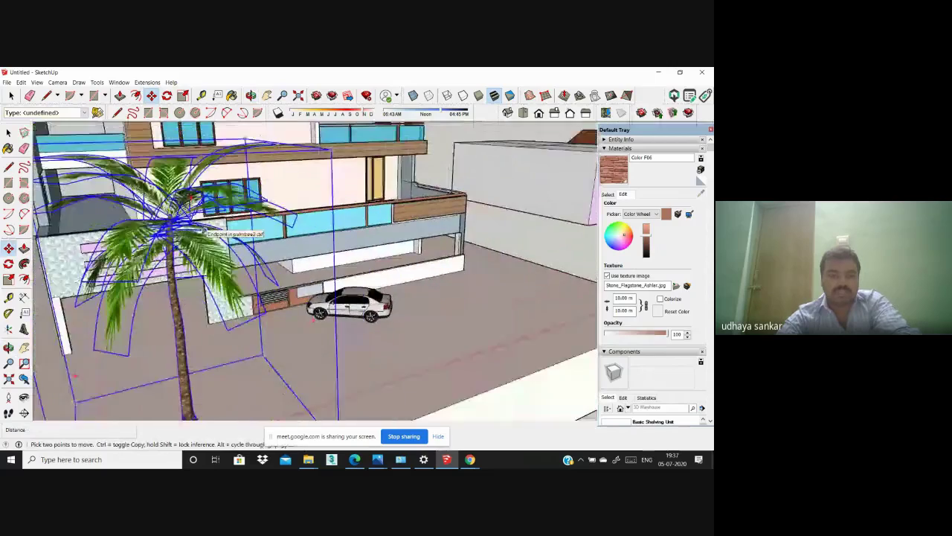
scroll(200, 223, down, 4)
middle_drag(453, 325, 307, 223)
scroll(308, 227, up, 3)
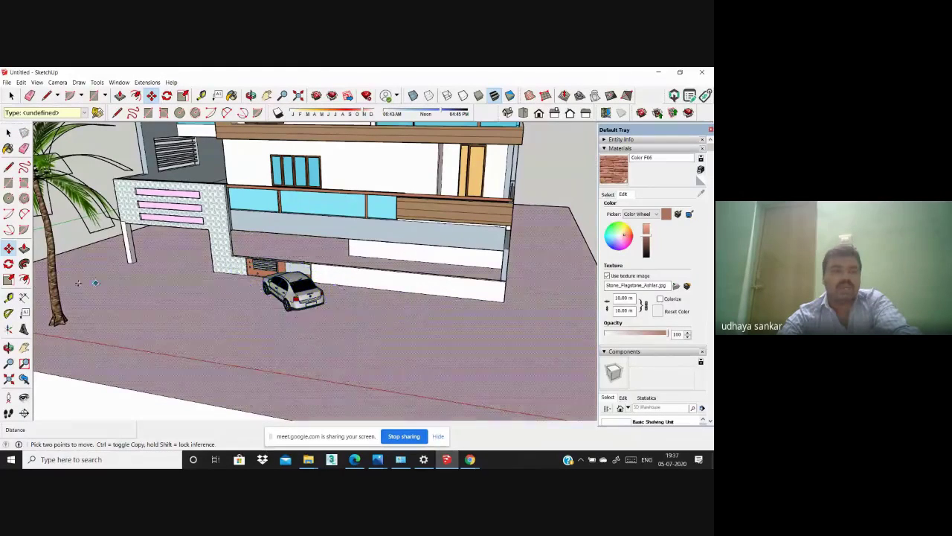
scroll(149, 301, down, 3)
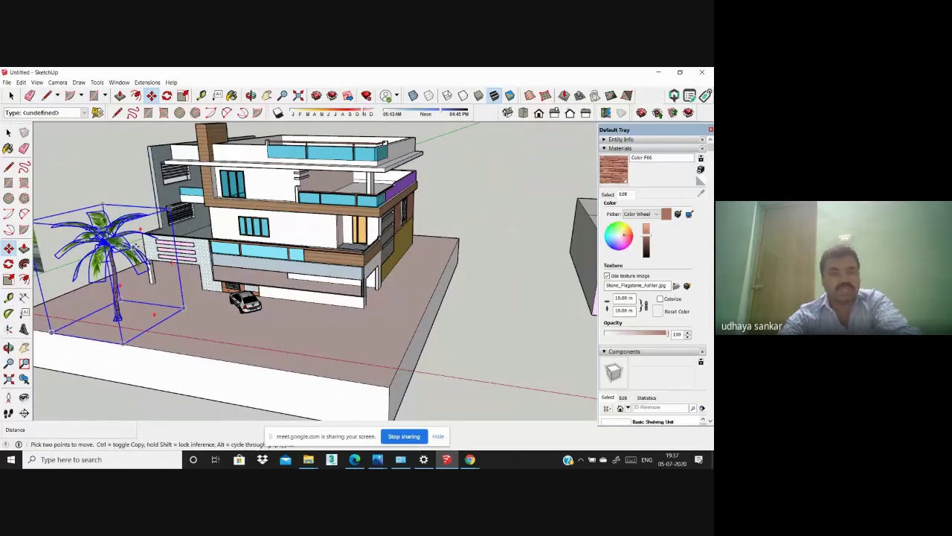
Step: Inspect the car and its bounding box up close beside the house's low front wall
scroll(273, 308, up, 7)
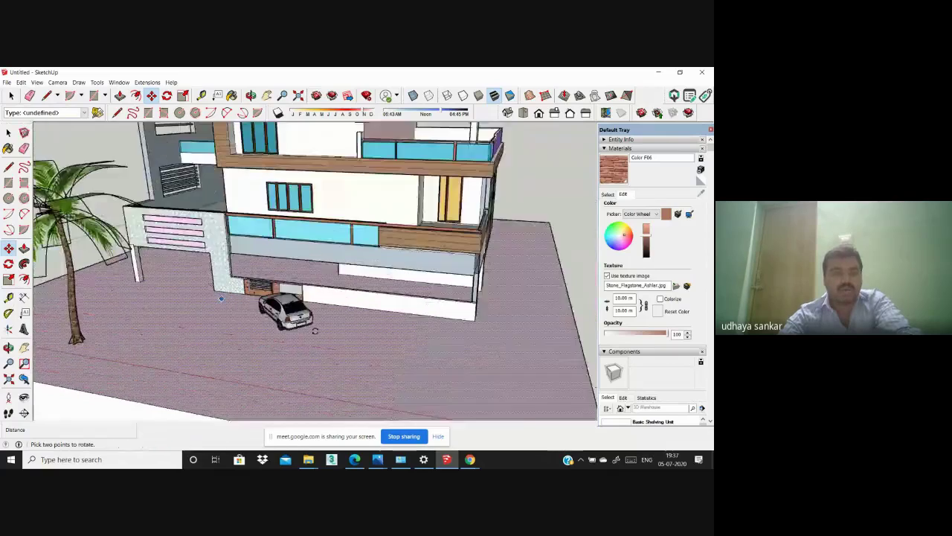
middle_drag(319, 332, 355, 277)
scroll(324, 324, down, 2)
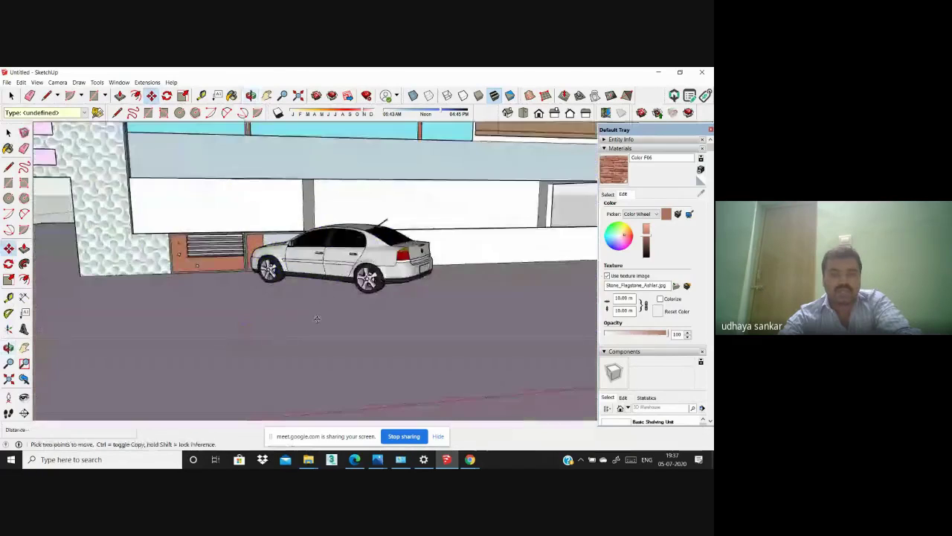
middle_drag(340, 246, 335, 291)
key(m)
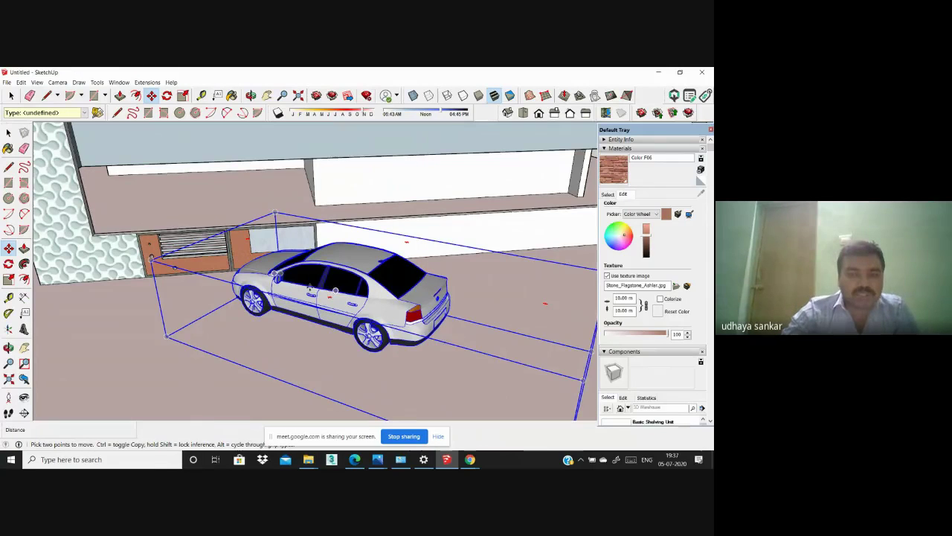
scroll(334, 290, down, 2)
scroll(337, 278, up, 2)
scroll(359, 296, up, 1)
scroll(298, 276, down, 3)
middle_drag(218, 299, 267, 289)
middle_drag(391, 296, 351, 286)
scroll(351, 286, up, 1)
scroll(349, 285, up, 1)
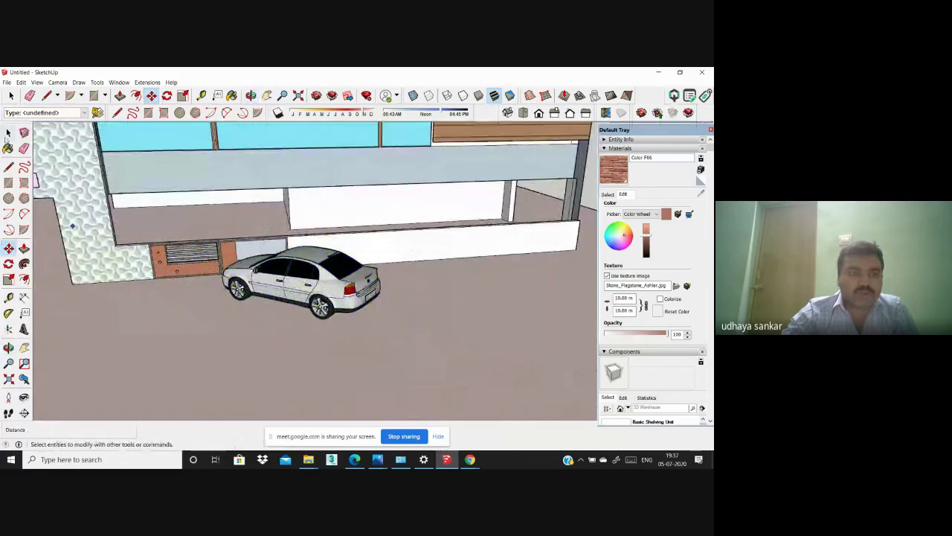
Step: Explode the car component into its separate geometry
click(8, 133)
click(323, 277)
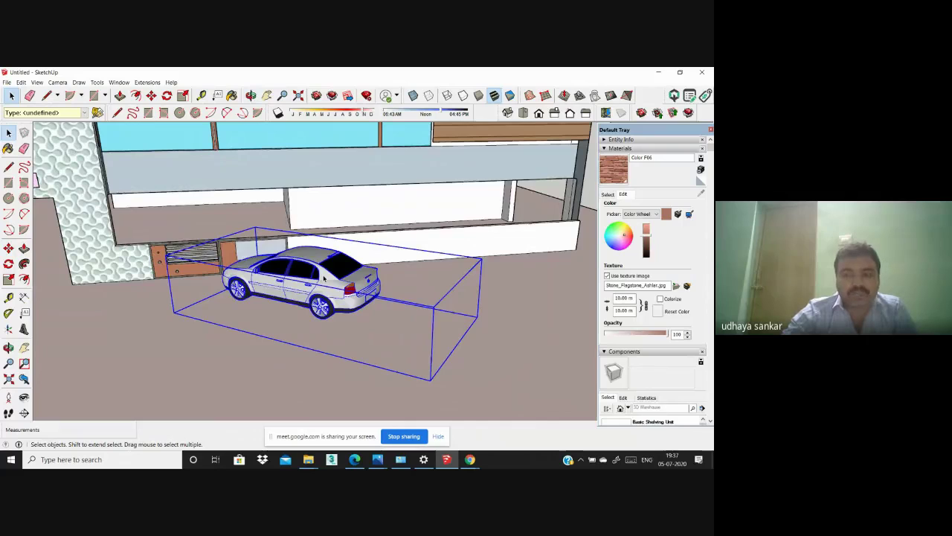
right_click(324, 278)
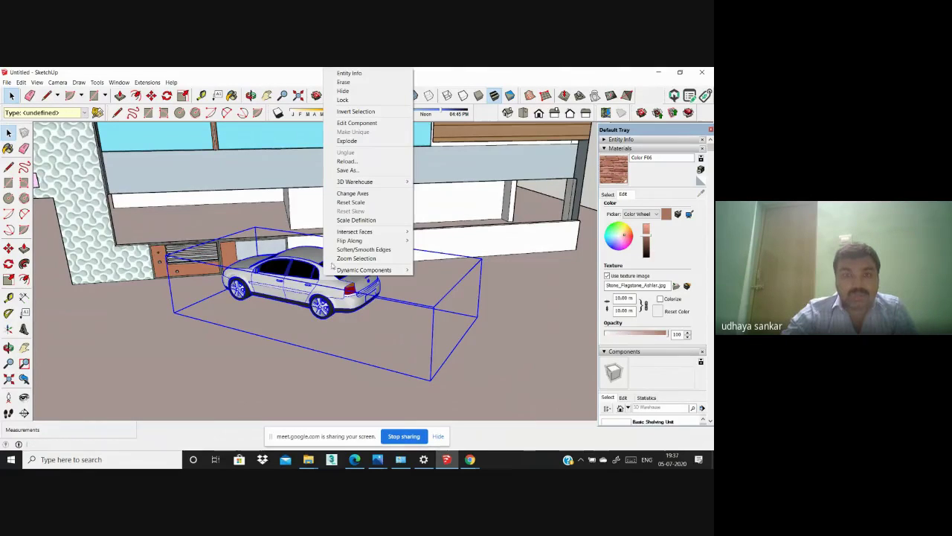
click(365, 141)
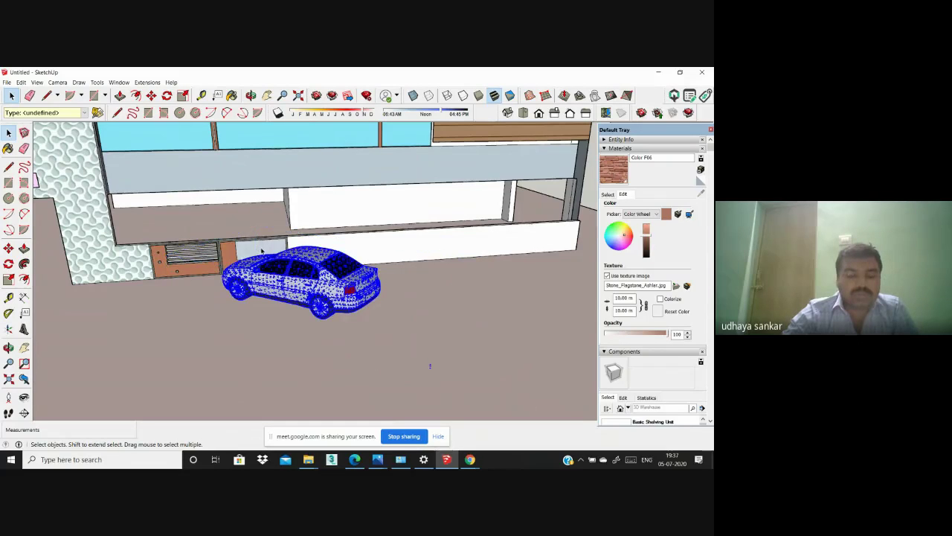
Step: Paint the car's near-side door panels with the 0007_MistyRose color
scroll(274, 297, up, 2)
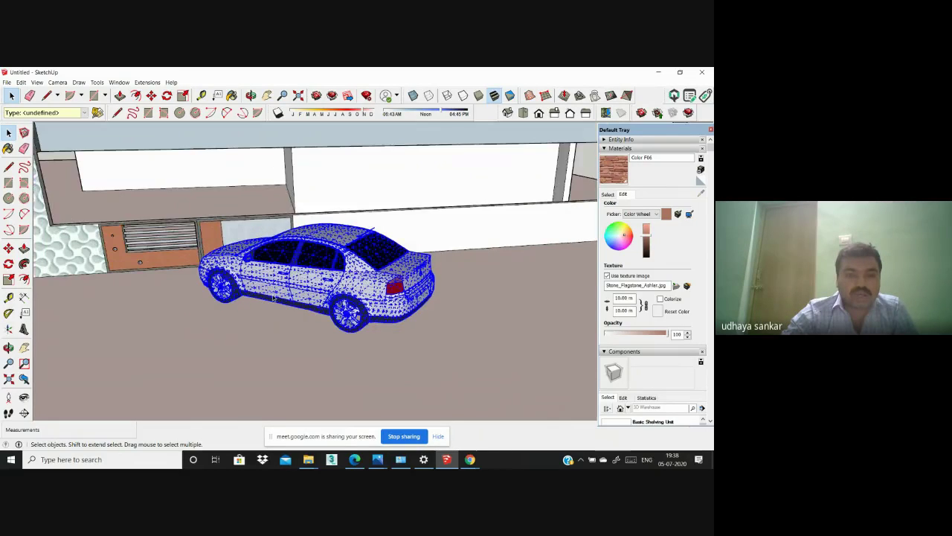
scroll(273, 297, up, 4)
click(279, 275)
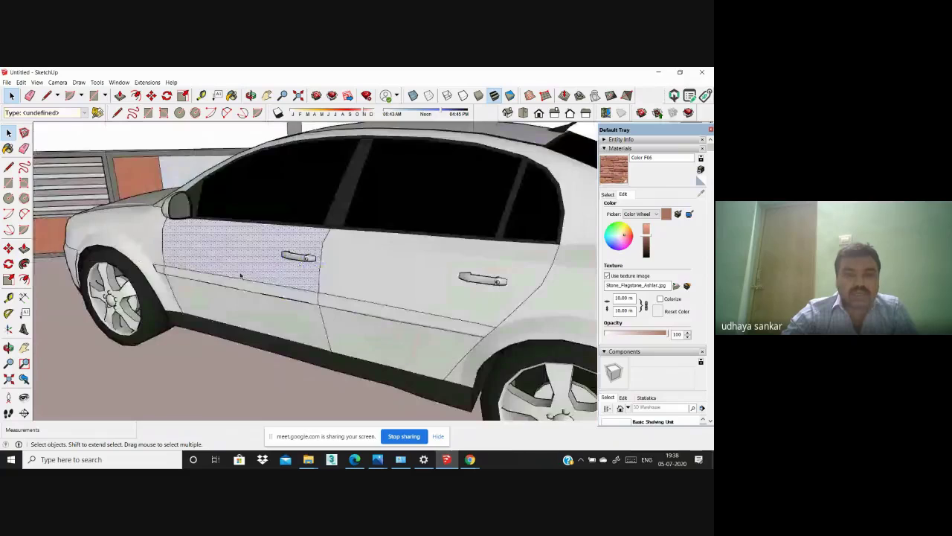
scroll(240, 275, down, 4)
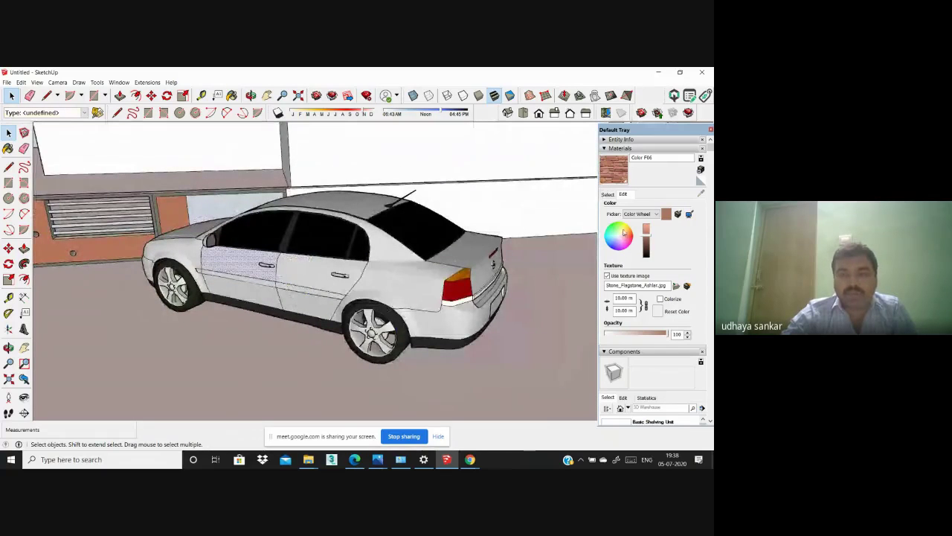
click(611, 195)
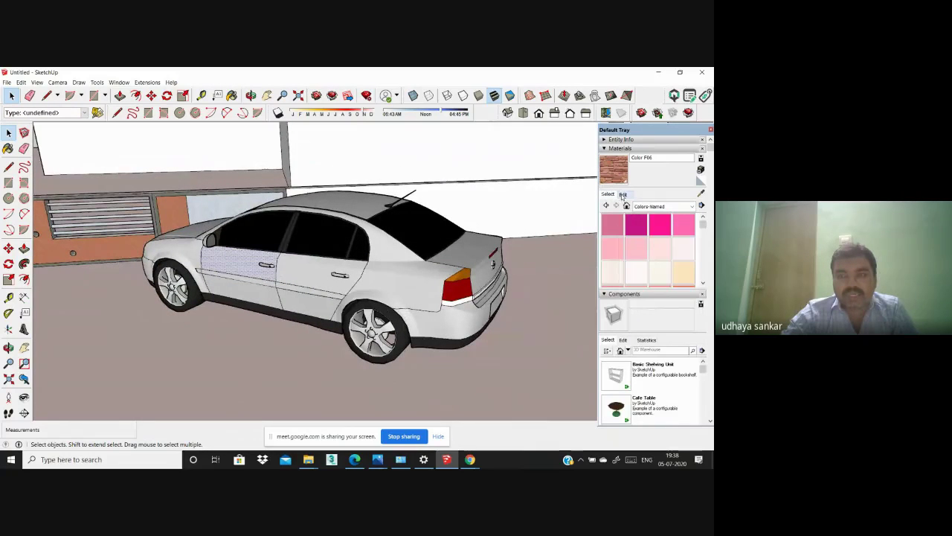
click(656, 249)
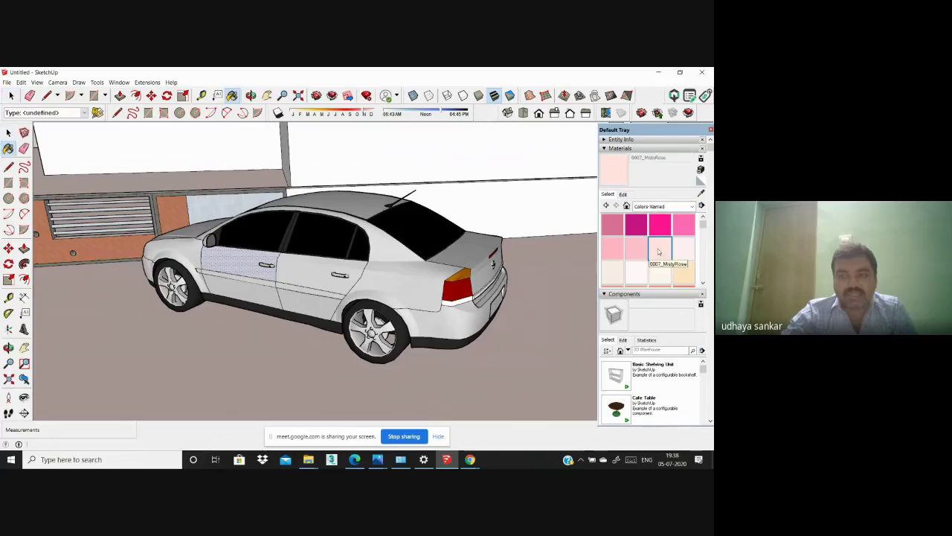
click(315, 288)
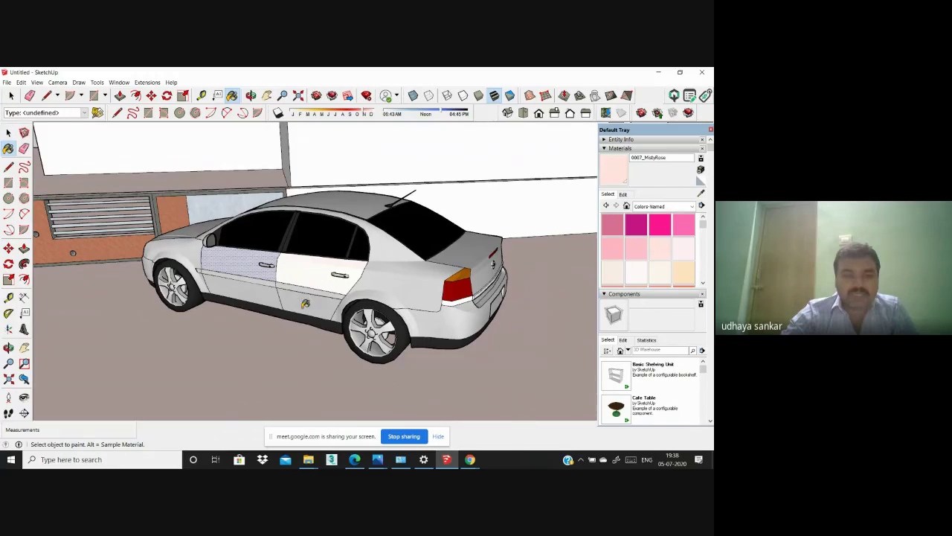
click(302, 305)
click(256, 296)
click(250, 256)
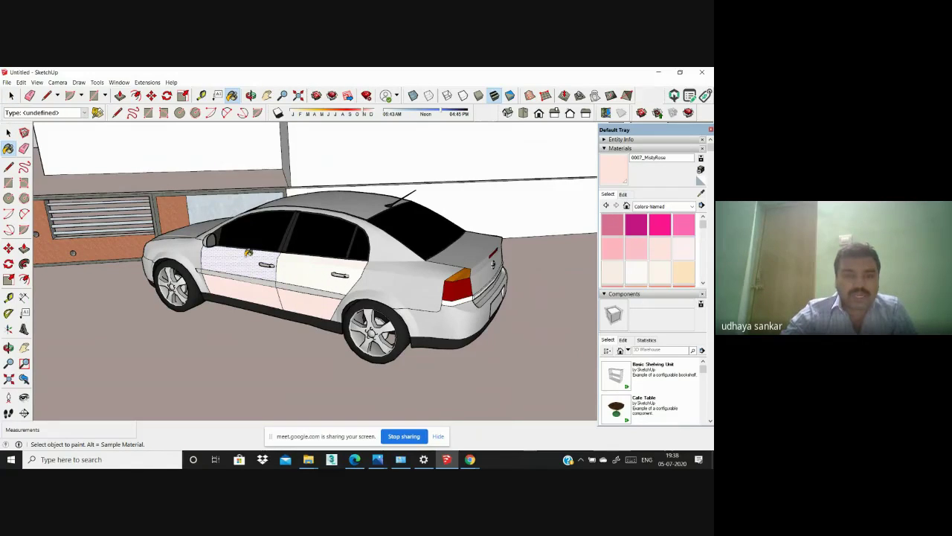
Step: Paint the car's near-side rear panel, rear bumper and trunk lid with the 0006_Pink color
key(o)
drag(396, 281, 380, 283)
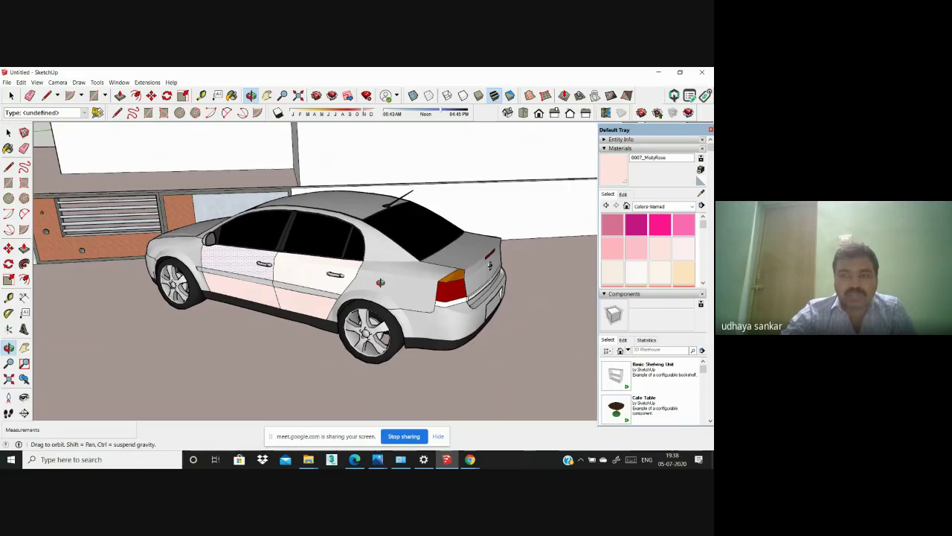
middle_drag(380, 283, 375, 284)
click(637, 248)
click(409, 279)
click(430, 322)
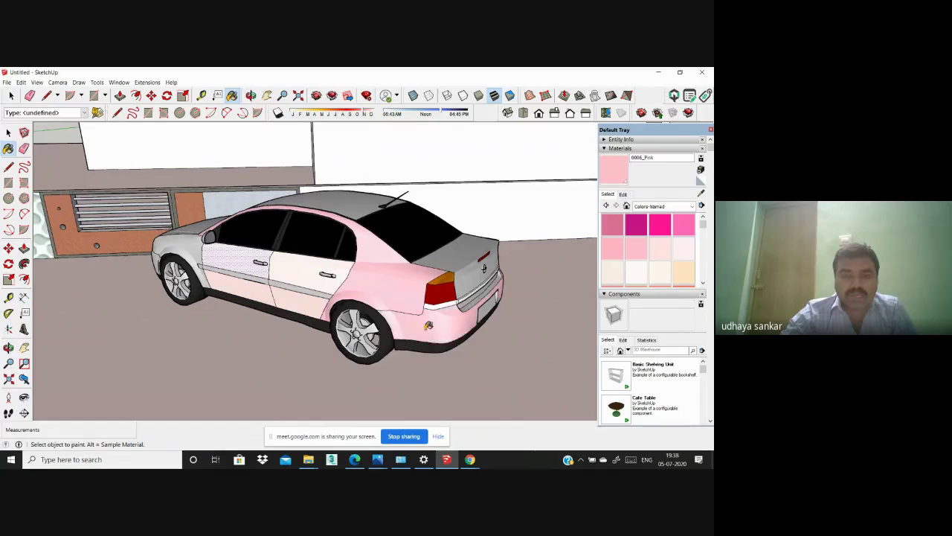
mouse_move(433, 327)
middle_down()
mouse_move(366, 287)
mouse_move(361, 301)
middle_up()
click(363, 289)
Step: Paint the car's roof and hood with the 0006_Pink color
mouse_move(361, 301)
mouse_down()
mouse_move(324, 268)
mouse_move(336, 279)
mouse_move(531, 266)
mouse_up()
key(b)
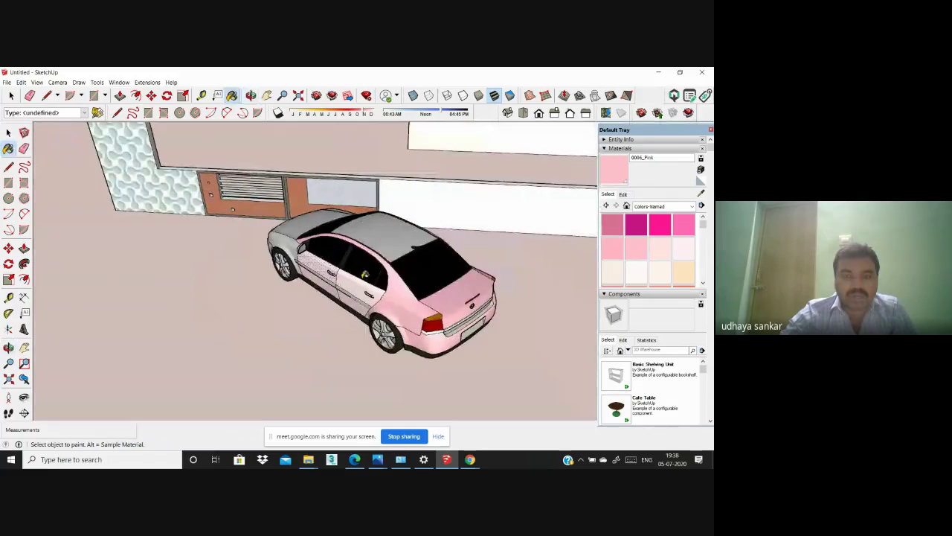
click(387, 235)
middle_drag(387, 235, 514, 275)
click(305, 276)
Step: Paint the car's windshield with Translucent Glass Tinted from the Glass and Mirrors collection
scroll(306, 304, up, 2)
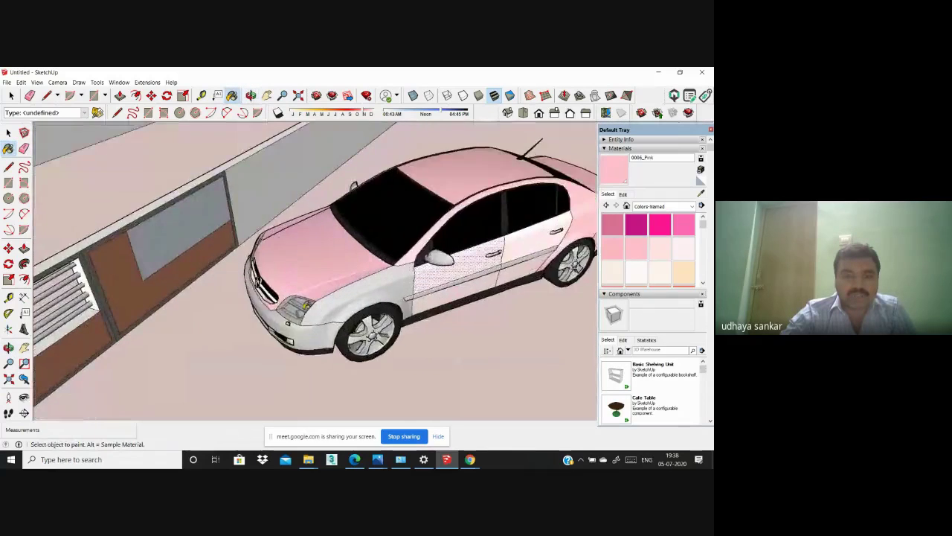
scroll(305, 304, up, 2)
scroll(305, 304, down, 1)
middle_drag(306, 304, 378, 273)
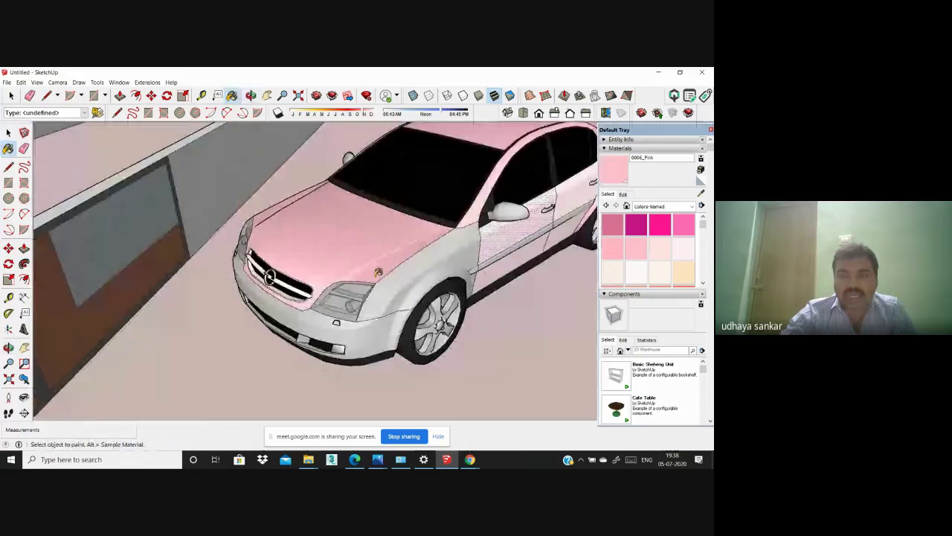
click(666, 206)
click(668, 255)
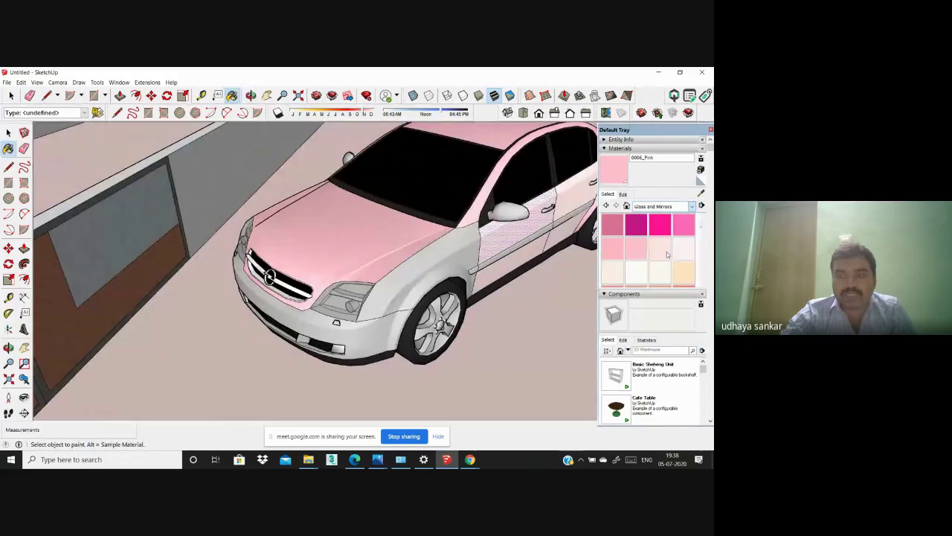
click(665, 274)
click(395, 201)
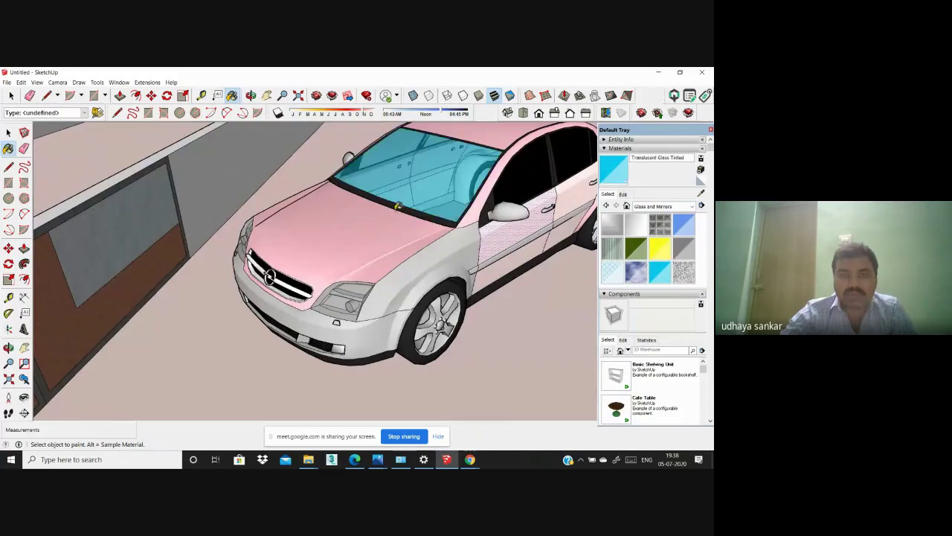
Step: Apply Translucent Glass Tinted to the front and rear door windows on the near side and to the rear window
scroll(309, 247, down, 2)
click(456, 195)
click(489, 184)
middle_drag(449, 213, 153, 261)
scroll(153, 261, down, 2)
click(418, 289)
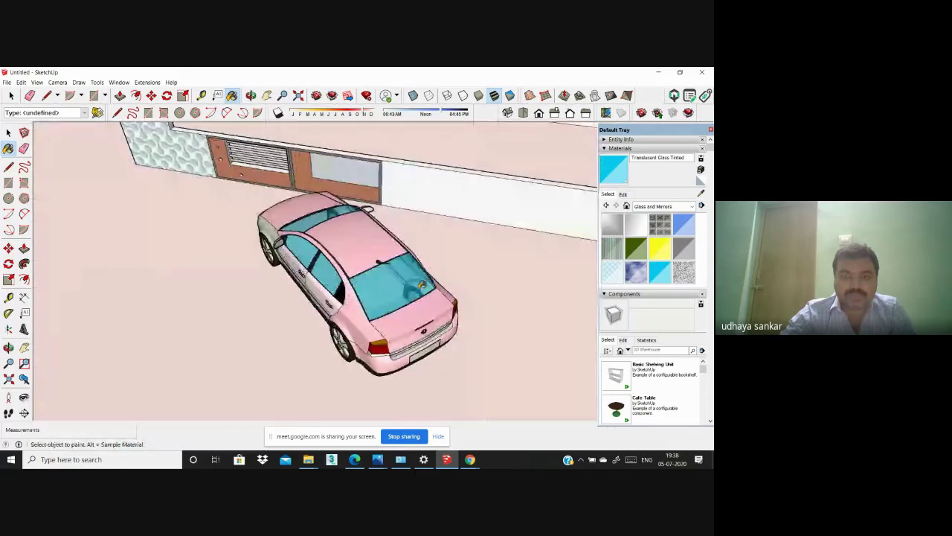
Step: Paint the door windows on the car's far side, facing the low wall, with Translucent Glass Tinted
mouse_move(418, 289)
middle_down()
mouse_move(332, 310)
mouse_move(346, 277)
middle_up()
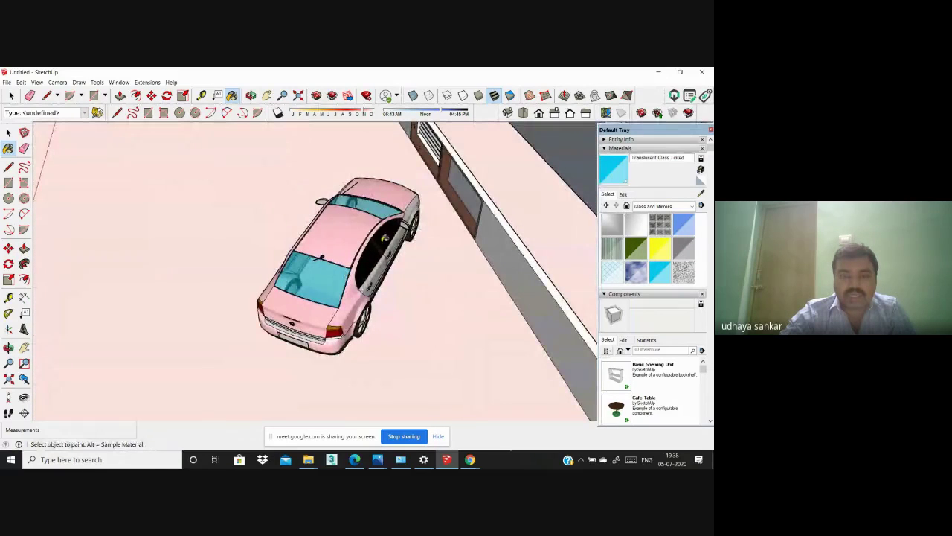
click(381, 243)
click(368, 259)
Step: Paint both of the car's taillights with Translucent Glass Tinted
scroll(360, 259, down, 1)
mouse_move(357, 260)
middle_down()
mouse_move(525, 192)
mouse_move(537, 175)
middle_up()
scroll(395, 271, up, 4)
mouse_move(388, 268)
middle_down()
mouse_move(274, 287)
mouse_move(186, 276)
middle_up()
click(273, 286)
click(364, 254)
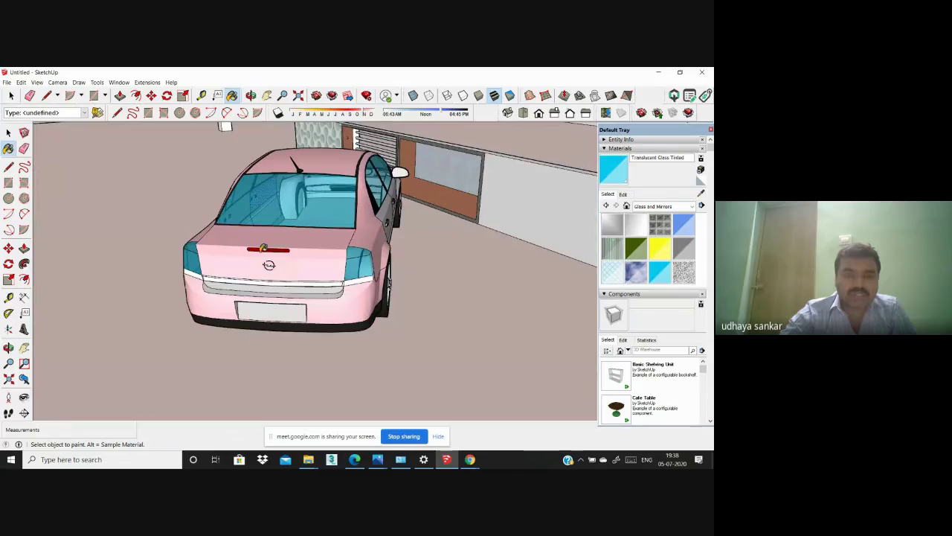
Step: Paint the car's headlights with Translucent Glass Tinted and undo the stray fill on the ground
mouse_move(263, 246)
middle_down()
mouse_move(493, 290)
mouse_move(461, 287)
middle_up()
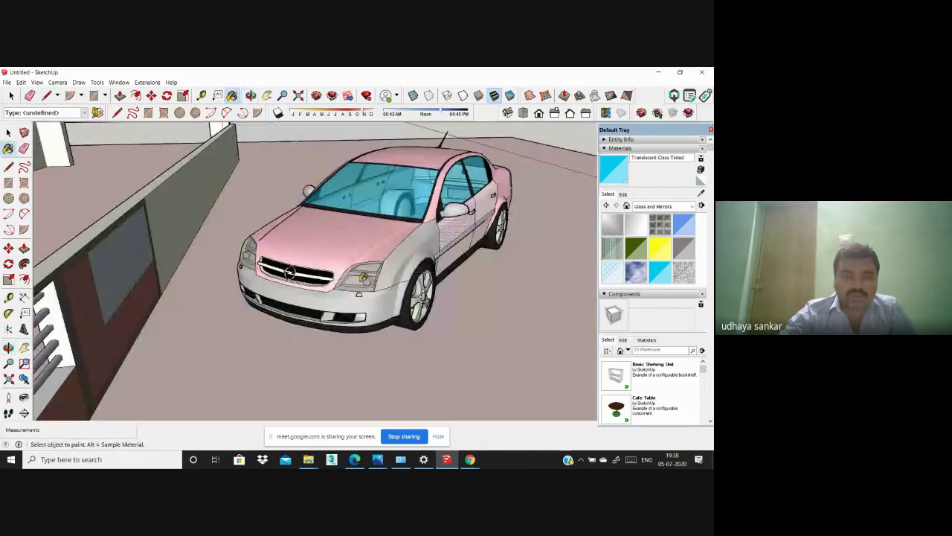
click(241, 254)
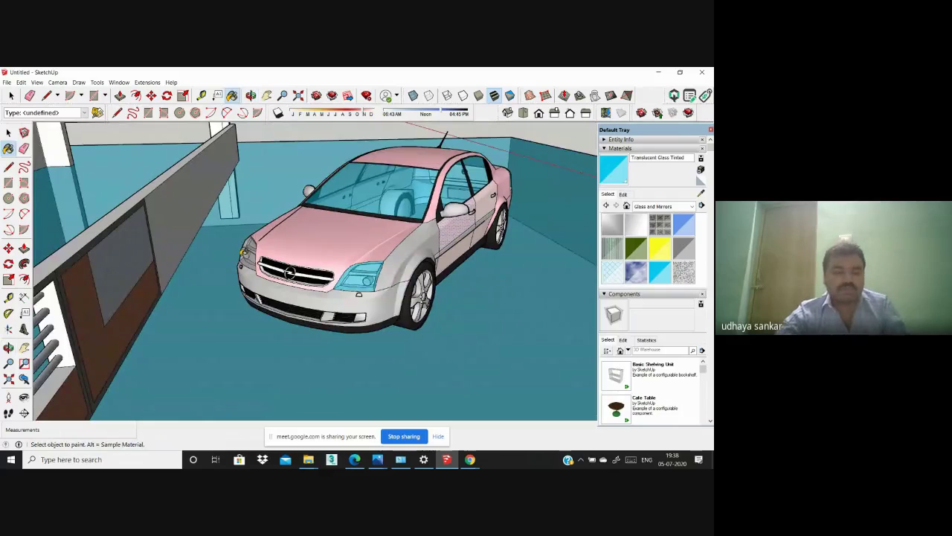
key(ctrl+z)
Step: Examine the painted car within the whole scene from the top view and close up beside the house
scroll(250, 237, down, 5)
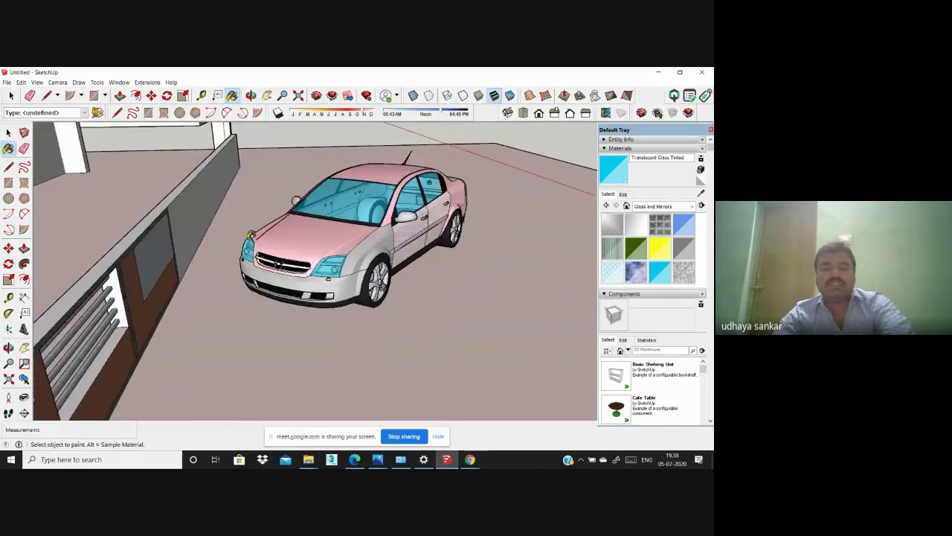
scroll(245, 238, down, 3)
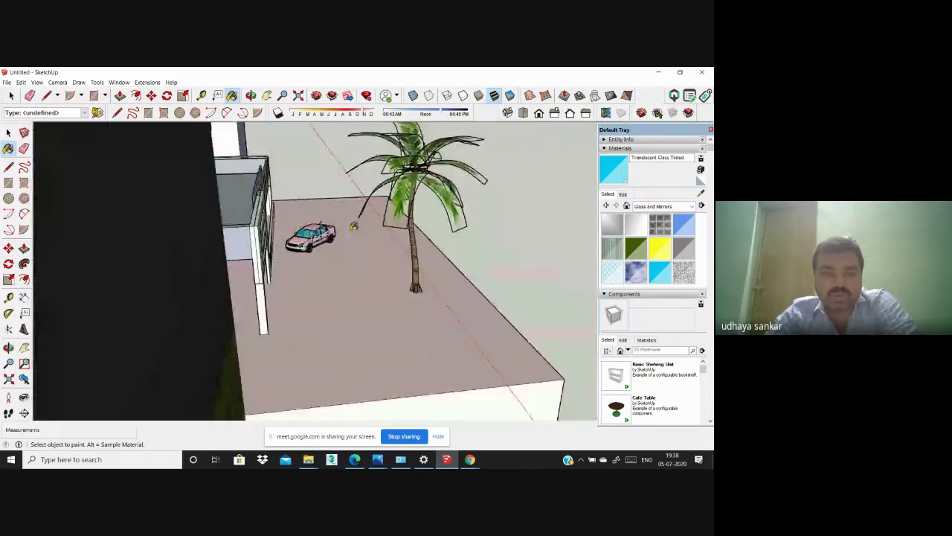
scroll(215, 233, up, 10)
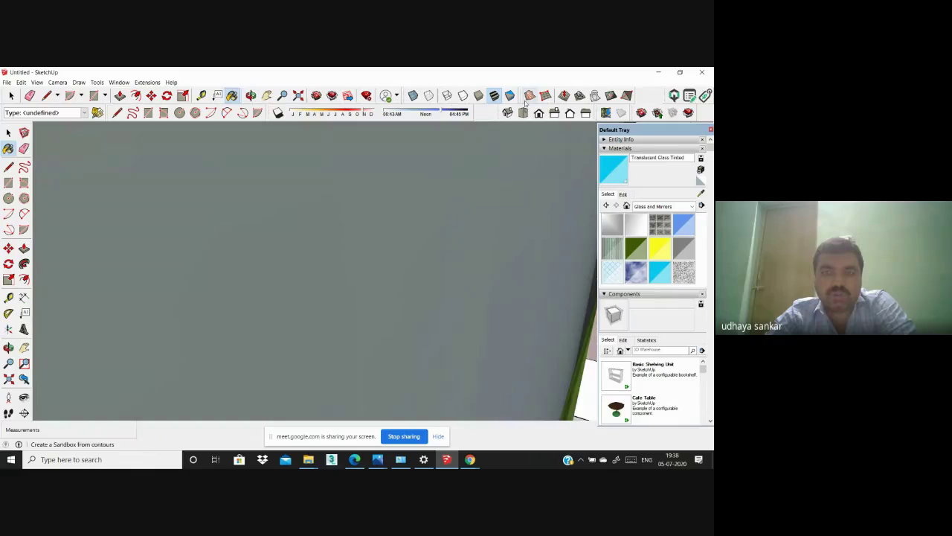
click(527, 98)
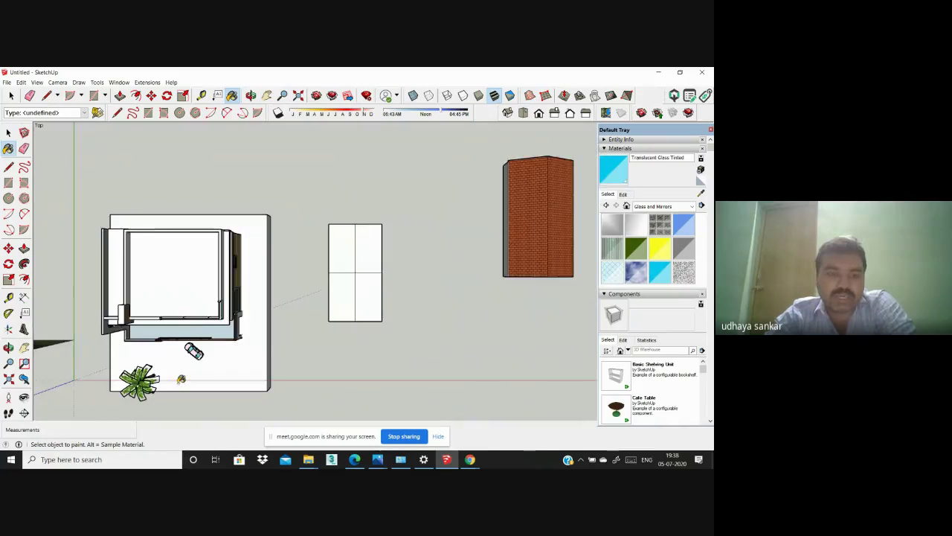
scroll(181, 380, up, 6)
middle_drag(183, 370, 265, 179)
scroll(219, 329, up, 3)
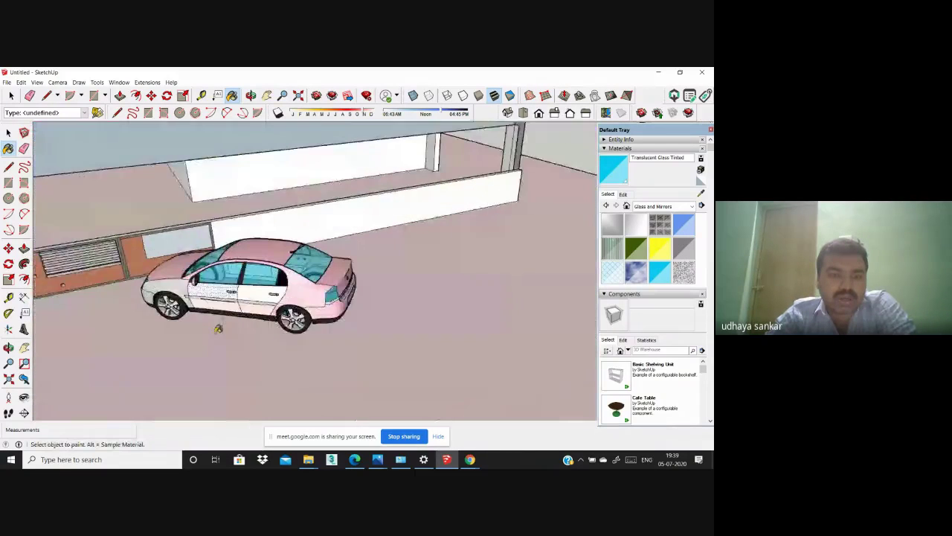
scroll(218, 326, up, 1)
scroll(249, 326, down, 3)
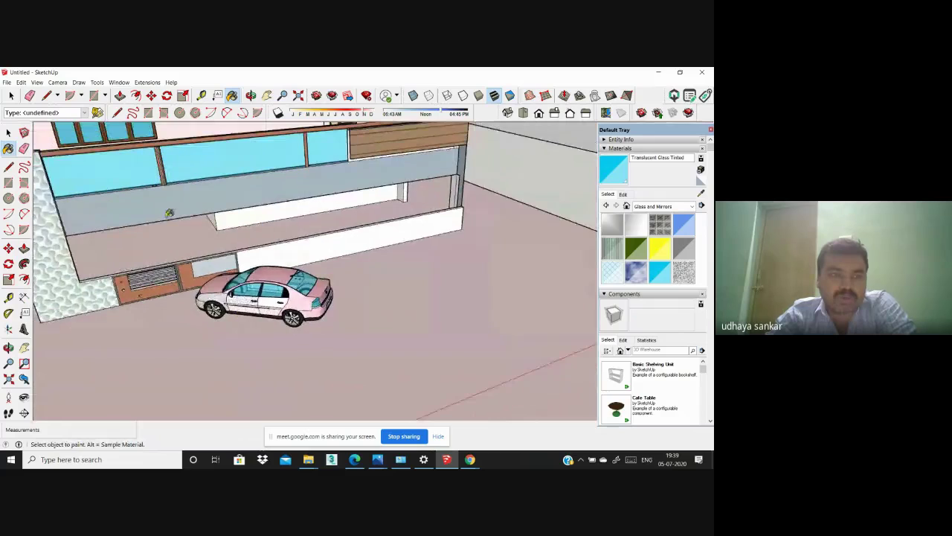
click(9, 132)
click(9, 132)
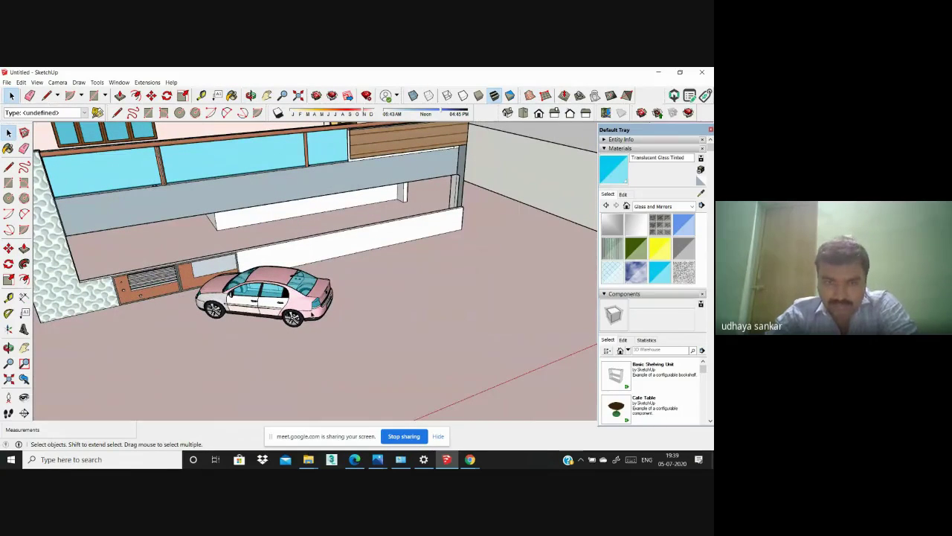
right_click(312, 313)
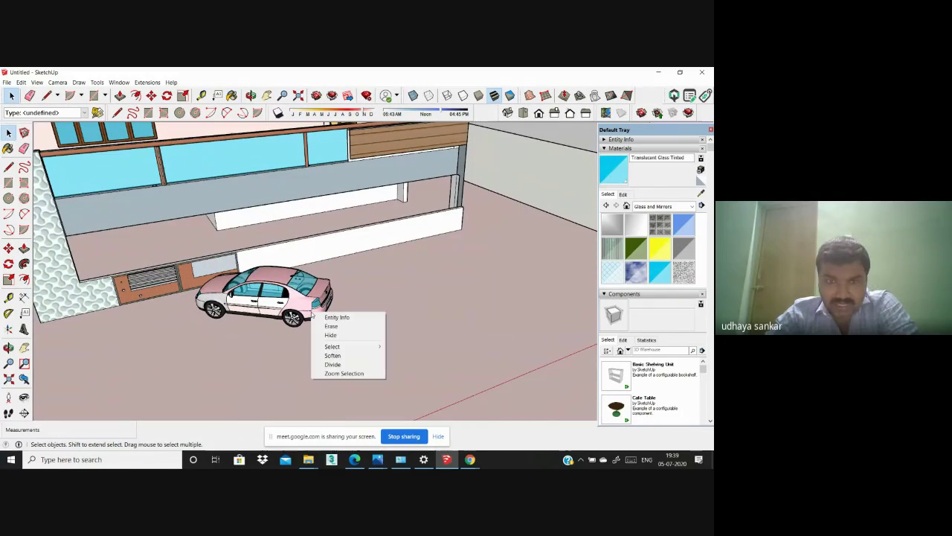
click(465, 257)
Step: Explode the palm tree component
scroll(548, 202, down, 3)
scroll(548, 202, down, 3)
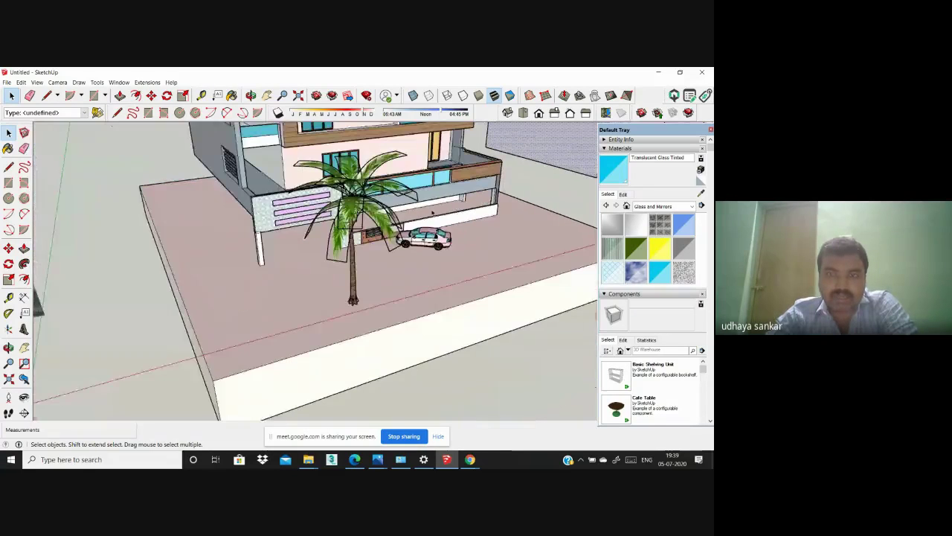
scroll(392, 189, up, 2)
right_click(392, 189)
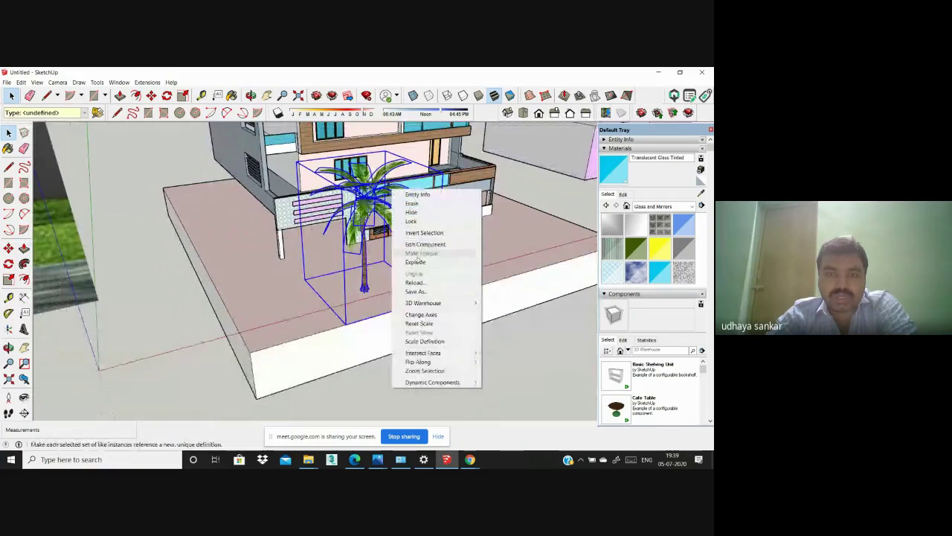
click(417, 262)
Step: Repaint the car's windshield and near-side door windows with Translucent Glass Safety
scroll(469, 217, up, 2)
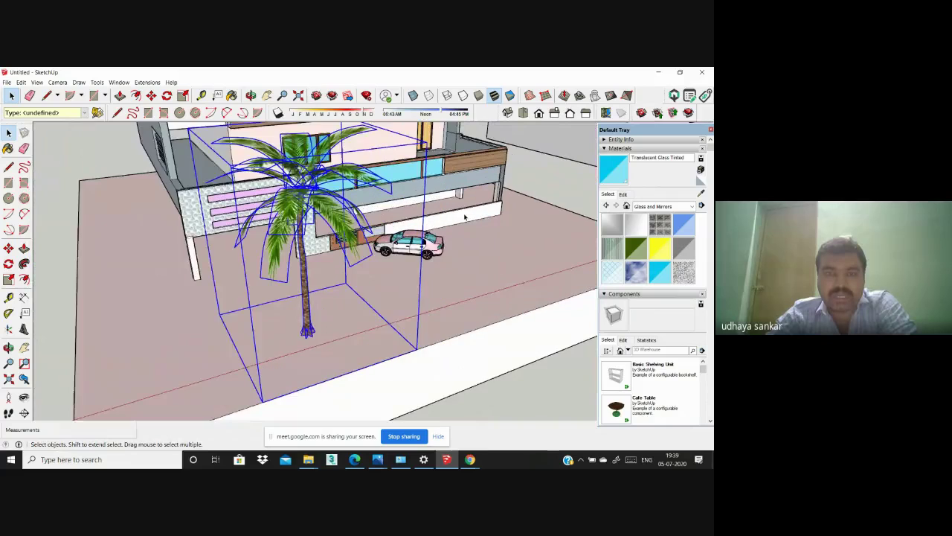
scroll(426, 224, up, 8)
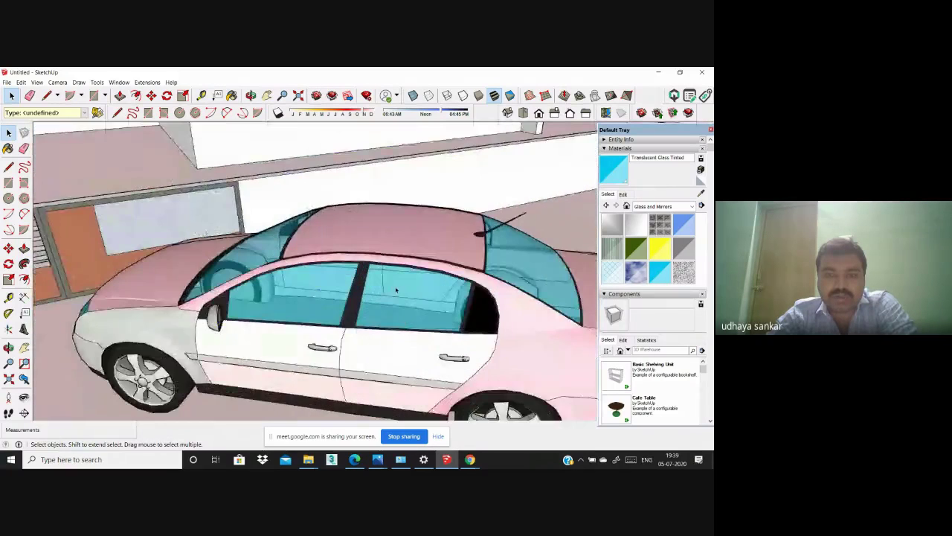
middle_drag(371, 240, 465, 246)
click(660, 273)
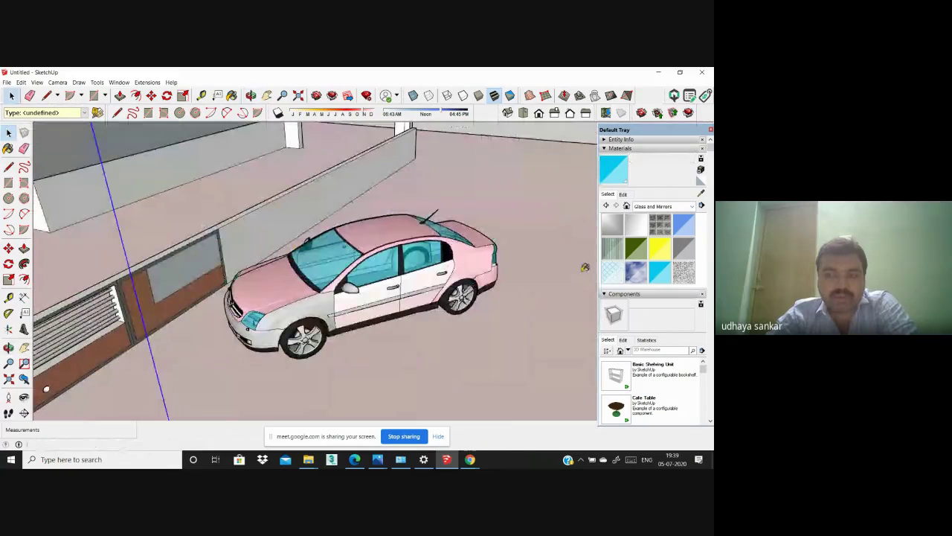
click(612, 271)
click(339, 261)
scroll(378, 266, up, 2)
click(383, 264)
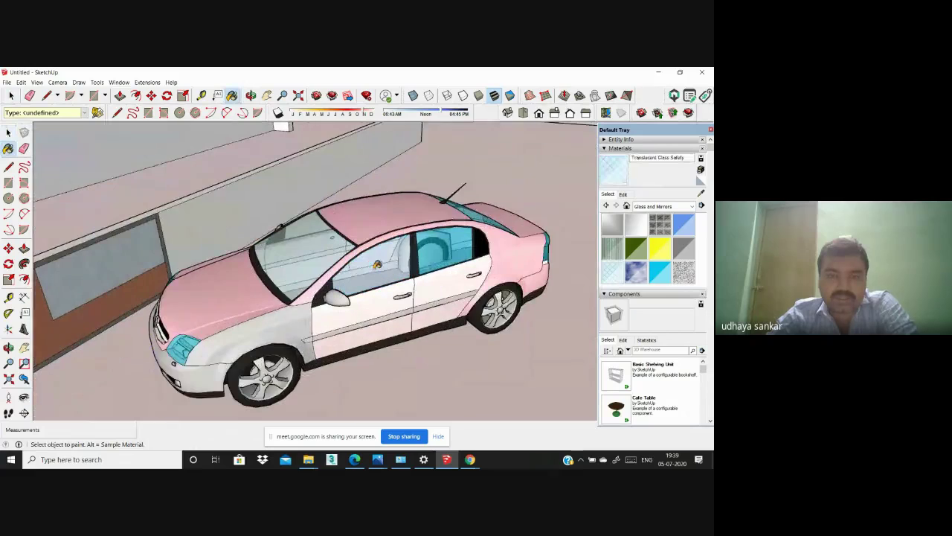
click(435, 259)
Step: Repaint the car's rear window with Translucent Glass Safety
middle_drag(454, 264, 279, 311)
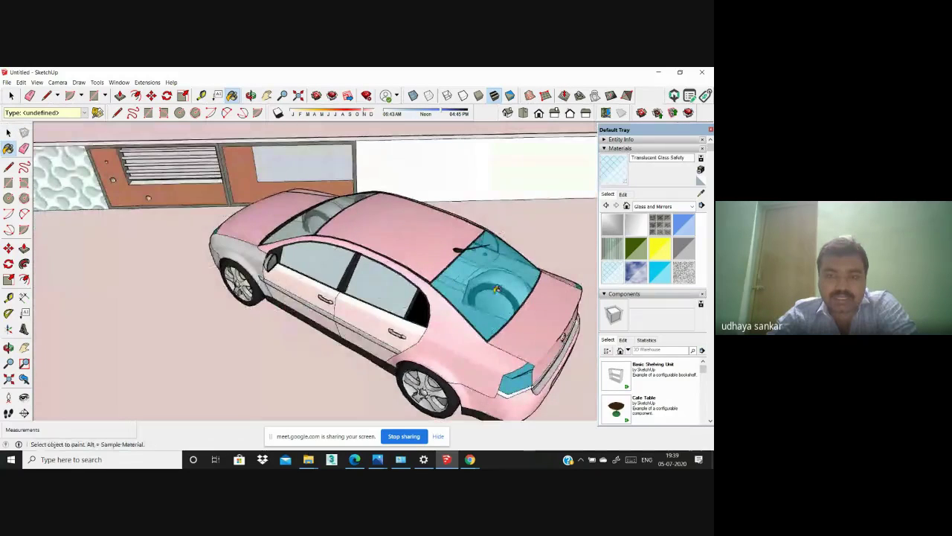
click(496, 289)
middle_drag(496, 289, 168, 297)
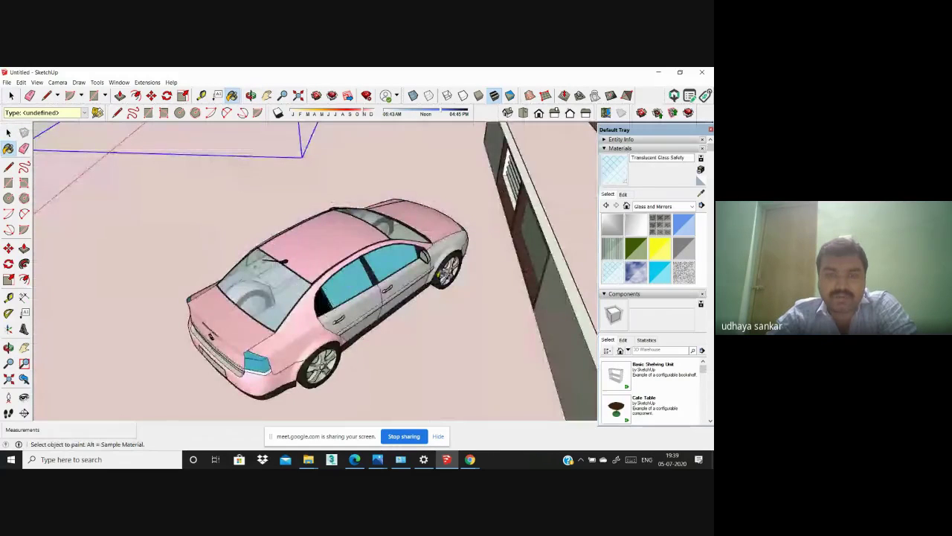
Step: Repaint the car's near-side tail light with Translucent Glass Safety
mouse_move(442, 276)
middle_down()
mouse_move(355, 280)
mouse_move(447, 263)
middle_up()
scroll(435, 301, up, 3)
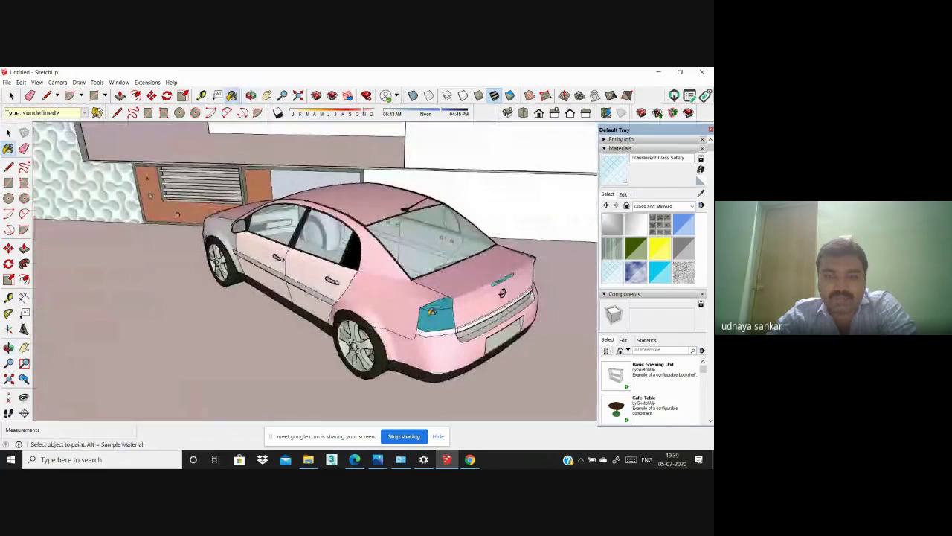
click(436, 306)
scroll(444, 300, down, 10)
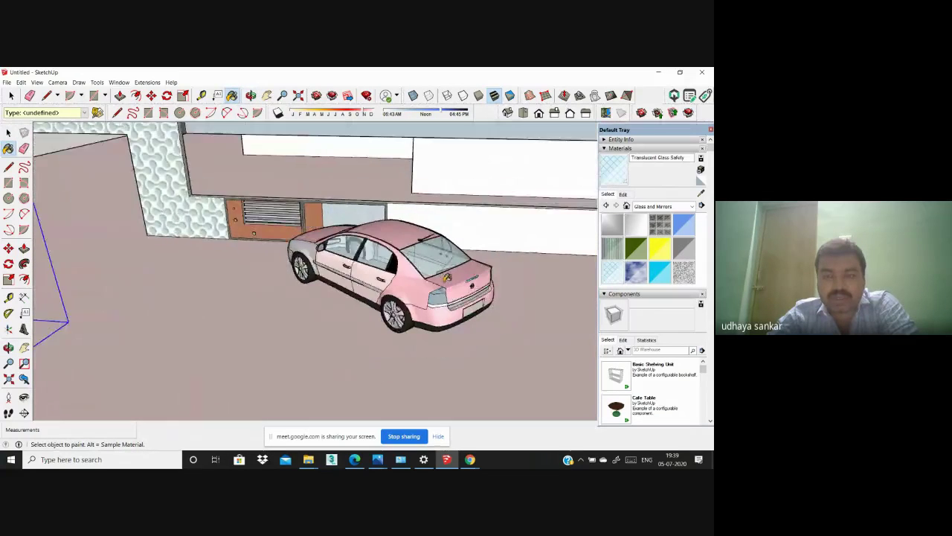
scroll(342, 270, up, 6)
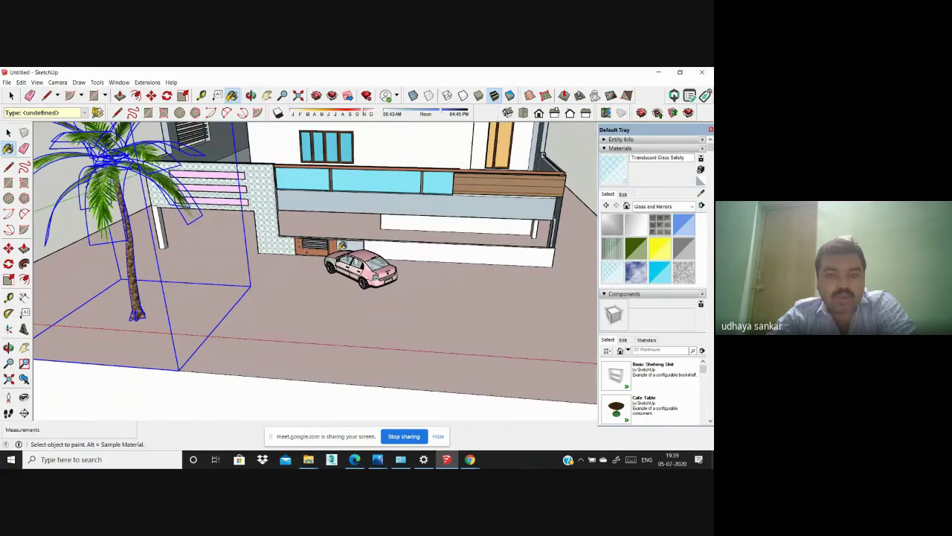
scroll(343, 245, up, 5)
scroll(313, 248, down, 3)
middle_drag(305, 249, 391, 256)
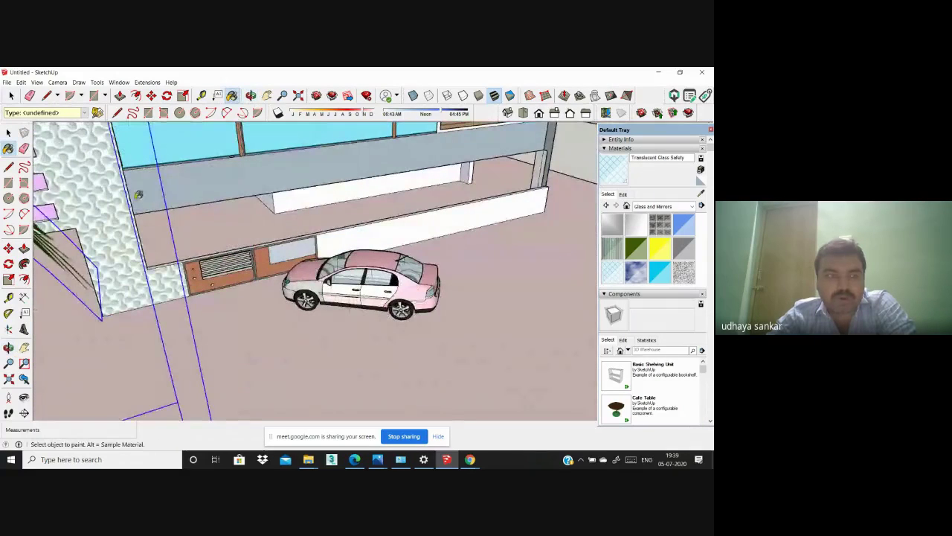
click(8, 133)
click(421, 286)
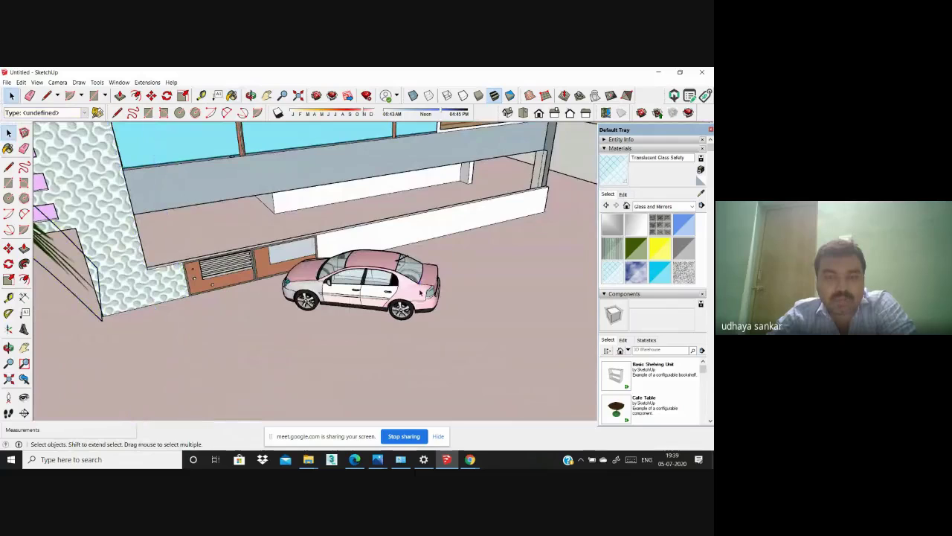
click(420, 293)
right_click(433, 298)
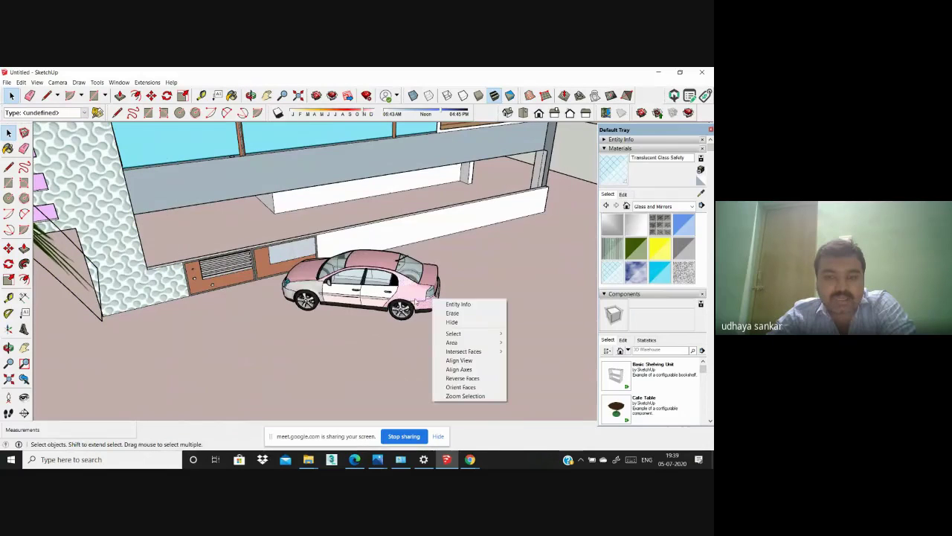
click(382, 351)
Step: Examine the furnished house with its car and palm tree, plus the plain box and the gable-roofed model beside it
scroll(357, 291, down, 6)
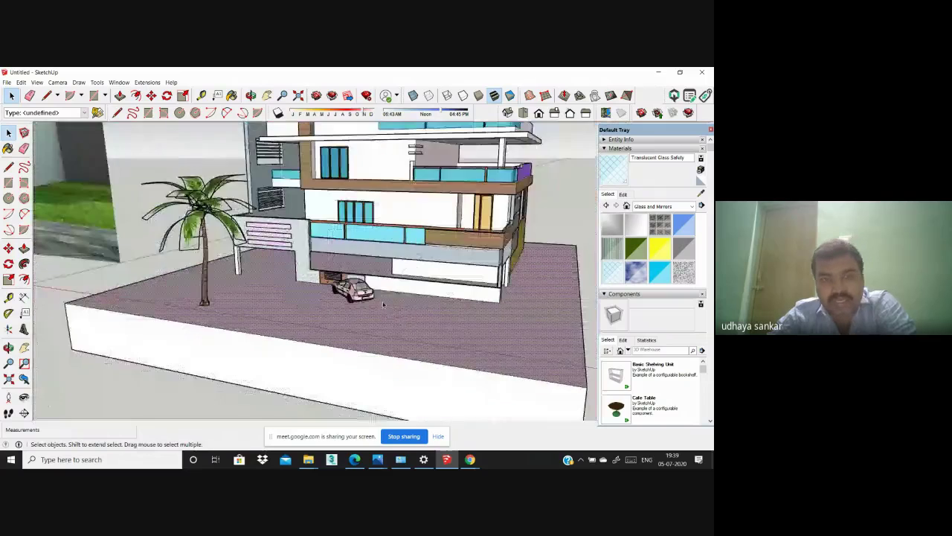
scroll(357, 290, up, 3)
scroll(357, 290, down, 4)
scroll(358, 290, up, 2)
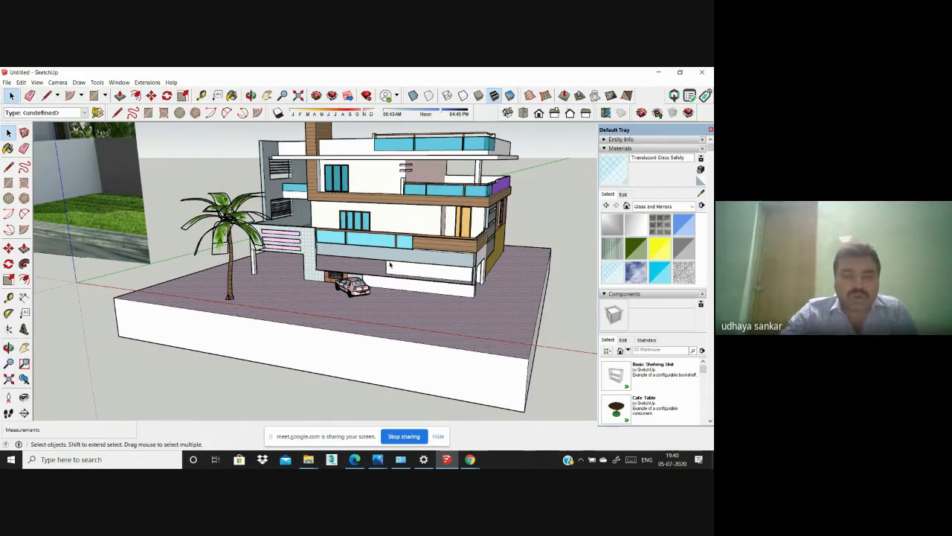
scroll(335, 369, down, 8)
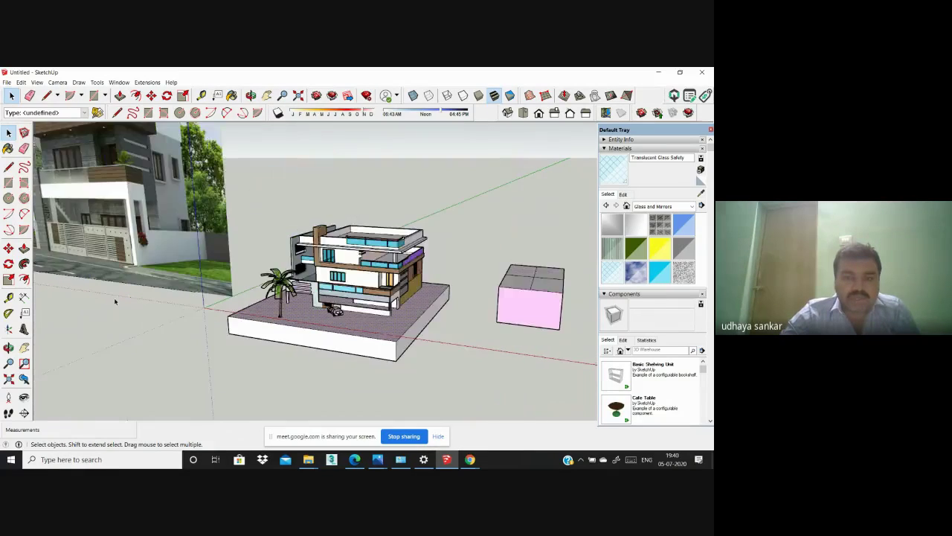
scroll(286, 317, down, 2)
scroll(542, 314, up, 5)
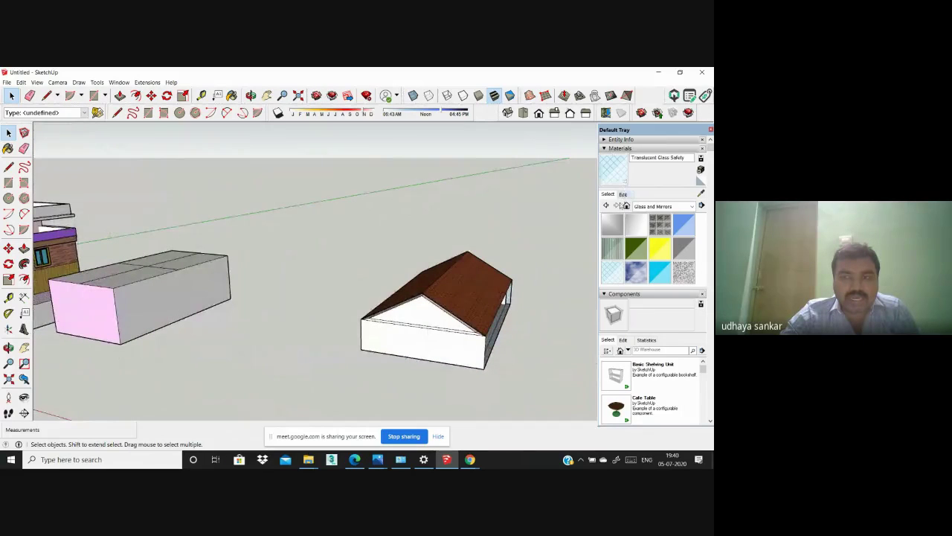
click(622, 193)
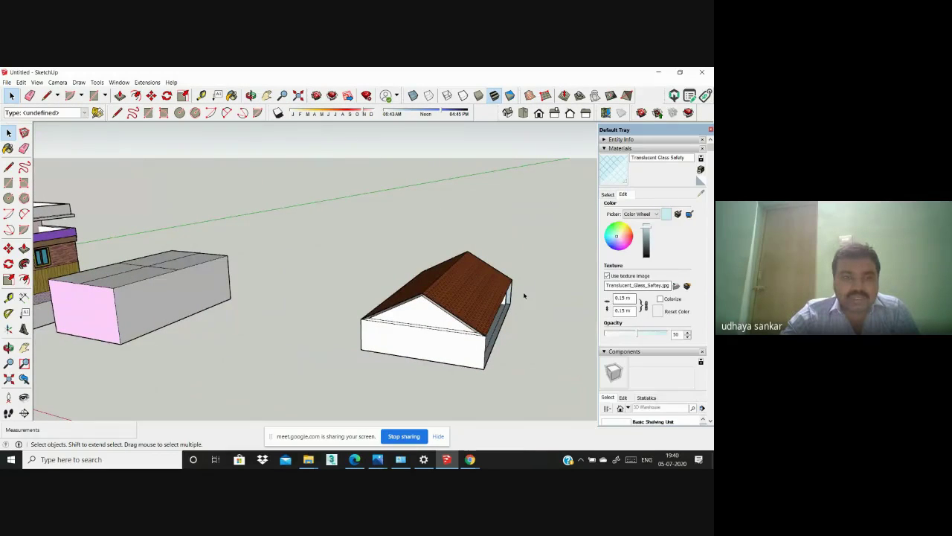
scroll(524, 295, down, 3)
scroll(171, 294, up, 8)
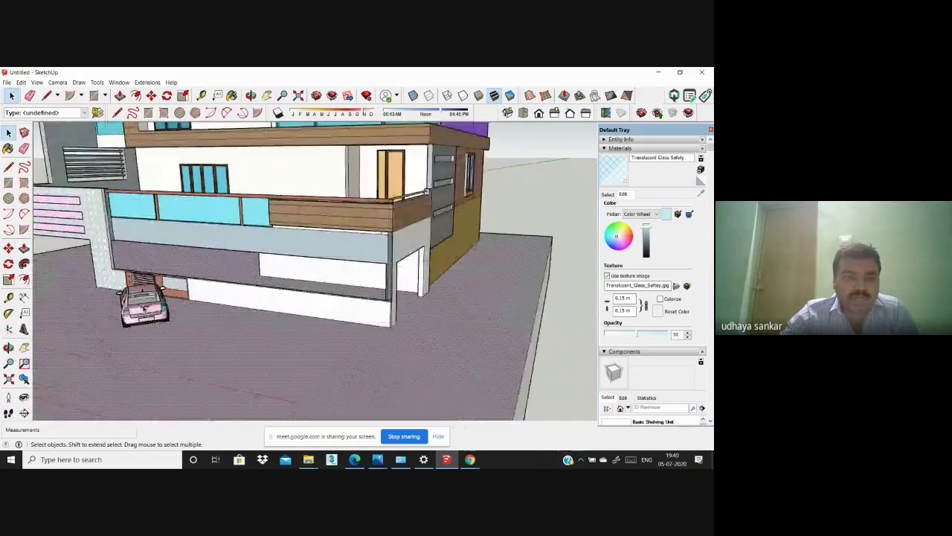
scroll(144, 308, down, 4)
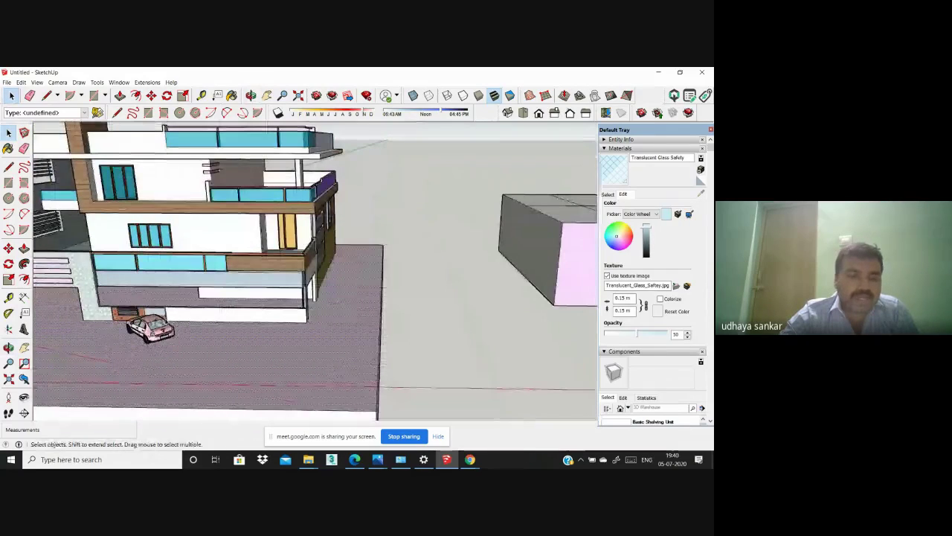
scroll(170, 338, down, 4)
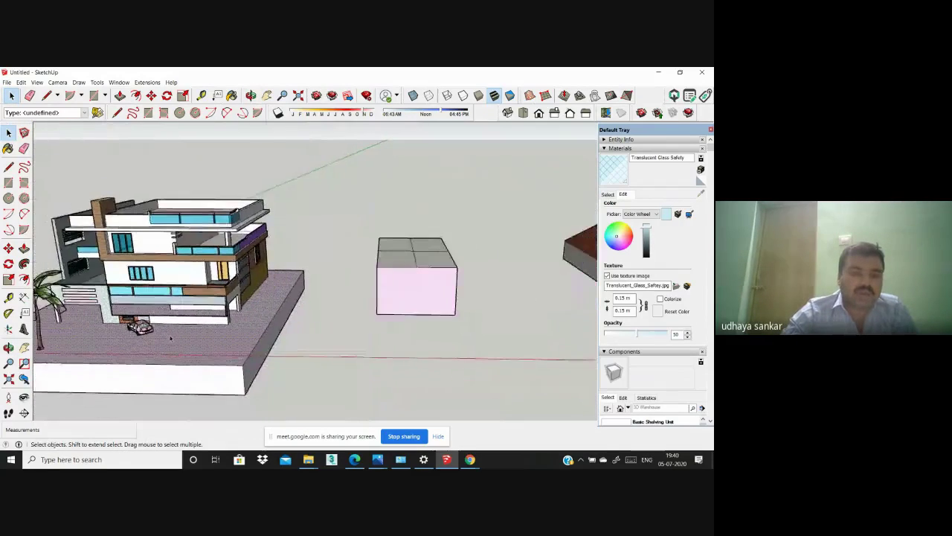
scroll(170, 339, up, 6)
scroll(355, 337, down, 4)
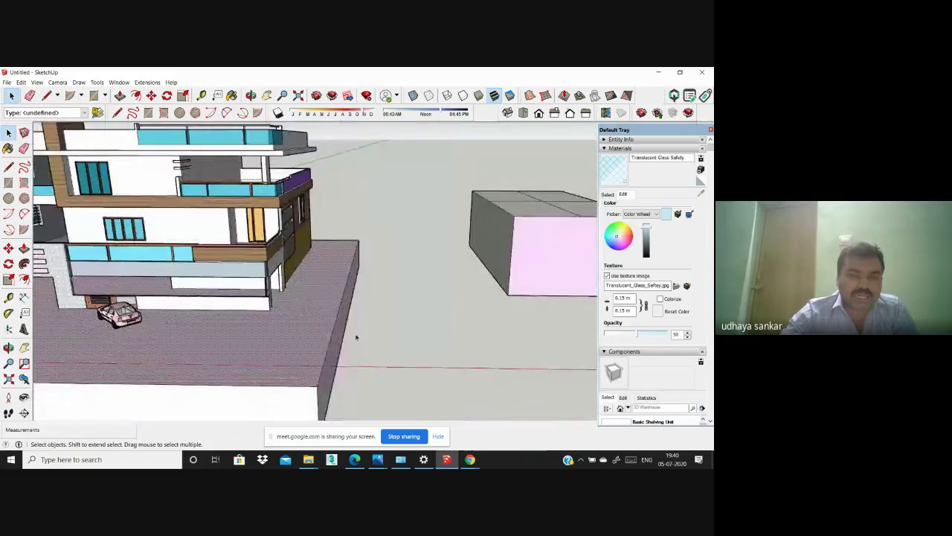
scroll(355, 338, down, 3)
Step: Search 3D Warehouse for stairs, look at the matching collections and close the warehouse
click(120, 83)
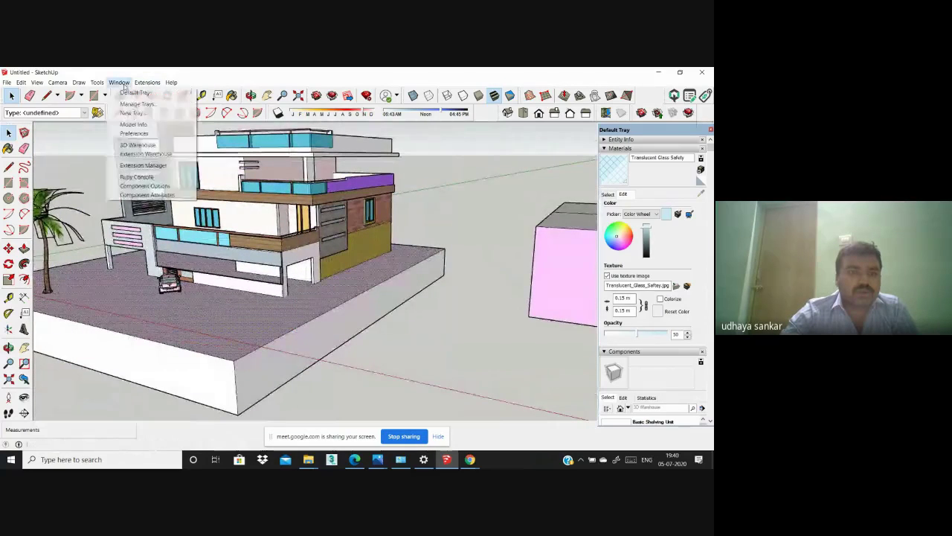
click(145, 146)
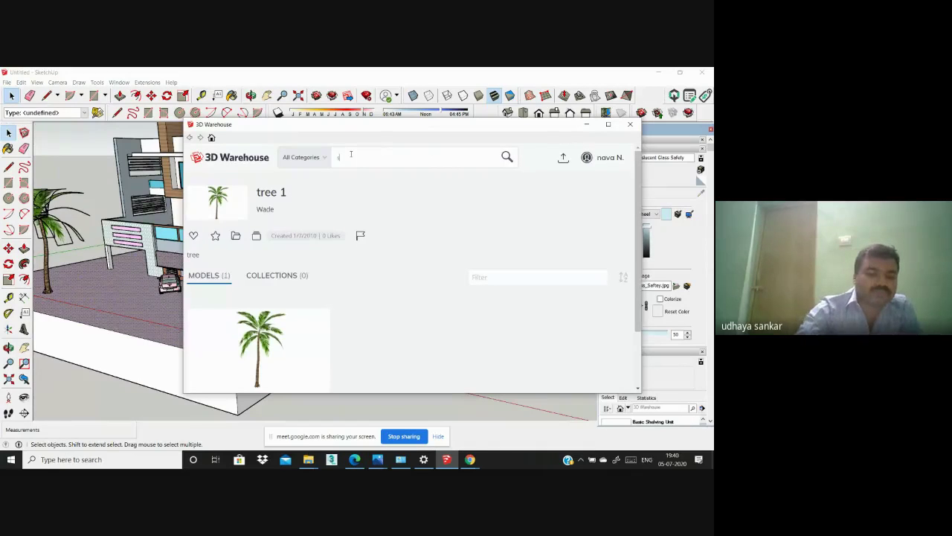
click(350, 154)
text(sta)
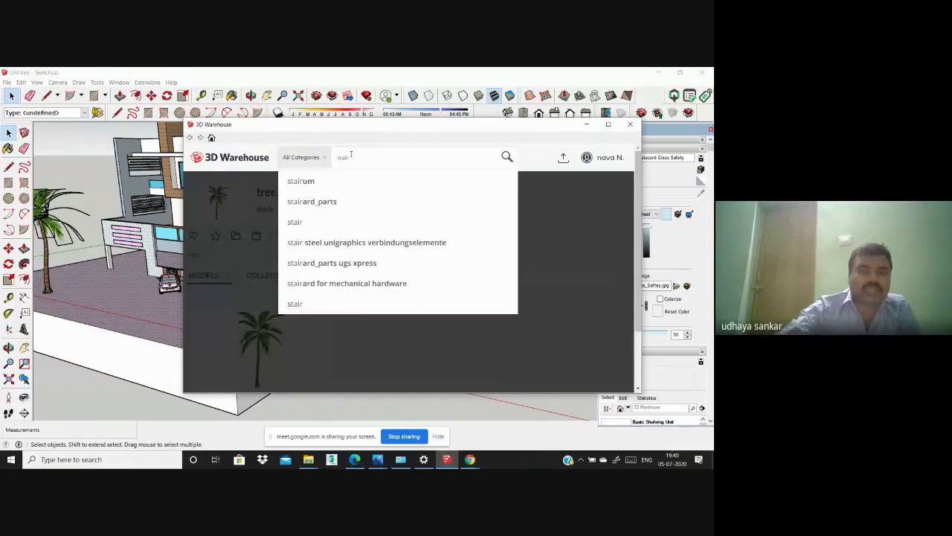
text(ir)
click(345, 190)
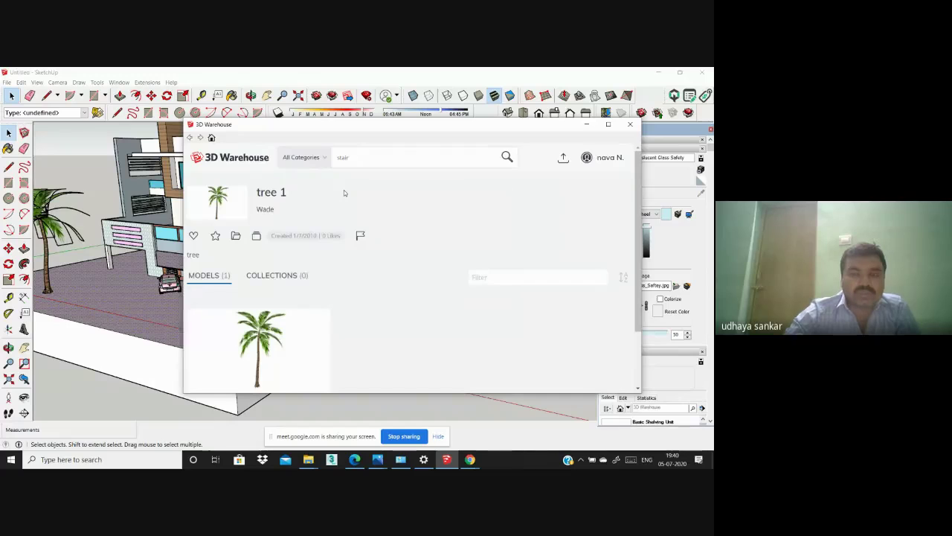
click(405, 206)
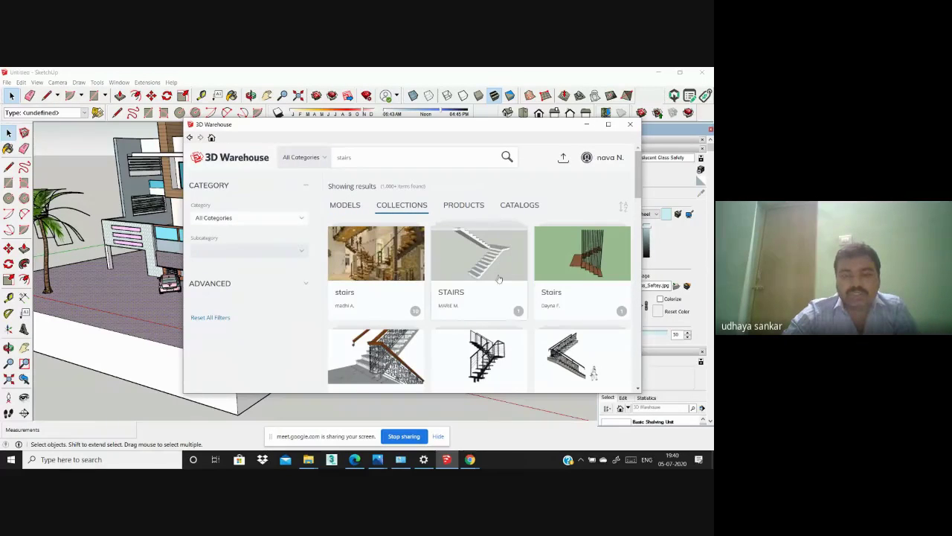
click(629, 125)
Step: Draw two parallel diagonals rising across the box's white side face, one from its lower-left corner and one about 48 m long from the bottom edge
scroll(353, 274, up, 5)
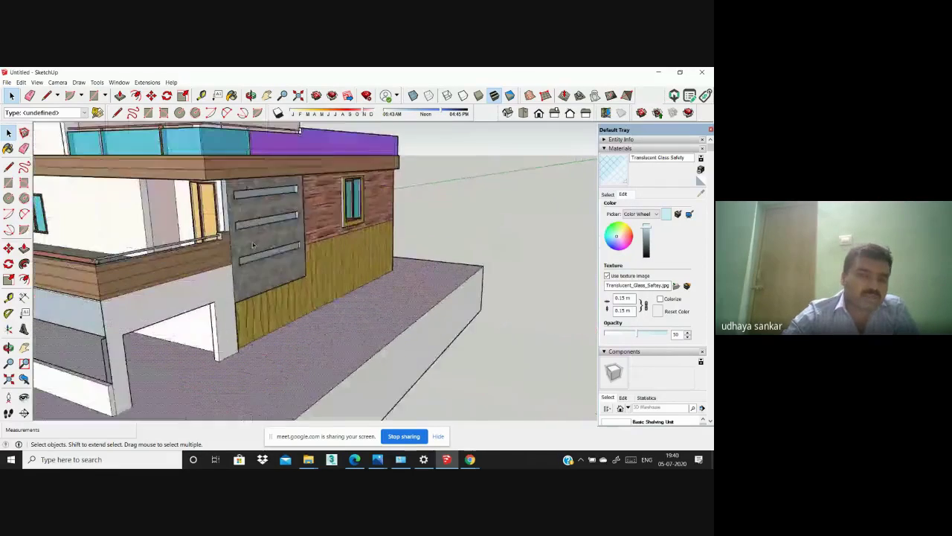
middle_drag(354, 273, 223, 268)
scroll(224, 267, down, 3)
middle_drag(312, 240, 287, 232)
scroll(375, 282, up, 3)
scroll(427, 312, down, 6)
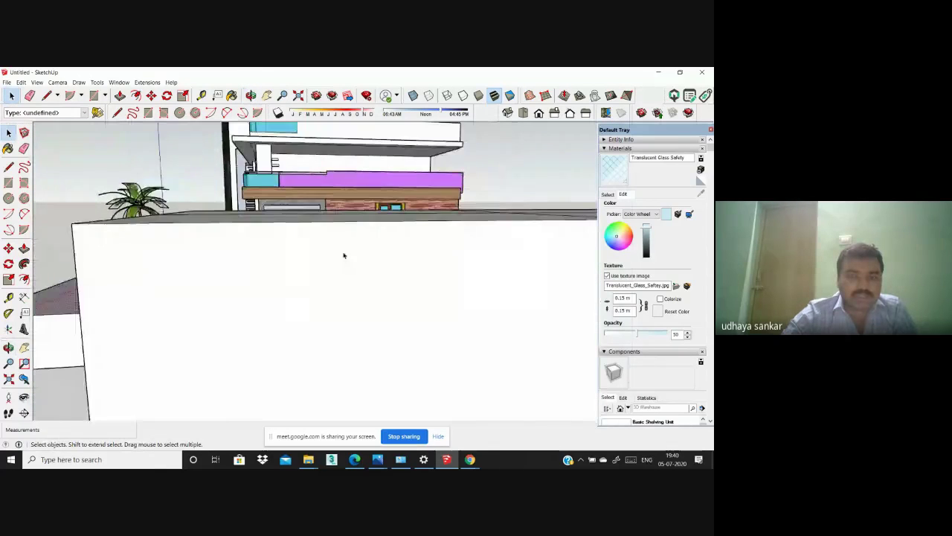
scroll(313, 259, down, 3)
middle_drag(350, 282, 216, 198)
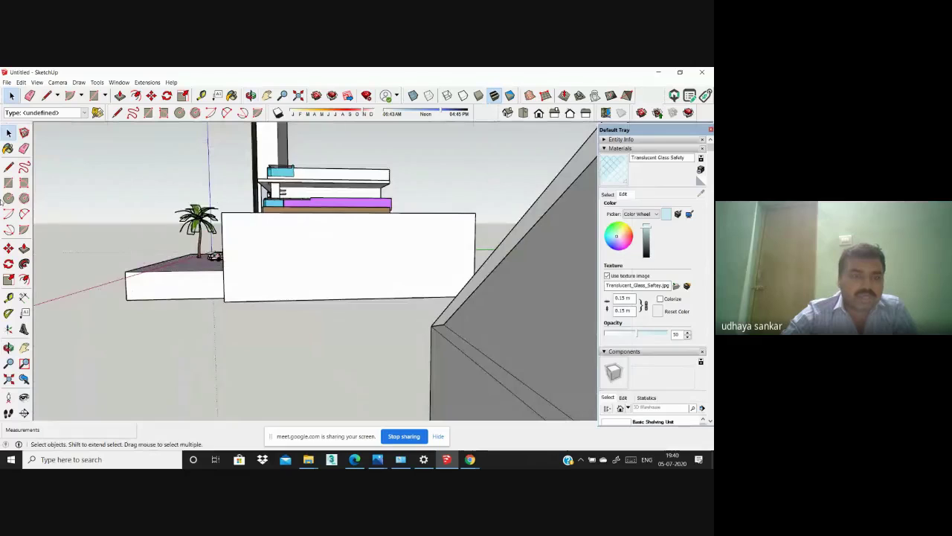
click(9, 167)
scroll(241, 320, up, 2)
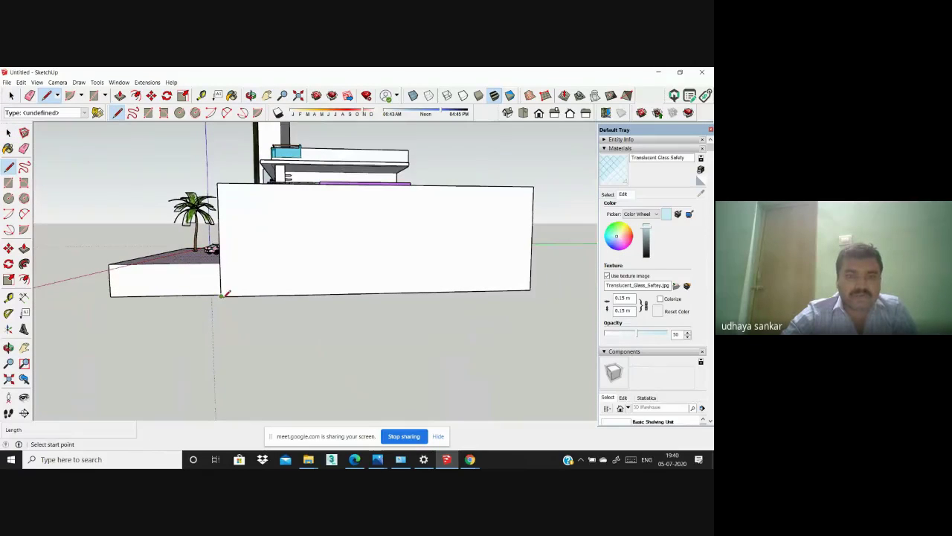
click(220, 296)
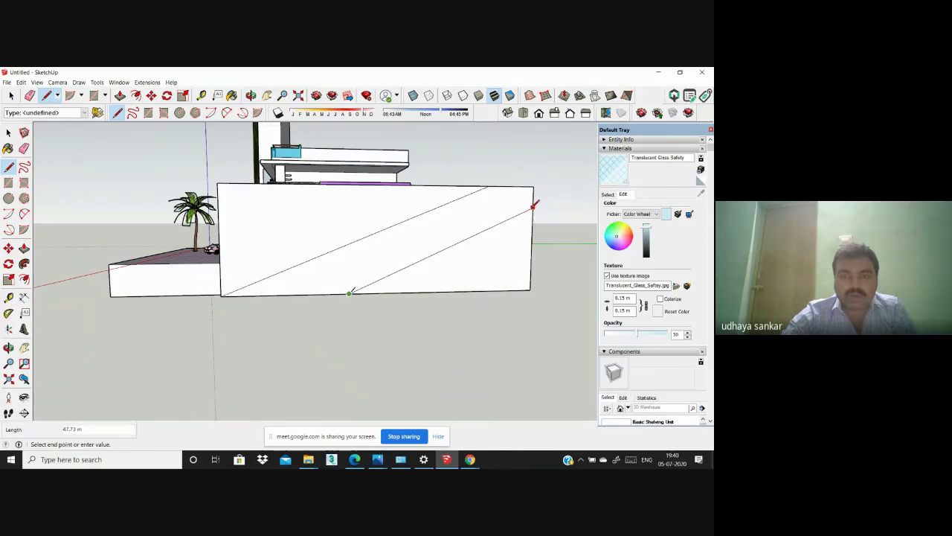
Step: Erase the short stray line at the bottom end of the lower diagonal on the box face
middle_drag(367, 344, 432, 334)
scroll(434, 330, up, 2)
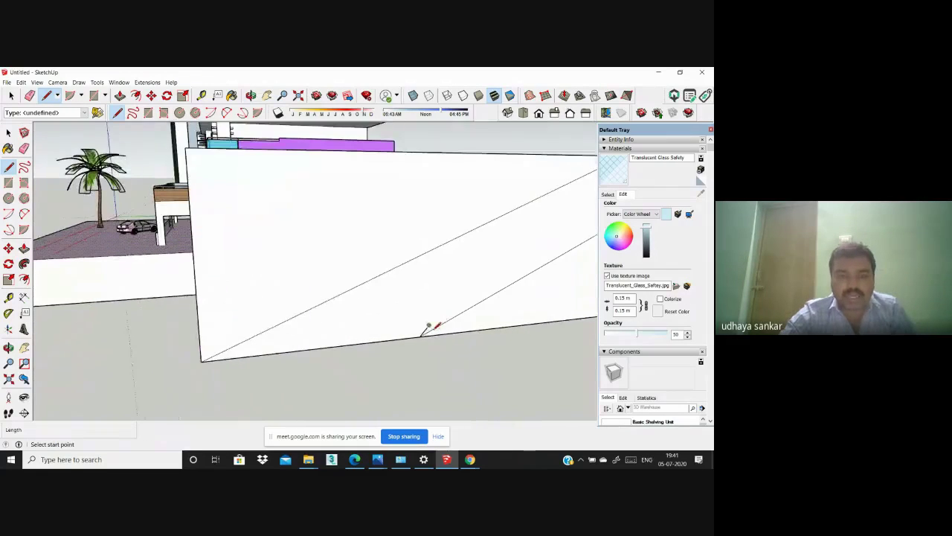
key(e)
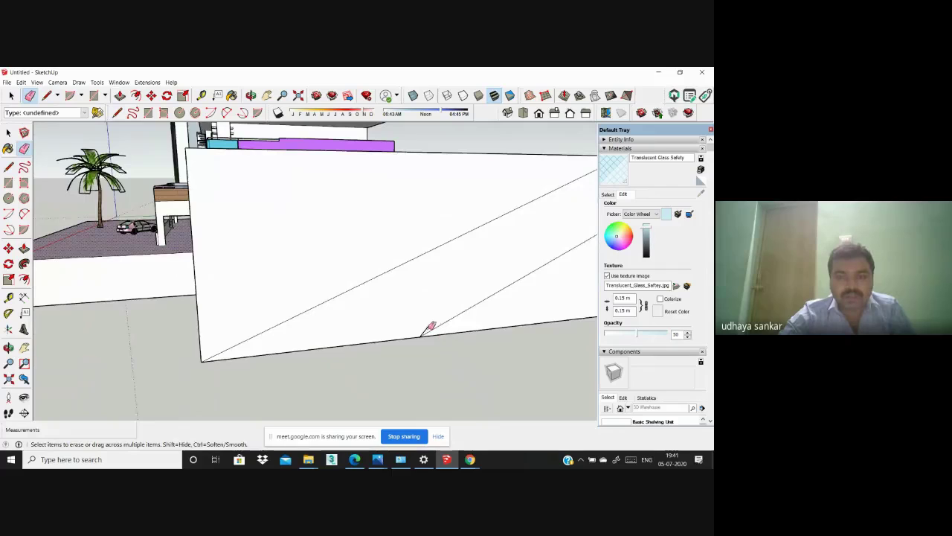
scroll(234, 372, down, 2)
middle_drag(234, 373, 125, 279)
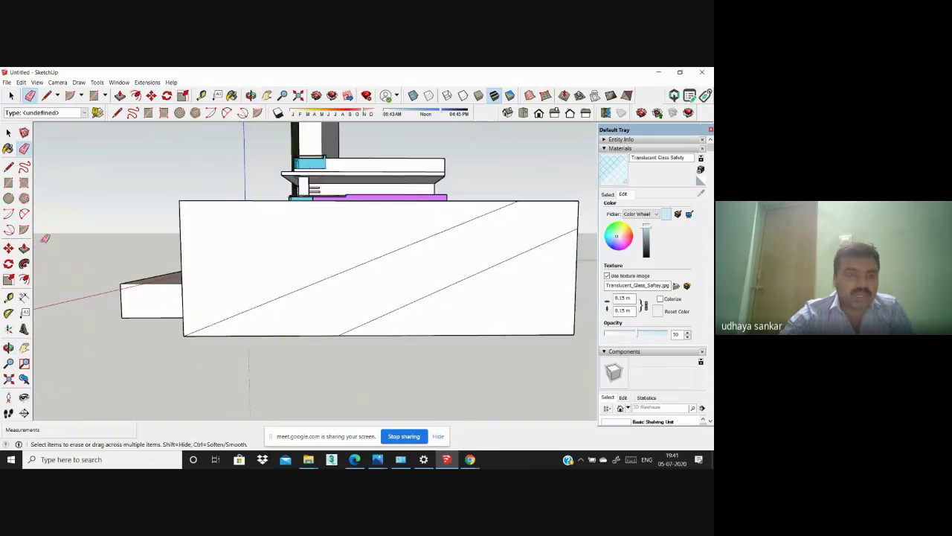
Step: Draw a stepped profile of five risers and treads along the lower diagonal on the box's side face, ending at its right edge
click(8, 167)
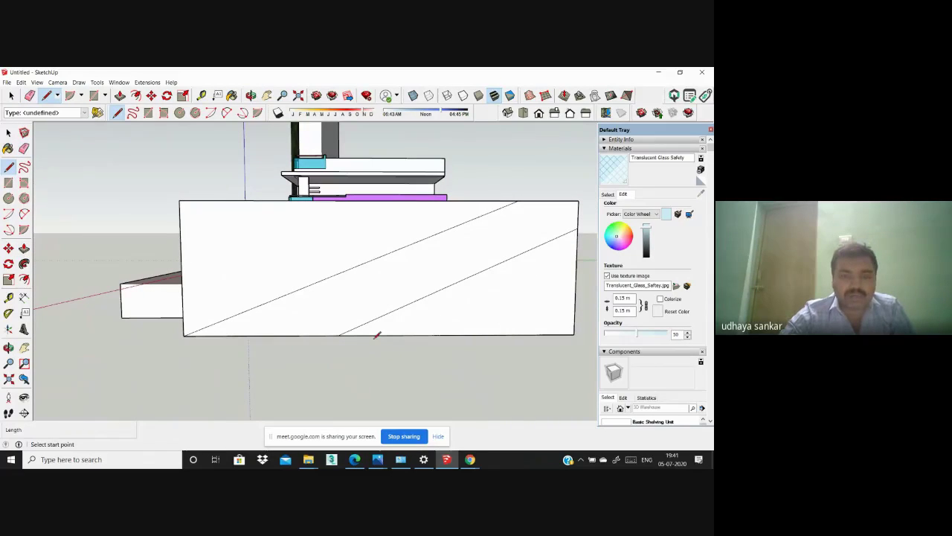
click(339, 307)
scroll(401, 305, down, 1)
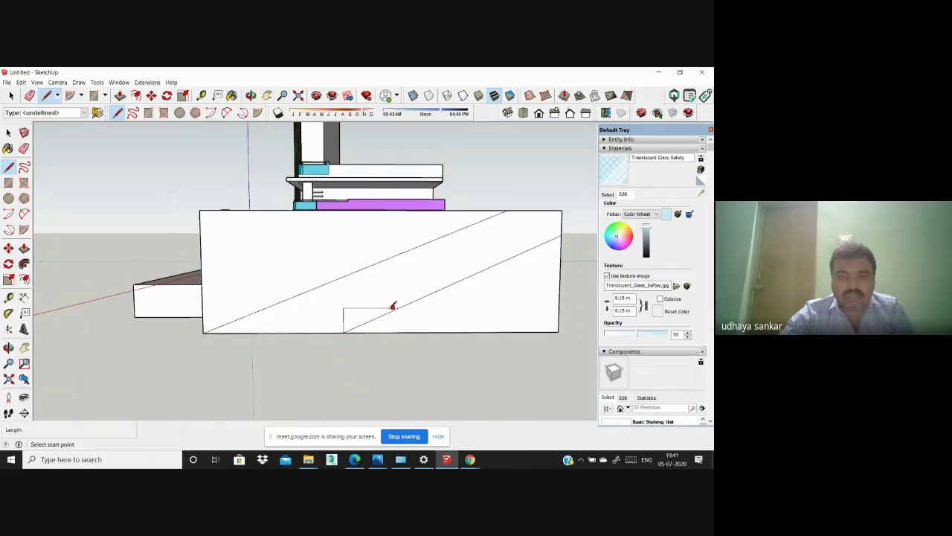
click(384, 290)
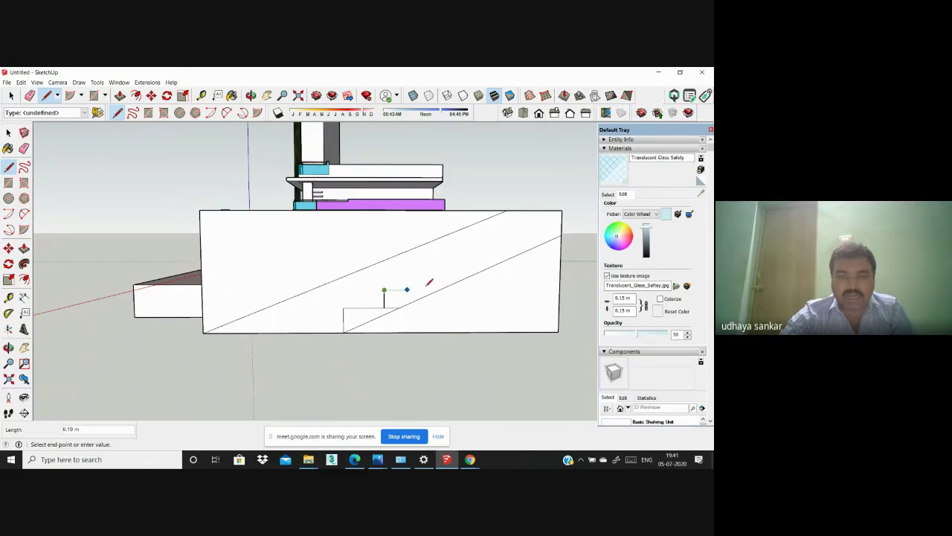
click(418, 289)
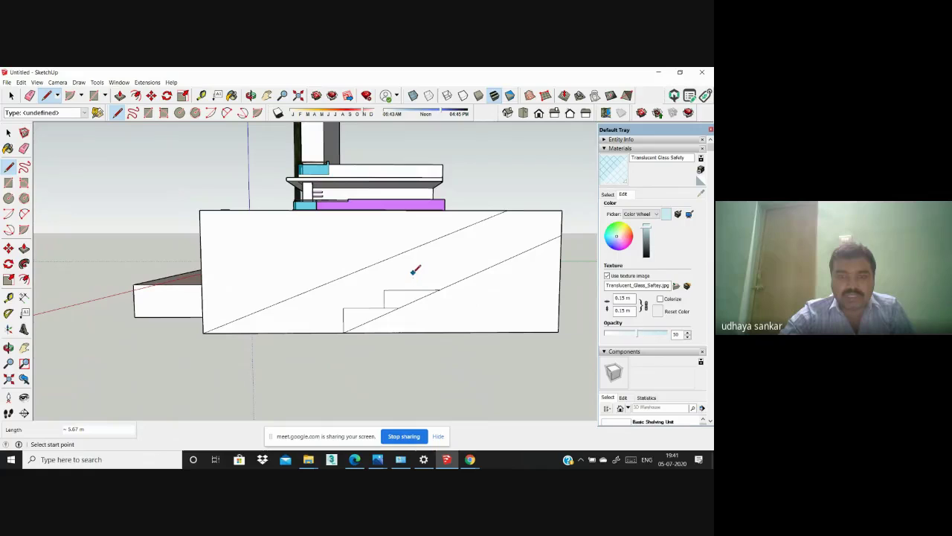
click(412, 274)
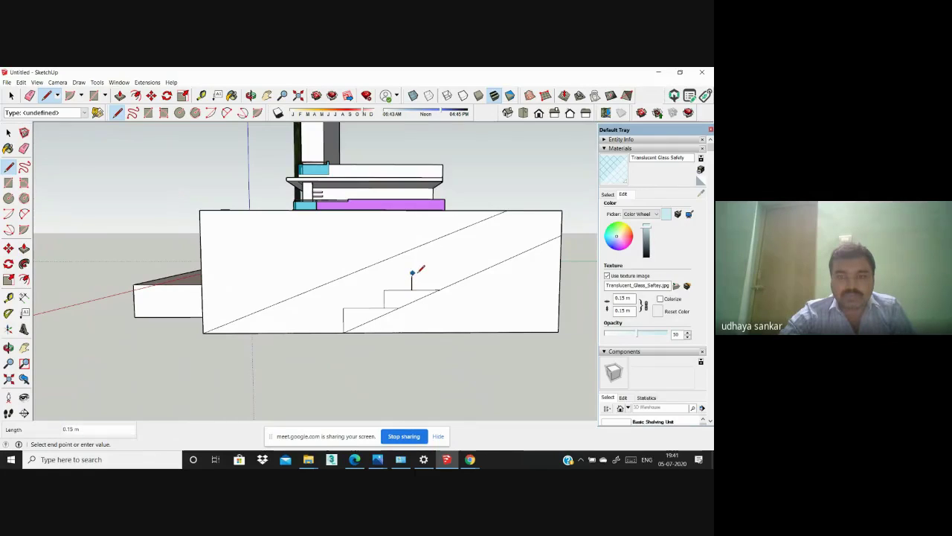
click(476, 273)
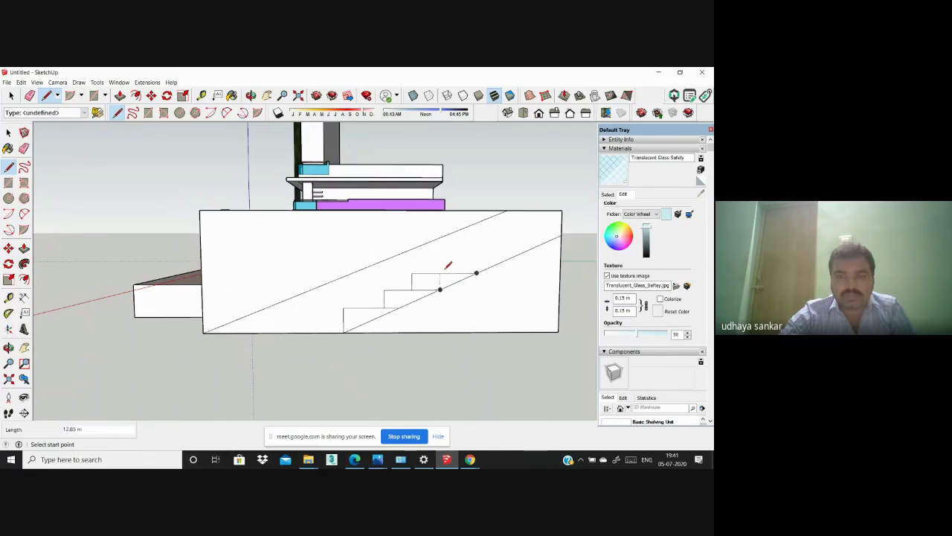
click(445, 256)
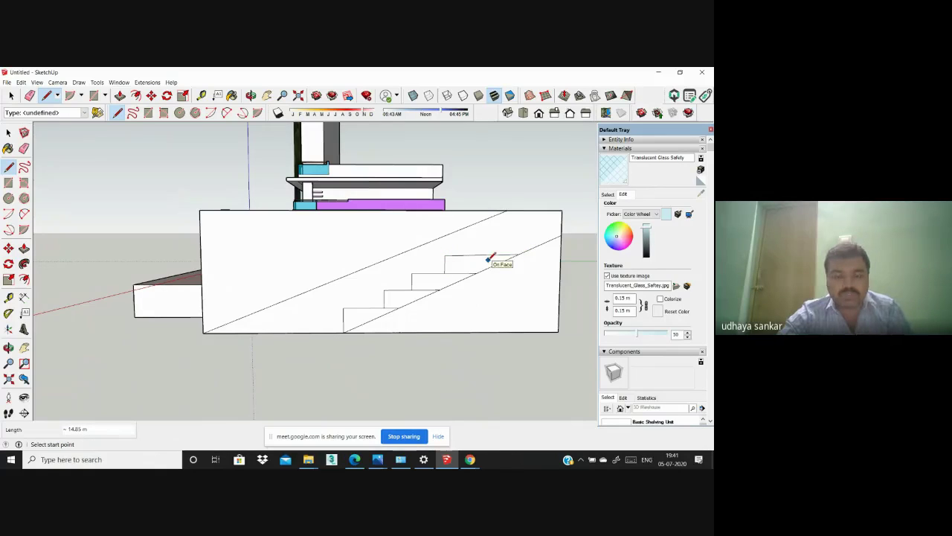
key(ctrl+z)
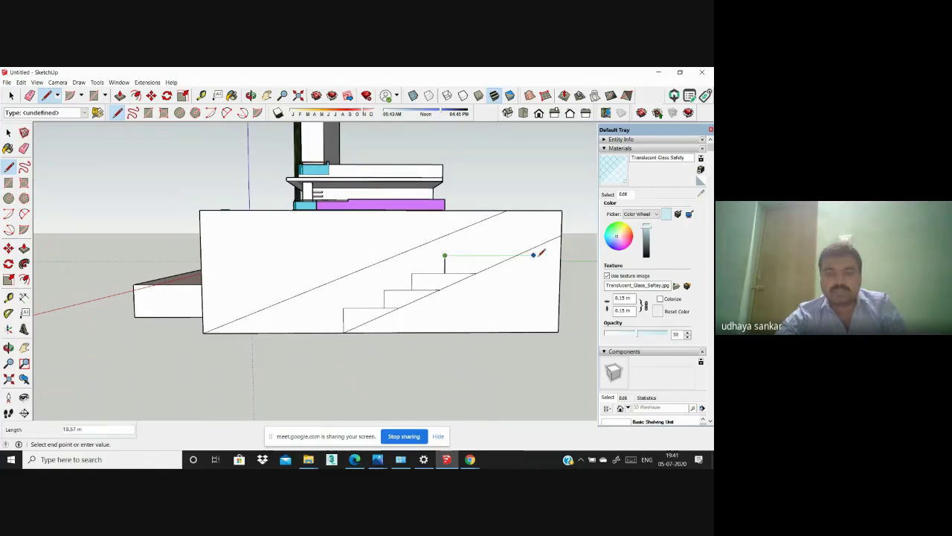
click(481, 254)
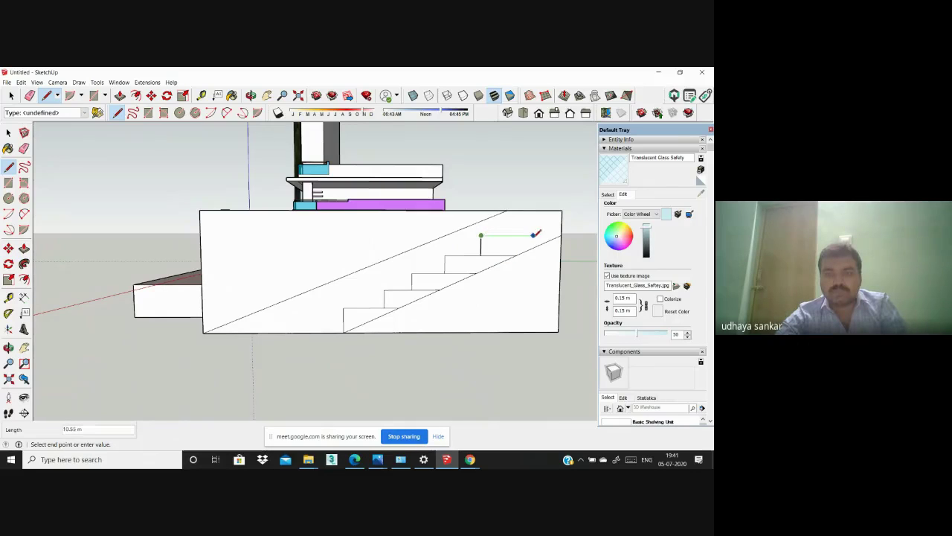
click(561, 235)
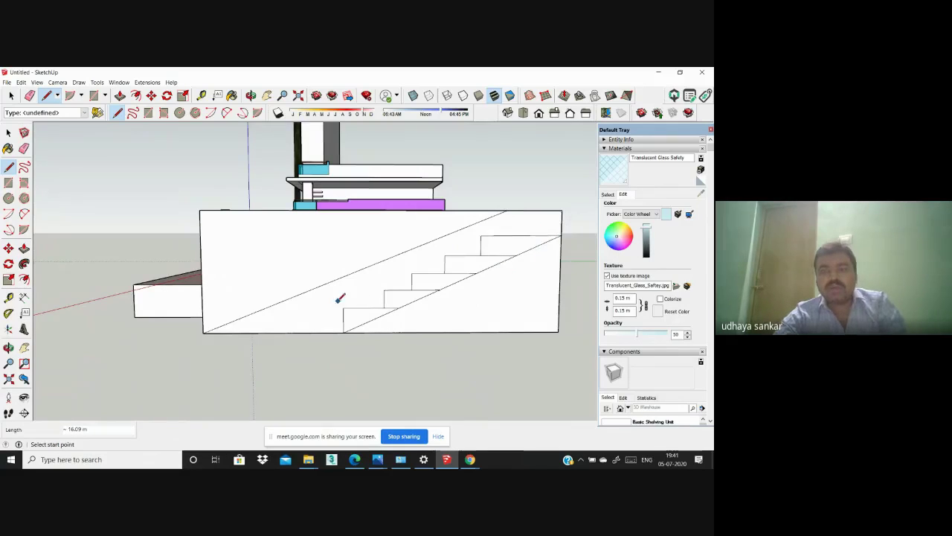
Step: Push/Pull the five step profile faces outward from the box's side by about 13 m to form solid stairs
middle_drag(337, 301, 404, 327)
scroll(340, 246, down, 3)
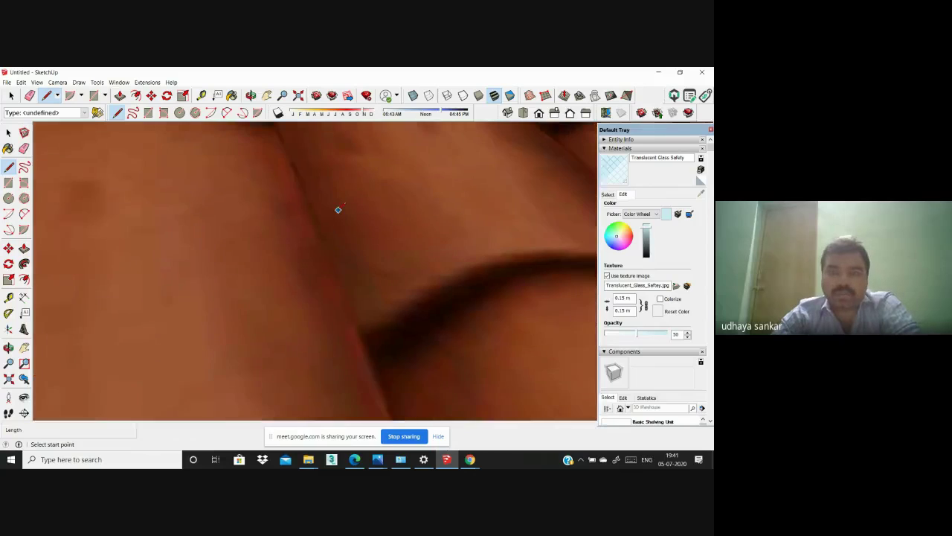
scroll(337, 210, down, 10)
mouse_move(335, 221)
middle_down()
mouse_move(305, 256)
mouse_move(361, 281)
middle_up()
scroll(266, 270, down, 2)
scroll(62, 207, up, 3)
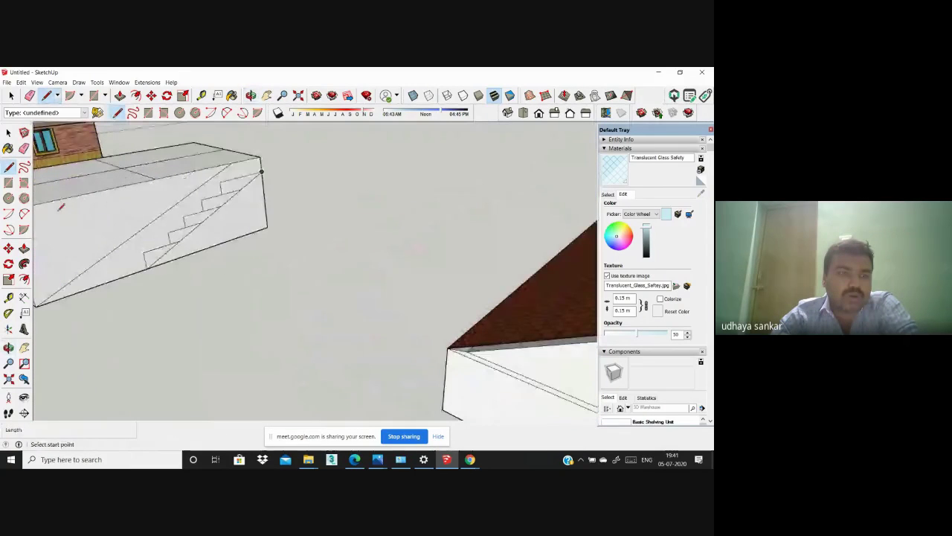
click(23, 248)
scroll(159, 255, up, 3)
drag(159, 256, 238, 254)
drag(223, 213, 266, 229)
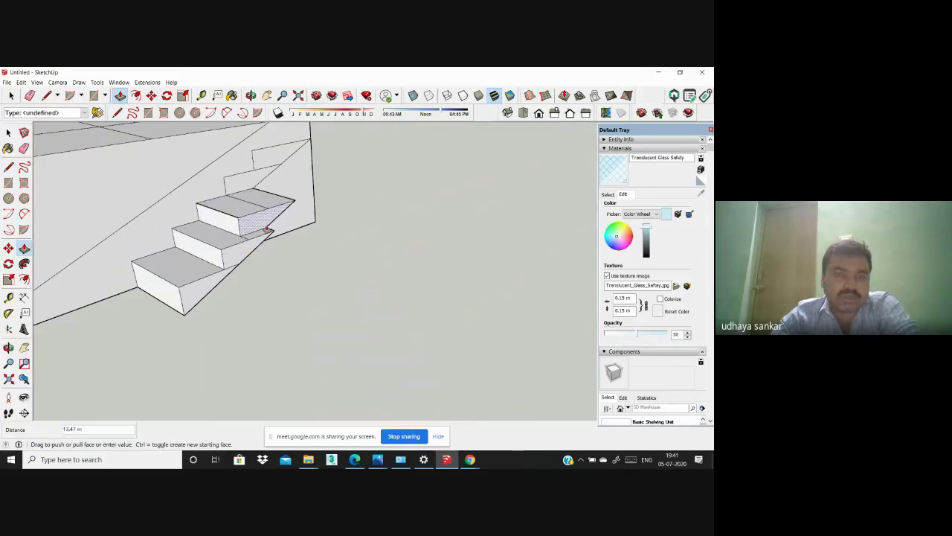
drag(250, 183, 340, 175)
scroll(384, 246, down, 3)
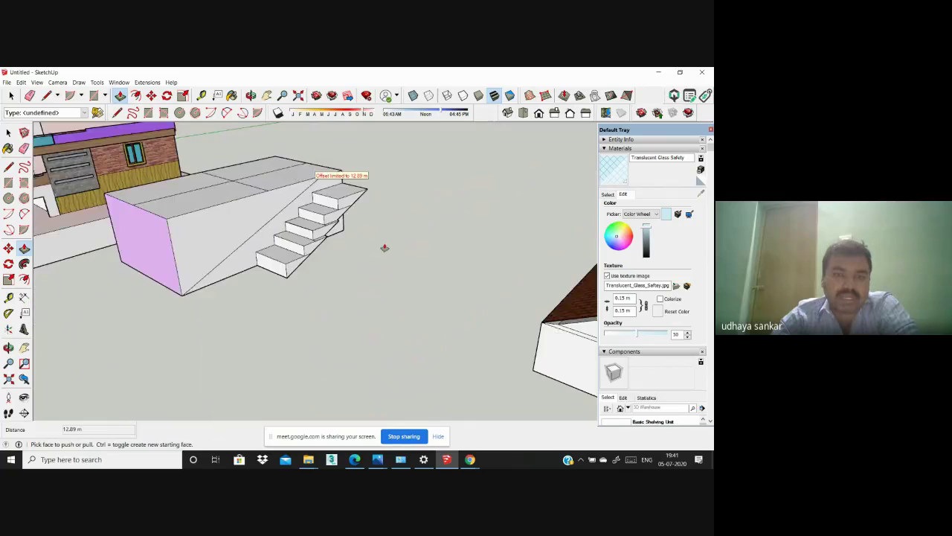
Step: Draw a small circle of about 0.8 m radius near the outer end of each of the two lowest treads
scroll(384, 247, down, 4)
drag(334, 262, 305, 248)
scroll(370, 265, up, 2)
middle_drag(337, 262, 326, 378)
key(c)
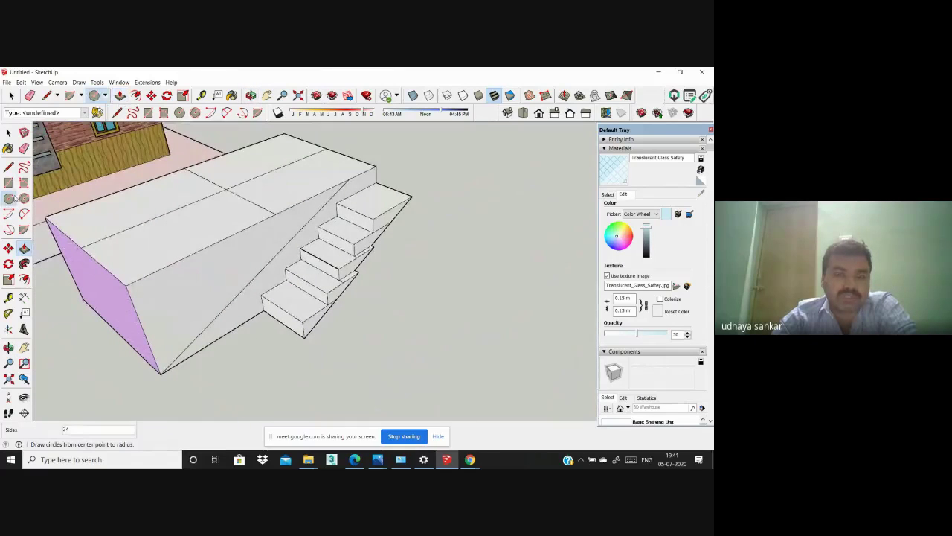
scroll(309, 307, up, 5)
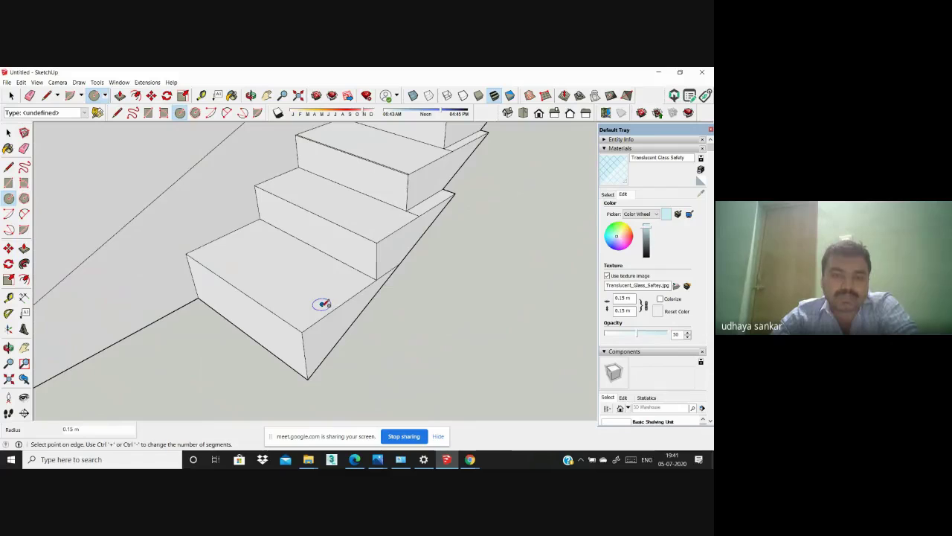
click(321, 304)
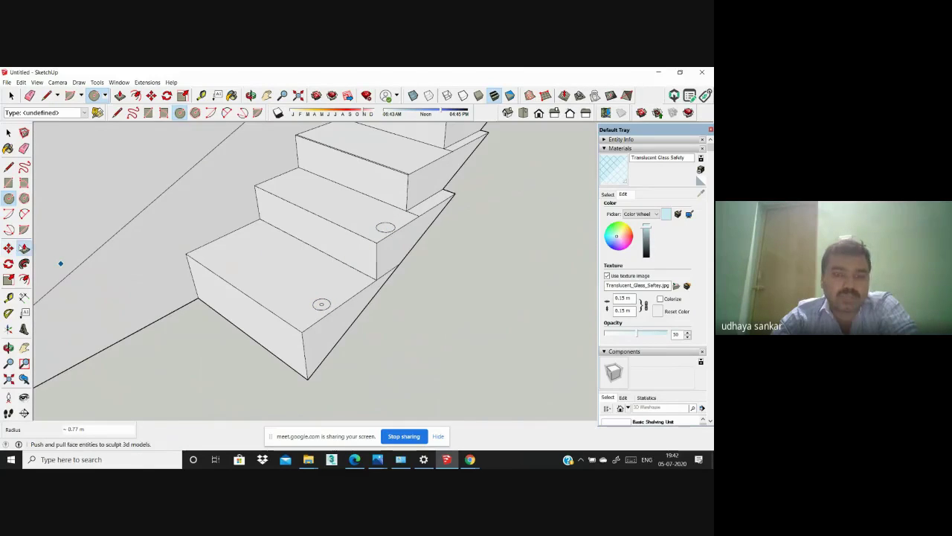
Step: Push/Pull the circles on the two lowest treads upward into round railing posts about 8 to 9 m tall
click(23, 248)
scroll(345, 330, down, 2)
click(329, 318)
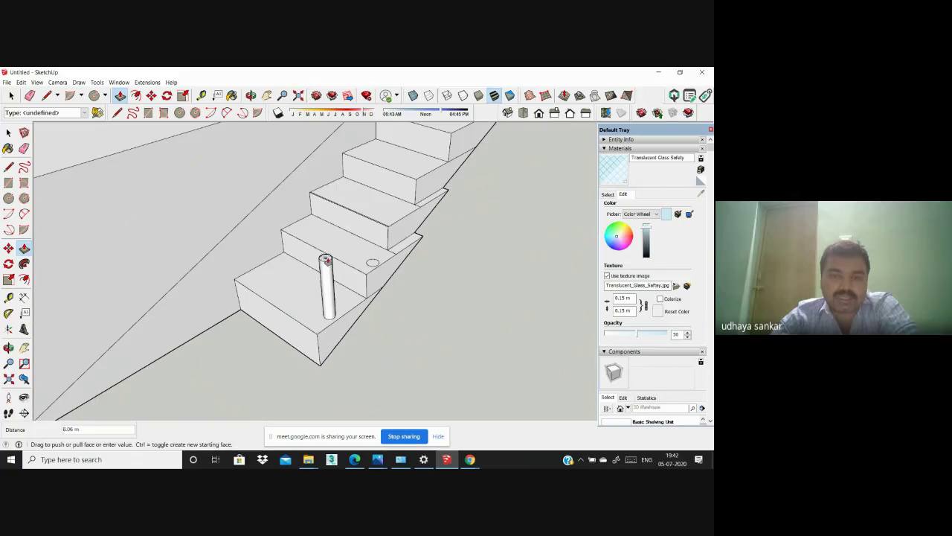
click(372, 263)
click(372, 263)
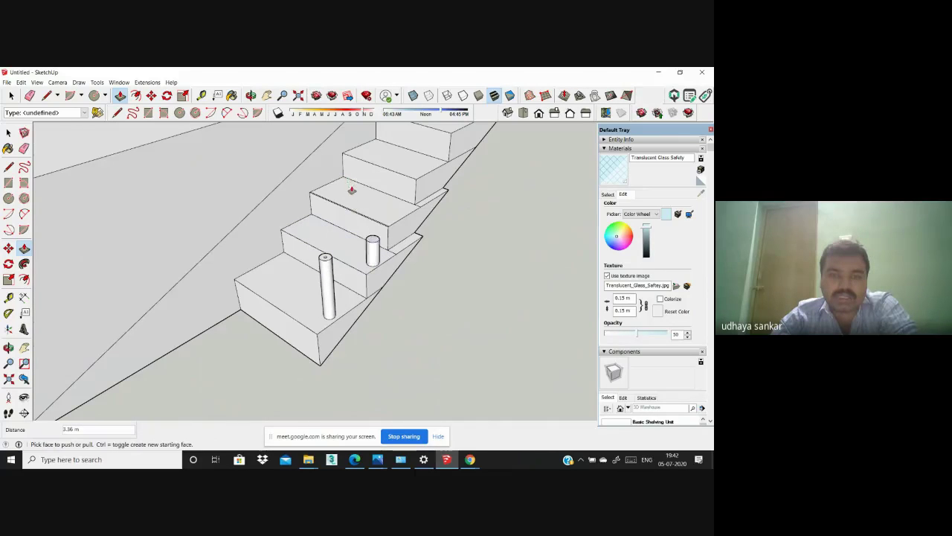
click(369, 195)
scroll(324, 304, down, 5)
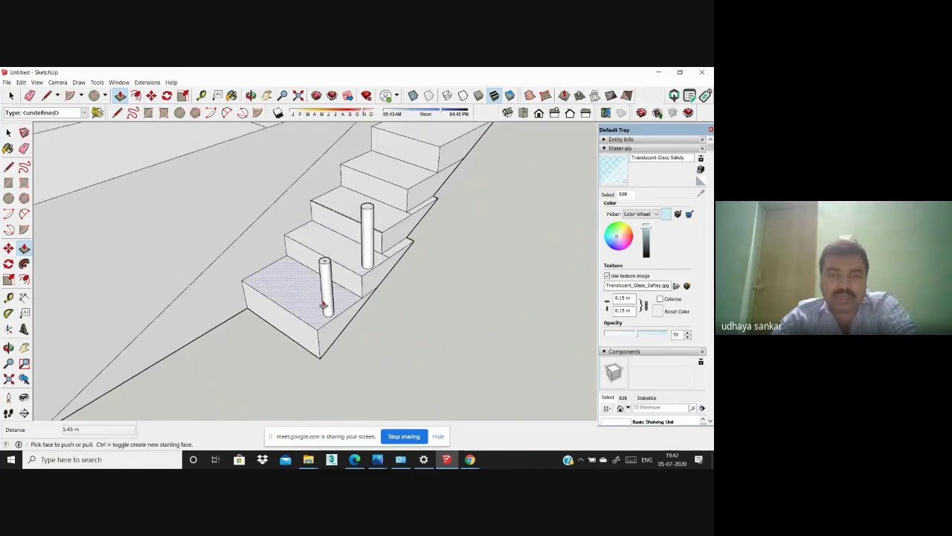
Step: Search 3D Warehouse for stairs, look through the railed and spiral staircase models, and close the warehouse
middle_drag(328, 305, 196, 204)
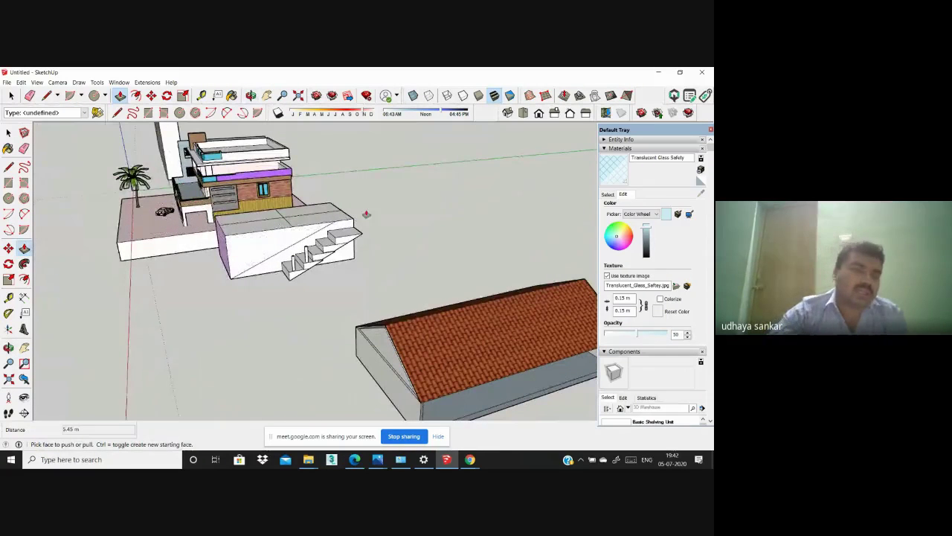
scroll(212, 305, down, 2)
scroll(280, 266, up, 6)
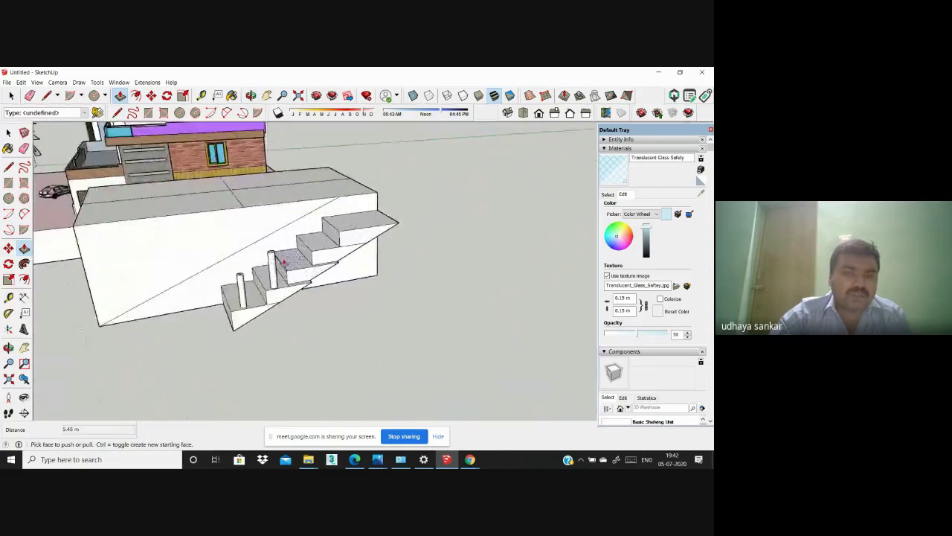
middle_drag(280, 266, 346, 268)
click(119, 82)
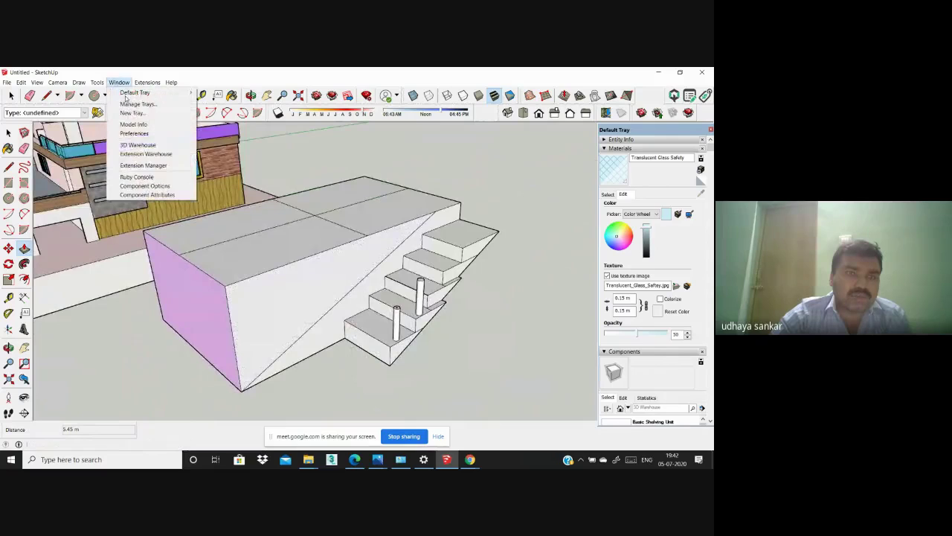
click(145, 146)
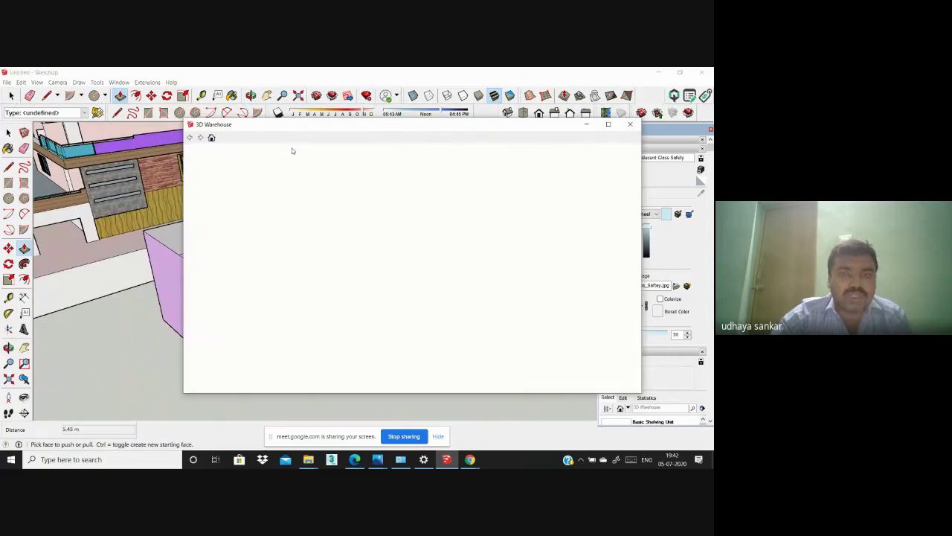
scroll(479, 258, down, 2)
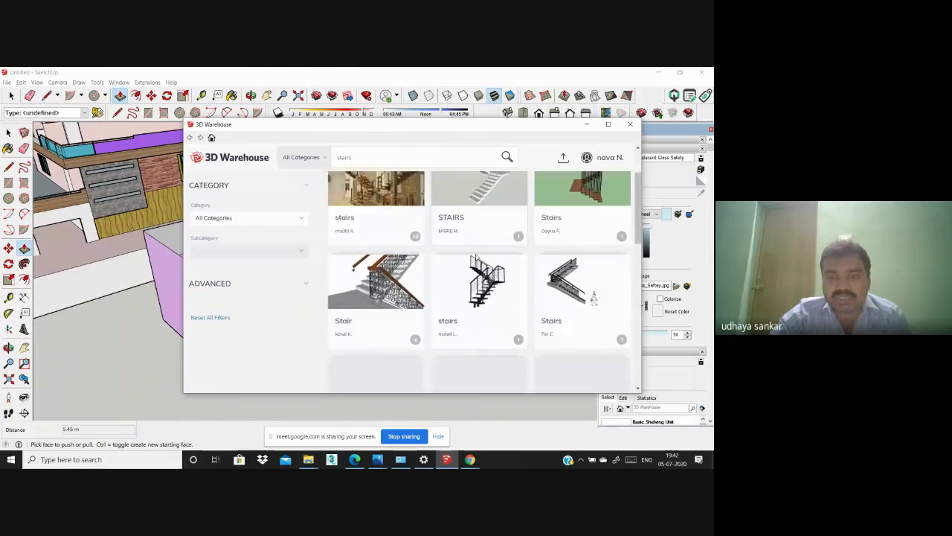
scroll(479, 258, down, 1)
scroll(480, 257, up, 2)
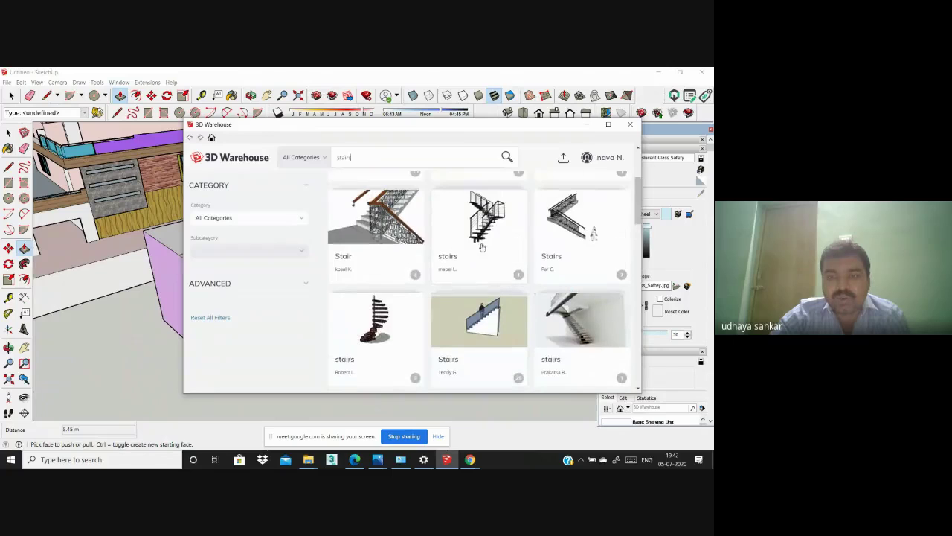
click(630, 125)
Step: Draw a third diagonal about 57 m long just above the upper one, from the box face's left edge to its top edge
scroll(305, 282, down, 6)
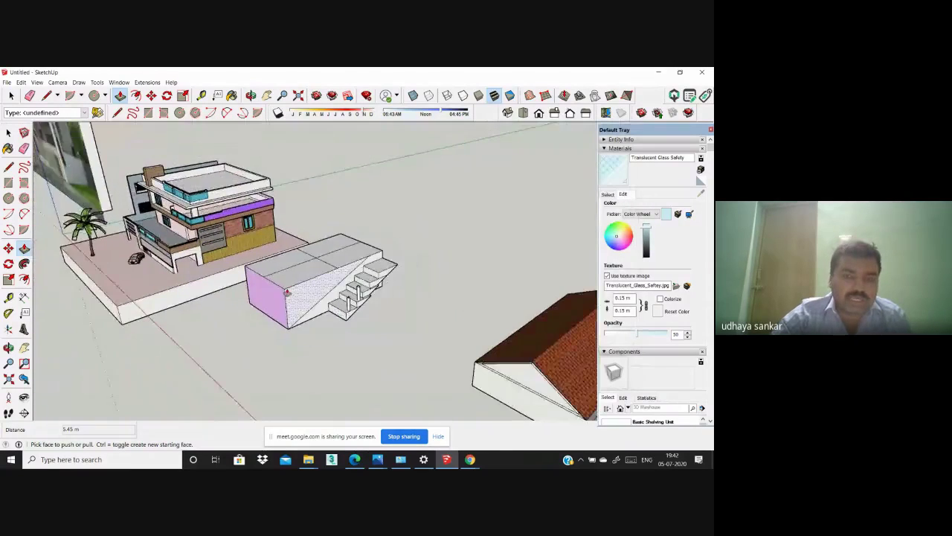
middle_drag(286, 292, 357, 312)
scroll(357, 305, up, 6)
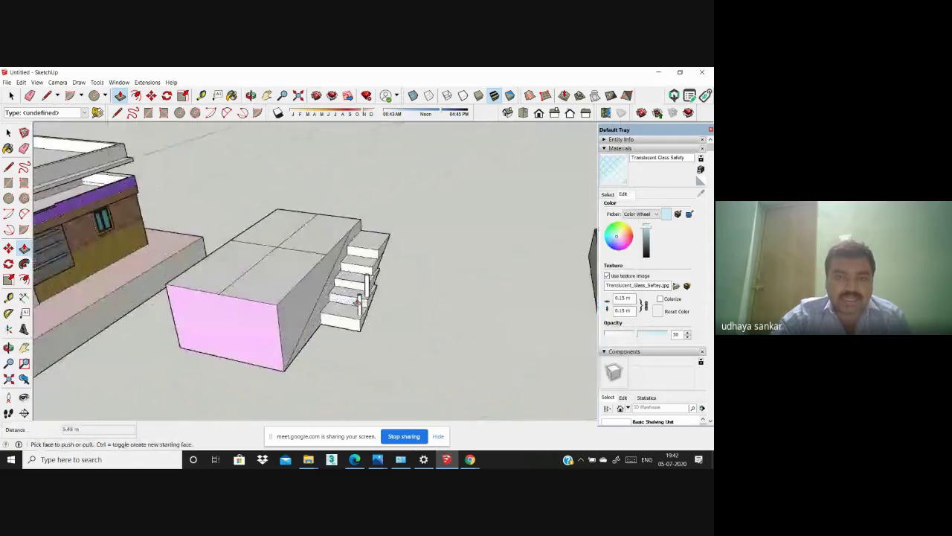
scroll(336, 329, down, 8)
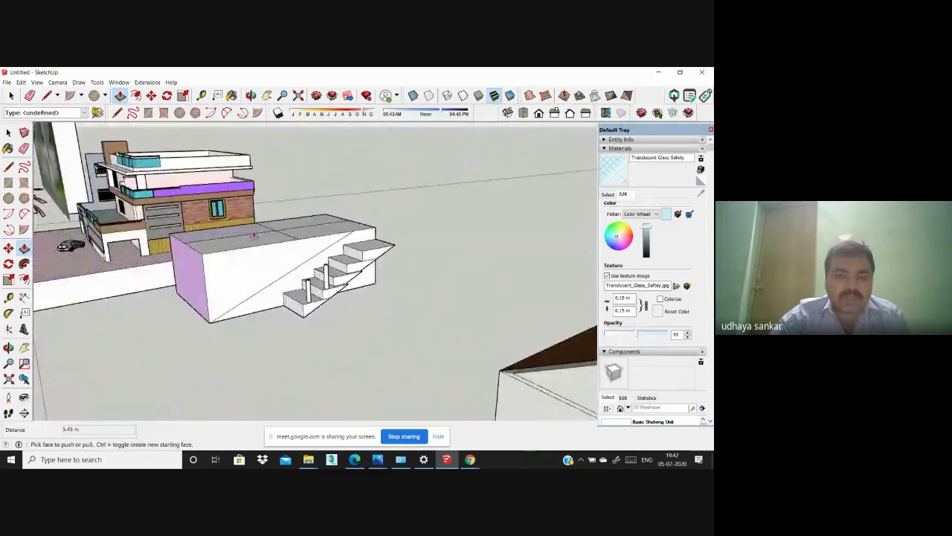
scroll(273, 274, up, 4)
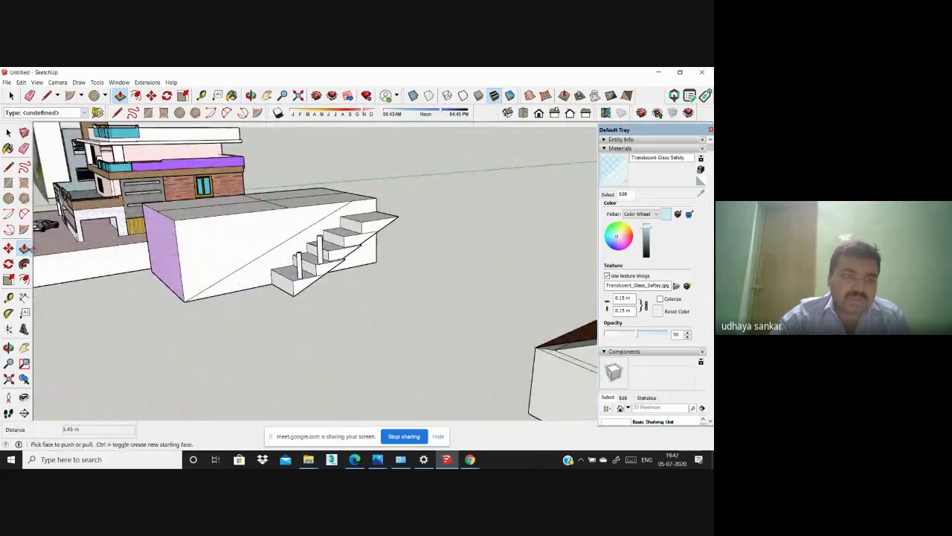
click(8, 166)
scroll(209, 279, up, 2)
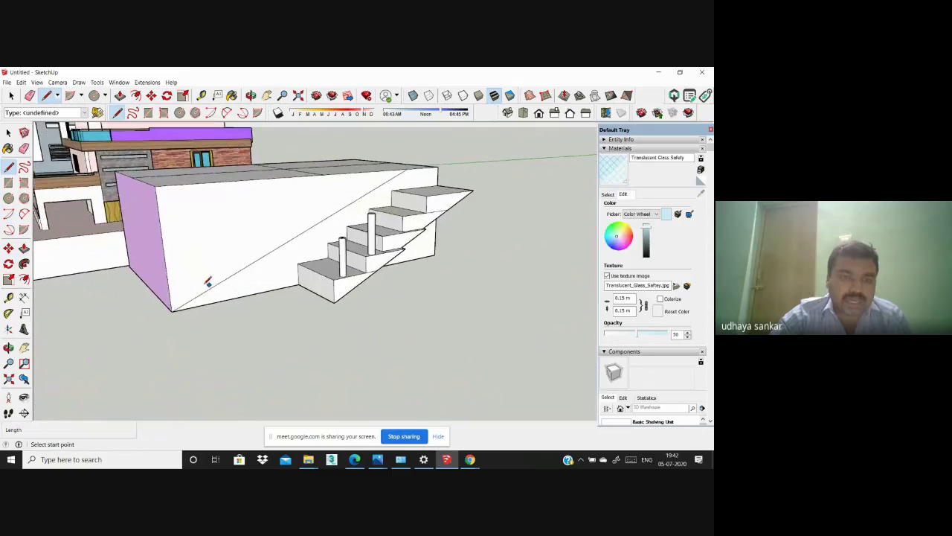
click(171, 297)
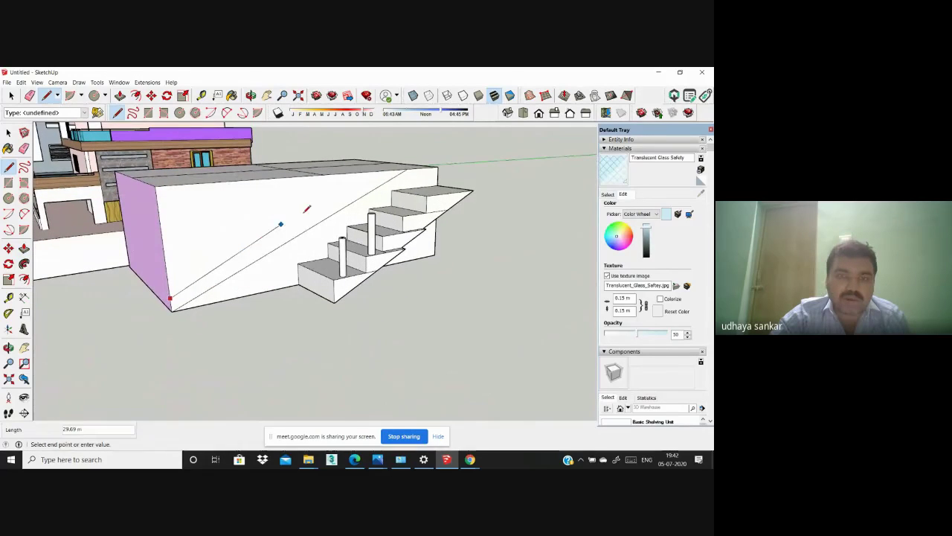
click(384, 169)
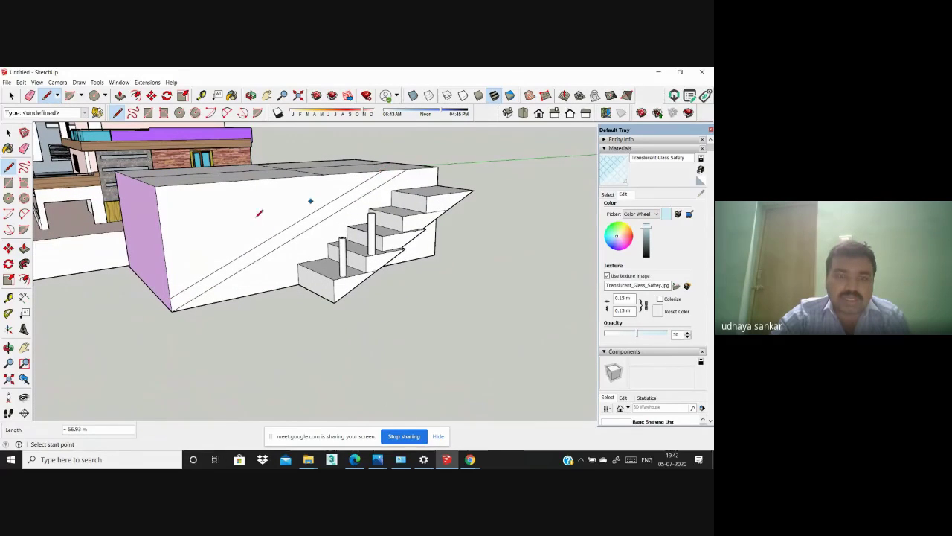
Step: Try to pull the narrow strip between the two upper diagonals outward by about 23 m, and undo the extrusion
click(24, 248)
click(253, 246)
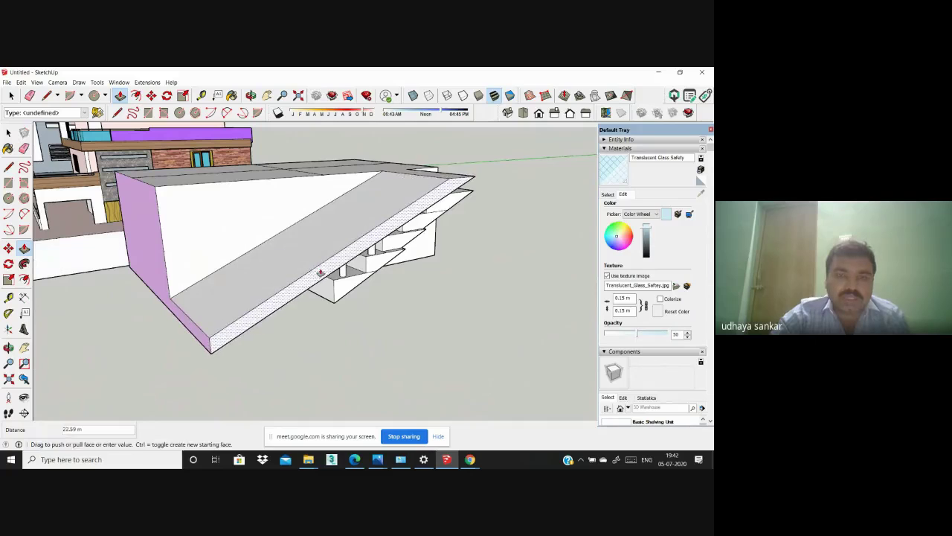
click(311, 278)
middle_drag(312, 279, 439, 213)
middle_drag(472, 242, 263, 228)
key(ctrl+z)
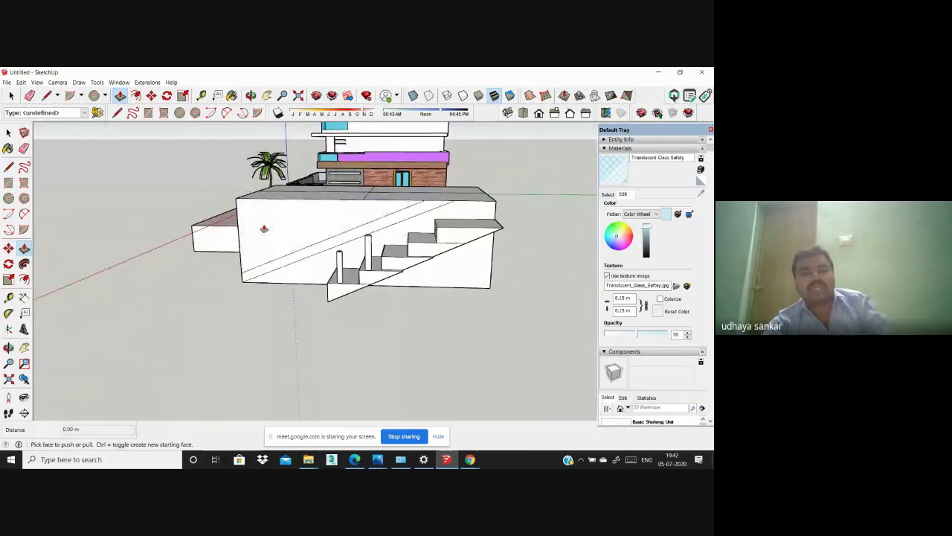
Step: Undo the third diagonal on the box face and the extrusions of the two round railing posts
middle_drag(353, 243, 243, 199)
scroll(243, 199, down, 3)
scroll(359, 204, up, 5)
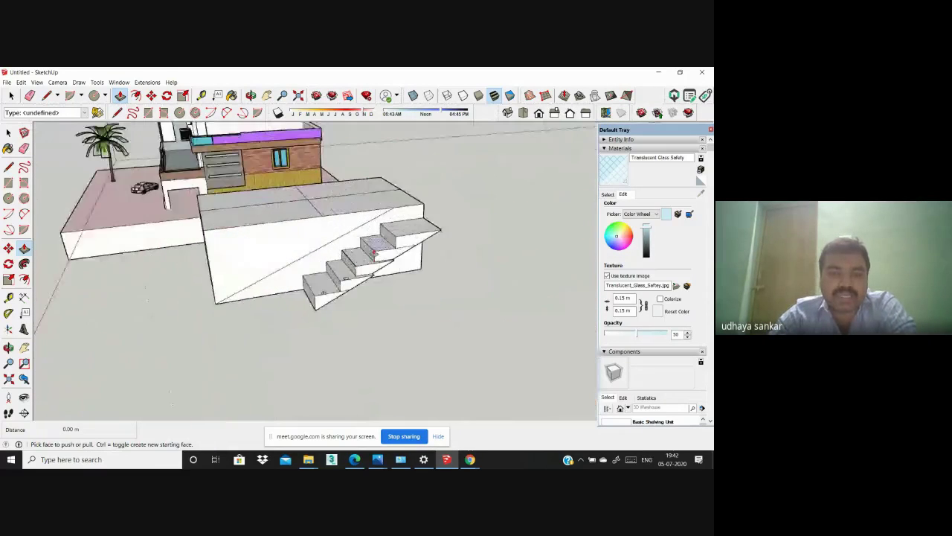
Step: Examine the house, the box with the staircase and the tiled-roof building from several angles and distances
scroll(273, 194, down, 4)
scroll(273, 193, down, 2)
click(119, 82)
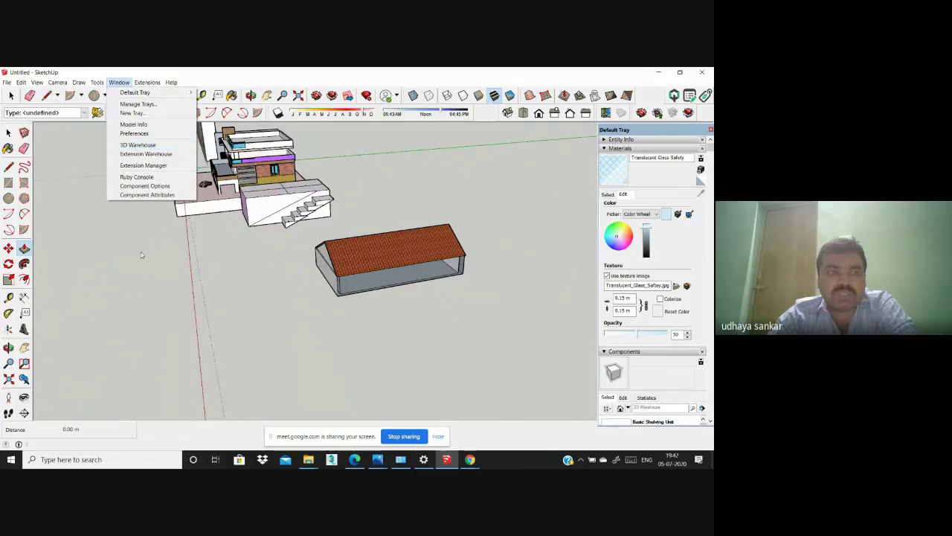
middle_drag(142, 149, 327, 236)
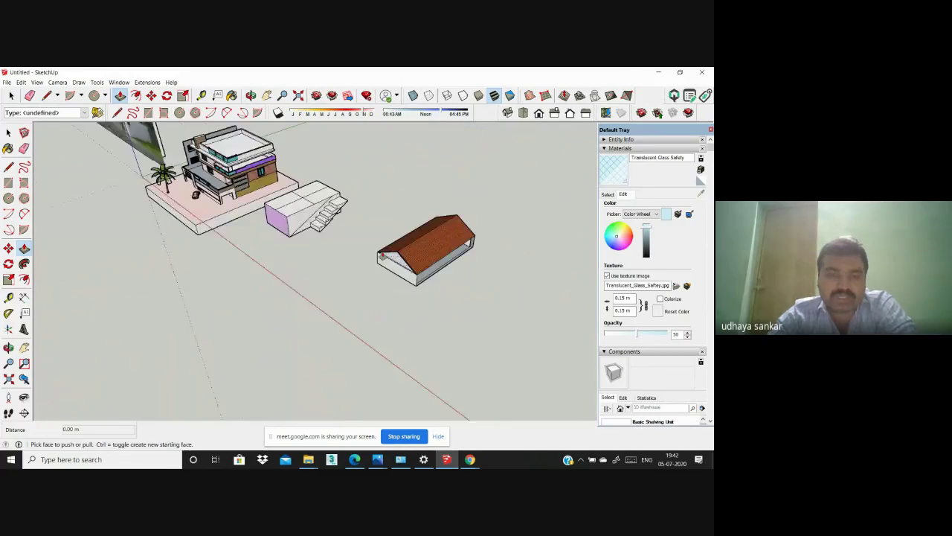
scroll(327, 236, up, 1)
scroll(327, 236, down, 1)
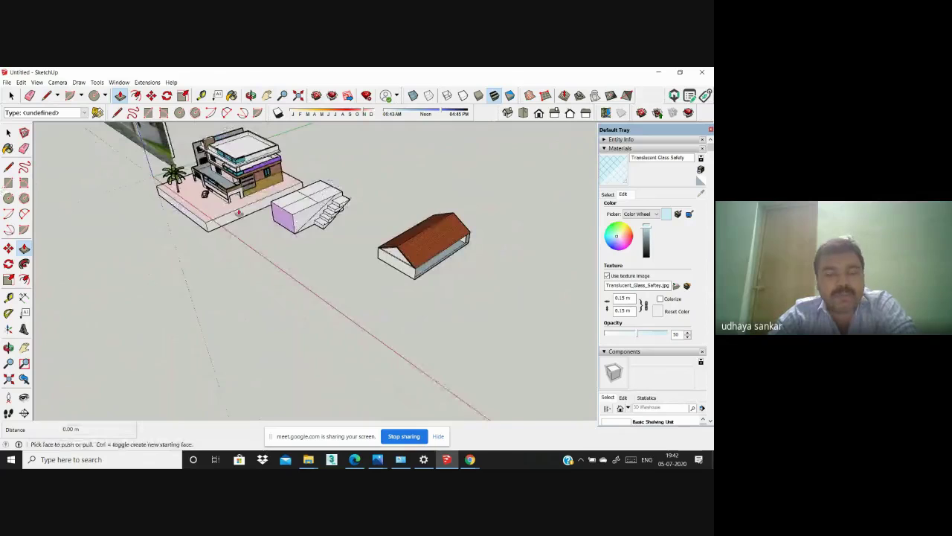
scroll(246, 186, up, 3)
scroll(246, 186, up, 1)
scroll(246, 186, down, 1)
scroll(246, 186, up, 1)
middle_drag(247, 186, 212, 178)
scroll(209, 180, up, 6)
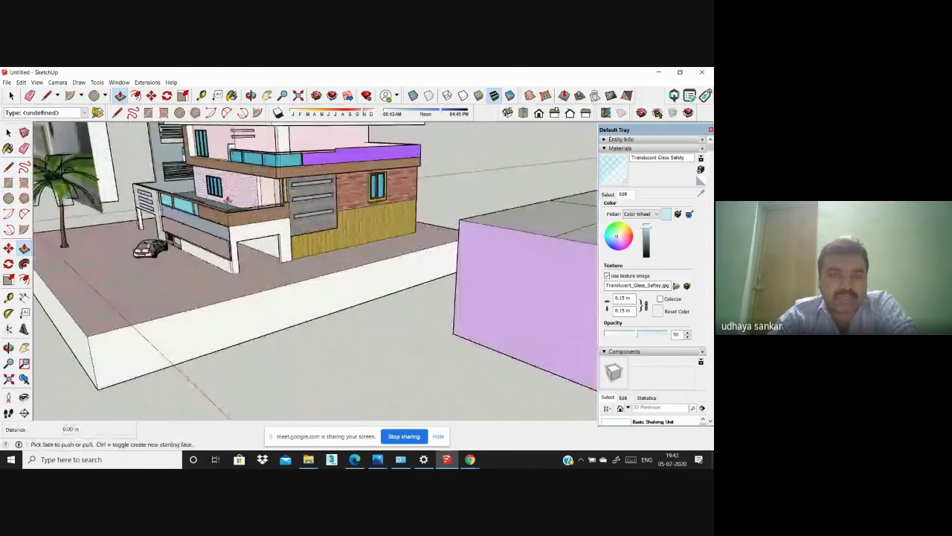
scroll(269, 311, down, 2)
middle_drag(269, 312, 260, 212)
scroll(261, 212, down, 4)
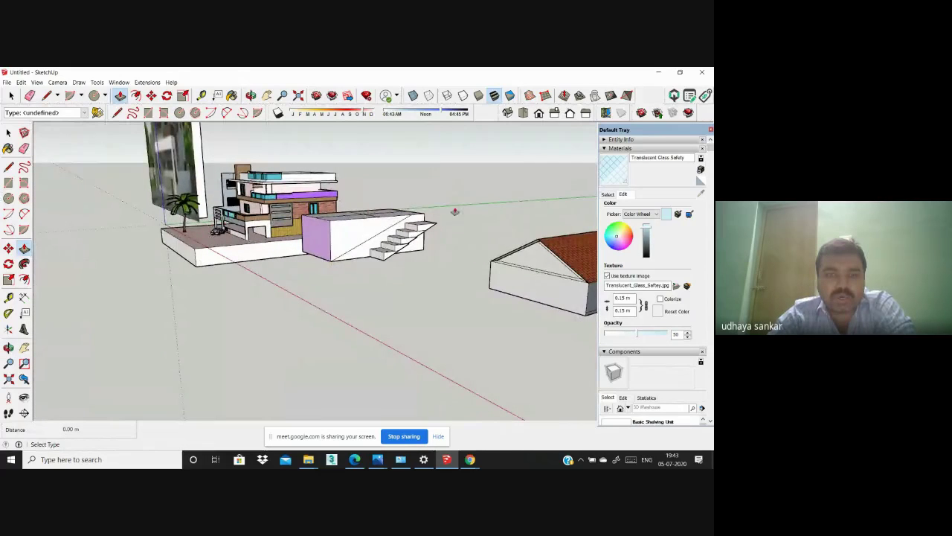
scroll(372, 238, up, 5)
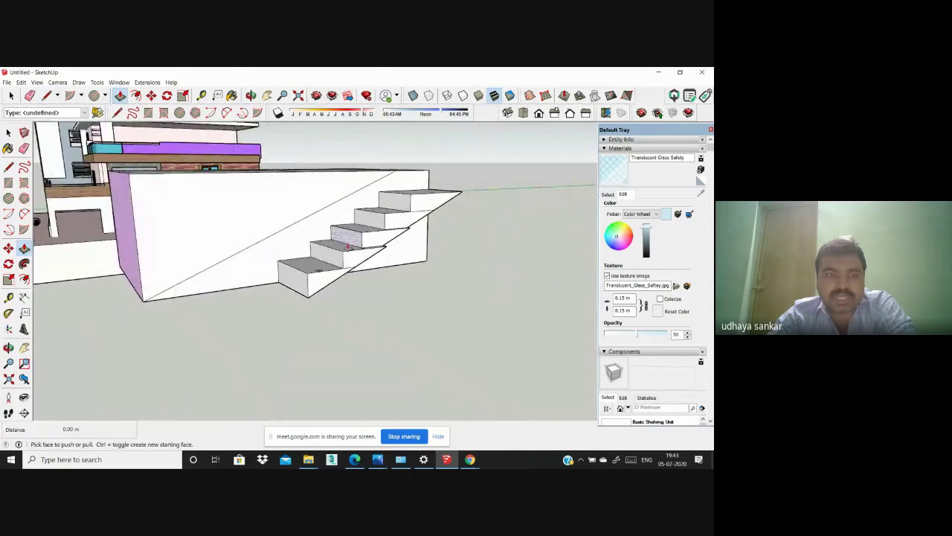
scroll(476, 320, down, 8)
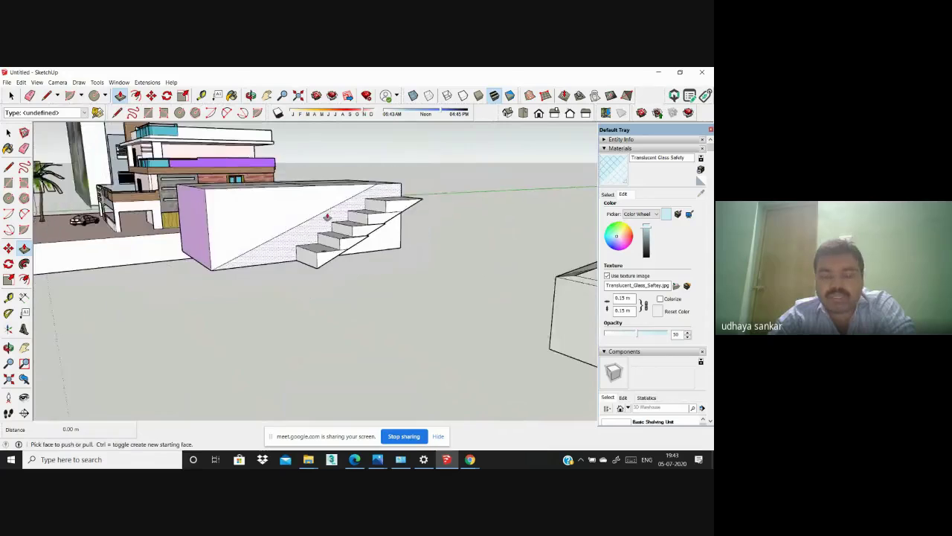
middle_drag(469, 320, 482, 327)
scroll(391, 277, up, 2)
scroll(307, 230, down, 4)
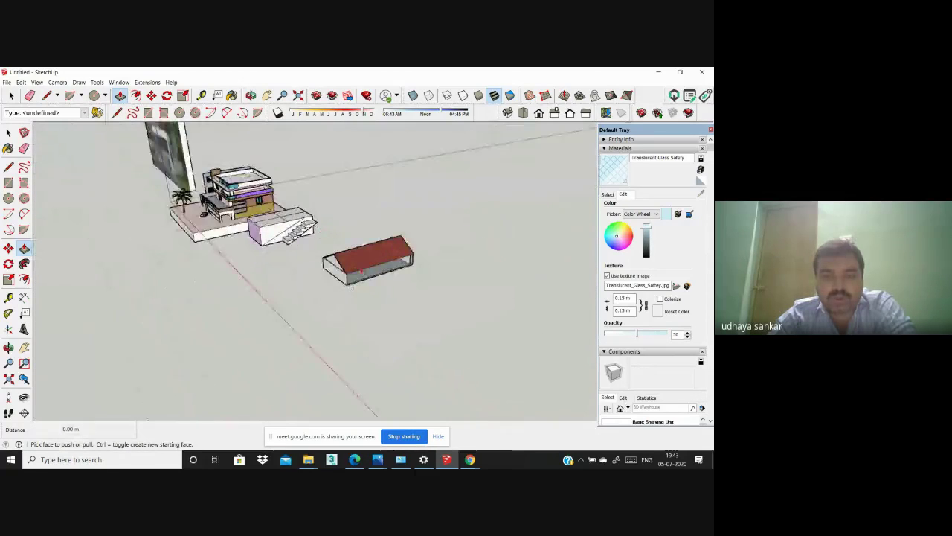
middle_drag(499, 293, 563, 236)
scroll(463, 236, up, 5)
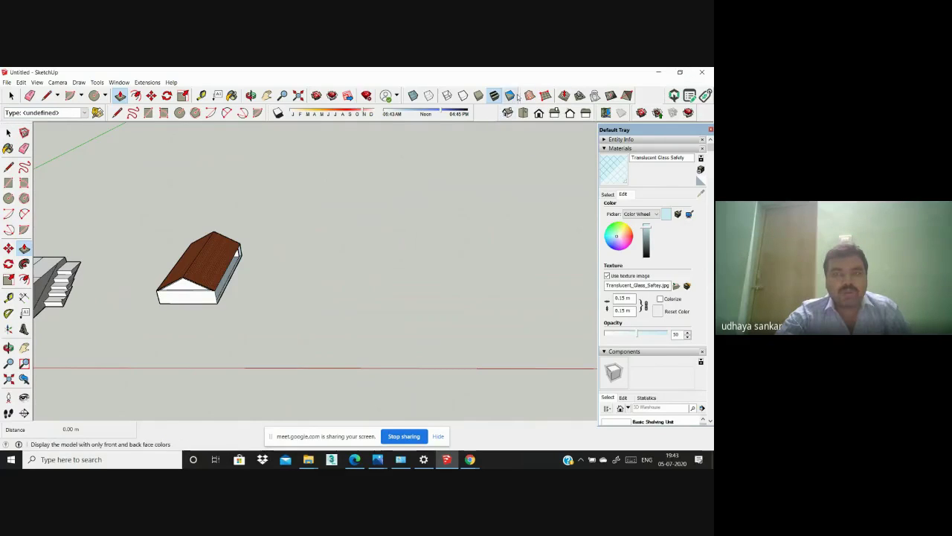
Step: Float the Sandbox tool group over the drawing area and dock it back in its row
drag(514, 105, 467, 145)
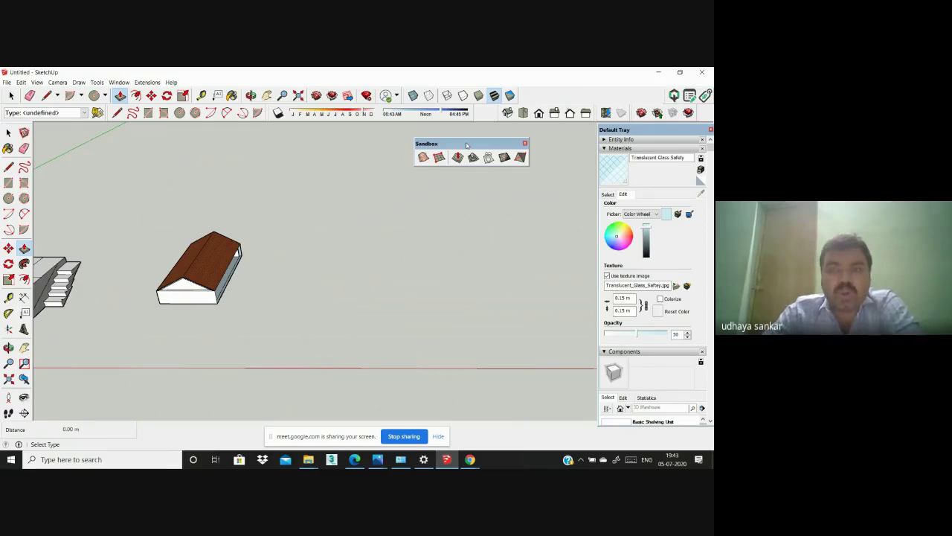
drag(465, 143, 541, 101)
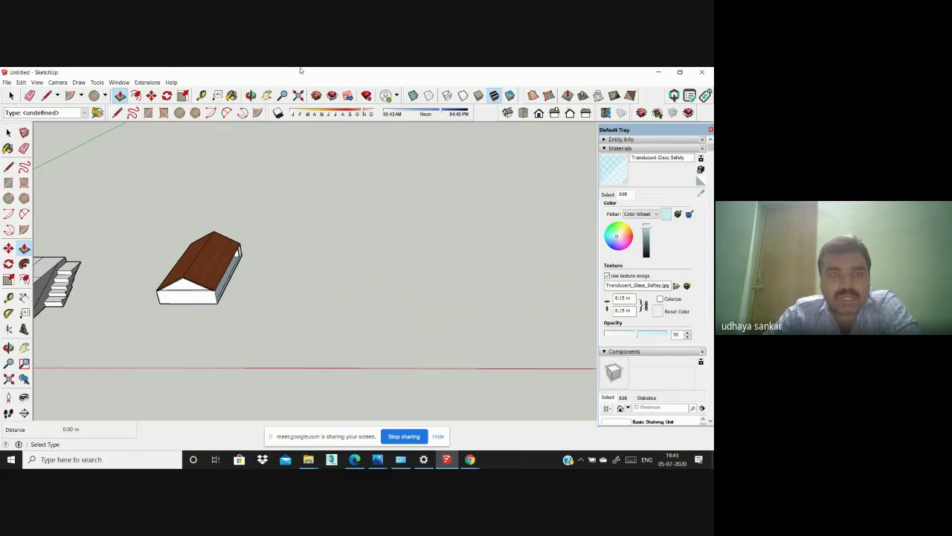
Step: In top view, create a sandbox grid from scratch beyond the tiled-roof building, about 50 m per side with 3 m spacing
click(523, 112)
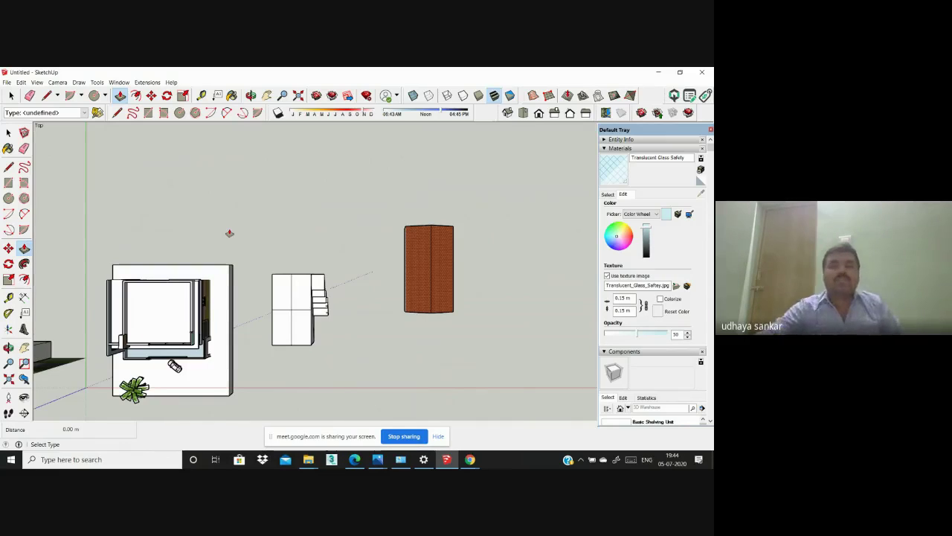
scroll(230, 231, down, 3)
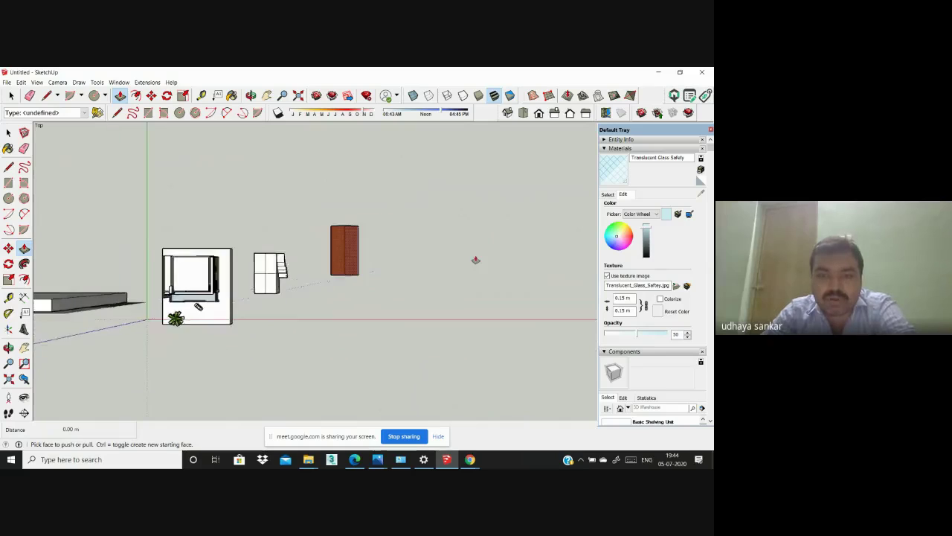
scroll(475, 260, up, 2)
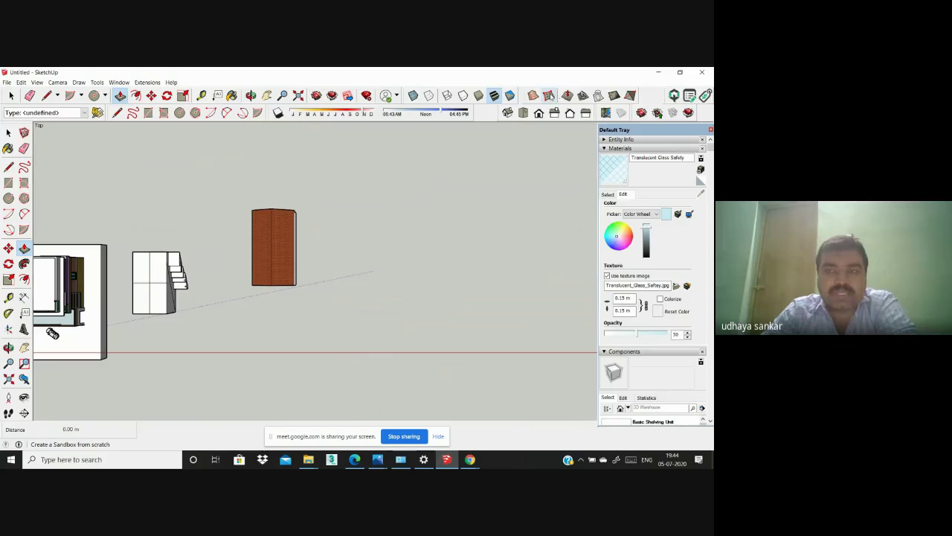
click(549, 96)
click(410, 192)
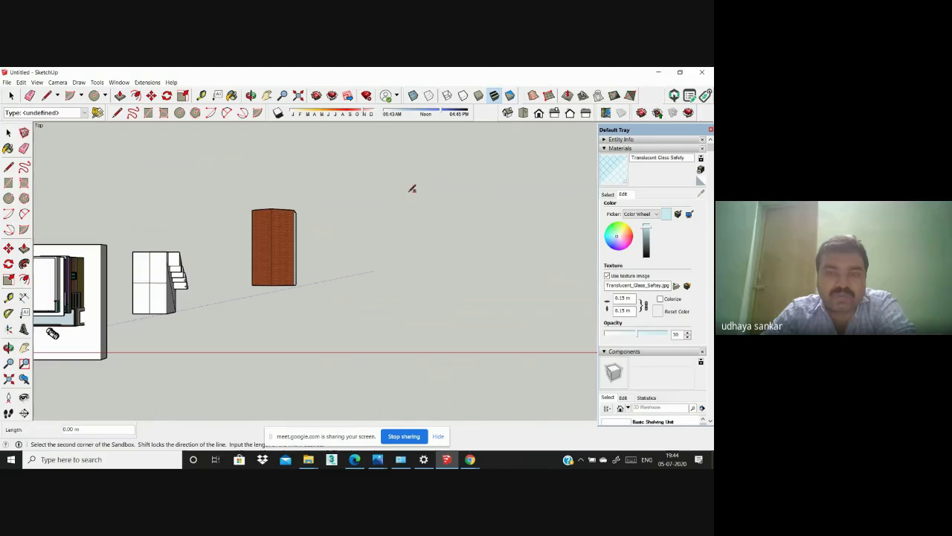
click(415, 255)
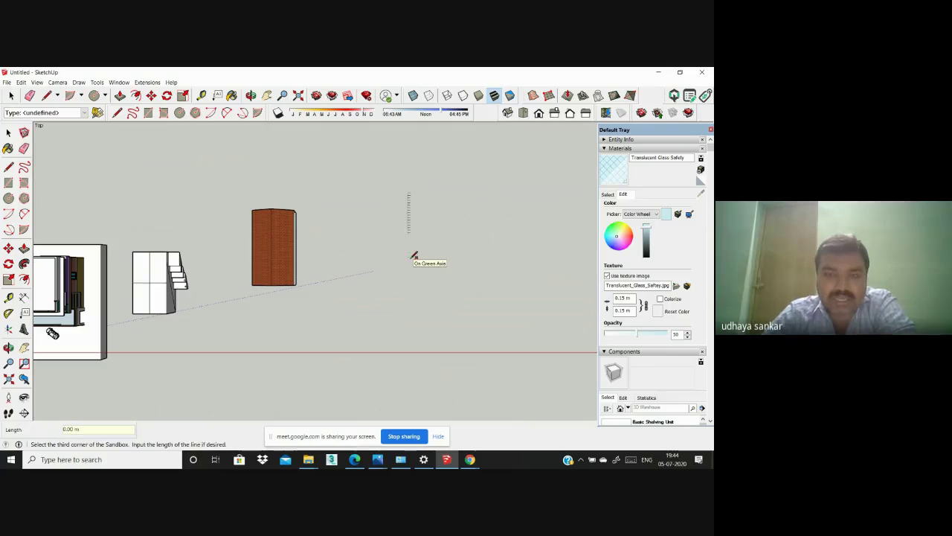
scroll(412, 216, up, 5)
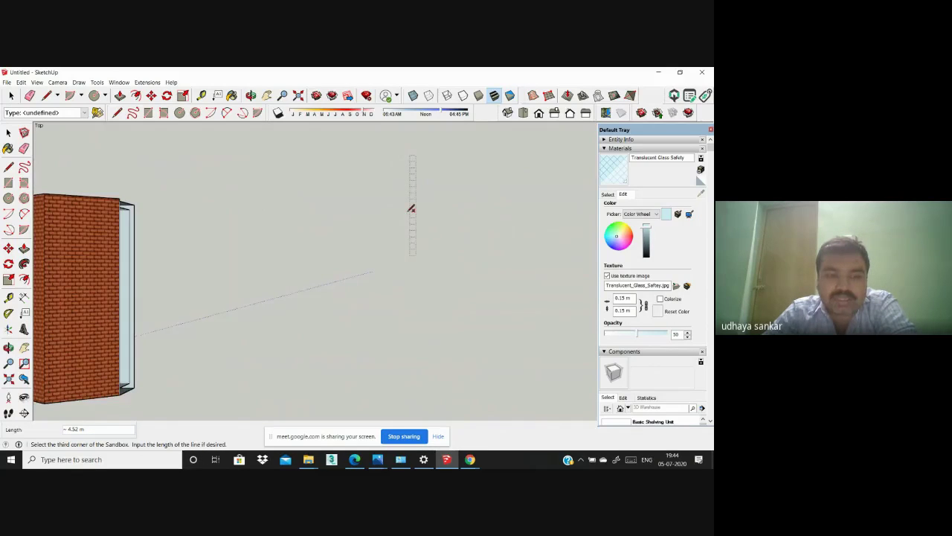
scroll(411, 209, up, 1)
text(50)
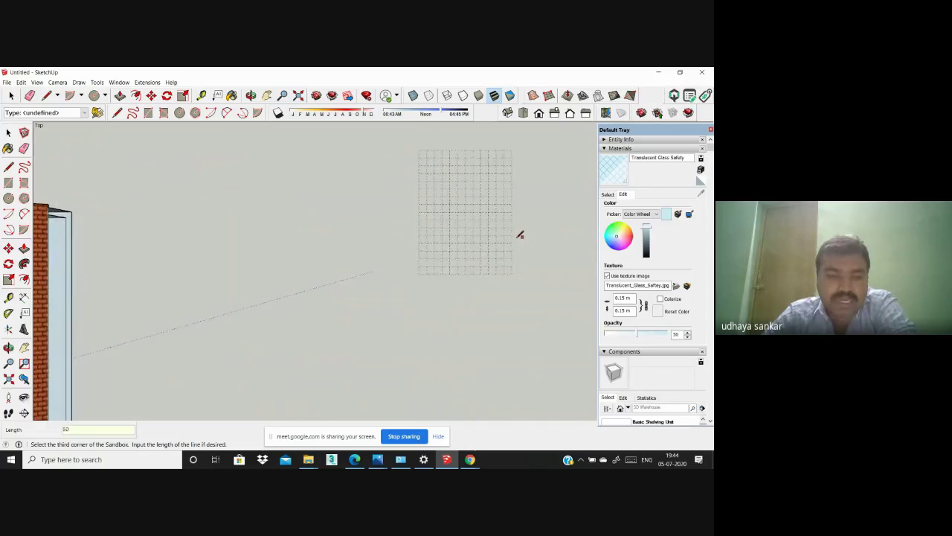
key(Return)
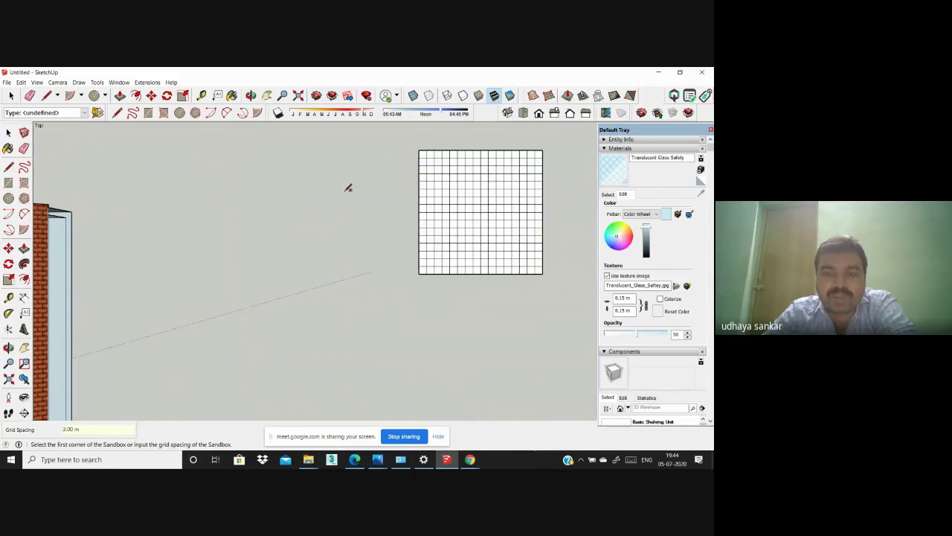
Step: Set the sandbox grid spacing to 5 m and create a second grid, 50 m by 50 m, beside the first
scroll(493, 155, up, 2)
scroll(394, 151, down, 2)
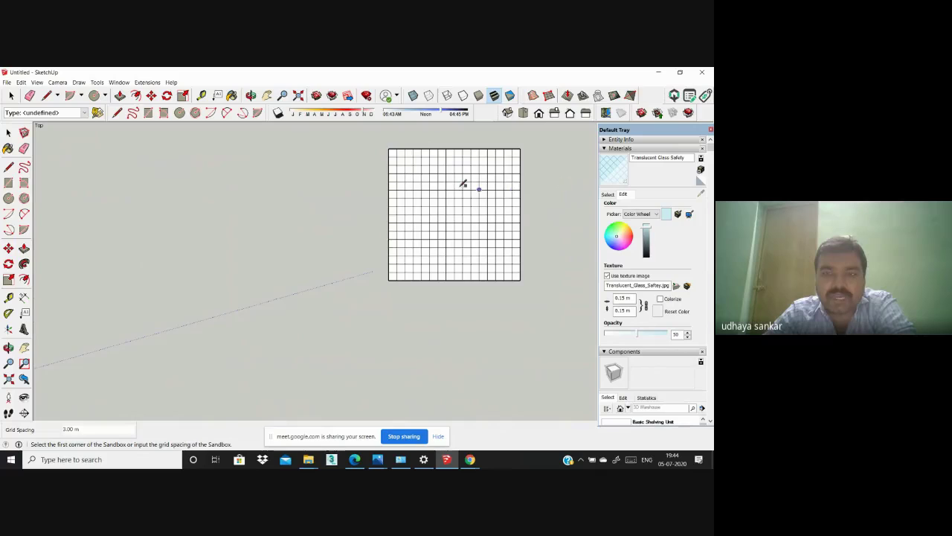
scroll(429, 163, up, 1)
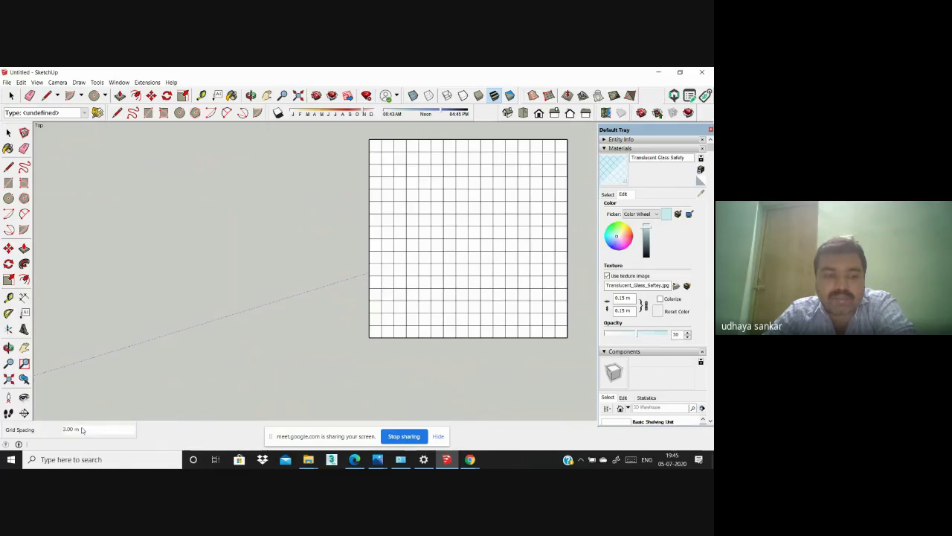
text(5)
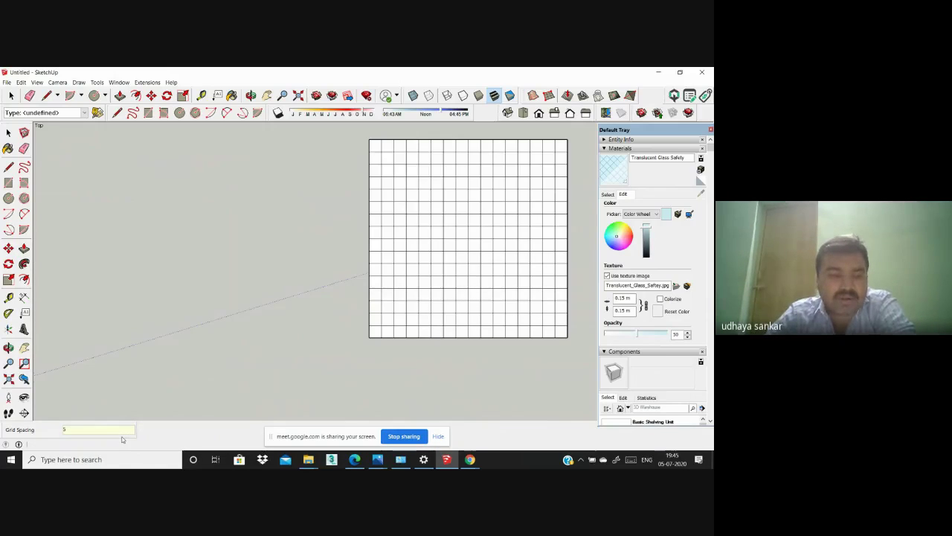
key(Return)
scroll(186, 208, down, 3)
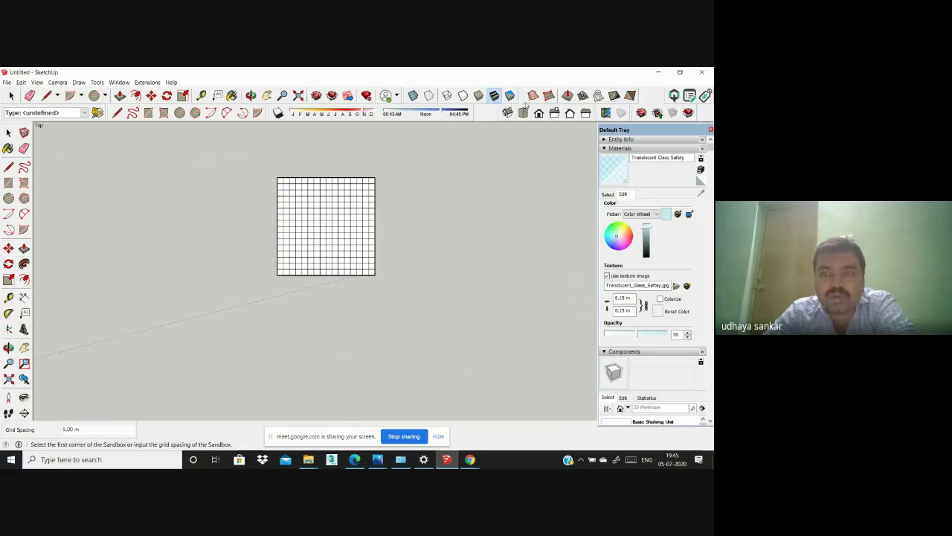
click(549, 95)
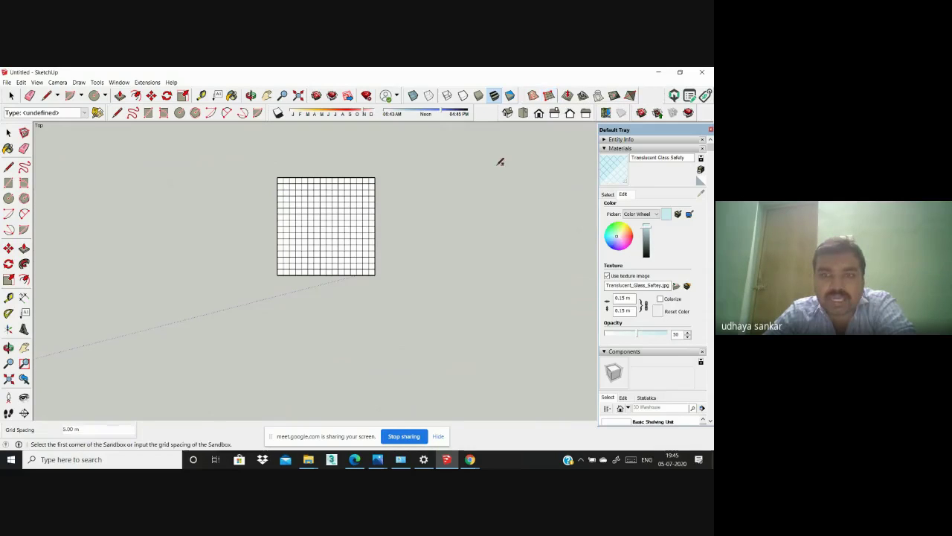
click(445, 177)
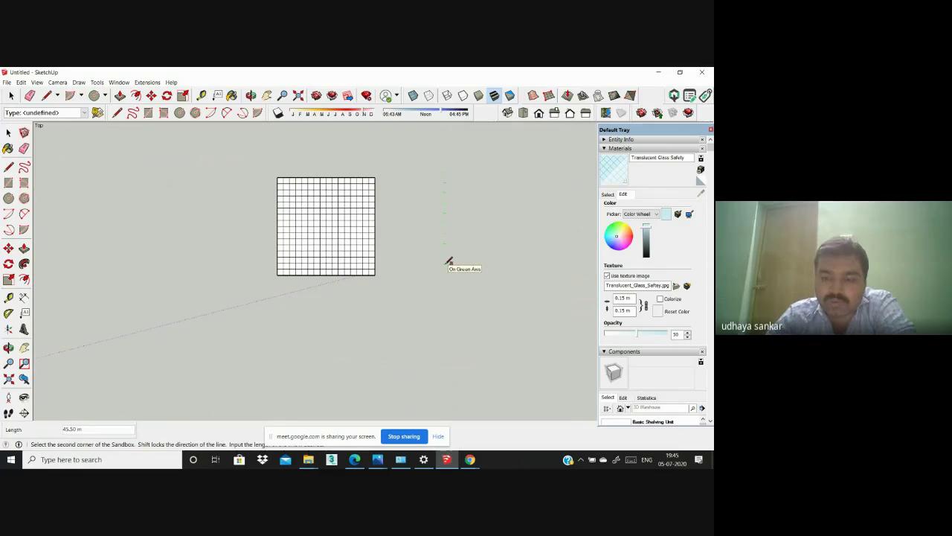
text(50)
key(Return)
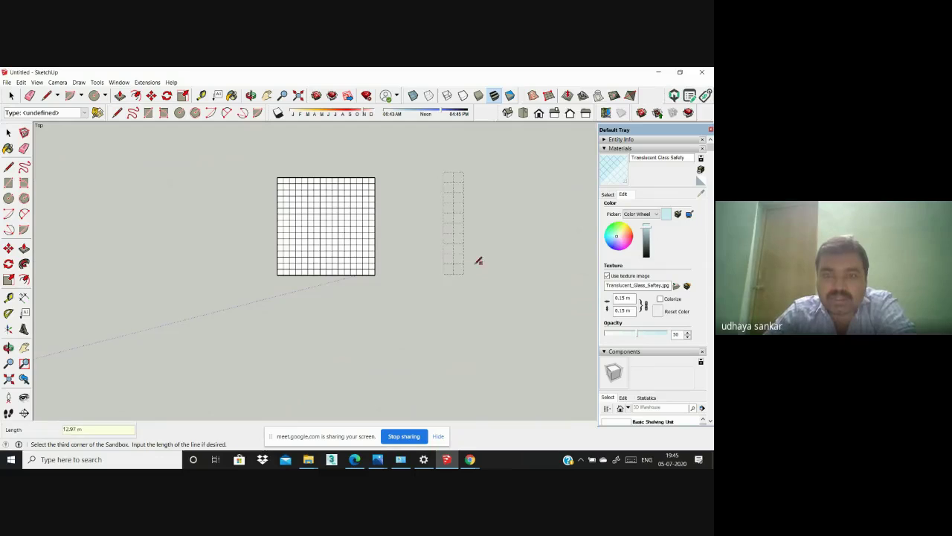
text(50)
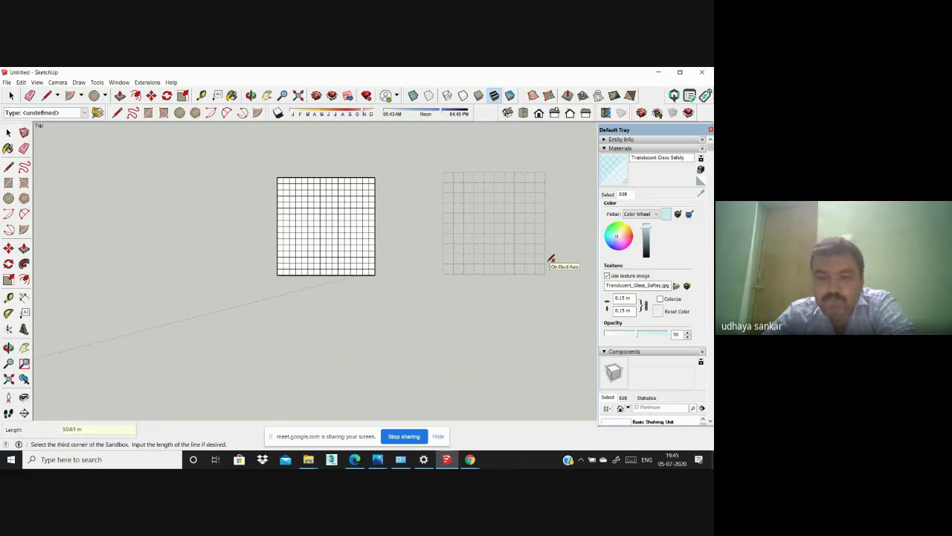
key(Return)
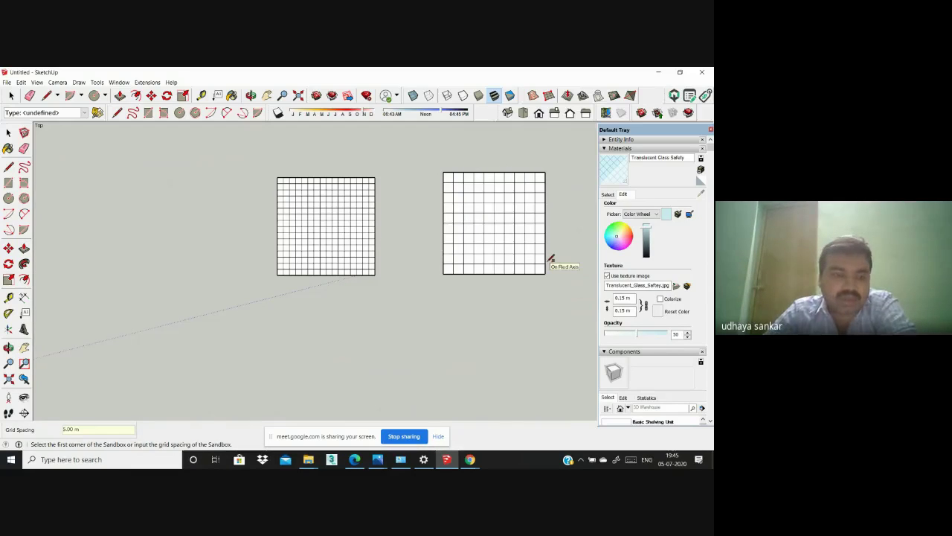
Step: Compare the cell sizes of the 3 m and 5 m sandbox grids up close and side by side
scroll(486, 232, up, 3)
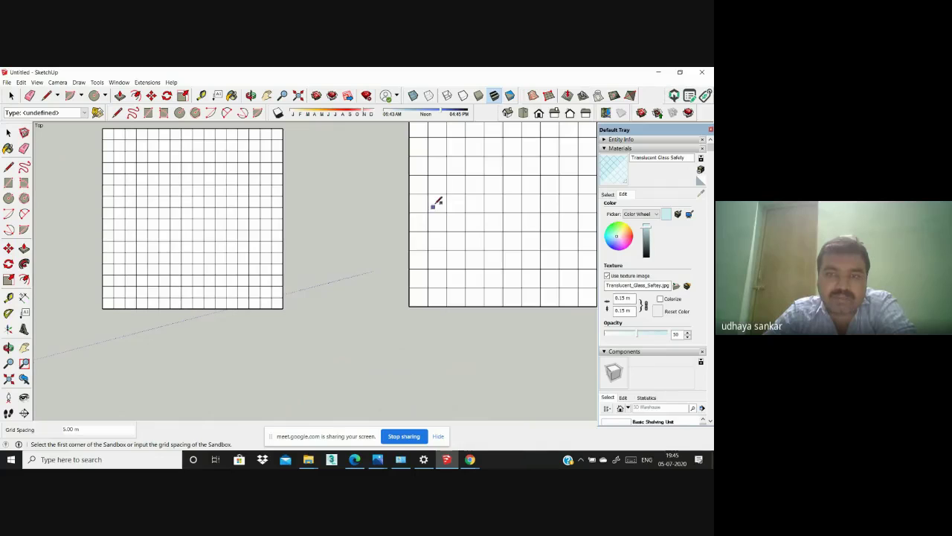
scroll(429, 211, down, 1)
scroll(430, 218, down, 2)
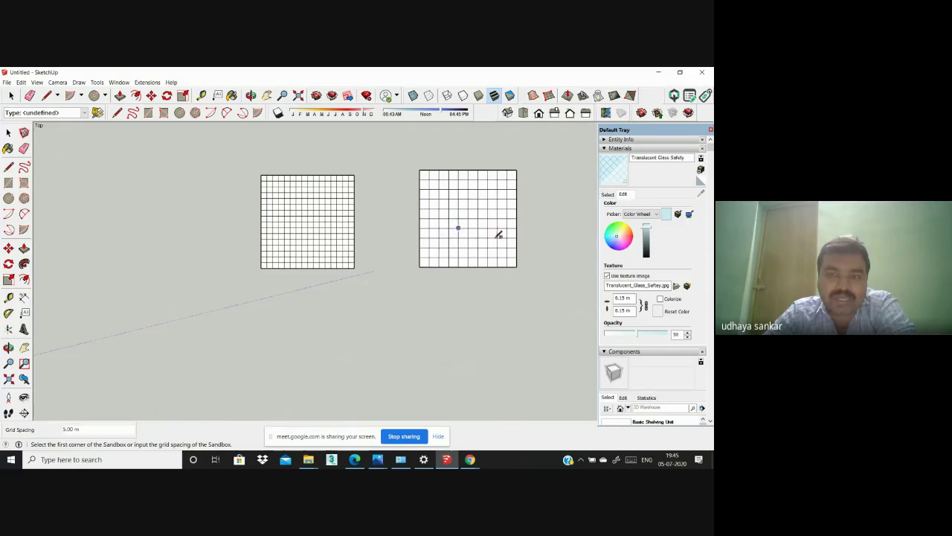
scroll(306, 232, up, 4)
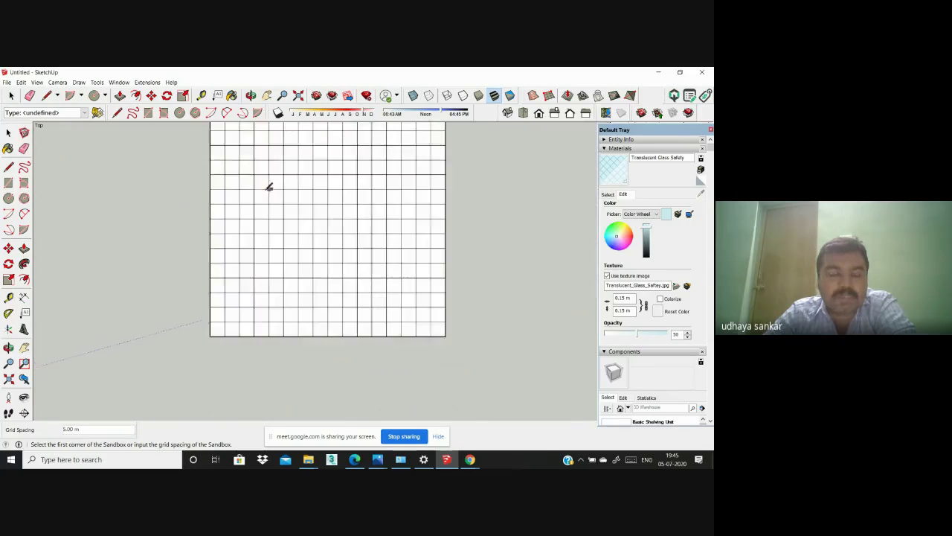
scroll(292, 214, down, 4)
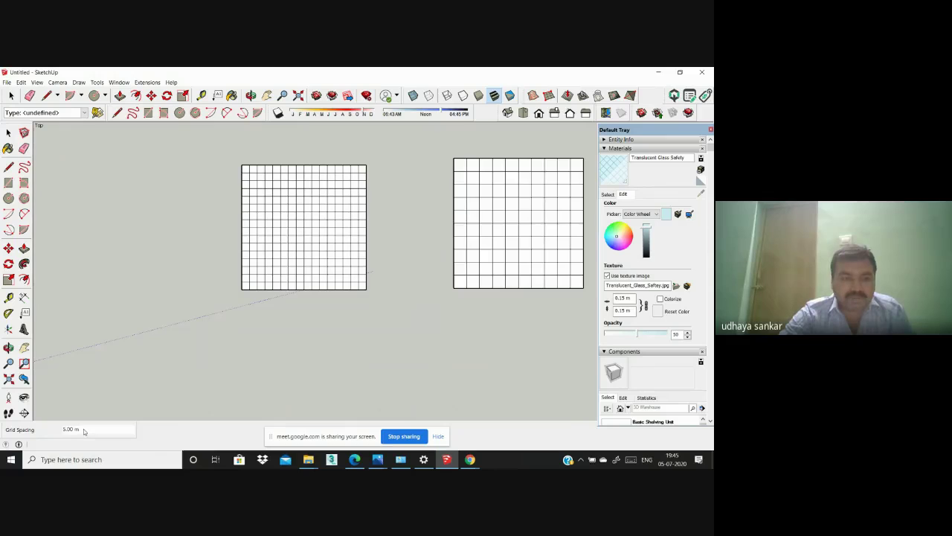
scroll(168, 267, down, 3)
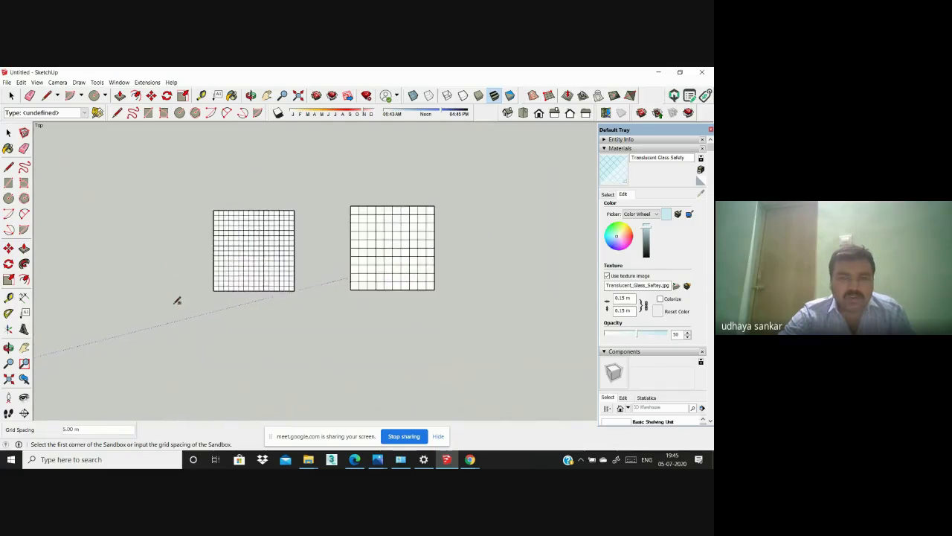
scroll(358, 275, up, 4)
scroll(354, 274, up, 2)
scroll(332, 304, down, 4)
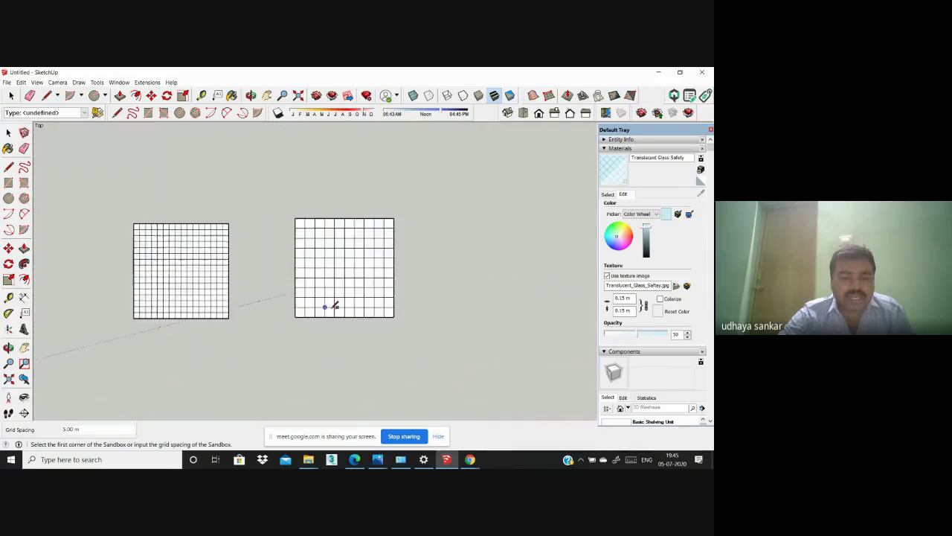
Step: In top view, try to create a 10000 m by 10000 m sandbox grid from scratch beyond the two existing grids
middle_drag(365, 328, 204, 220)
scroll(334, 276, up, 2)
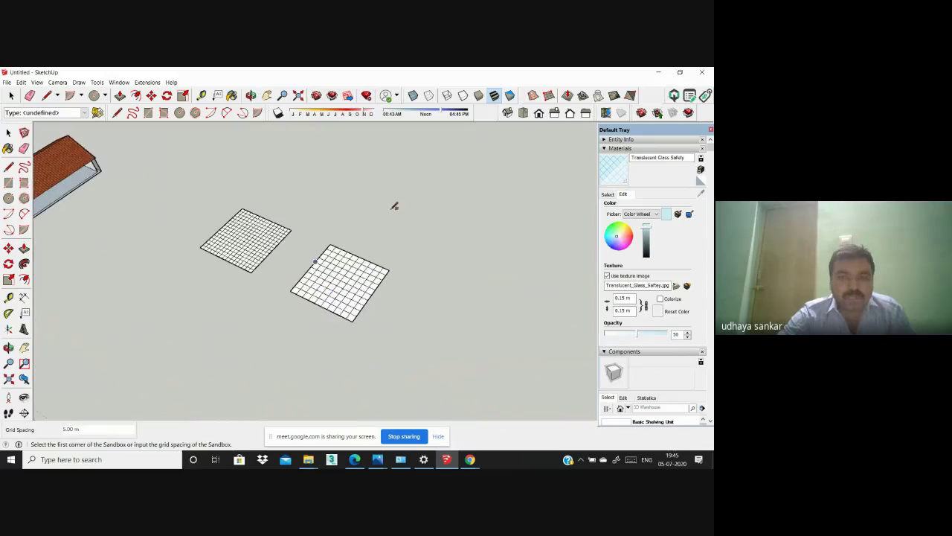
scroll(221, 264, down, 2)
scroll(220, 264, down, 2)
middle_drag(220, 264, 295, 330)
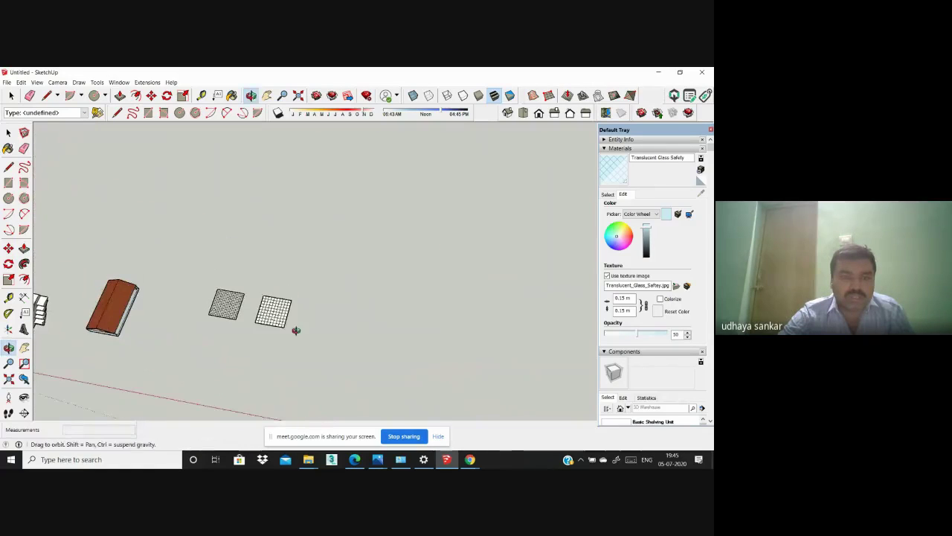
click(522, 114)
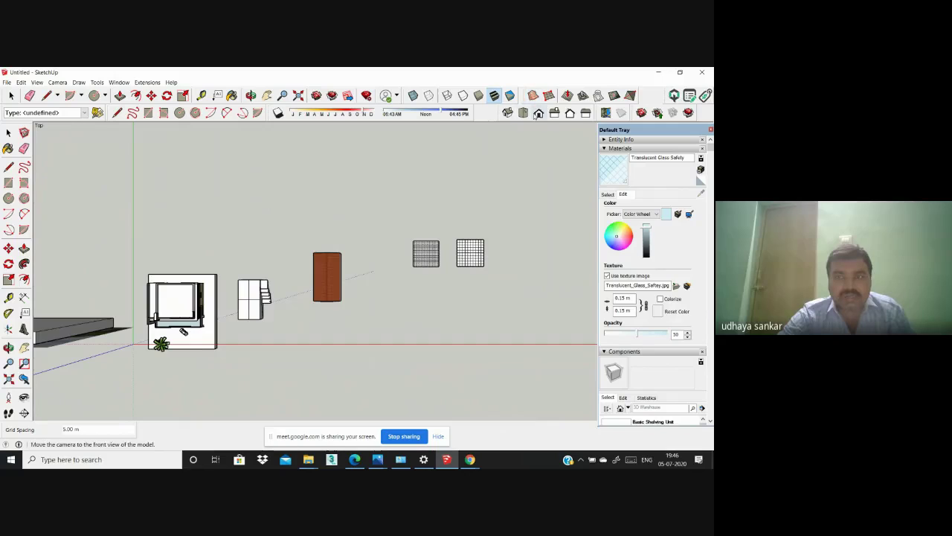
click(549, 95)
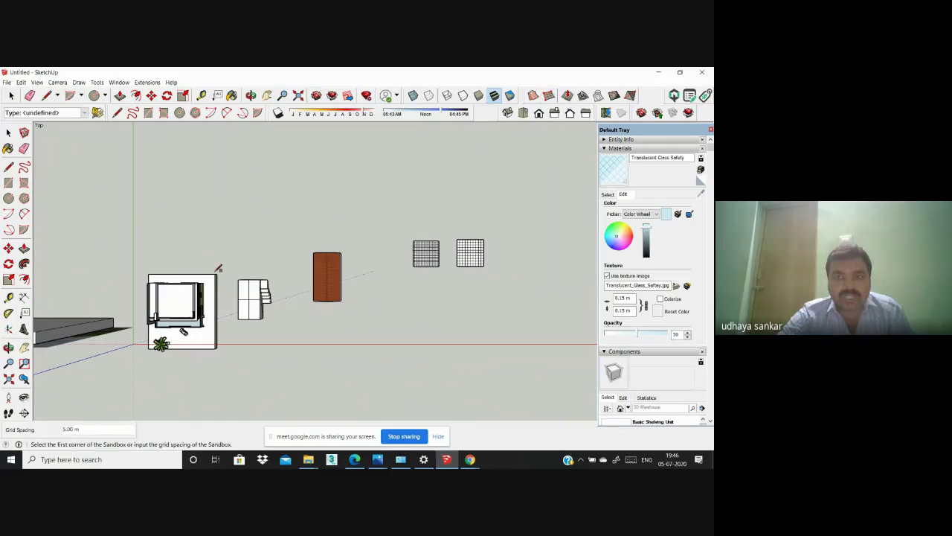
scroll(215, 268, down, 1)
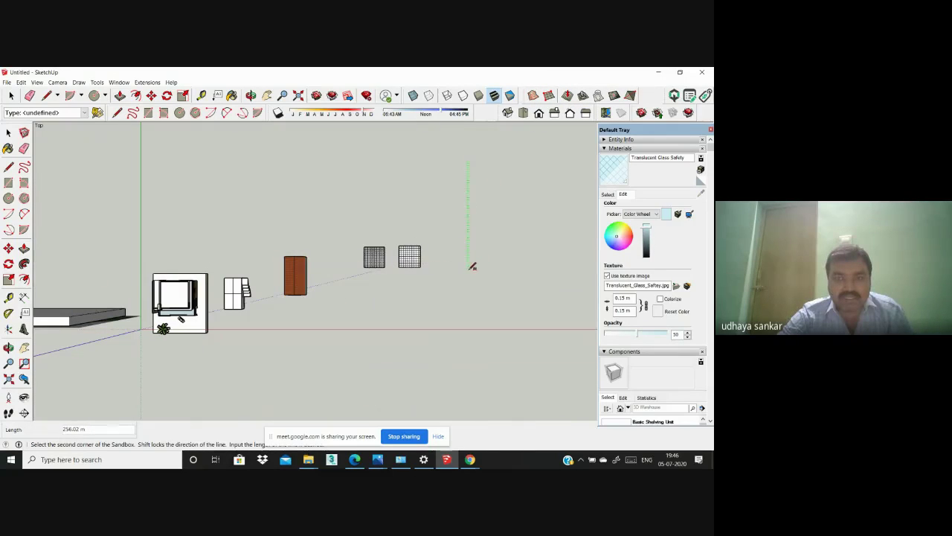
text(1000)
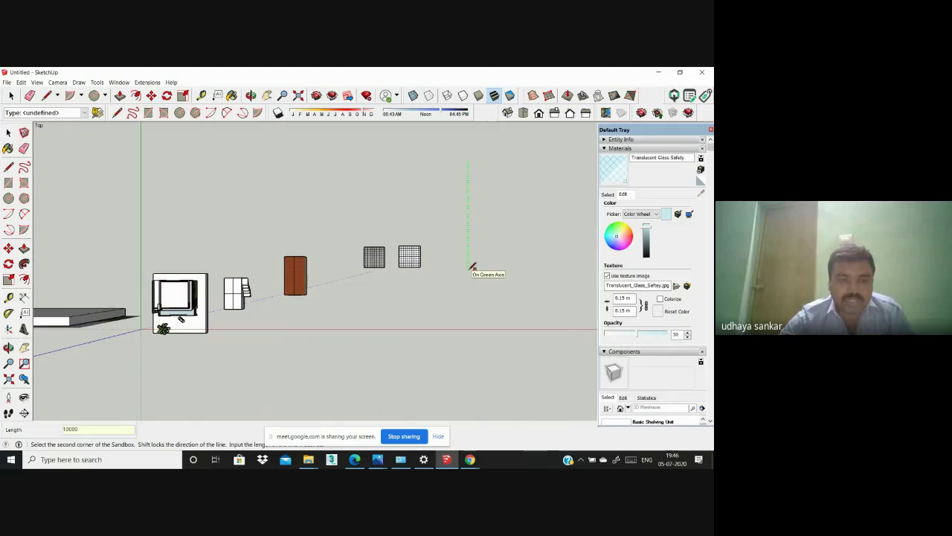
text(0)
key(Return)
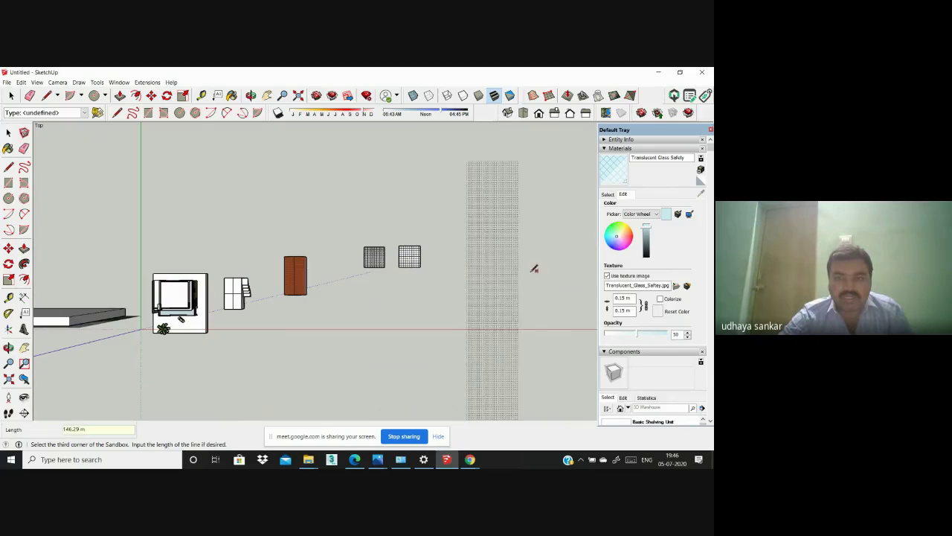
text(10)
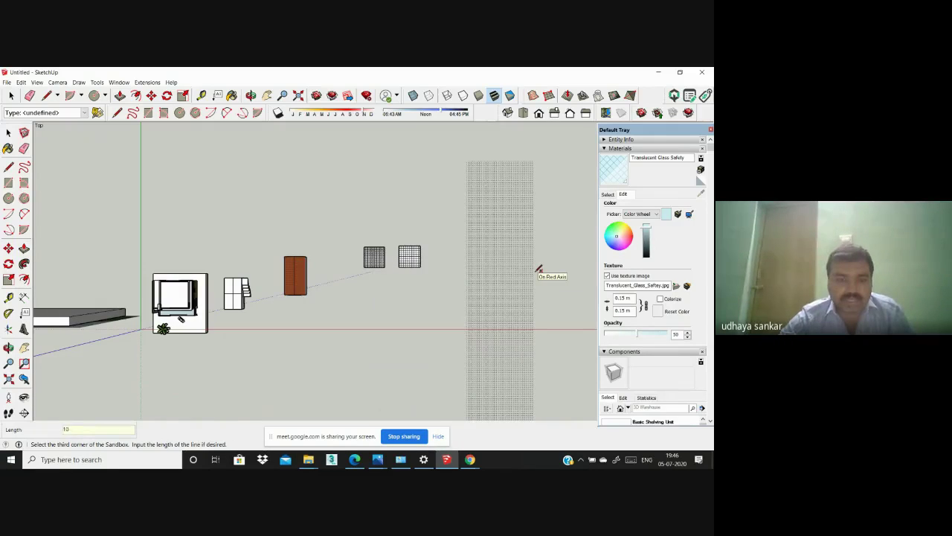
text(000)
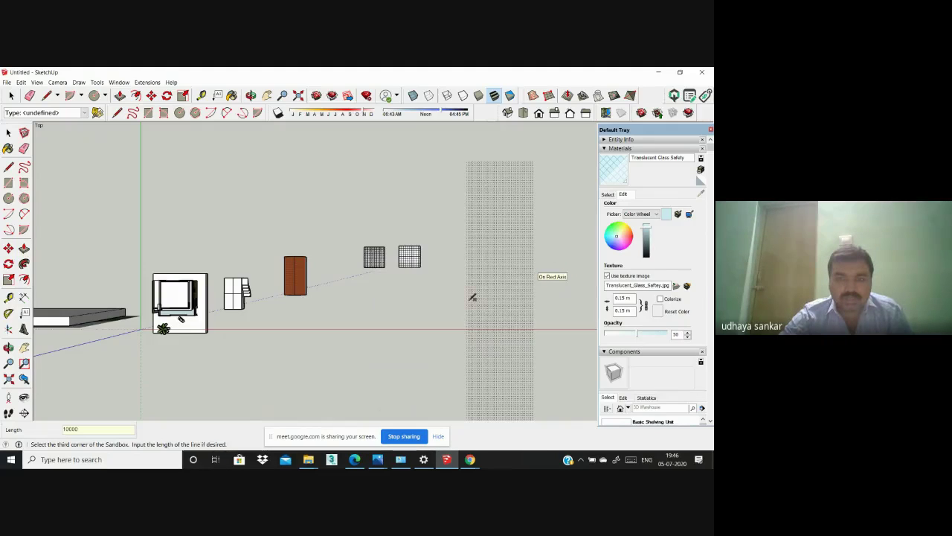
click(500, 334)
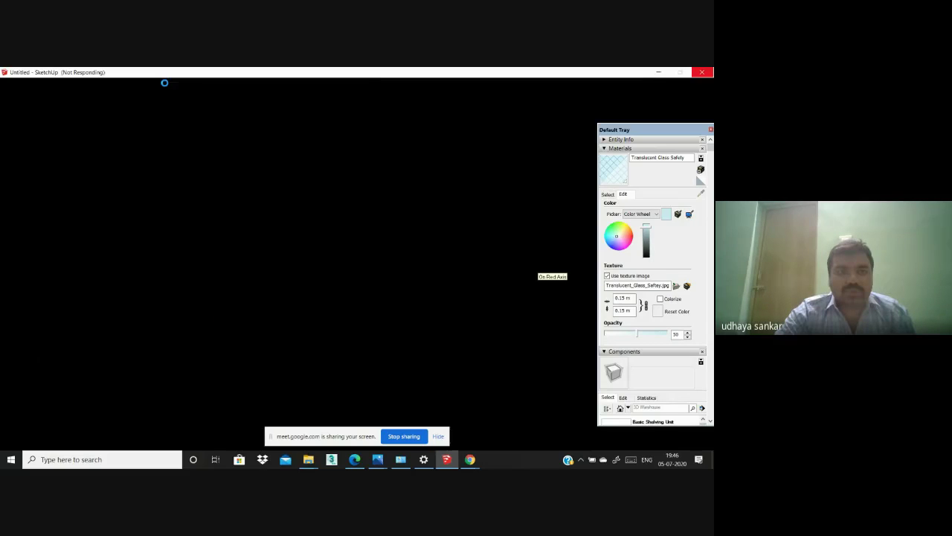
Step: Force the unresponsive modelling program to close
click(702, 72)
click(374, 288)
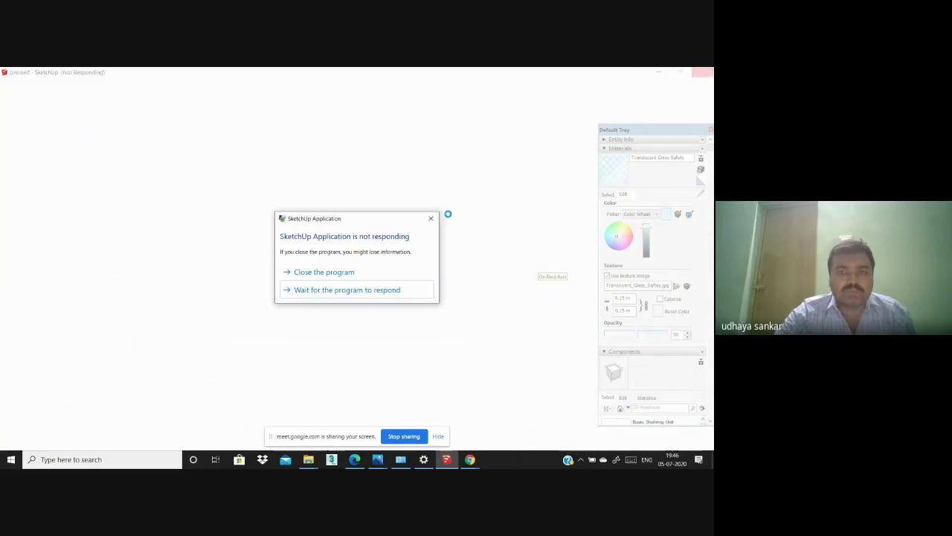
click(366, 273)
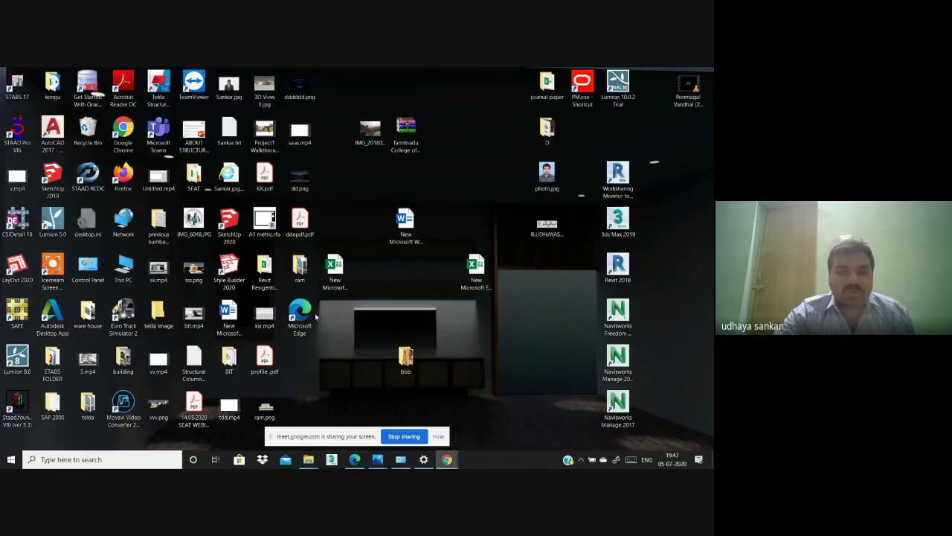
Step: Relaunch SketchUp 2020 and open the recovered Untitled model dated 05 July 2020 from the recent files
click(230, 221)
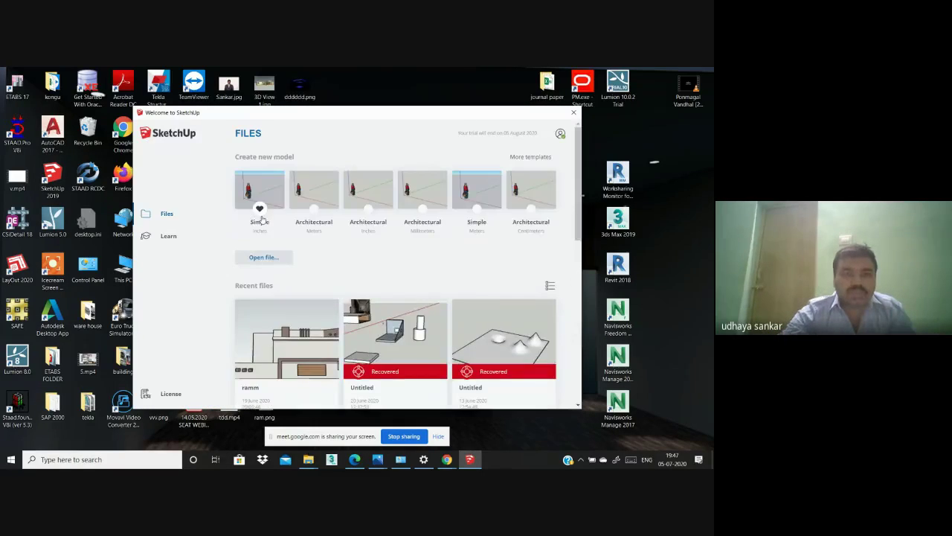
scroll(301, 328, down, 3)
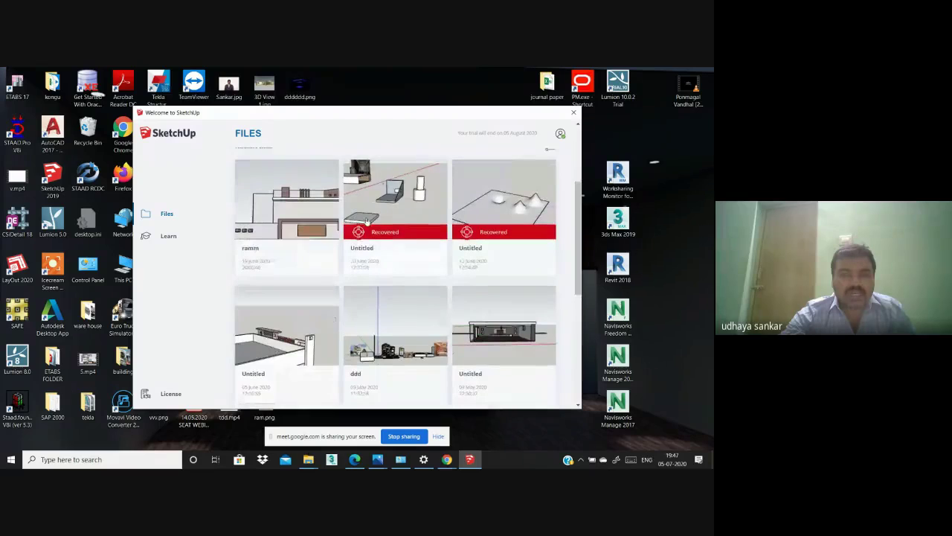
scroll(336, 291, down, 3)
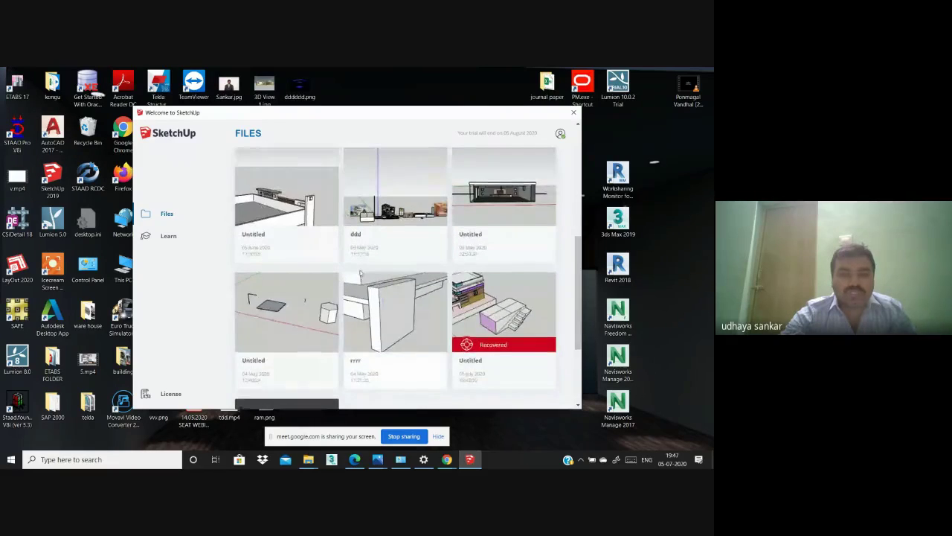
scroll(362, 274, up, 5)
scroll(394, 259, up, 1)
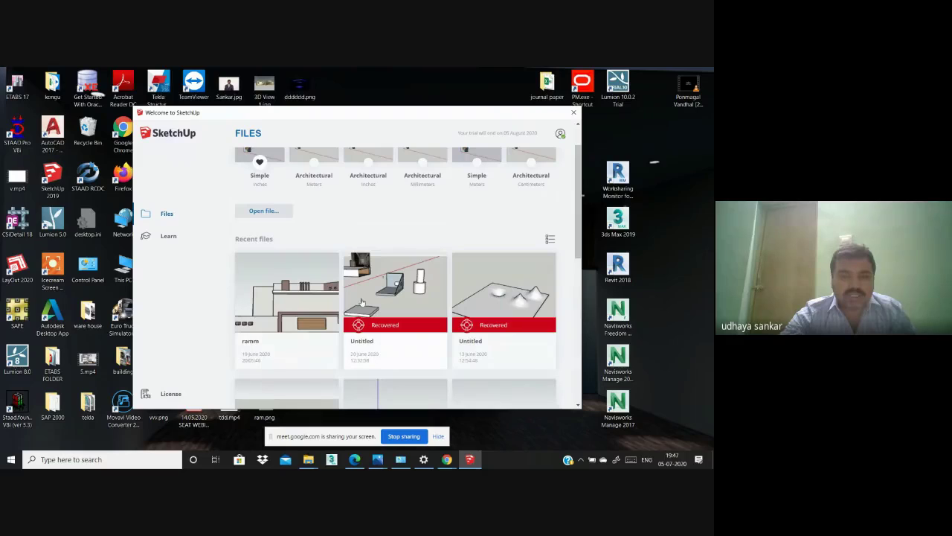
scroll(369, 302, down, 1)
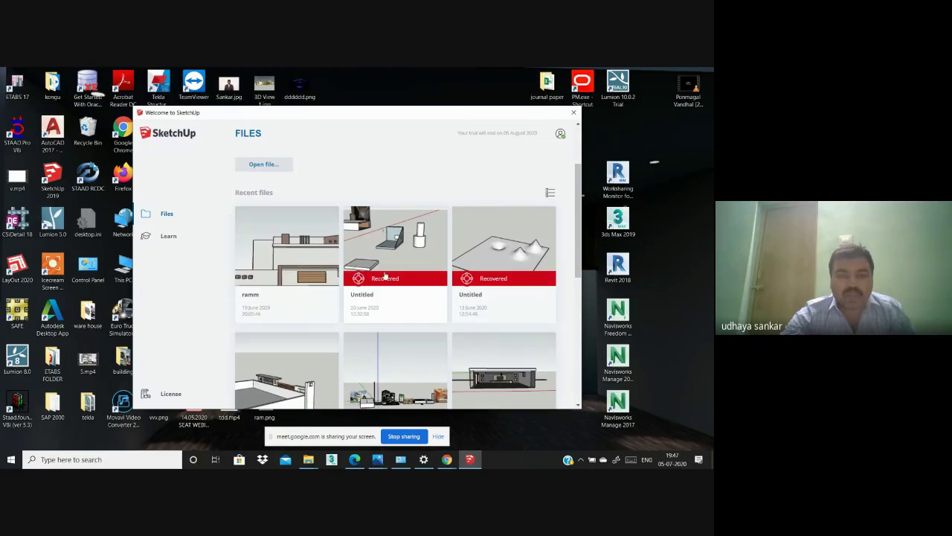
scroll(384, 275, up, 2)
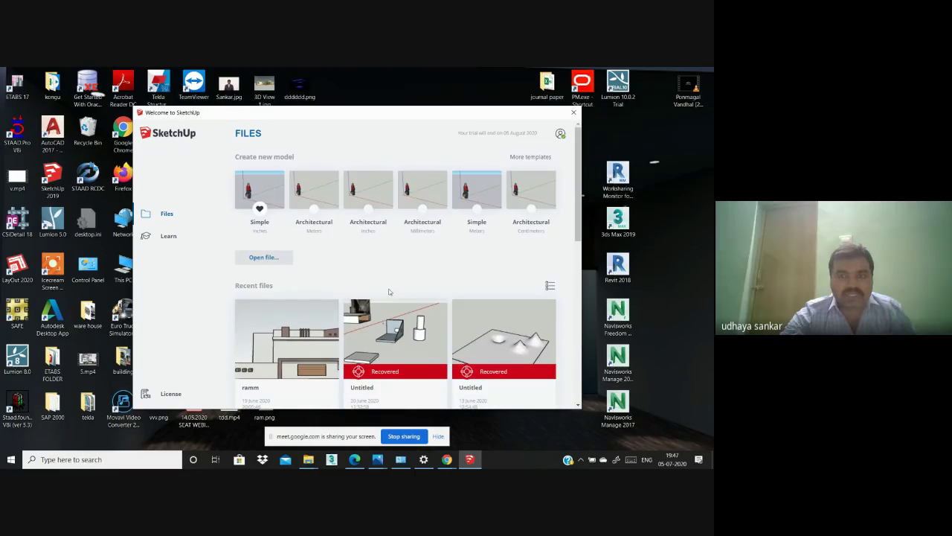
scroll(388, 292, down, 8)
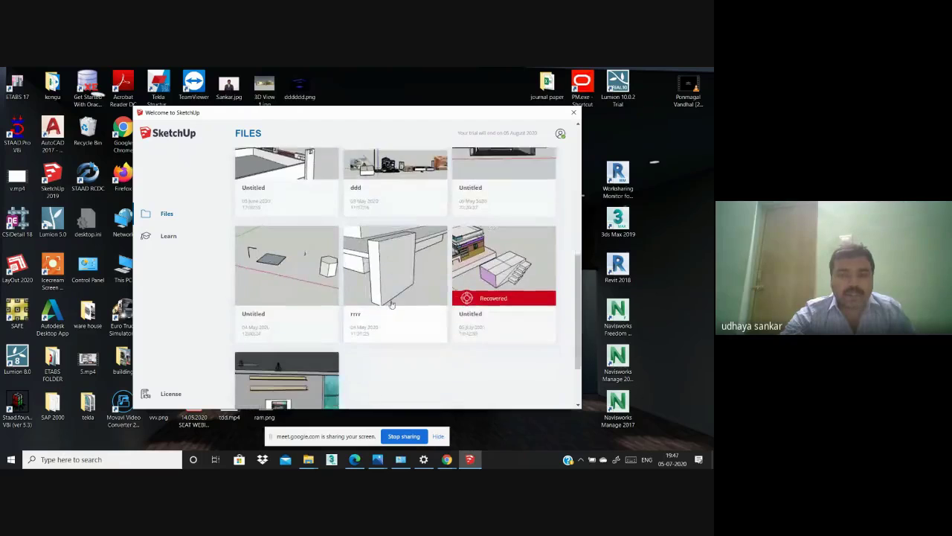
scroll(391, 305, down, 2)
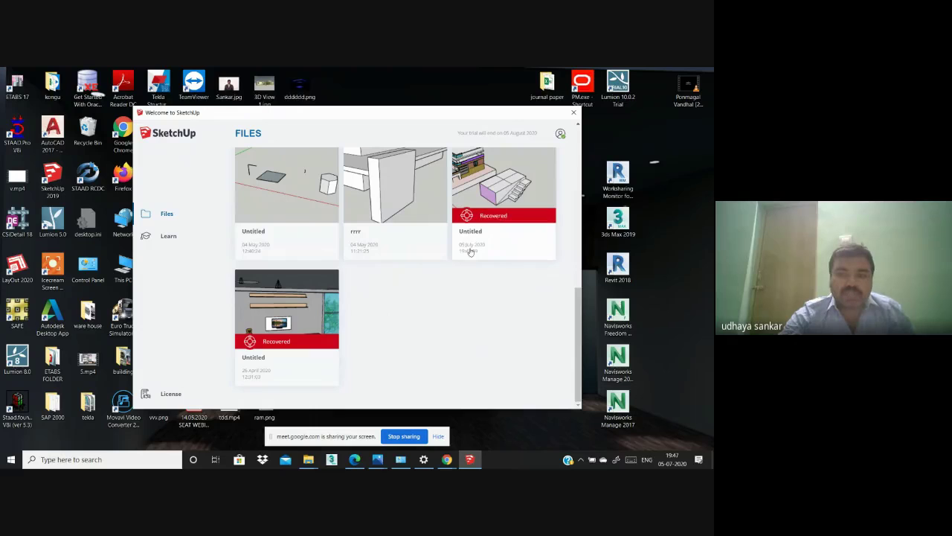
click(496, 212)
click(416, 357)
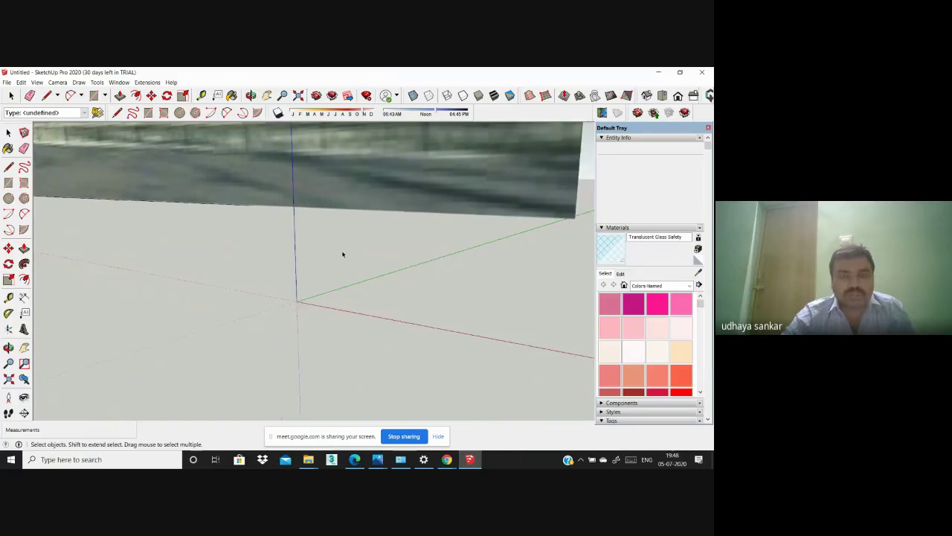
Step: Examine the recovered scene from several angles, checking the house, the box with the staircase and the tiled-roof building
scroll(342, 254, down, 6)
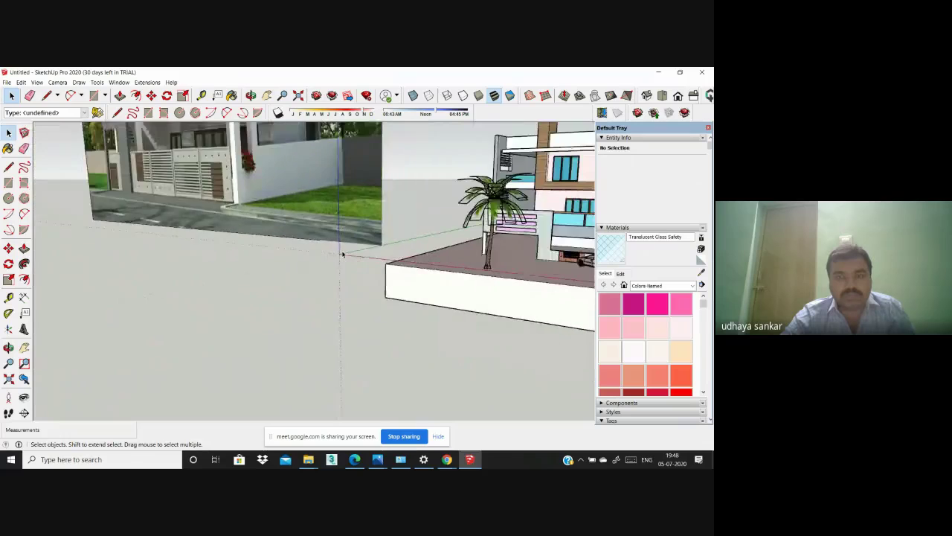
scroll(342, 254, down, 10)
middle_drag(342, 254, 550, 376)
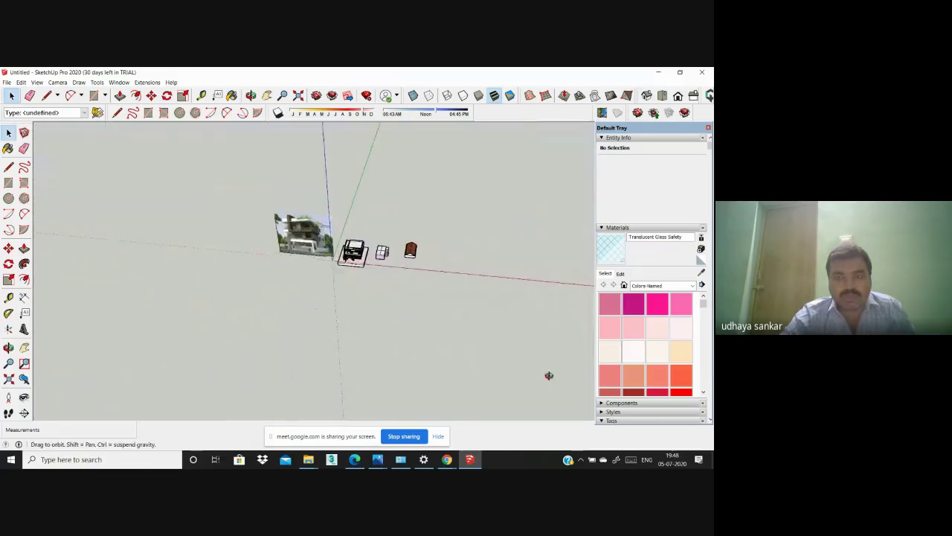
scroll(472, 216, up, 10)
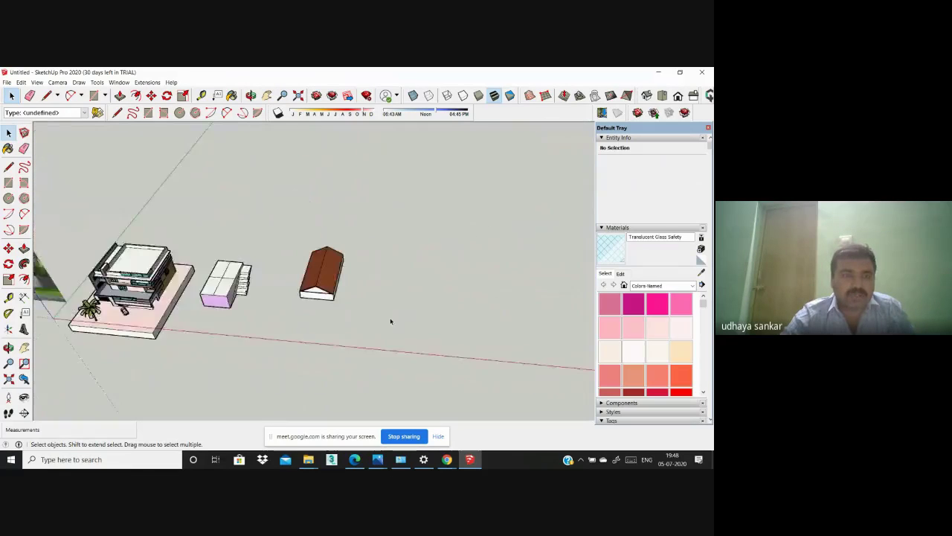
scroll(390, 321, up, 10)
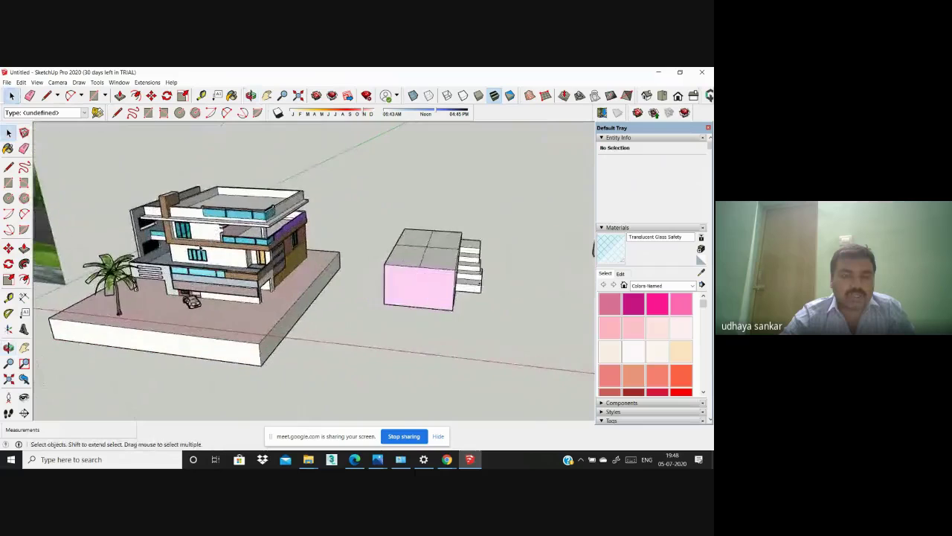
scroll(223, 257, down, 5)
scroll(331, 286, up, 8)
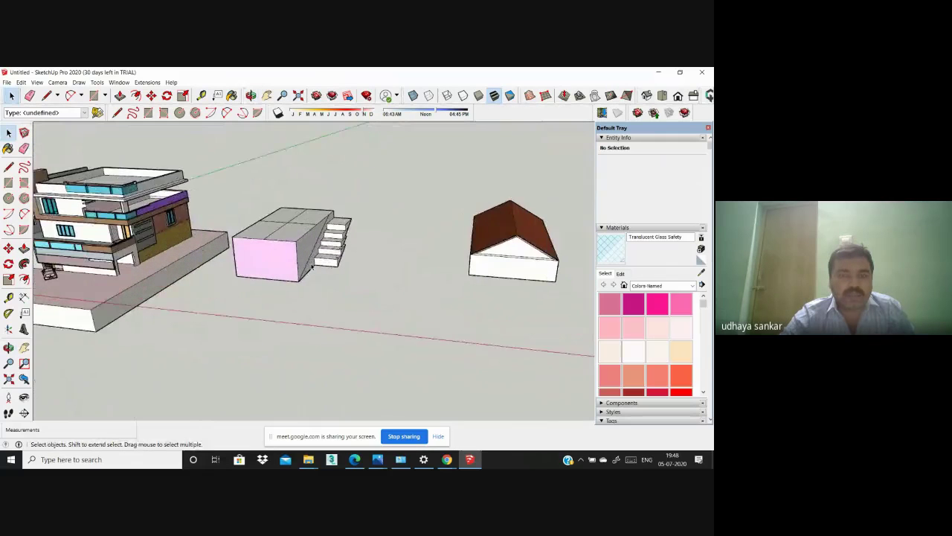
scroll(313, 266, down, 5)
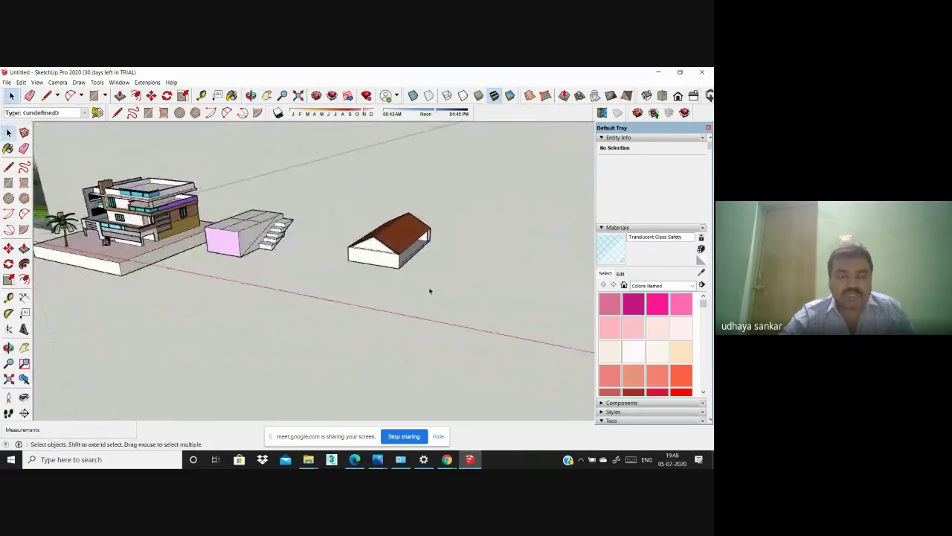
scroll(428, 290, up, 2)
middle_drag(414, 276, 454, 315)
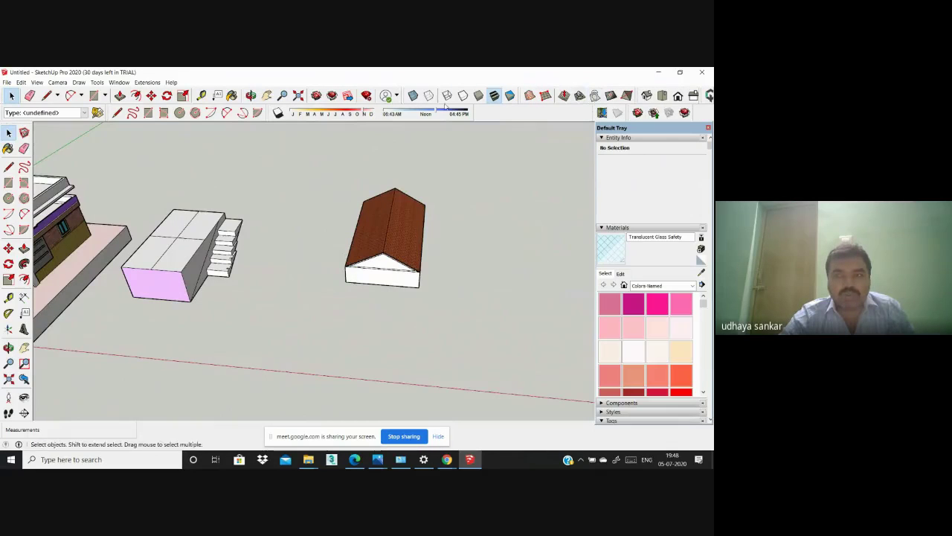
Step: In top view, try to create a 1000 m by 1000 m sandbox grid from scratch beyond the tiled-roof building
click(662, 95)
scroll(118, 200, down, 3)
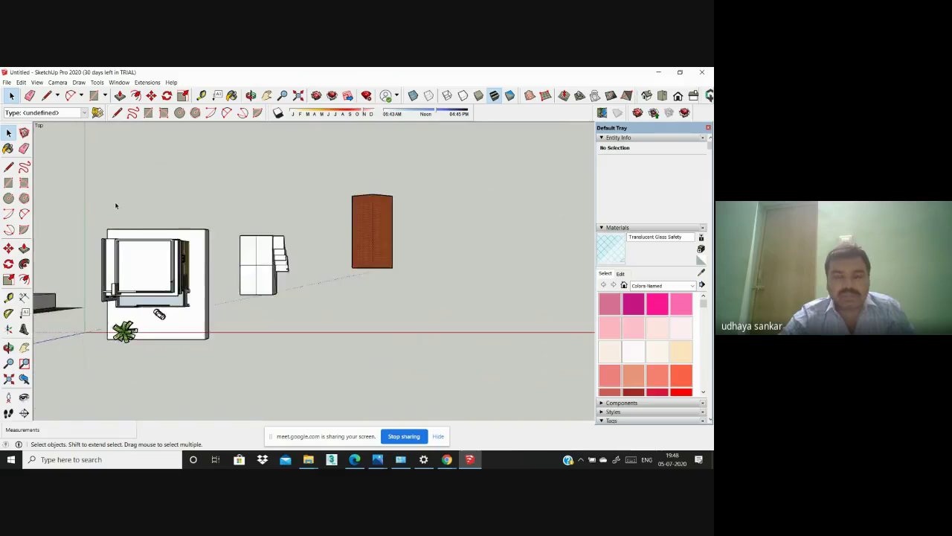
scroll(531, 204, up, 1)
scroll(531, 202, up, 1)
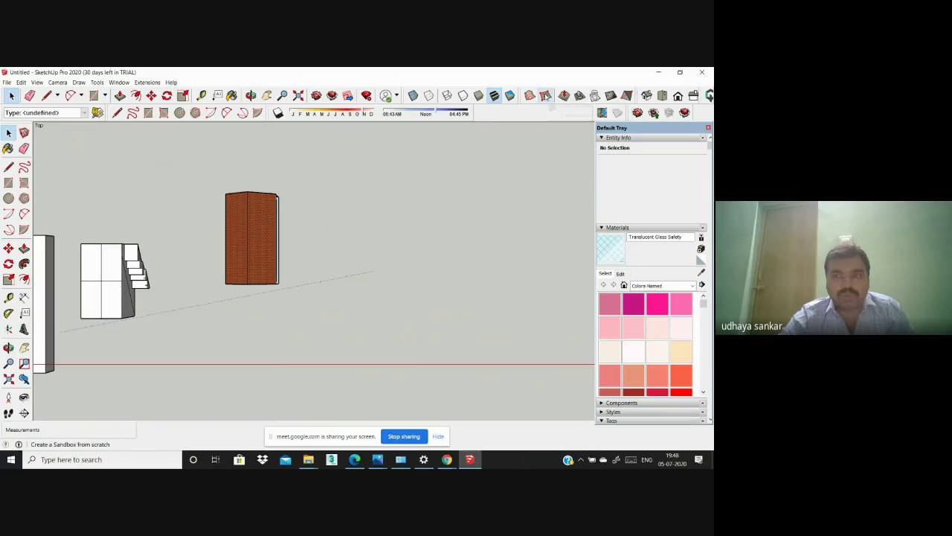
click(545, 96)
click(433, 172)
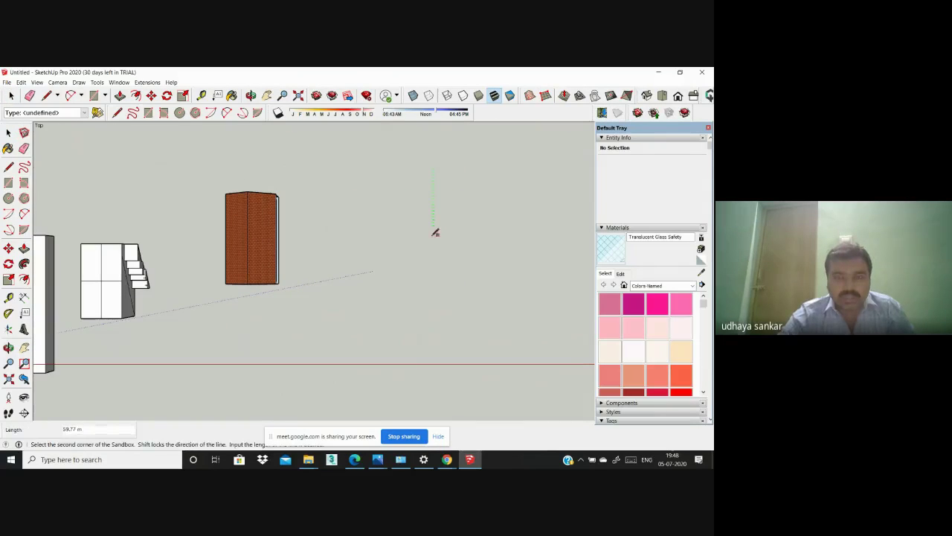
text(1000)
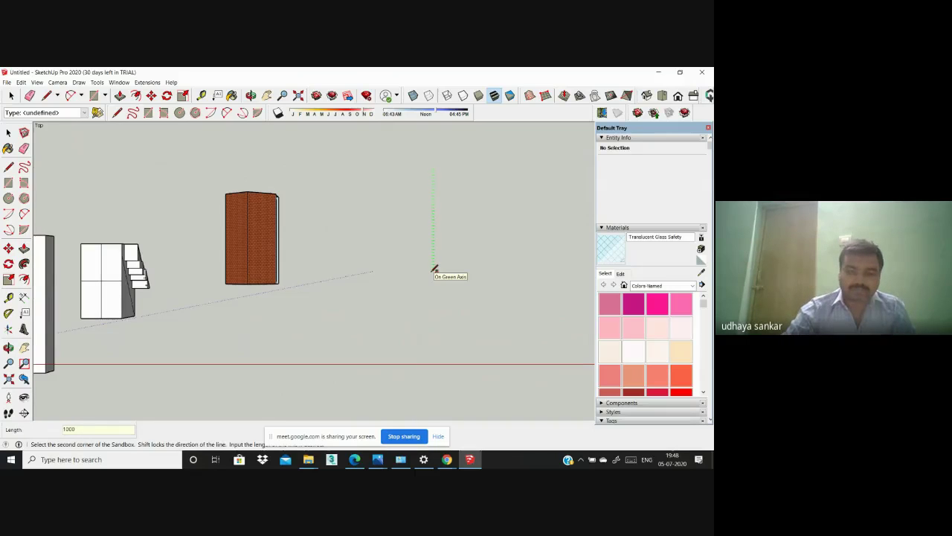
key(Return)
text(1)
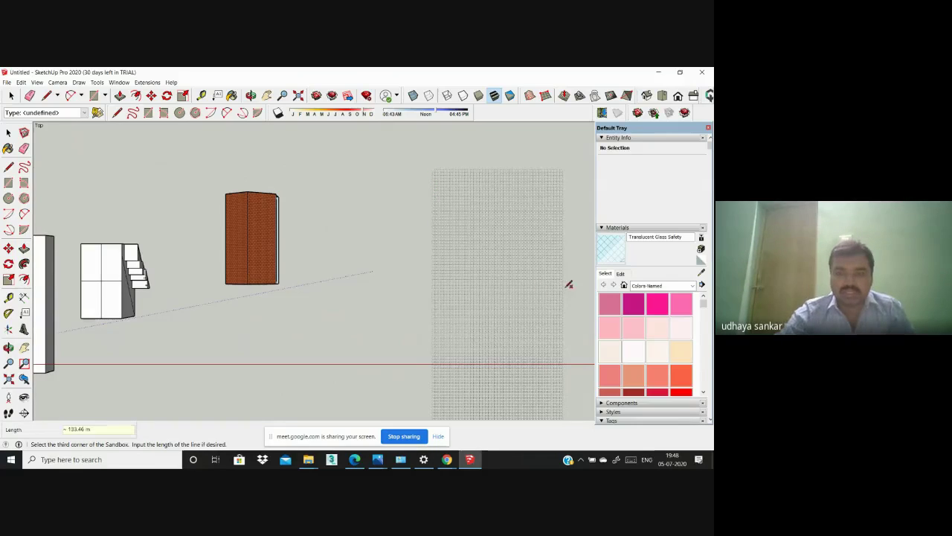
text(000)
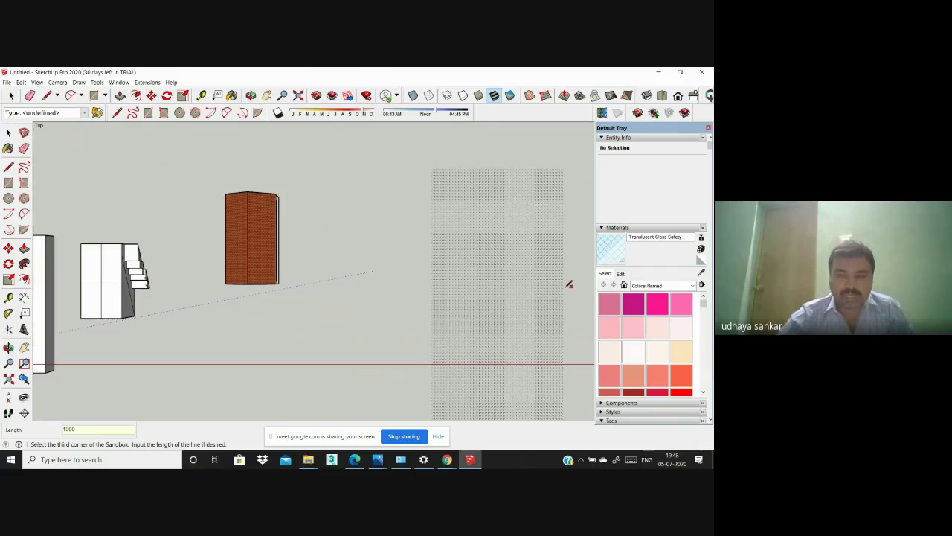
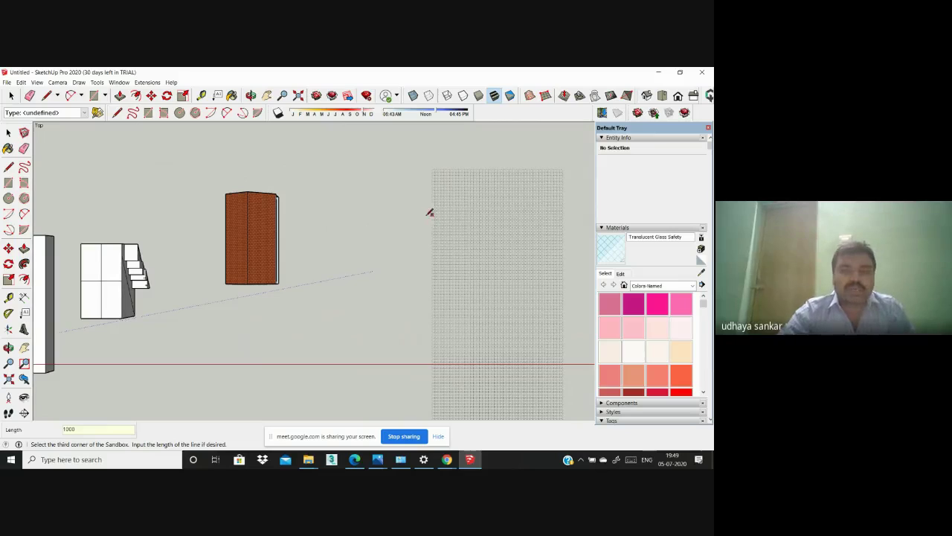
click(402, 194)
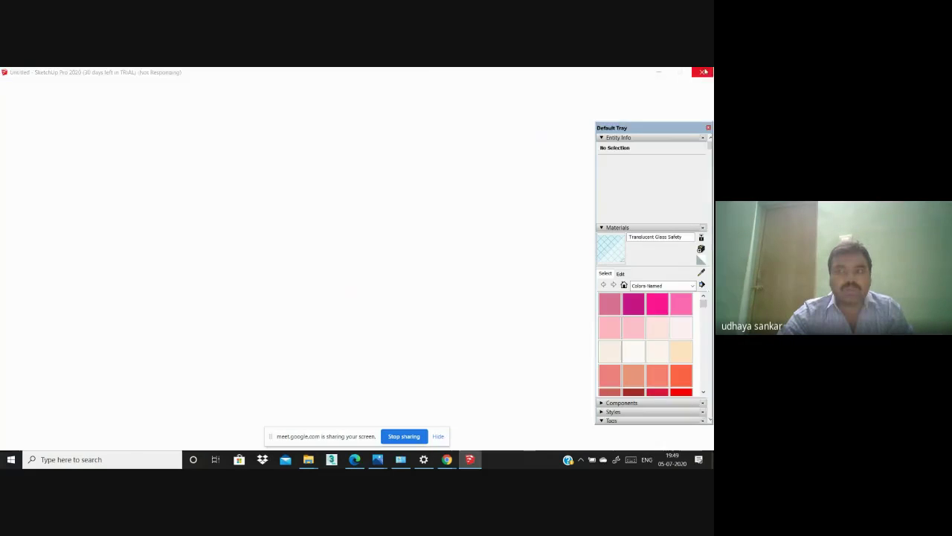
Step: Close the unresponsive program and reopen the recovered Untitled model dated 05 July 2020 in SketchUp 2020
click(359, 270)
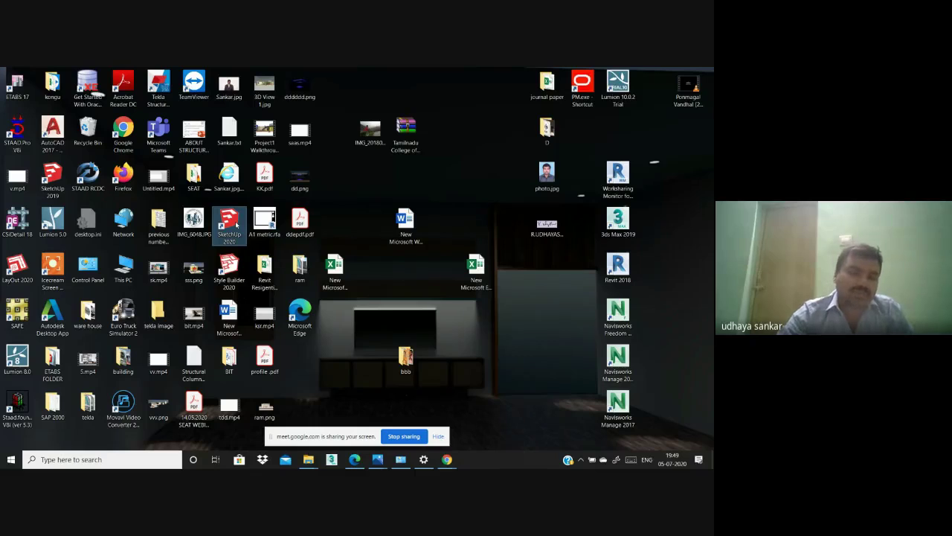
double_click(237, 225)
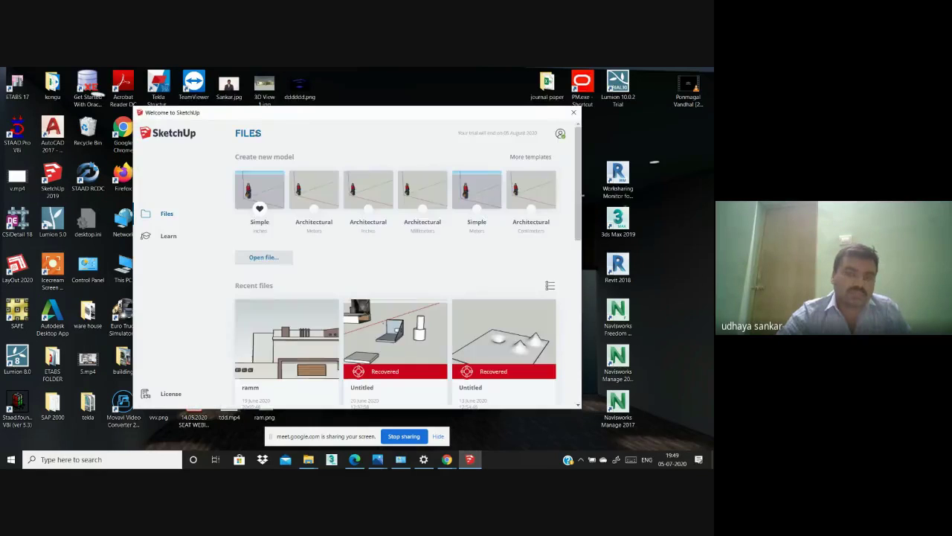
scroll(330, 292, down, 5)
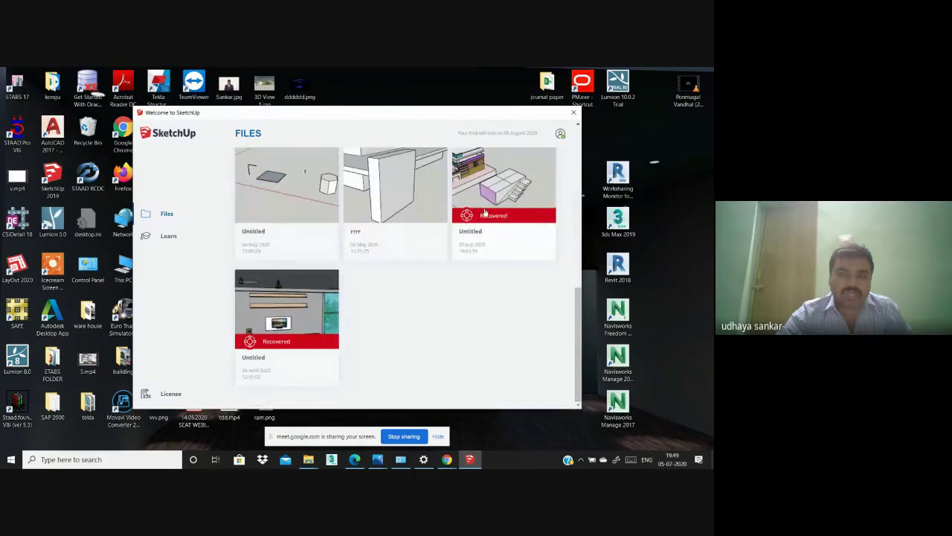
click(485, 212)
click(420, 356)
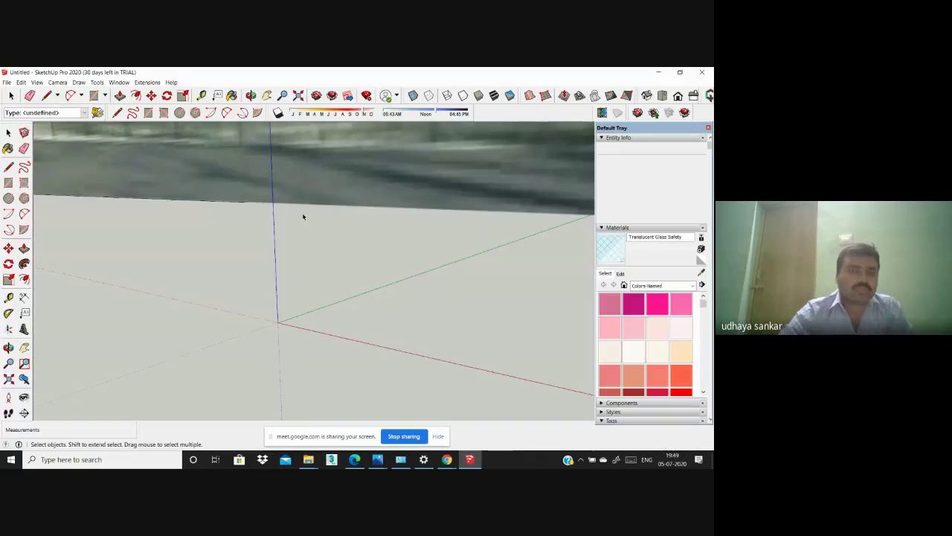
Step: In top view, create a square sandbox grid from scratch beyond the tiled-roof building, 50 m per side
scroll(266, 230, down, 3)
scroll(264, 266, down, 10)
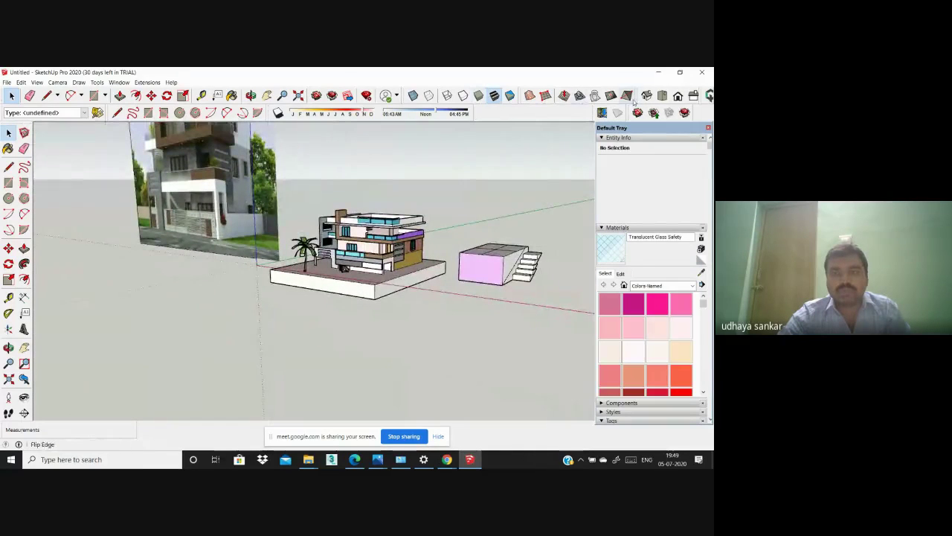
click(662, 96)
scroll(238, 261, down, 3)
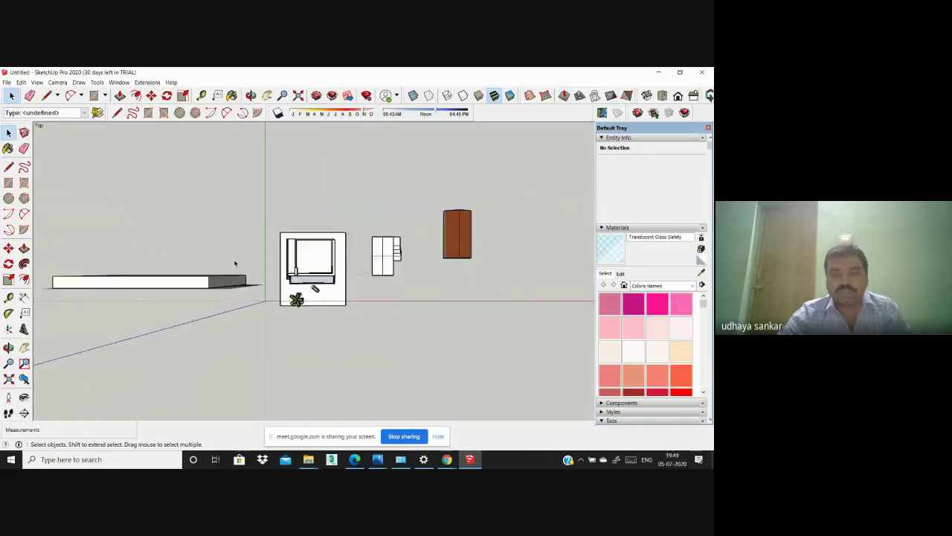
scroll(466, 239, up, 4)
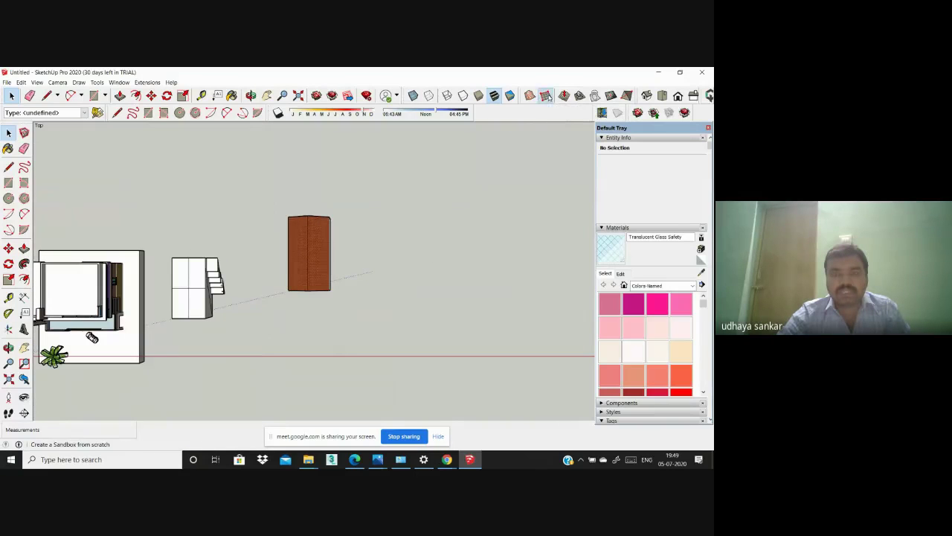
click(494, 95)
click(428, 223)
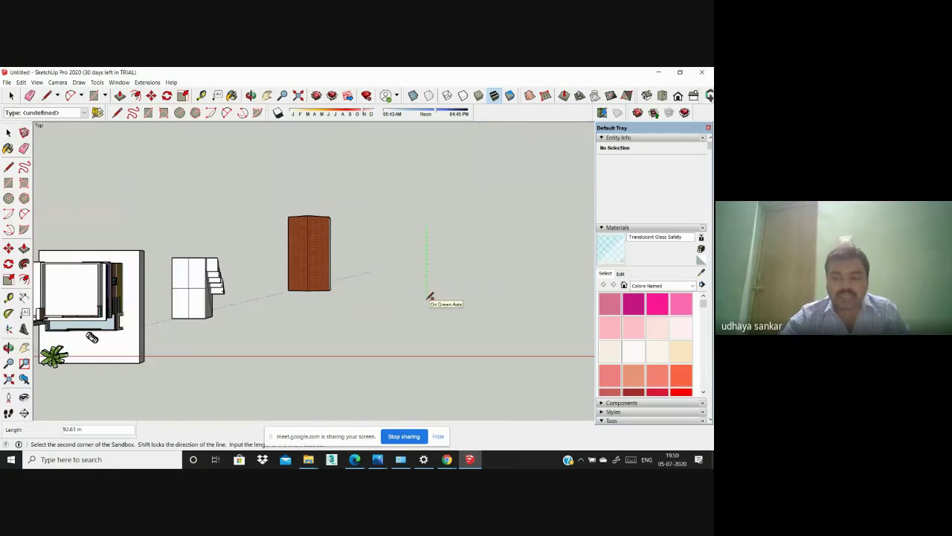
text(1)
key(BackSpace)
key(BackSpace)
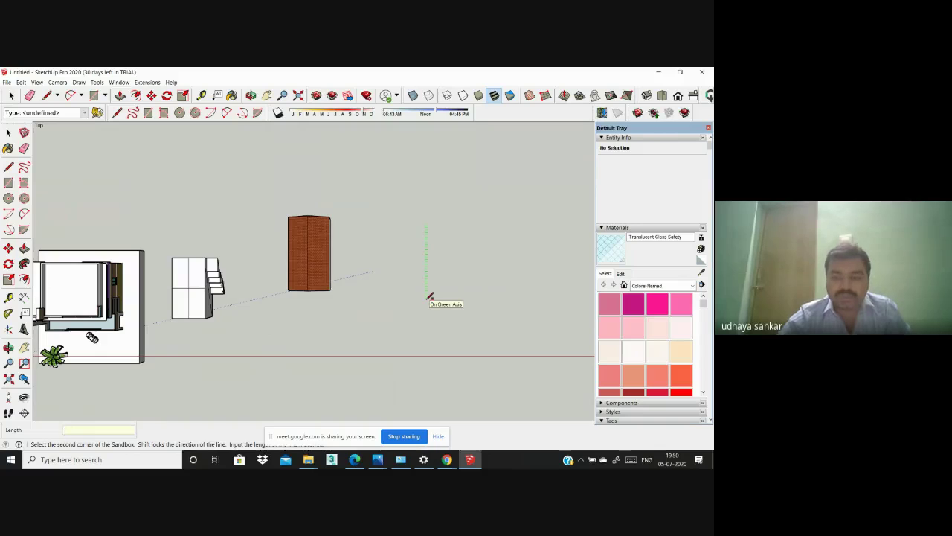
text(50)
key(Return)
scroll(459, 244, up, 1)
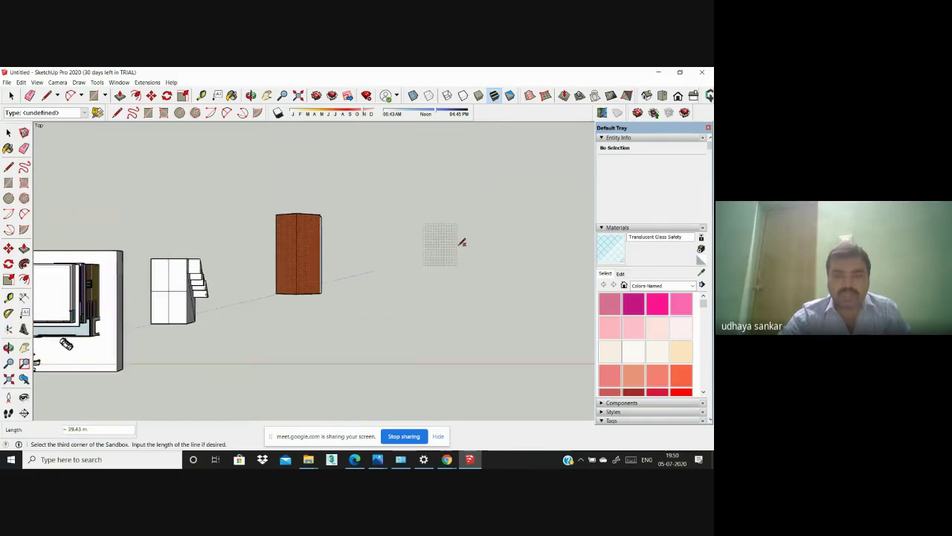
scroll(461, 242, up, 5)
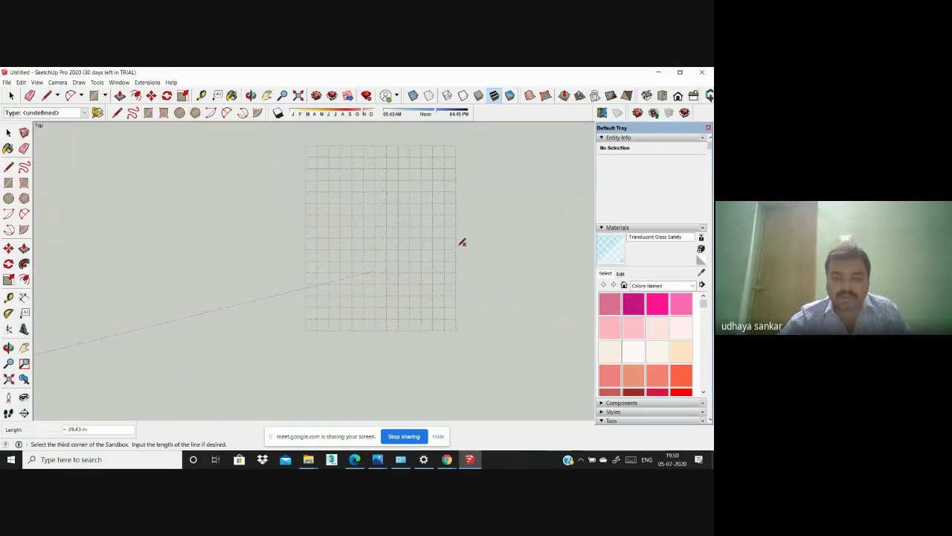
click(461, 242)
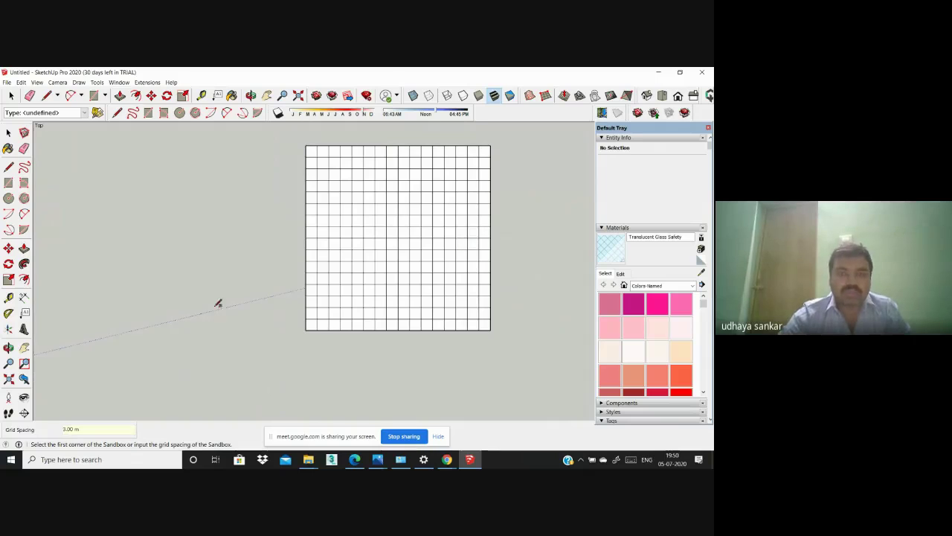
Step: Examine the new sandbox grid from several angles, selecting it as a whole to check how its cells are grouped
scroll(264, 283, down, 1)
scroll(301, 286, down, 3)
middle_drag(329, 291, 360, 335)
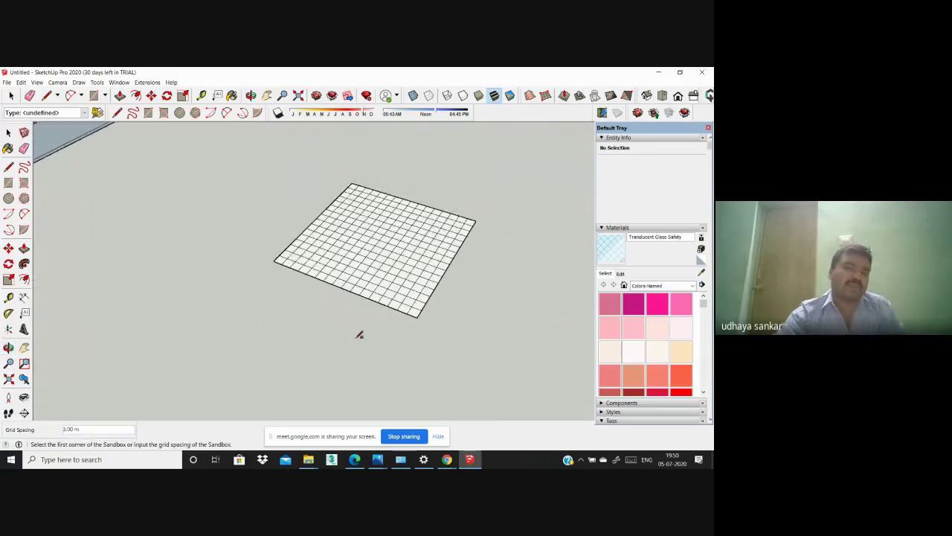
click(549, 98)
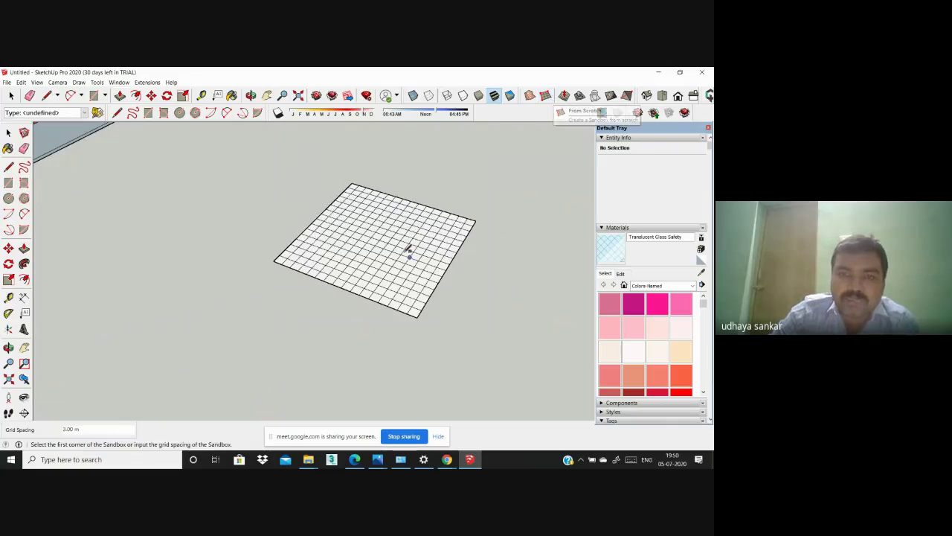
scroll(342, 223, up, 2)
scroll(339, 217, up, 1)
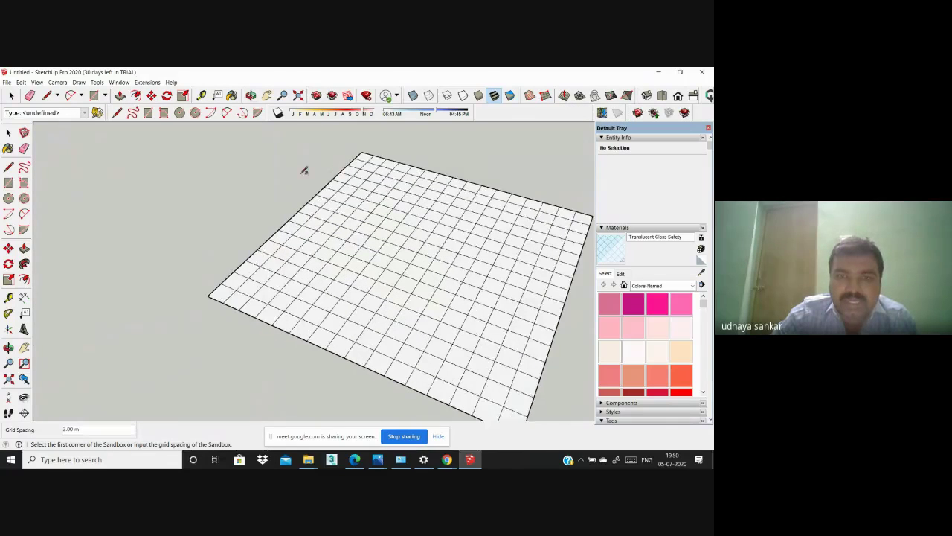
scroll(304, 171, down, 3)
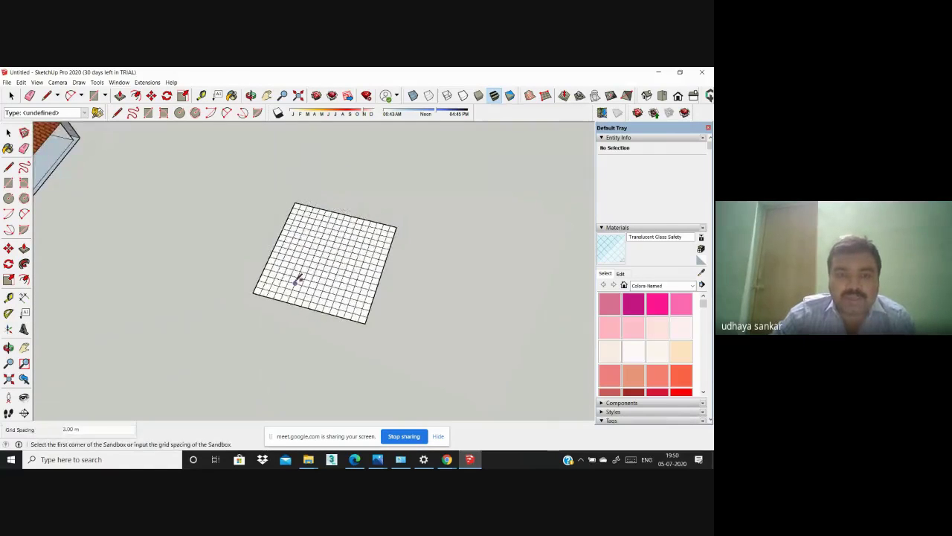
scroll(313, 279, up, 2)
key(space)
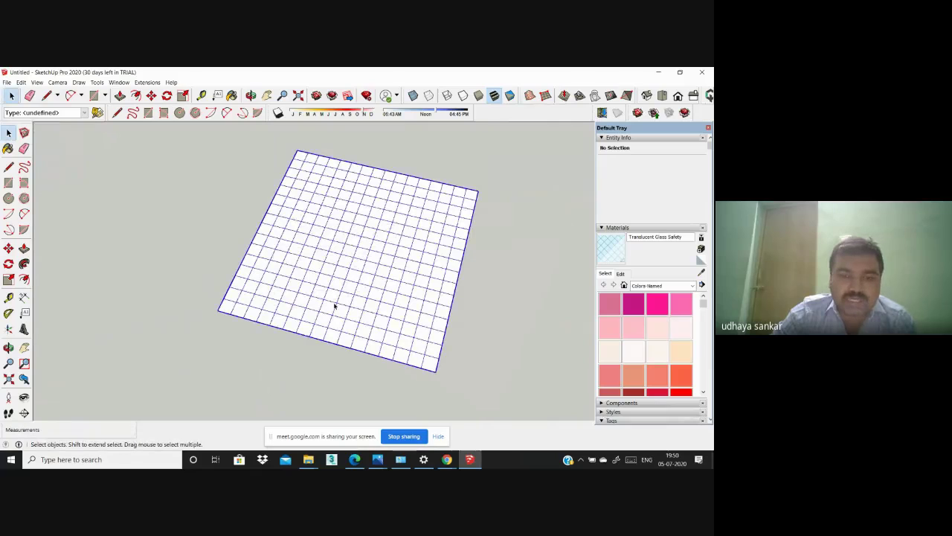
click(350, 310)
scroll(344, 304, down, 2)
scroll(380, 319, up, 2)
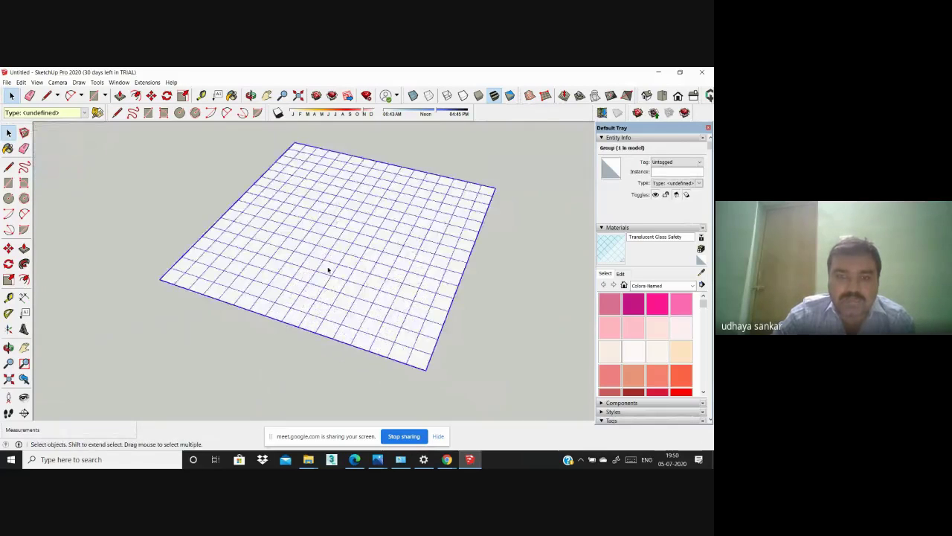
scroll(328, 270, down, 3)
mouse_move(319, 279)
middle_down()
mouse_move(328, 332)
mouse_move(336, 306)
mouse_move(350, 343)
middle_up()
scroll(327, 313, up, 3)
scroll(325, 312, down, 2)
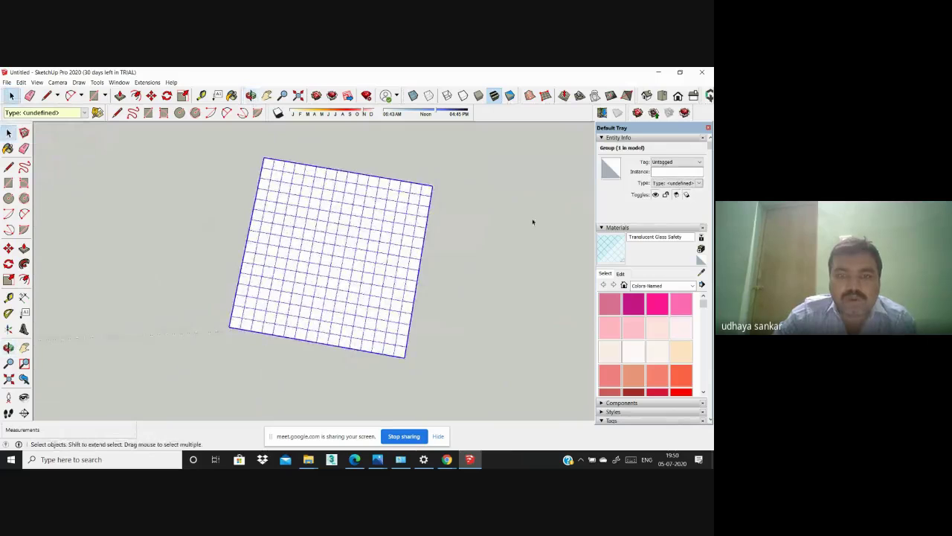
click(455, 243)
scroll(455, 242, down, 1)
middle_drag(455, 243, 280, 268)
scroll(350, 249, up, 2)
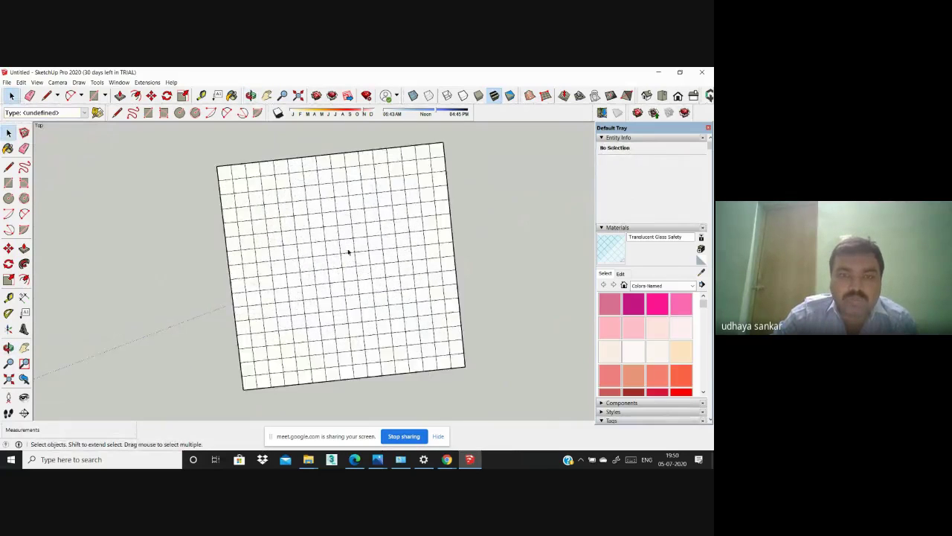
mouse_move(347, 252)
middle_down()
mouse_move(242, 249)
mouse_move(278, 279)
middle_up()
scroll(396, 221, down, 1)
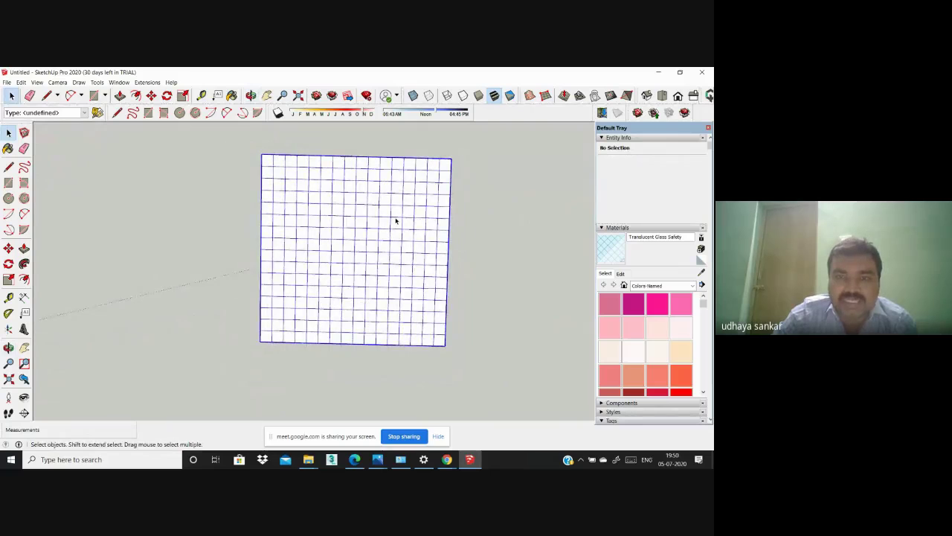
Step: Explode the sandbox grid group, and select a single edge and a single cell of it
click(396, 221)
right_click(396, 221)
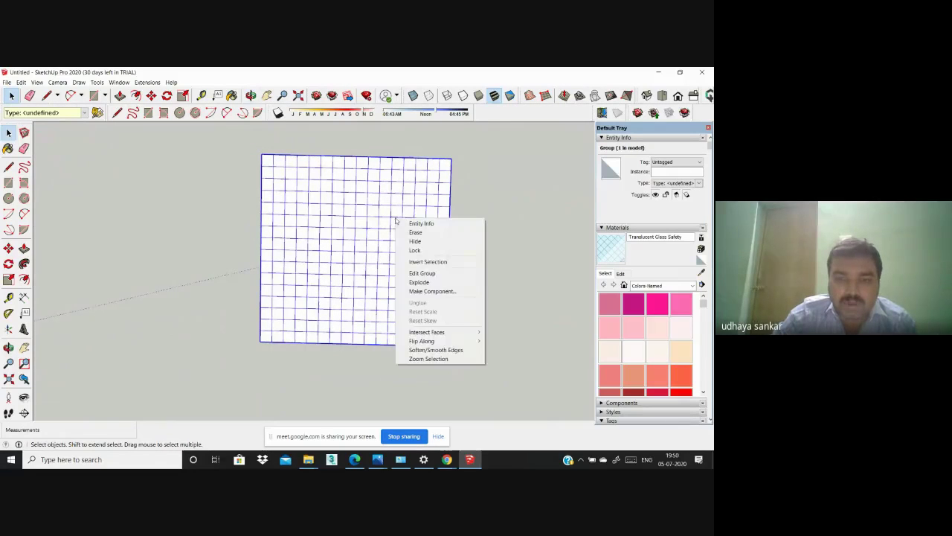
click(421, 282)
middle_drag(427, 285, 468, 251)
click(436, 259)
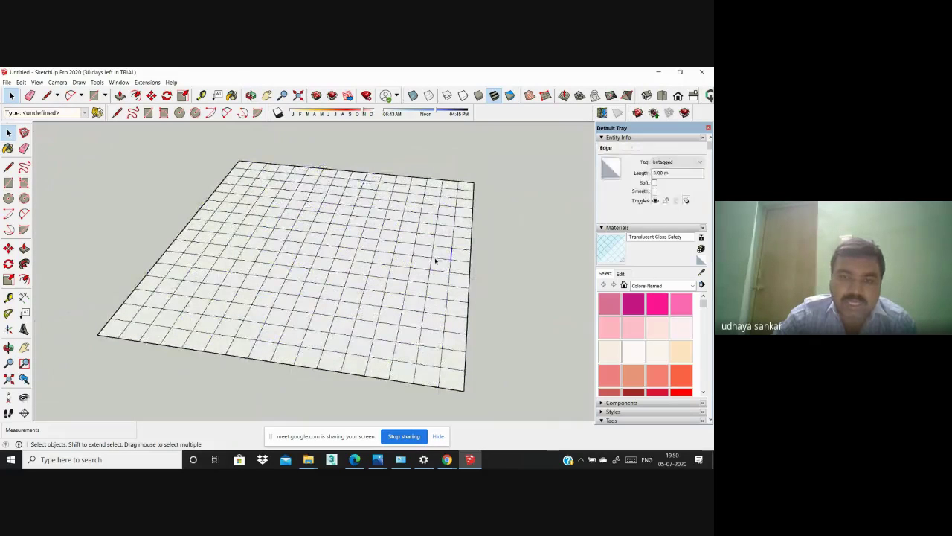
click(418, 259)
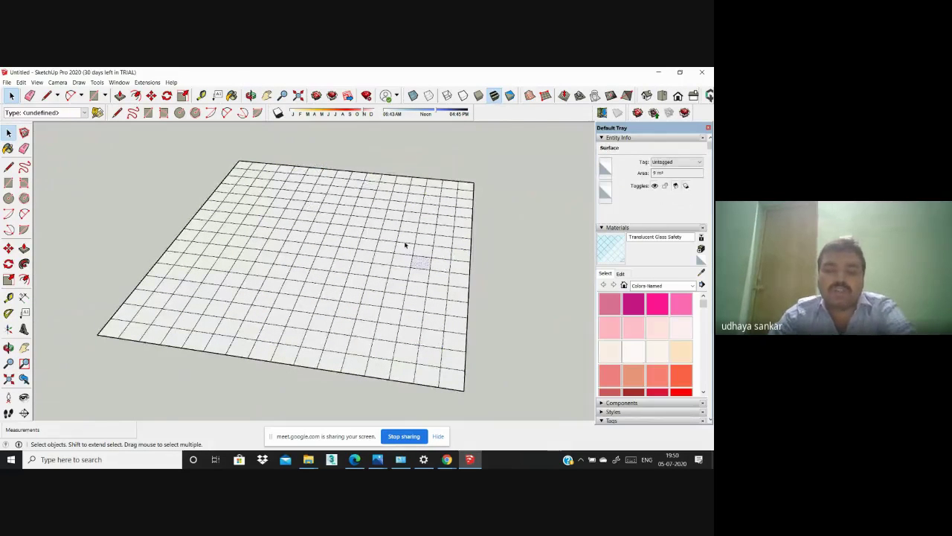
Step: Examine the exploded grid's separate cells at different distances, and clear the selection
scroll(404, 246, down, 2)
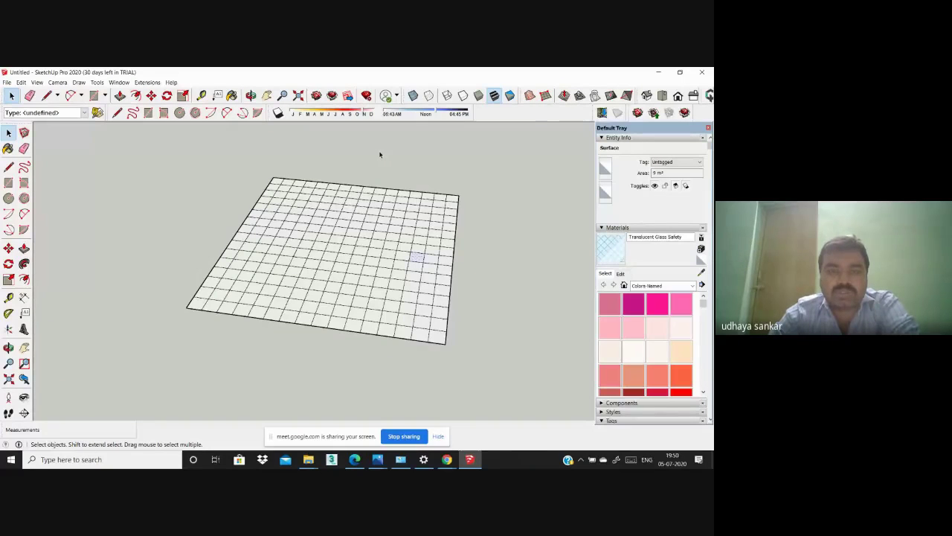
middle_drag(476, 319, 419, 311)
scroll(395, 318, up, 3)
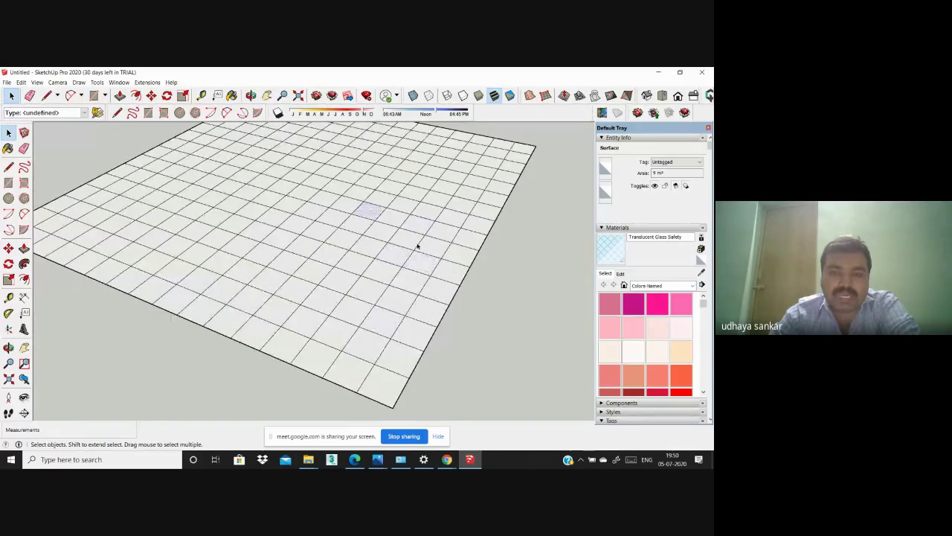
scroll(402, 252, down, 4)
scroll(459, 291, up, 2)
click(460, 291)
scroll(460, 291, down, 1)
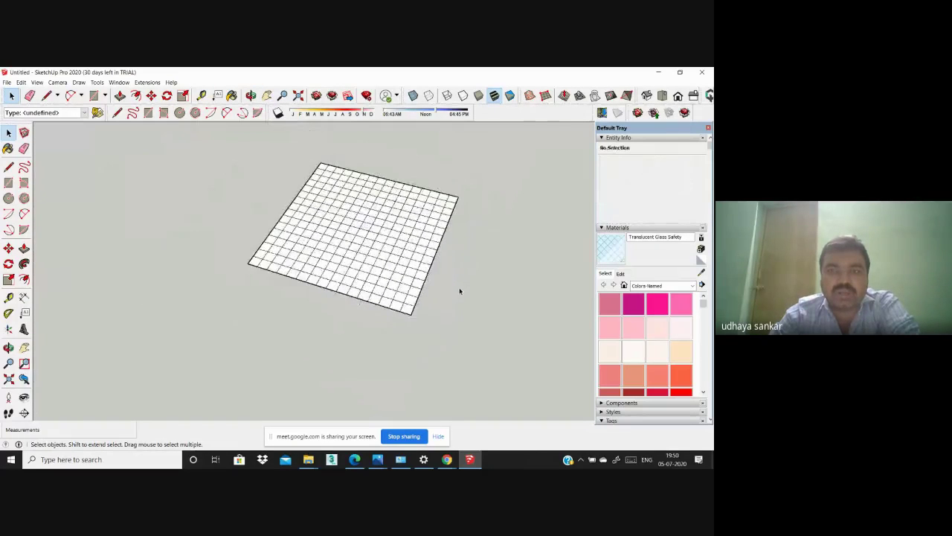
middle_drag(460, 291, 508, 296)
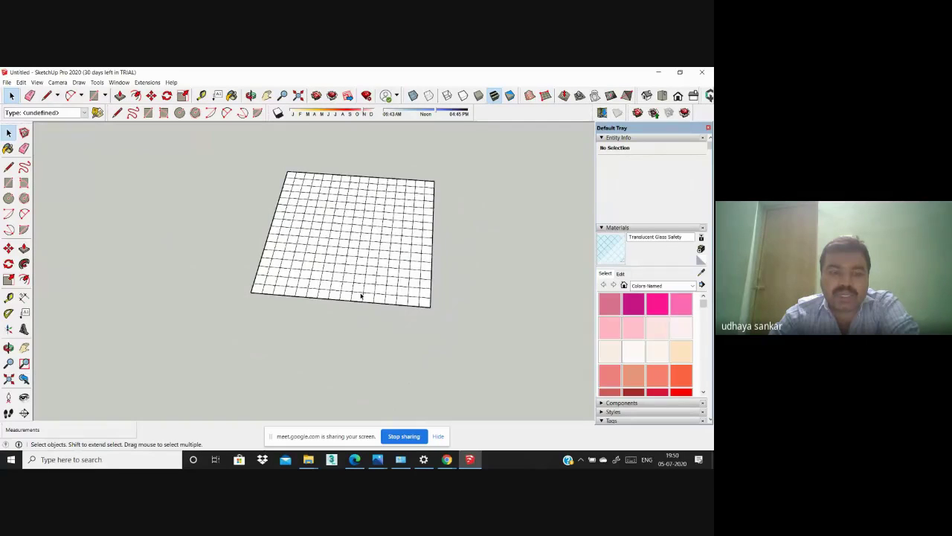
scroll(423, 238, up, 3)
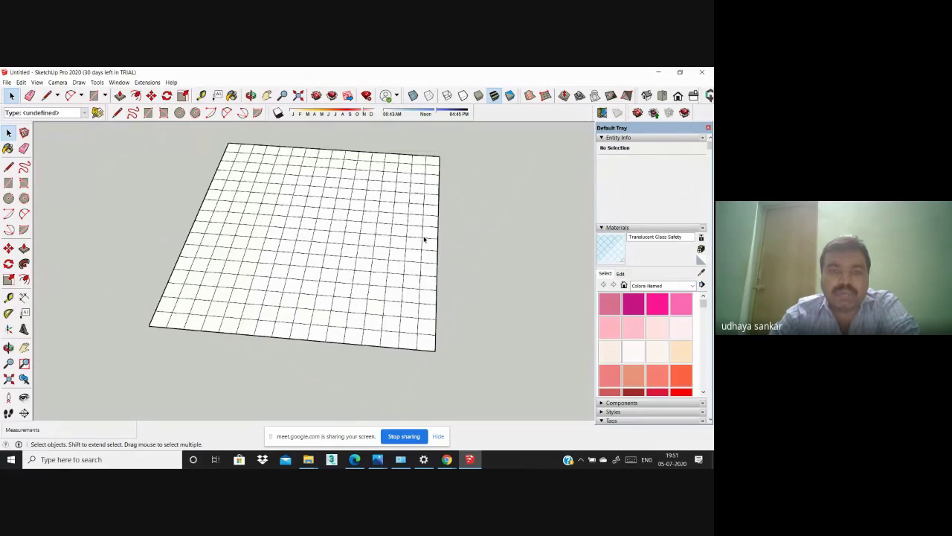
scroll(389, 293, down, 4)
middle_drag(395, 293, 431, 347)
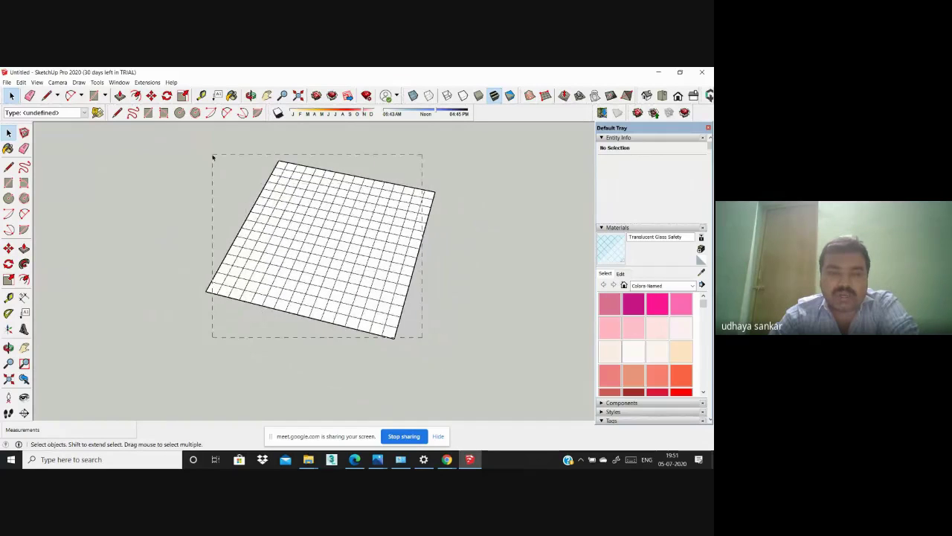
drag(212, 157, 212, 157)
right_click(244, 160)
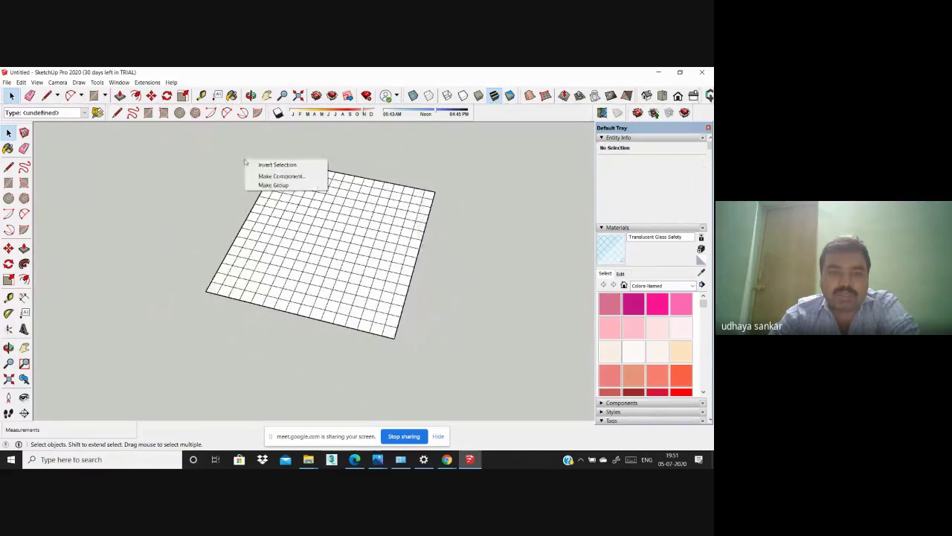
click(206, 217)
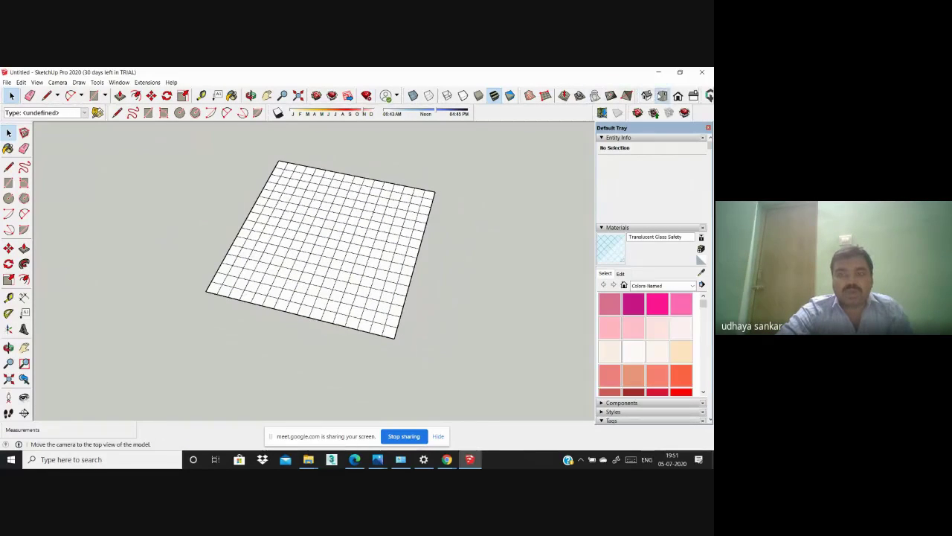
Step: Switch to the top view and try the Drape tool on a cell edge near the middle of the sandbox grid
click(662, 95)
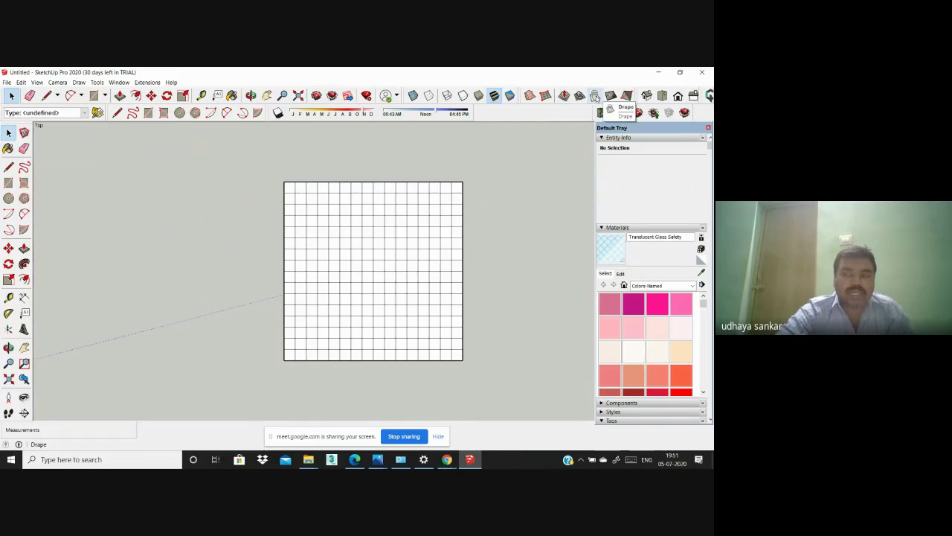
click(595, 96)
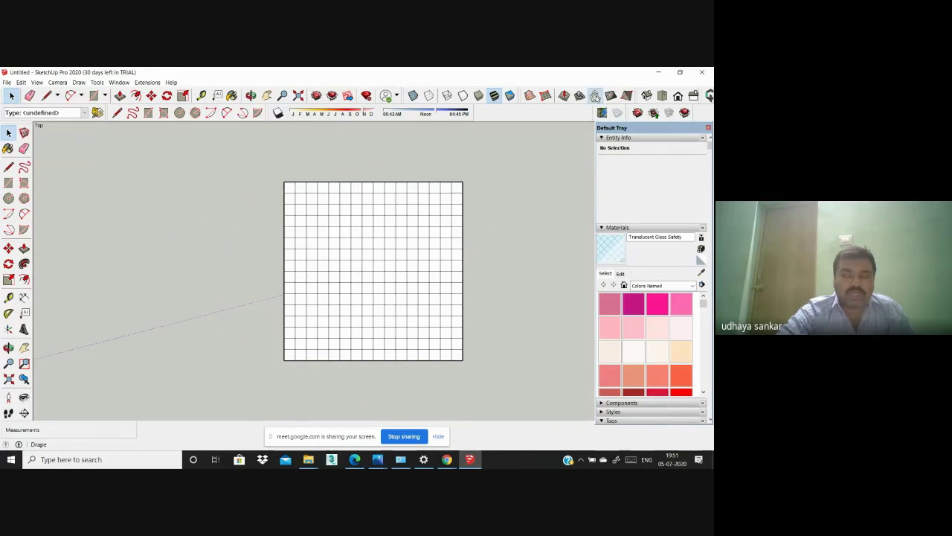
click(367, 261)
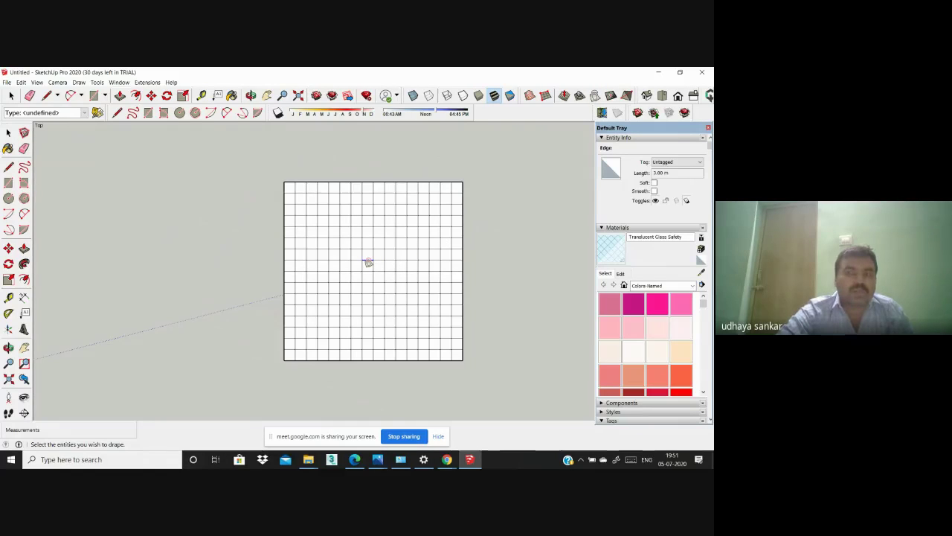
click(368, 260)
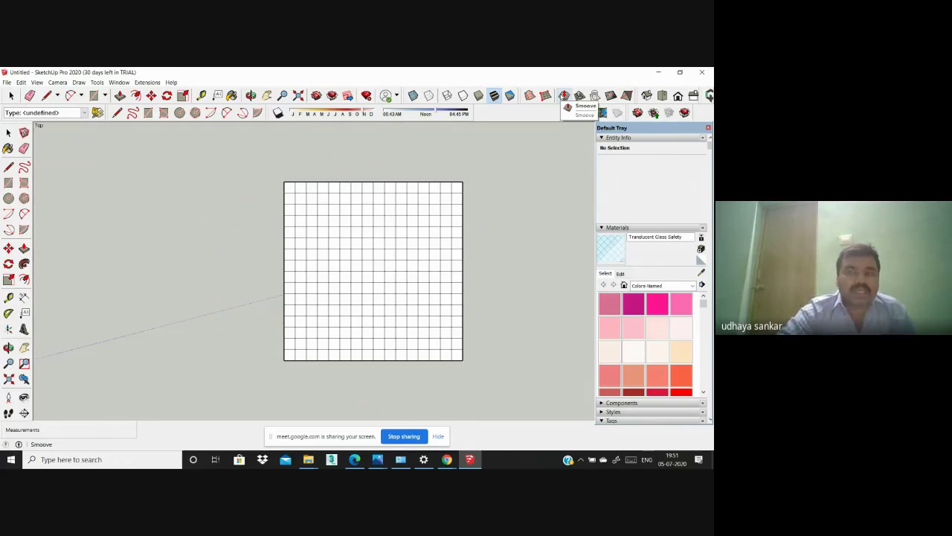
Step: Raise a hill at the centre of the flat grid with the Smoove tool, using a 15 m radius
click(564, 96)
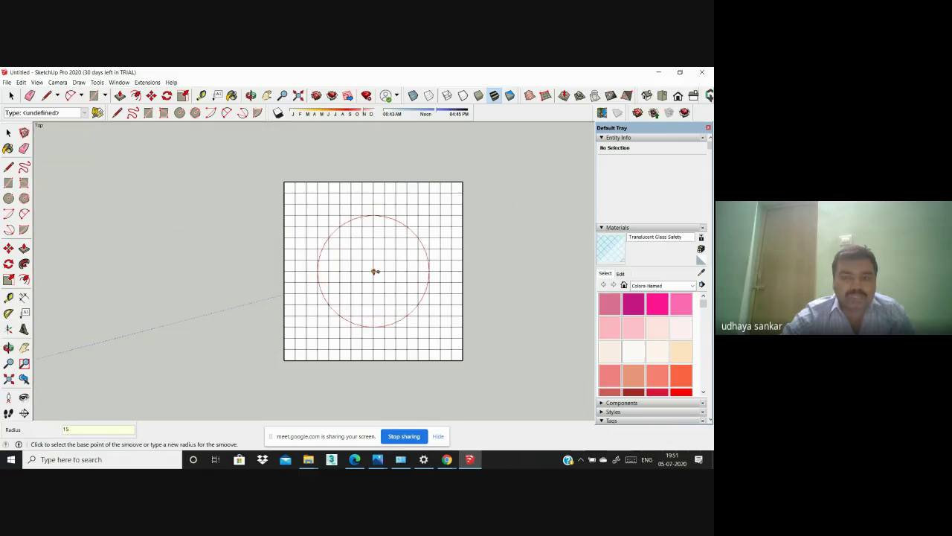
middle_drag(374, 271, 305, 130)
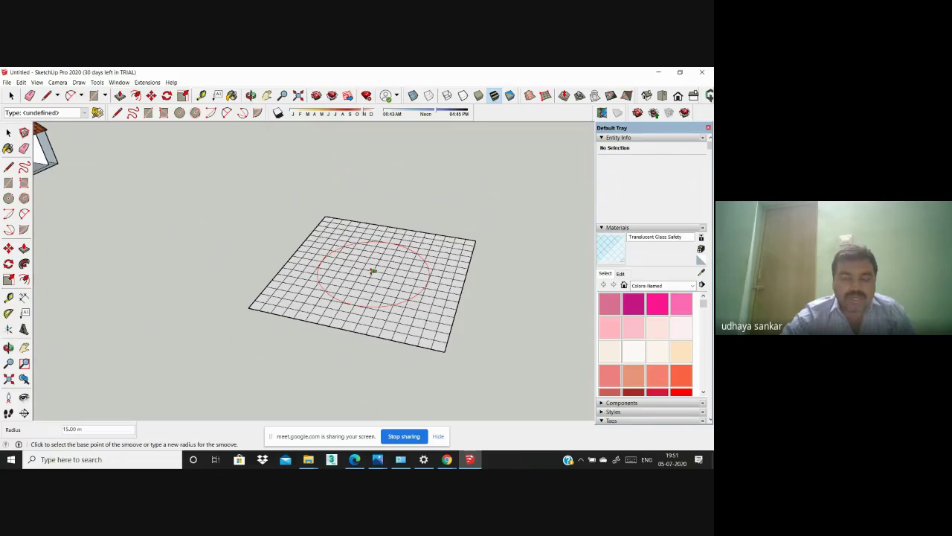
click(372, 271)
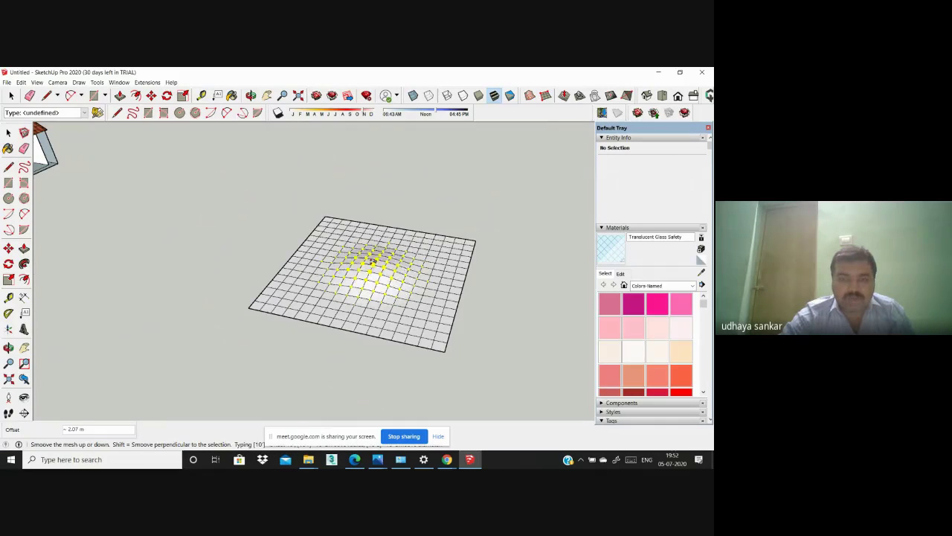
click(366, 273)
Step: Raise a second hill at a corner of the grid with Smoove
middle_drag(365, 272, 400, 283)
scroll(400, 283, up, 4)
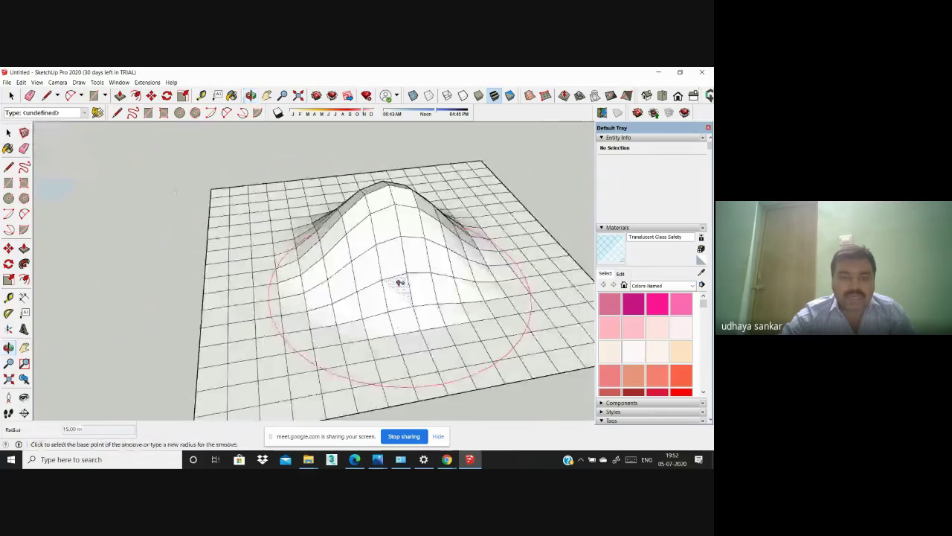
scroll(312, 304, down, 2)
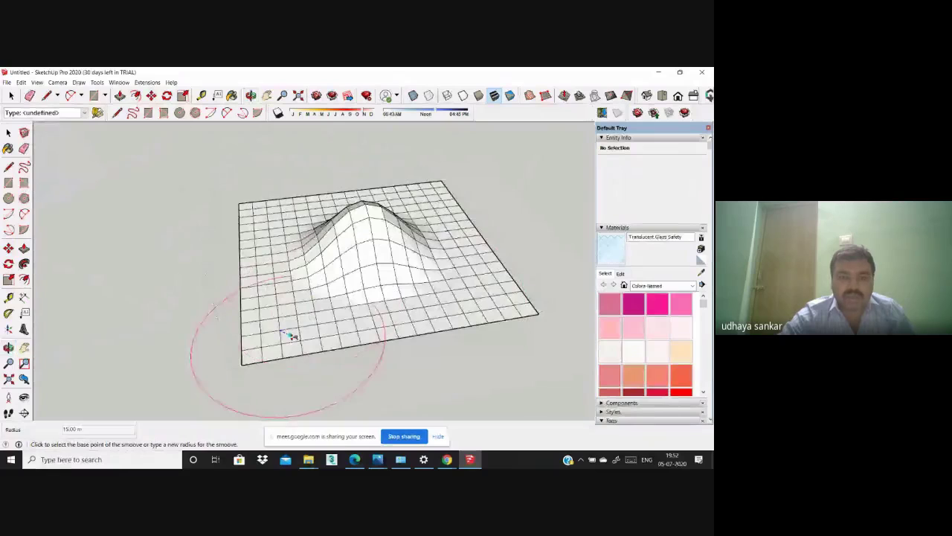
click(277, 337)
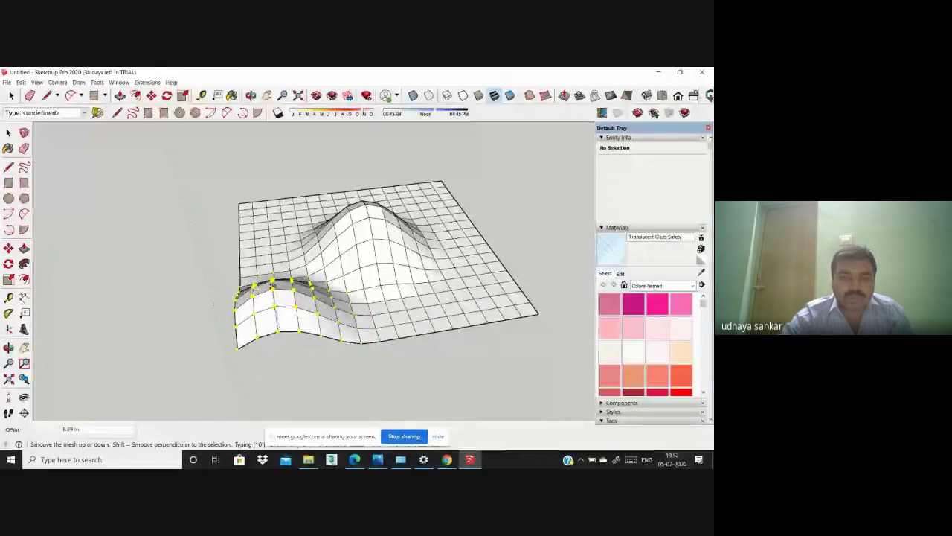
click(311, 310)
Step: Sink the next two corners of the grid into depressions with Smoove
scroll(310, 311, down, 1)
middle_drag(310, 311, 302, 334)
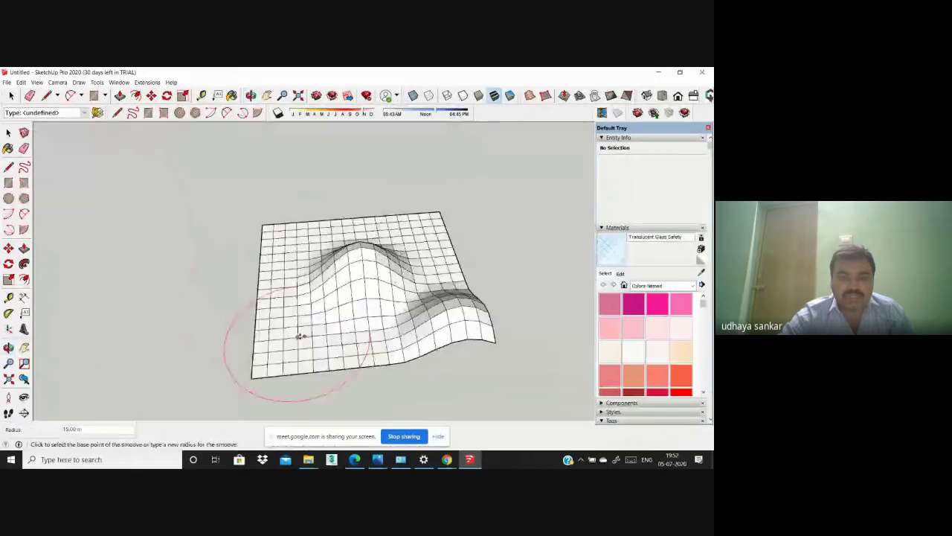
click(297, 328)
click(292, 301)
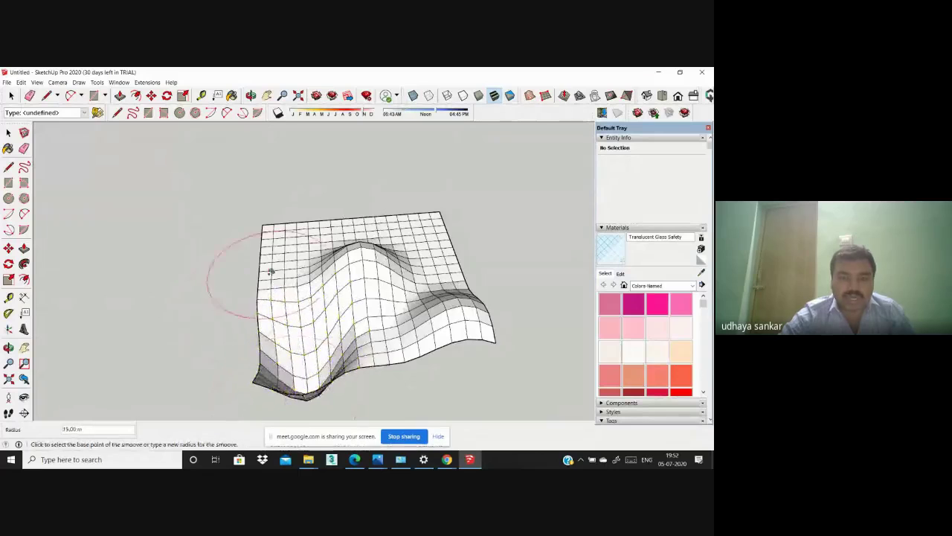
middle_drag(270, 270, 276, 339)
click(310, 321)
click(279, 305)
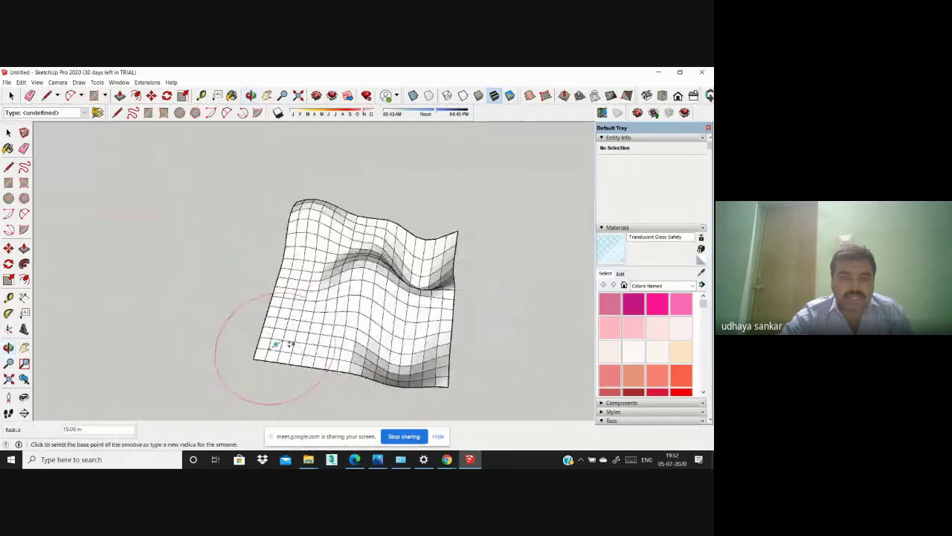
Step: Raise the remaining flat corner of the grid into a hill with Smoove
scroll(297, 334, up, 5)
click(300, 325)
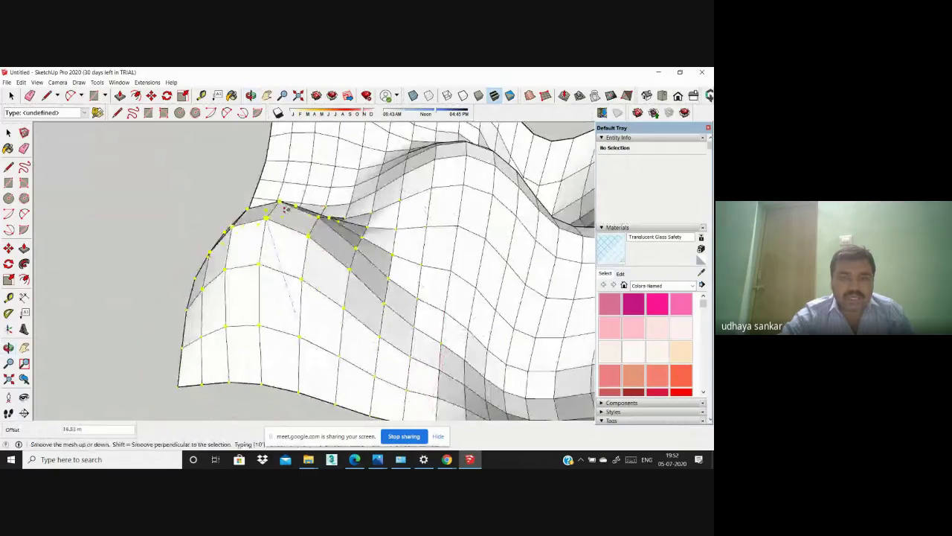
click(216, 231)
Step: Examine the sculpted mesh terrain from above, at an angle and close up
scroll(217, 231, down, 6)
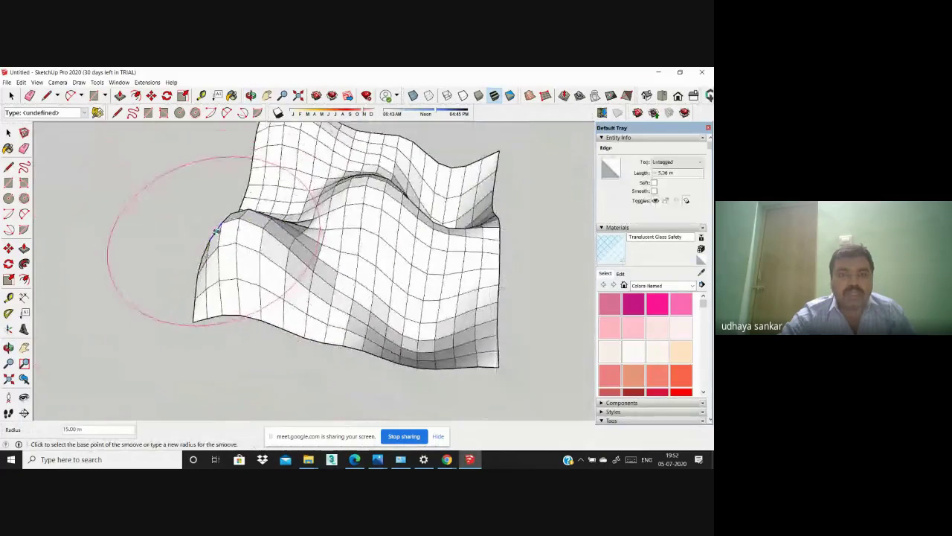
middle_drag(327, 291, 132, 328)
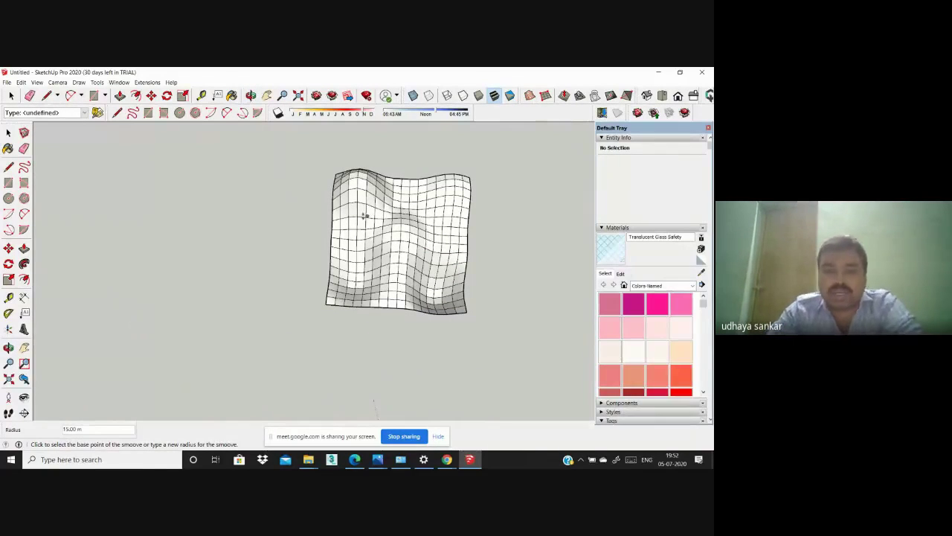
scroll(399, 233, up, 3)
scroll(398, 234, up, 5)
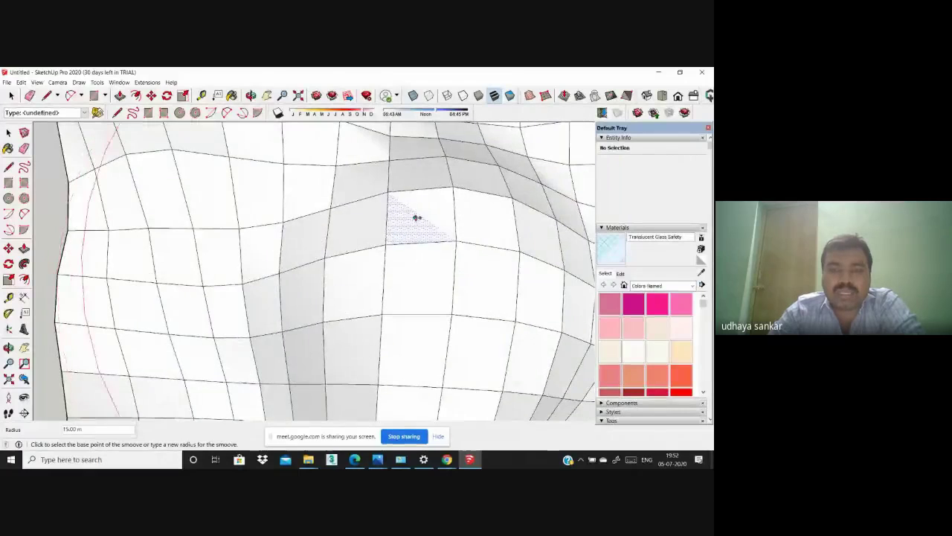
scroll(432, 209, down, 8)
scroll(329, 202, up, 2)
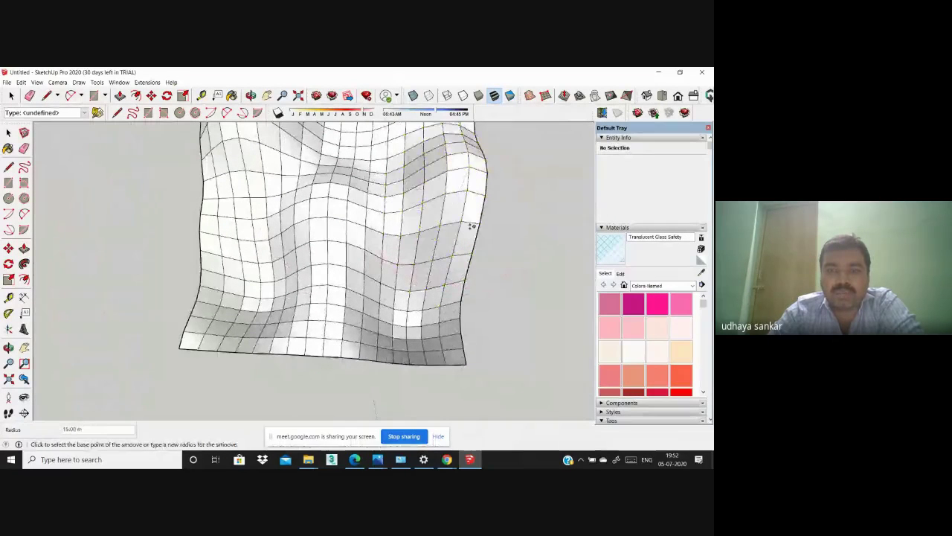
mouse_move(457, 156)
middle_down()
mouse_move(244, 169)
mouse_move(389, 219)
mouse_move(427, 260)
mouse_move(498, 240)
mouse_move(439, 221)
mouse_move(387, 276)
mouse_move(376, 253)
mouse_move(397, 287)
mouse_move(442, 308)
mouse_move(366, 274)
mouse_move(417, 253)
middle_up()
scroll(357, 213, up, 2)
scroll(290, 221, down, 2)
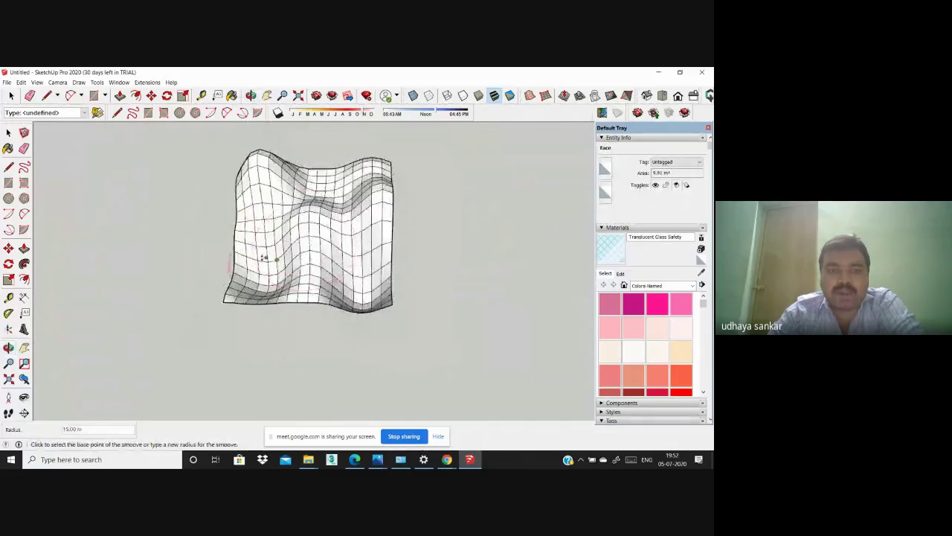
scroll(262, 253, up, 3)
scroll(253, 238, up, 1)
scroll(246, 272, down, 4)
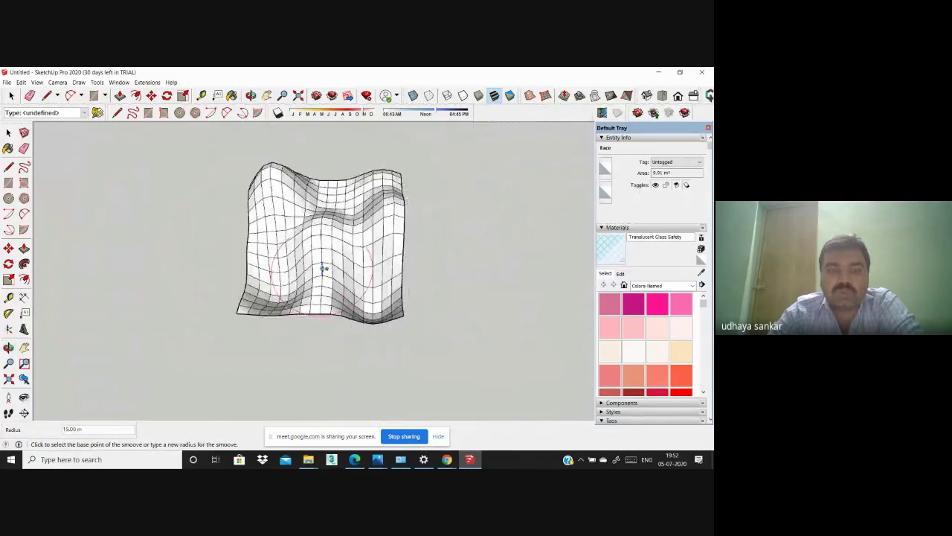
middle_drag(246, 272, 271, 277)
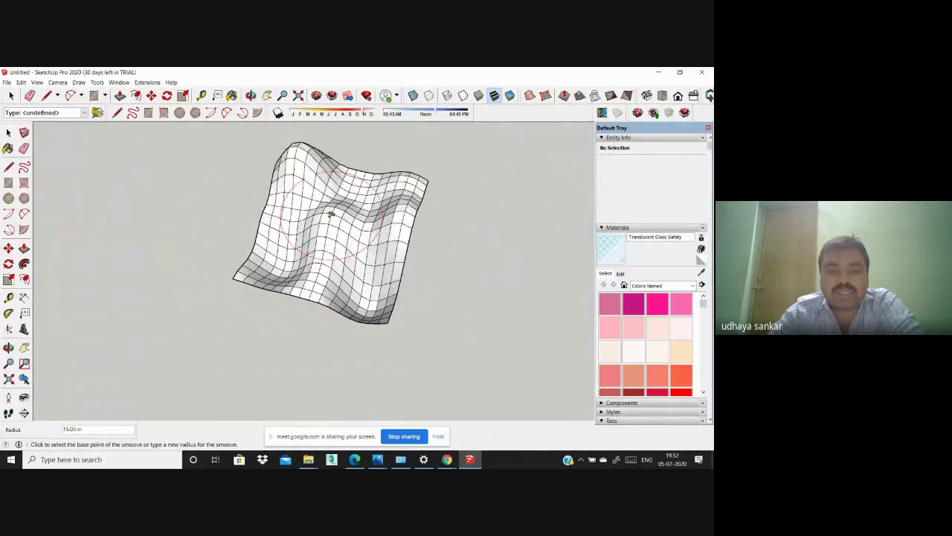
scroll(332, 245, down, 2)
scroll(322, 247, up, 2)
Step: Soften the edges of the whole terrain mesh, enabling Soften coplanar and setting the angle between normals to 180 degrees
click(9, 133)
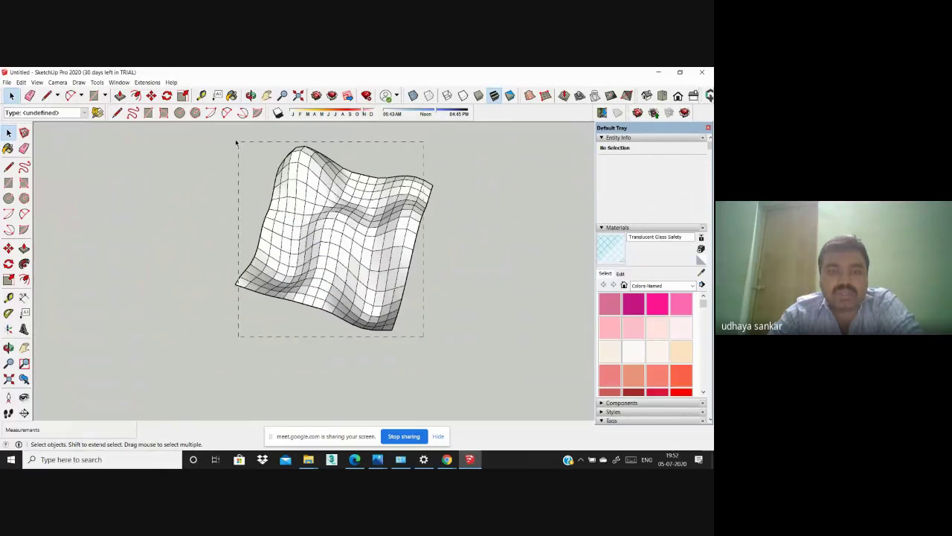
drag(229, 137, 228, 136)
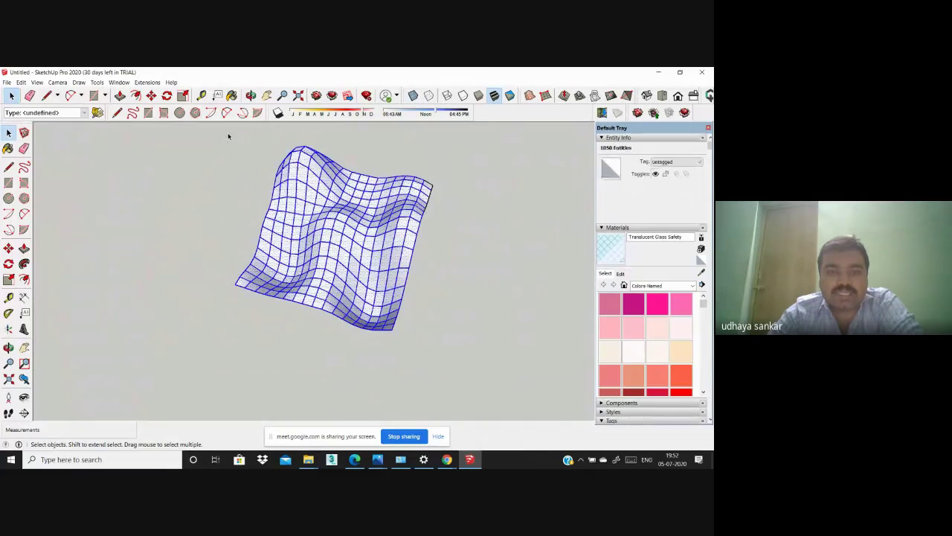
right_click(403, 192)
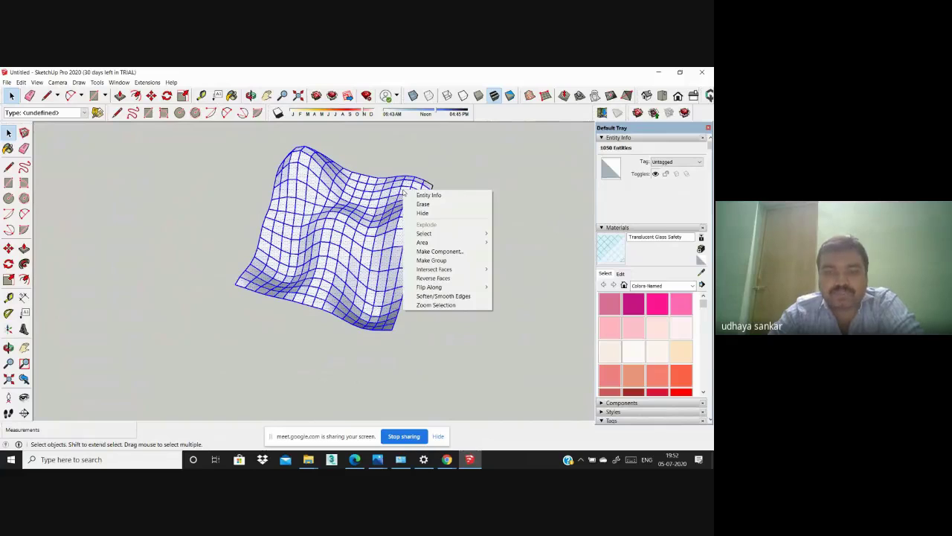
click(456, 296)
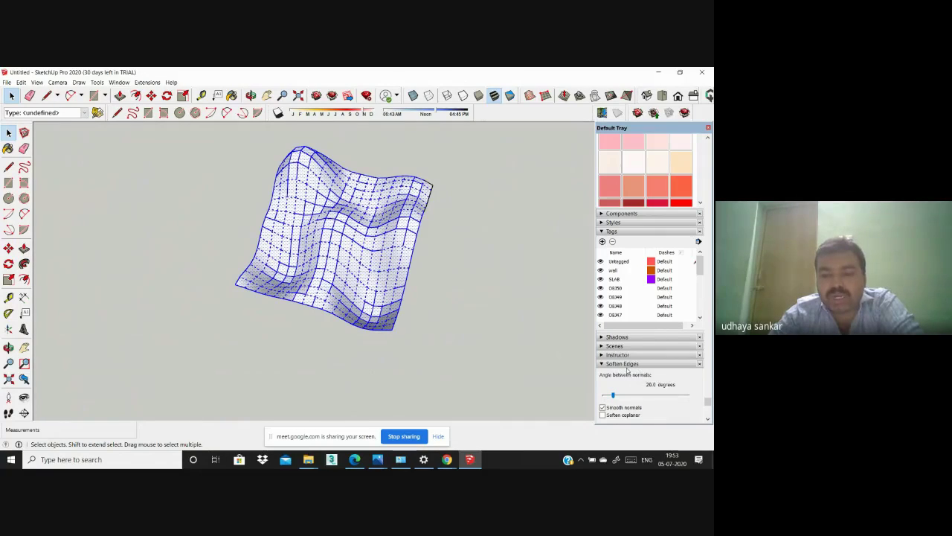
click(603, 415)
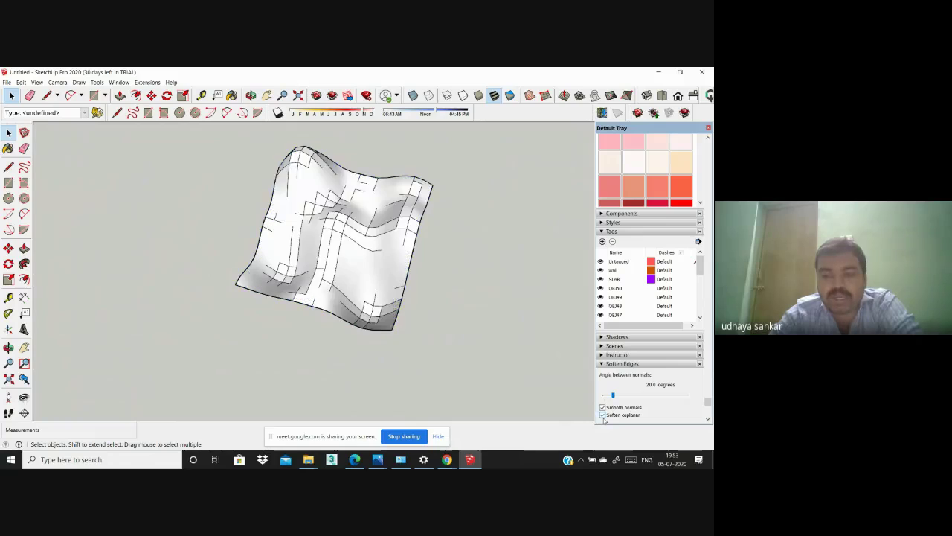
click(615, 396)
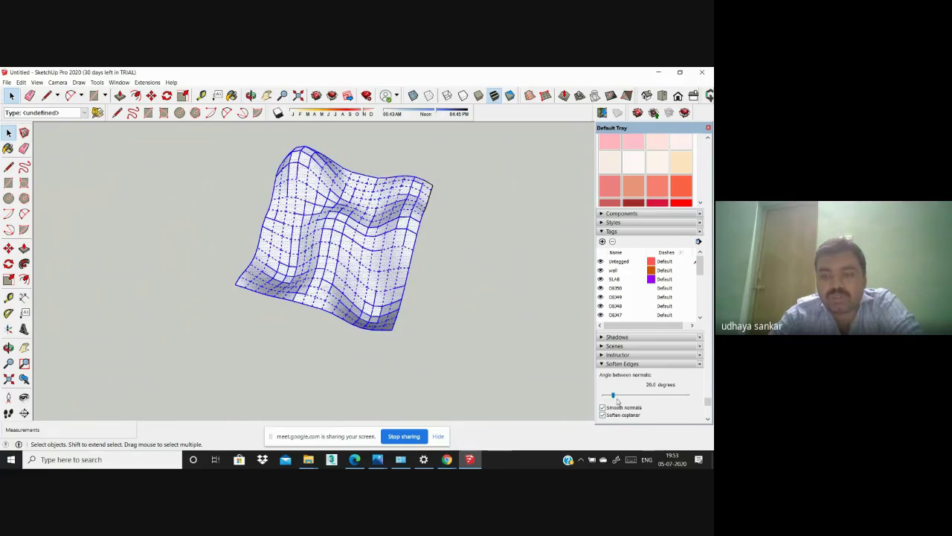
drag(612, 395, 697, 396)
Step: Inspect the smoothed terrain's hills and depressions from several angles
middle_drag(480, 313, 366, 177)
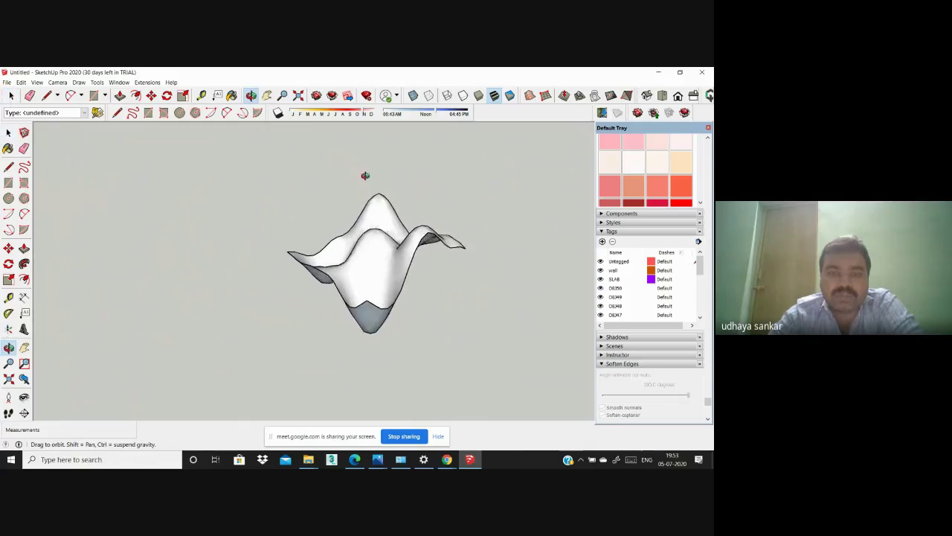
scroll(401, 257, up, 3)
middle_drag(401, 258, 364, 202)
scroll(363, 201, down, 3)
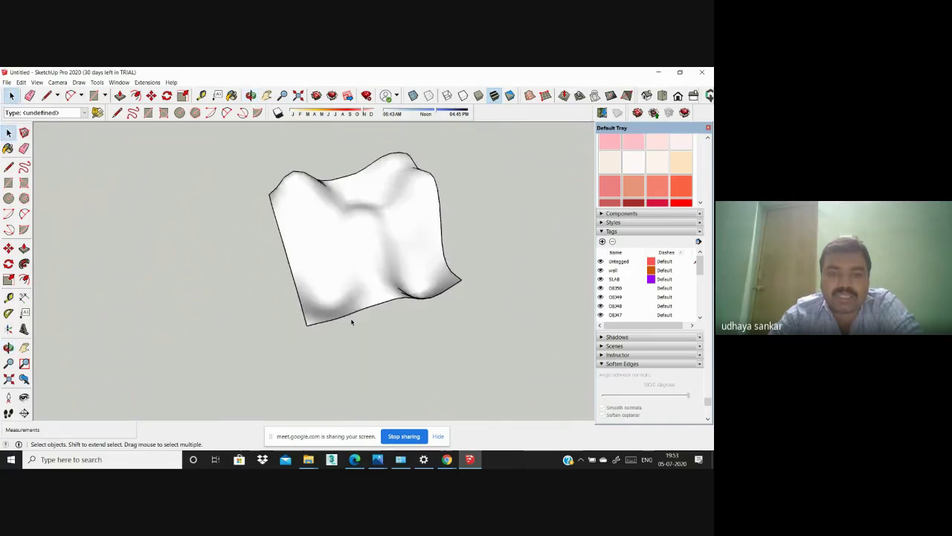
scroll(350, 321, up, 4)
middle_drag(350, 321, 325, 227)
scroll(212, 339, down, 4)
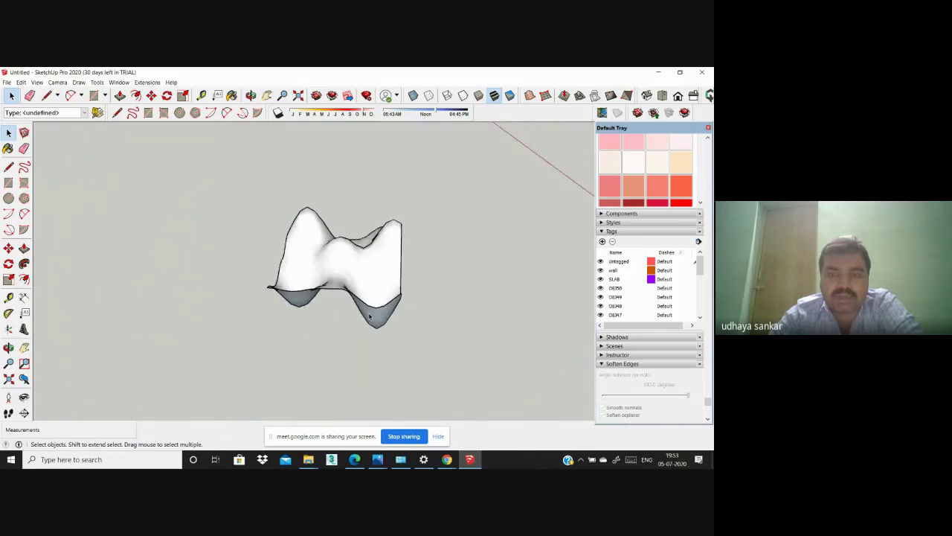
middle_drag(320, 287, 257, 350)
scroll(396, 291, up, 2)
scroll(368, 257, up, 2)
middle_drag(368, 257, 415, 260)
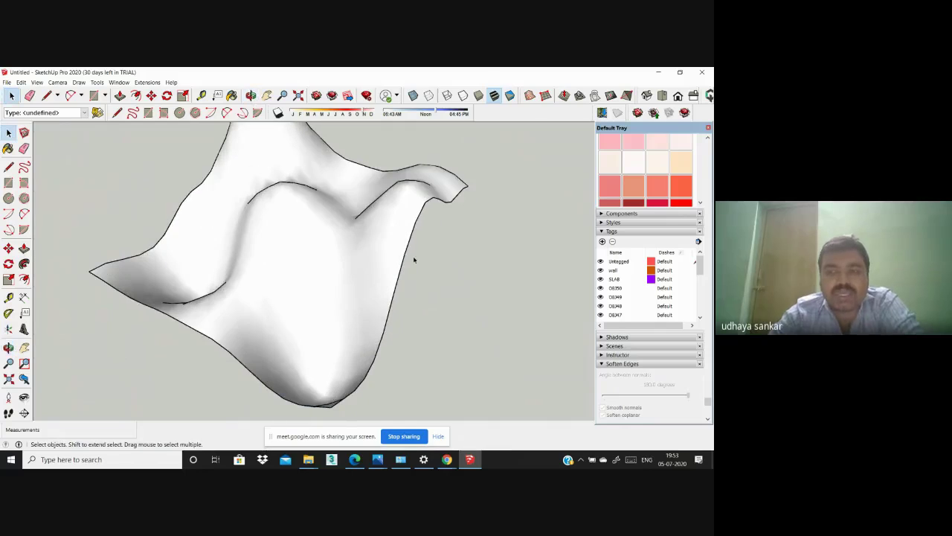
Step: Paint the terrain surface with the 0003_DeepPink material and view it from different sides
scroll(598, 191, up, 3)
scroll(601, 195, up, 2)
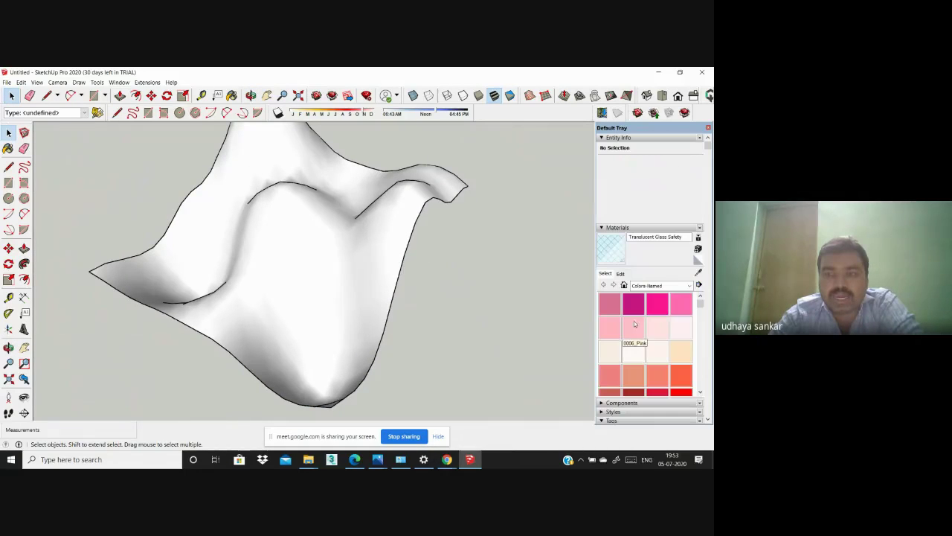
click(657, 302)
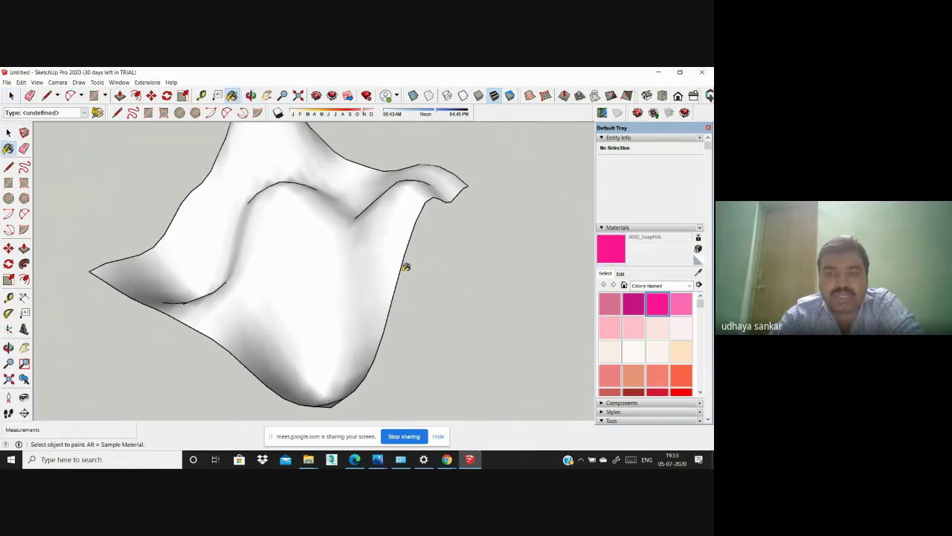
click(383, 259)
scroll(357, 258, down, 3)
middle_drag(335, 260, 433, 192)
scroll(318, 234, down, 4)
scroll(332, 239, up, 3)
middle_drag(340, 238, 161, 231)
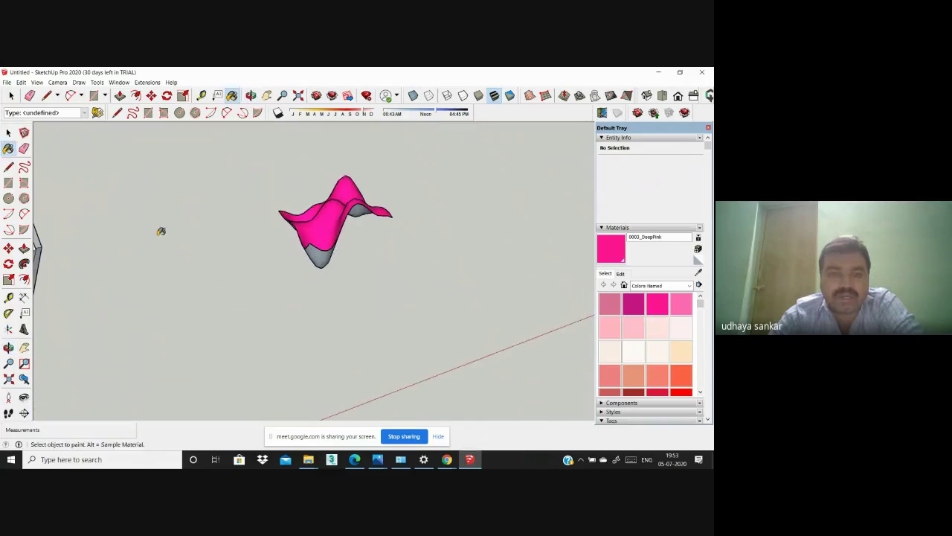
Step: In top view, create a second square sandbox grid from scratch beside the pink terrain, with 50 m sides
click(662, 95)
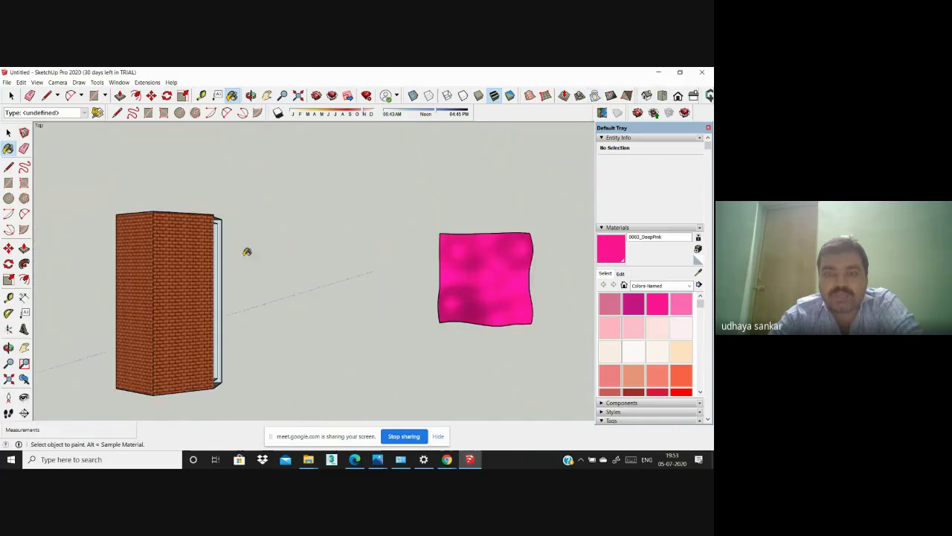
scroll(142, 237, down, 3)
scroll(584, 264, up, 4)
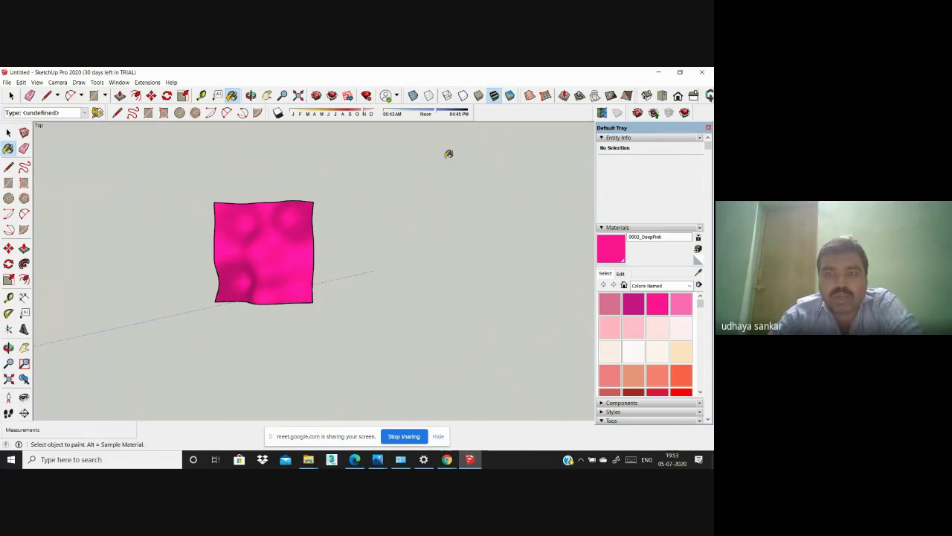
click(546, 97)
click(447, 168)
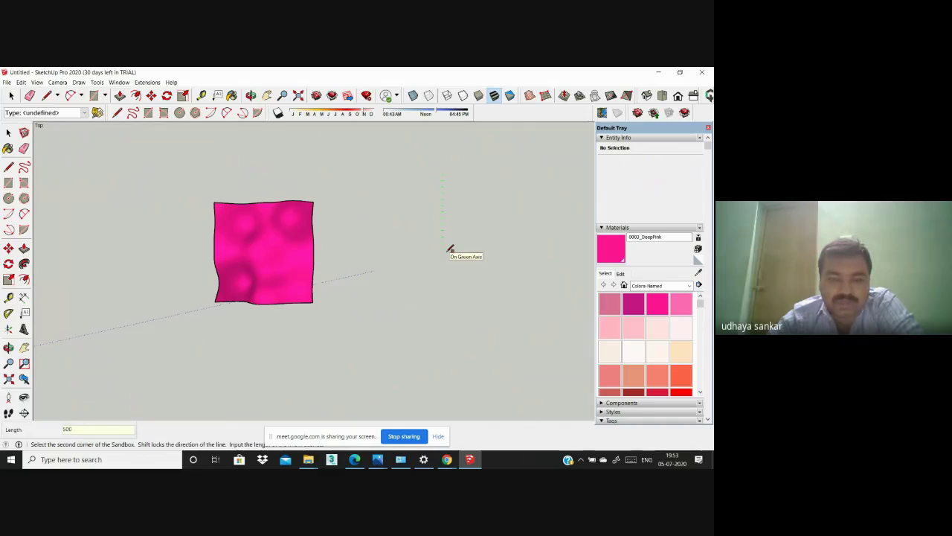
click(450, 249)
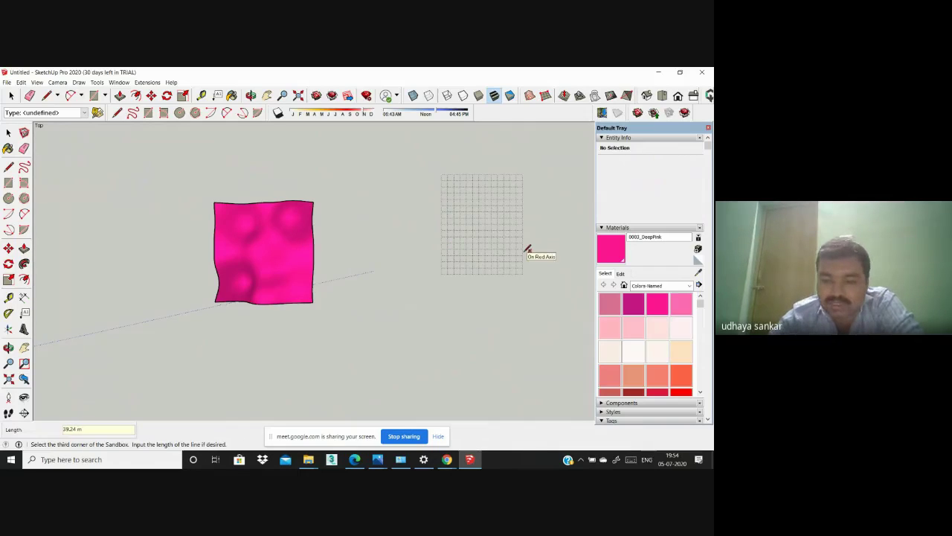
text(50)
key(Return)
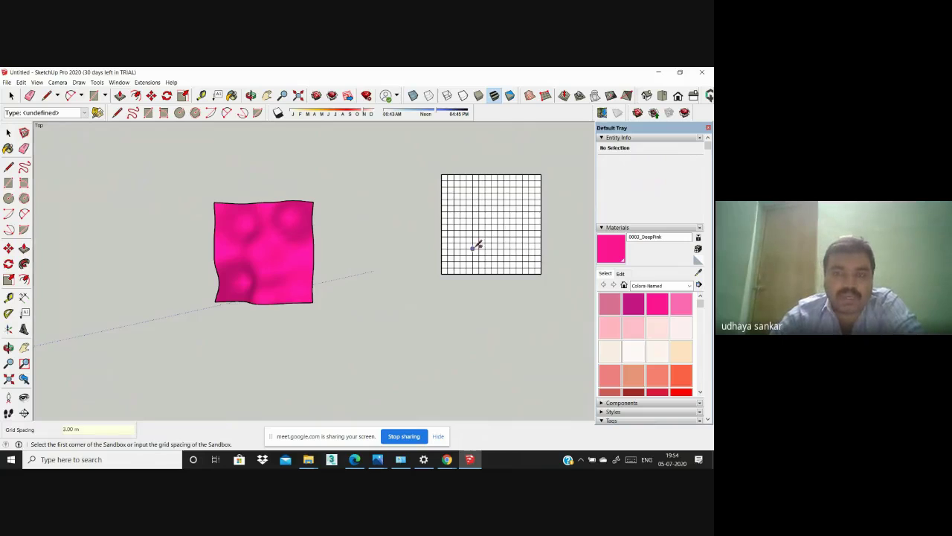
Step: Explode the second sandbox grid's group into separate geometry
scroll(491, 207, up, 2)
scroll(323, 178, down, 2)
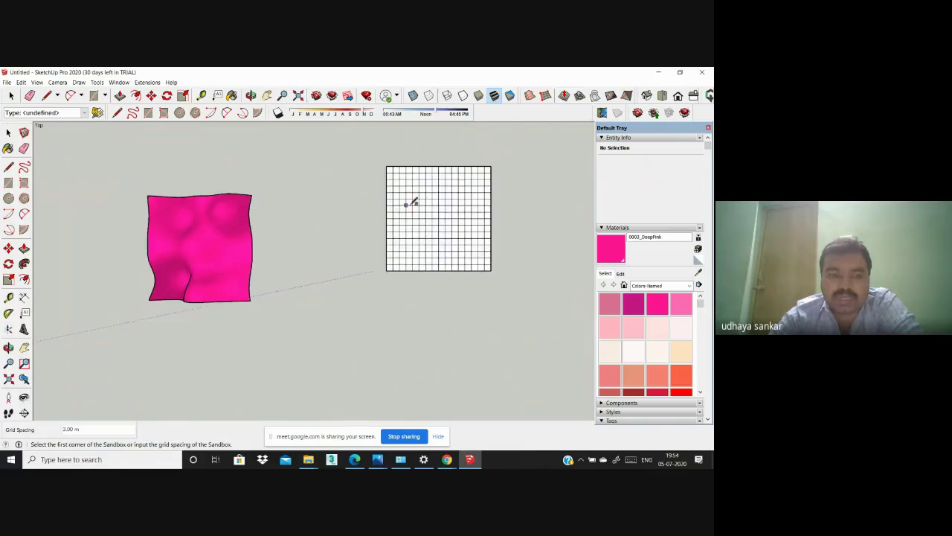
scroll(455, 219, up, 4)
middle_drag(429, 258, 460, 304)
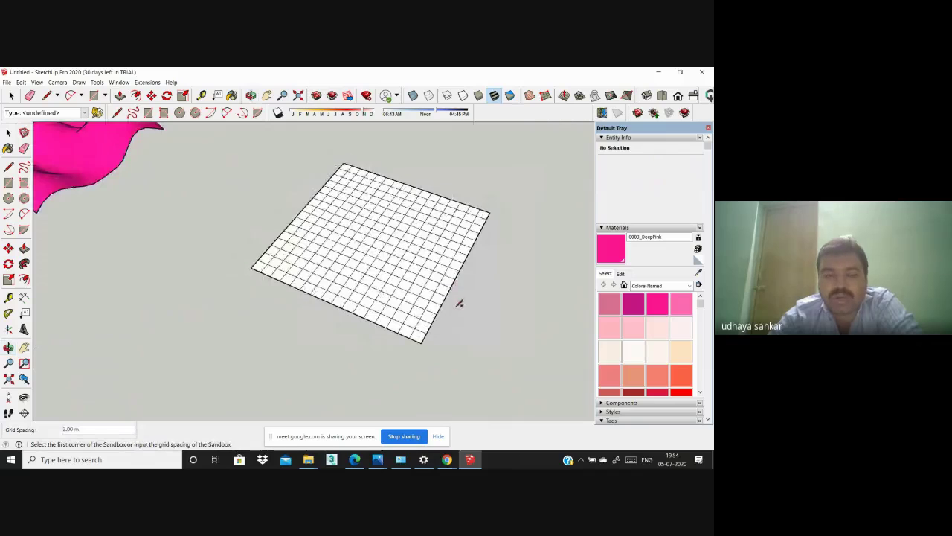
key(space)
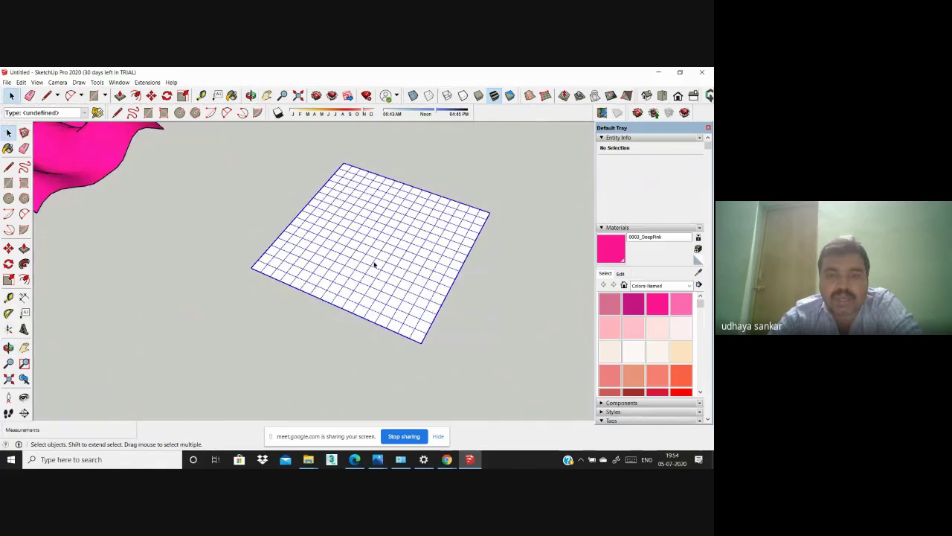
click(421, 198)
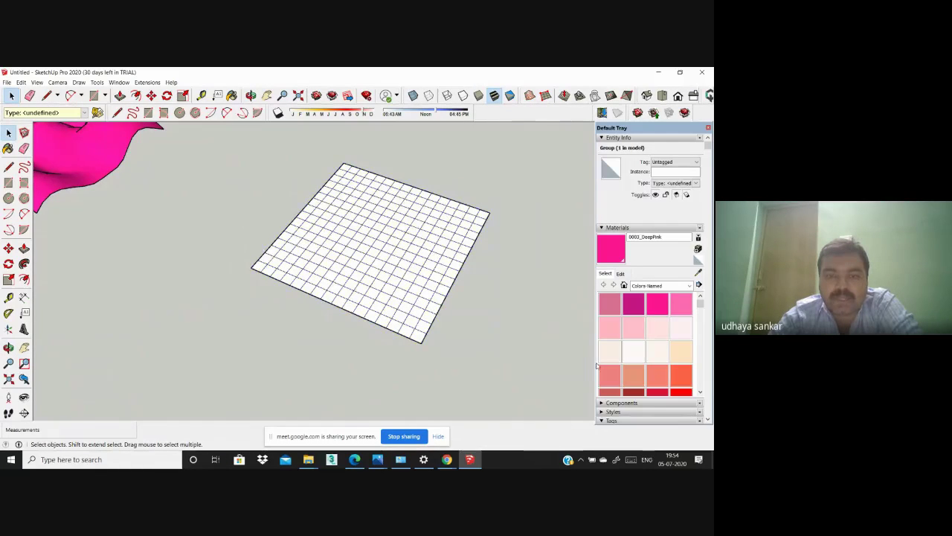
click(513, 321)
click(389, 255)
right_click(389, 255)
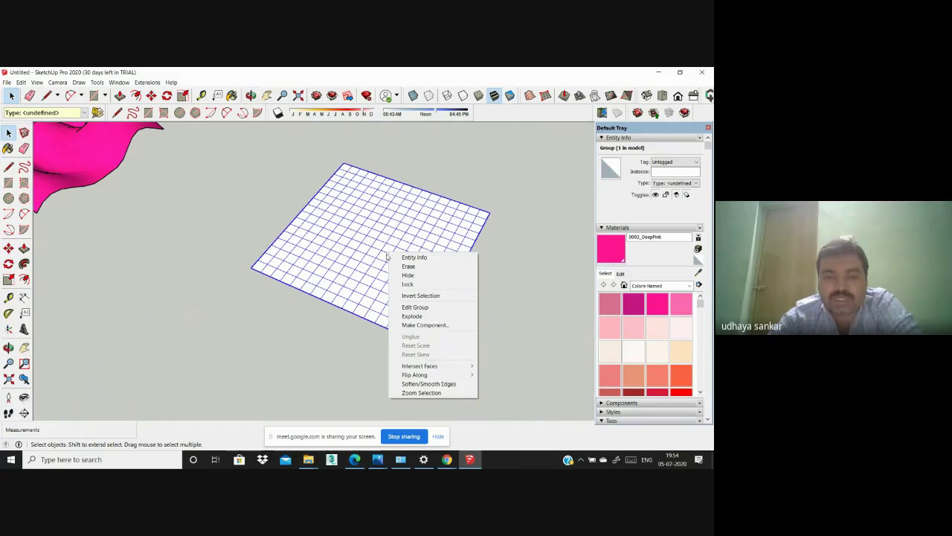
click(413, 316)
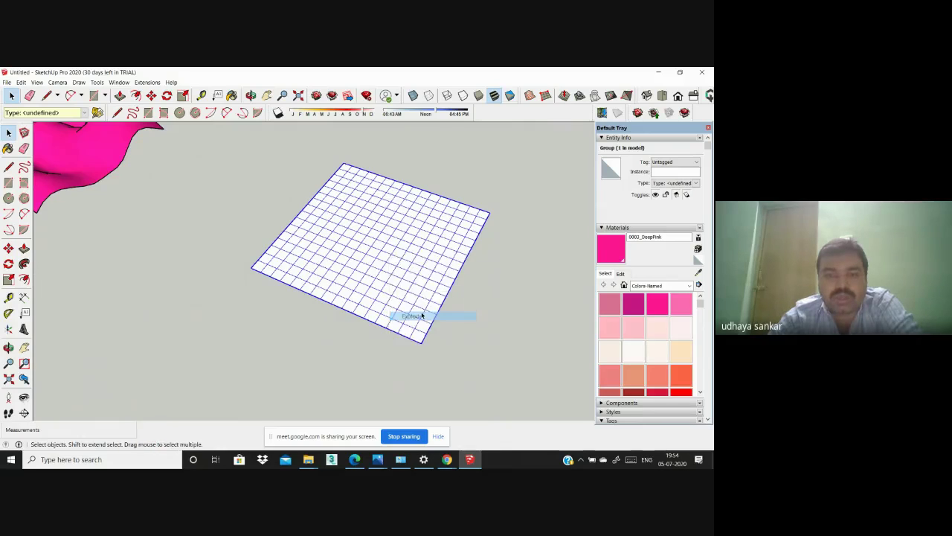
click(488, 281)
Step: Select several individual faces and edges of the exploded grid to check that they are separate
click(408, 264)
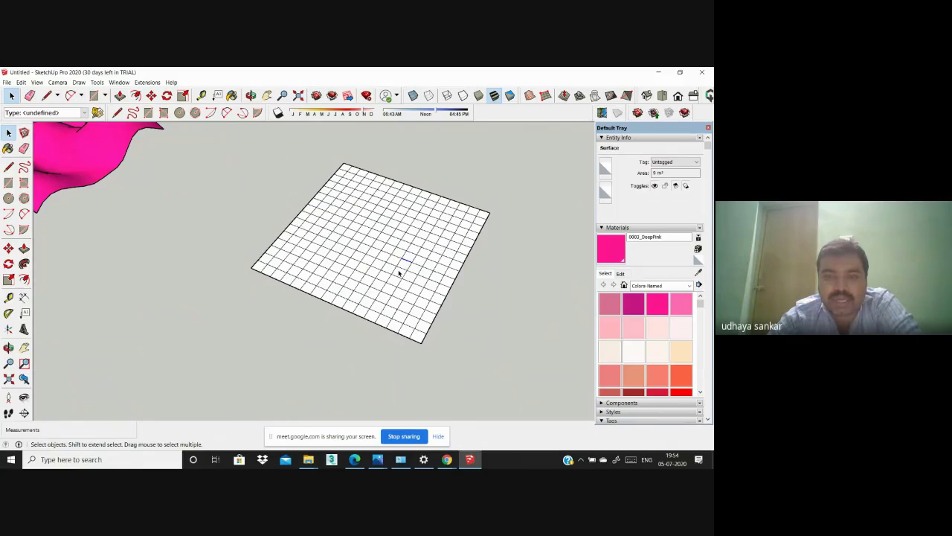
click(381, 289)
click(363, 278)
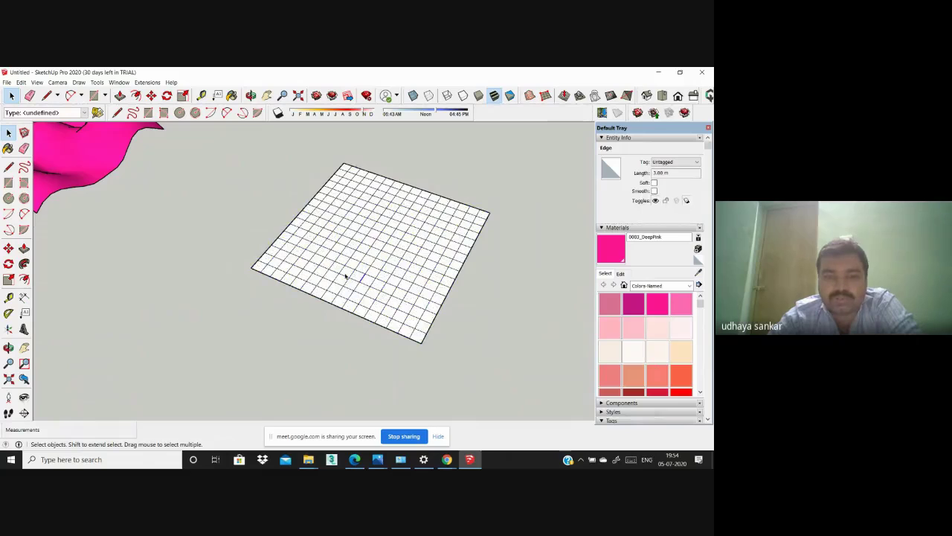
click(340, 261)
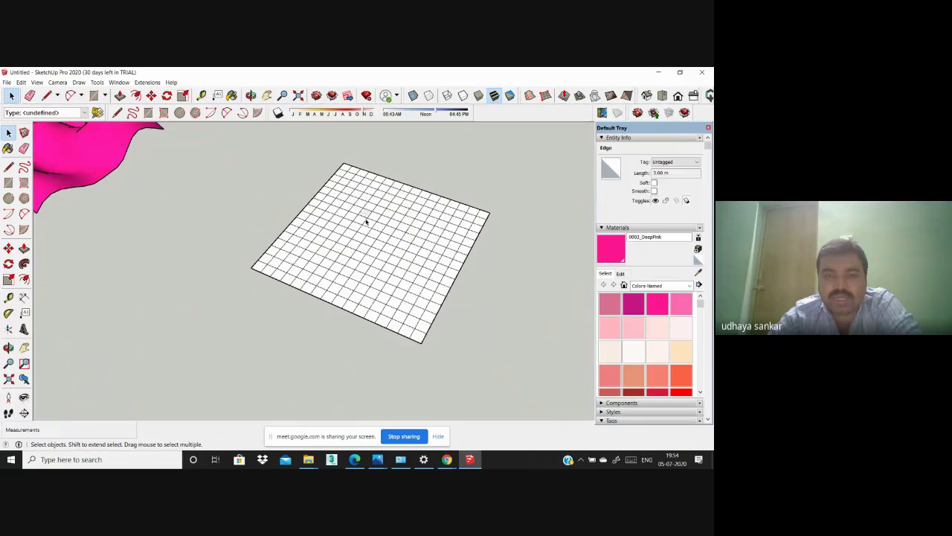
click(357, 239)
click(342, 262)
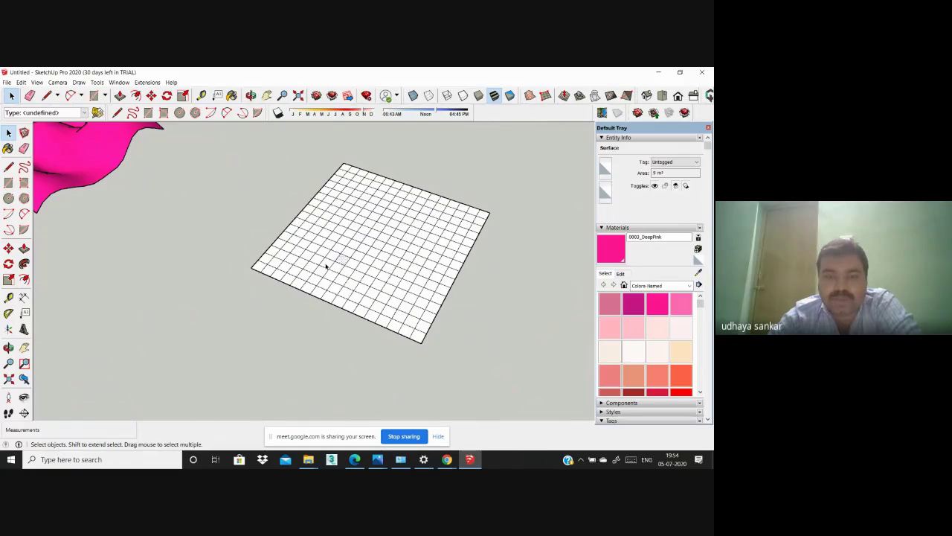
scroll(326, 265, down, 3)
middle_drag(328, 265, 438, 308)
Step: Raise a rounded hill in the middle of the second grid using Smoove with a 20 m radius
click(558, 153)
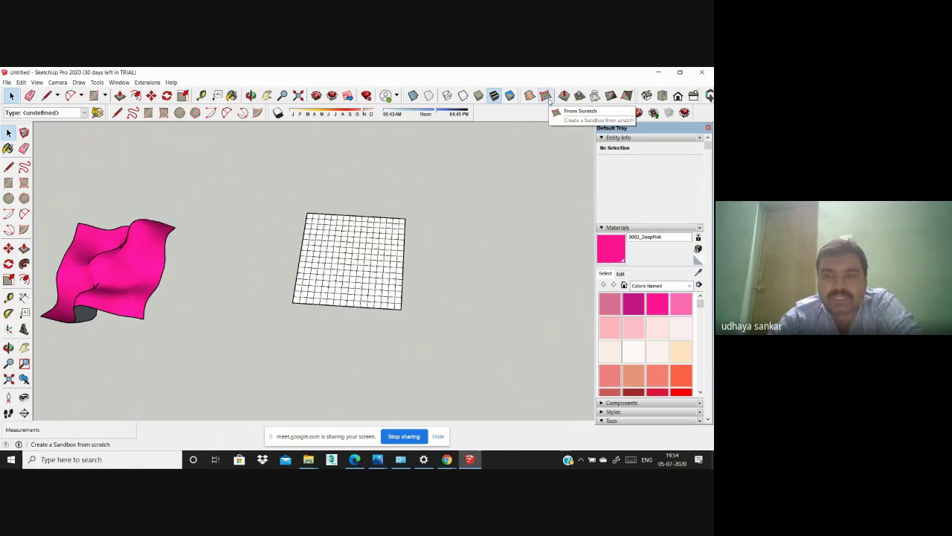
click(601, 99)
scroll(364, 286, up, 2)
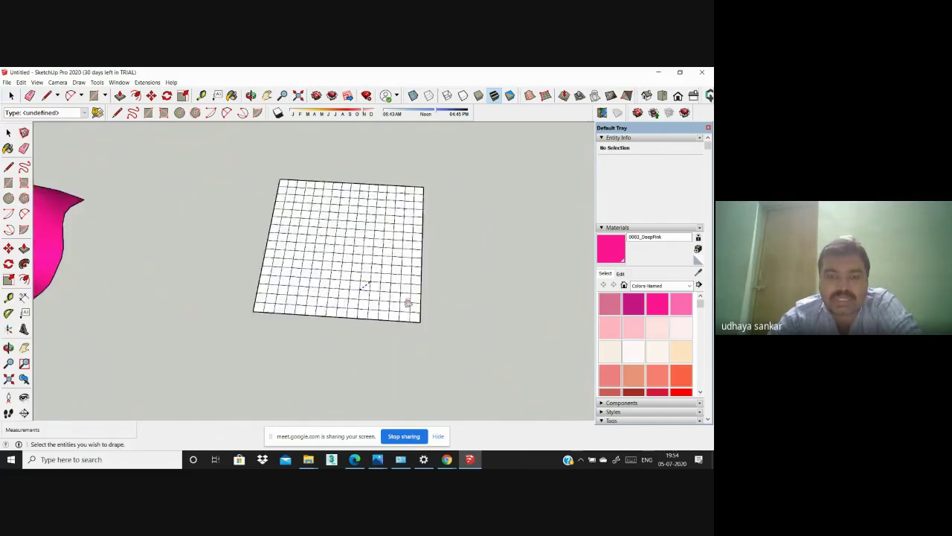
scroll(410, 300, up, 2)
middle_drag(414, 297, 345, 273)
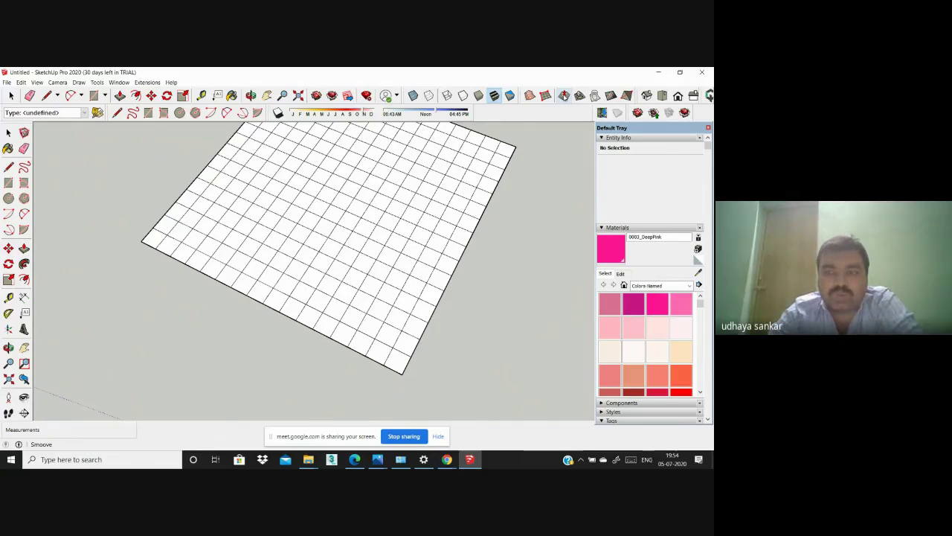
click(565, 97)
scroll(356, 300, down, 4)
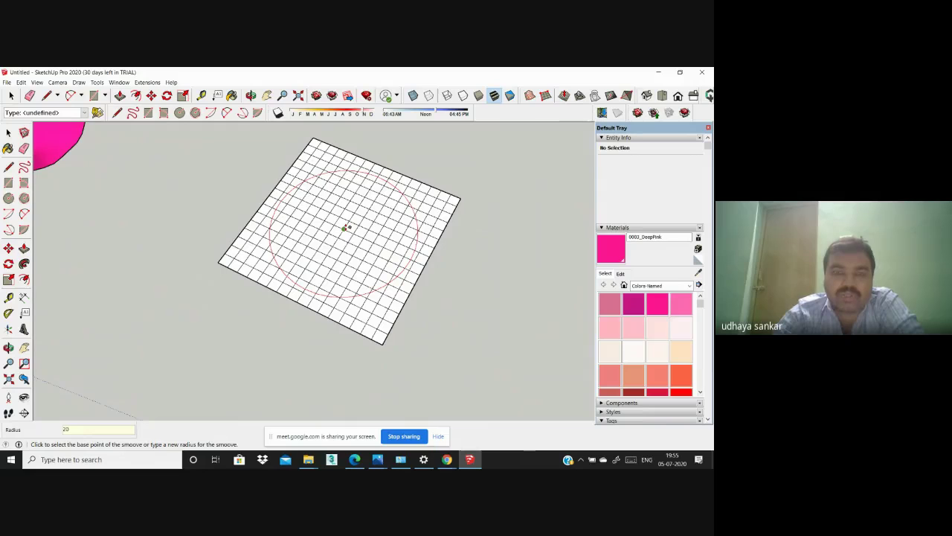
middle_drag(344, 228, 340, 187)
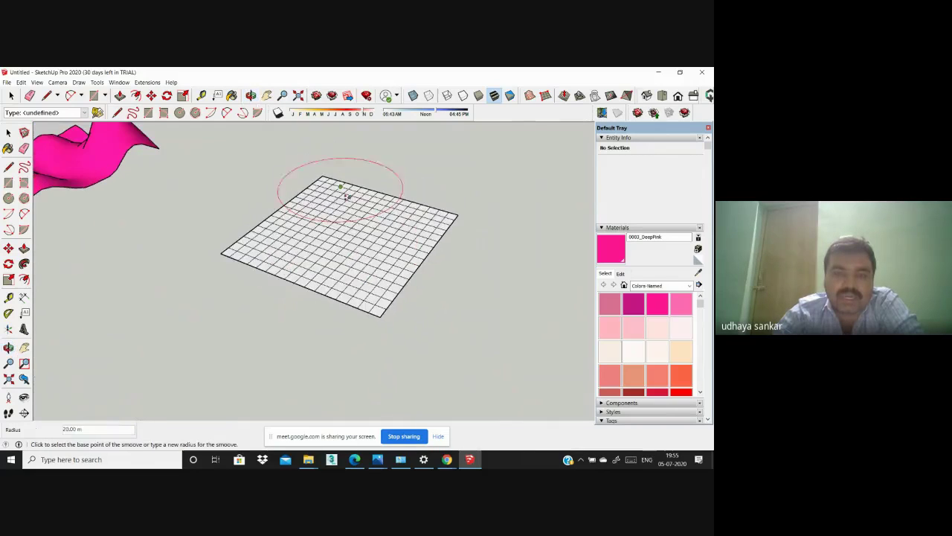
click(345, 232)
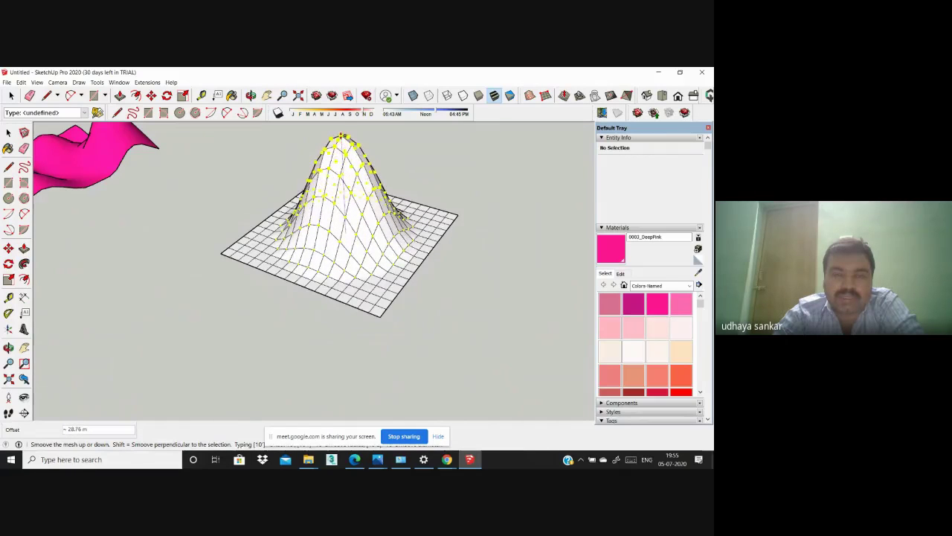
click(363, 274)
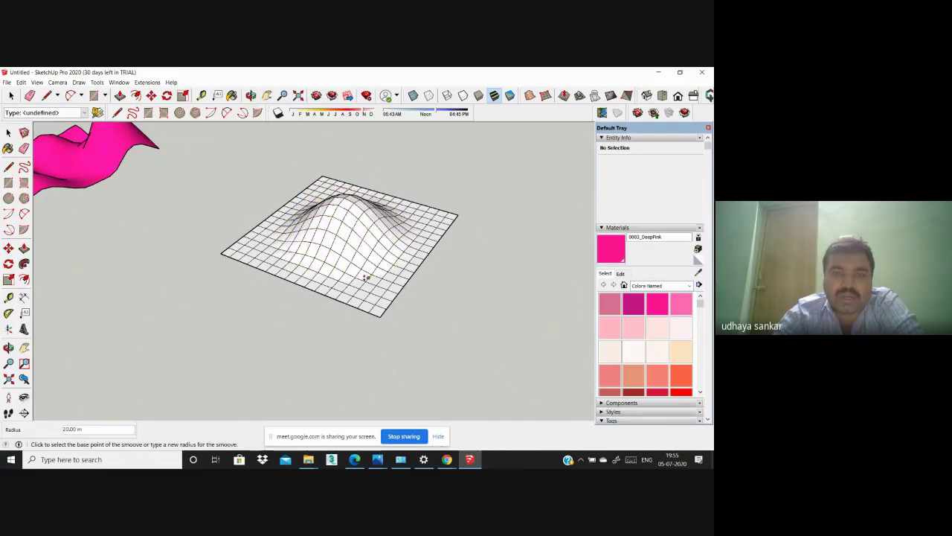
Step: Soften the edges of the whole hill mesh with Smooth normals and Soften coplanar enabled and a 180-degree angle between normals
middle_drag(425, 302, 404, 278)
scroll(378, 287, up, 2)
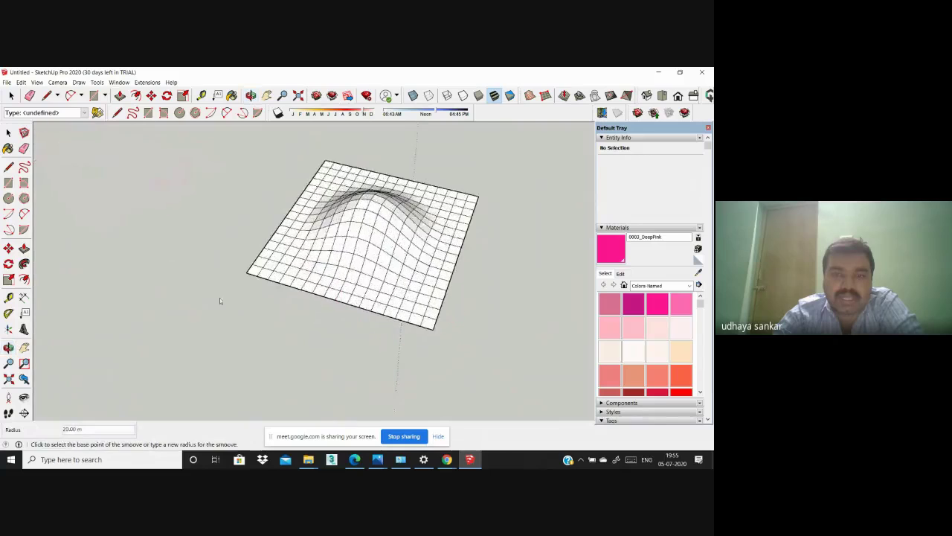
scroll(246, 285, down, 2)
scroll(374, 285, up, 2)
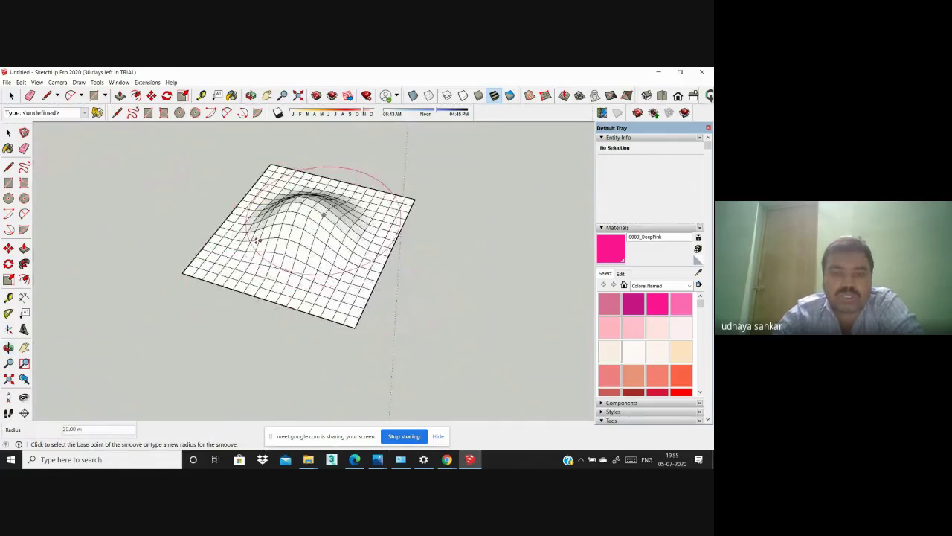
scroll(264, 224, down, 1)
middle_drag(263, 223, 372, 254)
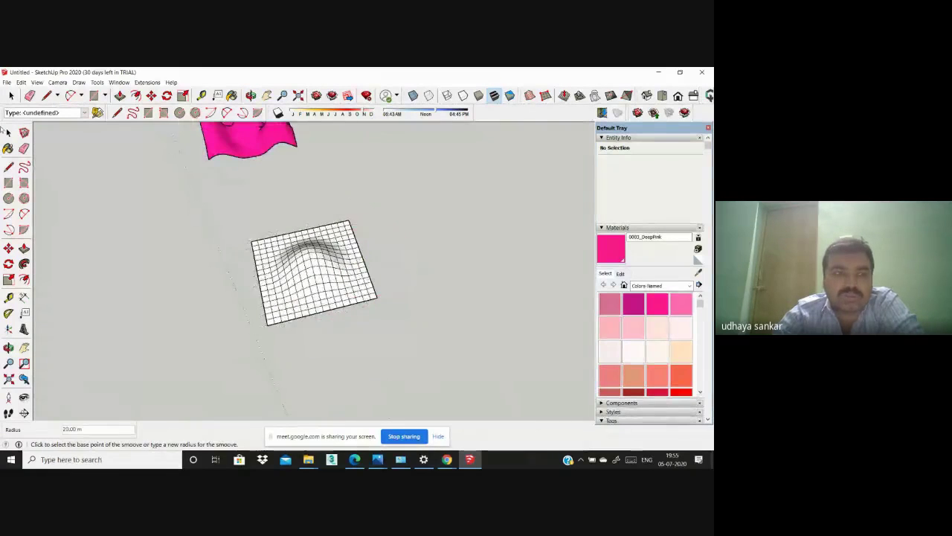
click(9, 134)
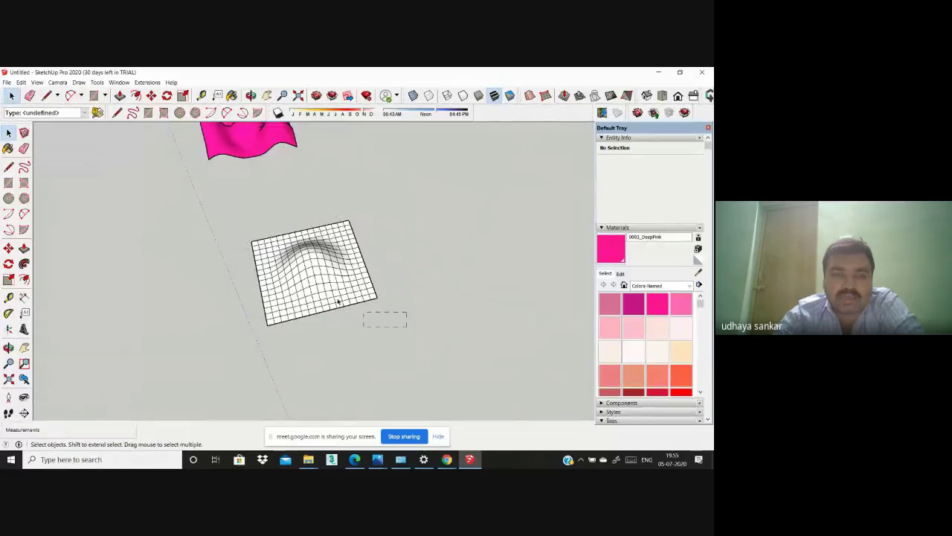
drag(197, 205, 196, 204)
scroll(333, 305, up, 2)
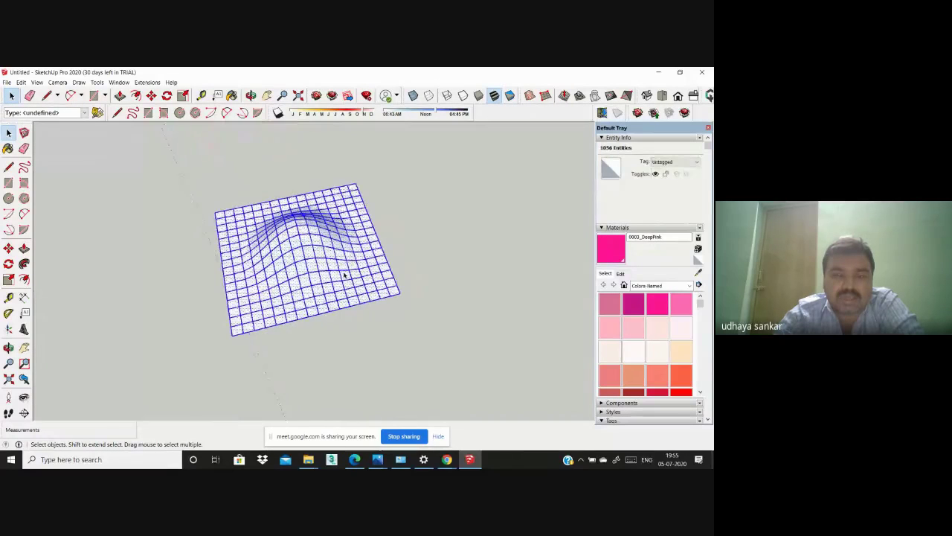
right_click(344, 276)
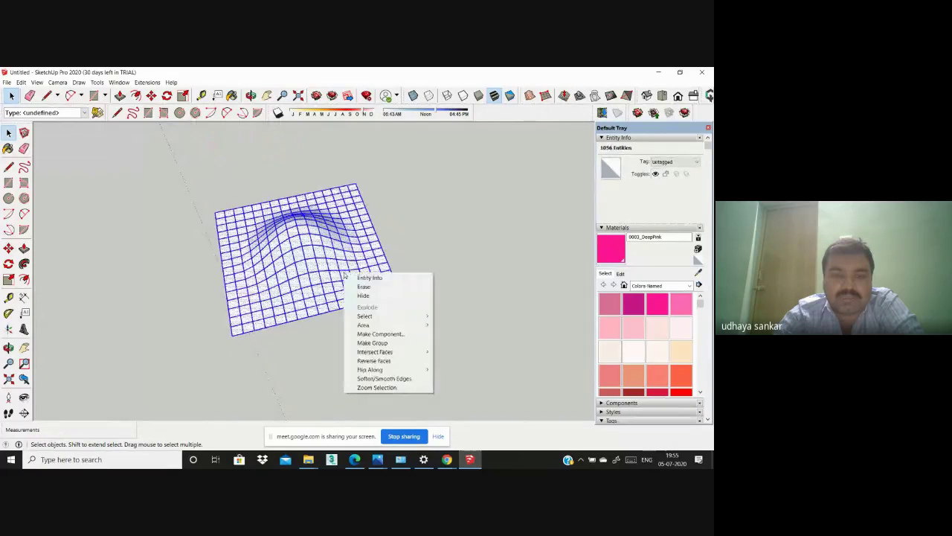
click(395, 379)
middle_drag(391, 380, 384, 330)
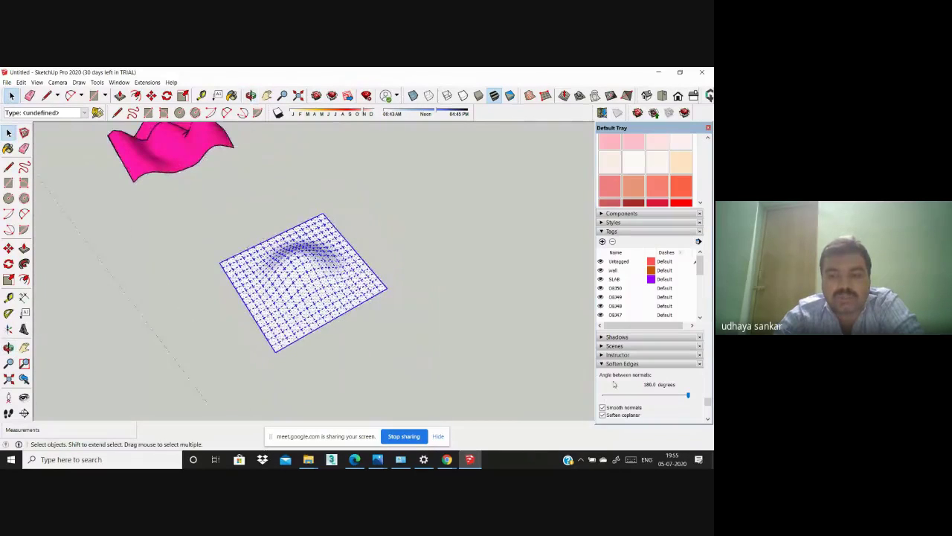
scroll(614, 384, down, 1)
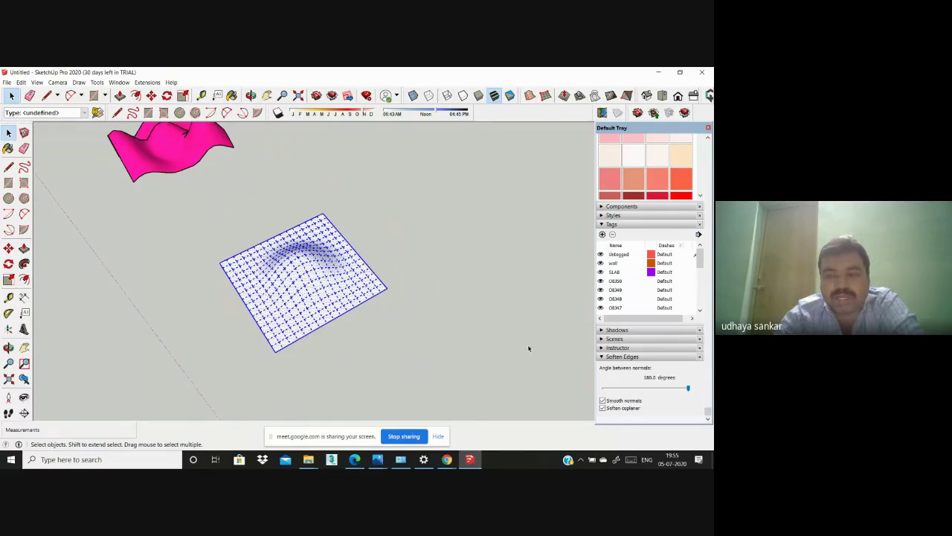
click(405, 277)
Step: Inspect the softened hill from a low angle and up close
middle_drag(330, 313, 270, 213)
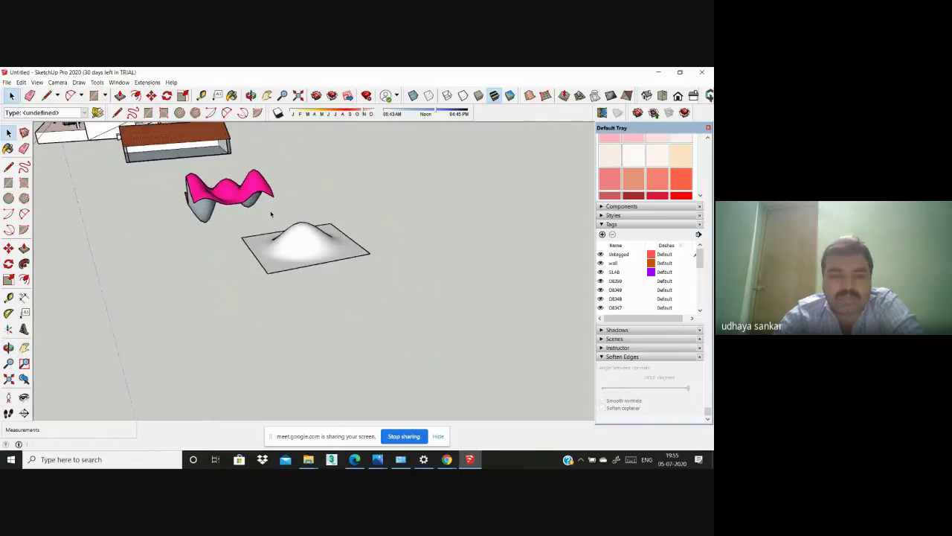
scroll(290, 246, up, 3)
scroll(291, 247, down, 2)
middle_drag(291, 247, 325, 270)
scroll(326, 278, down, 2)
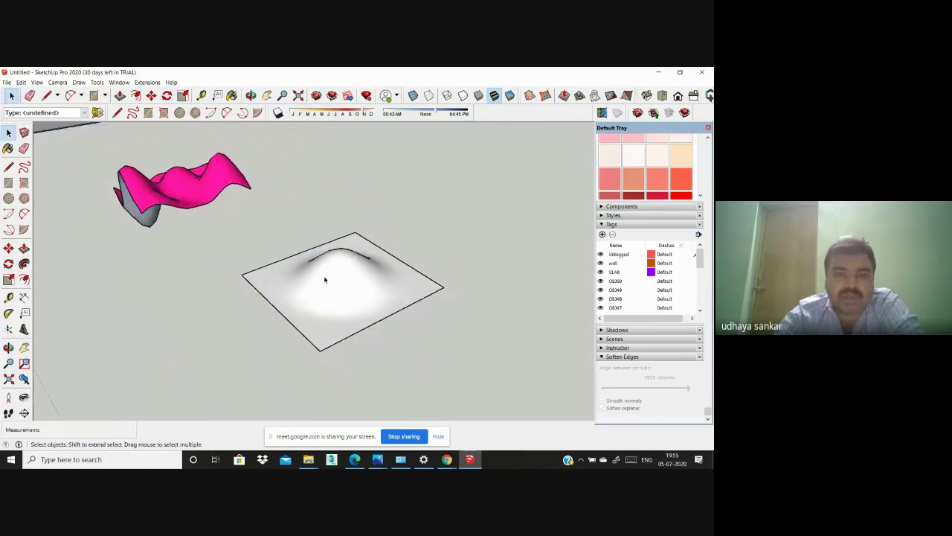
scroll(352, 298, up, 2)
Step: Paint the hill surface with the Groundcover River Rock 4 inch material from the Landscaping, Fencing and Vegetation collection
scroll(632, 178, up, 4)
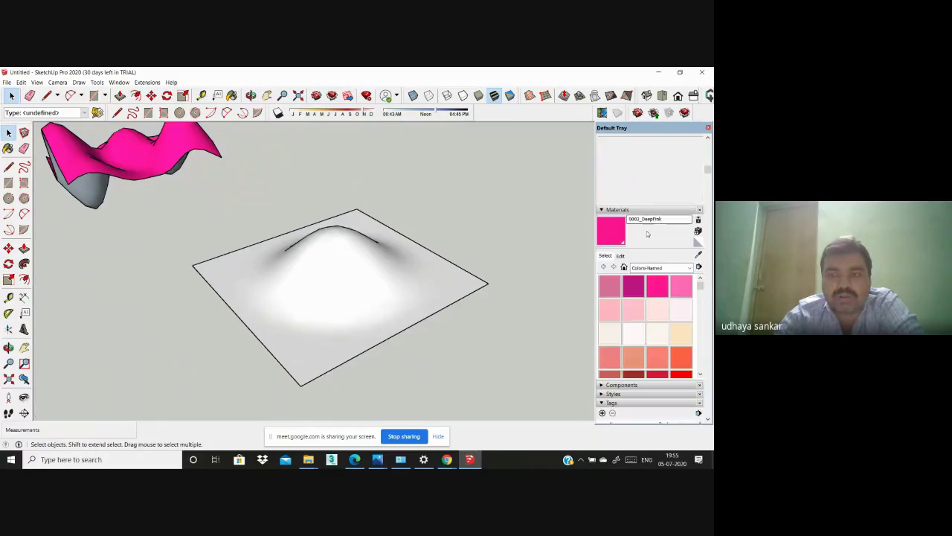
click(661, 267)
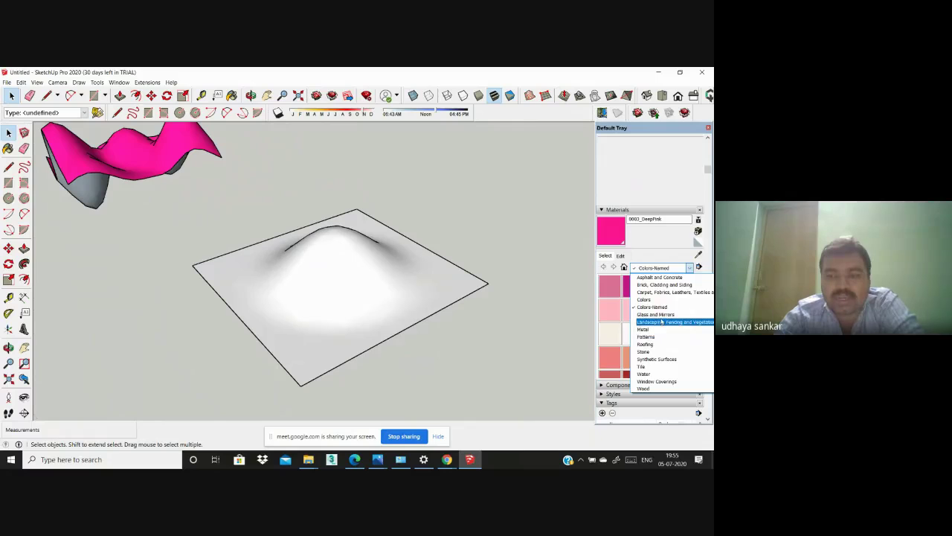
click(662, 321)
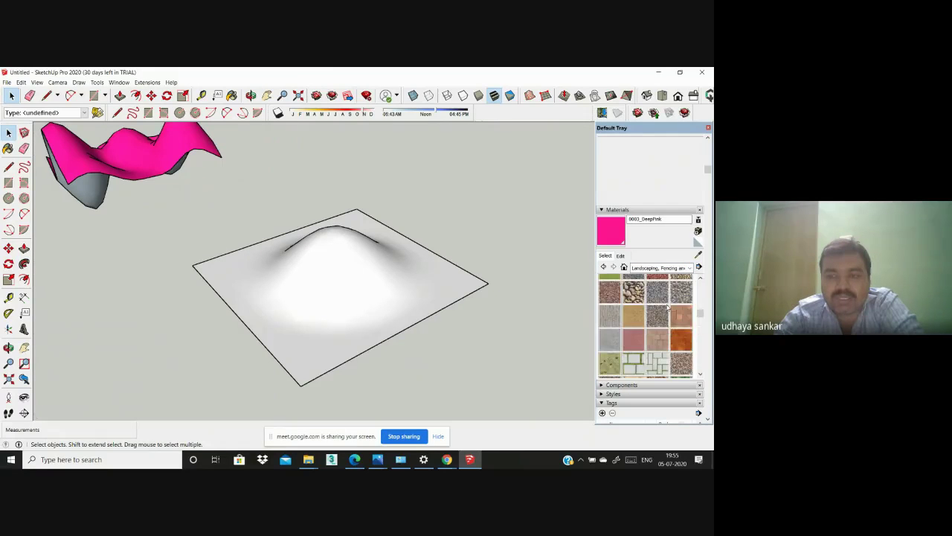
scroll(668, 305, up, 2)
click(636, 333)
click(391, 286)
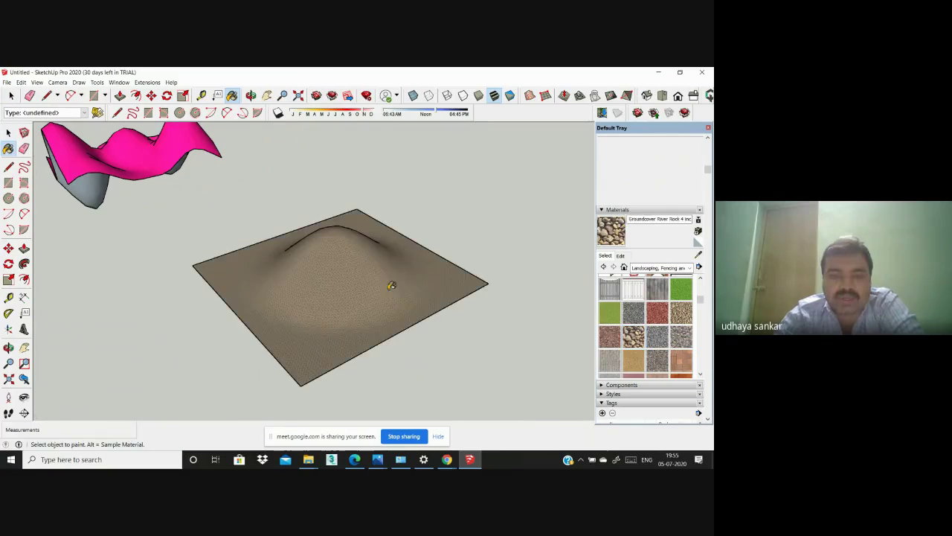
Step: Check the rock texture up close and set its width to 10 m
scroll(381, 322, up, 5)
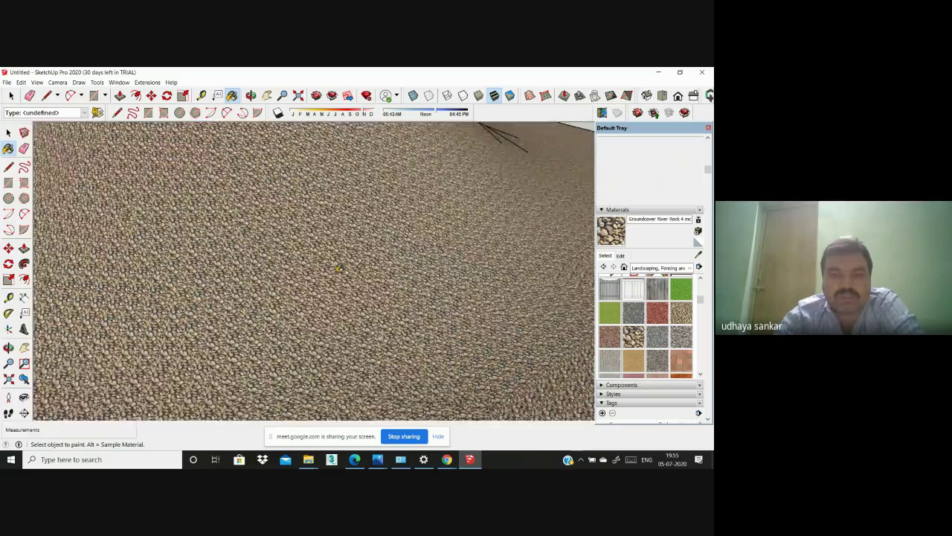
scroll(357, 276, down, 6)
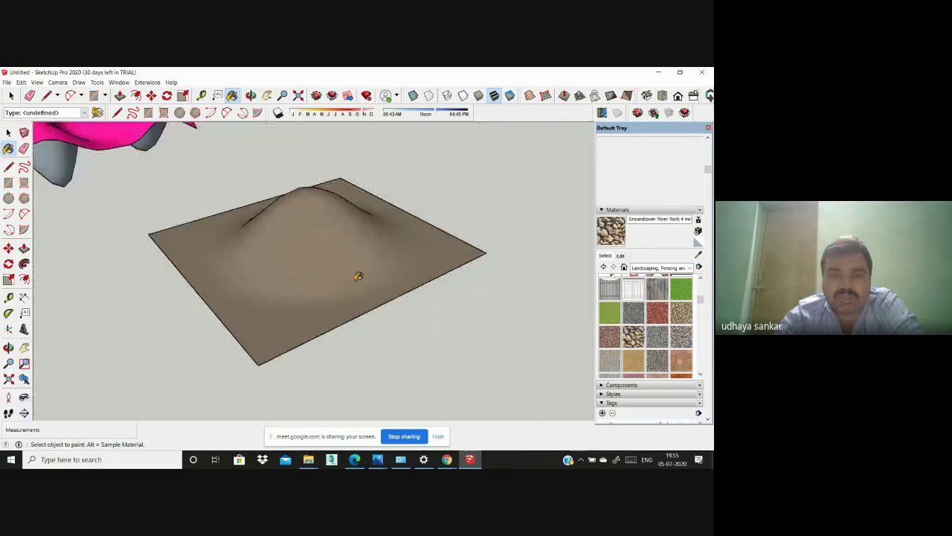
click(621, 256)
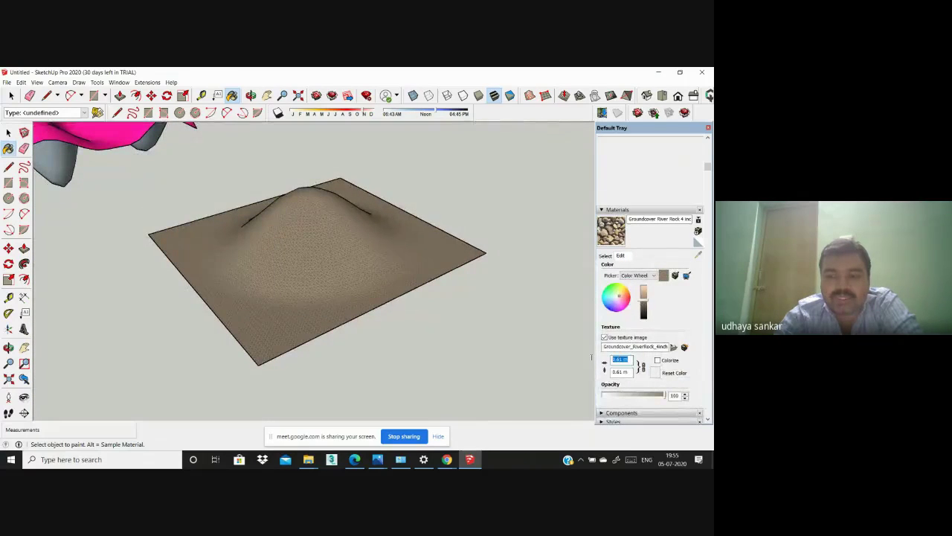
text(10)
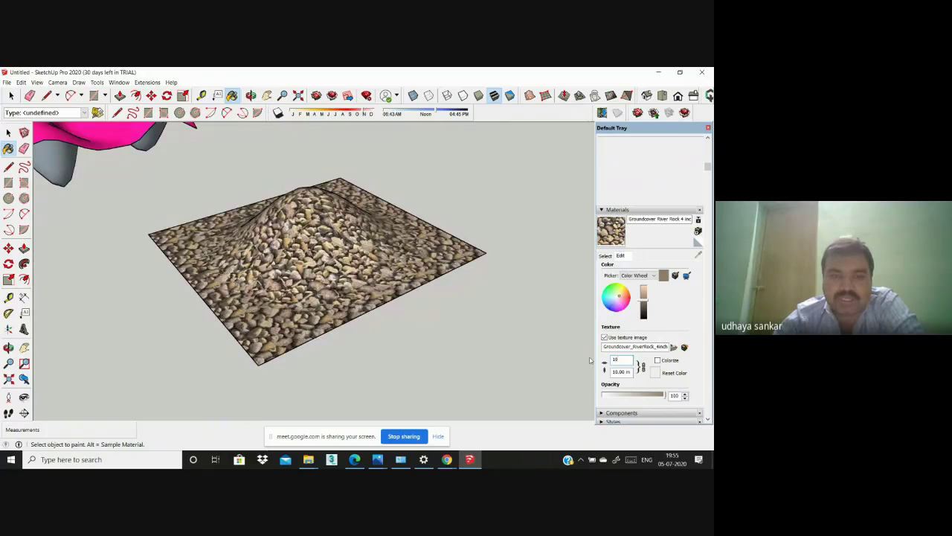
Step: Set the river rock texture's width to 5 m and check the result on the hill from several sides
key(BackSpace)
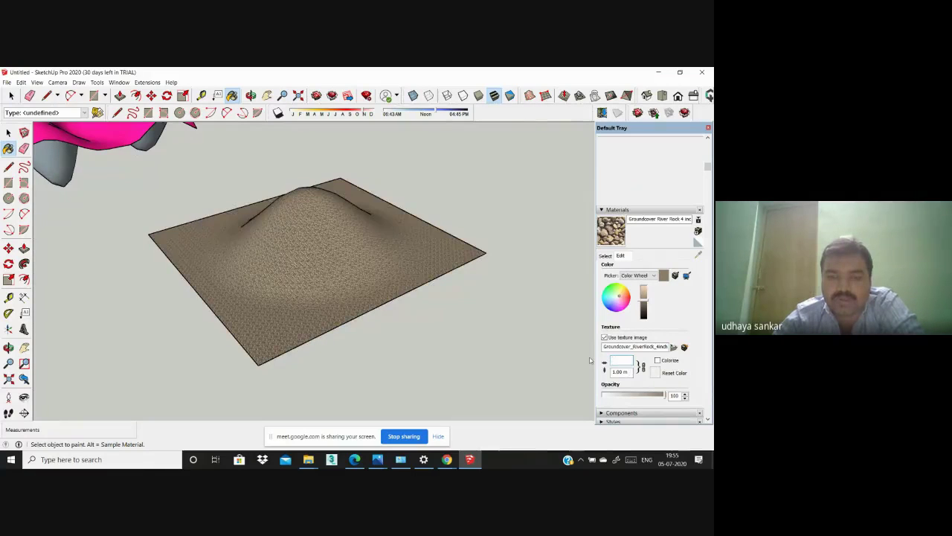
text(5)
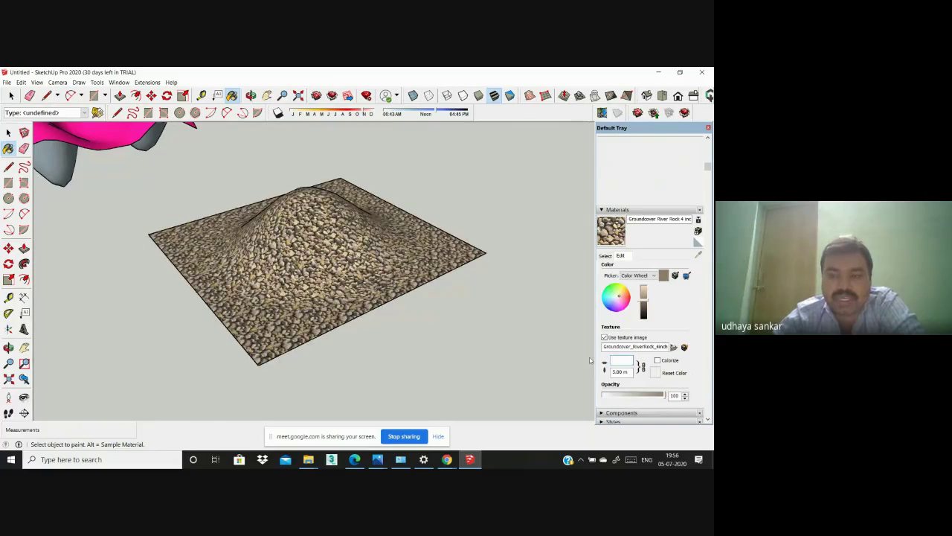
click(477, 305)
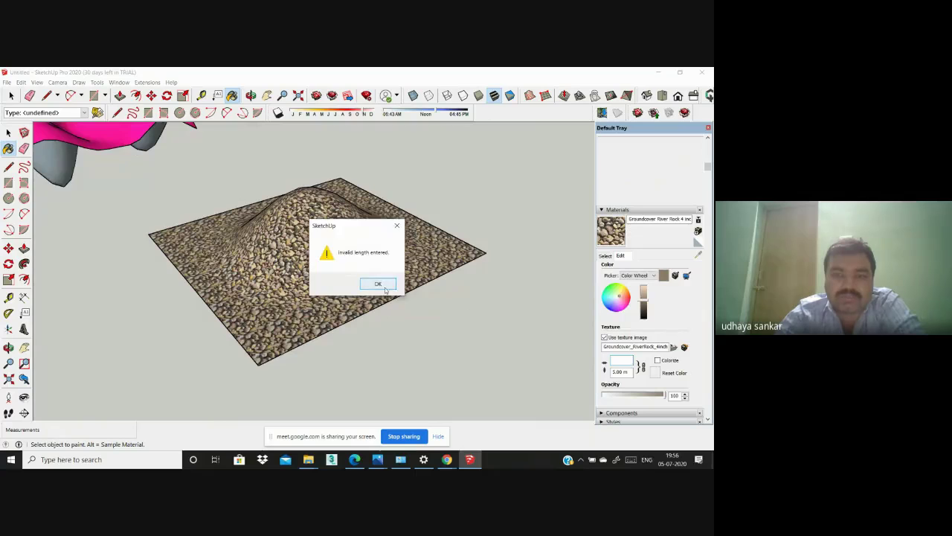
click(384, 289)
scroll(532, 287, down, 3)
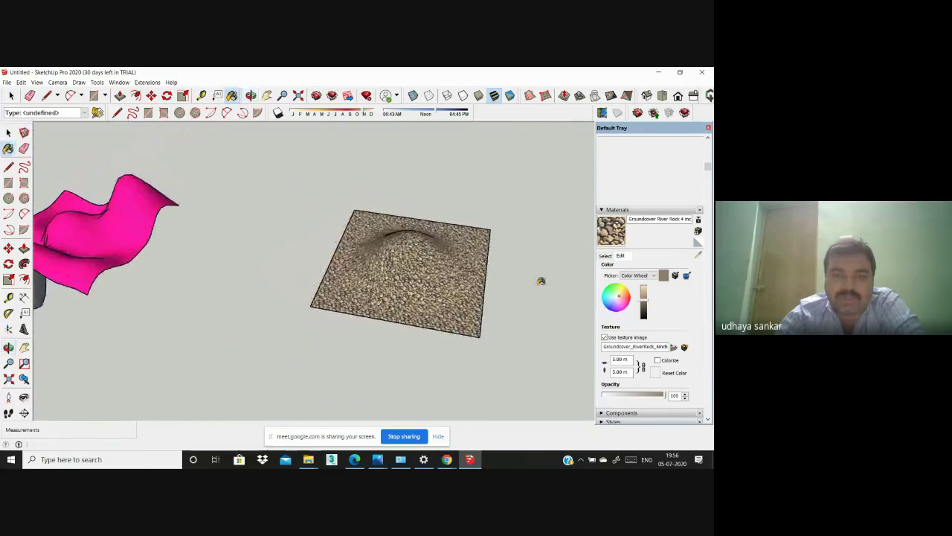
scroll(382, 241, up, 5)
scroll(381, 242, up, 2)
scroll(382, 243, down, 6)
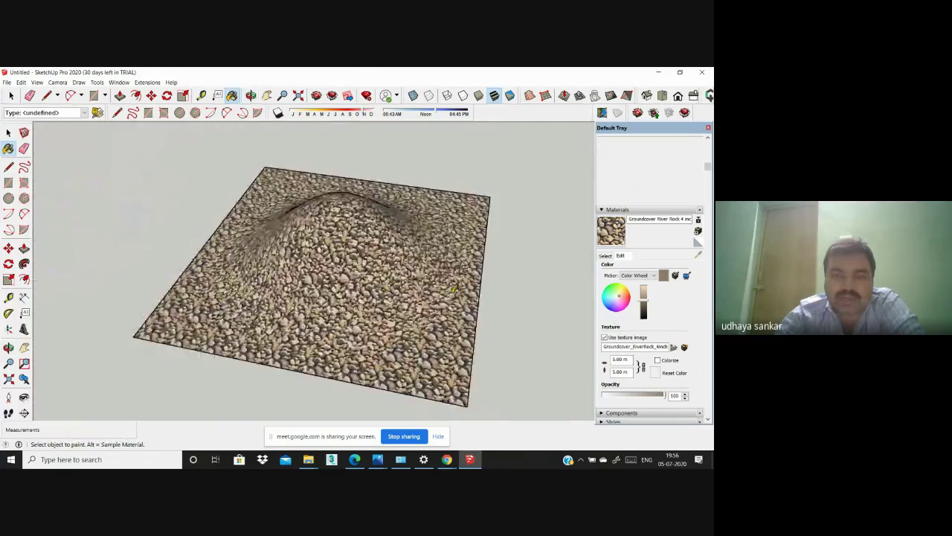
middle_drag(415, 288, 215, 293)
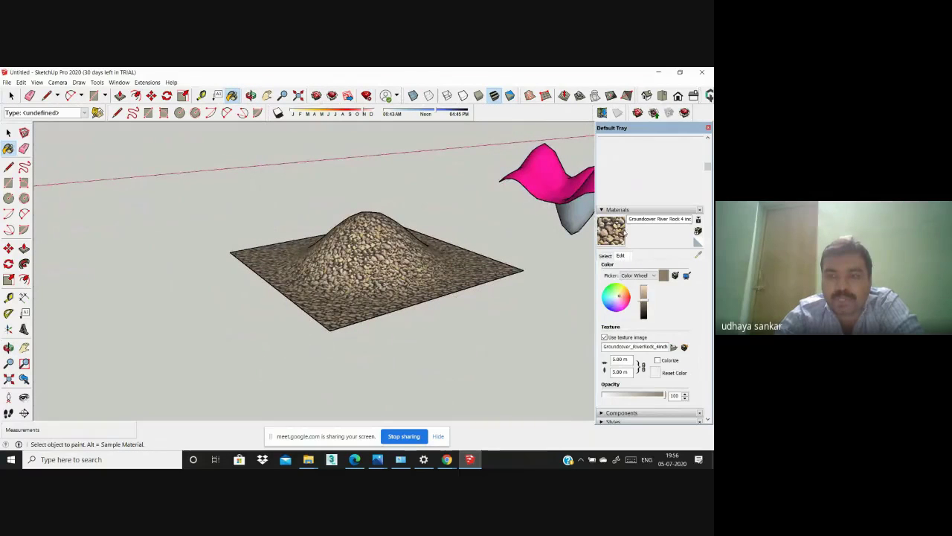
Step: Repaint the hill surface with the Groundcover Sand Smooth material from the Landscaping, Fencing and Vegetation collection
click(606, 255)
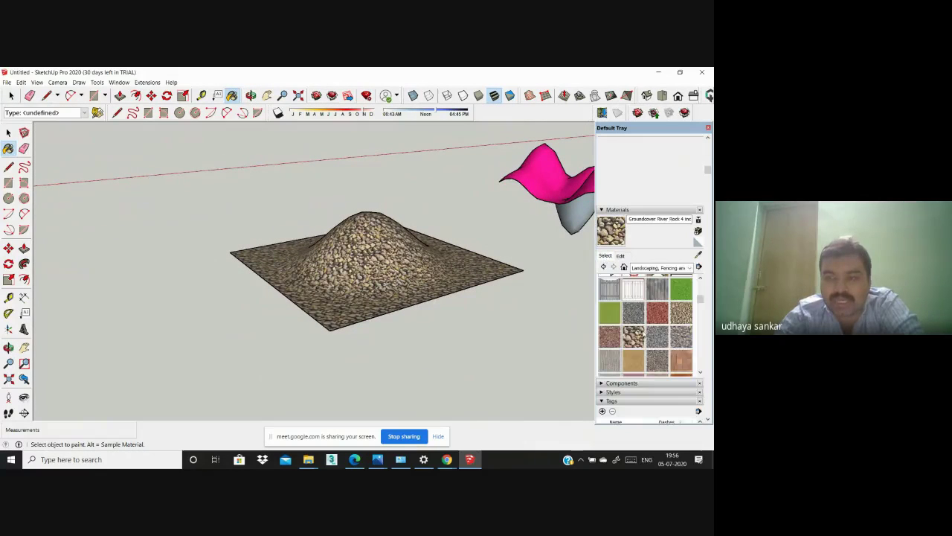
scroll(631, 361, down, 2)
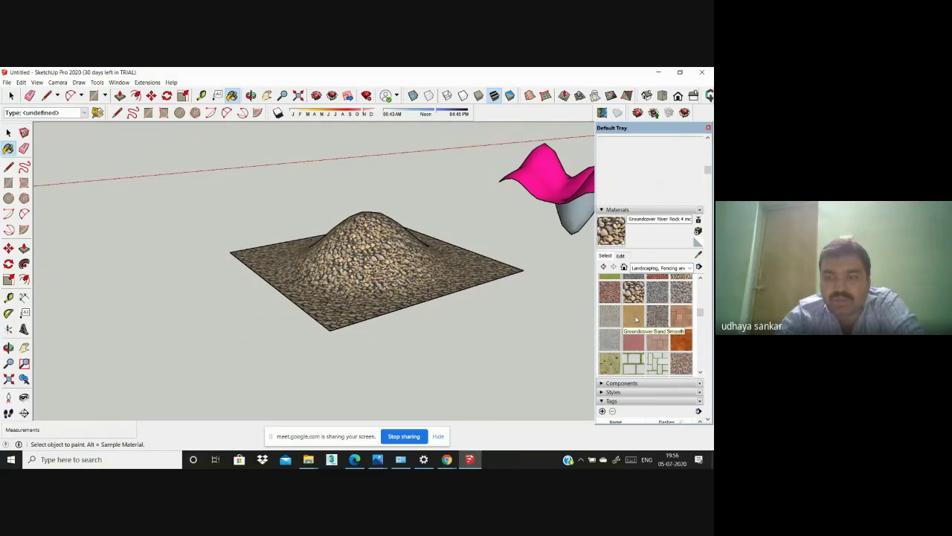
click(634, 317)
click(391, 257)
scroll(390, 257, up, 6)
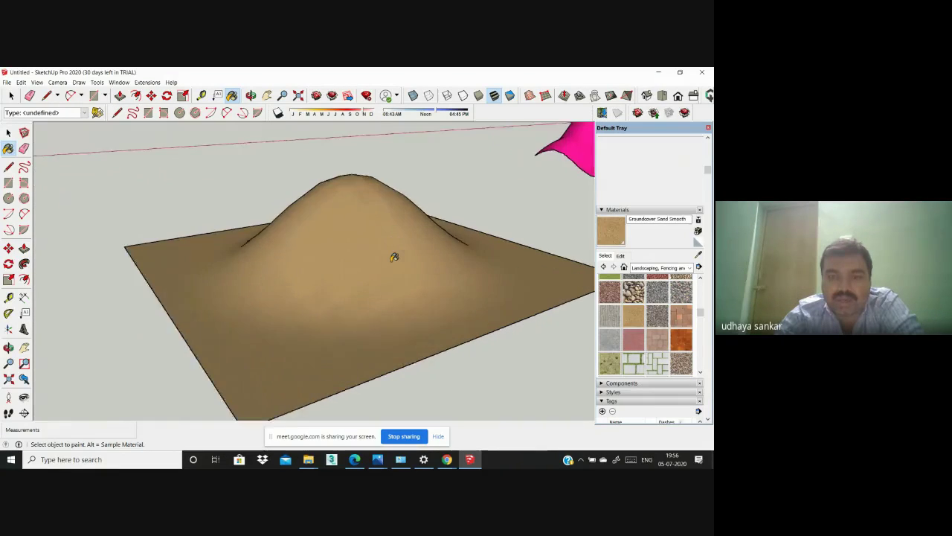
Step: Set the sand material's texture width to 5 m
click(620, 255)
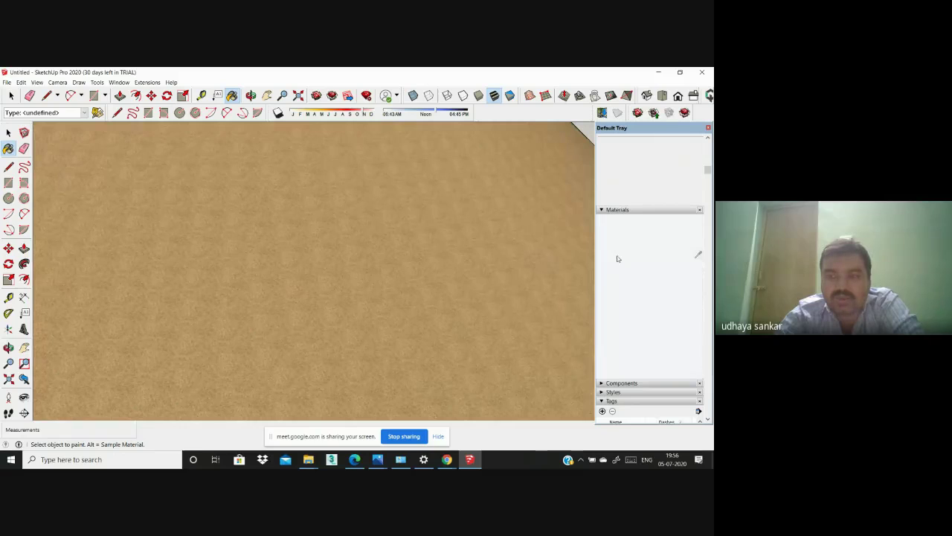
scroll(447, 298, down, 4)
scroll(461, 304, down, 3)
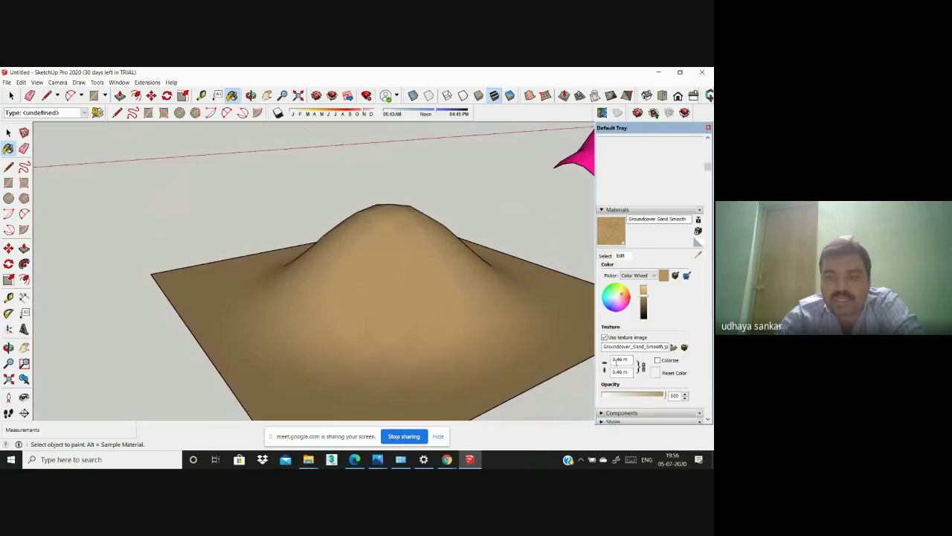
double_click(617, 361)
text(5)
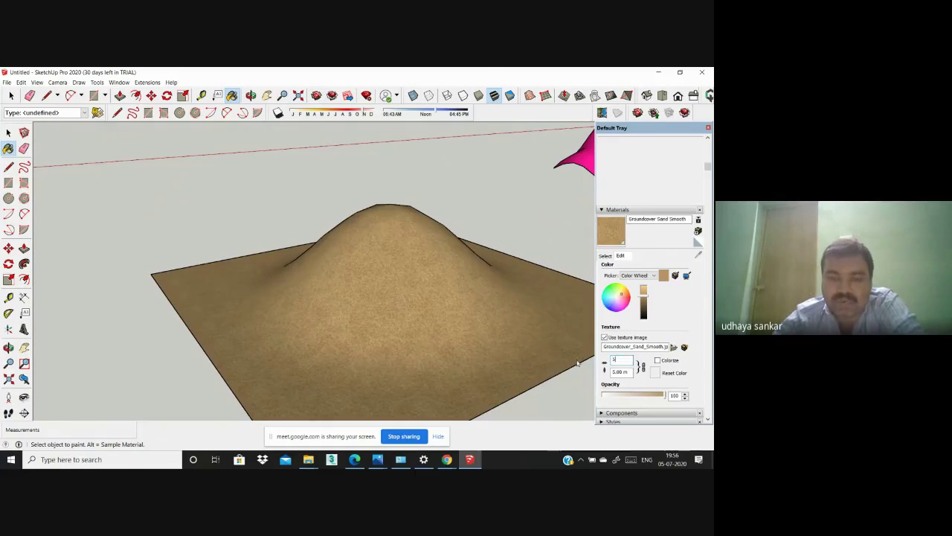
Step: Examine the sand-textured hill from above, from a low angle and up close
scroll(314, 242, down, 3)
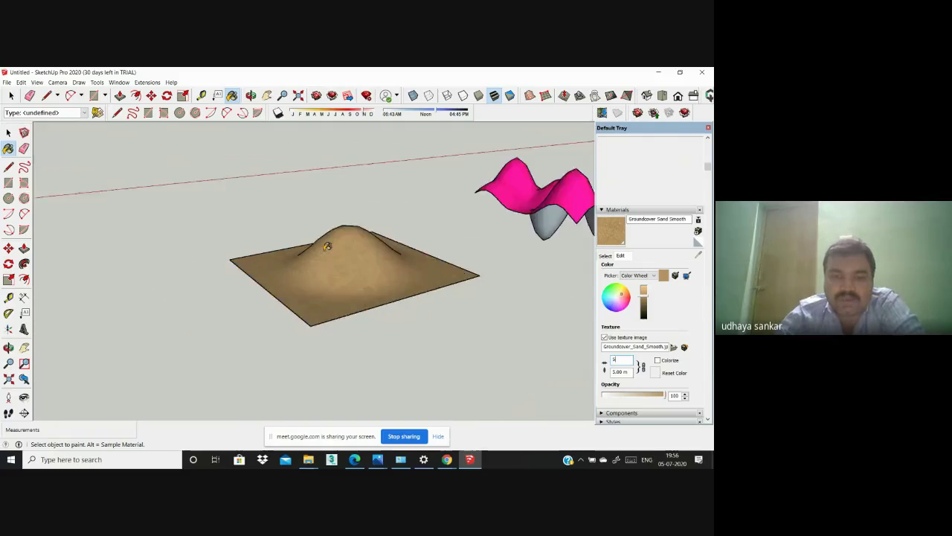
middle_drag(329, 245, 515, 320)
scroll(511, 246, up, 1)
scroll(509, 246, down, 3)
middle_drag(335, 253, 506, 303)
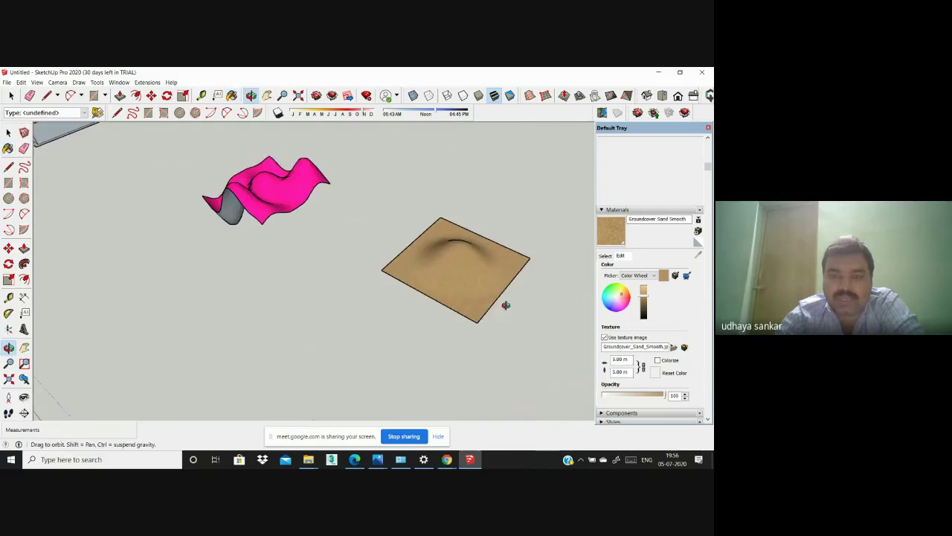
scroll(511, 249, up, 4)
scroll(483, 209, down, 2)
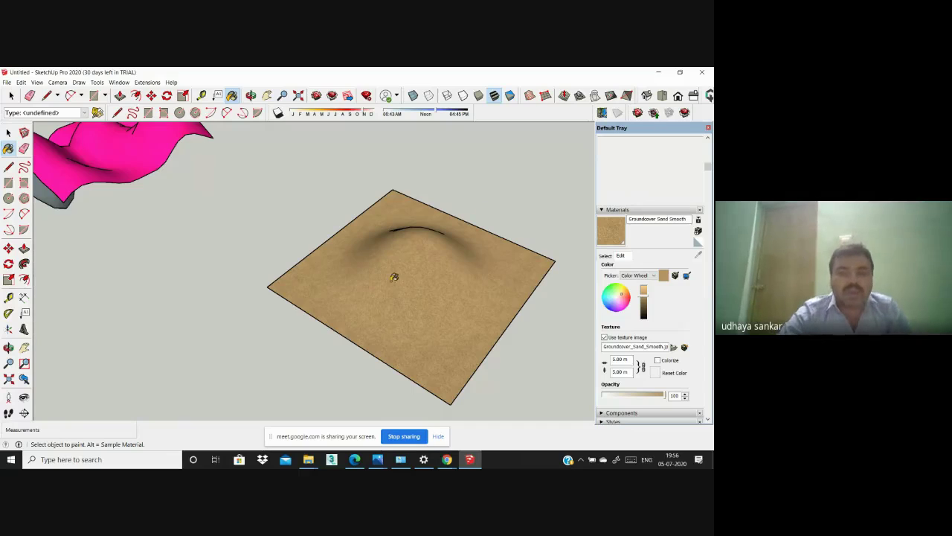
scroll(344, 336, down, 4)
middle_drag(395, 335, 385, 263)
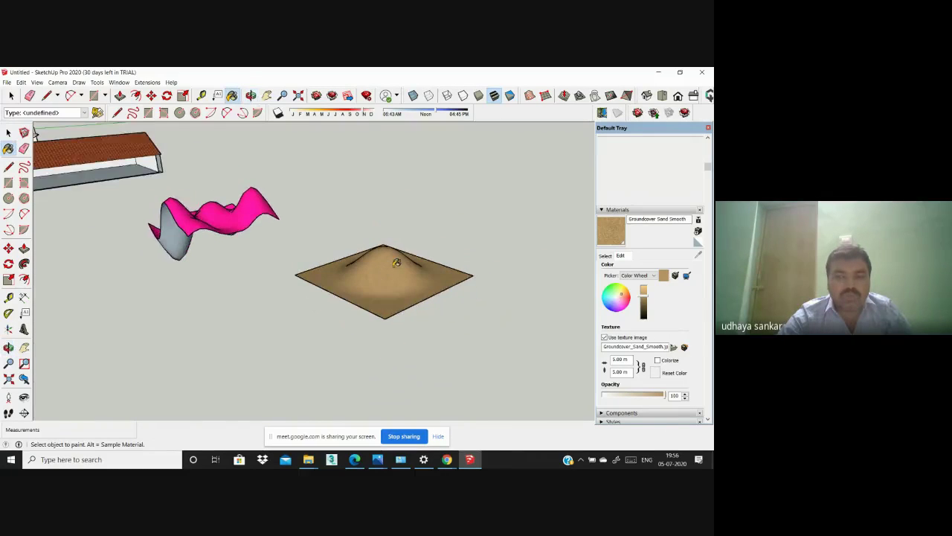
scroll(385, 263, up, 5)
scroll(327, 246, down, 6)
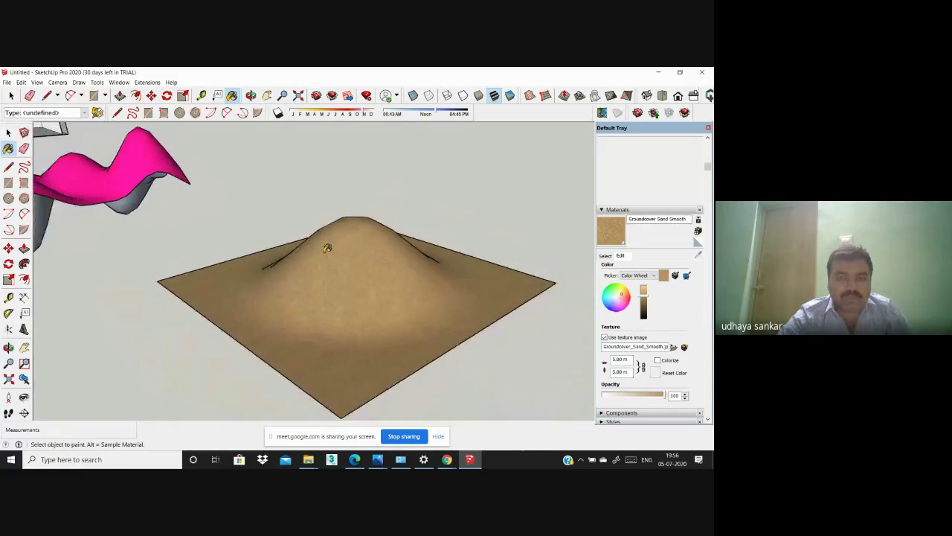
middle_drag(336, 244, 444, 347)
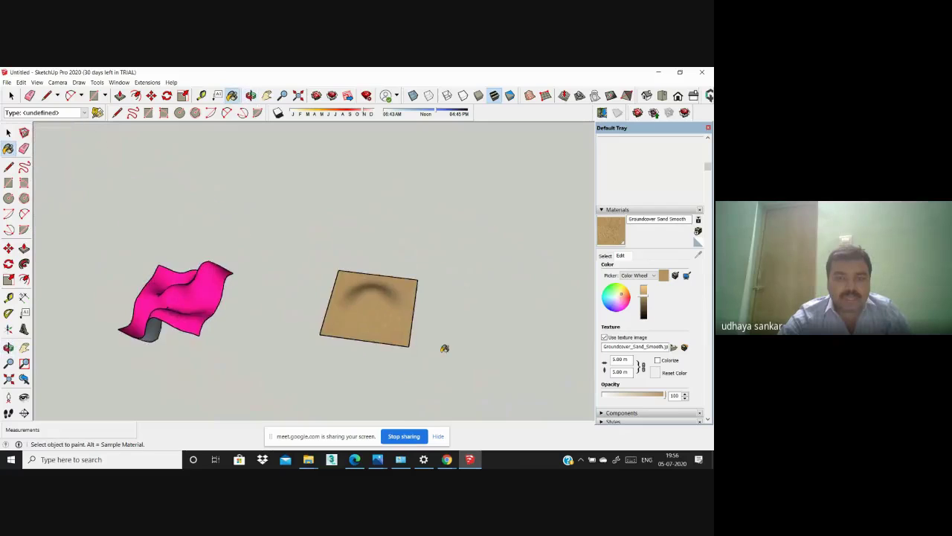
Step: Draw a rectangle of about 336 m² on the ground beside the sand hill
scroll(506, 327, up, 2)
key(r)
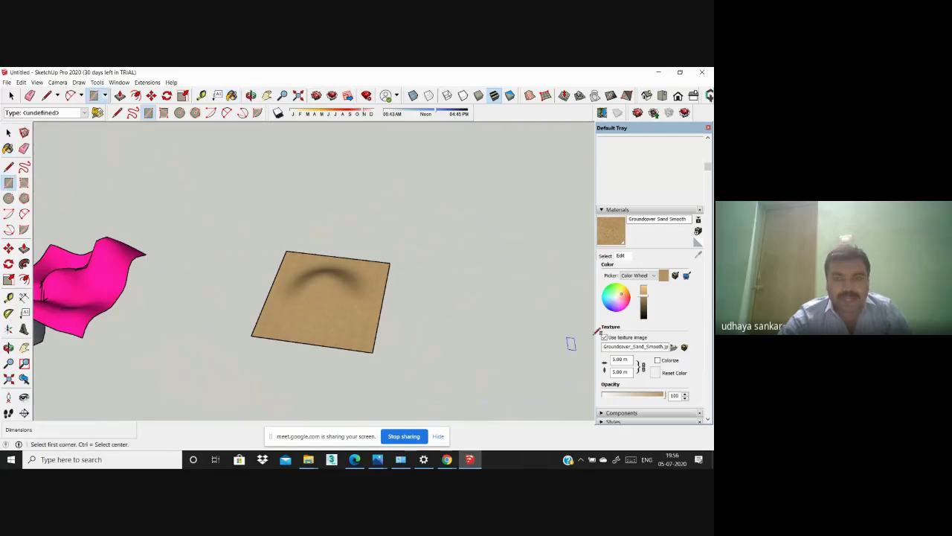
click(458, 244)
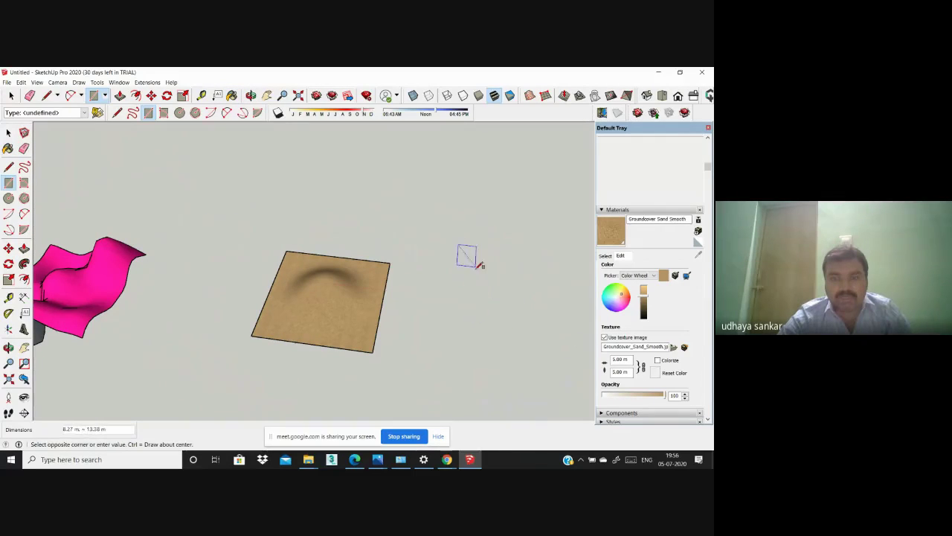
click(498, 277)
middle_drag(512, 323, 528, 293)
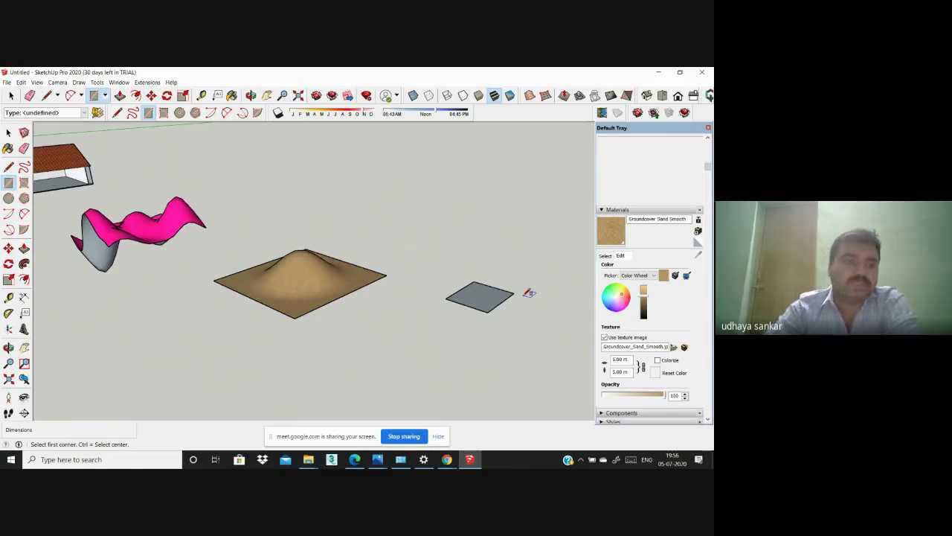
Step: Push/Pull the rectangle beside the hill into a slab about 0.91 m thick
click(24, 247)
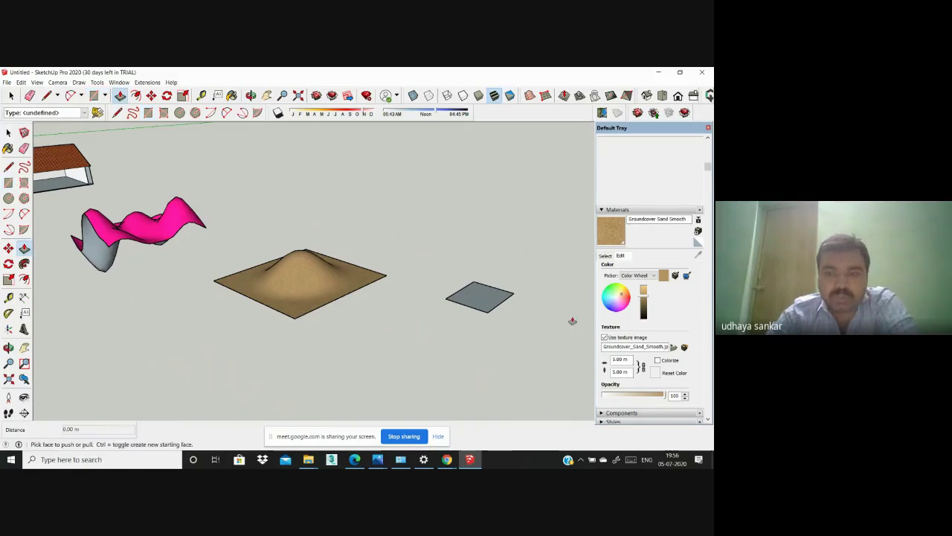
scroll(481, 296, up, 3)
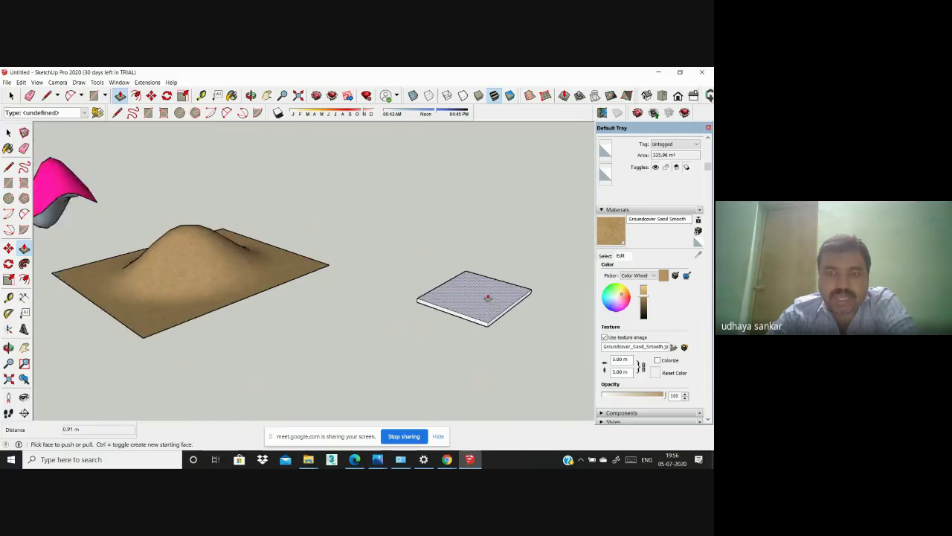
scroll(489, 296, down, 3)
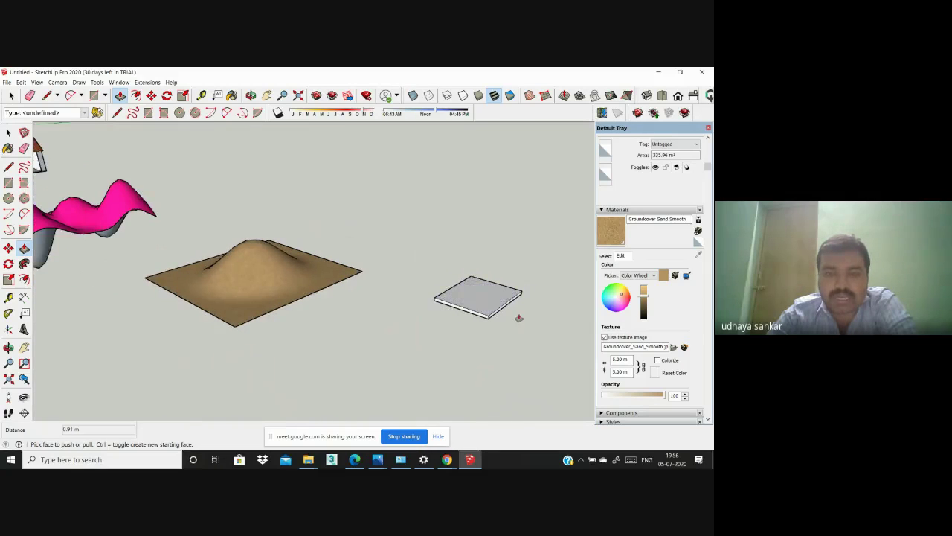
middle_drag(276, 248, 491, 325)
scroll(496, 297, up, 3)
scroll(469, 328, down, 1)
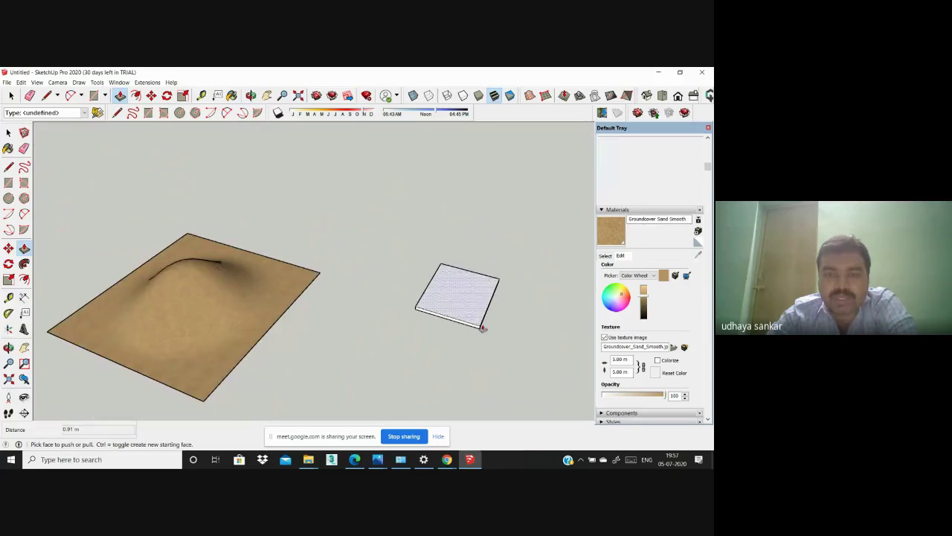
middle_drag(345, 268, 462, 304)
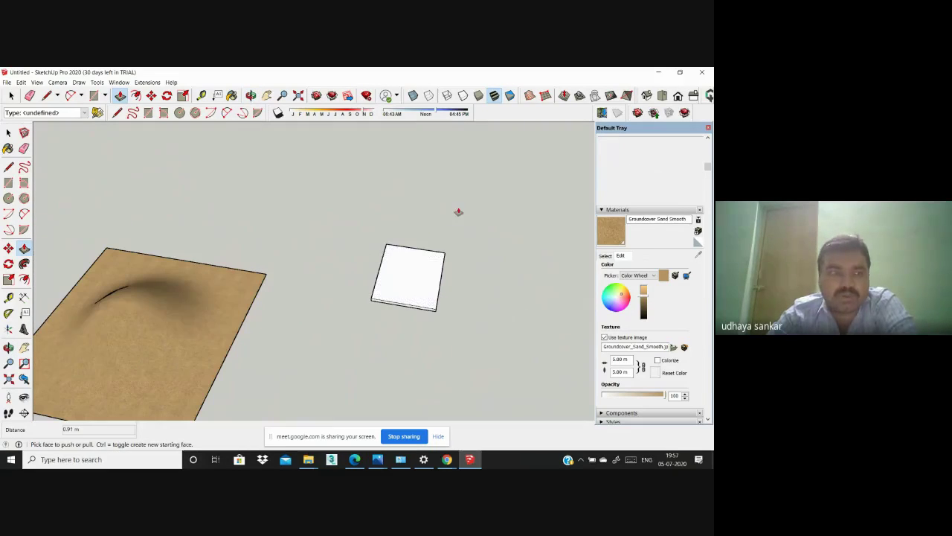
Step: Select the whole slab beside the hill and make it a group
click(10, 133)
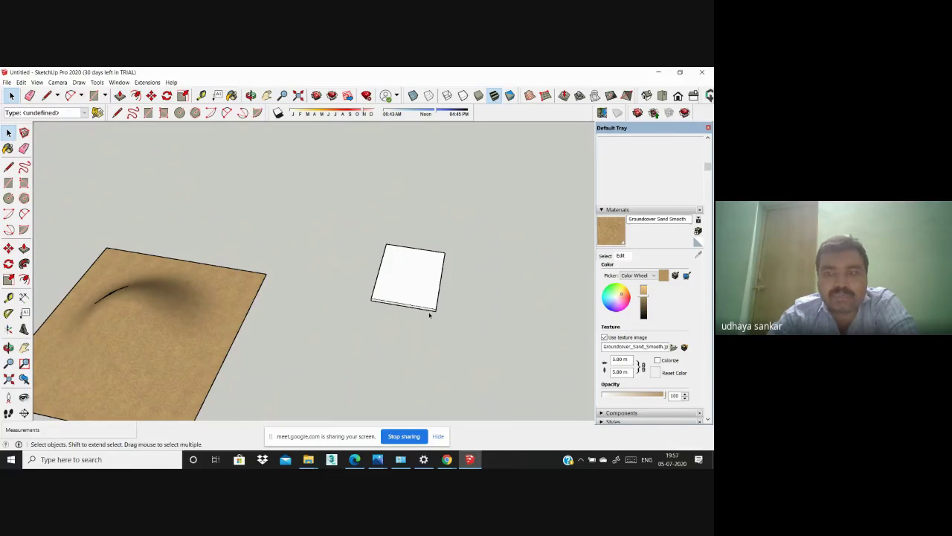
drag(454, 327, 422, 303)
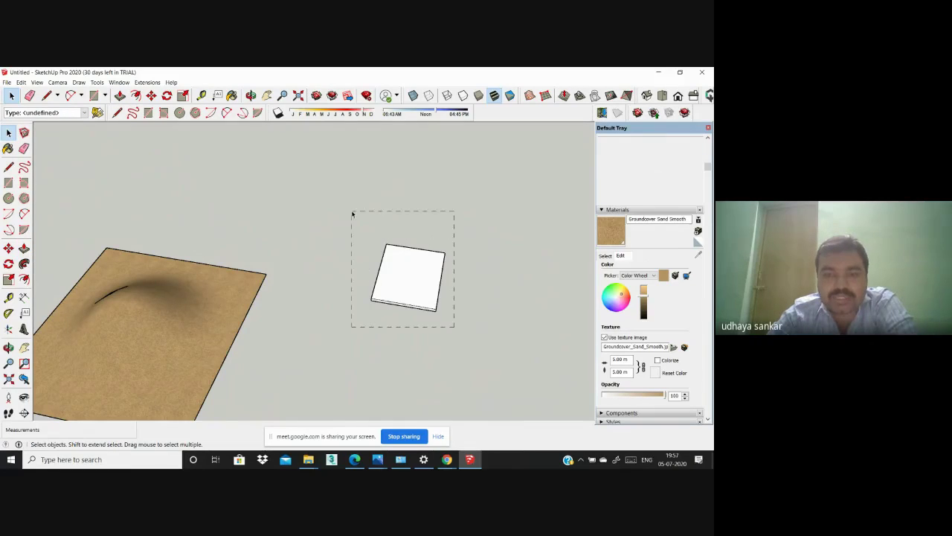
drag(353, 214, 352, 213)
right_click(409, 276)
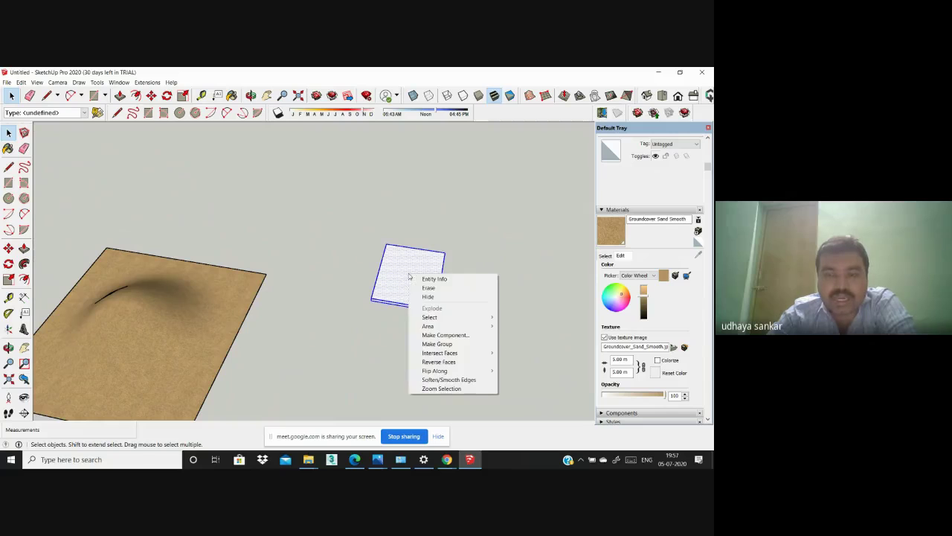
click(440, 345)
middle_drag(430, 340, 447, 327)
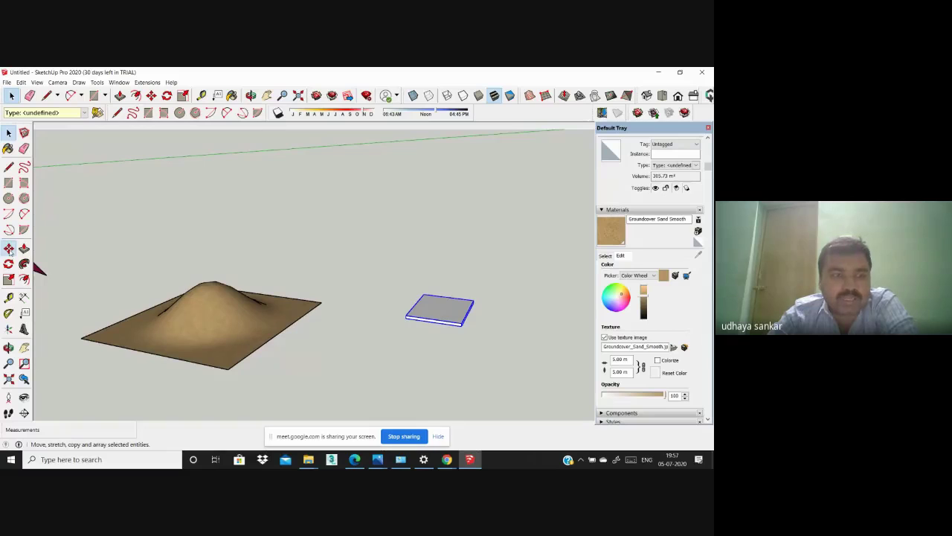
Step: Move the slab group by its corner onto the sand hill and raise it above the summit
click(10, 250)
middle_drag(405, 331, 451, 332)
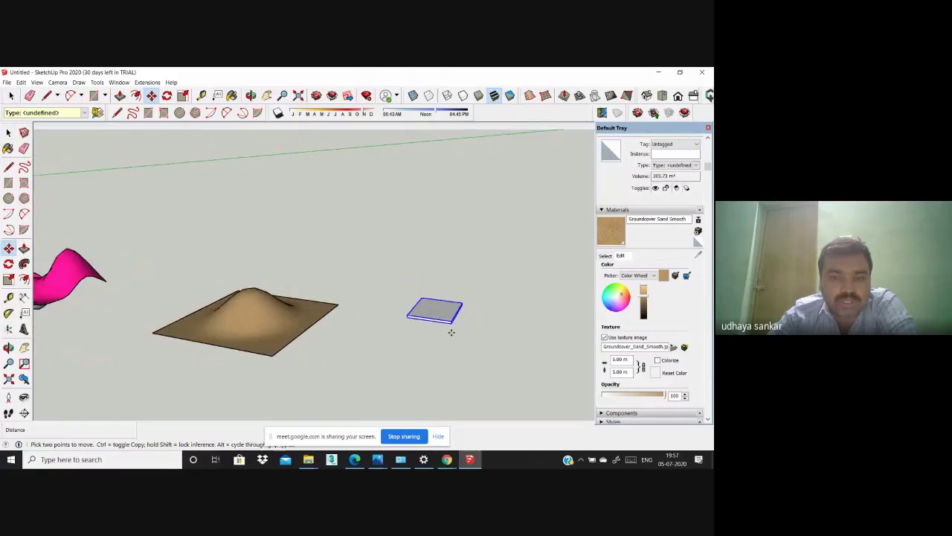
click(405, 318)
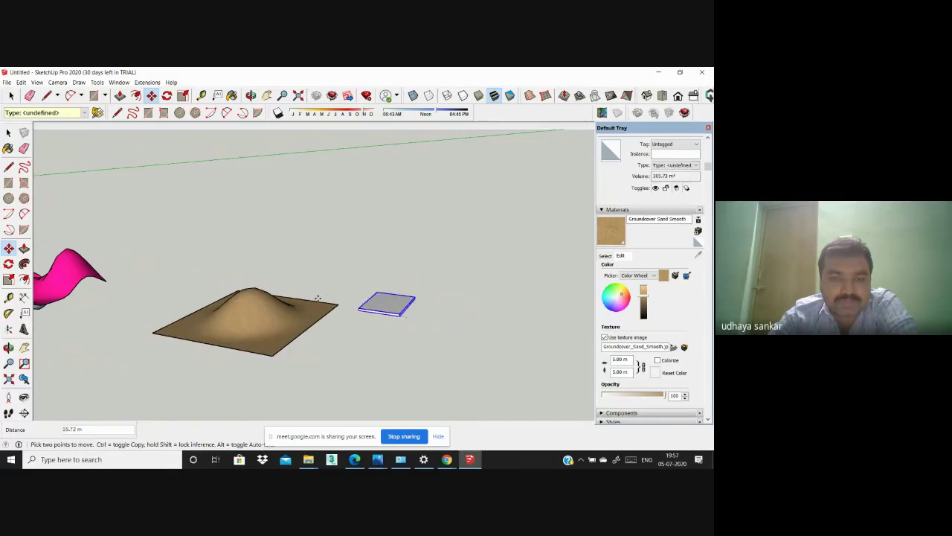
click(227, 308)
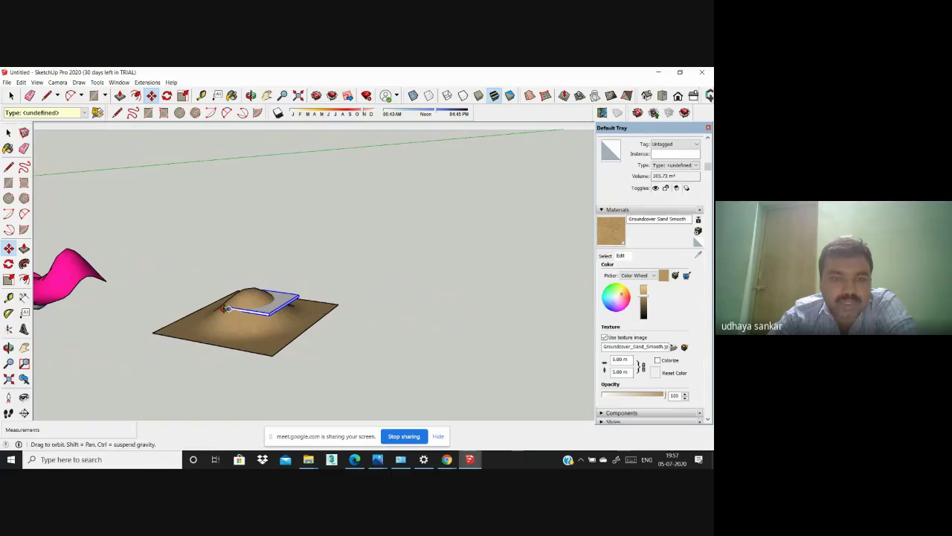
middle_drag(227, 309, 230, 270)
scroll(223, 290, up, 5)
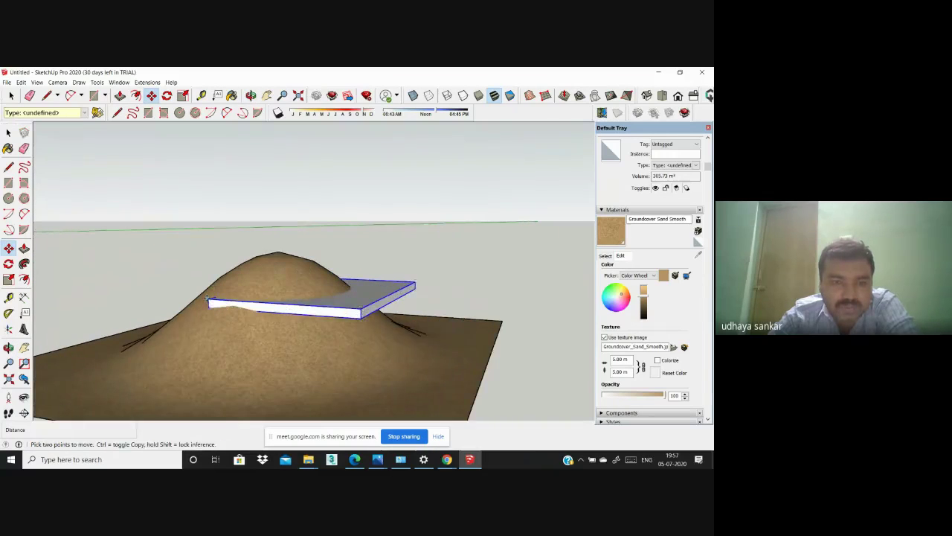
middle_drag(206, 253, 338, 313)
scroll(246, 238, up, 8)
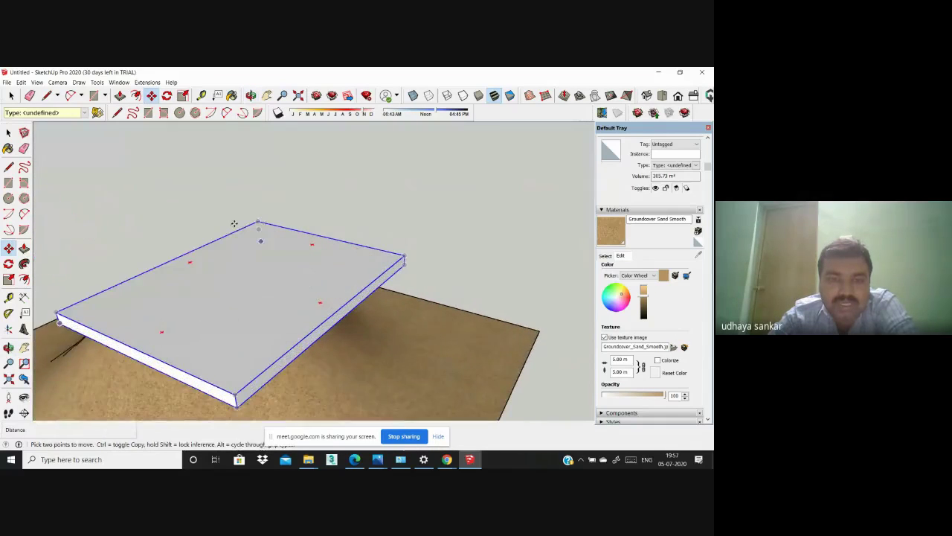
Step: Examine the slab's position above the sand hill from the side and from above
middle_drag(294, 275, 273, 191)
scroll(381, 241, down, 5)
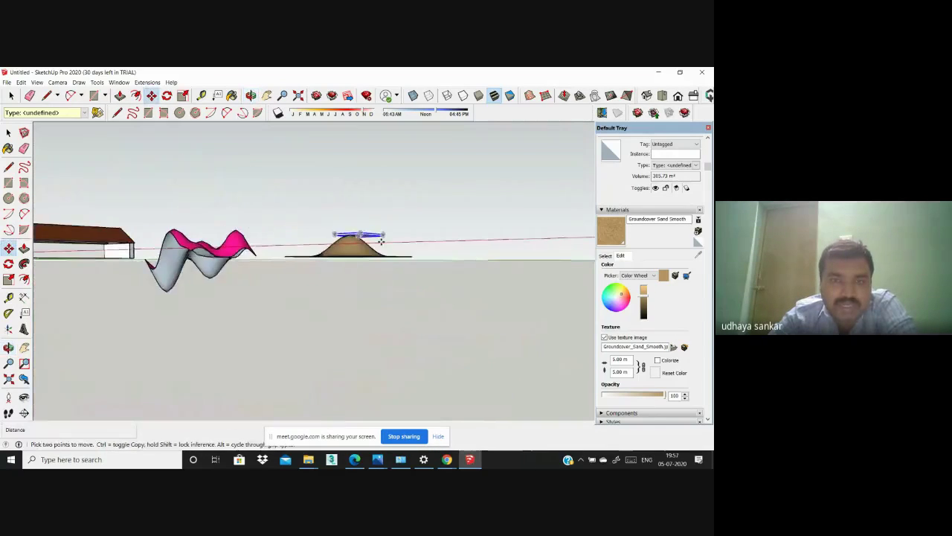
middle_drag(381, 240, 380, 298)
scroll(342, 276, up, 10)
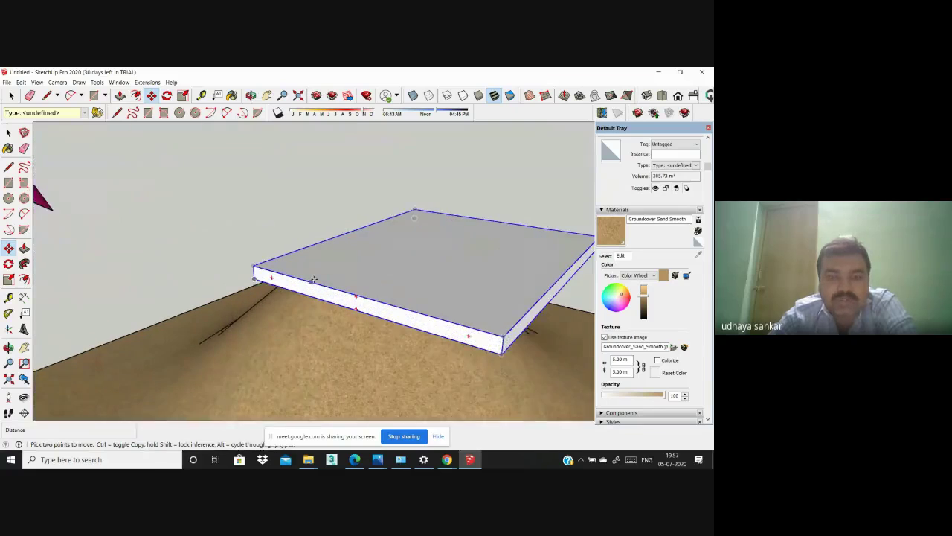
scroll(261, 246, down, 7)
middle_drag(323, 236, 262, 291)
scroll(256, 232, up, 4)
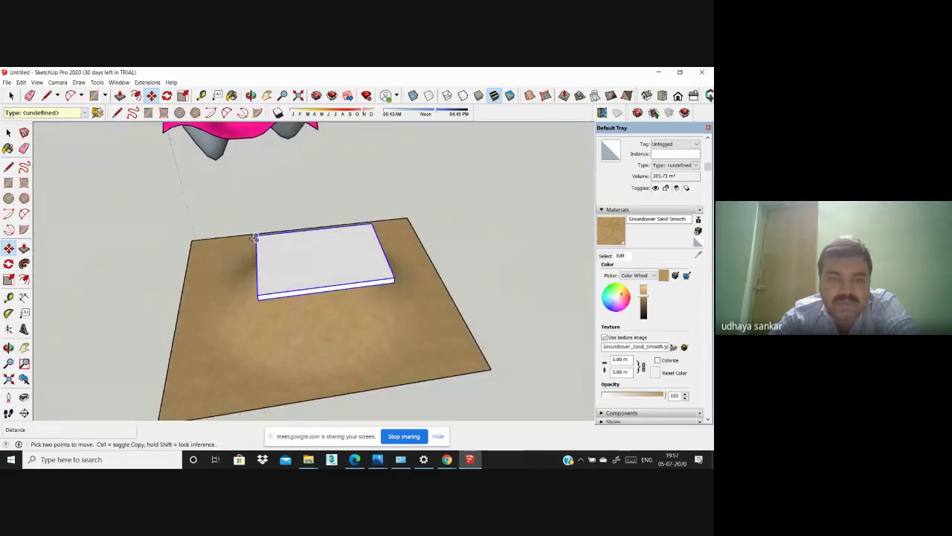
scroll(255, 238, up, 2)
Step: Explode the slab group above the hill so that its faces can be edited directly
click(24, 279)
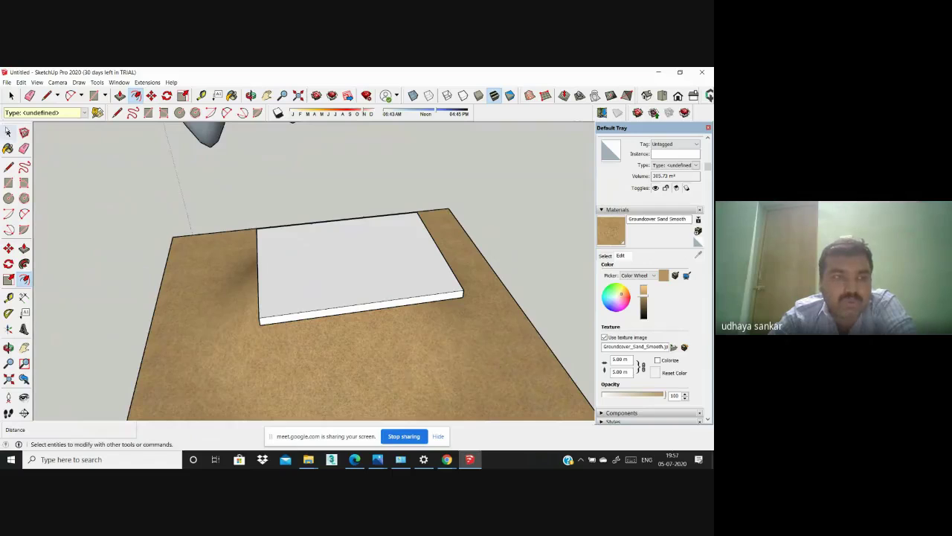
click(8, 131)
scroll(345, 308, down, 2)
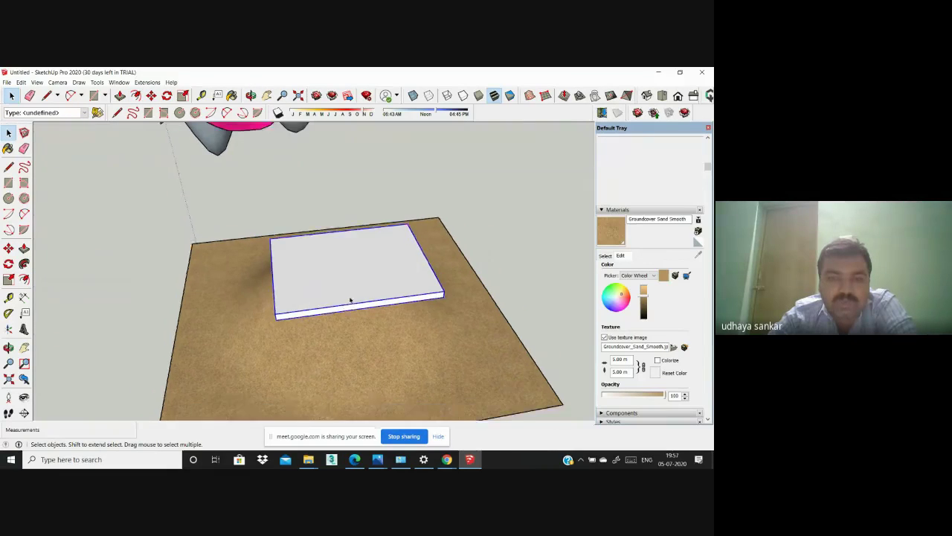
click(350, 300)
middle_drag(351, 300, 409, 285)
right_click(410, 282)
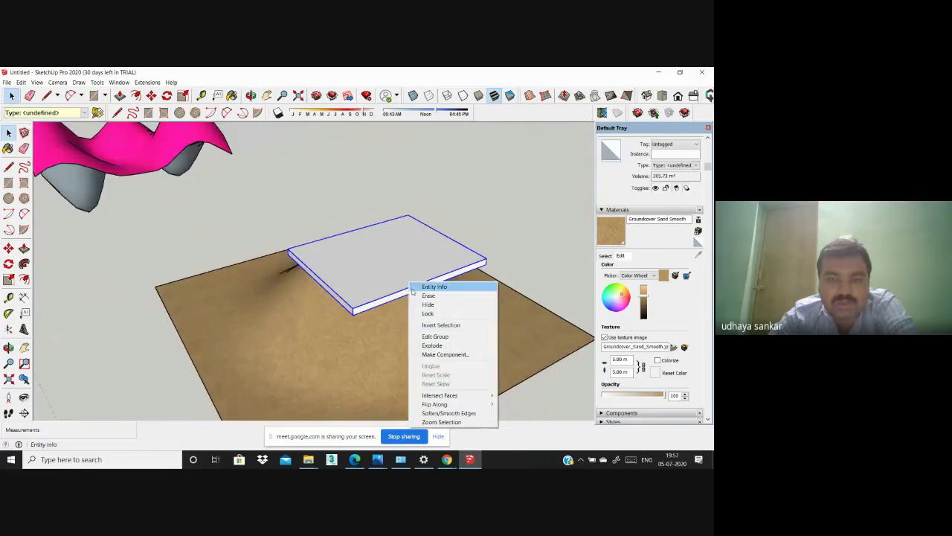
click(432, 346)
Step: Offset the outline of the slab's top face inward to form a narrow rim
scroll(343, 264, up, 2)
middle_drag(342, 264, 313, 286)
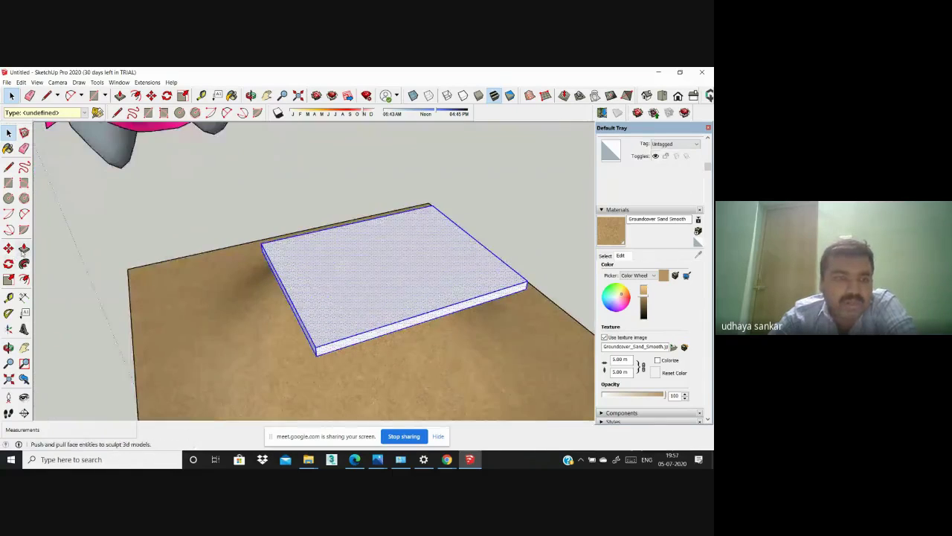
click(23, 279)
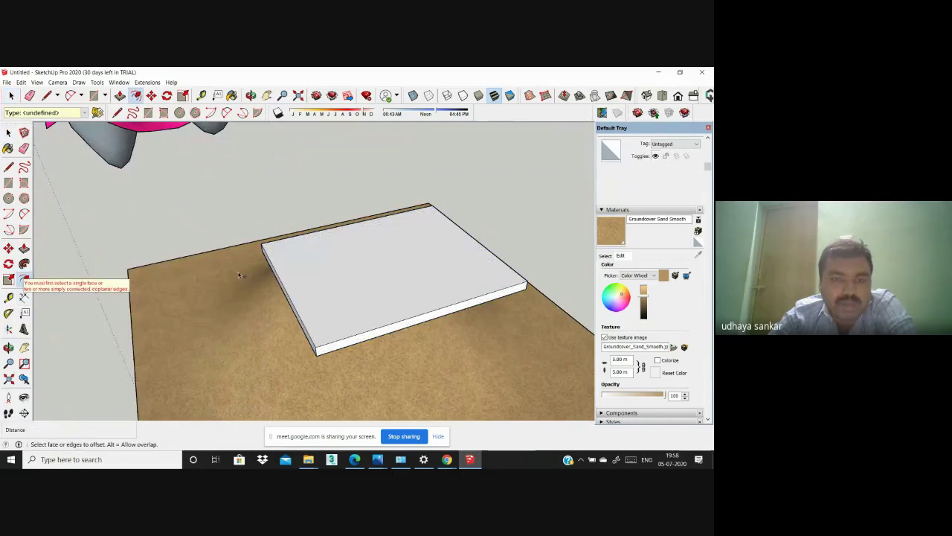
click(290, 290)
click(290, 292)
scroll(84, 258, down, 2)
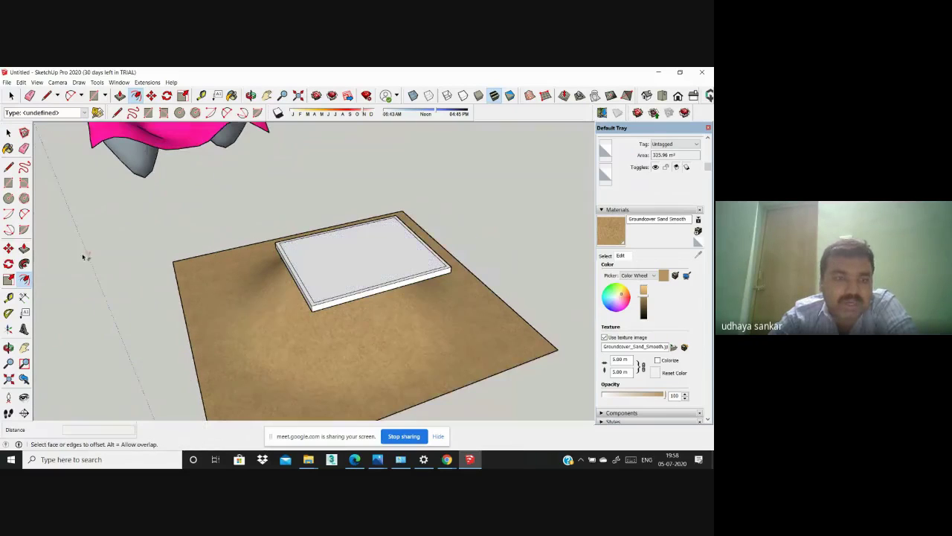
Step: Push/Pull the narrow rim on the slab upward about 3.26 m to form surrounding walls
key(p)
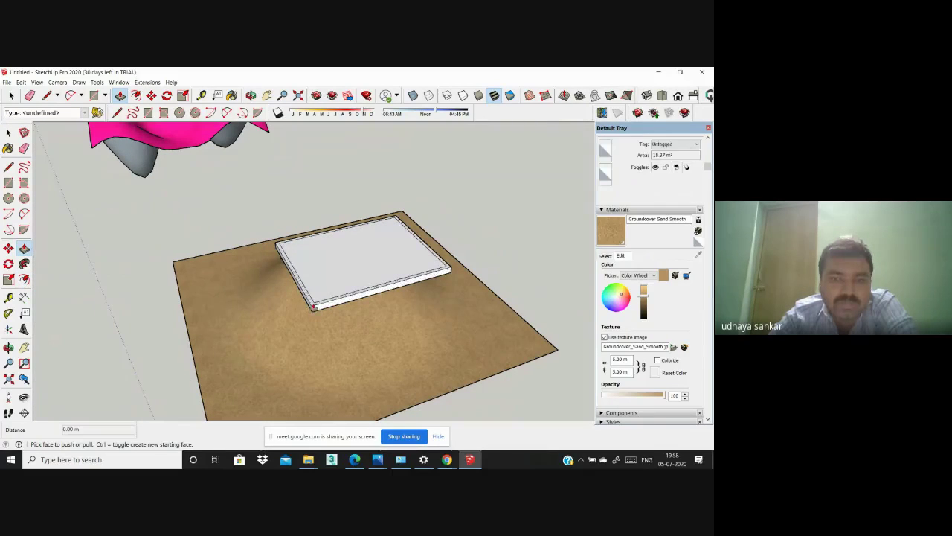
click(314, 305)
click(313, 282)
Step: Examine the walled slab and its position on the sand hill from different angles and distances
scroll(313, 277, down, 1)
middle_drag(313, 278, 347, 238)
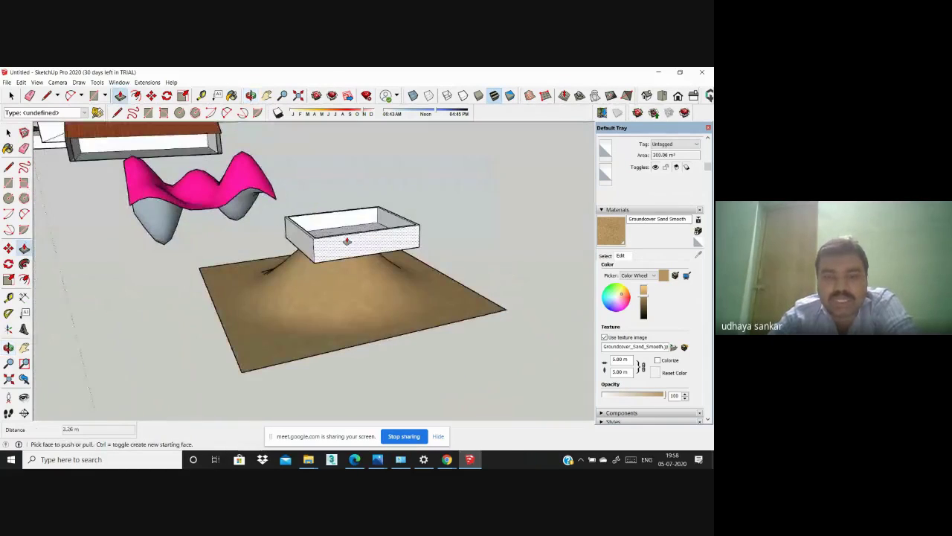
scroll(346, 238, up, 4)
scroll(348, 238, down, 4)
scroll(339, 244, down, 3)
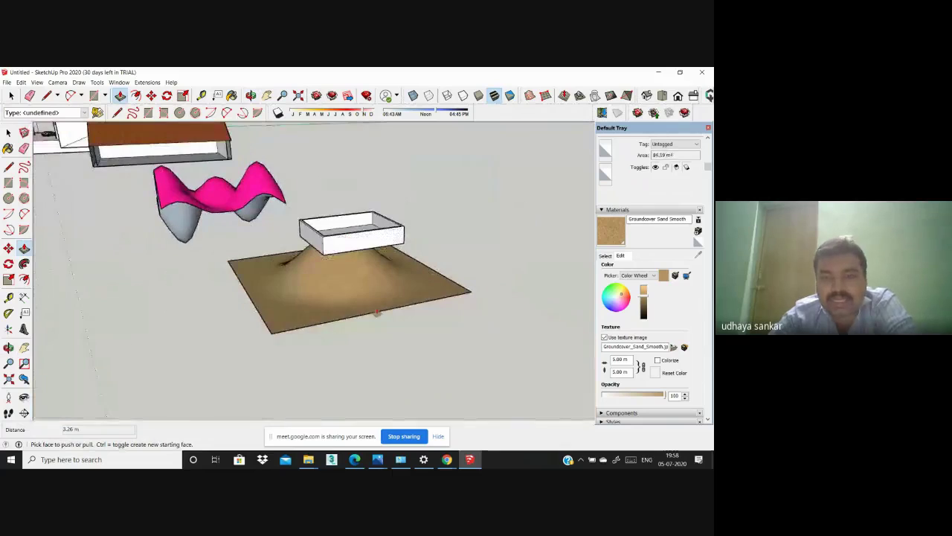
scroll(333, 249, up, 5)
scroll(313, 249, down, 4)
middle_drag(293, 251, 335, 250)
scroll(251, 217, down, 2)
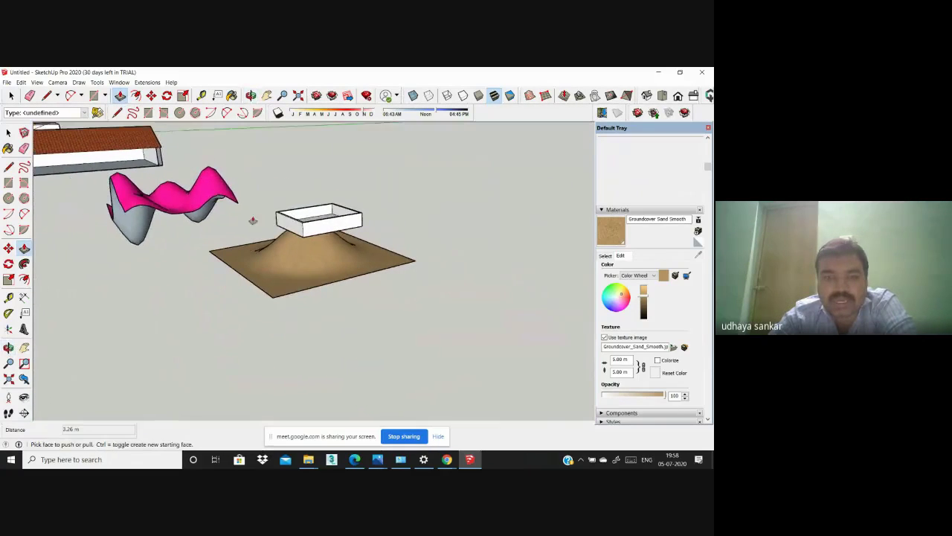
scroll(250, 225, up, 5)
scroll(172, 250, down, 5)
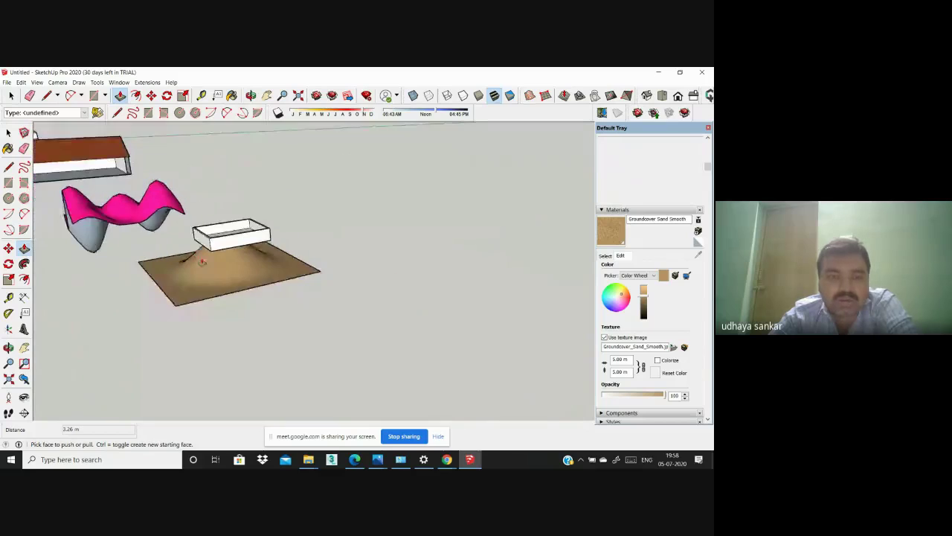
scroll(206, 262, up, 3)
scroll(188, 244, down, 3)
middle_drag(188, 245, 228, 261)
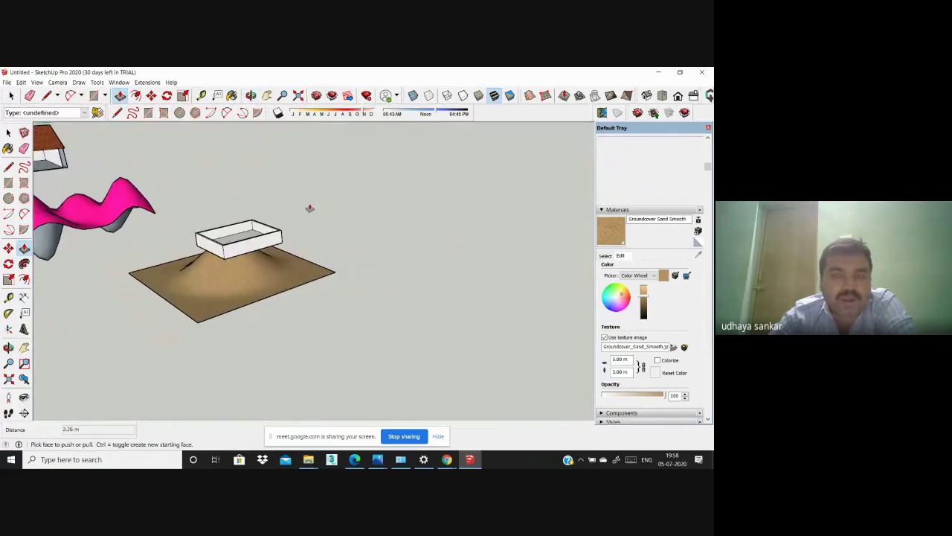
Step: In top view, draw a 180° arc with a radius of about 24.75 m on the ground beside the sand terrain
click(662, 95)
scroll(489, 236, down, 1)
scroll(489, 234, up, 2)
scroll(447, 227, up, 2)
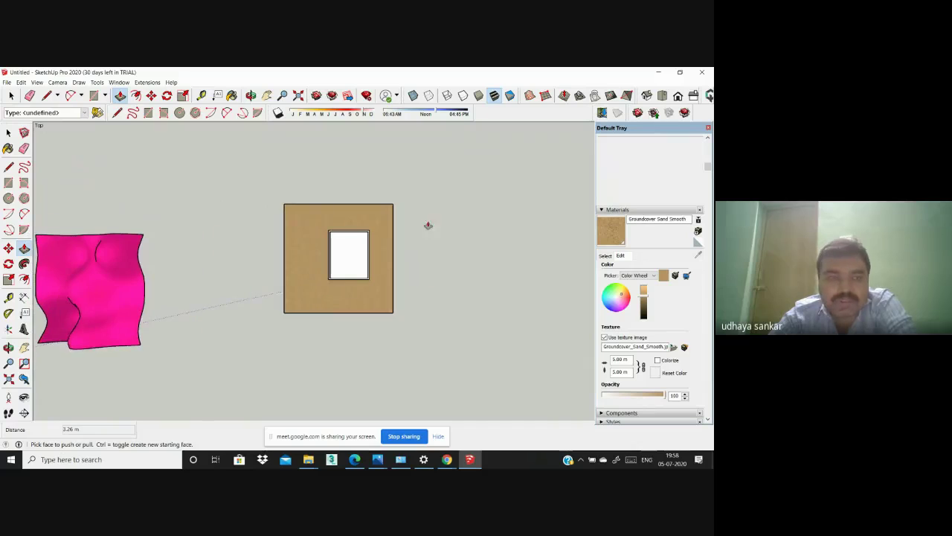
click(8, 214)
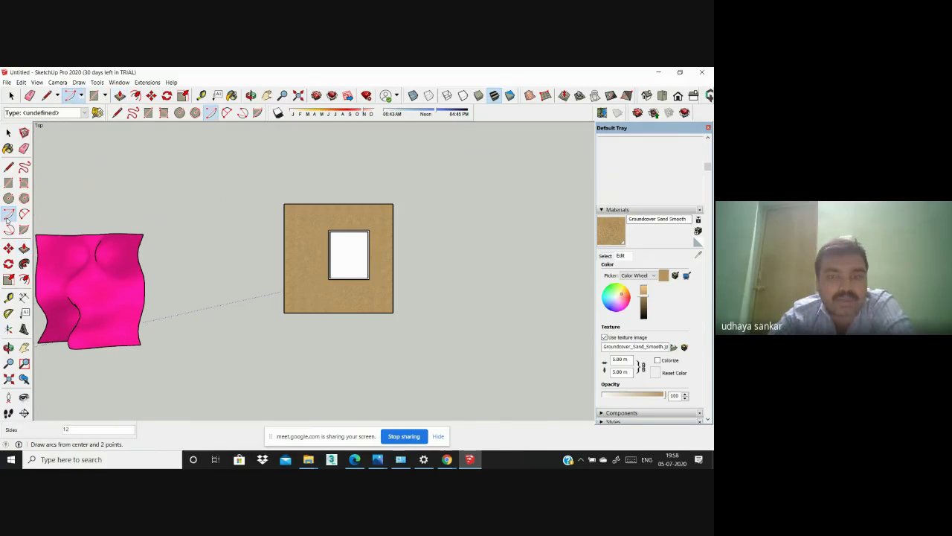
click(457, 228)
click(458, 282)
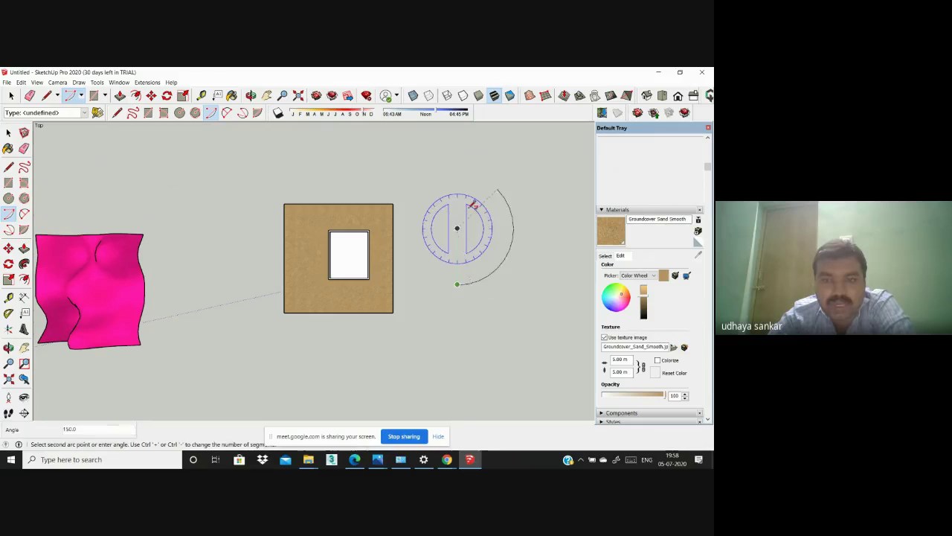
click(458, 201)
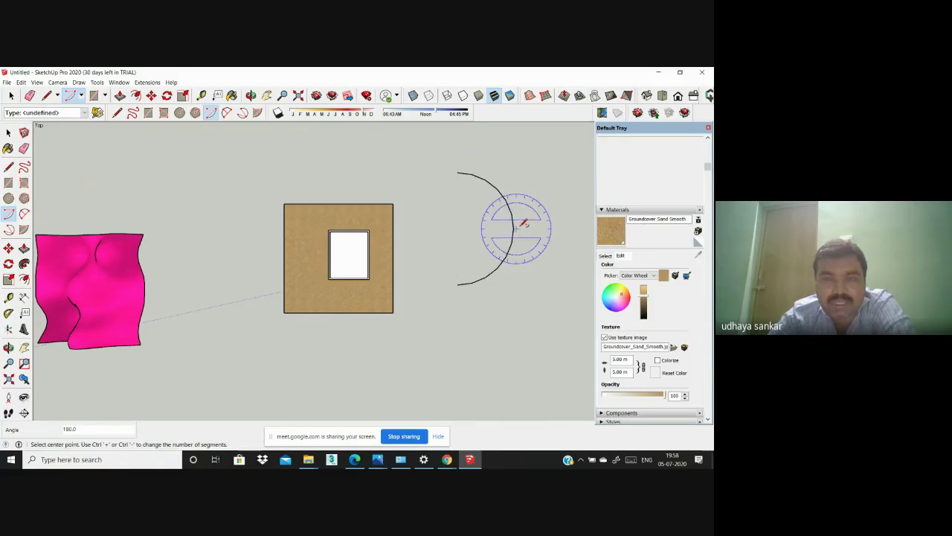
Step: Offset the semicircular arc inward by about 2.6 m
scroll(514, 223, up, 3)
scroll(458, 267, down, 2)
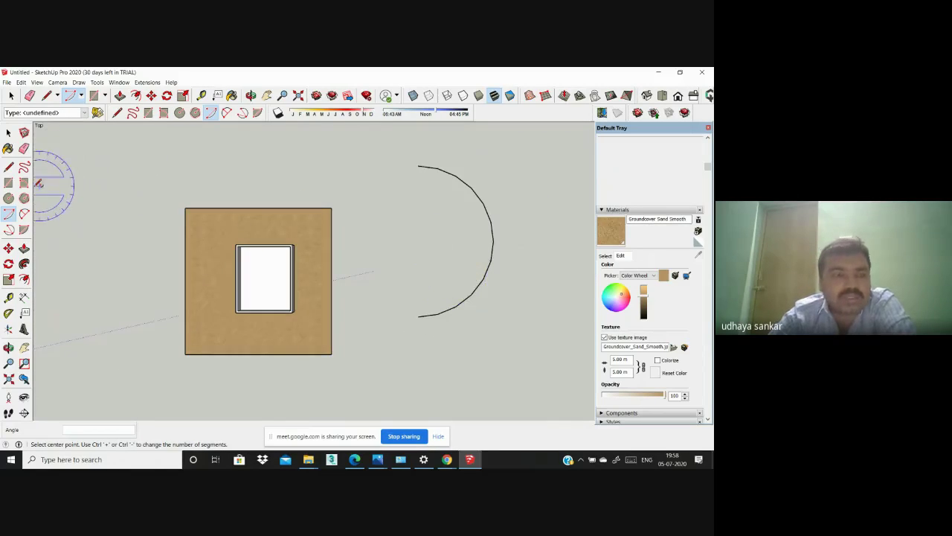
click(24, 279)
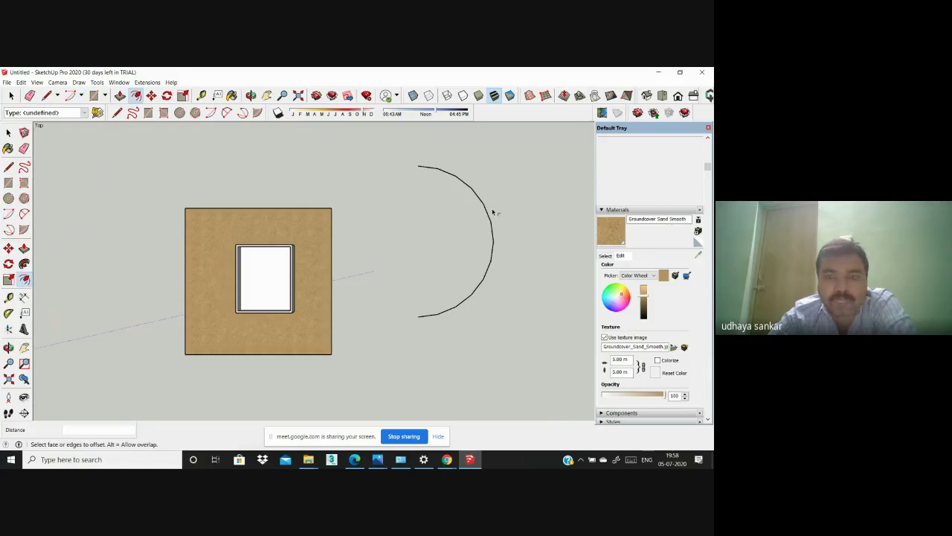
click(487, 214)
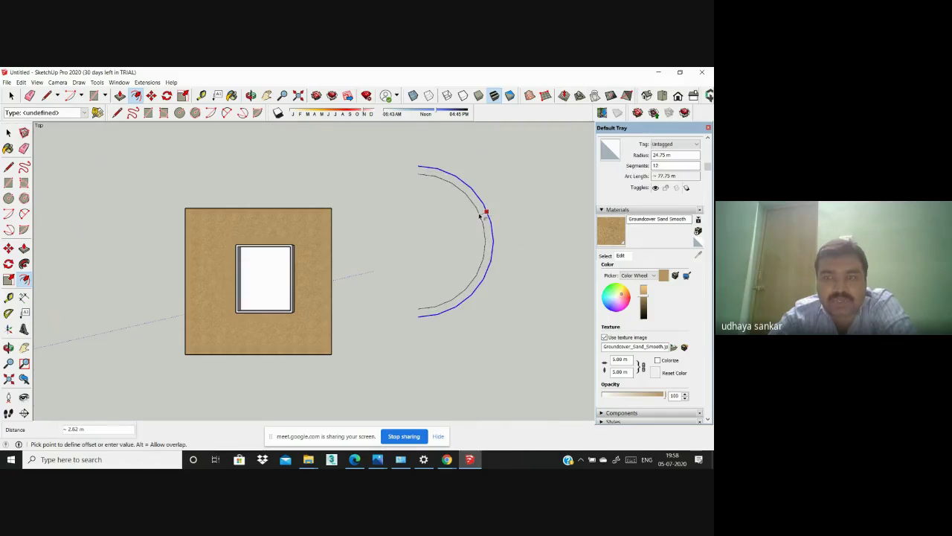
click(480, 215)
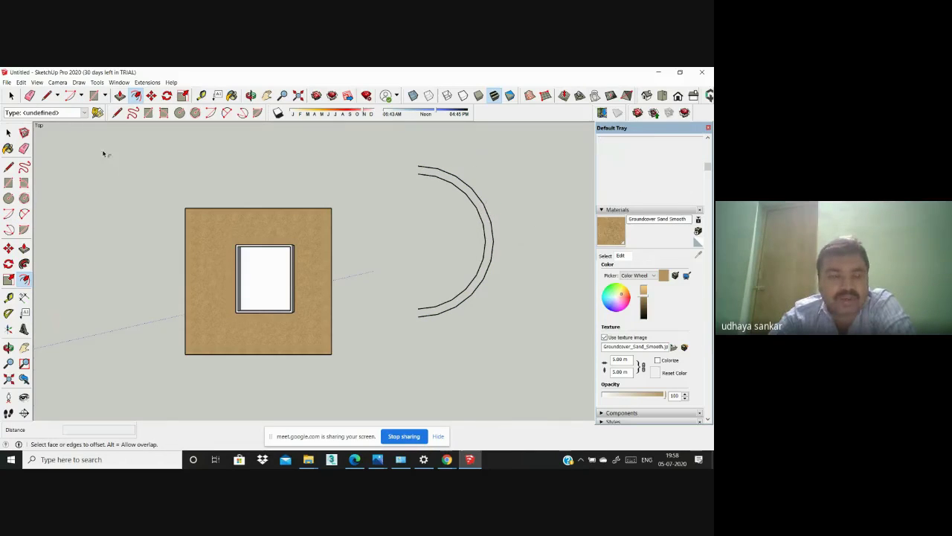
Step: Close both ends of the two parallel arcs with straight lines to form a curved strip face
click(9, 167)
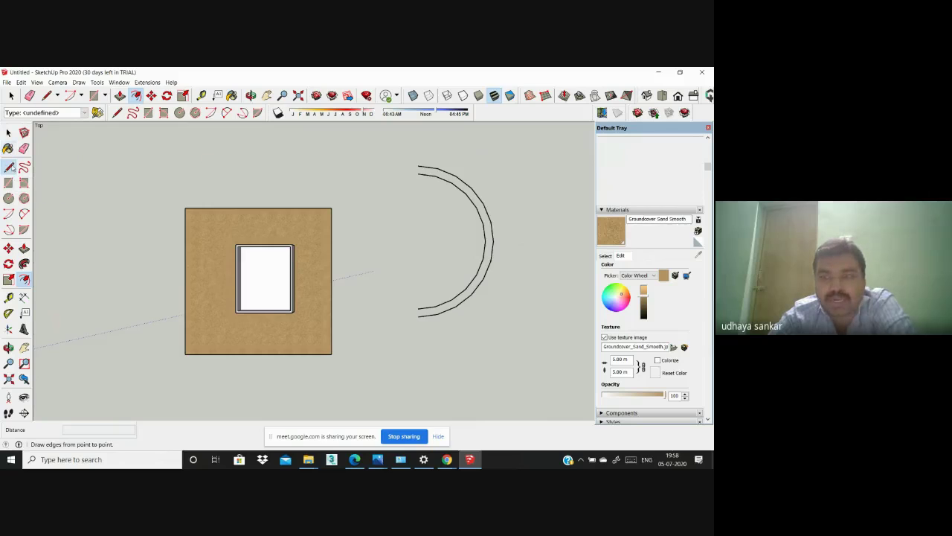
click(419, 166)
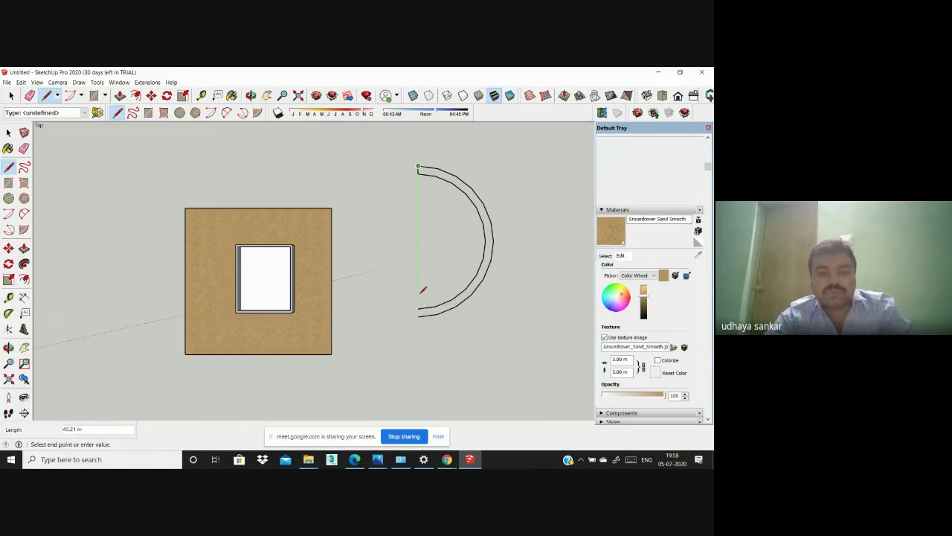
scroll(402, 297, down, 3)
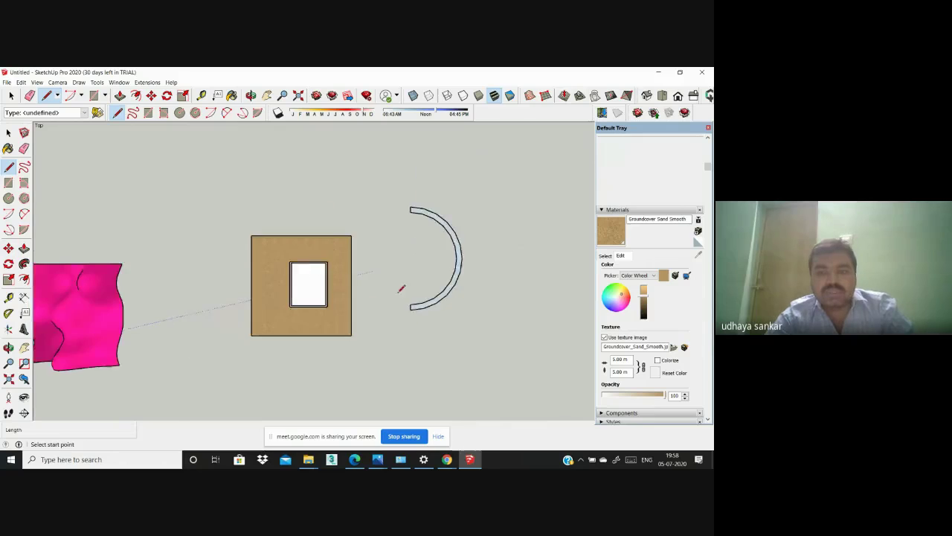
Step: Push/Pull the curved strip upward about 0.61 m
middle_drag(399, 287, 239, 326)
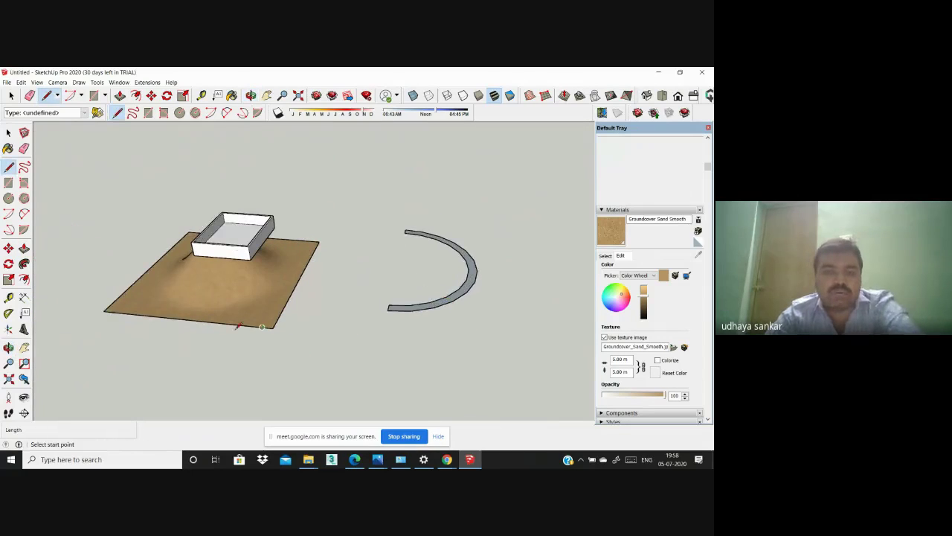
click(24, 247)
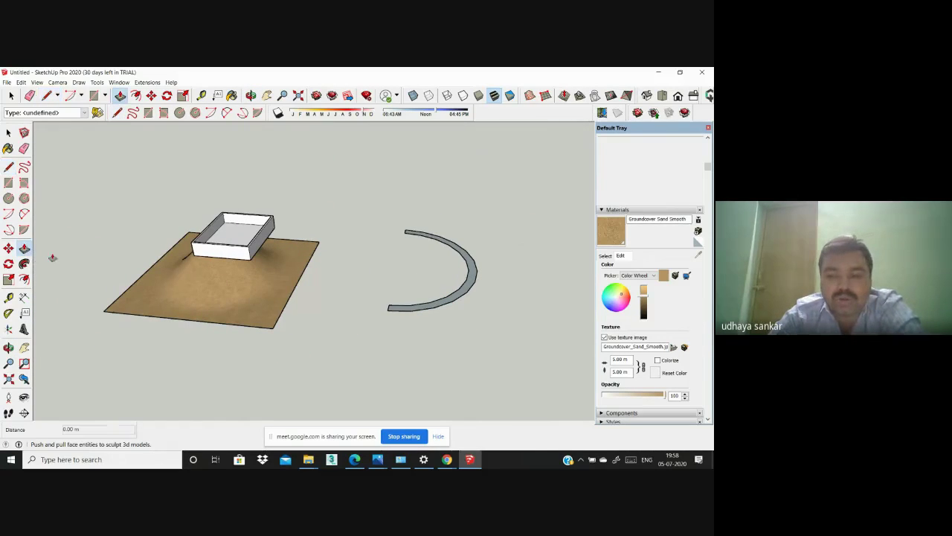
scroll(443, 292, up, 2)
drag(453, 300, 453, 297)
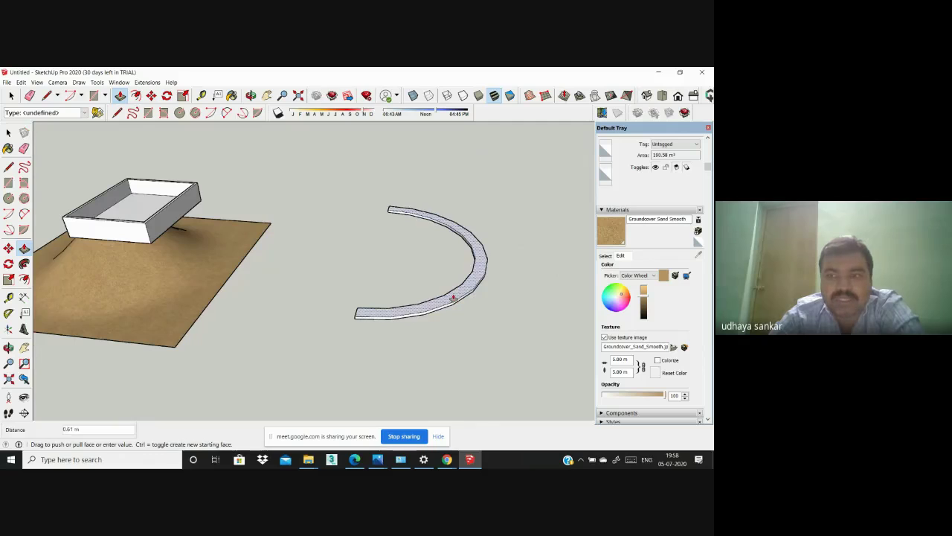
middle_drag(453, 296, 470, 319)
Step: Select the whole curved strip beside the terrain and make it a group
key(e)
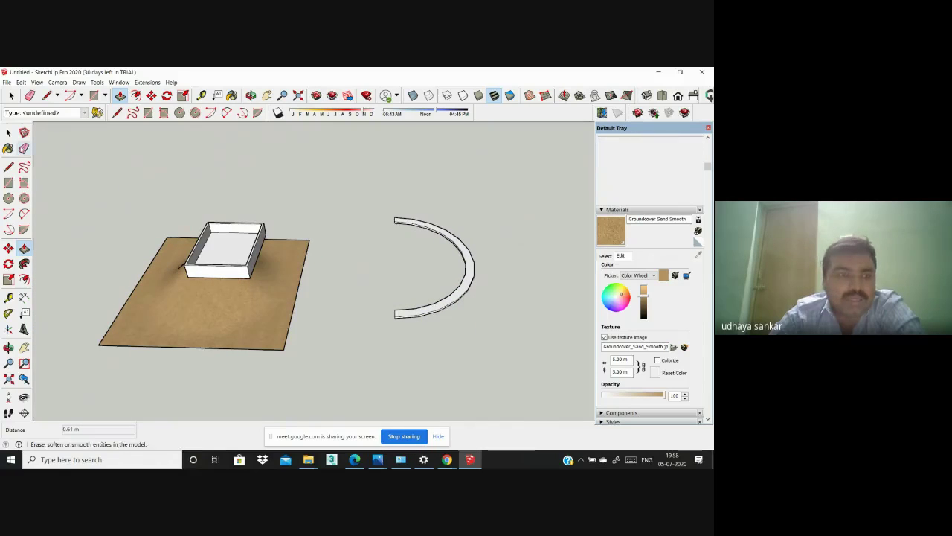
click(8, 133)
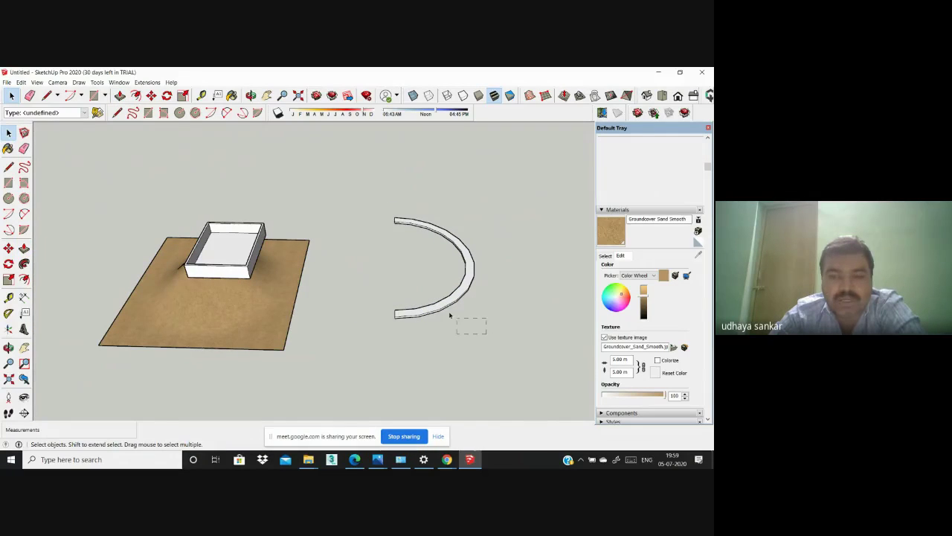
drag(369, 199, 365, 198)
middle_drag(591, 276, 471, 283)
right_click(472, 282)
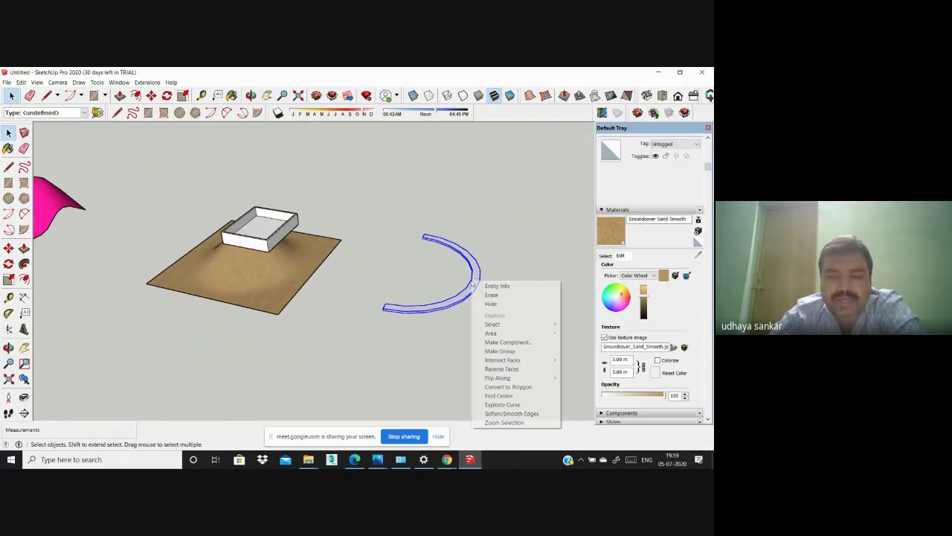
click(509, 353)
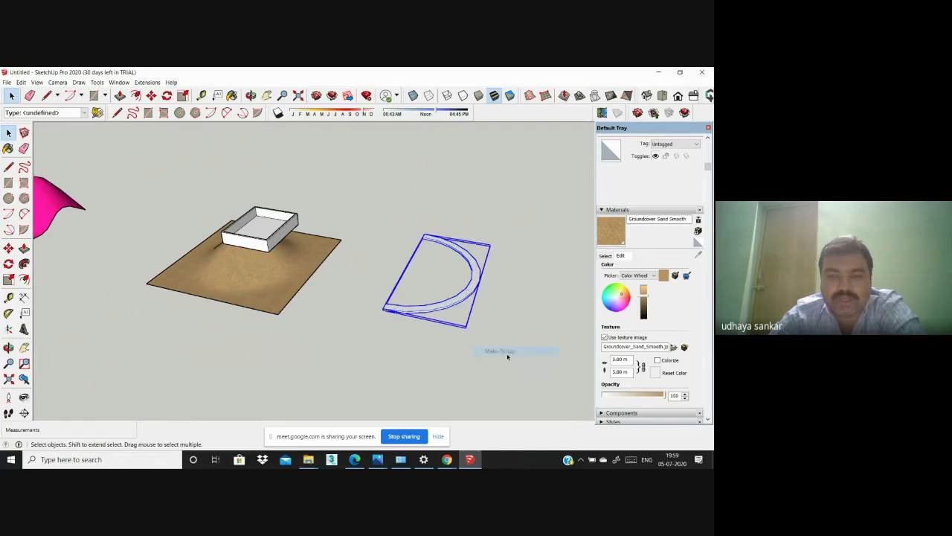
Step: Move the curved strip group about 56.75 m onto the sand terrain, snapping its corner to the terrain's edge so it wraps the hill
middle_drag(506, 355, 419, 294)
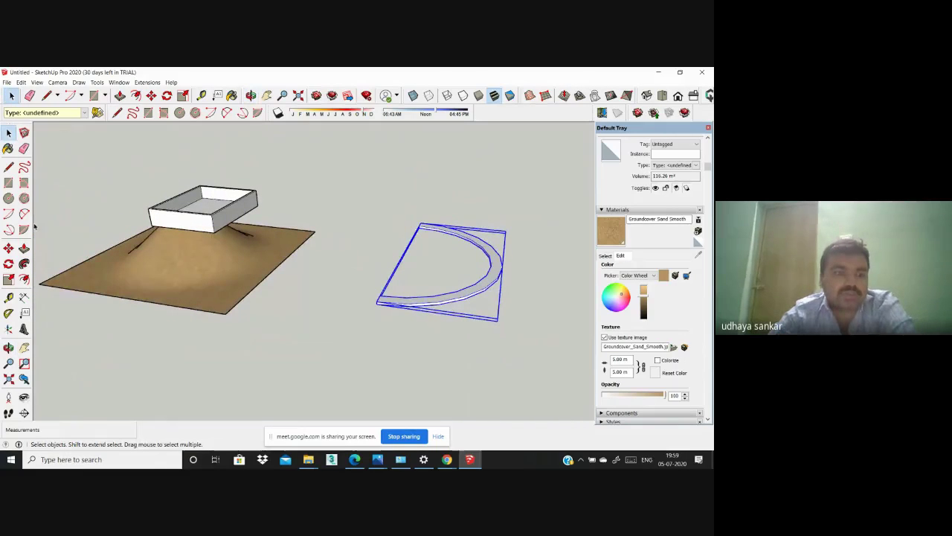
click(9, 249)
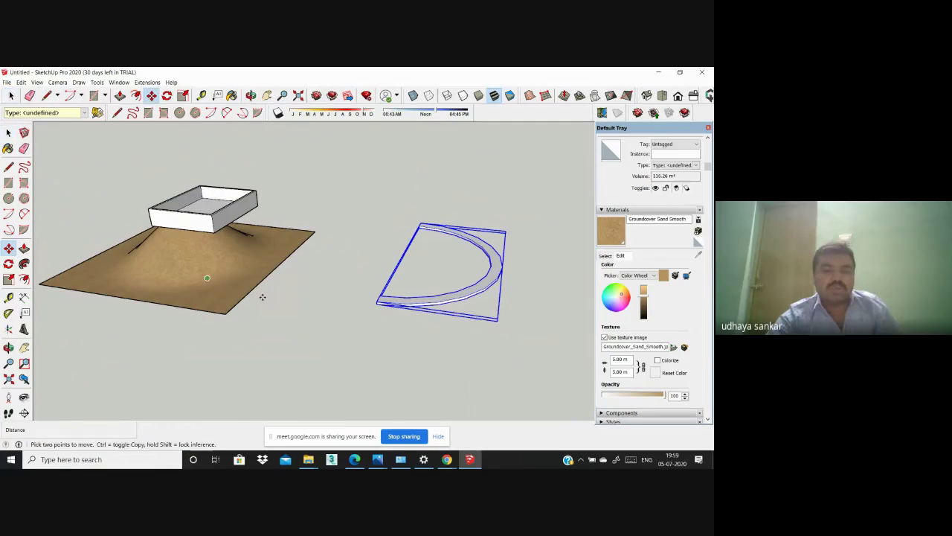
click(379, 306)
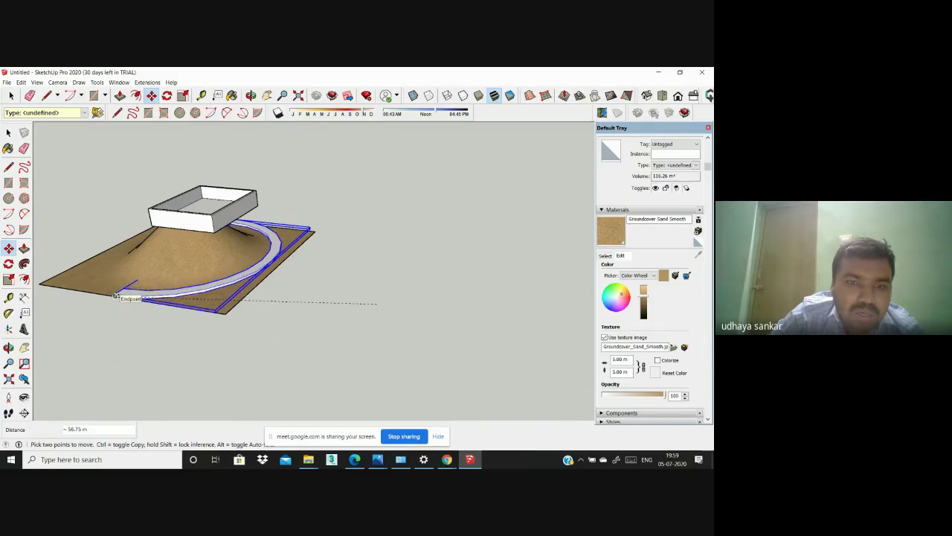
click(116, 296)
middle_drag(174, 334, 297, 286)
scroll(211, 227, up, 2)
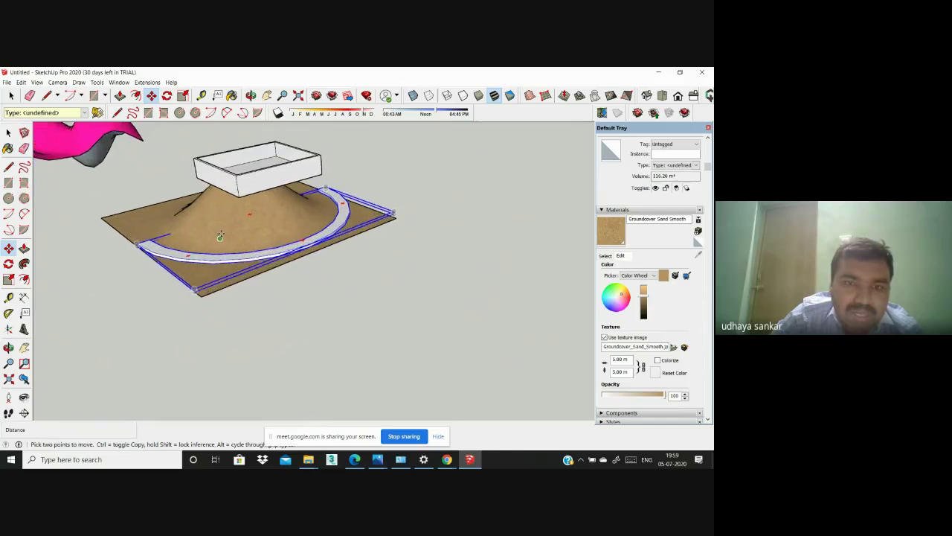
scroll(258, 242, up, 3)
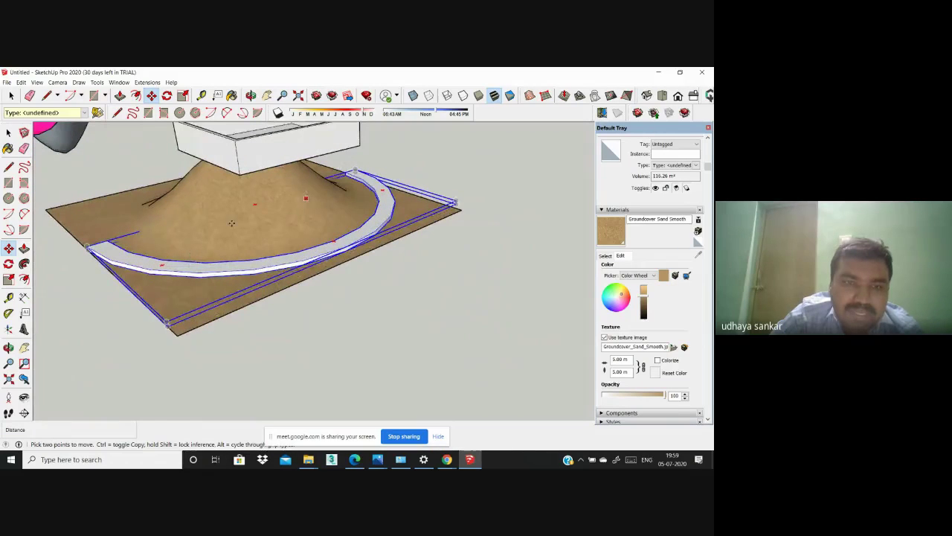
scroll(231, 236, down, 3)
mouse_move(208, 228)
middle_down()
mouse_move(406, 284)
mouse_move(291, 273)
mouse_move(264, 245)
middle_up()
scroll(379, 268, down, 3)
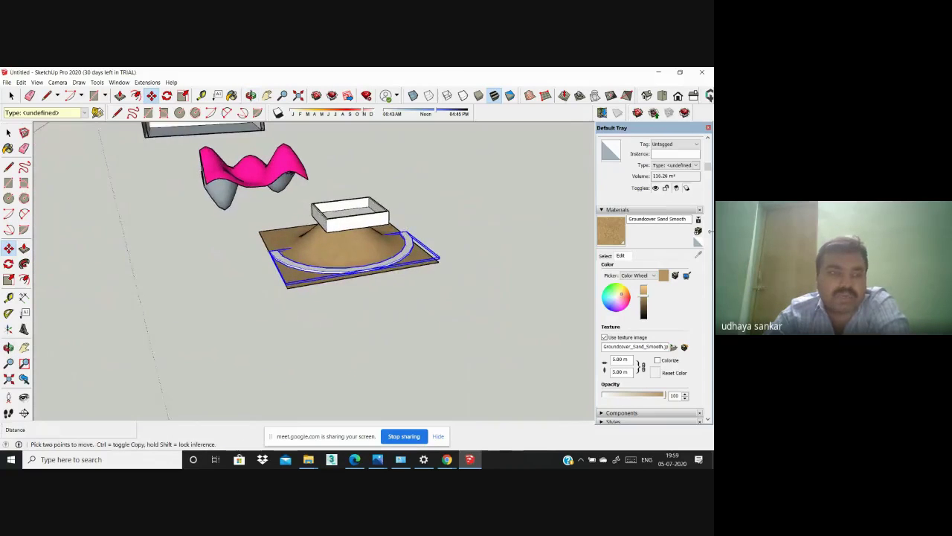
Step: Draw several freehand curves and a small closed outline on the slopes of the sand hill with the Freehand tool
click(24, 166)
scroll(309, 311, up, 4)
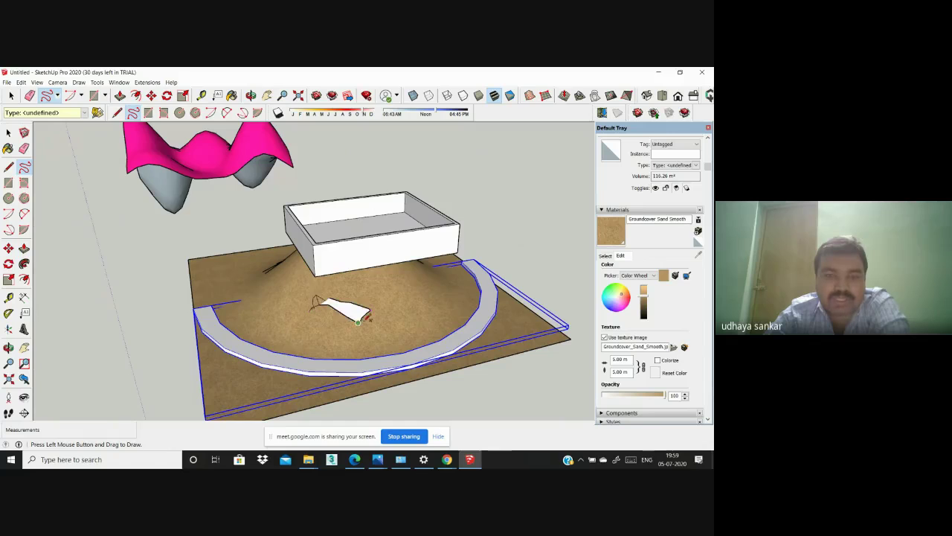
mouse_move(316, 301)
middle_down()
mouse_move(206, 245)
mouse_move(374, 250)
middle_up()
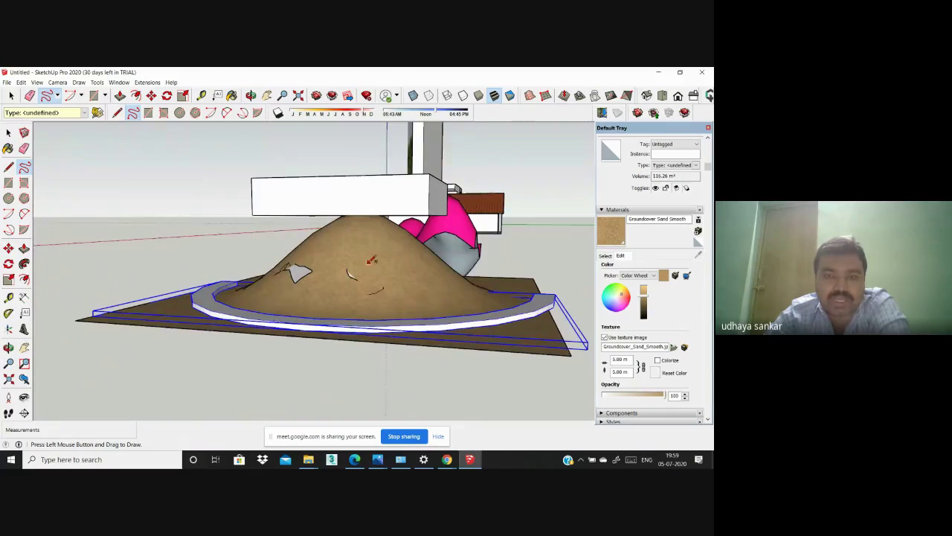
scroll(371, 260, up, 5)
scroll(338, 219, down, 7)
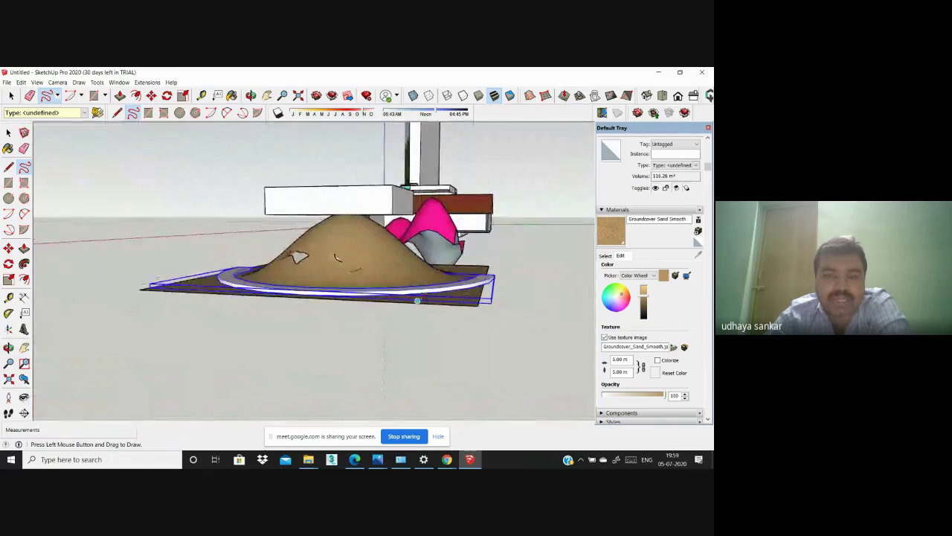
mouse_move(417, 300)
middle_down()
mouse_move(215, 342)
mouse_move(334, 310)
mouse_move(331, 288)
middle_up()
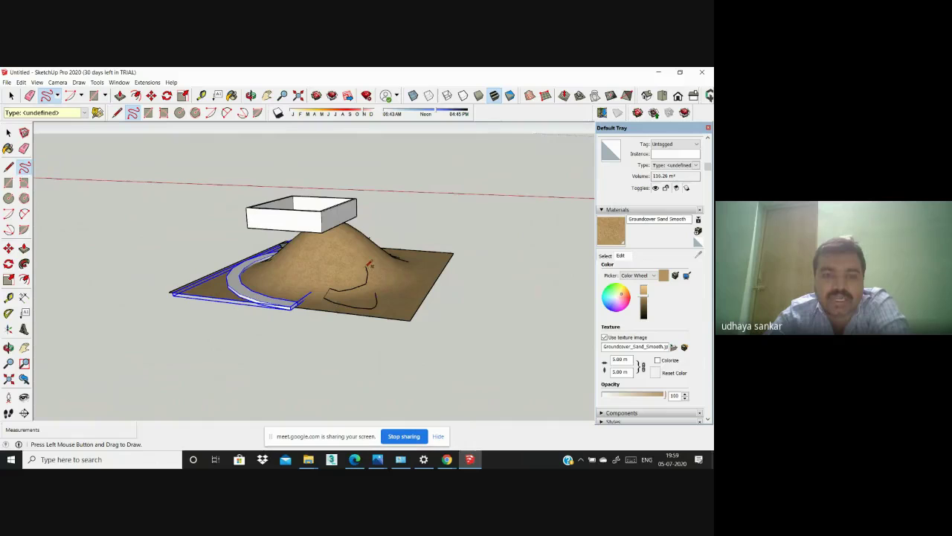
Step: Examine the sand hill from all sides, including the freehand curves, the curved strip and the walled slab above it
scroll(370, 264, down, 3)
middle_drag(370, 264, 562, 357)
scroll(408, 272, down, 4)
scroll(355, 308, up, 6)
scroll(372, 285, down, 2)
middle_drag(245, 212, 317, 211)
scroll(317, 210, up, 3)
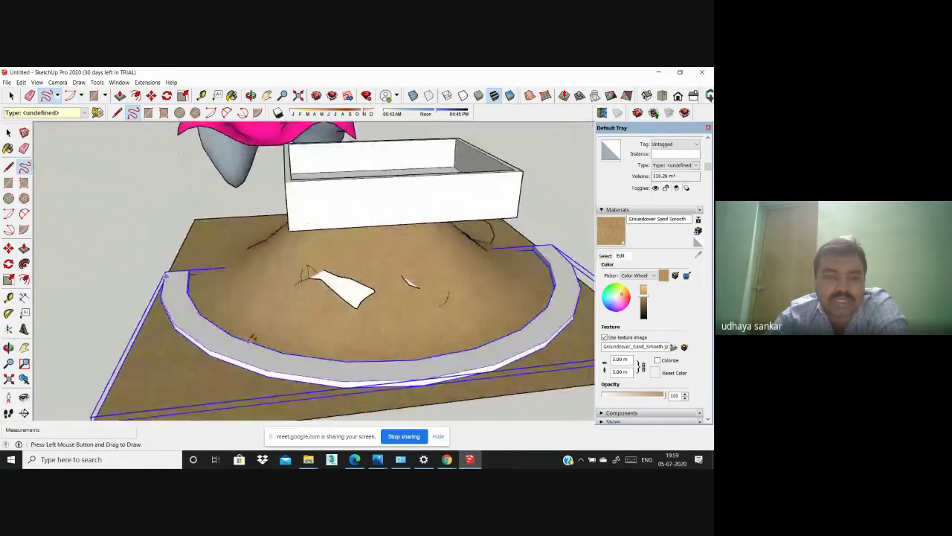
scroll(170, 332, down, 2)
middle_drag(202, 325, 296, 331)
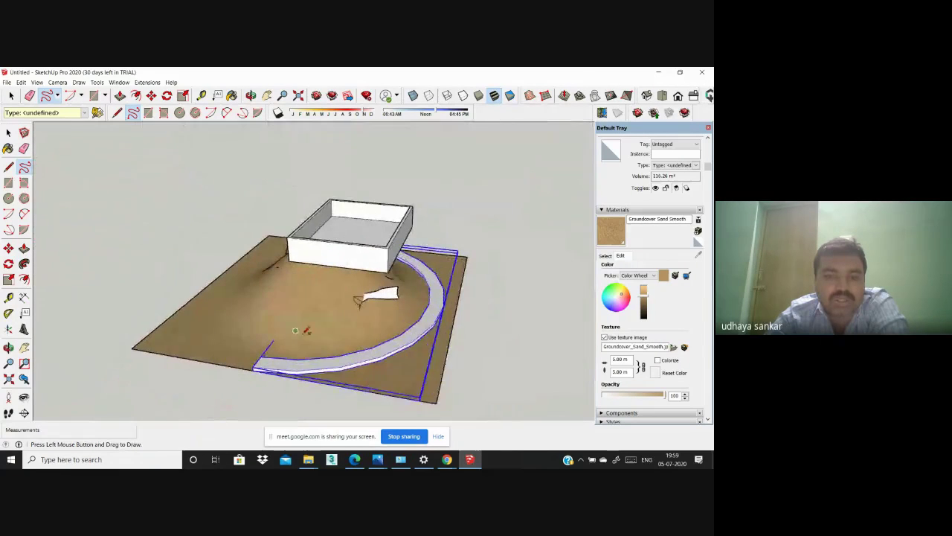
scroll(296, 331, up, 2)
scroll(239, 295, down, 2)
middle_drag(240, 294, 370, 335)
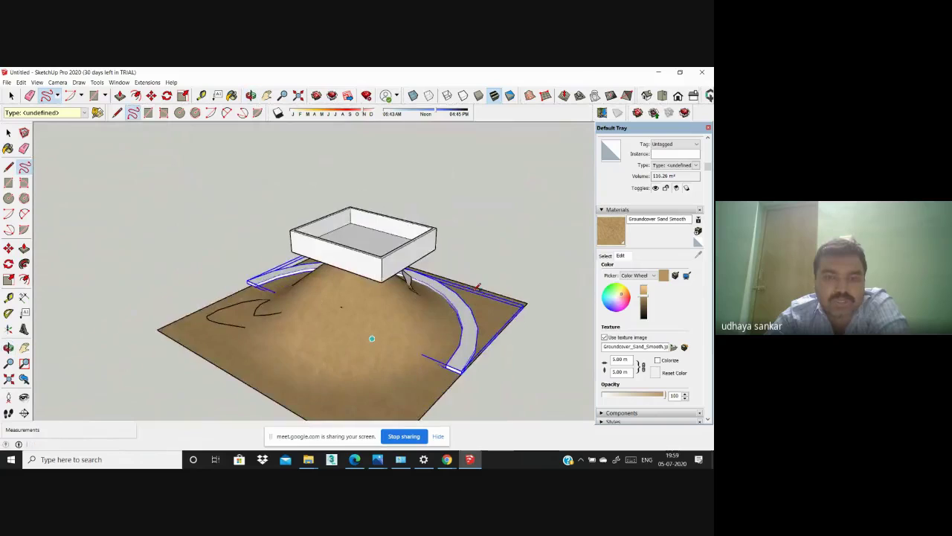
scroll(338, 258, down, 3)
scroll(428, 286, up, 2)
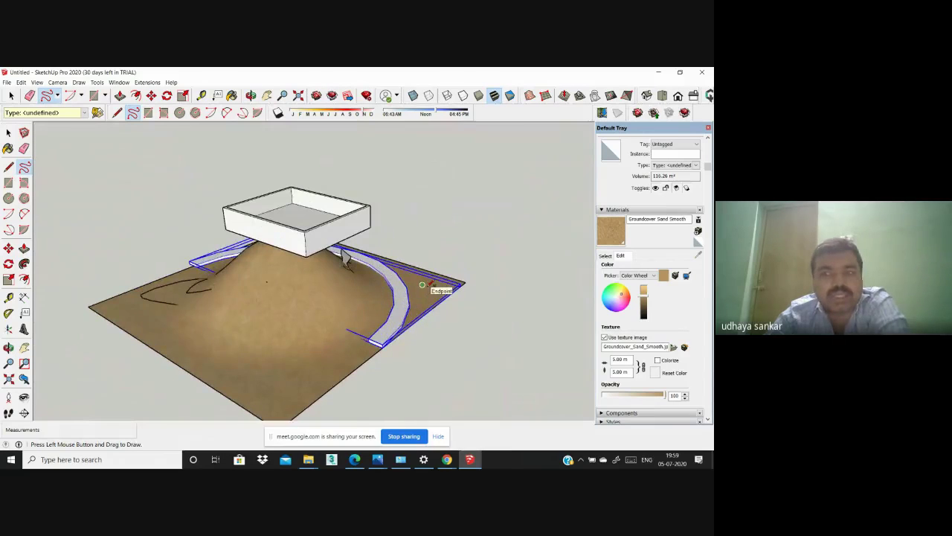
mouse_move(431, 284)
middle_down()
mouse_move(159, 259)
mouse_move(238, 238)
mouse_move(439, 273)
middle_up()
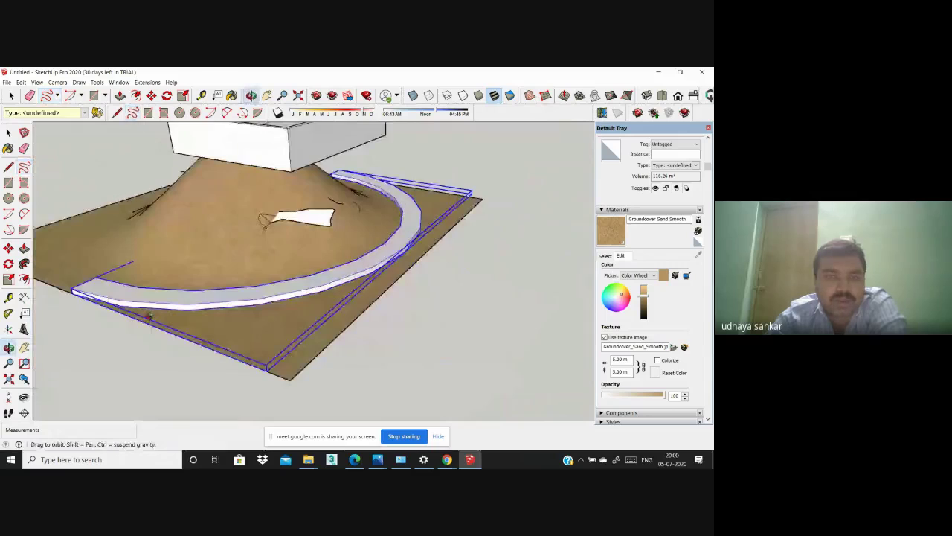
Step: Look over the pink wavy terrain and the sand hill together, comparing them from above and at ground level
scroll(446, 276, down, 5)
middle_drag(330, 268, 504, 365)
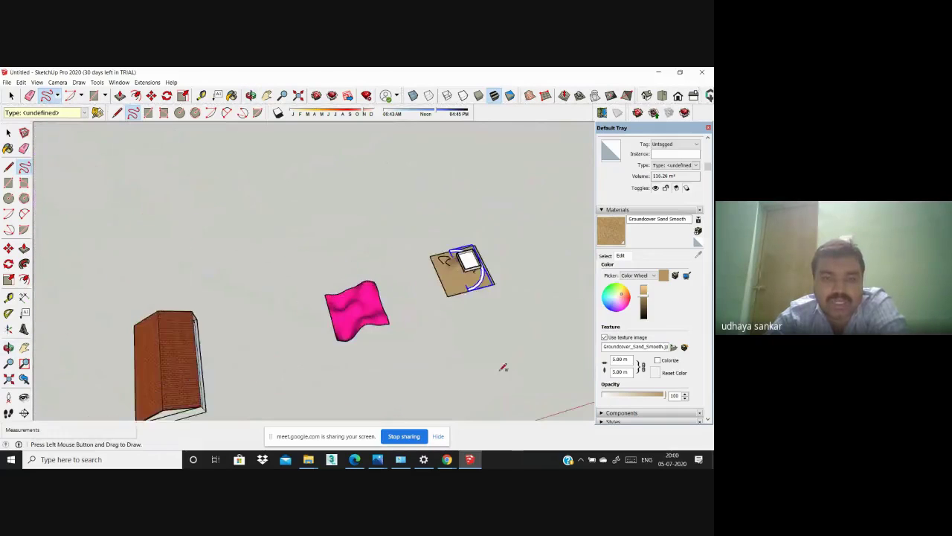
scroll(317, 302, up, 8)
scroll(227, 284, down, 5)
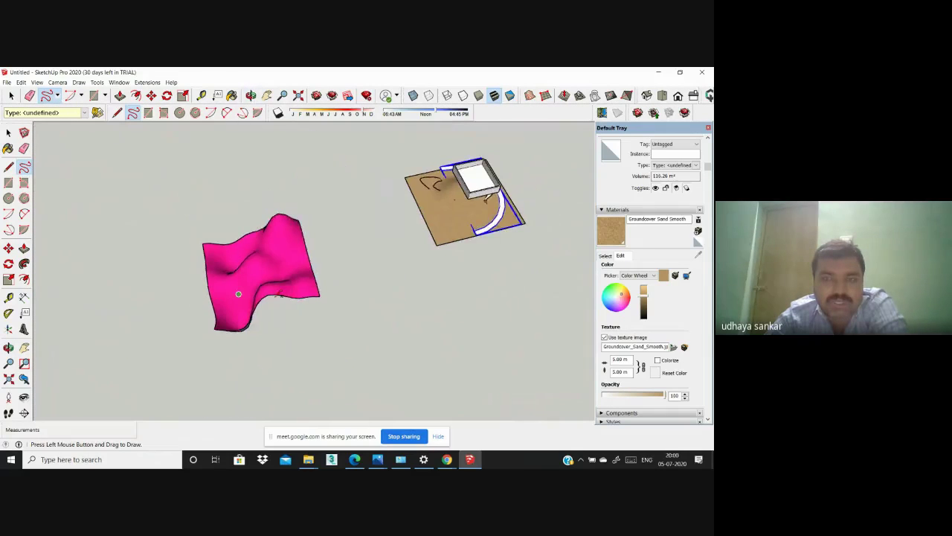
mouse_move(226, 284)
middle_down()
mouse_move(335, 312)
mouse_move(421, 224)
middle_up()
scroll(488, 250, up, 6)
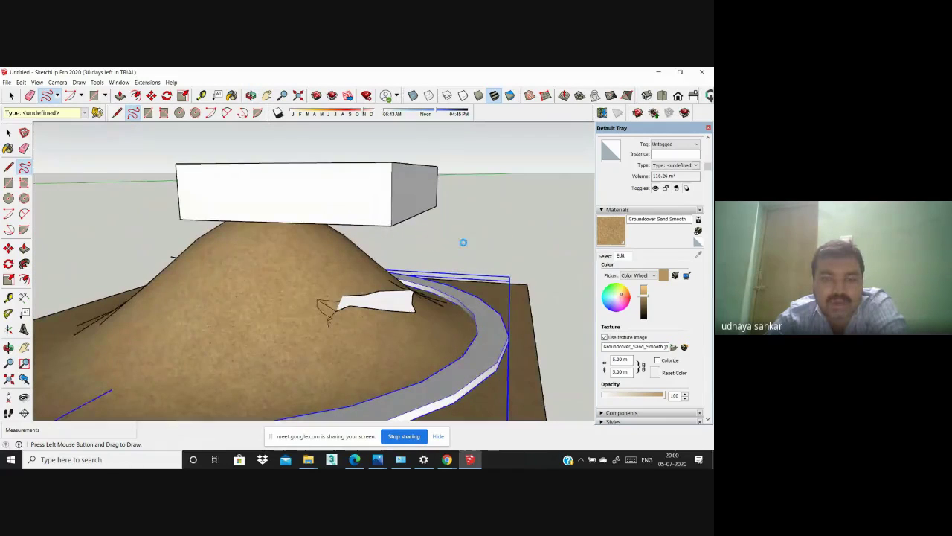
scroll(418, 236, down, 10)
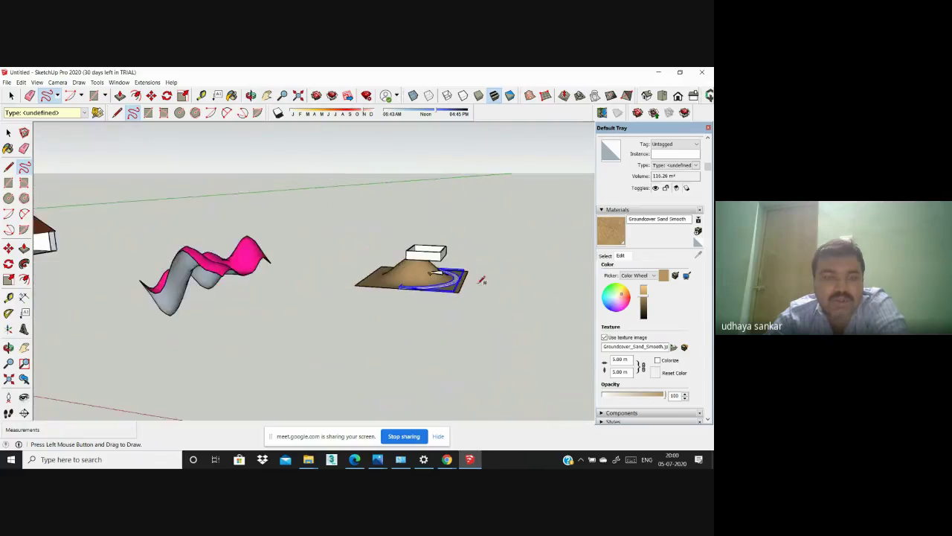
scroll(482, 295, up, 8)
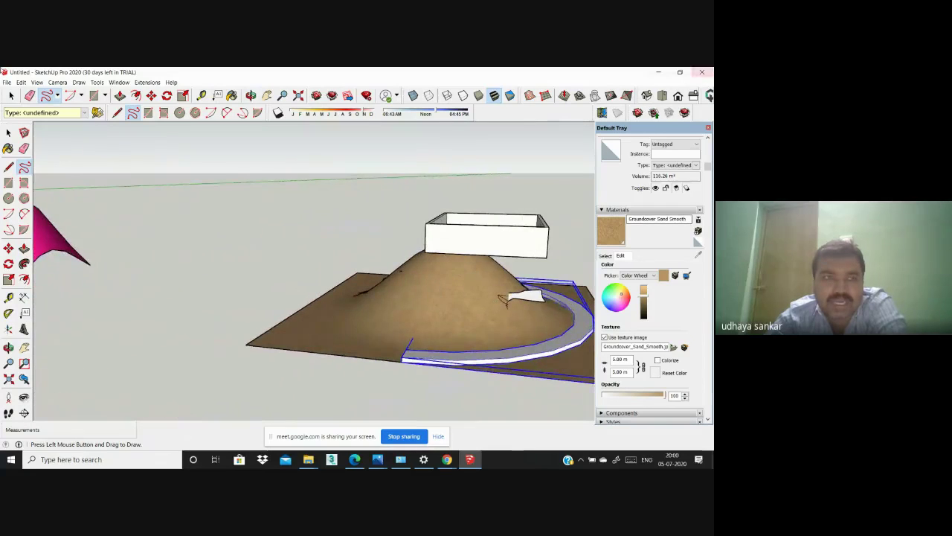
key(q)
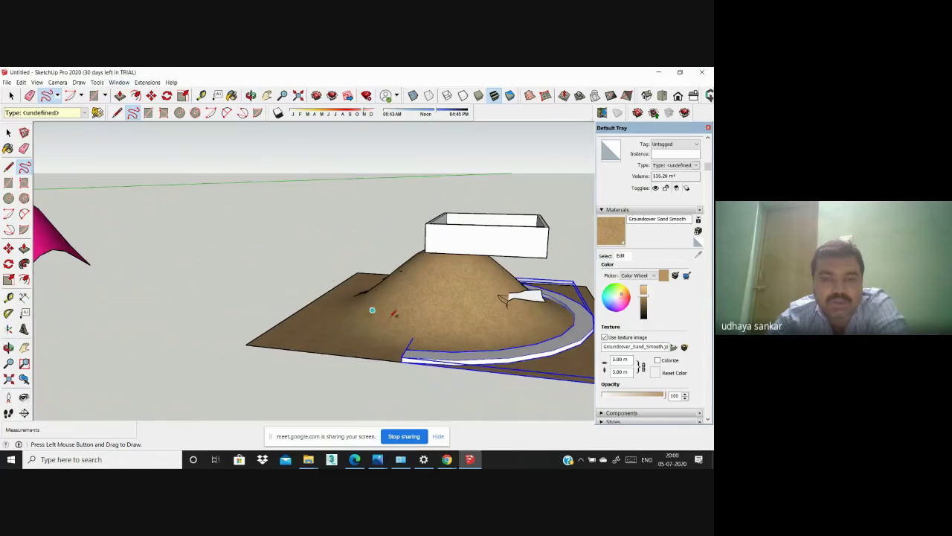
scroll(480, 286, down, 10)
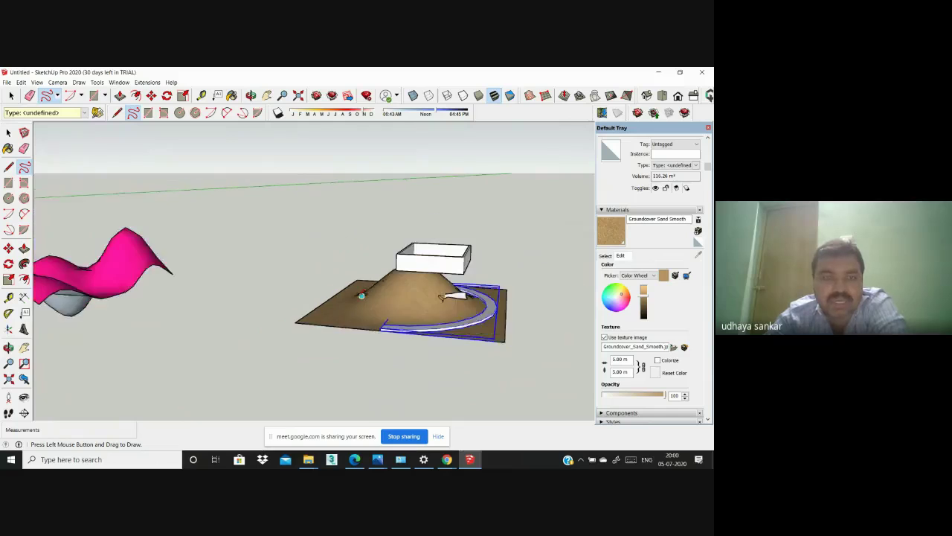
scroll(303, 289, up, 4)
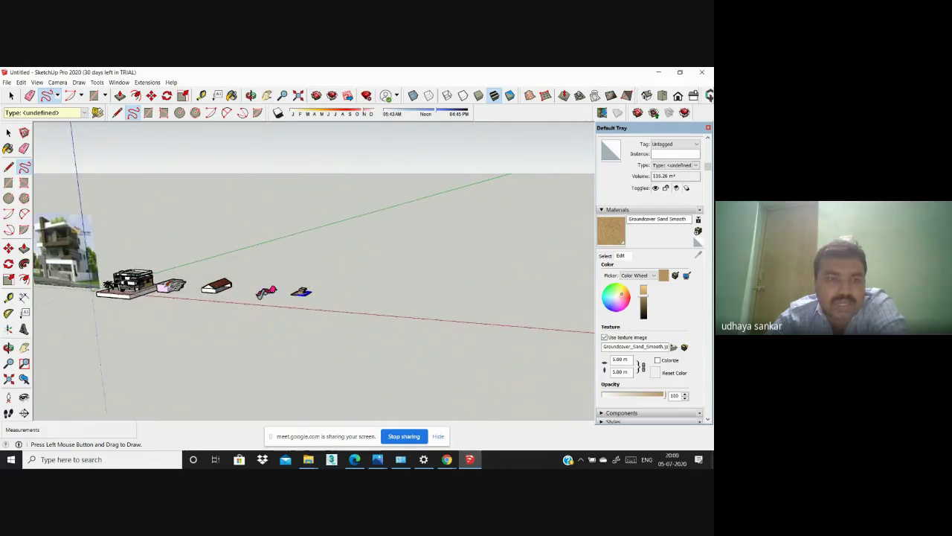
scroll(403, 298, up, 8)
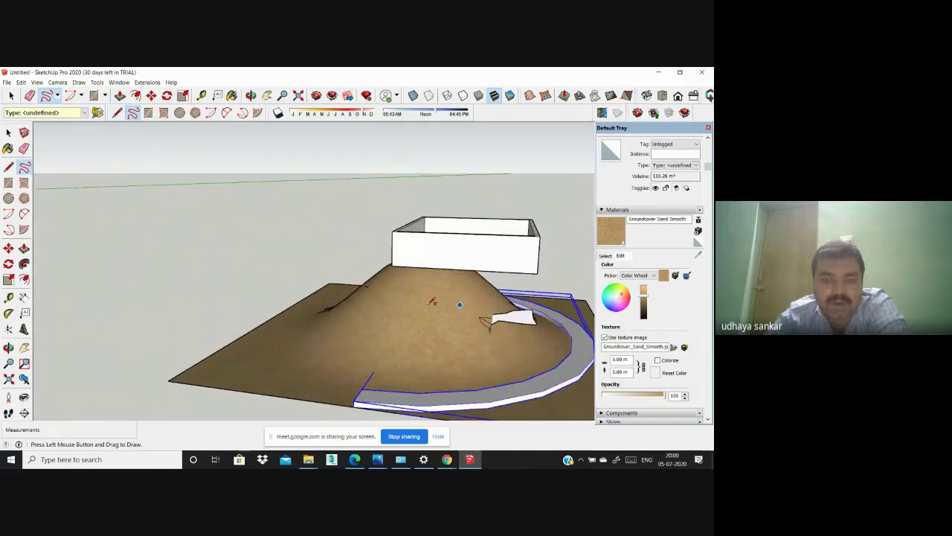
scroll(432, 301, down, 6)
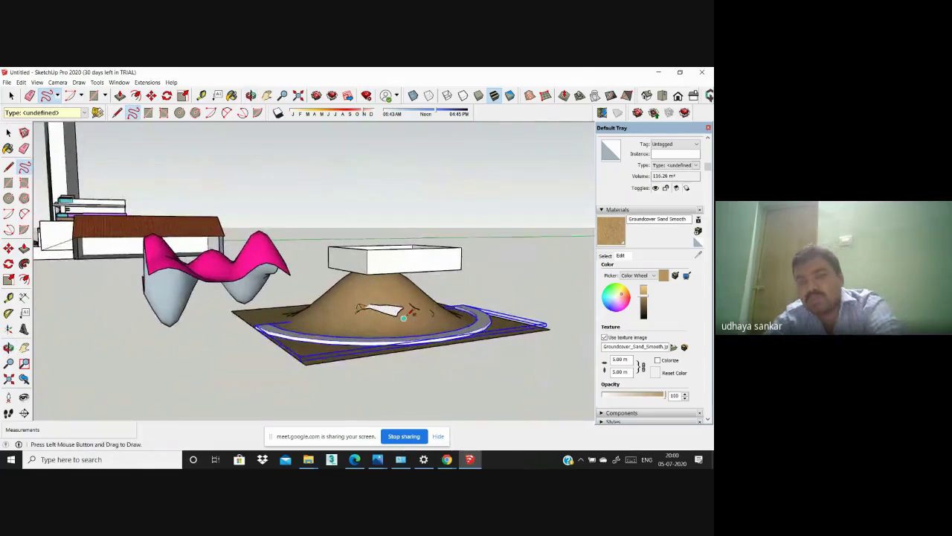
Step: Review the whole row of models, from the reference photo and multi-storey house to the roofed block and both terrains
scroll(408, 312, down, 8)
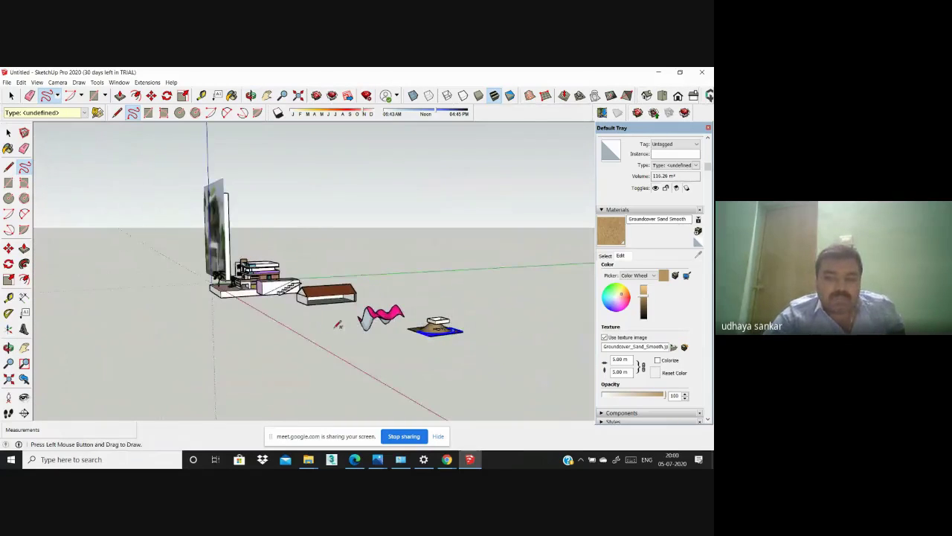
mouse_move(338, 325)
middle_down()
mouse_move(468, 323)
mouse_move(350, 334)
mouse_move(219, 326)
mouse_move(364, 305)
middle_up()
scroll(218, 326, up, 4)
scroll(202, 312, down, 1)
scroll(349, 334, up, 1)
scroll(231, 332, down, 1)
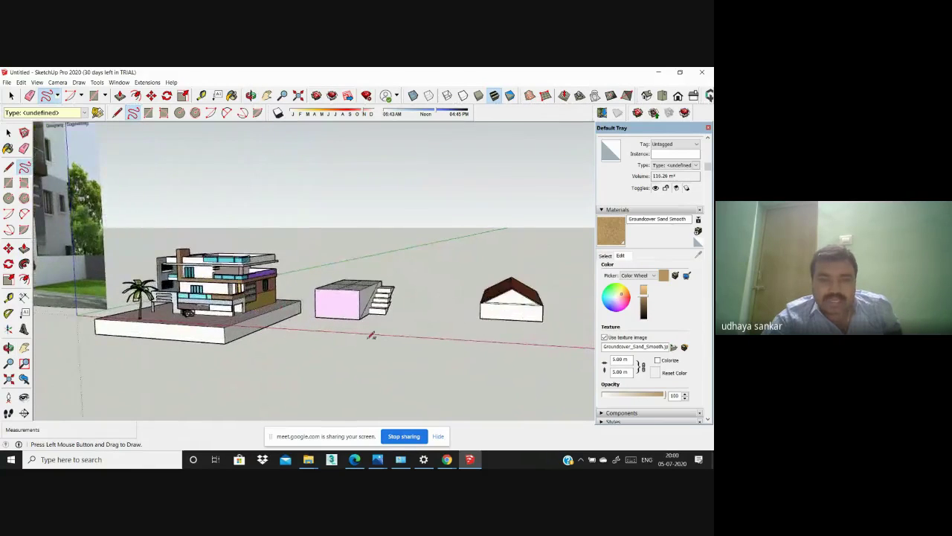
scroll(372, 334, down, 4)
scroll(559, 322, up, 3)
scroll(554, 321, up, 5)
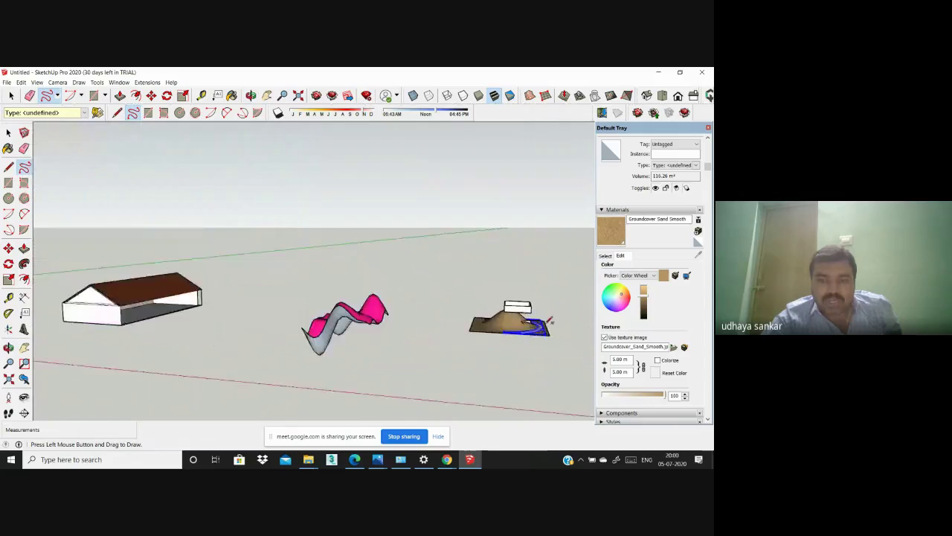
scroll(517, 316, down, 3)
scroll(497, 316, down, 5)
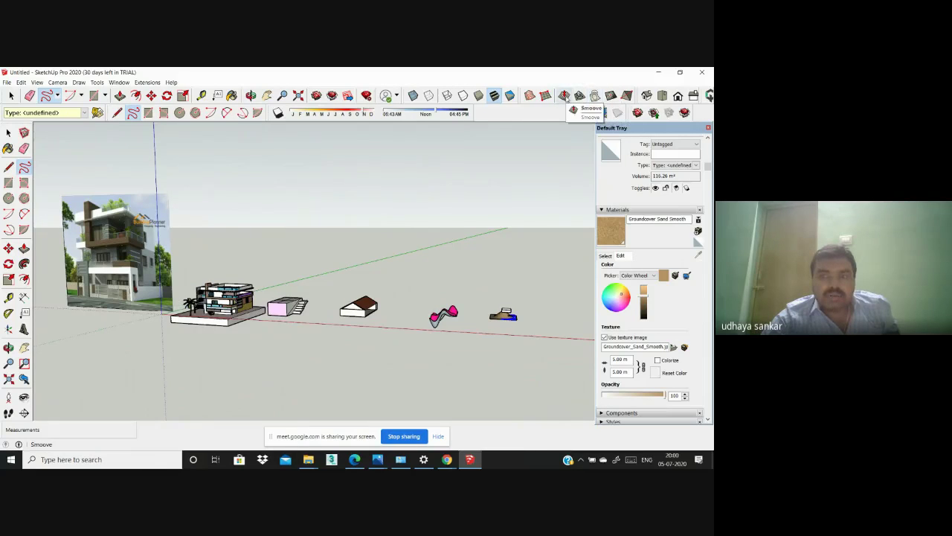
scroll(497, 321, up, 5)
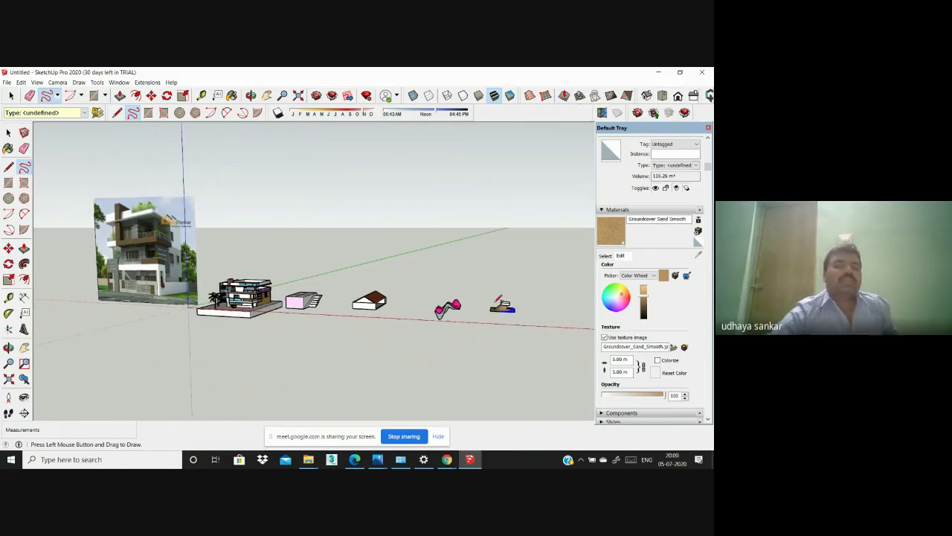
scroll(498, 322, up, 2)
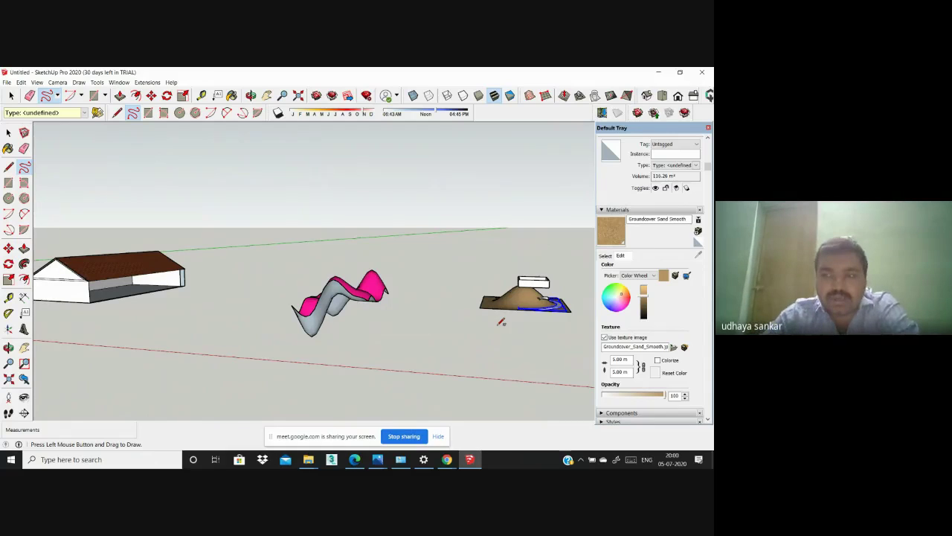
scroll(463, 280, down, 5)
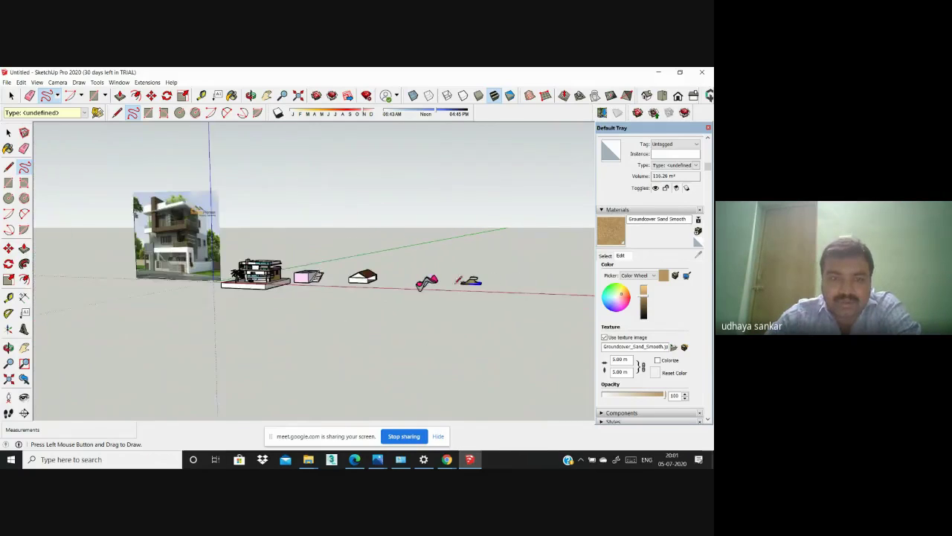
scroll(337, 239, up, 6)
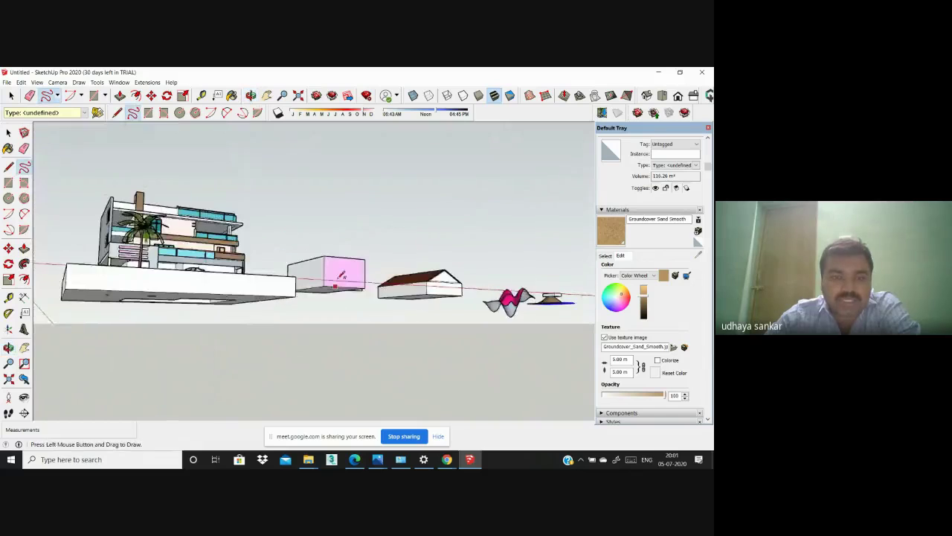
middle_drag(334, 241, 179, 340)
scroll(208, 213, up, 2)
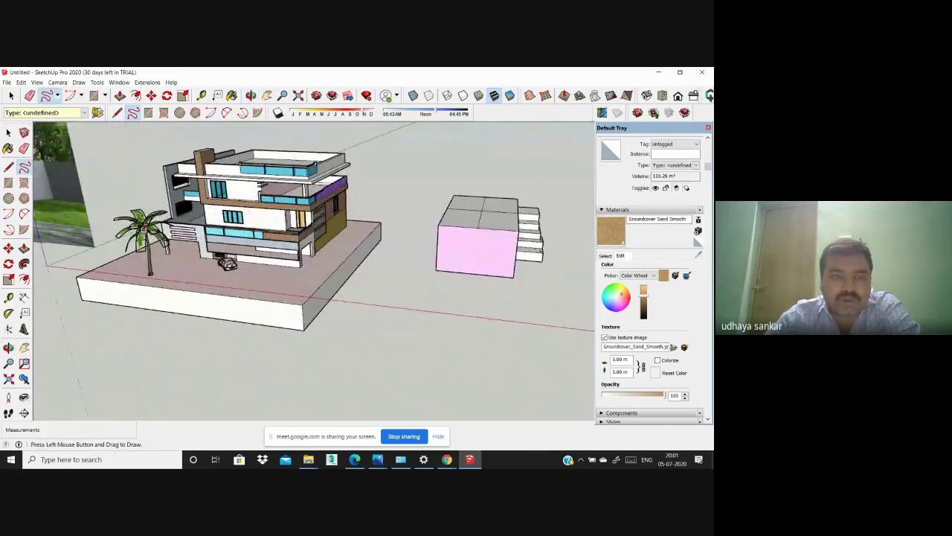
scroll(158, 225, down, 2)
scroll(154, 227, down, 2)
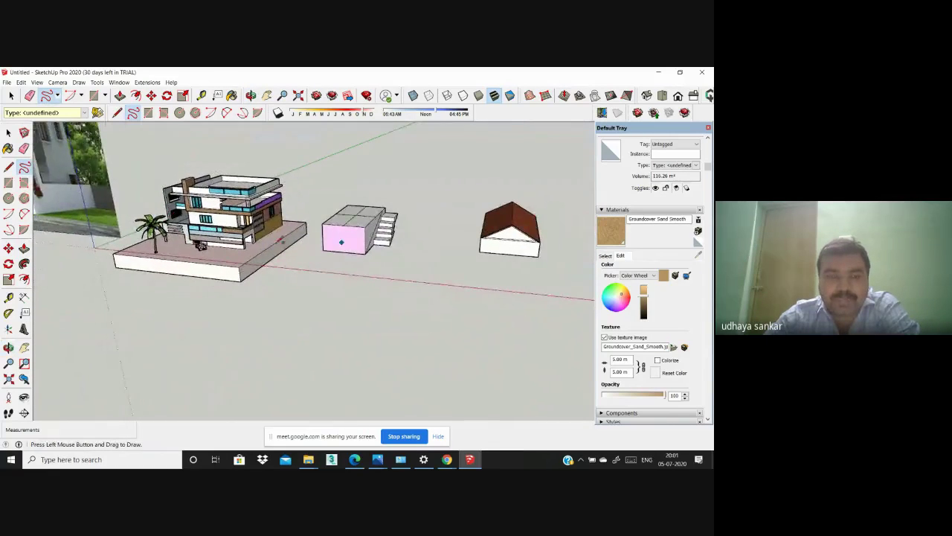
Step: Examine the models in turn, from the multi-storey house and stepped block to the roofed building, pink terrain and sand hill
scroll(152, 227, up, 5)
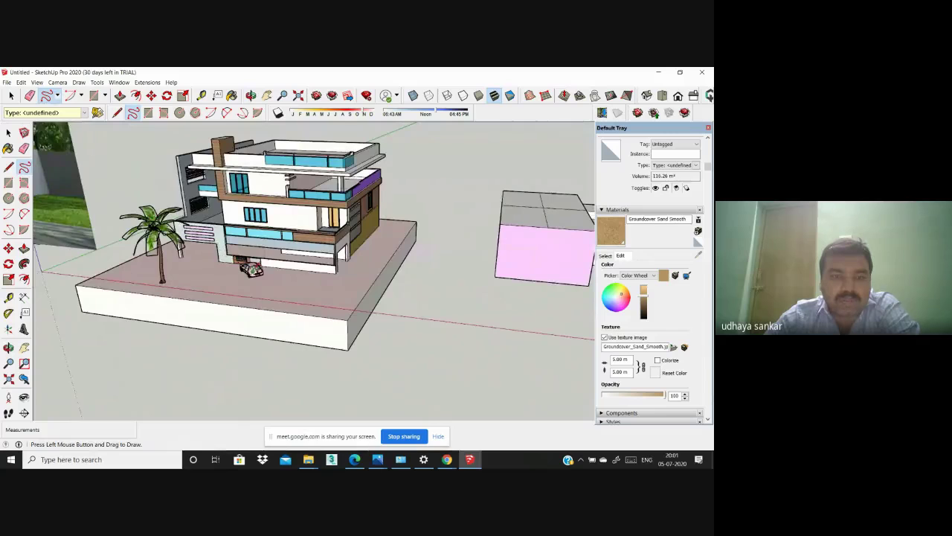
scroll(250, 269, up, 4)
scroll(248, 269, down, 3)
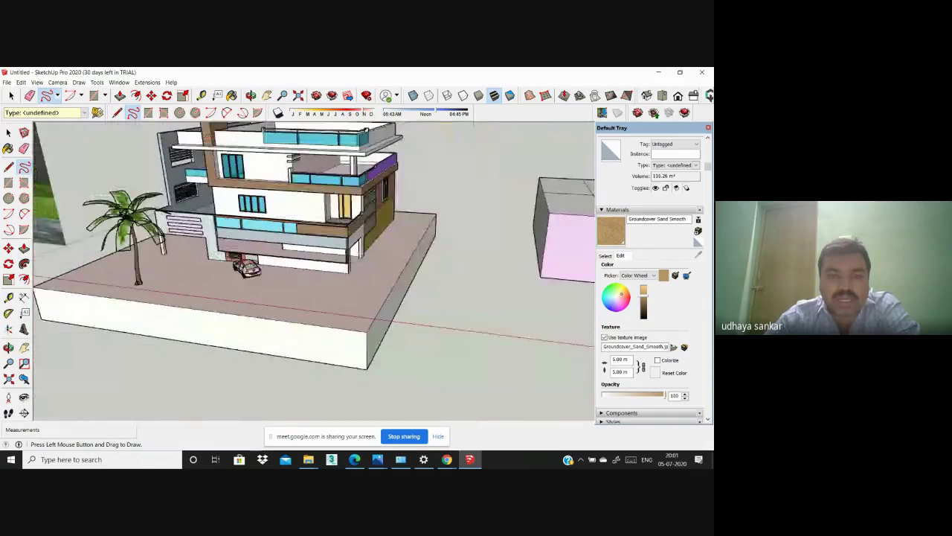
scroll(335, 266, down, 5)
scroll(369, 265, up, 6)
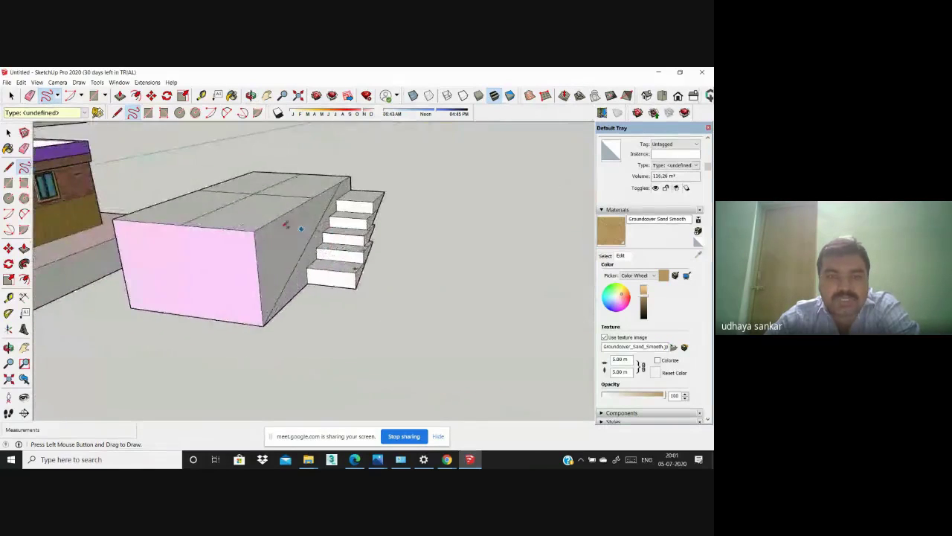
scroll(285, 225, down, 6)
scroll(352, 253, up, 5)
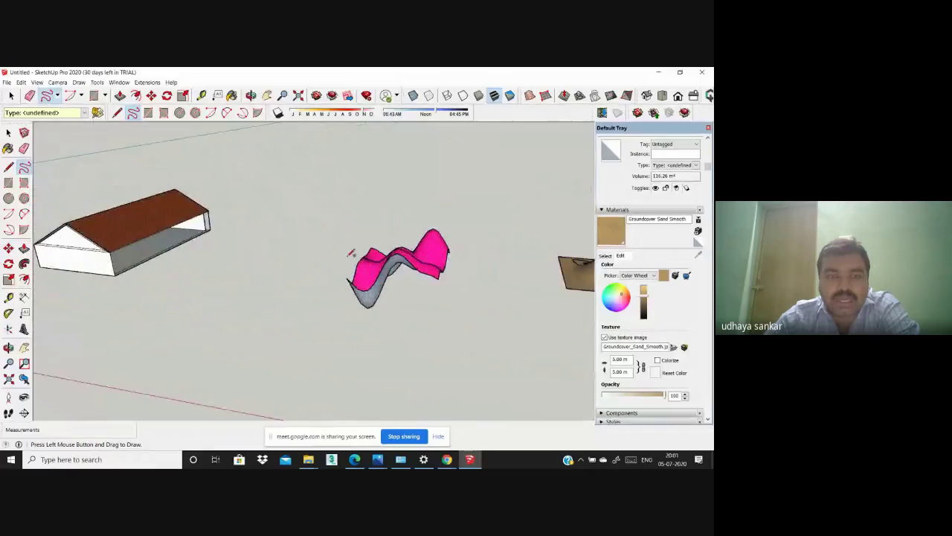
scroll(159, 190, down, 3)
scroll(374, 234, up, 6)
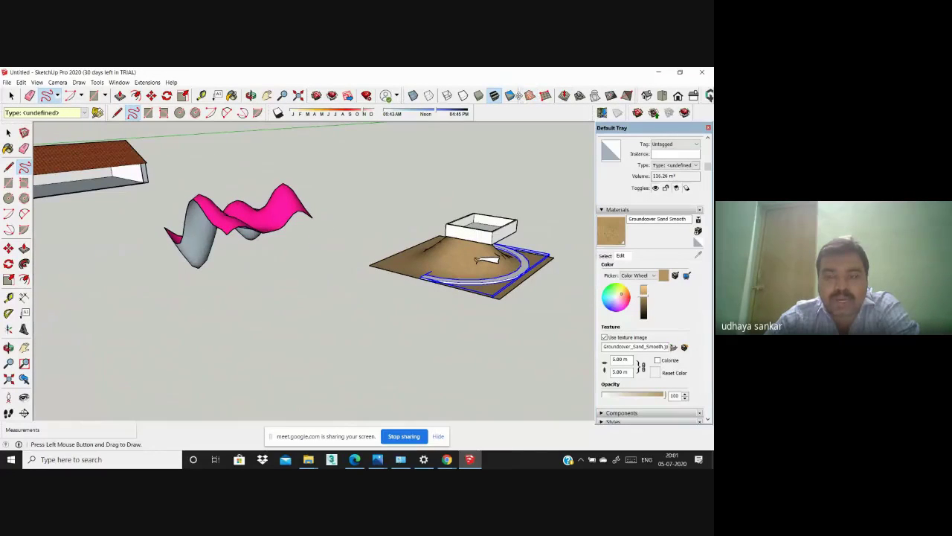
Step: Detach the Sandbox toolbar from its row and dock it back in its original place
drag(519, 99, 500, 131)
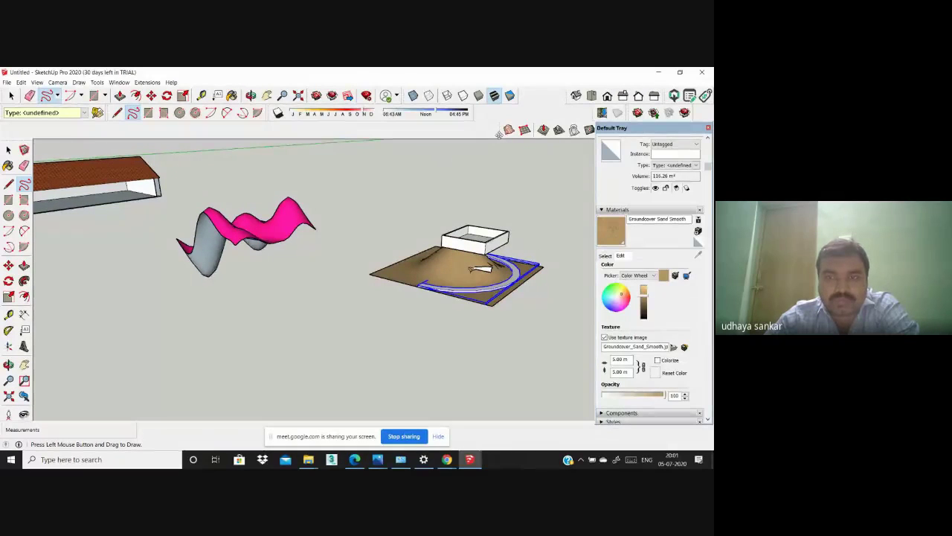
drag(499, 135, 535, 87)
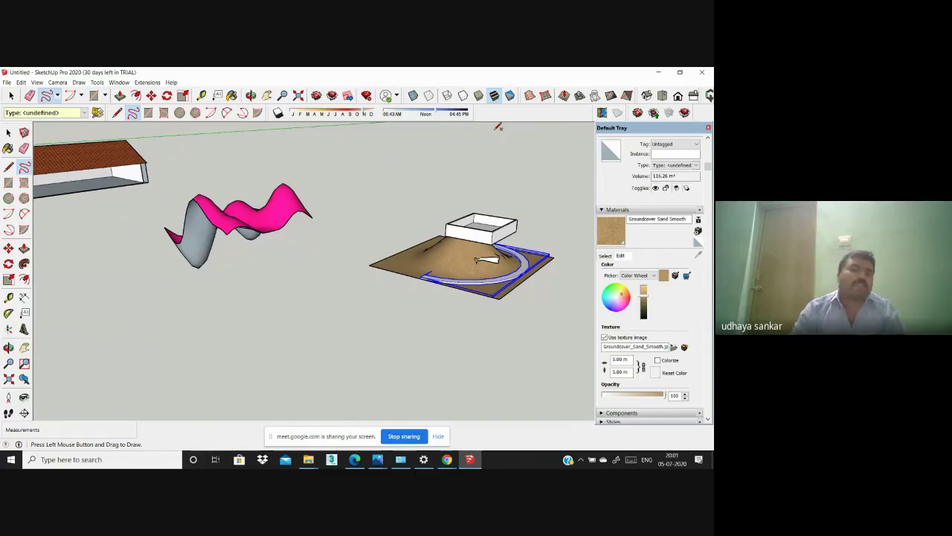
Step: Examine the front facade of the multi-storey house, including its balconies, windows, entrance and parked car
scroll(485, 259, down, 5)
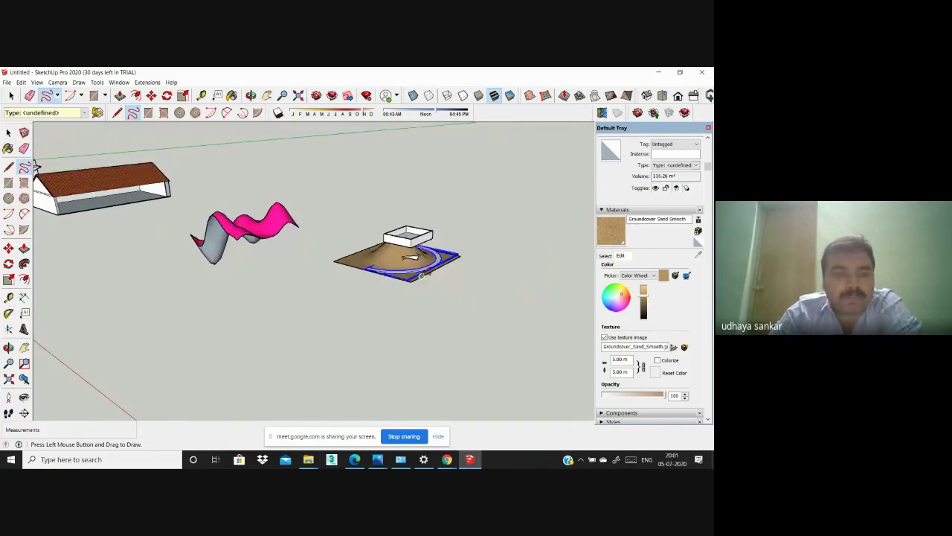
middle_drag(119, 199, 345, 168)
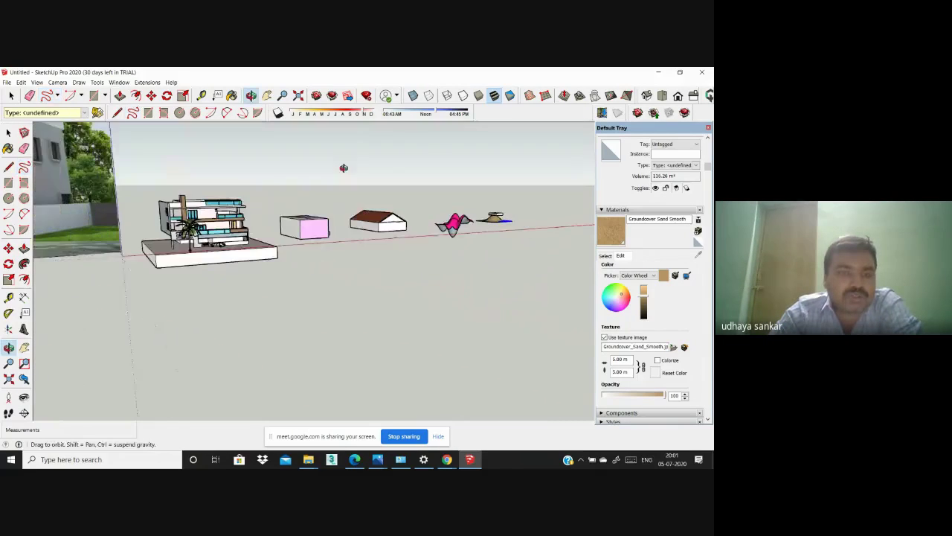
scroll(249, 229, up, 4)
scroll(312, 237, up, 5)
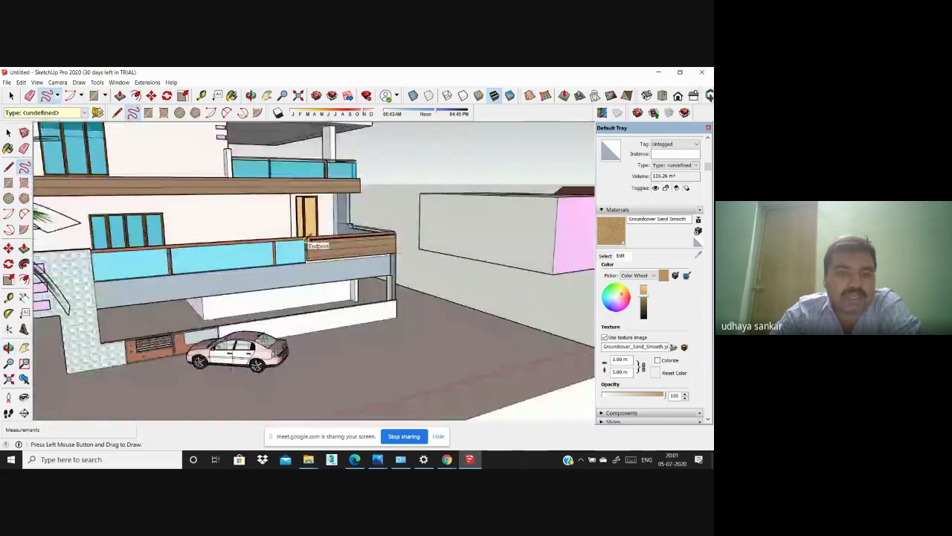
scroll(314, 239, down, 5)
middle_drag(314, 239, 273, 239)
scroll(277, 237, up, 4)
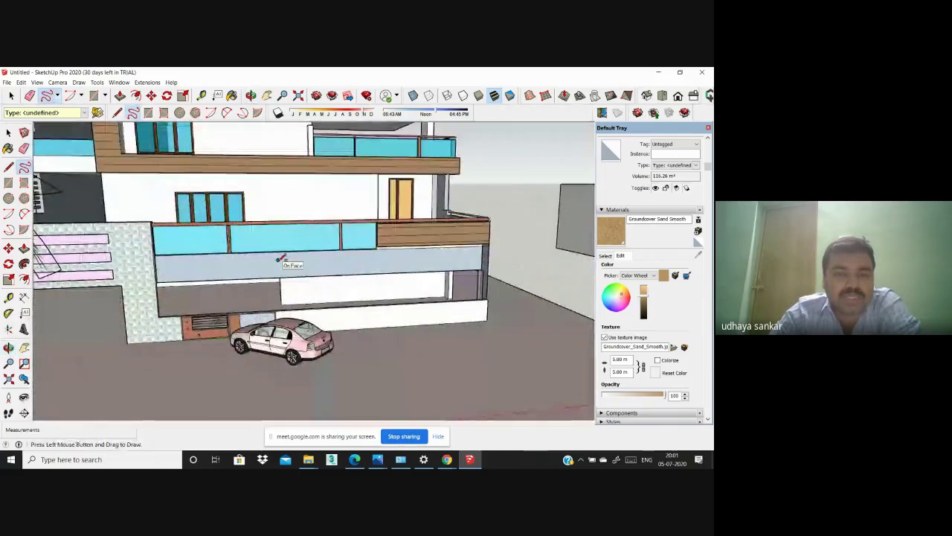
scroll(299, 292, down, 5)
middle_drag(301, 292, 308, 293)
scroll(298, 293, up, 4)
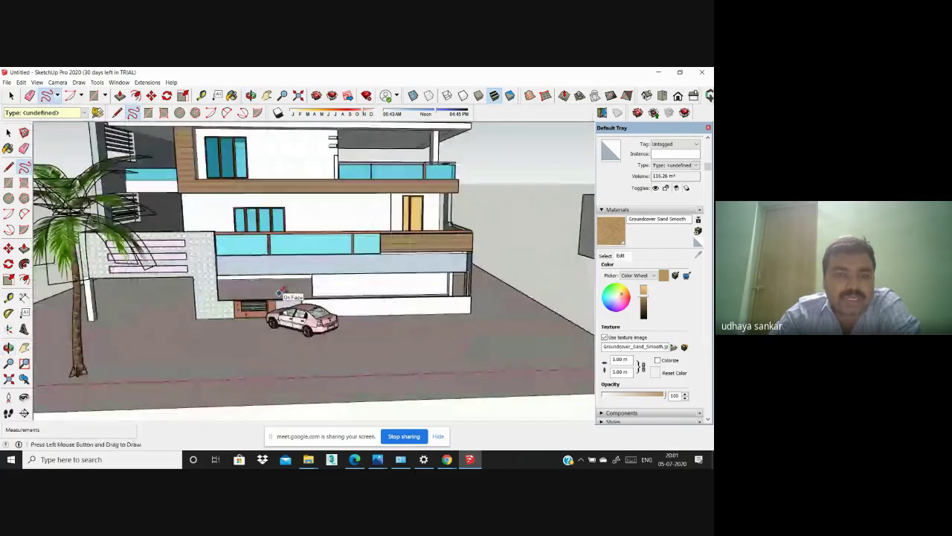
middle_drag(298, 327, 297, 319)
scroll(297, 318, down, 3)
scroll(325, 296, up, 5)
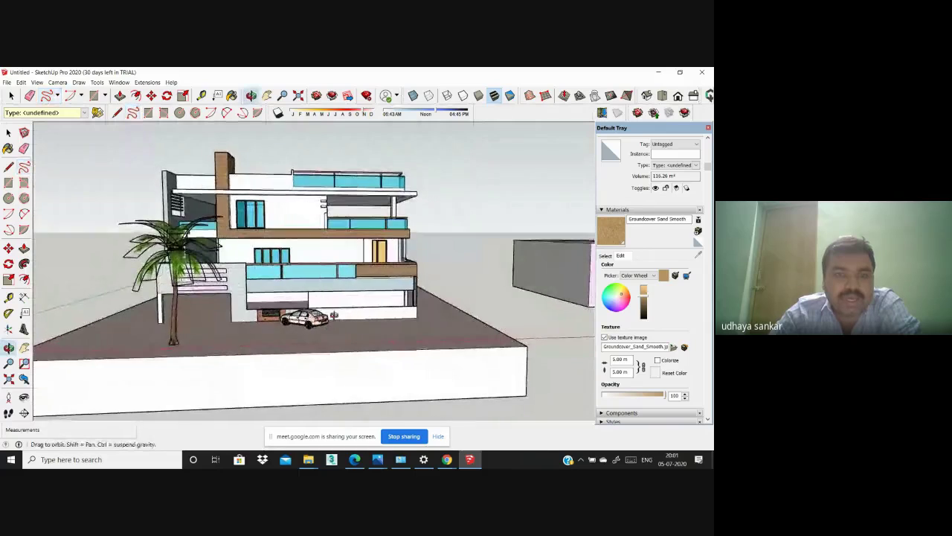
scroll(329, 296, down, 3)
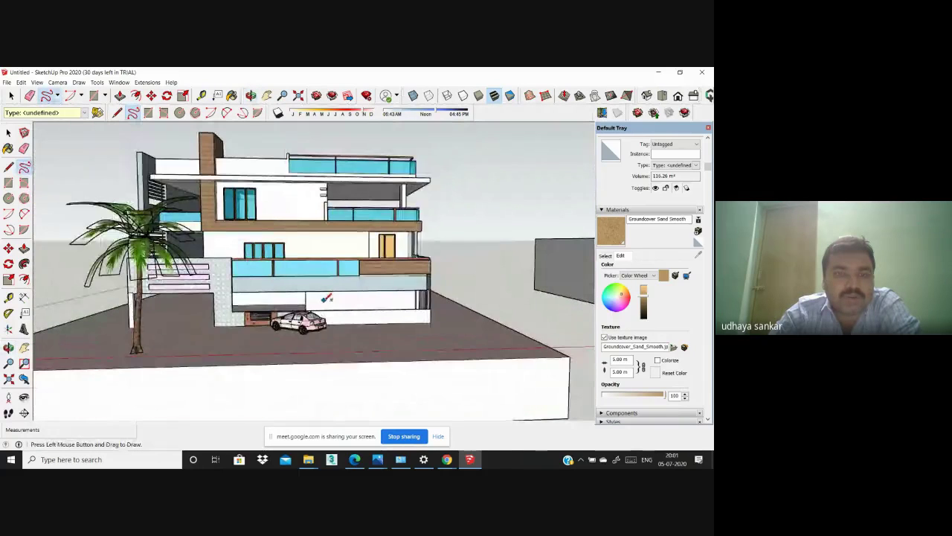
scroll(327, 298, up, 5)
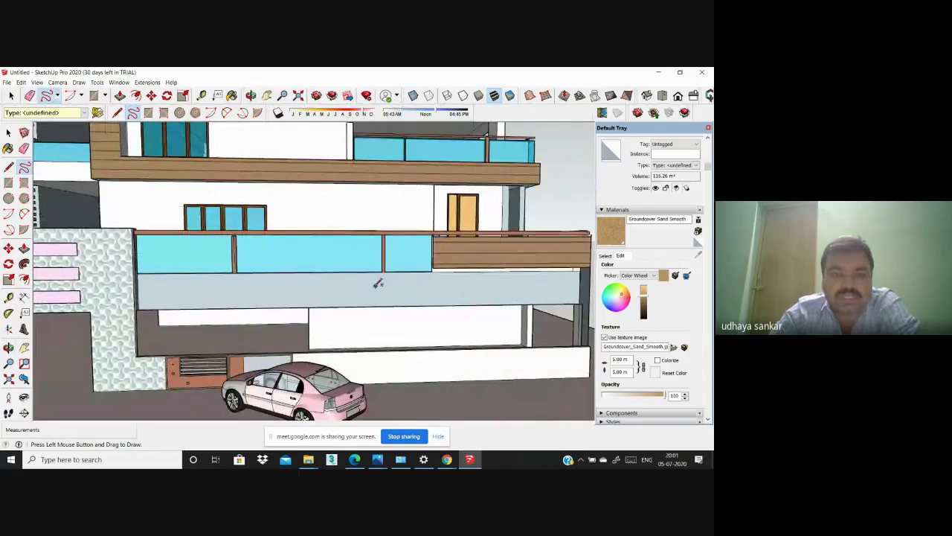
scroll(378, 284, down, 5)
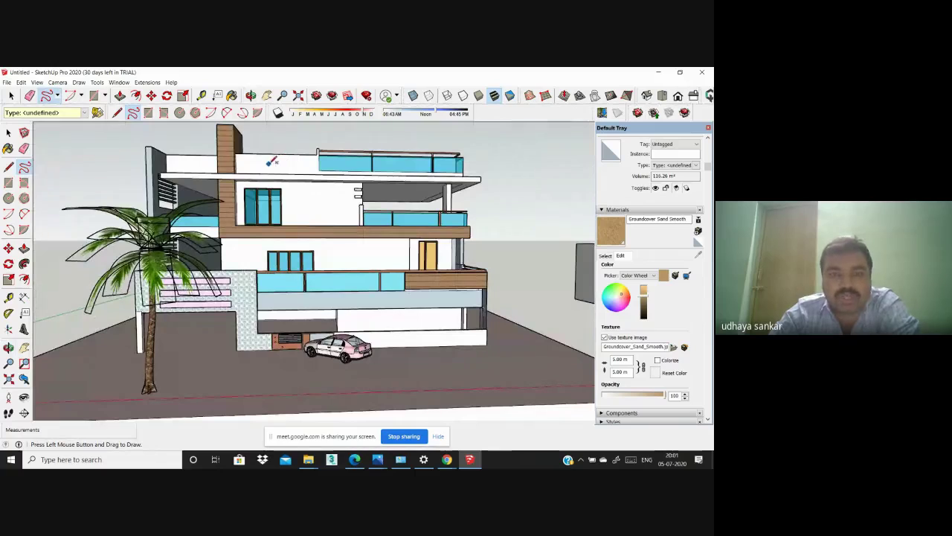
Step: Inspect the house's upper floors from above and from the front, focusing on the white roof parapet beside the wooden column
scroll(315, 250, down, 3)
middle_drag(315, 250, 372, 298)
scroll(242, 176, up, 5)
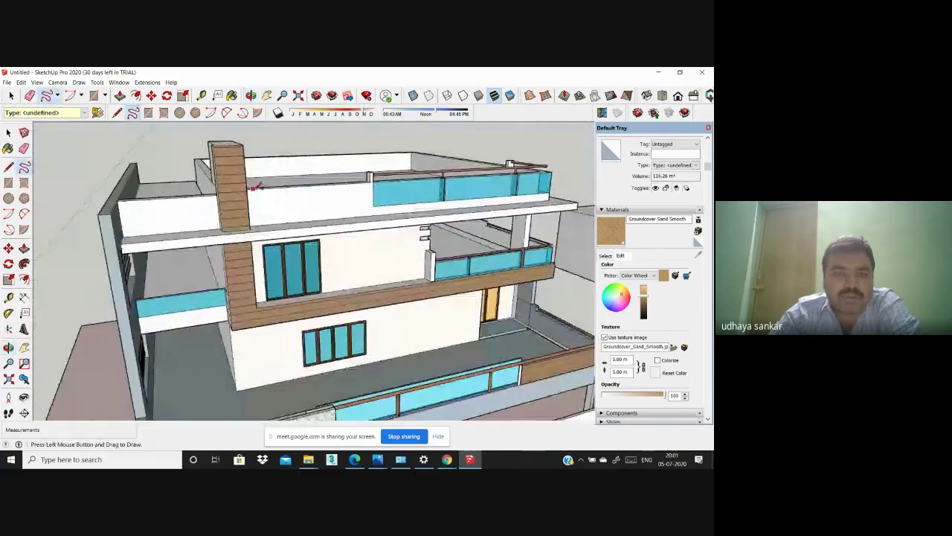
scroll(254, 188, up, 1)
scroll(297, 196, down, 3)
mouse_move(298, 196)
middle_down()
mouse_move(313, 223)
mouse_move(284, 204)
middle_up()
scroll(285, 204, up, 2)
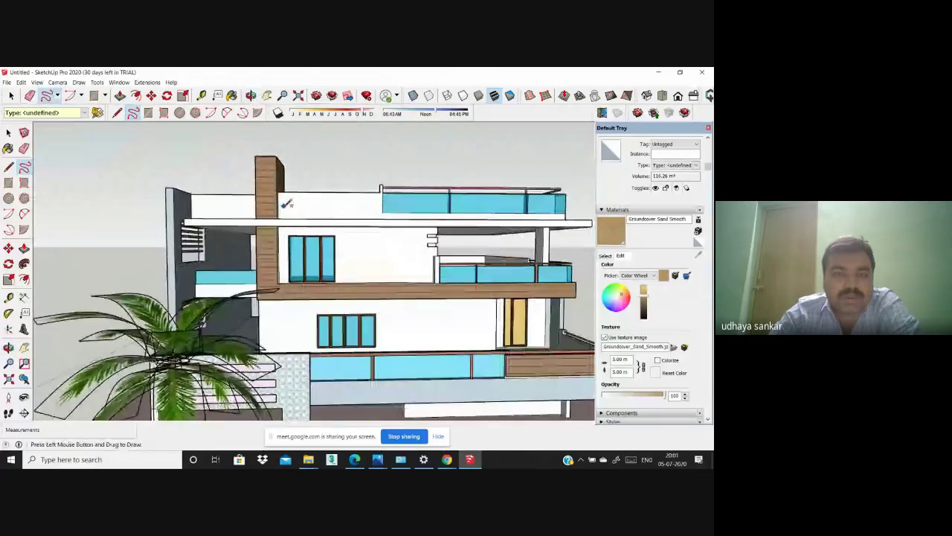
scroll(286, 203, up, 2)
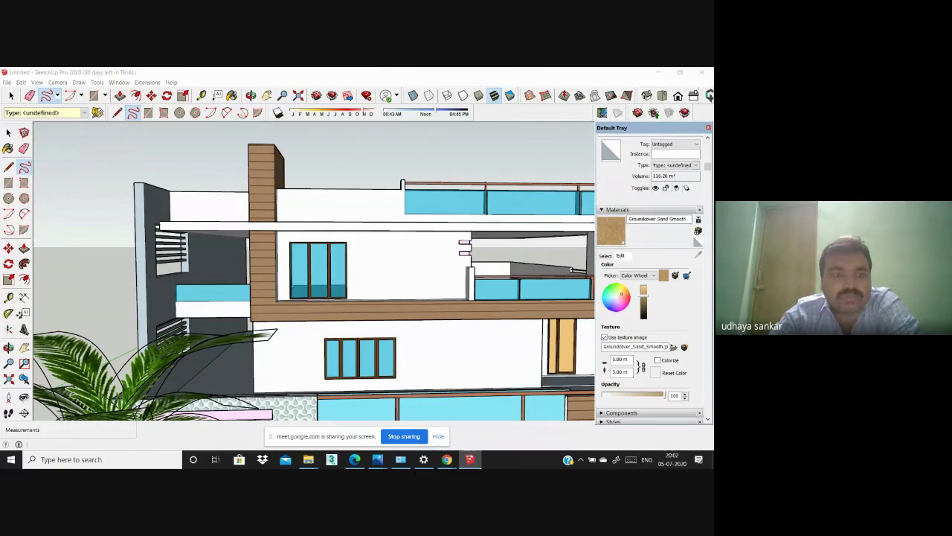
Step: Start a 3D text reading HOME in Times New Roman with the Bold style
click(23, 329)
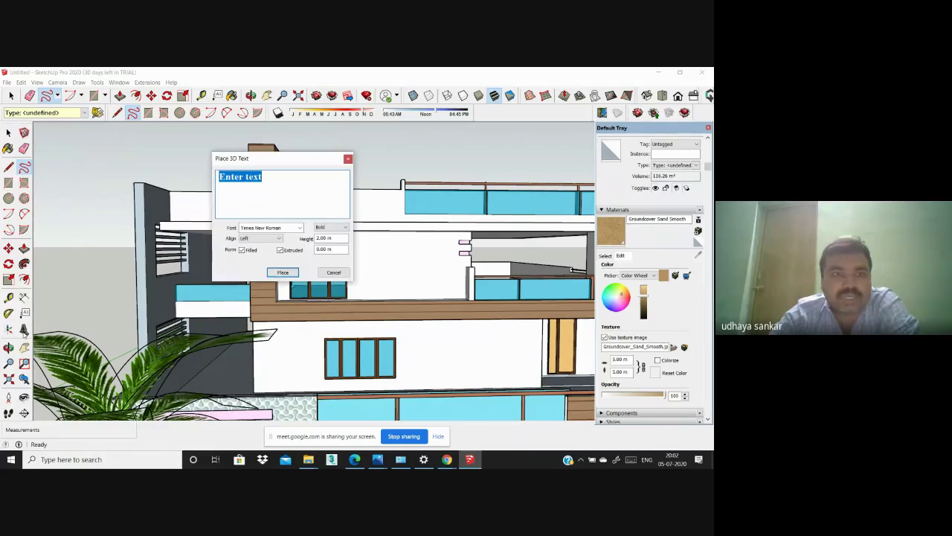
drag(252, 158, 309, 157)
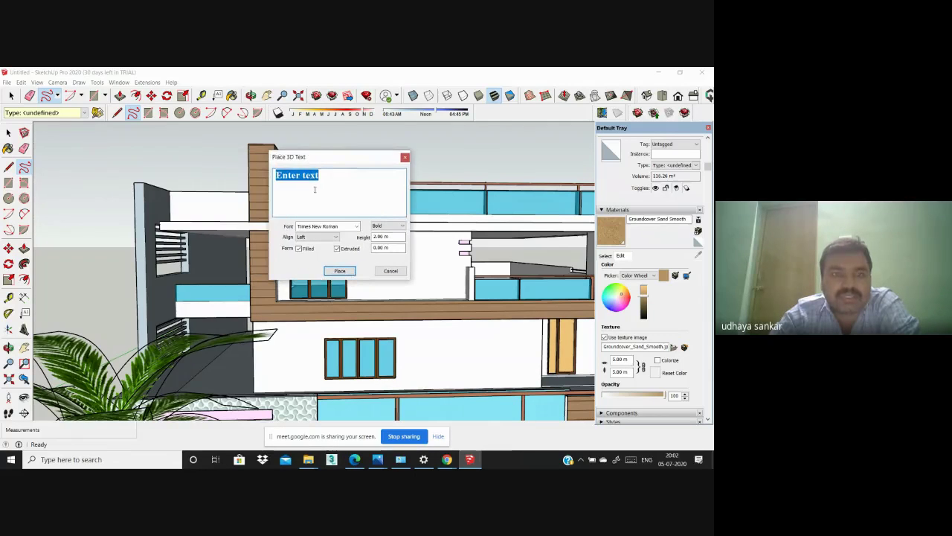
key(BackSpace)
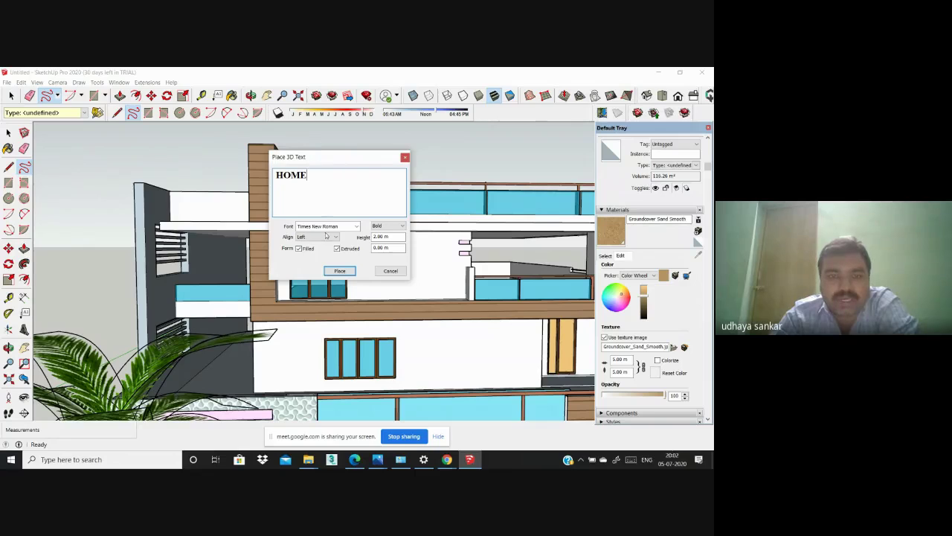
click(355, 227)
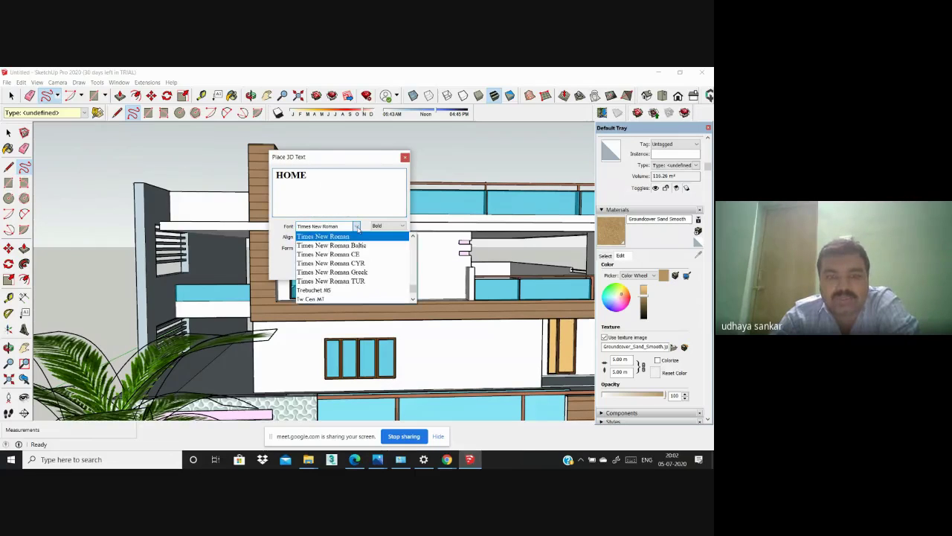
click(357, 228)
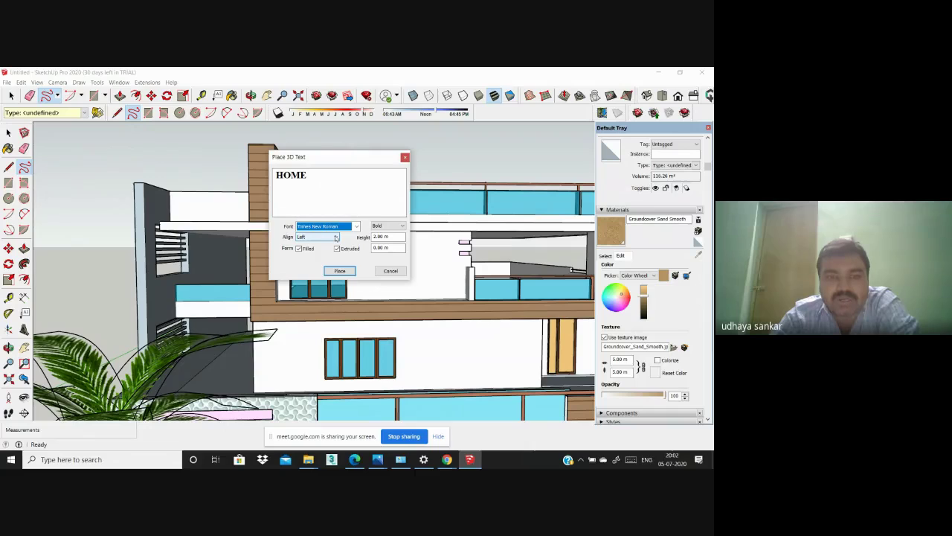
click(384, 228)
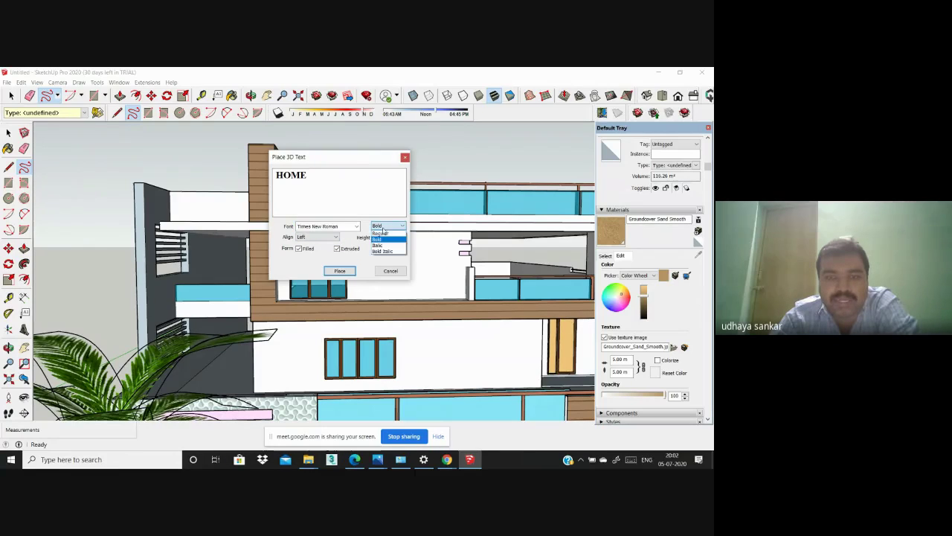
click(382, 238)
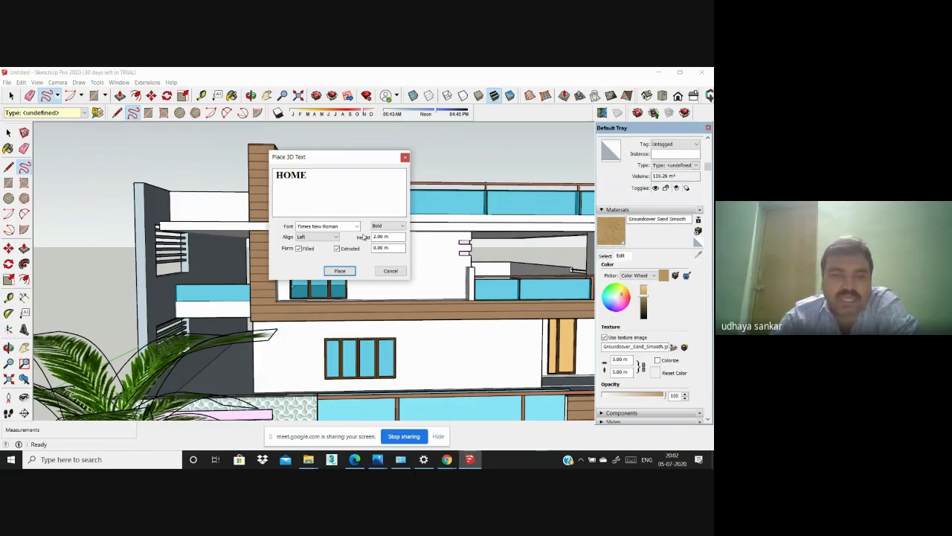
Step: Place the HOME 3D text on the house's white roof parapet, just beside the wooden column
click(341, 270)
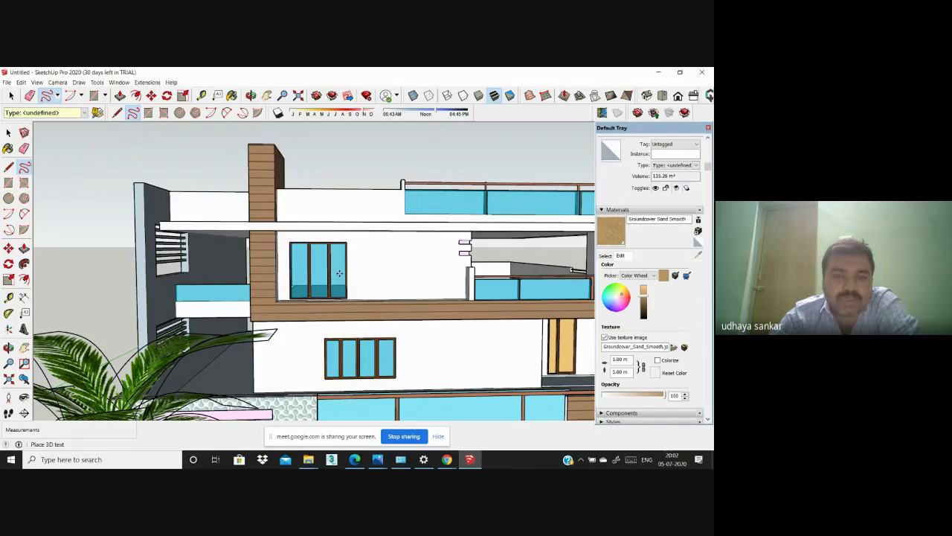
click(316, 211)
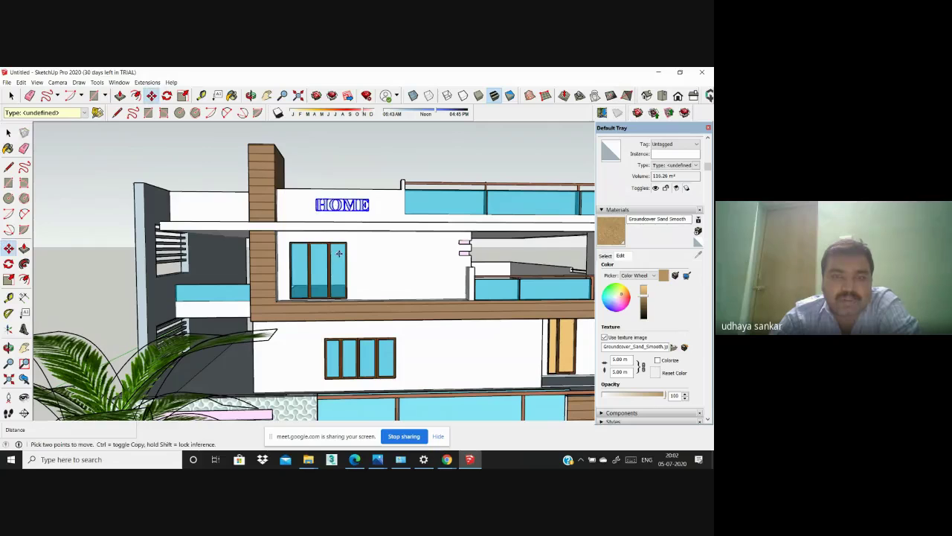
middle_drag(339, 253, 349, 217)
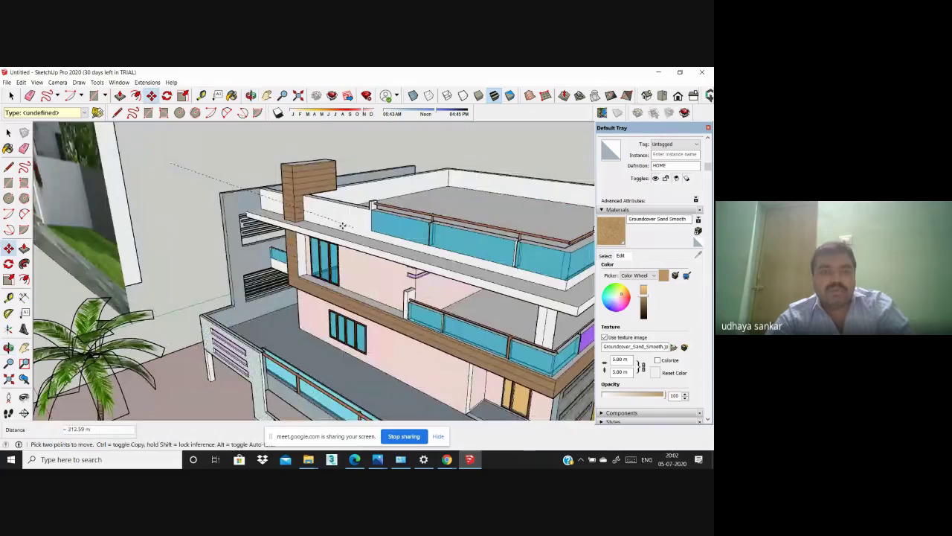
middle_drag(343, 226, 364, 148)
key(Escape)
scroll(395, 152, down, 1)
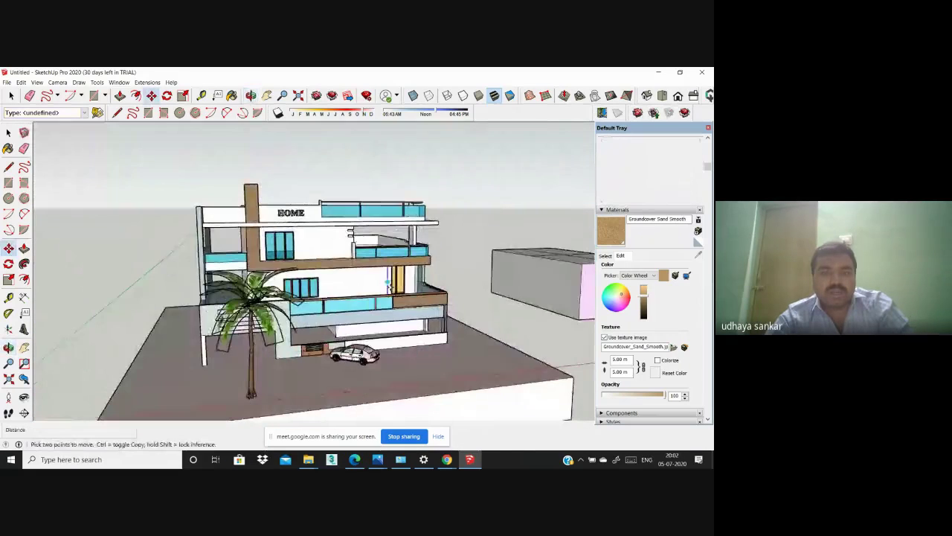
Step: Create a second 3D text reading HOME with its height set to 3 m
scroll(411, 292, down, 2)
scroll(439, 320, up, 5)
scroll(413, 314, down, 3)
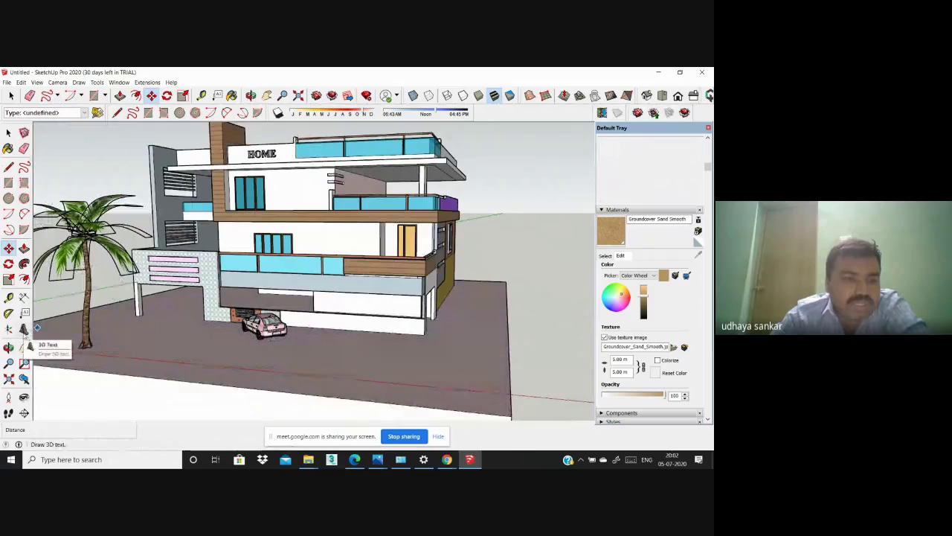
click(24, 328)
text(H)
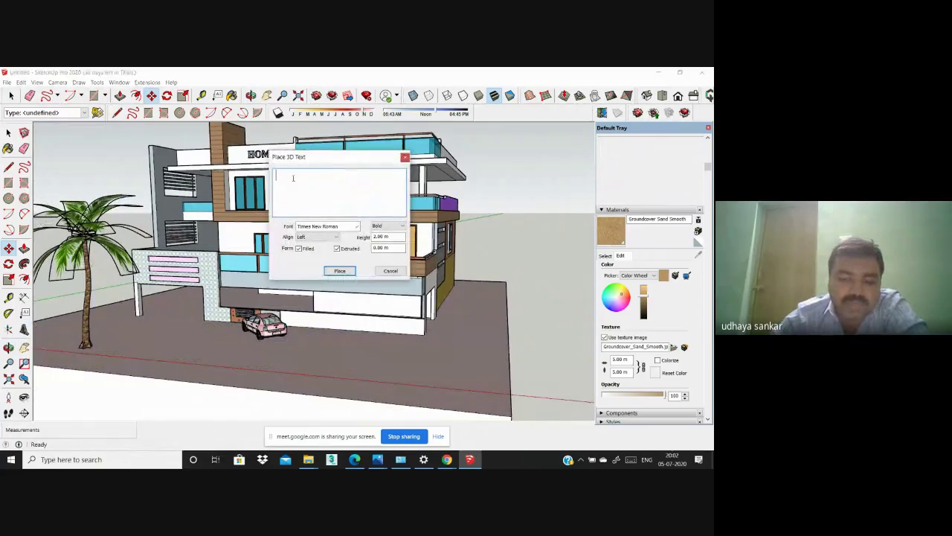
text(OME)
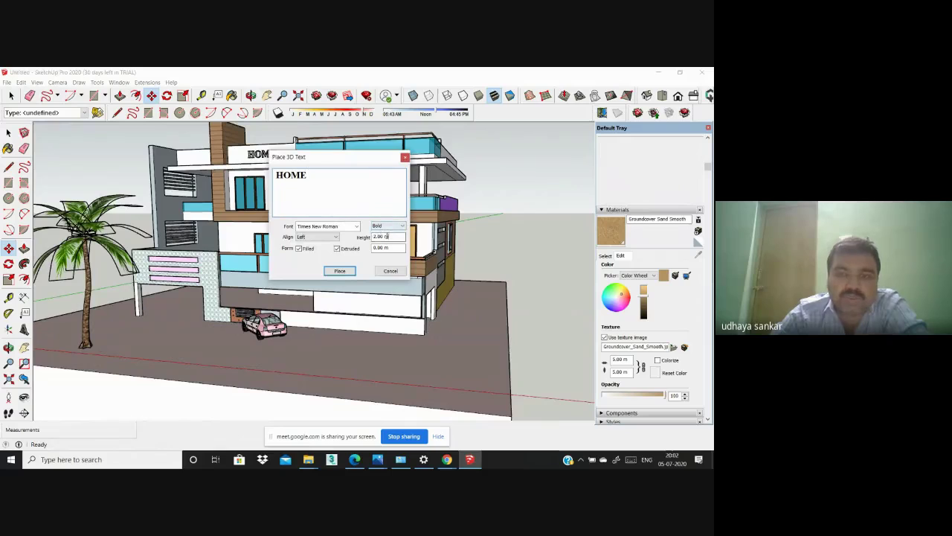
drag(386, 236, 346, 235)
text(3)
key(Return)
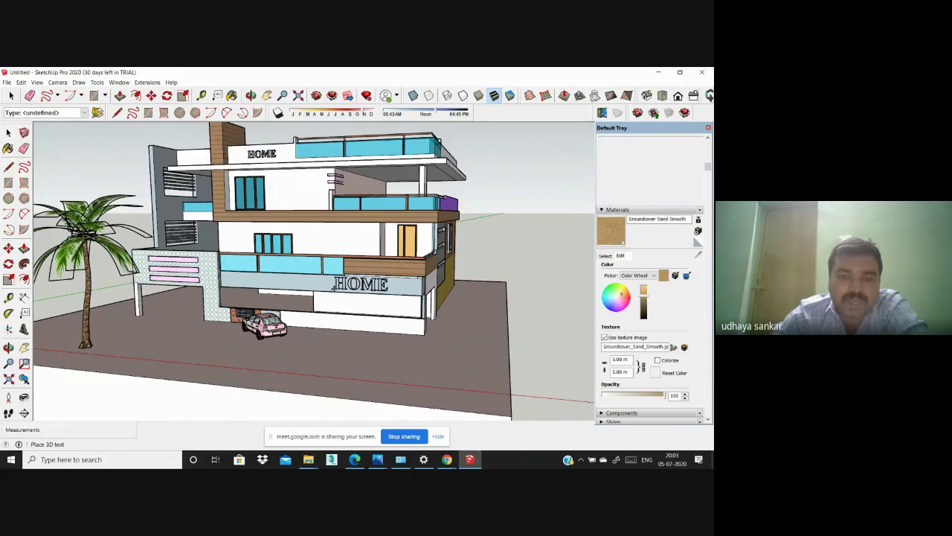
Step: Place the second HOME text on the grey band of the house front, under the lowest balcony's wooden panel
click(334, 289)
scroll(327, 305, down, 1)
middle_drag(387, 261, 436, 255)
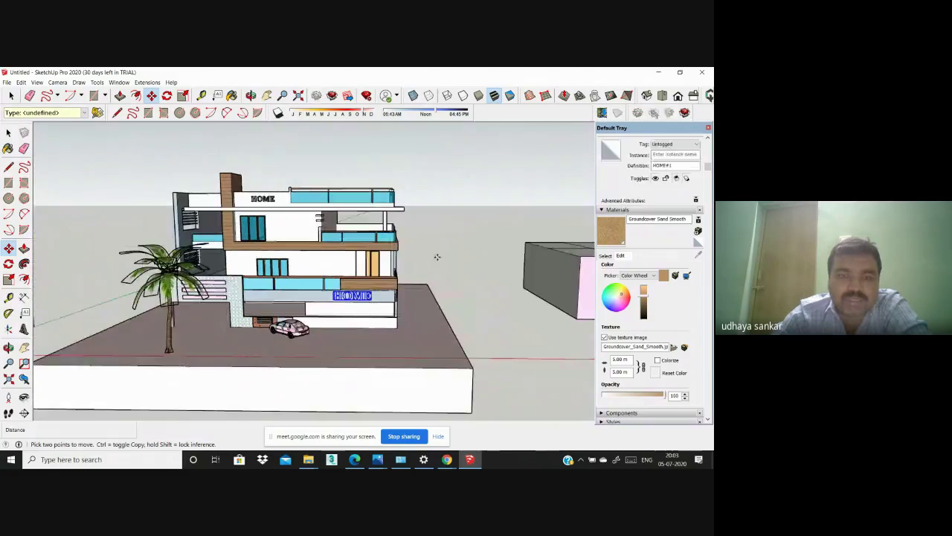
Step: Clear the selection and examine the house with both HOME texts, comparing it with the reference photo and the neighbouring models
click(436, 257)
key(Escape)
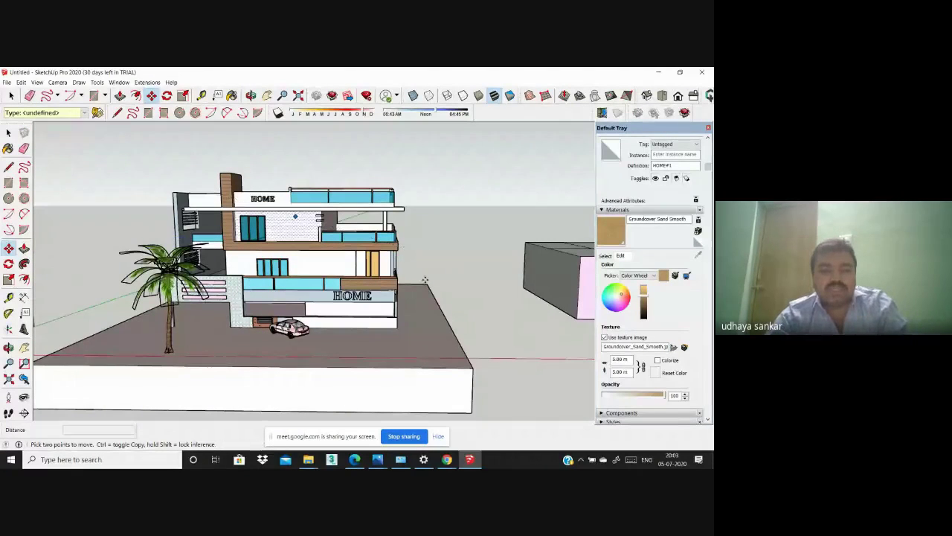
scroll(270, 220, down, 2)
middle_drag(342, 252, 205, 242)
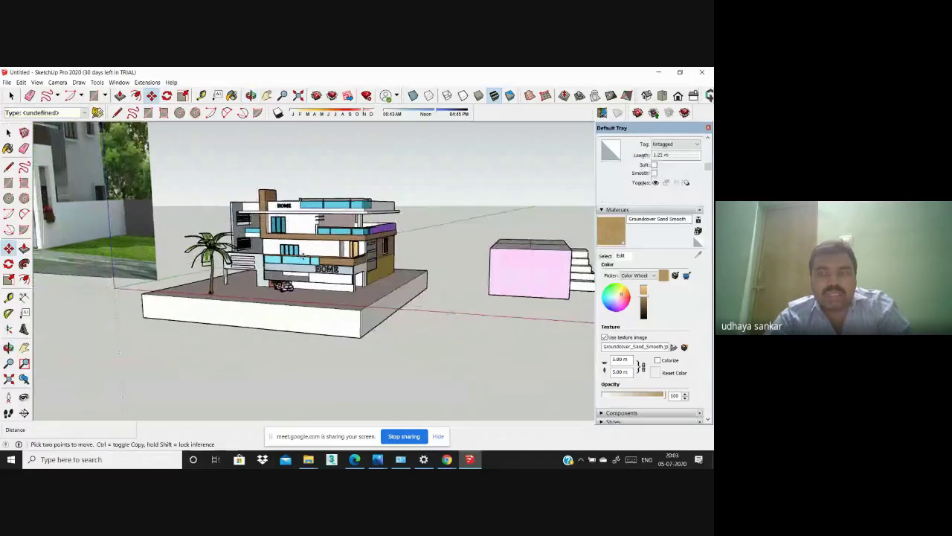
scroll(313, 238, up, 2)
scroll(313, 238, up, 2)
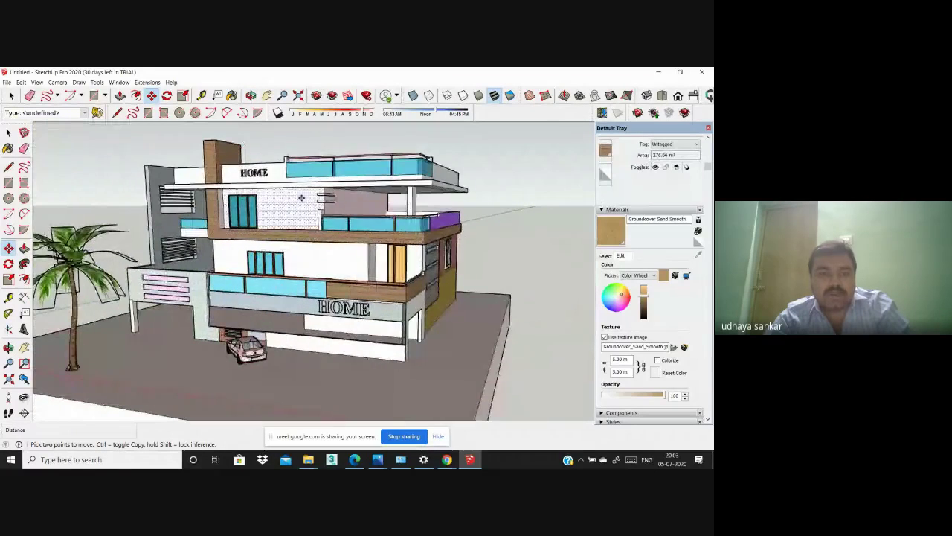
scroll(301, 196, down, 3)
scroll(276, 346, down, 2)
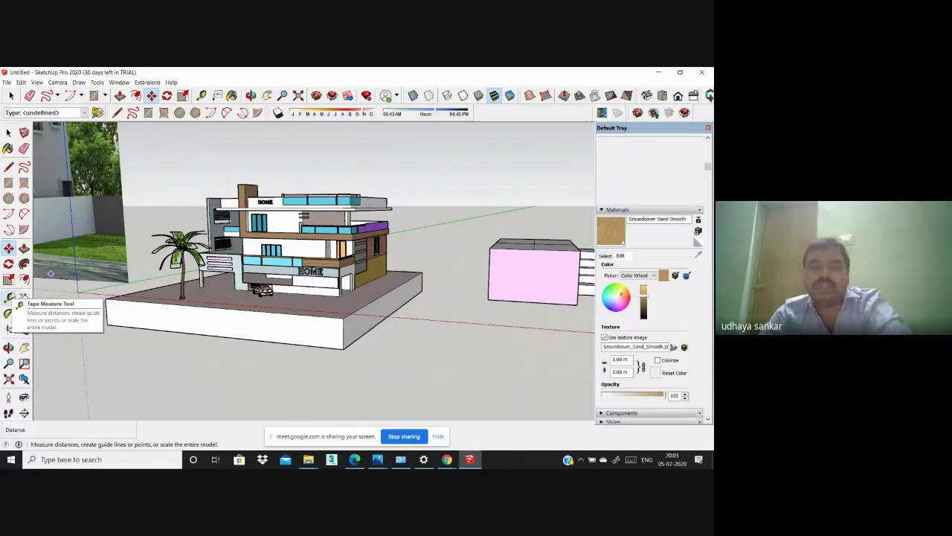
scroll(298, 282, down, 2)
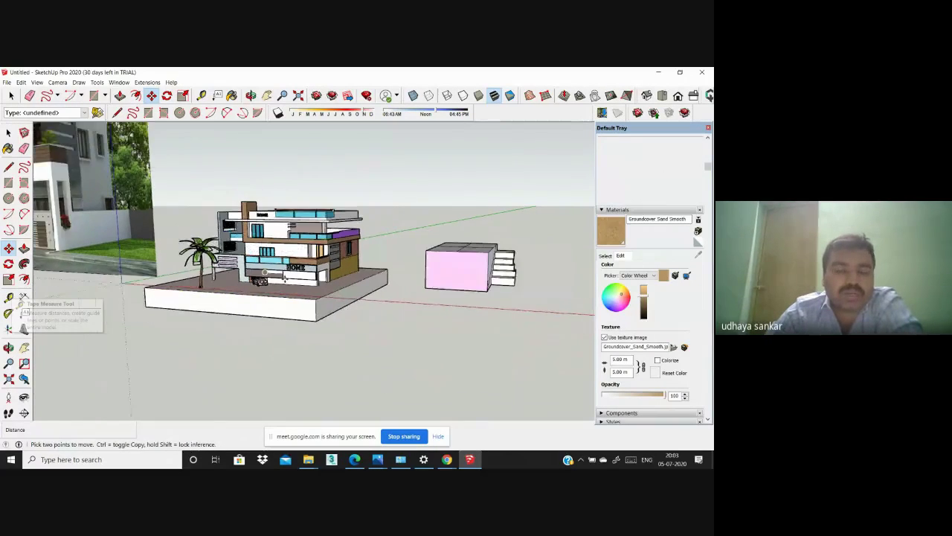
middle_drag(298, 283, 332, 302)
scroll(360, 323, down, 4)
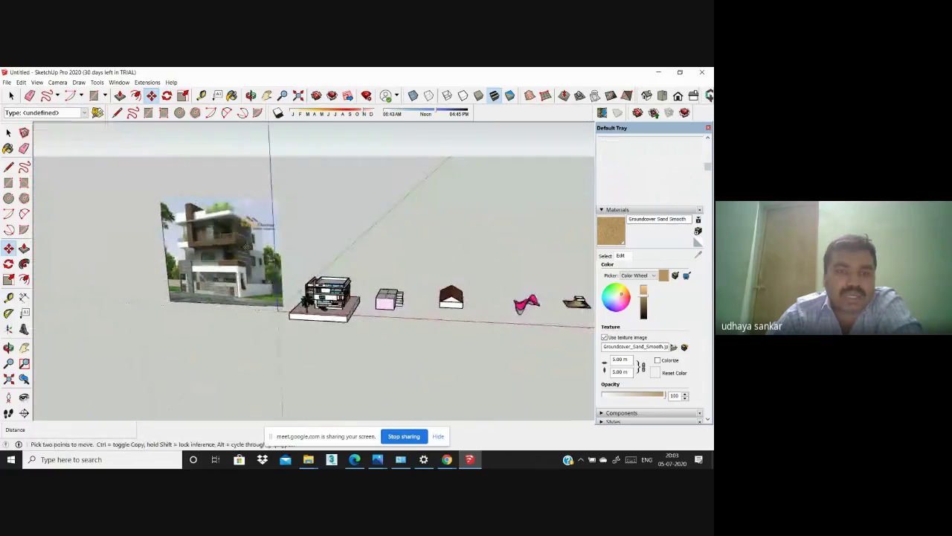
scroll(251, 204, up, 5)
scroll(252, 201, down, 4)
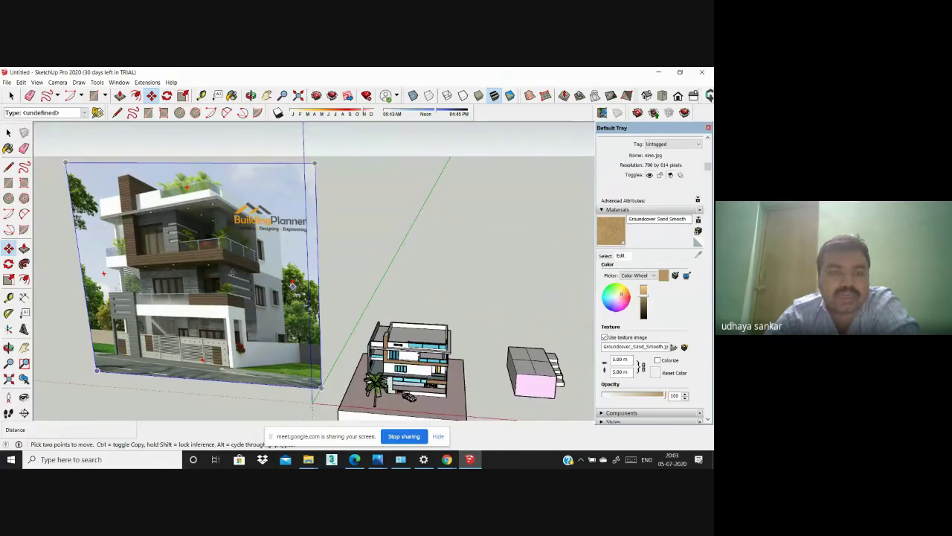
scroll(57, 198, down, 3)
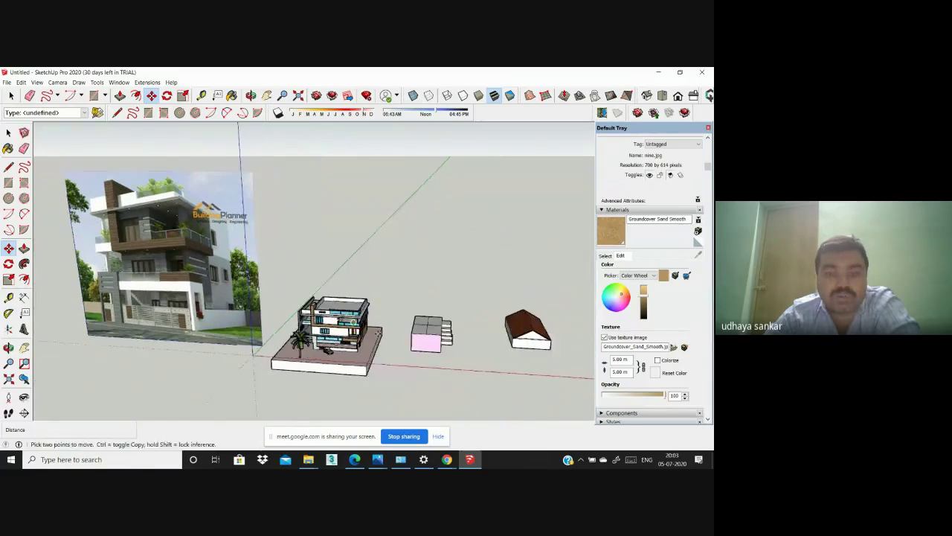
scroll(387, 330, up, 5)
scroll(353, 268, down, 2)
scroll(353, 268, down, 3)
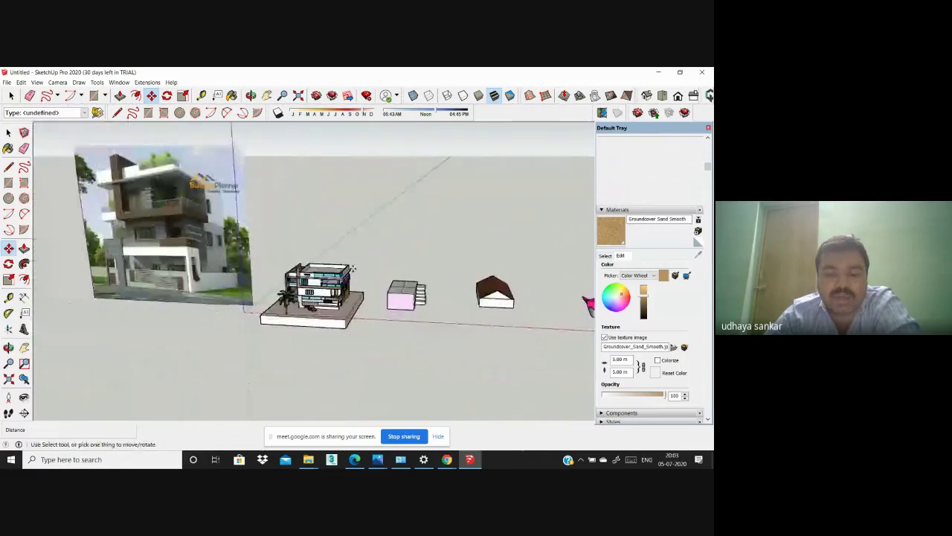
Step: Draw a long narrow rectangle about 185 m by 9 m on the ground behind the house
mouse_move(354, 268)
middle_down()
mouse_move(263, 321)
mouse_move(378, 232)
mouse_move(412, 229)
mouse_move(261, 235)
middle_up()
click(94, 95)
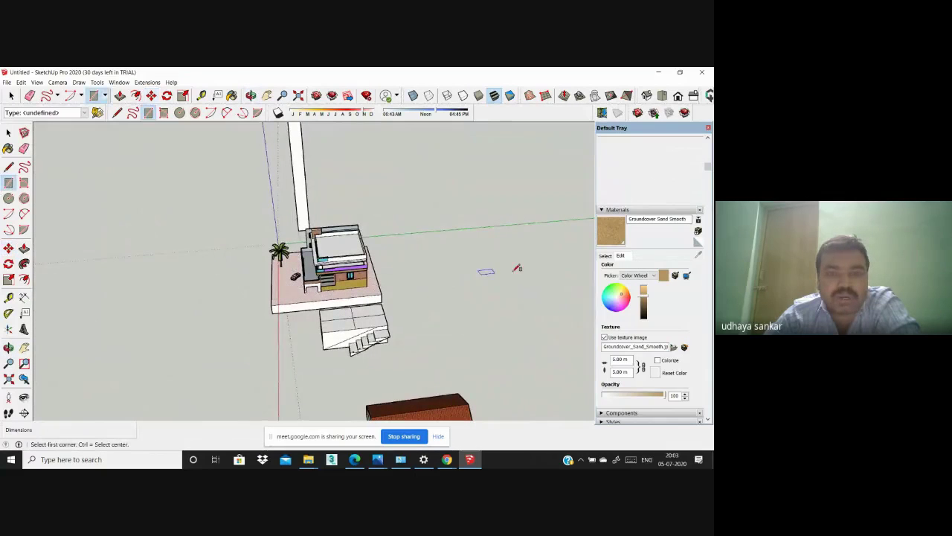
middle_drag(489, 270, 397, 258)
scroll(397, 257, up, 3)
click(338, 216)
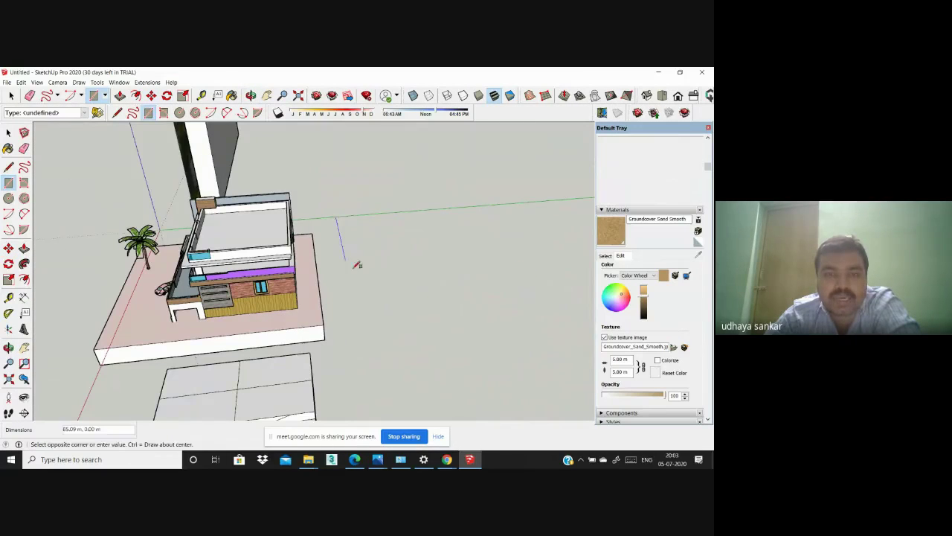
click(387, 348)
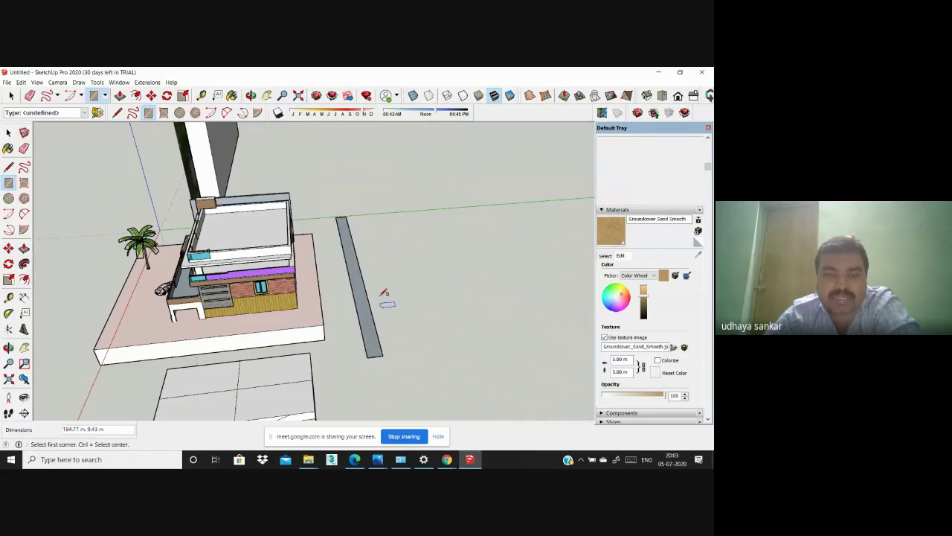
Step: Extrude the narrow rectangle about 134 m upward into a tall wall behind the house
scroll(384, 295, down, 3)
click(23, 249)
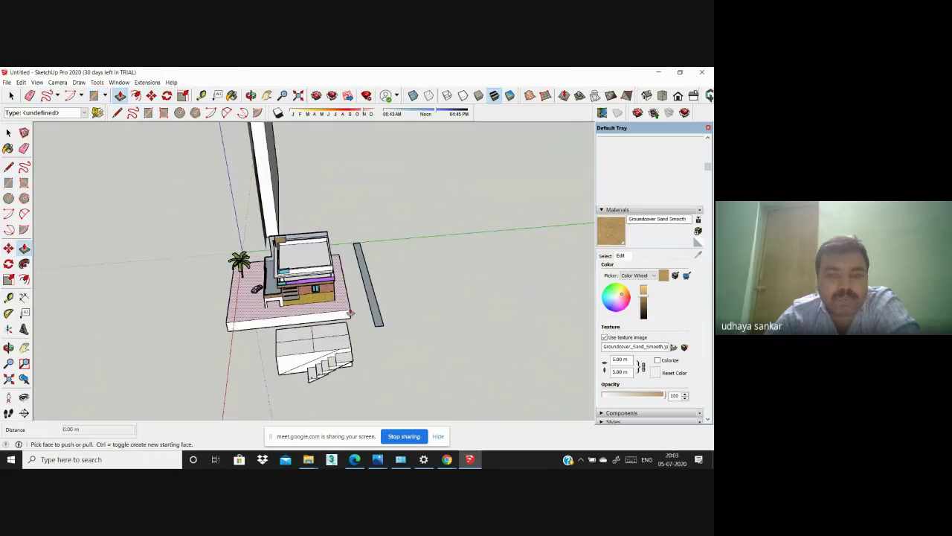
drag(372, 324, 383, 216)
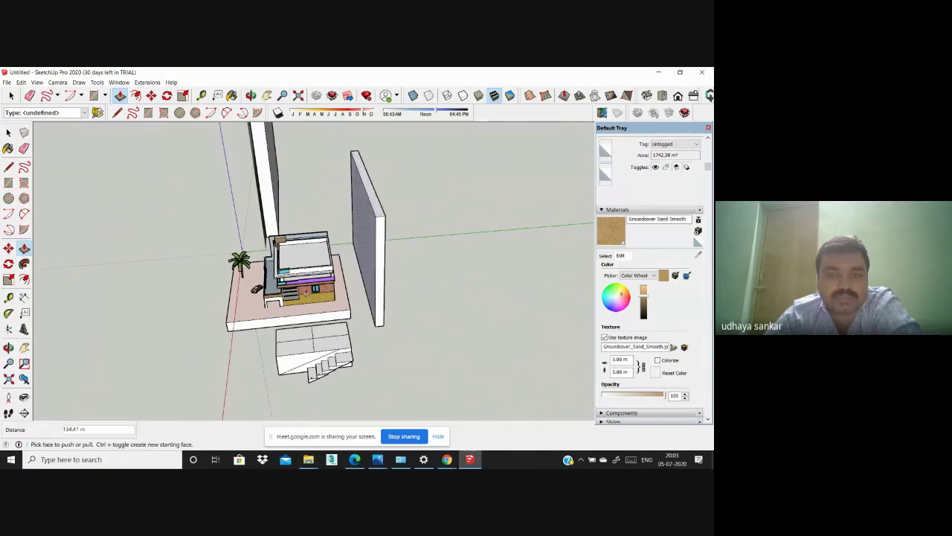
Step: Lengthen the backdrop wall by pulling its narrow end face out about 21 m
middle_drag(382, 216, 435, 274)
drag(420, 246, 440, 249)
middle_drag(374, 279, 315, 285)
scroll(318, 328, up, 2)
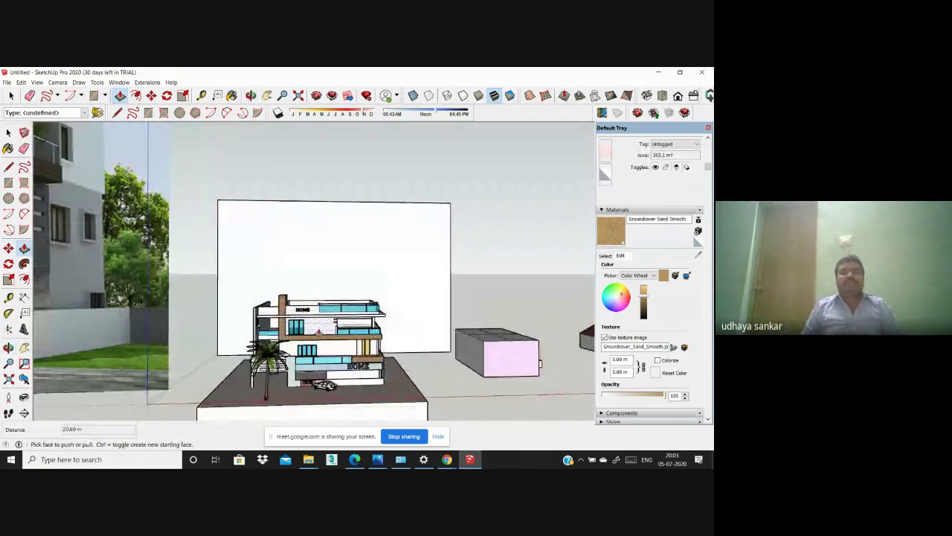
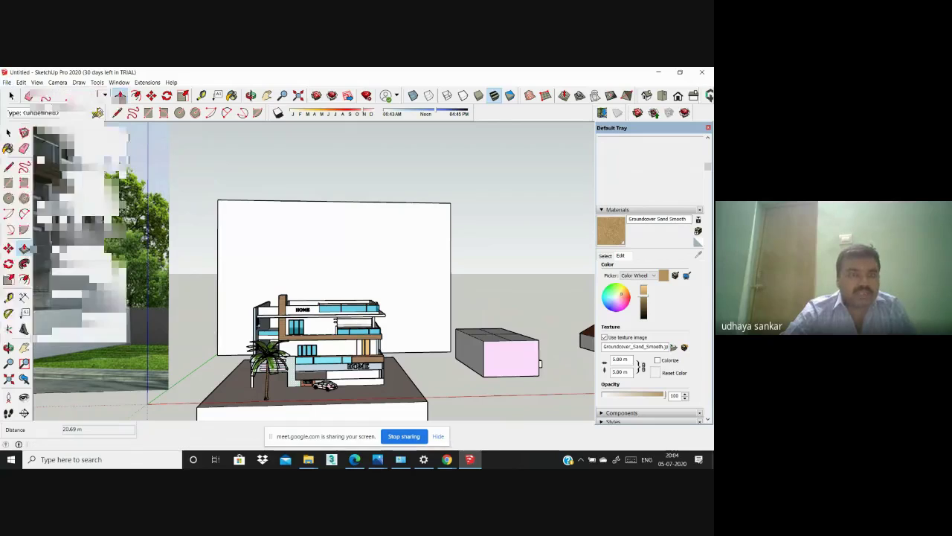
Step: Import the mountain landscape JPG whose name starts with bcc44098 from the building folder as a texture
click(7, 83)
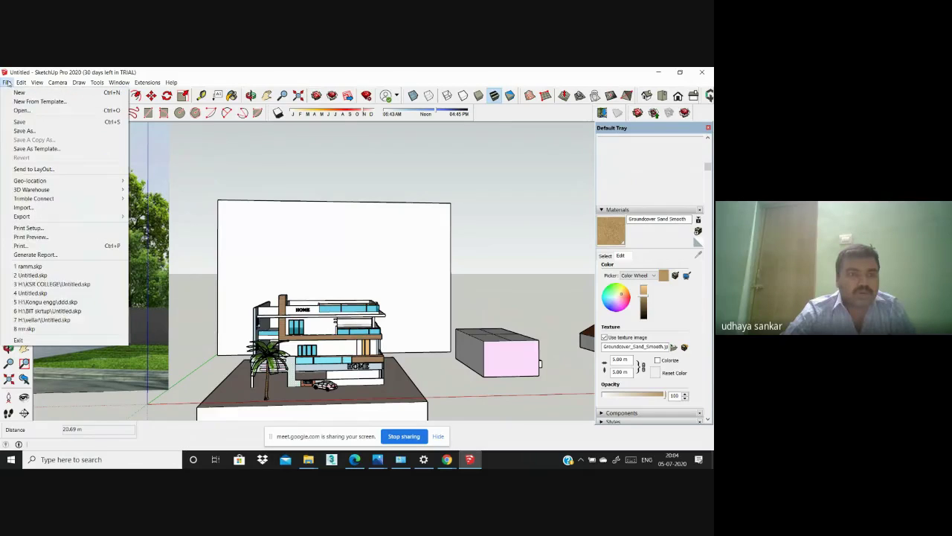
click(21, 208)
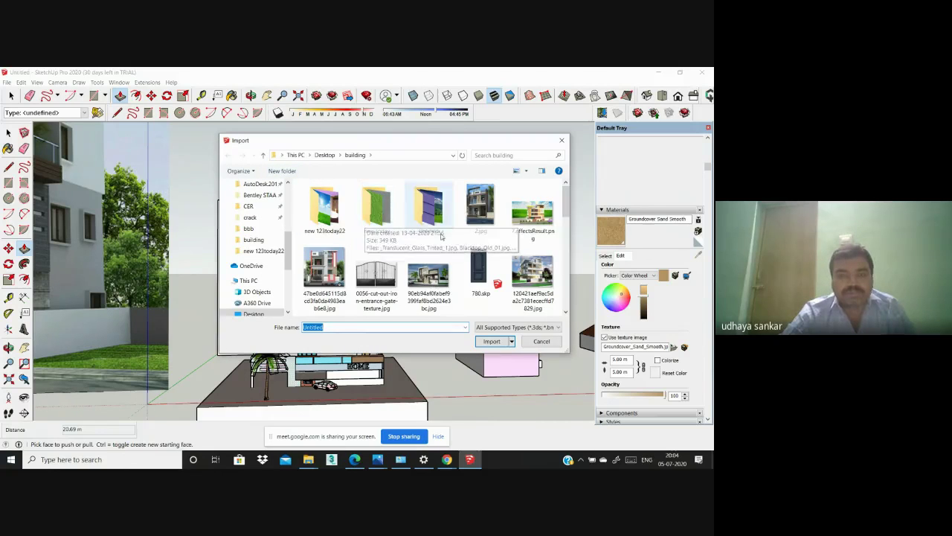
scroll(434, 259, down, 3)
click(382, 226)
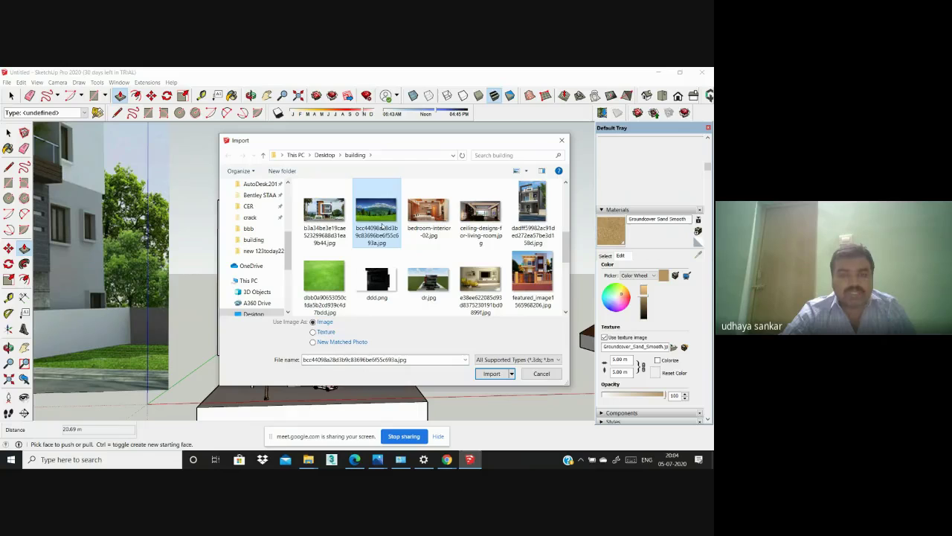
click(326, 331)
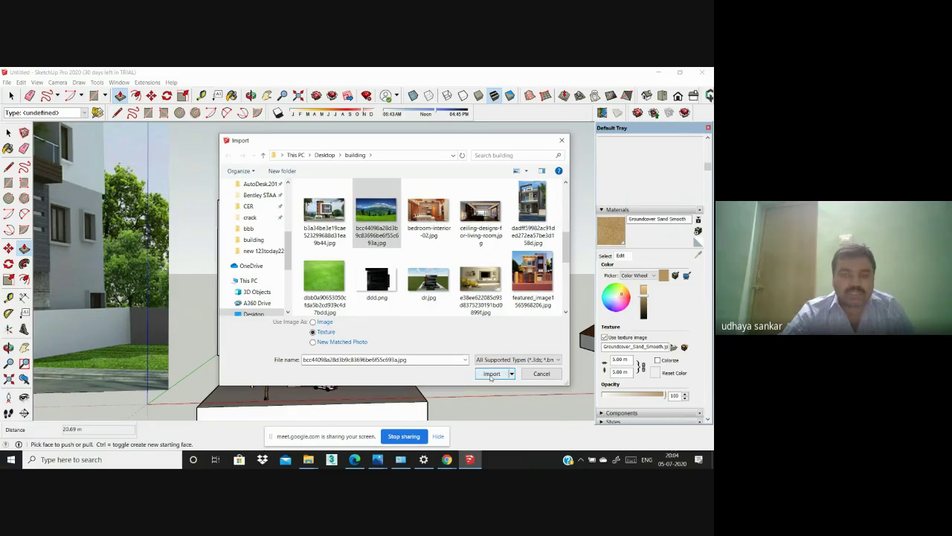
click(491, 374)
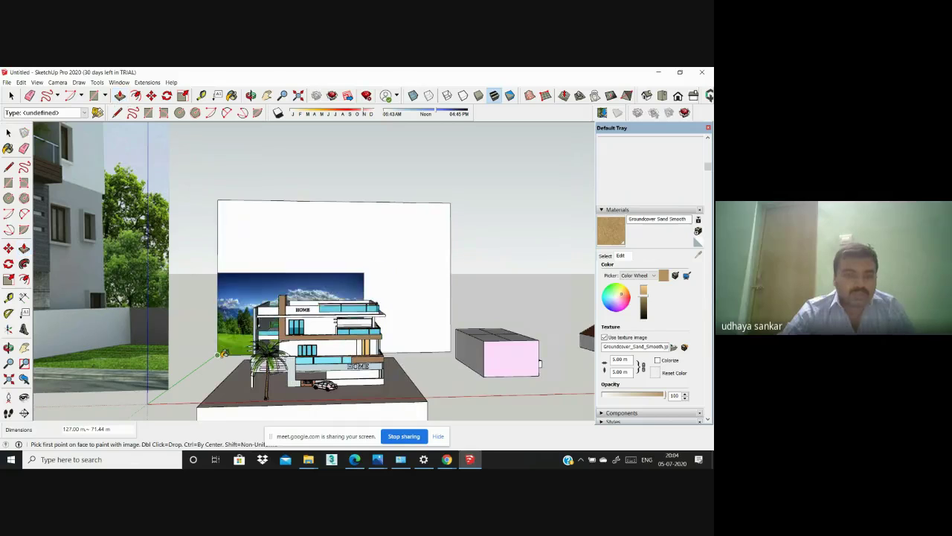
Step: Paint the landscape texture onto the wall's front face, stretching it from the lower corner to the opposite upper corner
click(218, 354)
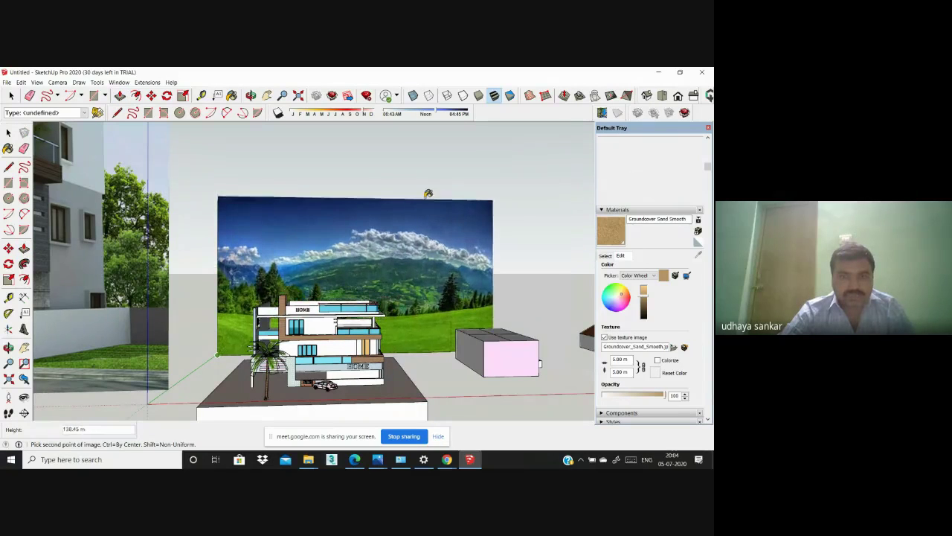
click(450, 201)
scroll(283, 341, down, 3)
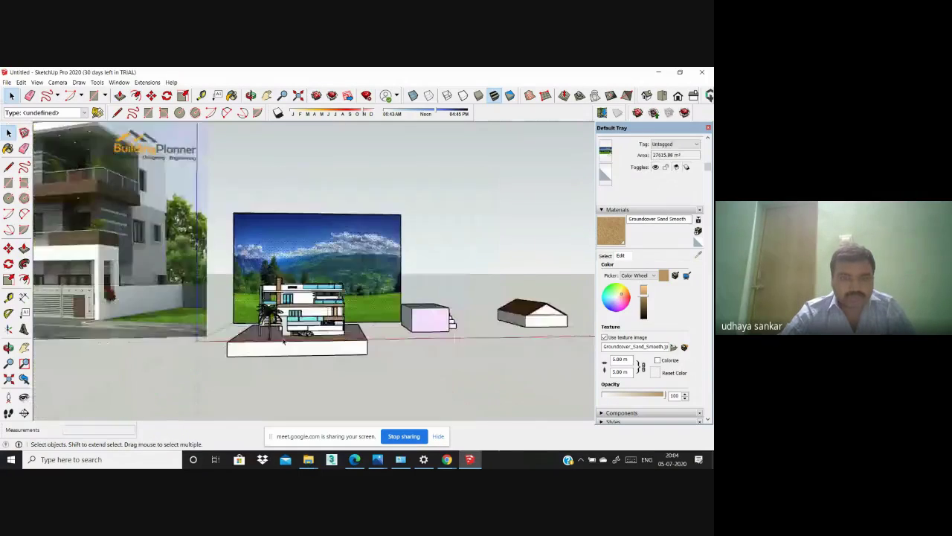
Step: Push/Pull the end face of the landscape wall outward about 150 m, past the stepped block towards the gabled house
scroll(283, 341, up, 4)
middle_drag(312, 296, 179, 329)
scroll(339, 318, down, 4)
scroll(382, 335, up, 3)
scroll(181, 311, up, 2)
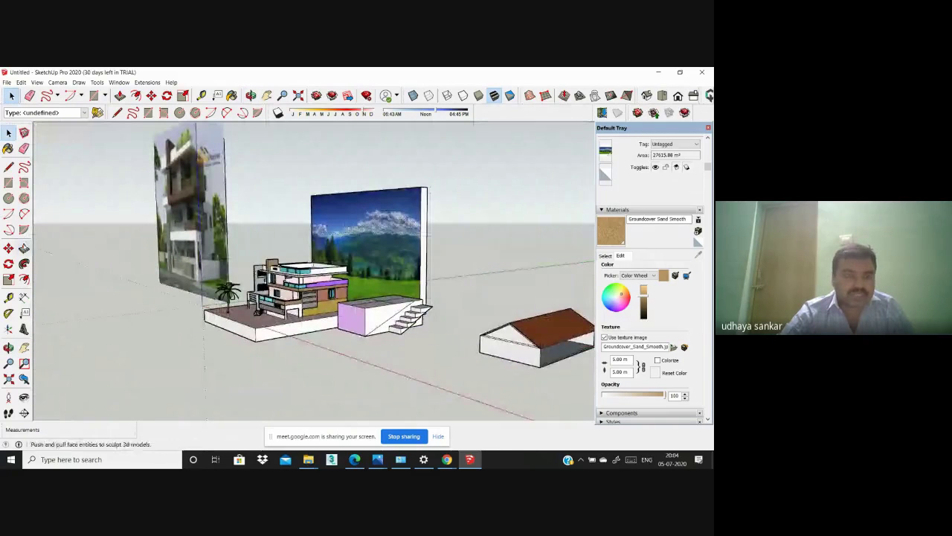
click(119, 95)
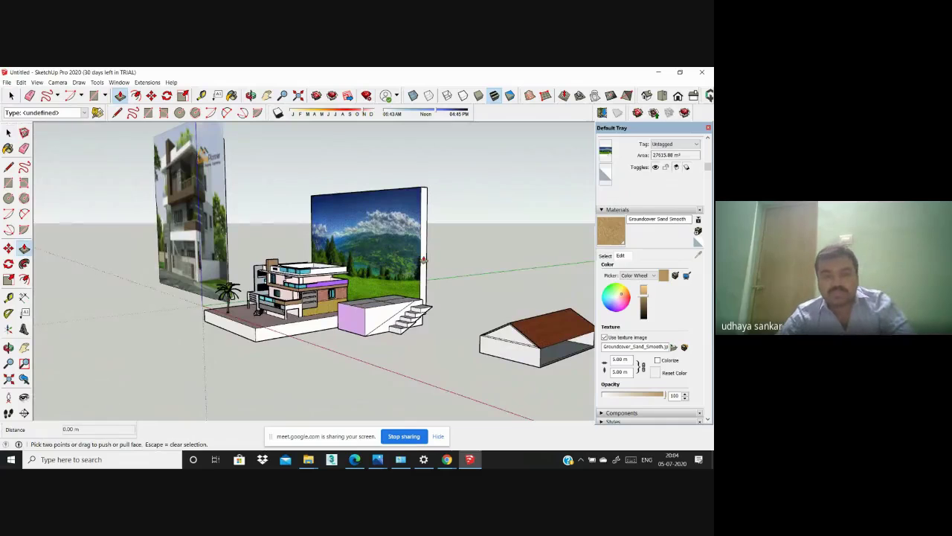
key(Escape)
drag(422, 262, 558, 281)
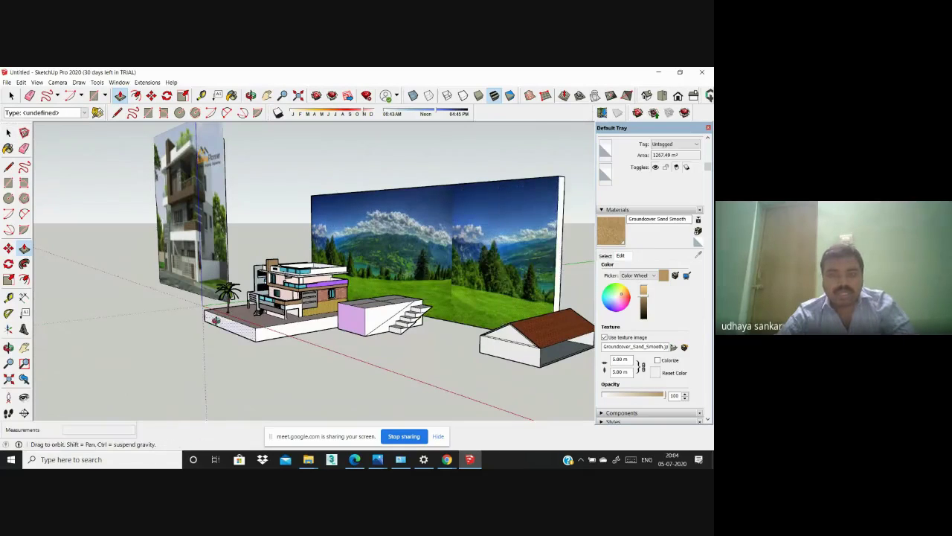
Step: Examine the house against the landscape backdrop from the front, close up and at an angle
scroll(366, 360, up, 4)
scroll(365, 360, up, 2)
middle_drag(365, 360, 140, 290)
scroll(201, 318, up, 5)
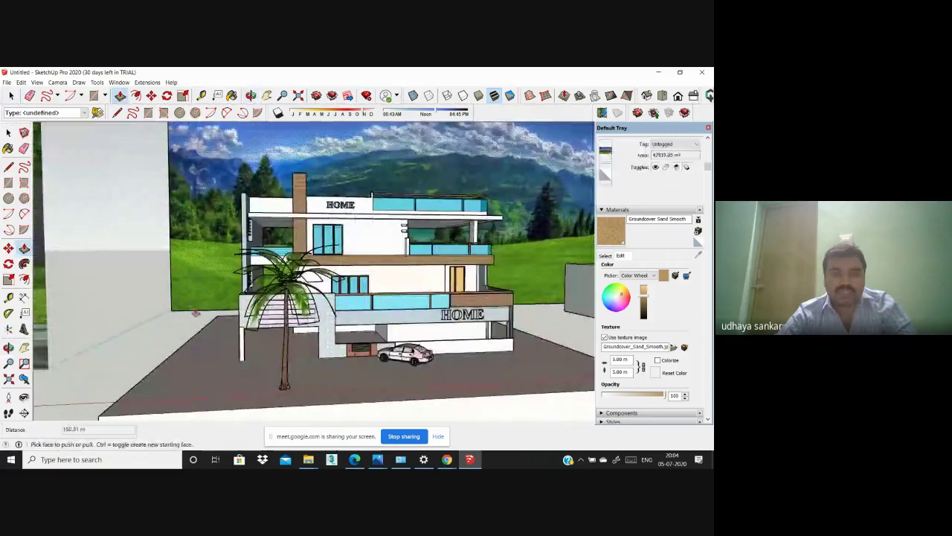
scroll(204, 317, down, 2)
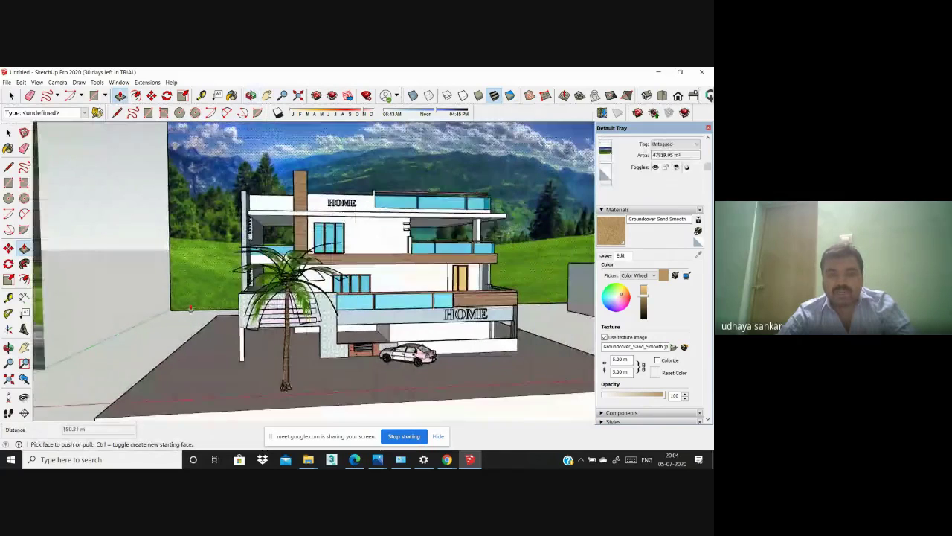
scroll(293, 334, down, 1)
middle_drag(294, 335, 261, 326)
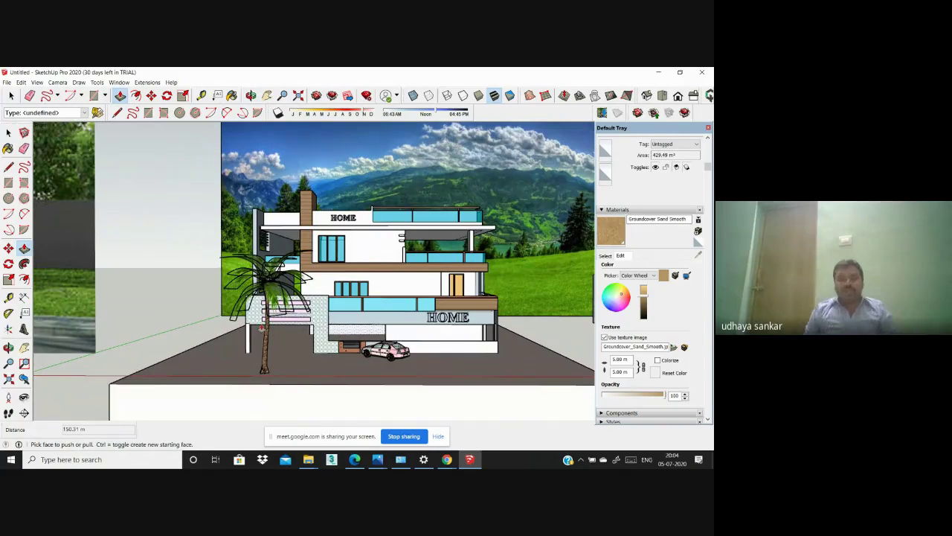
scroll(302, 272, down, 2)
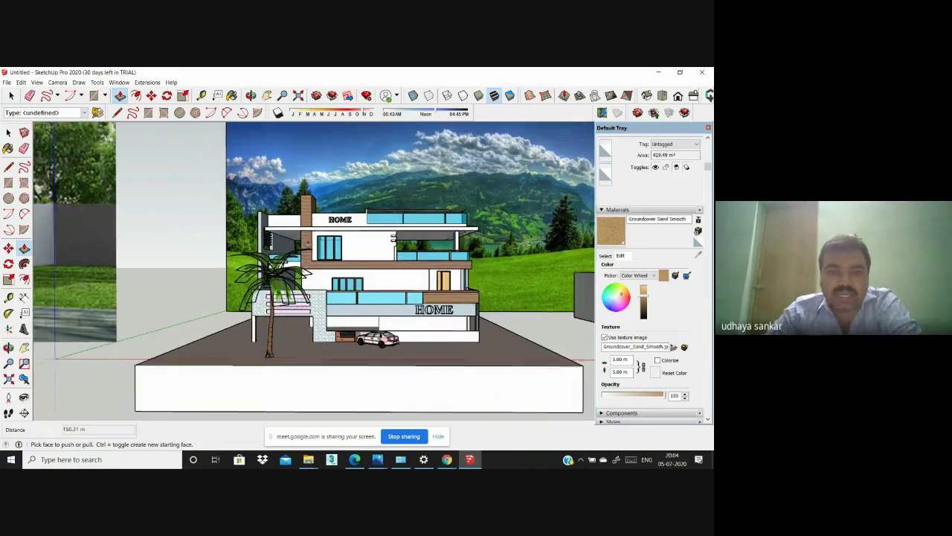
middle_drag(302, 271, 341, 279)
scroll(341, 279, down, 3)
scroll(340, 279, down, 1)
scroll(417, 242, up, 6)
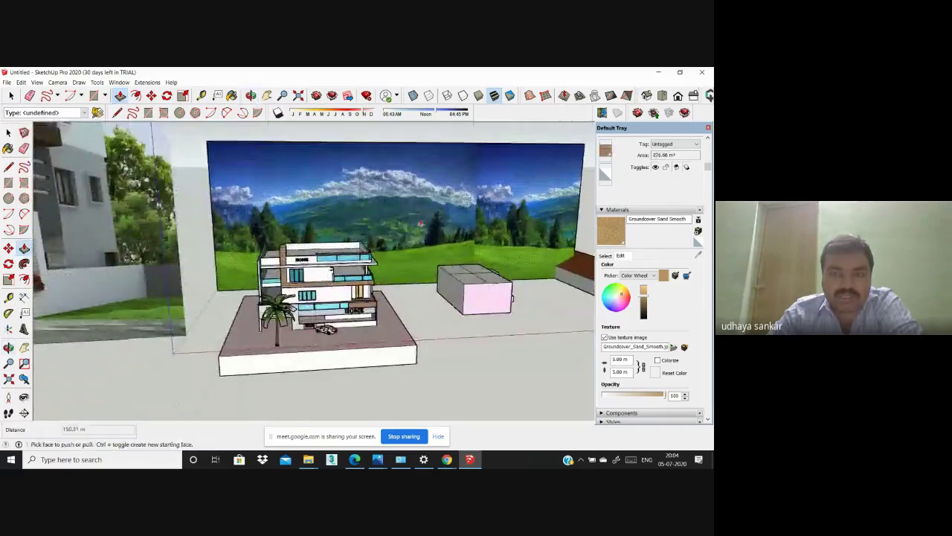
middle_drag(420, 238, 361, 216)
Step: Set the Groundcover Sand Smooth material's texture width to 10 m with the proportions kept
scroll(362, 216, down, 5)
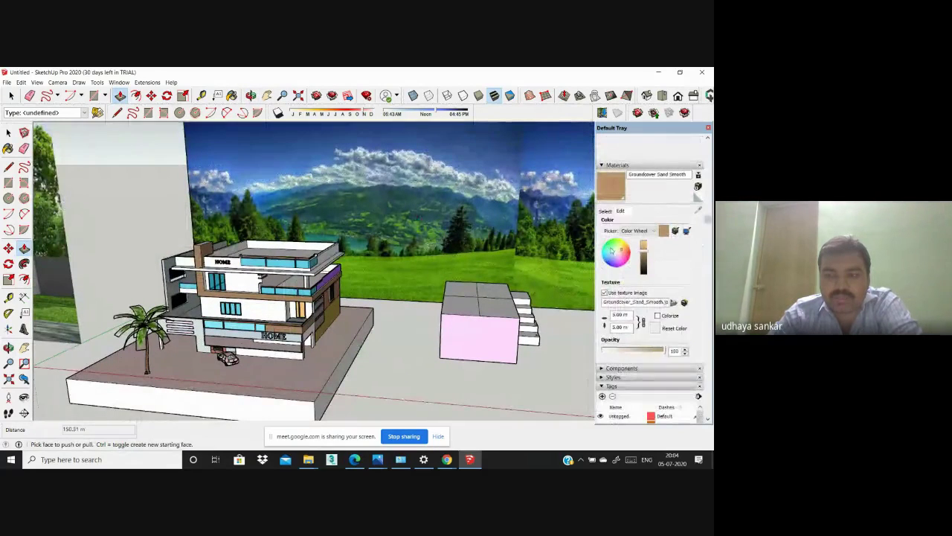
click(624, 315)
triple_click(629, 314)
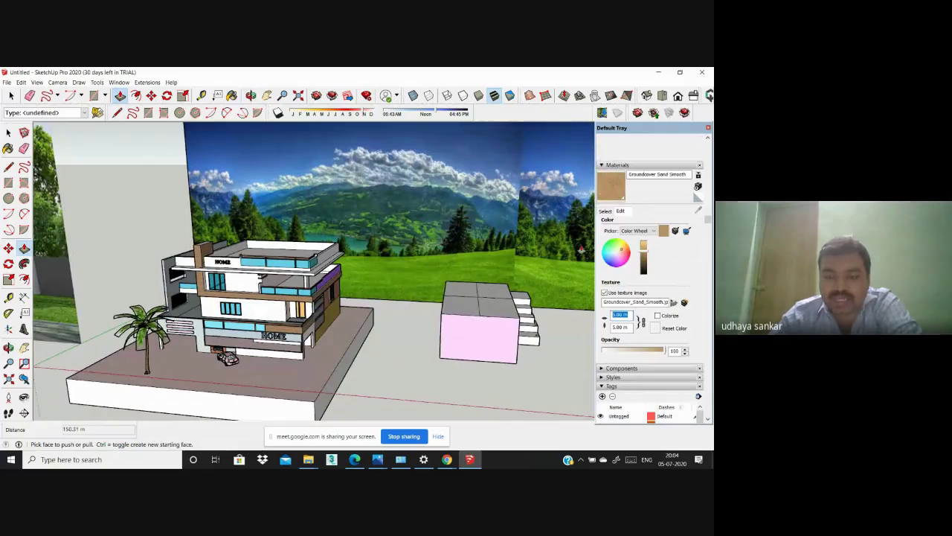
text(10)
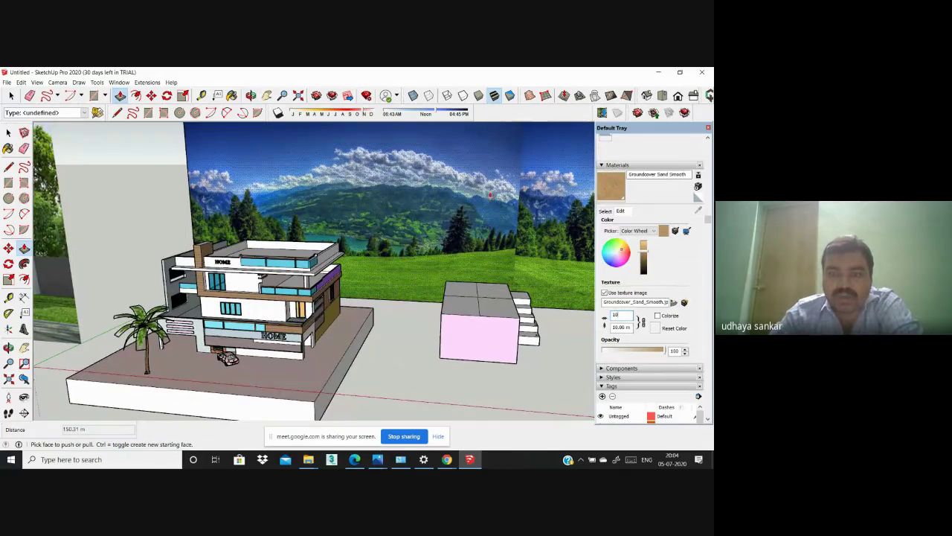
scroll(401, 255, down, 2)
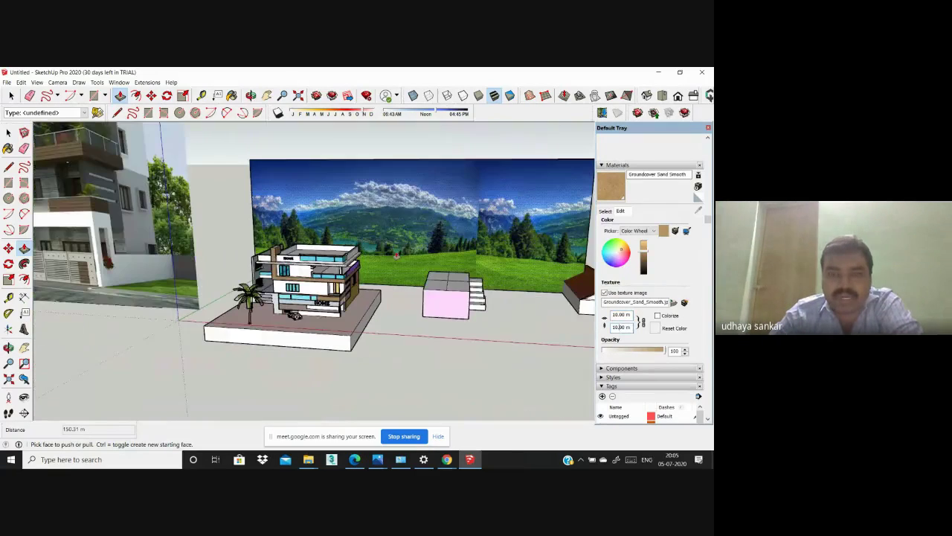
Step: Change the Groundcover Sand Smooth material's colour to an orange-red on the colour wheel
middle_drag(401, 255, 440, 252)
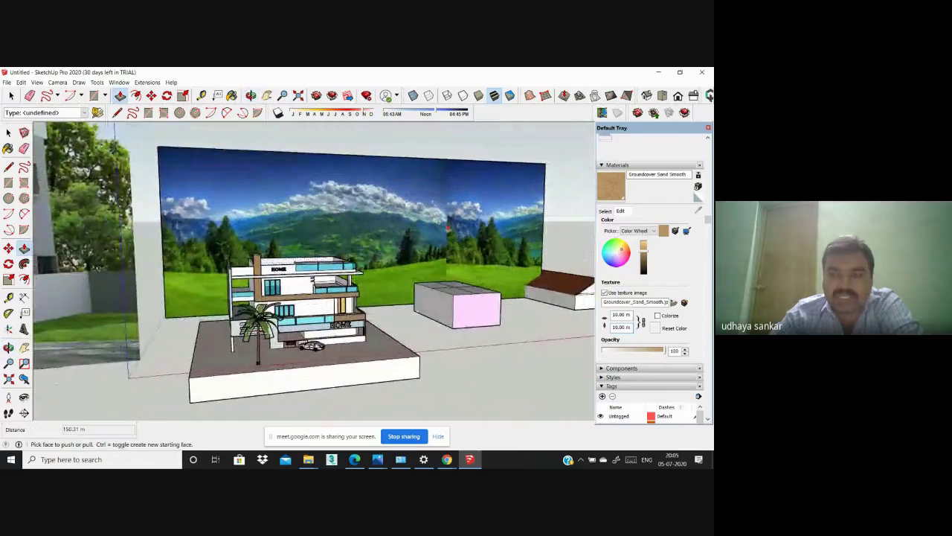
mouse_move(624, 256)
mouse_down()
mouse_move(609, 270)
mouse_move(607, 256)
mouse_move(632, 252)
mouse_up()
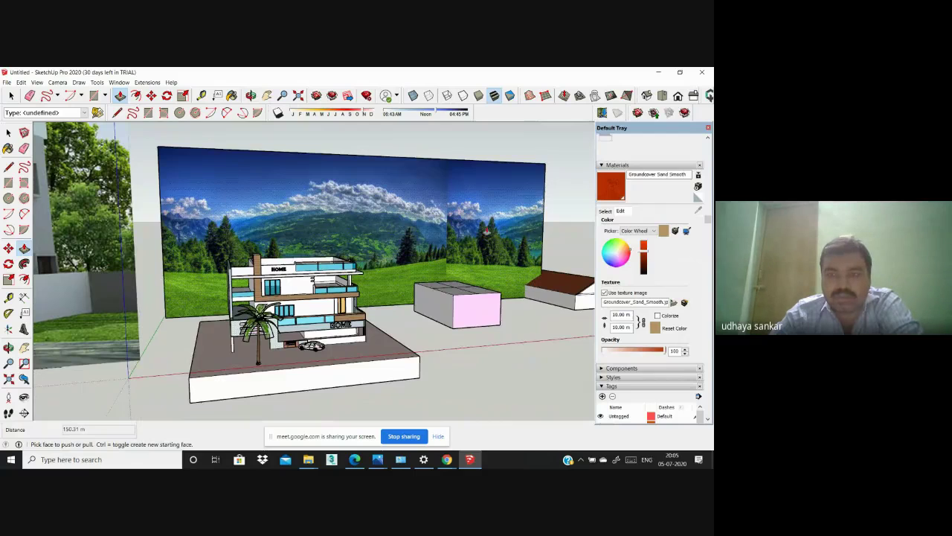
click(605, 211)
Step: Sample the landscape material from the backdrop wall and shift its colour to a stronger blue-green tone
key(b)
alt+click(368, 212)
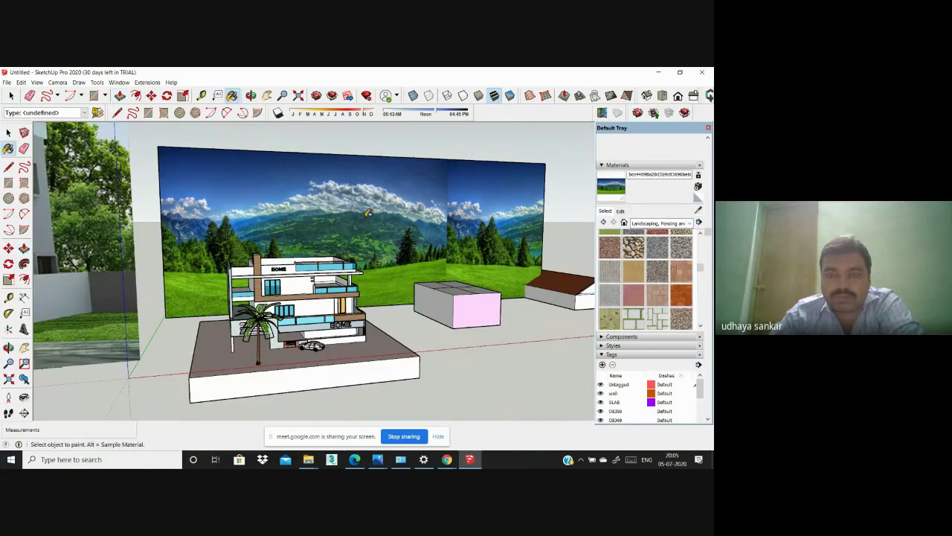
click(621, 211)
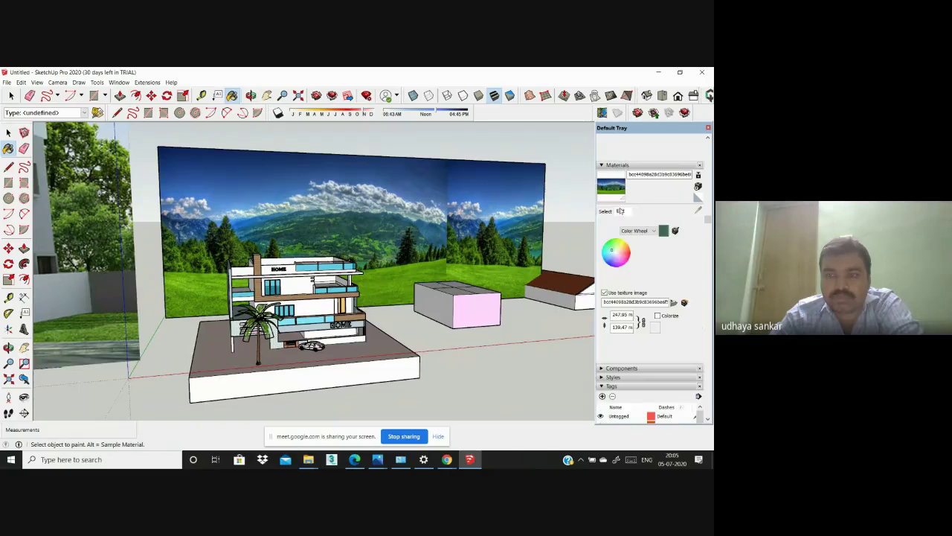
click(612, 255)
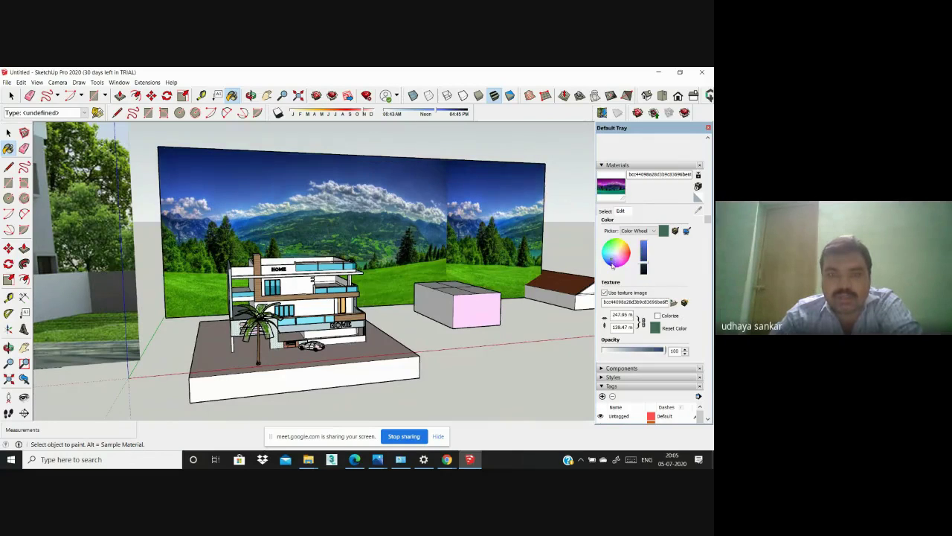
mouse_move(612, 266)
mouse_down()
mouse_move(625, 262)
mouse_move(616, 248)
mouse_move(591, 258)
mouse_move(610, 254)
mouse_up()
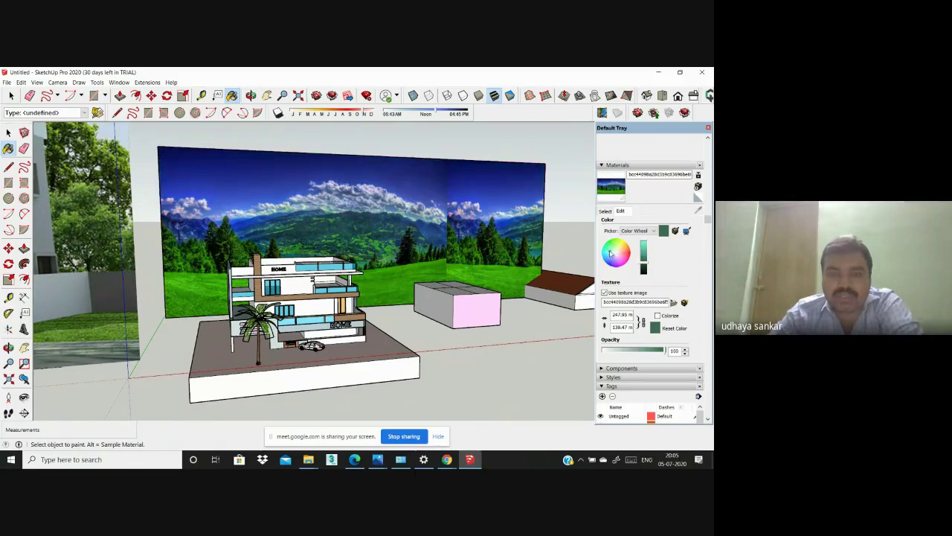
Step: Push/Pull the landscape wall's end face nearest the multi-storey house outward about 126 m, behind the reference photo
scroll(243, 350, up, 1)
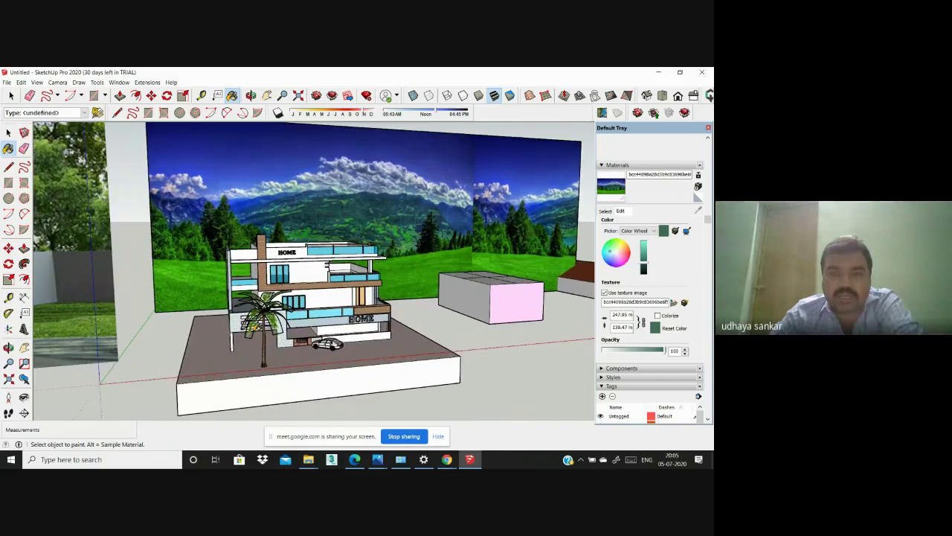
scroll(242, 327, up, 3)
middle_drag(379, 268, 319, 249)
scroll(319, 247, down, 2)
scroll(318, 249, down, 8)
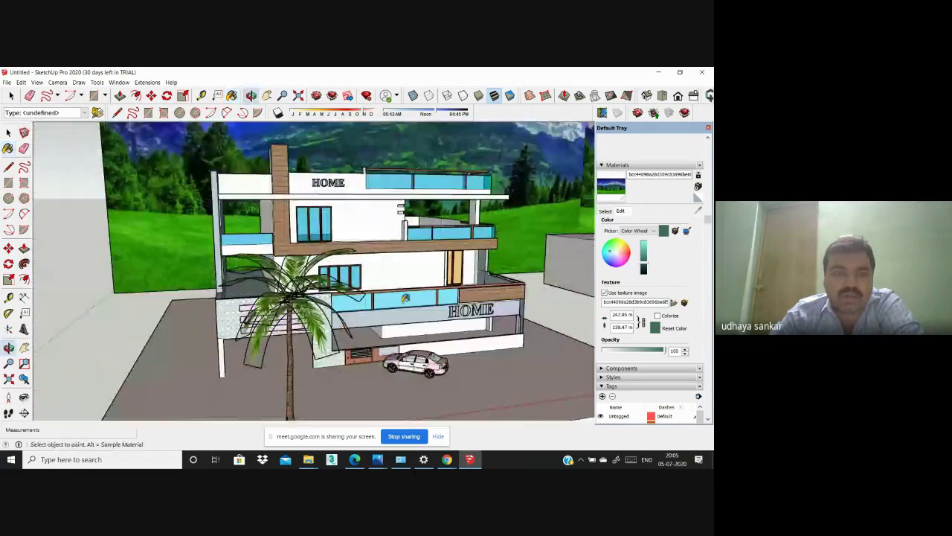
middle_drag(295, 270, 484, 401)
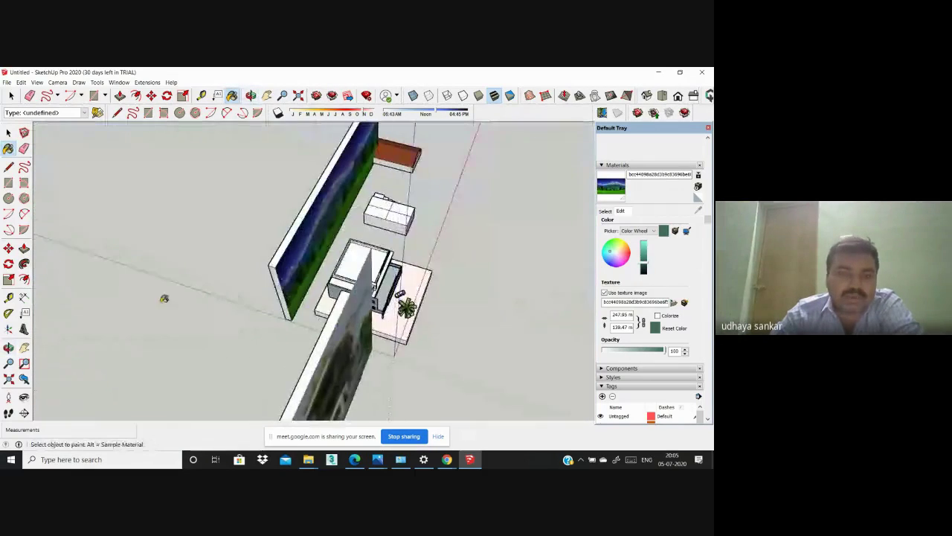
scroll(164, 298, up, 1)
click(24, 249)
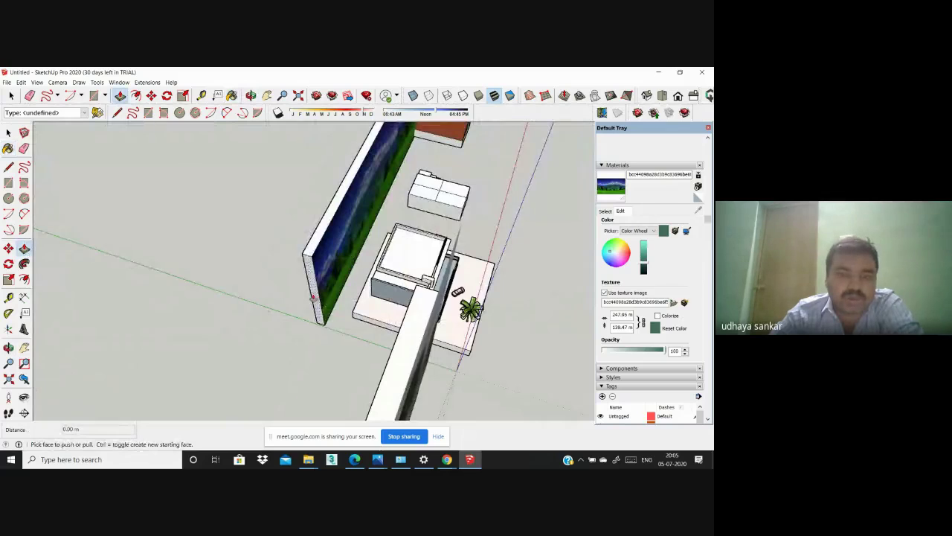
drag(314, 297, 198, 389)
Step: Set the landscape material's texture width to 300 m with the proportions kept
scroll(238, 236, down, 3)
middle_drag(476, 298, 372, 290)
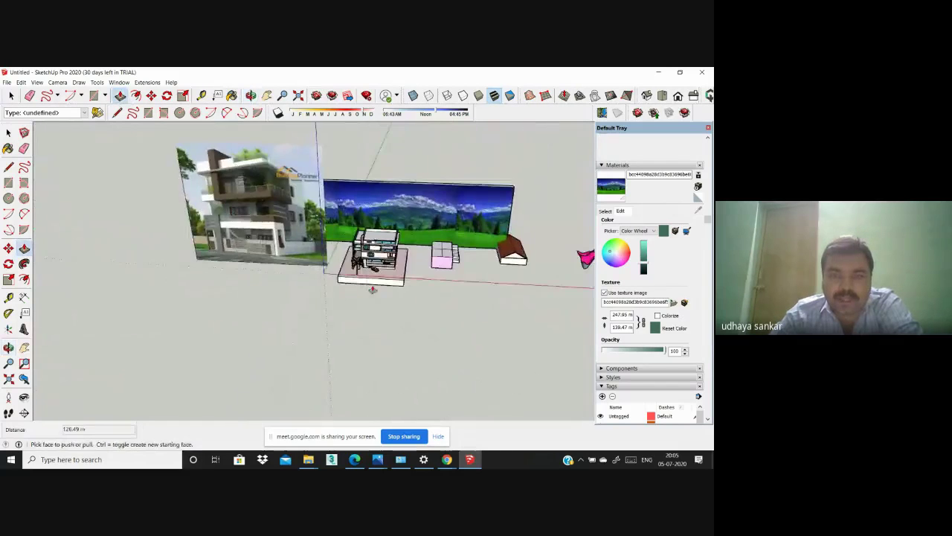
scroll(372, 289, up, 8)
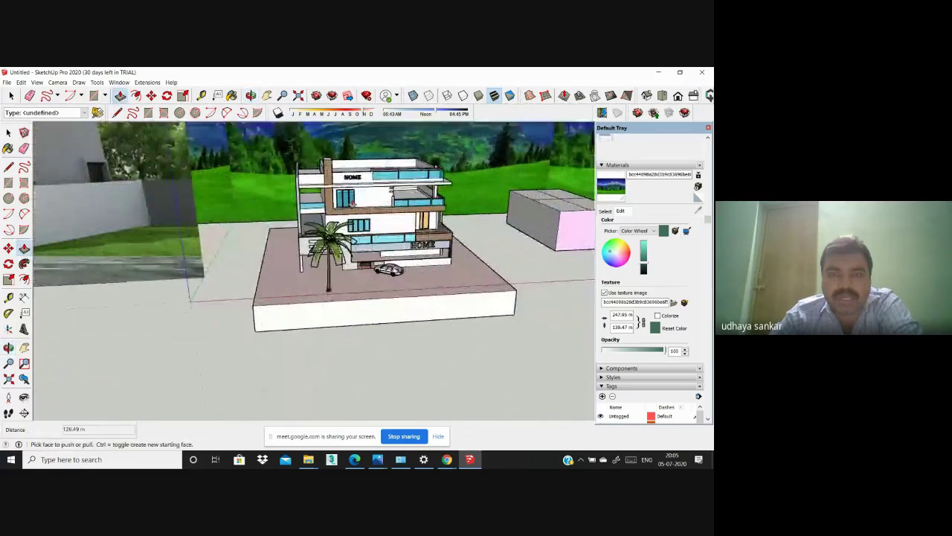
middle_drag(353, 204, 305, 159)
scroll(347, 163, up, 2)
scroll(304, 159, up, 3)
middle_drag(394, 184, 439, 259)
scroll(376, 188, down, 4)
scroll(427, 211, up, 4)
scroll(382, 255, up, 1)
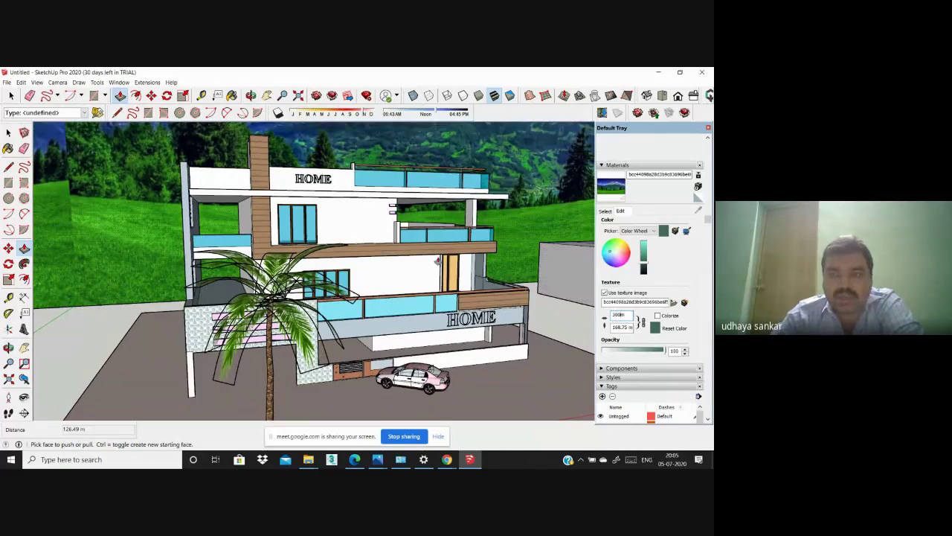
Step: Examine the multi-storey house's front close up against the enlarged landscape texture, from low and raised angles
scroll(437, 261, down, 10)
scroll(521, 240, up, 3)
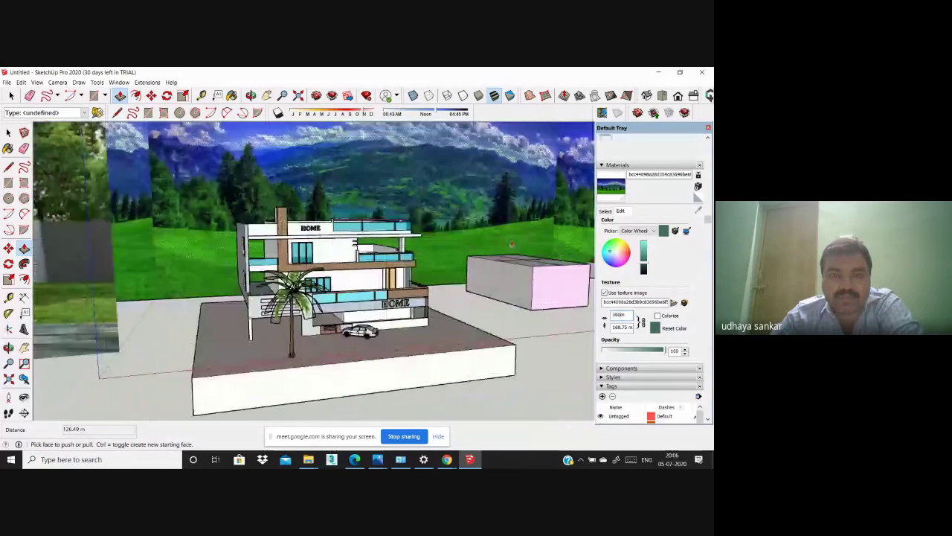
scroll(511, 244, down, 2)
scroll(419, 294, up, 5)
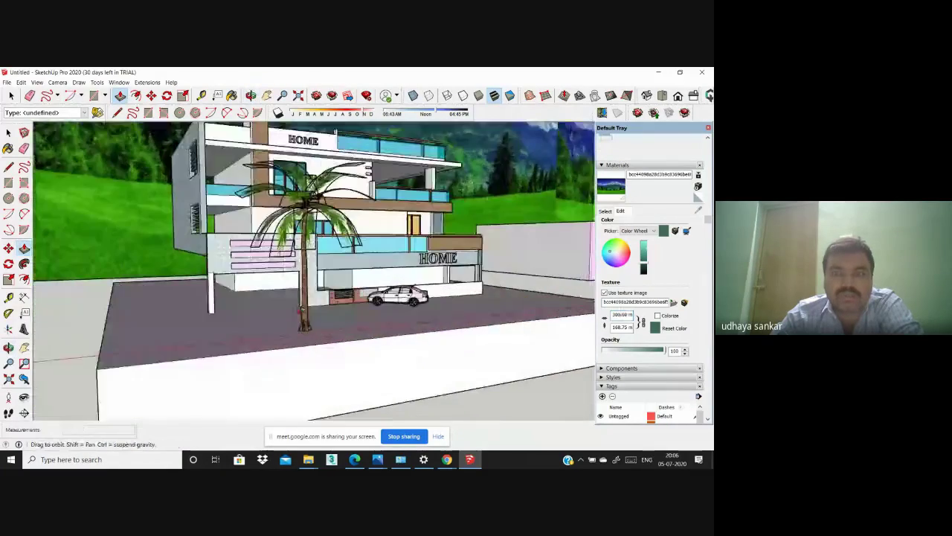
scroll(295, 271, up, 1)
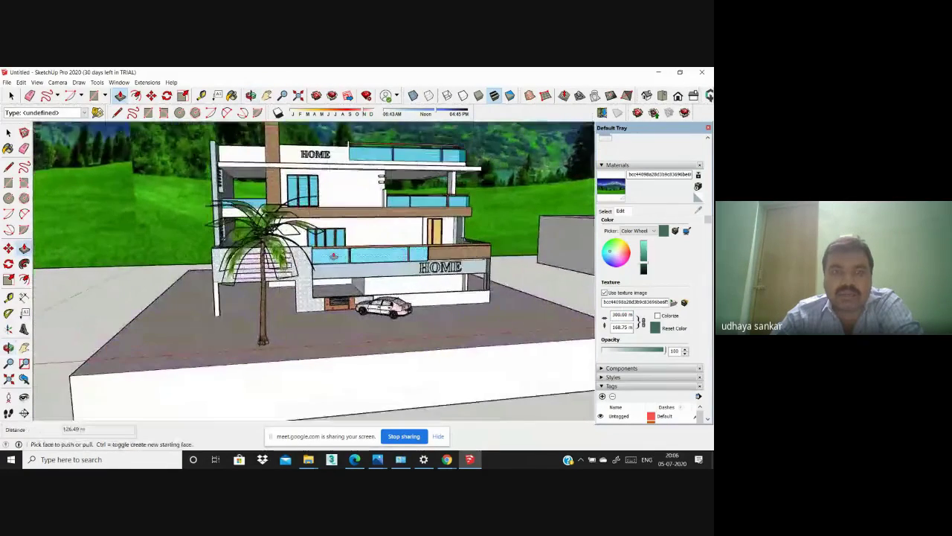
middle_drag(296, 271, 384, 316)
scroll(384, 316, down, 2)
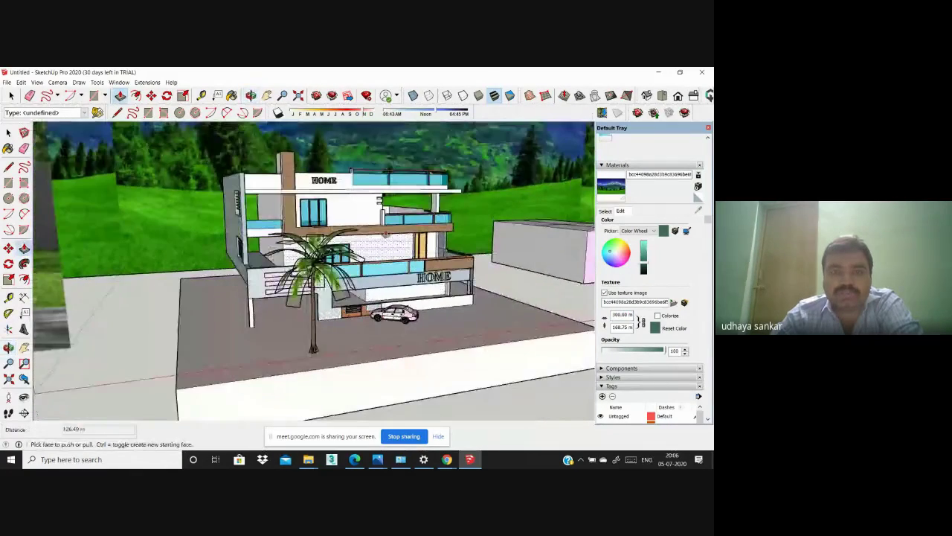
scroll(386, 233, down, 2)
middle_drag(386, 234, 366, 186)
scroll(366, 186, up, 3)
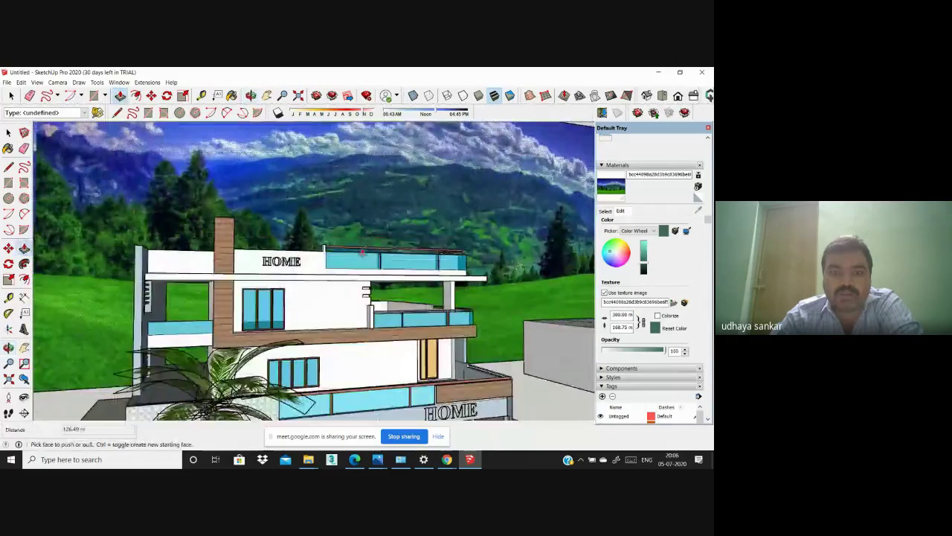
scroll(363, 253, down, 5)
mouse_move(362, 253)
middle_down()
mouse_move(331, 321)
mouse_move(313, 288)
mouse_move(279, 286)
mouse_move(294, 288)
middle_up()
scroll(331, 322, down, 1)
scroll(313, 288, up, 1)
scroll(280, 287, up, 2)
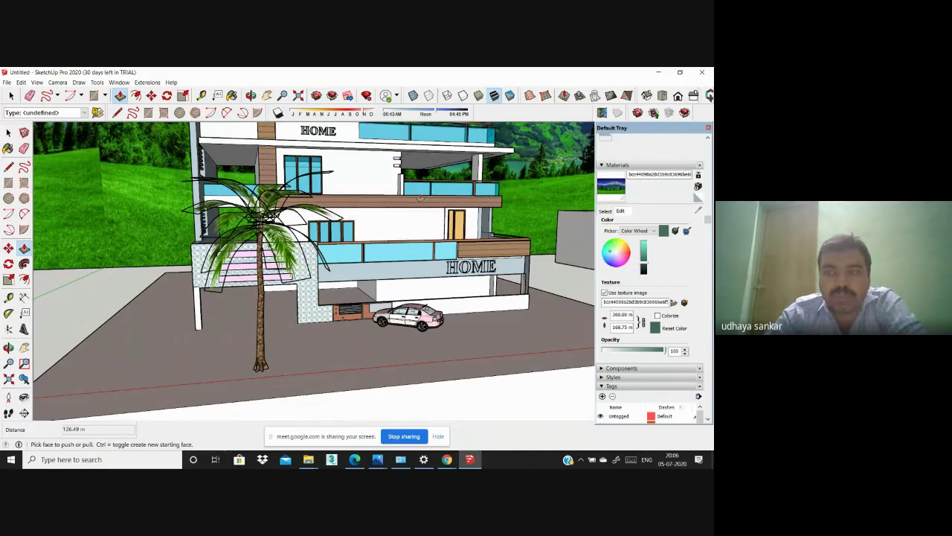
Step: Compare the house and its landscape backdrop with the reference photo, from a distance and closer in
scroll(420, 197, down, 10)
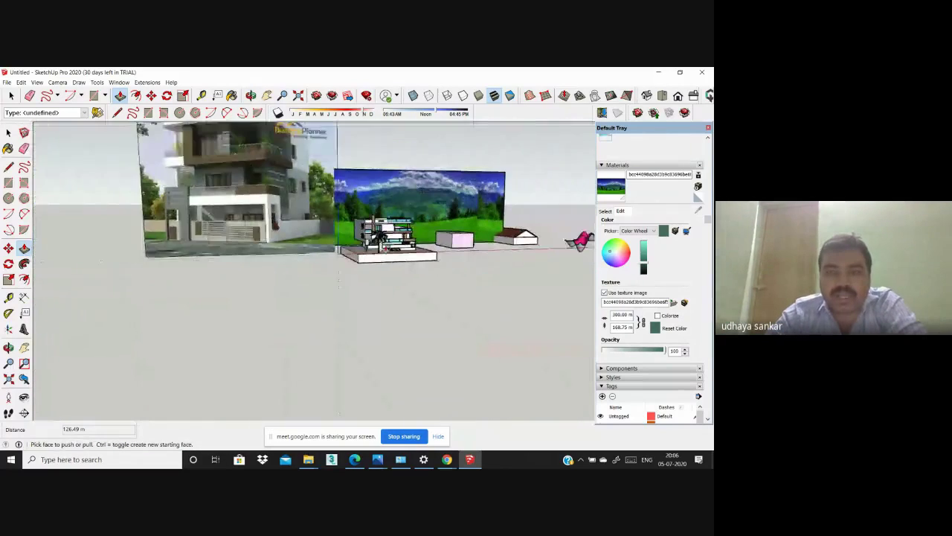
scroll(497, 225, up, 5)
middle_drag(497, 225, 380, 204)
scroll(476, 251, down, 8)
scroll(463, 212, up, 2)
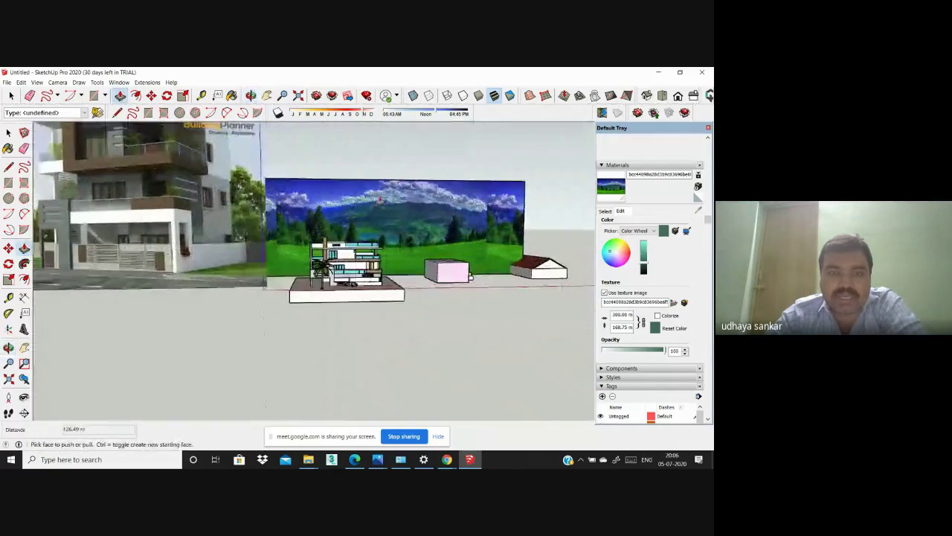
scroll(379, 199, down, 3)
scroll(340, 302, up, 7)
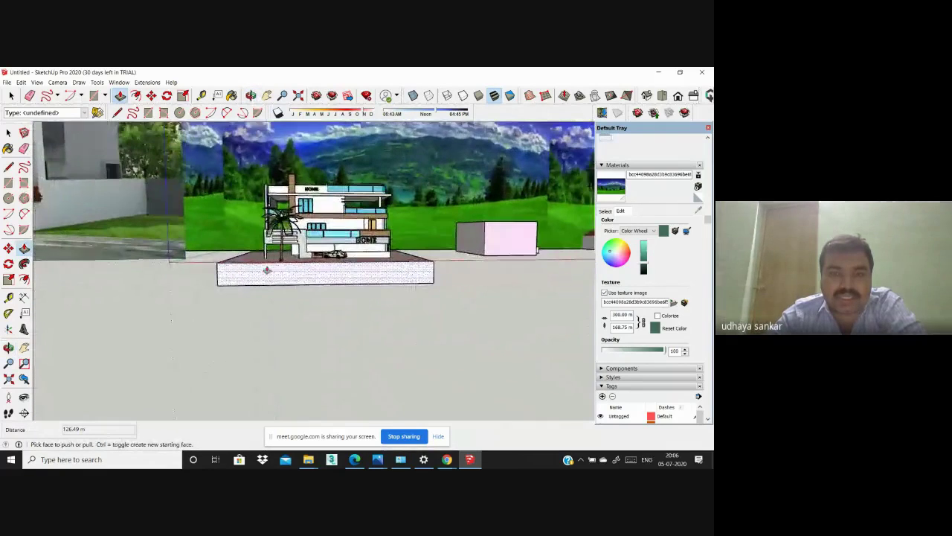
scroll(268, 271, up, 4)
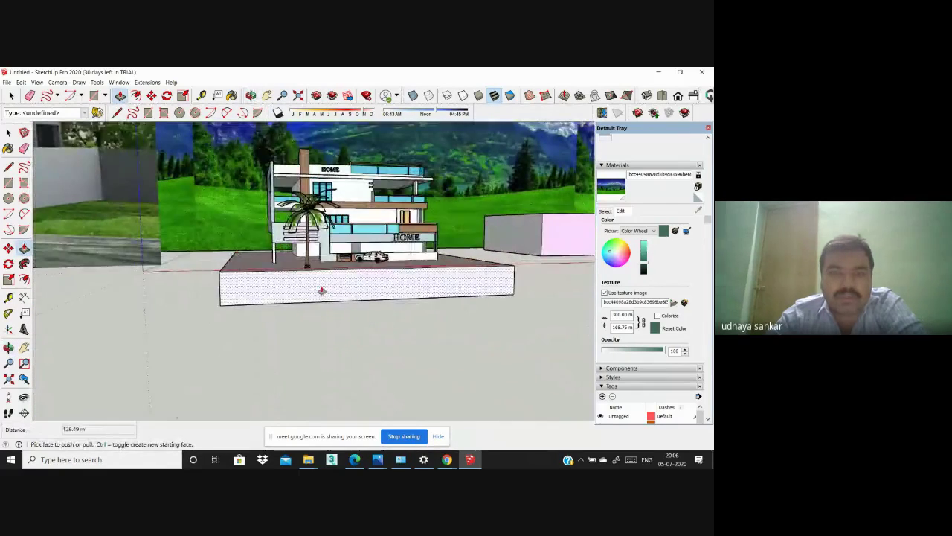
scroll(321, 290, down, 5)
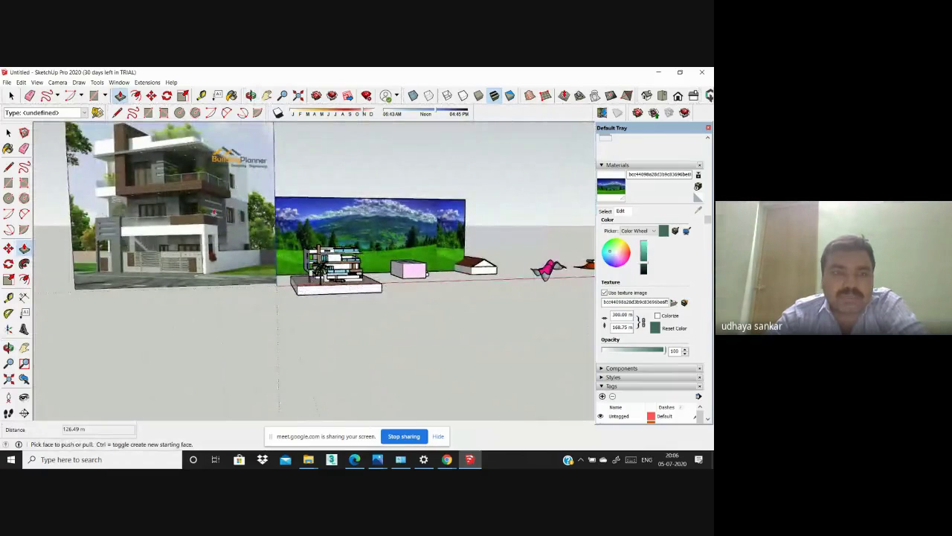
scroll(321, 290, up, 2)
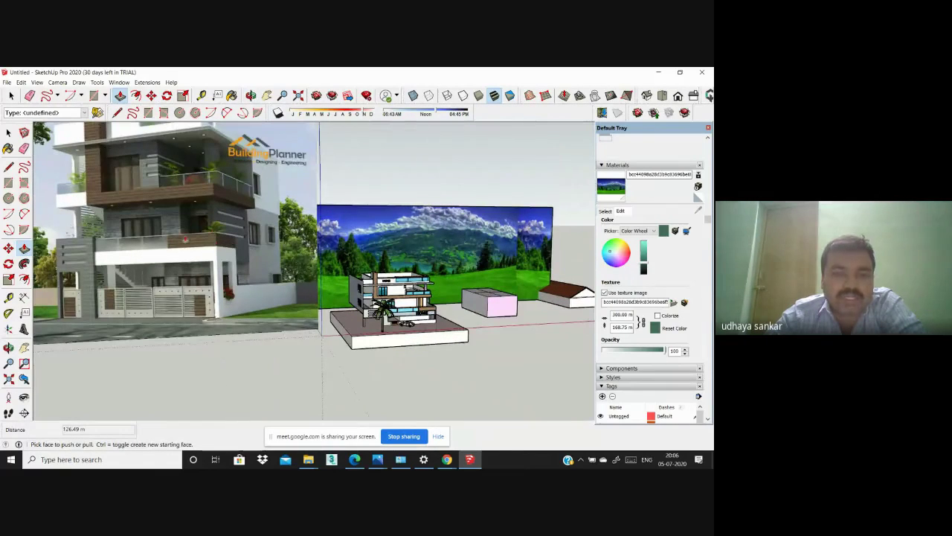
scroll(518, 338, up, 2)
Step: Push/Pull the landscape wall's front face about 70 m forward towards the house
click(122, 84)
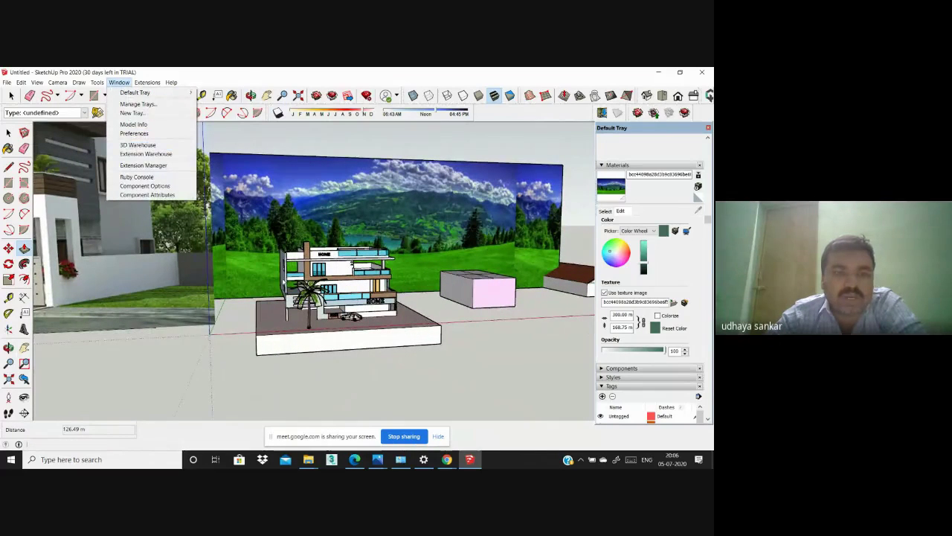
key(Escape)
key(p)
click(304, 180)
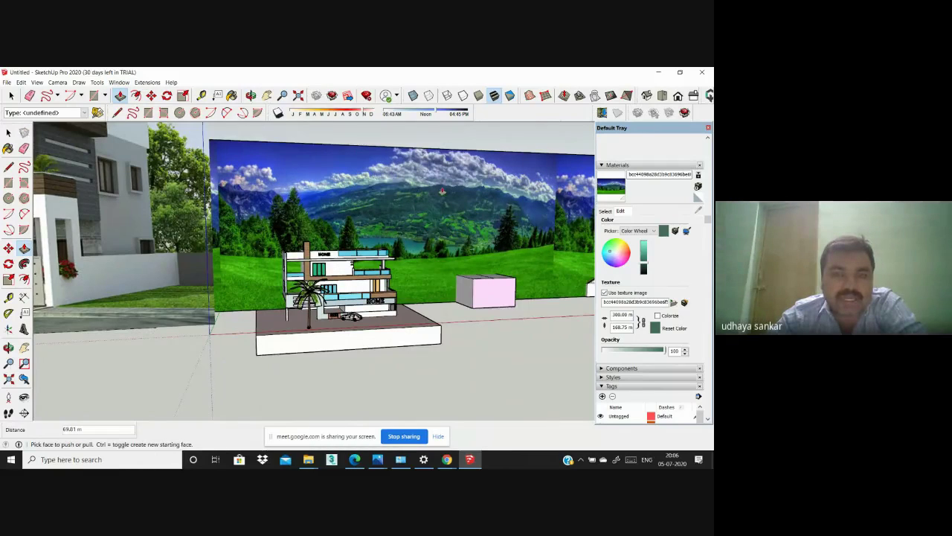
Step: Examine the house, palm tree and car in front of the moved landscape wall, close up and from afar
scroll(383, 335, down, 1)
scroll(293, 336, up, 3)
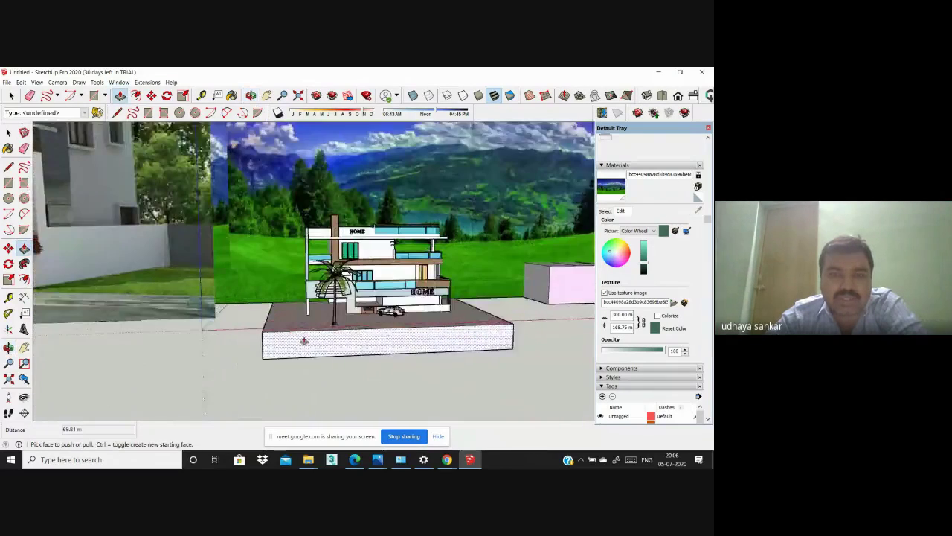
middle_drag(328, 345, 334, 347)
scroll(339, 350, up, 4)
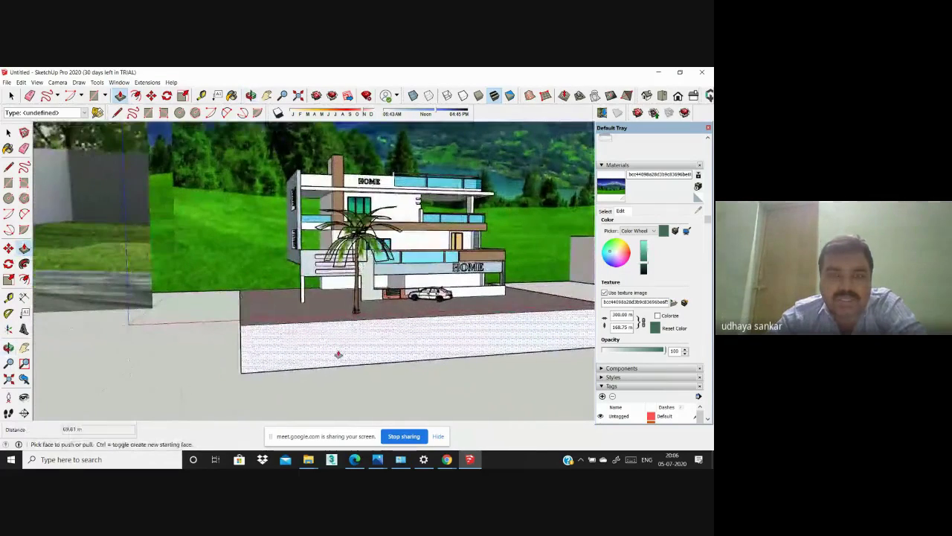
scroll(454, 362, up, 4)
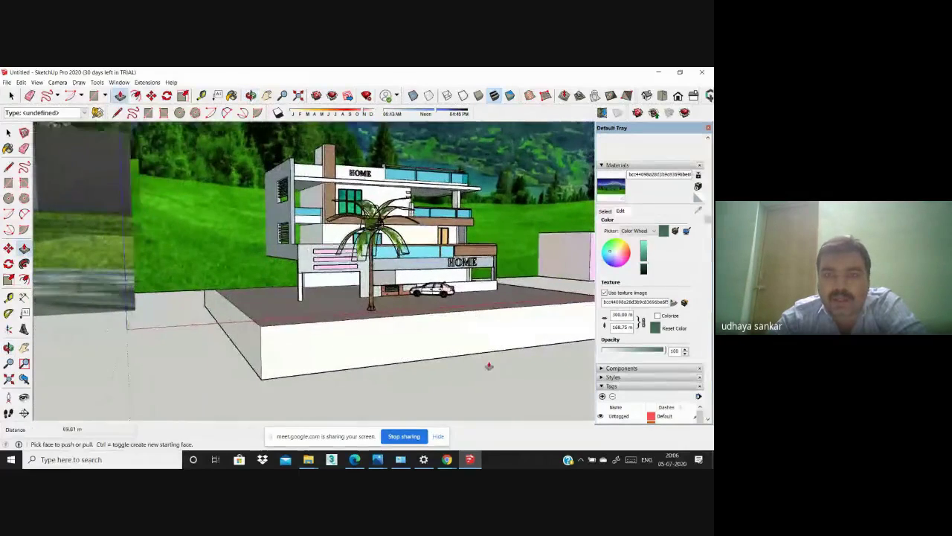
scroll(488, 364, up, 2)
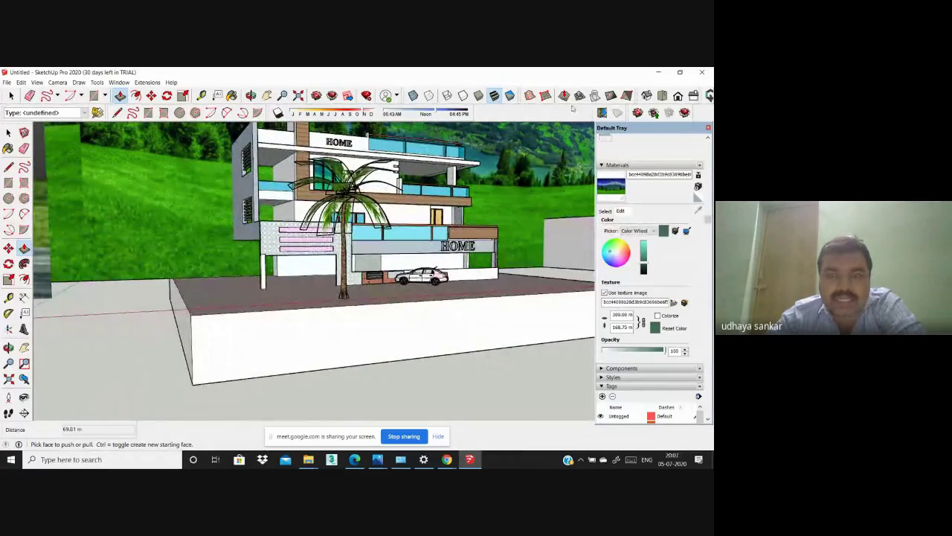
scroll(357, 238, down, 4)
scroll(417, 265, down, 3)
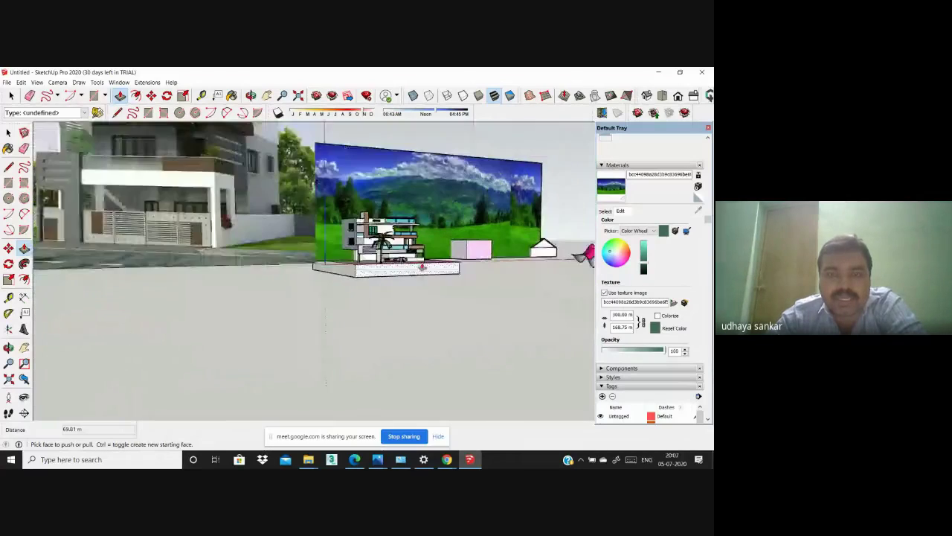
middle_drag(419, 268, 308, 264)
scroll(426, 233, up, 3)
middle_drag(435, 232, 444, 262)
scroll(444, 262, down, 2)
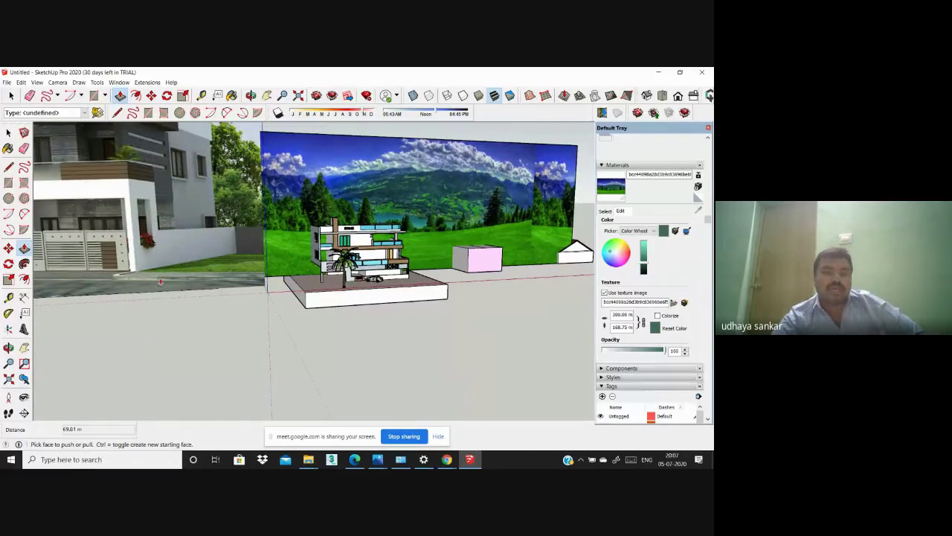
scroll(418, 226, up, 4)
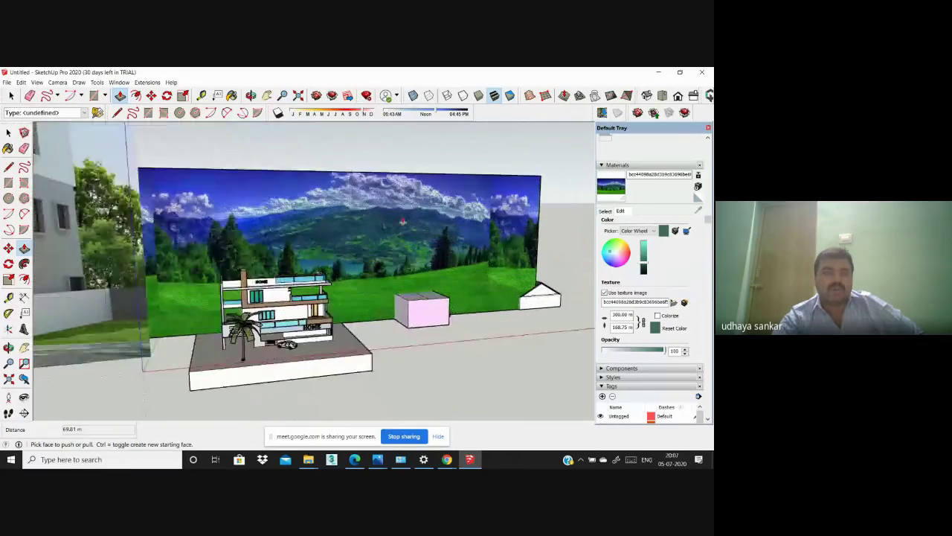
scroll(229, 223, down, 2)
middle_drag(227, 251, 222, 226)
scroll(221, 225, up, 5)
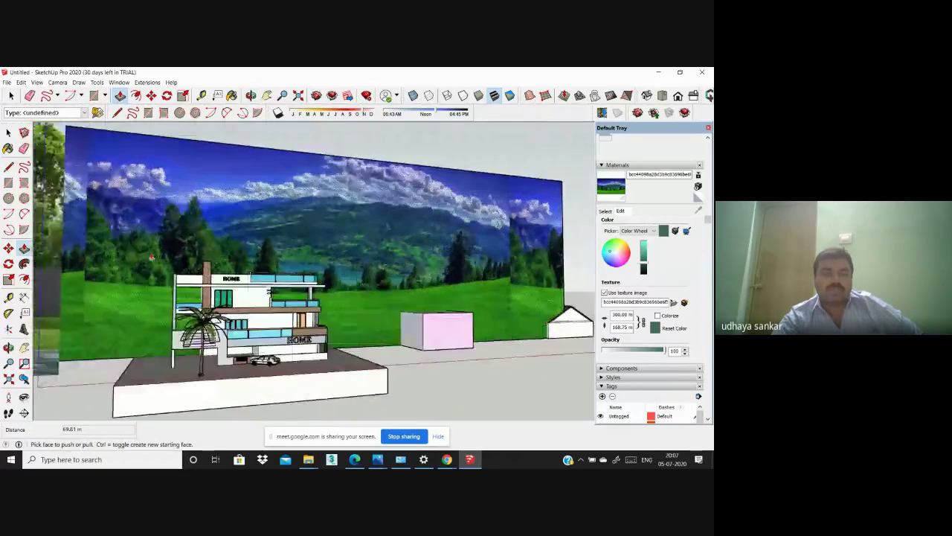
Step: Examine the multi-storey house from the front against the landscape wall, close up and with the whole site in view
middle_drag(232, 318, 186, 319)
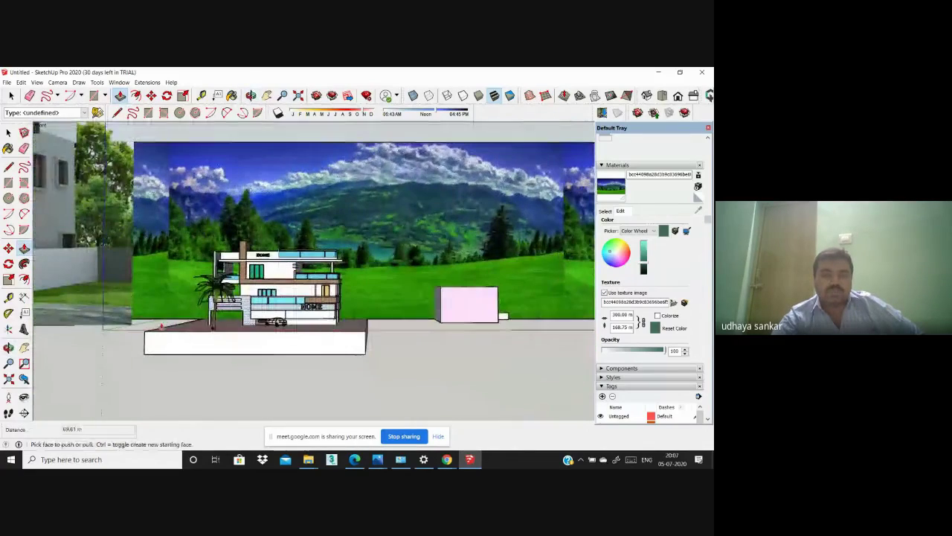
scroll(190, 318, up, 4)
middle_drag(246, 320, 320, 320)
scroll(320, 320, up, 1)
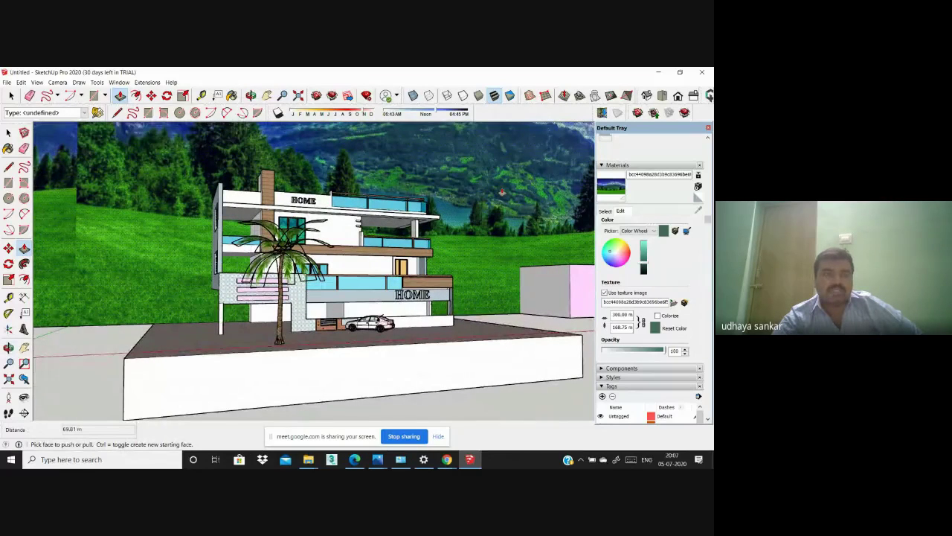
scroll(316, 197, down, 9)
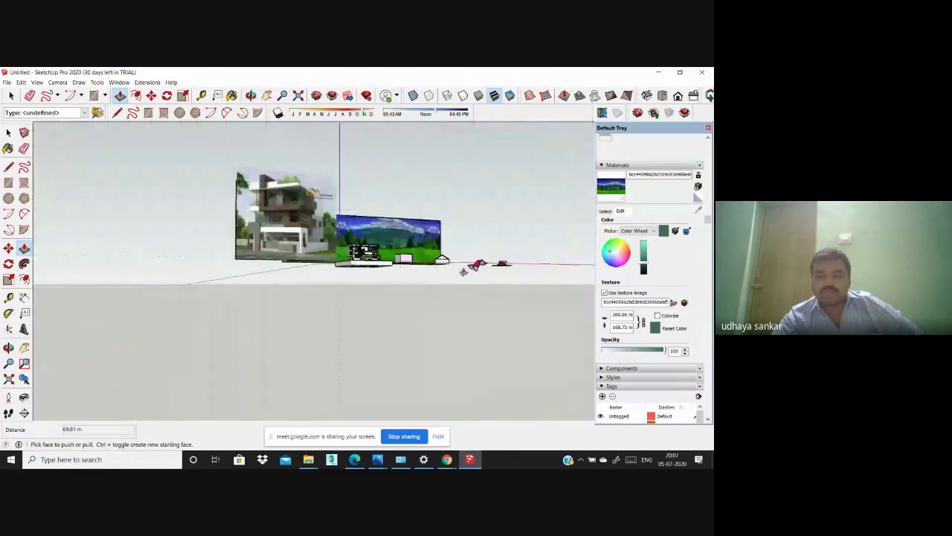
Step: Try to Push/Pull the landscape wall's front face about 30 m back, away from the house
mouse_move(460, 241)
middle_down()
mouse_move(473, 239)
mouse_move(417, 254)
mouse_move(309, 247)
middle_up()
scroll(385, 262, up, 6)
mouse_move(195, 250)
middle_down()
mouse_move(242, 250)
mouse_move(172, 298)
middle_up()
scroll(243, 249, down, 3)
click(404, 176)
click(424, 170)
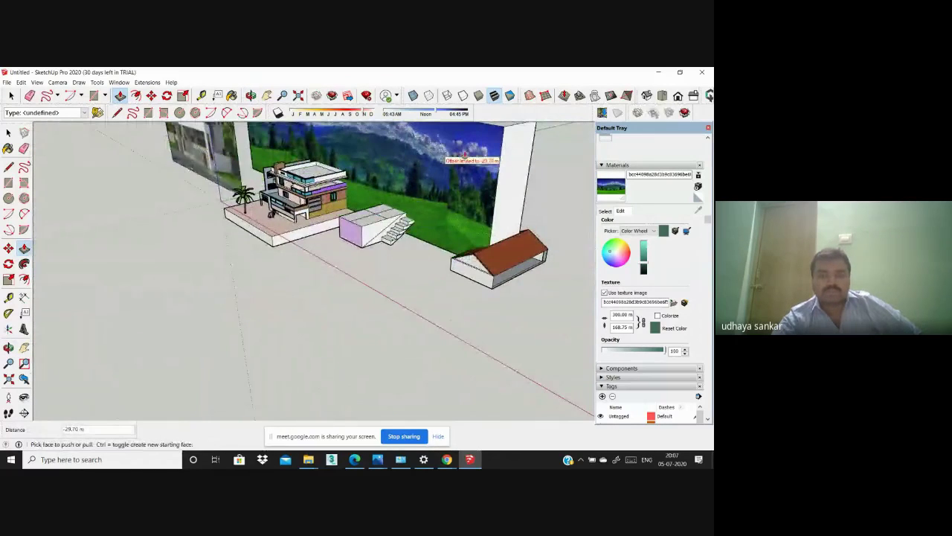
Step: Undo the latest landscape wall edits, including the last Push/Pull and the texture enlargement
key(ctrl+z)
key(ctrl+z)
key(ctrl+z)
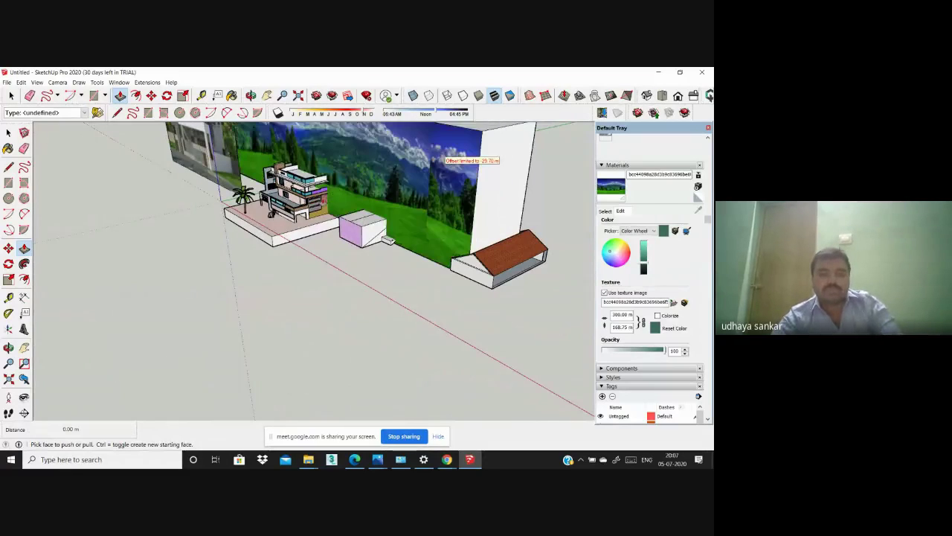
Step: Examine the multi-storey house in front of the landscape wall from several distances, down to its lower storeys and car
middle_drag(381, 172, 589, 213)
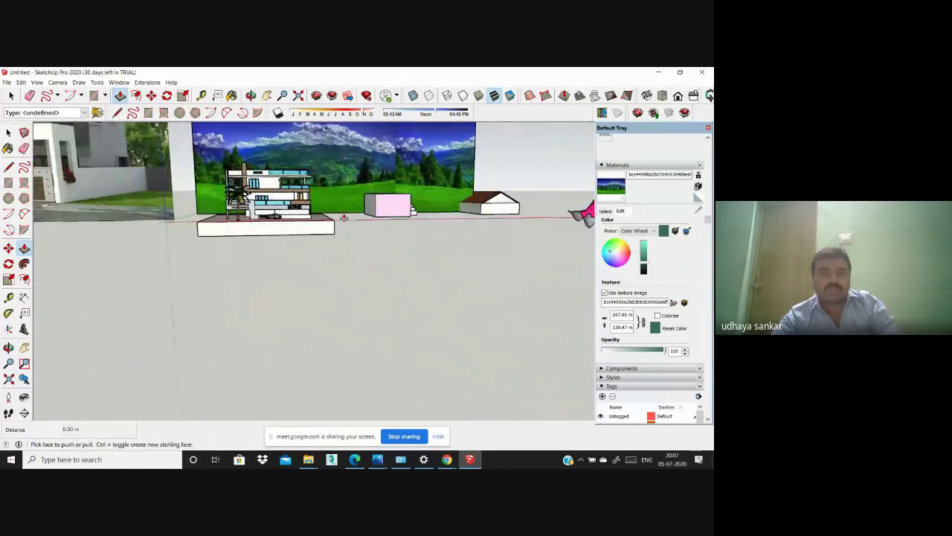
scroll(296, 255, up, 1)
scroll(297, 261, down, 1)
middle_drag(297, 260, 289, 253)
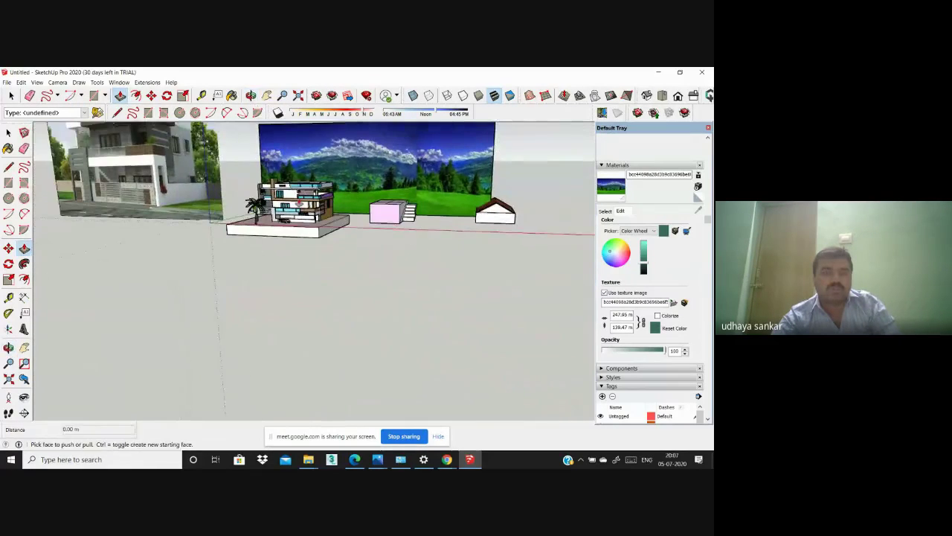
scroll(289, 194, up, 2)
scroll(290, 194, up, 2)
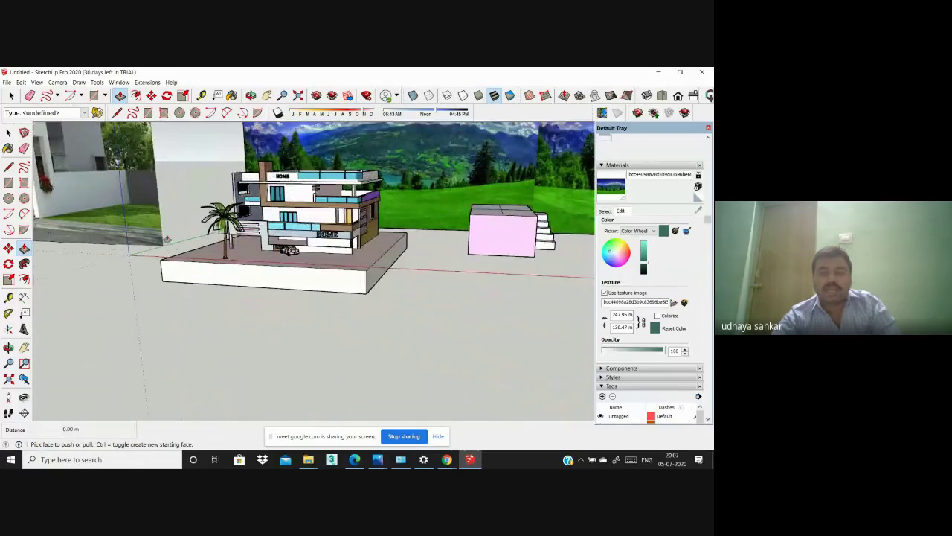
scroll(208, 231, down, 2)
scroll(611, 207, up, 1)
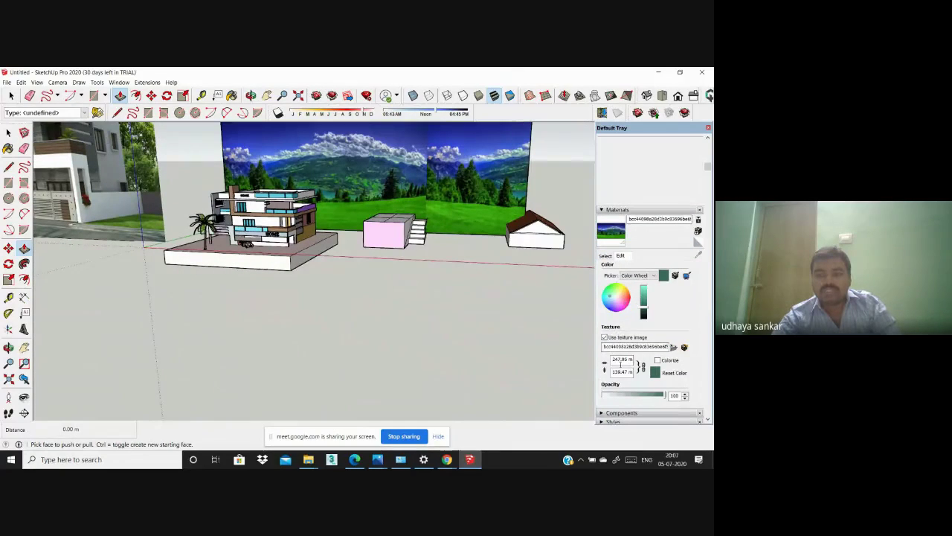
scroll(625, 361, down, 2)
scroll(232, 285, up, 5)
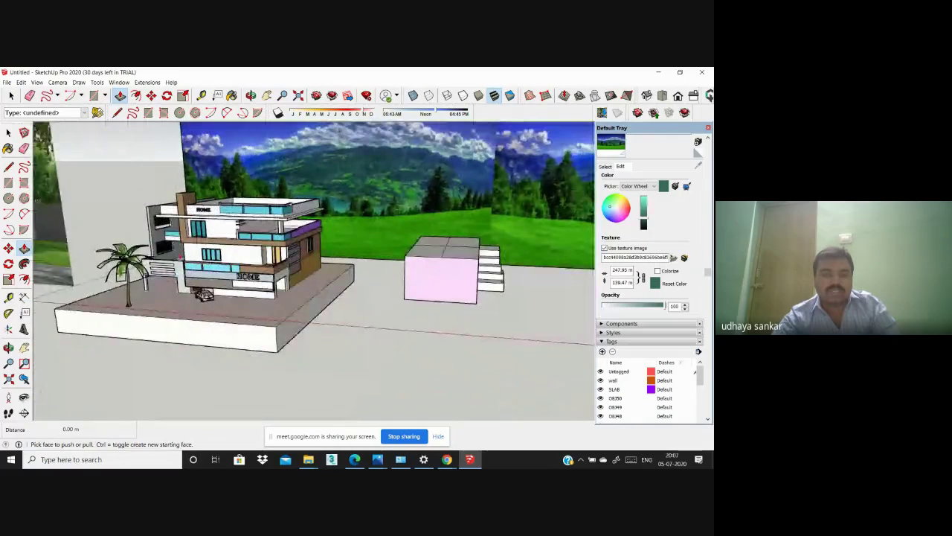
scroll(210, 269, up, 1)
scroll(189, 301, up, 2)
scroll(190, 276, up, 2)
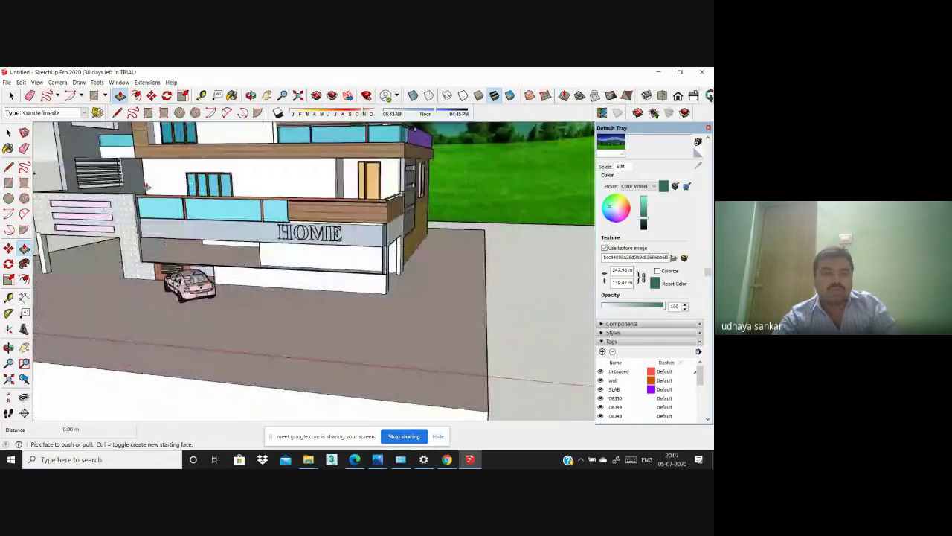
click(119, 82)
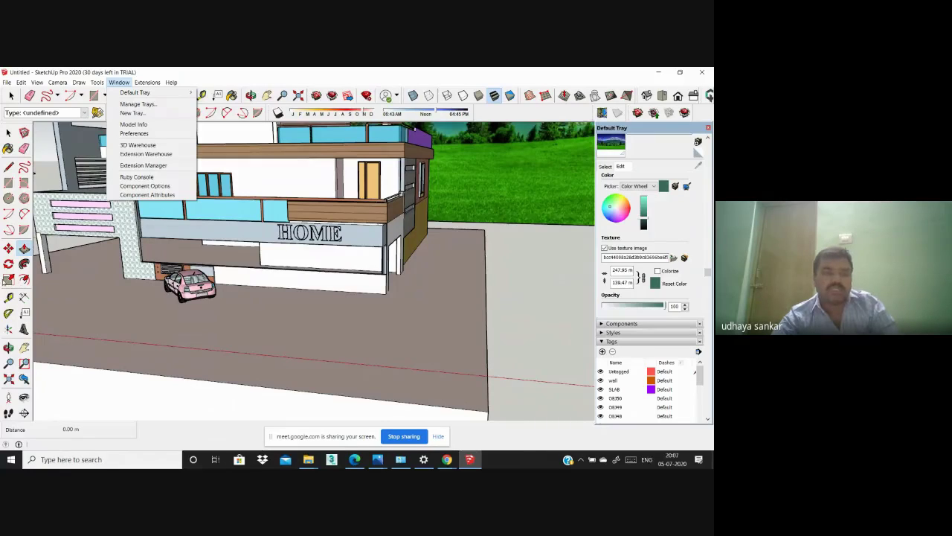
key(Escape)
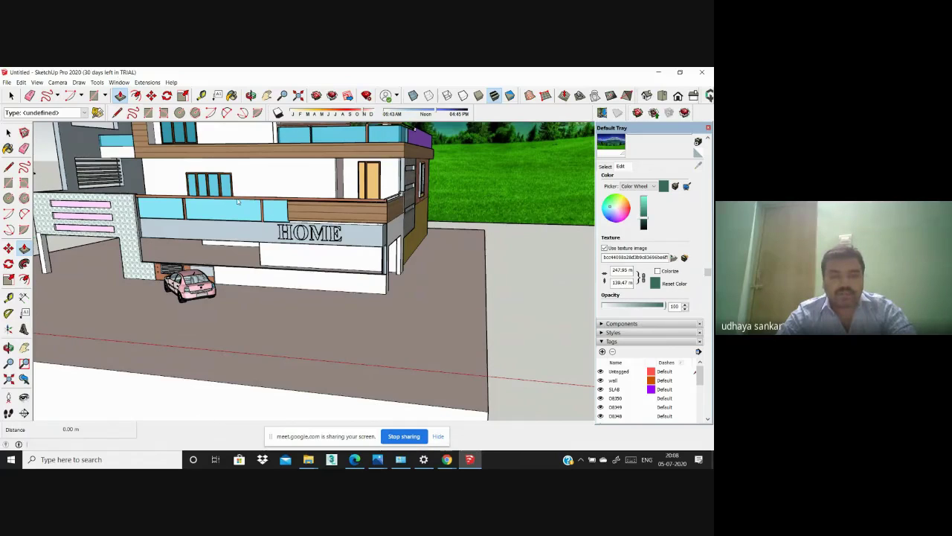
Step: Examine the other session models: the staircase block, the roofed house, the wavy pink surface and the terrain mound with its road
scroll(251, 199, down, 7)
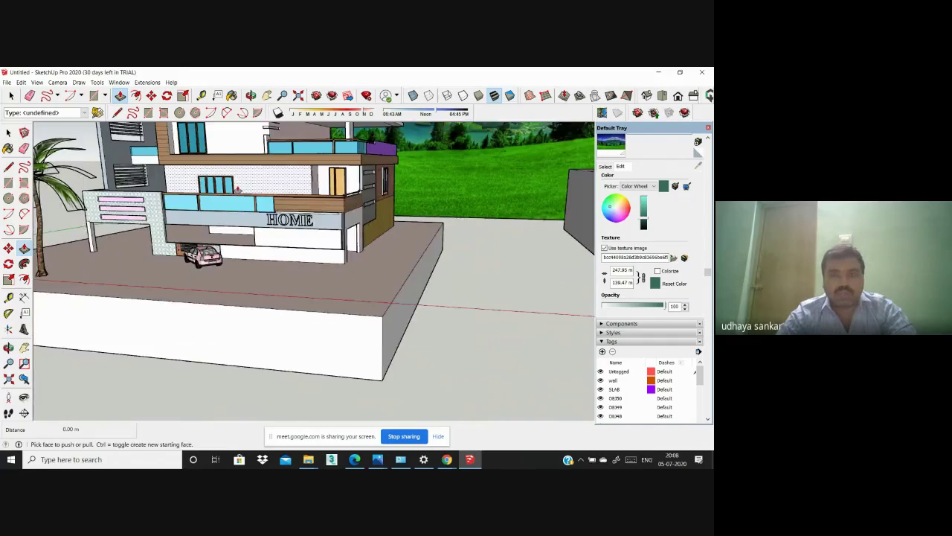
scroll(327, 223, up, 6)
scroll(221, 256, down, 6)
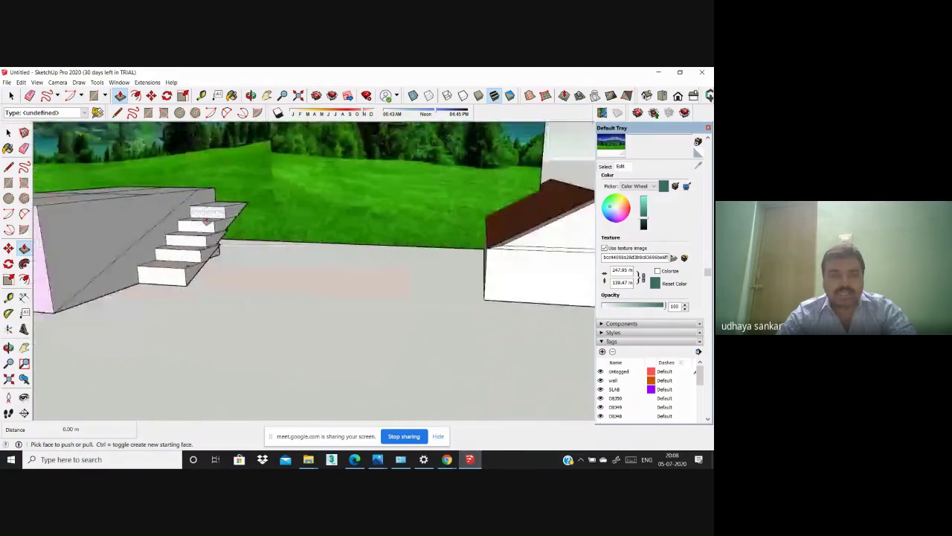
scroll(452, 222, up, 2)
scroll(452, 221, up, 2)
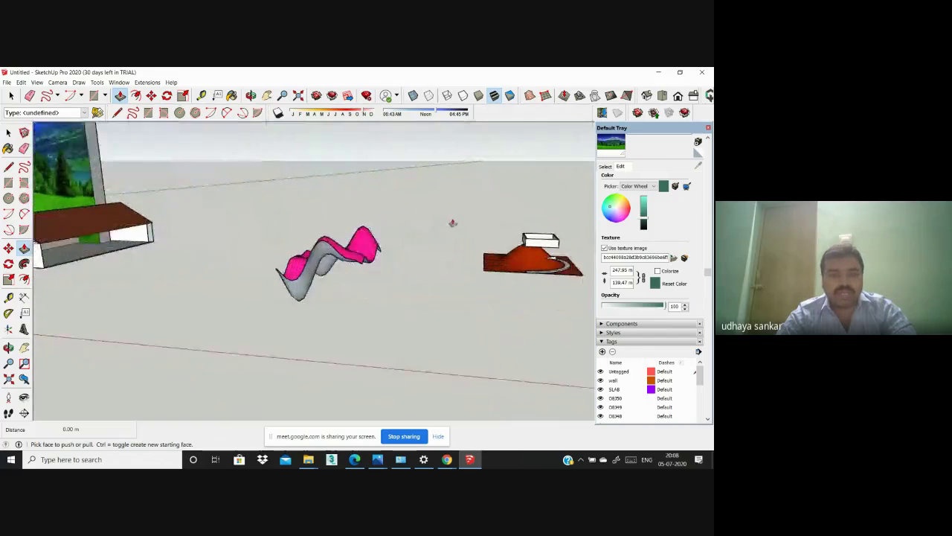
middle_drag(451, 221, 337, 249)
scroll(336, 248, up, 3)
scroll(237, 224, down, 5)
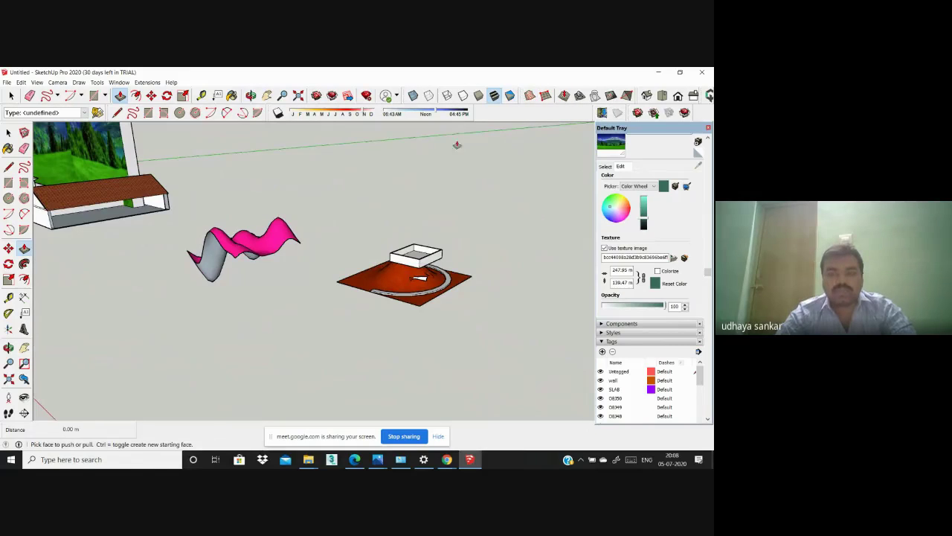
scroll(432, 301, up, 6)
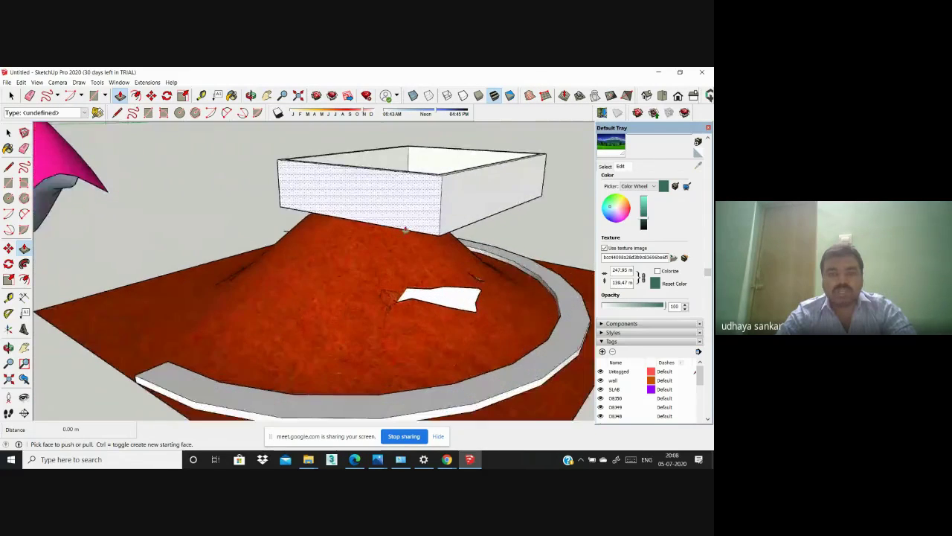
scroll(406, 229, down, 2)
middle_drag(389, 206, 491, 229)
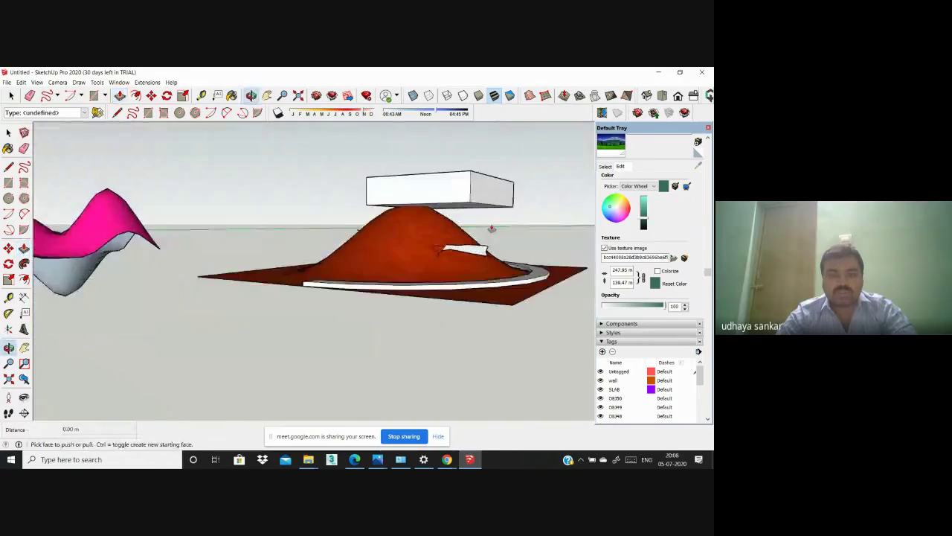
scroll(493, 230, down, 3)
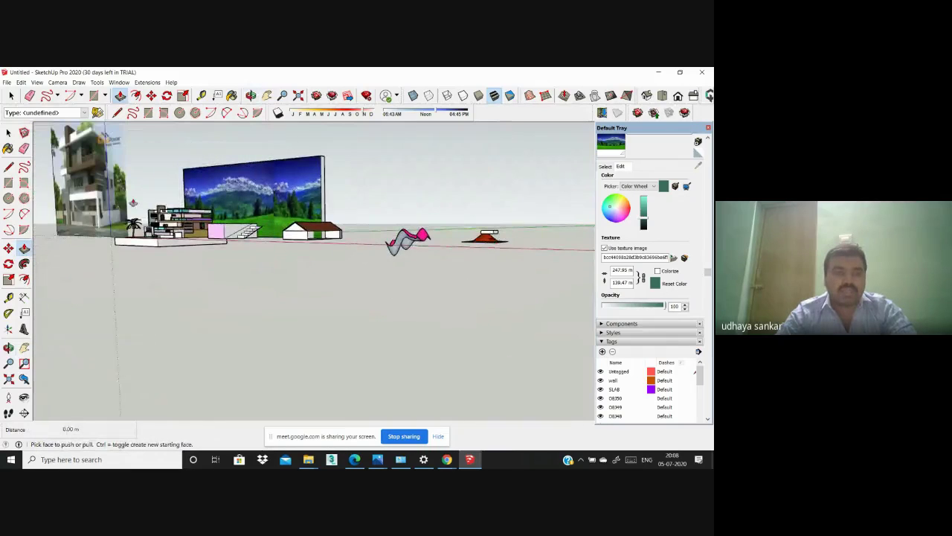
Step: Examine the multi-storey house's front and side walls close up, and compare the scene with the reference photo from afar
scroll(168, 221, up, 5)
middle_drag(182, 334, 236, 346)
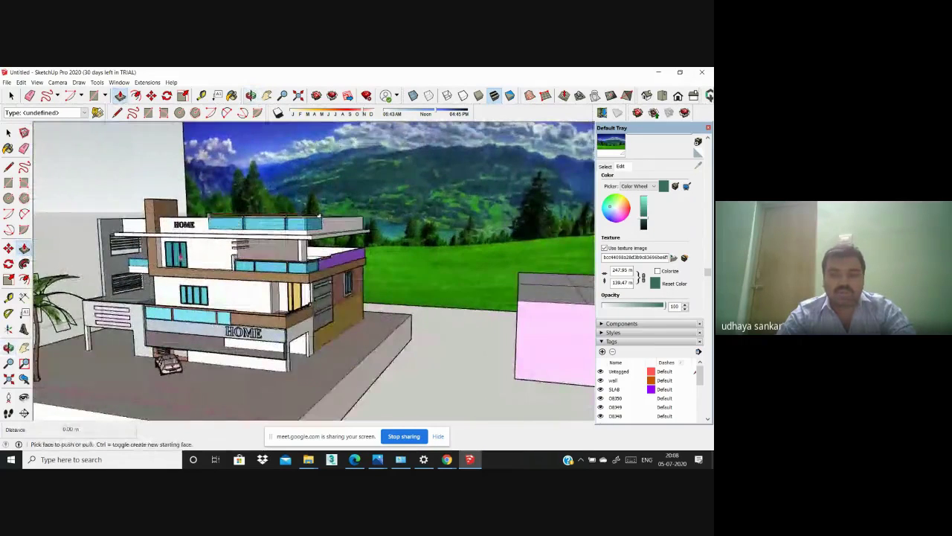
scroll(186, 253, down, 2)
scroll(304, 206, down, 5)
scroll(446, 163, down, 4)
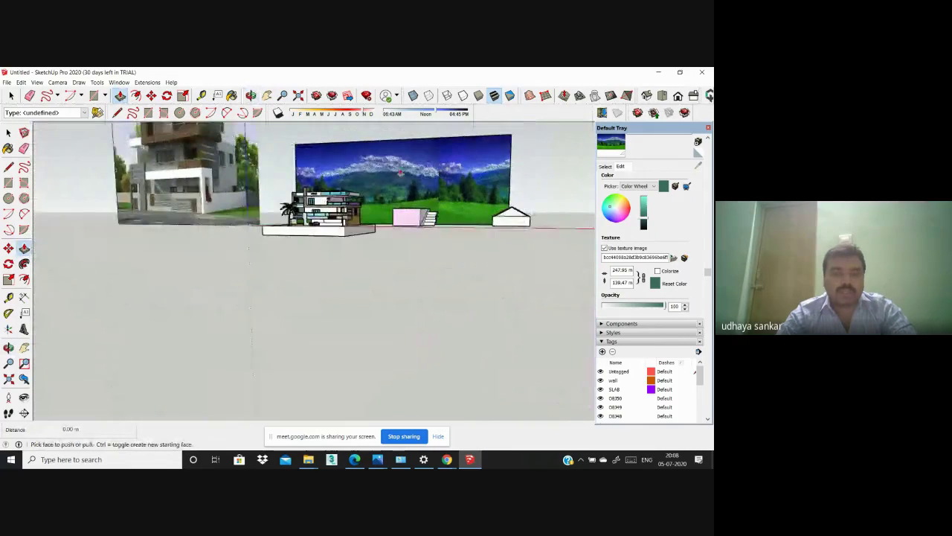
scroll(430, 168, up, 5)
middle_drag(395, 163, 411, 151)
scroll(298, 201, up, 3)
scroll(297, 201, down, 3)
Step: Examine the house, palm tree and pink block before the landscape wall from low and raised front angles
middle_drag(301, 201, 501, 189)
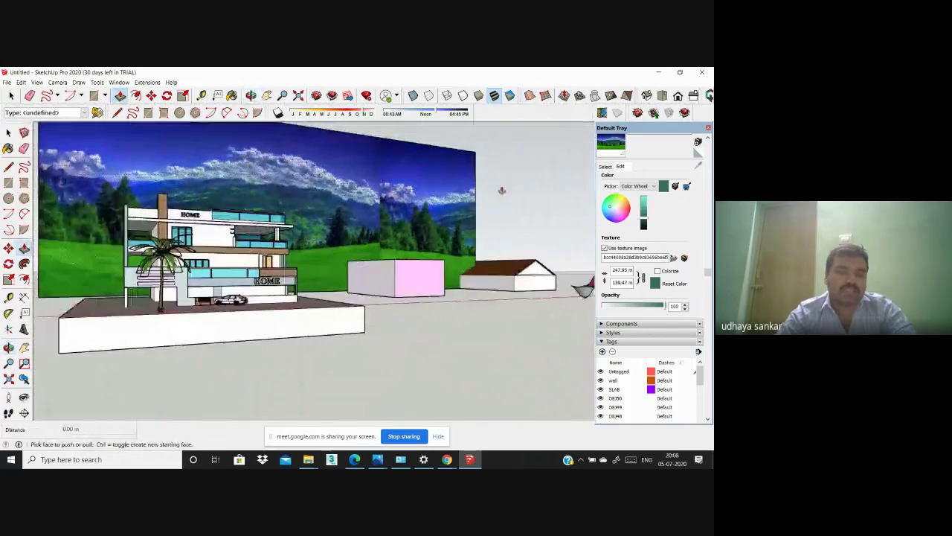
scroll(221, 184, up, 2)
scroll(336, 220, down, 2)
middle_drag(338, 237, 280, 283)
mouse_move(450, 271)
middle_down()
mouse_move(290, 194)
mouse_move(355, 244)
middle_up()
scroll(329, 256, up, 7)
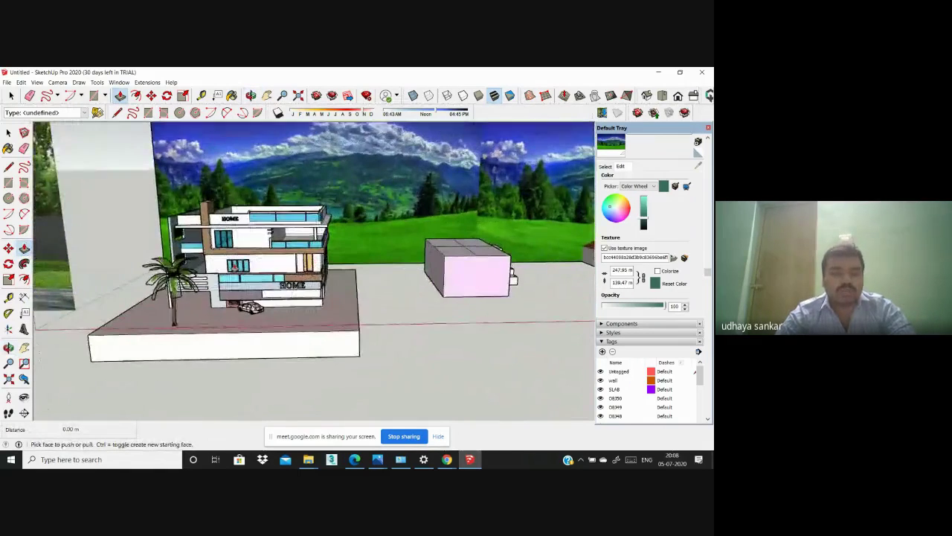
middle_drag(227, 227, 250, 228)
scroll(250, 227, down, 10)
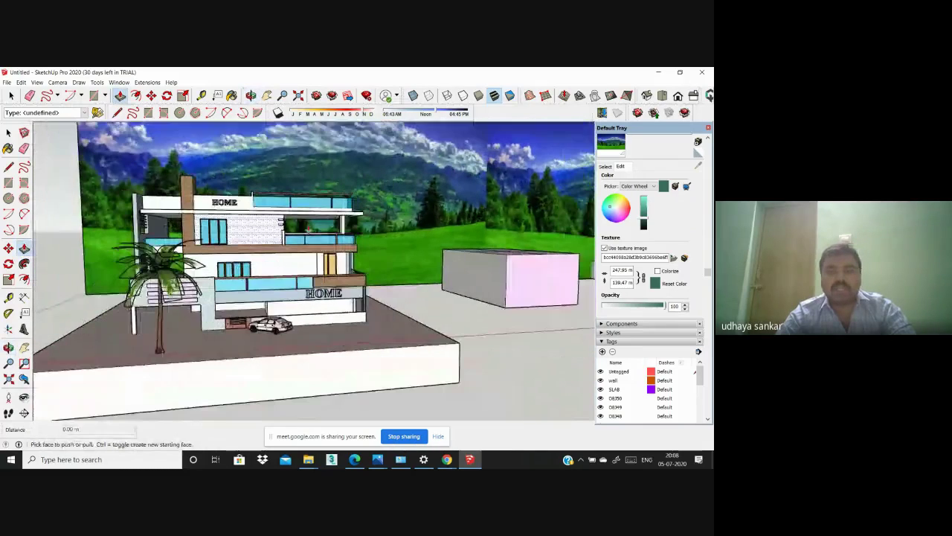
Step: Review the finished scene in an overall front view with the landscape backdrop, and stop sharing the screen in the meeting
middle_drag(525, 222, 587, 260)
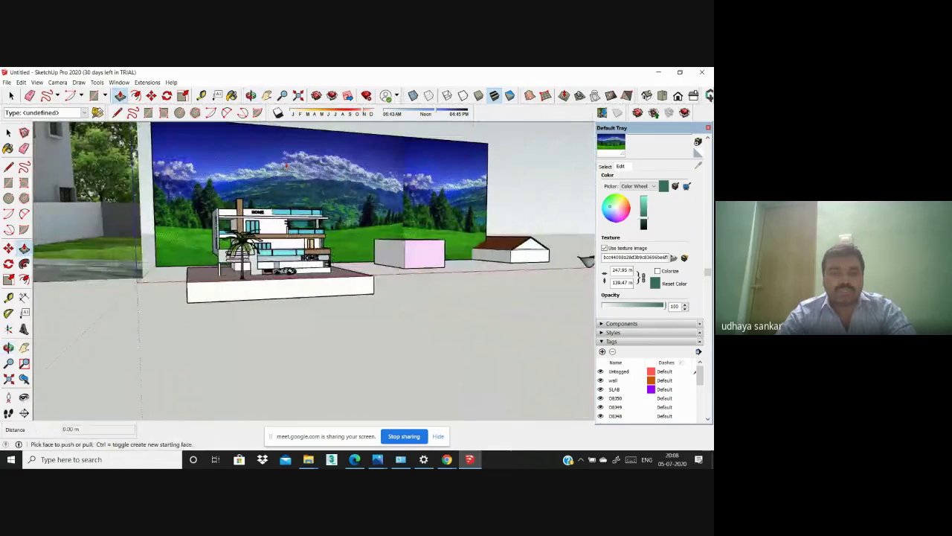
scroll(586, 260, up, 5)
scroll(570, 260, down, 8)
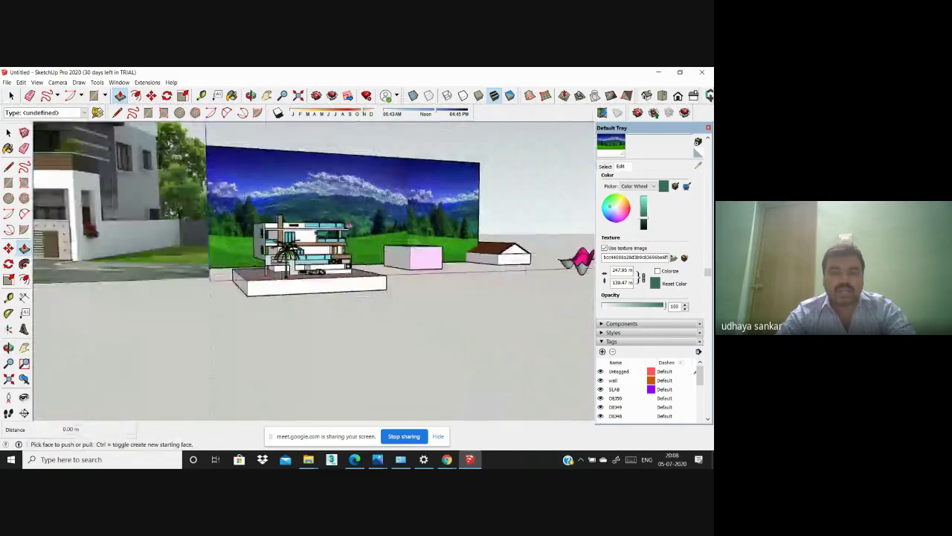
middle_drag(570, 260, 562, 253)
scroll(376, 224, up, 5)
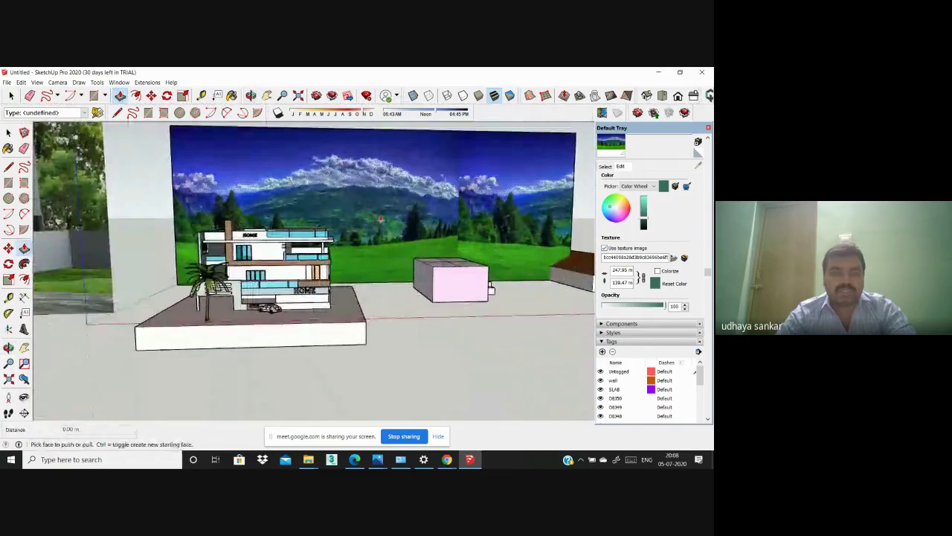
scroll(343, 218, down, 3)
scroll(343, 218, up, 2)
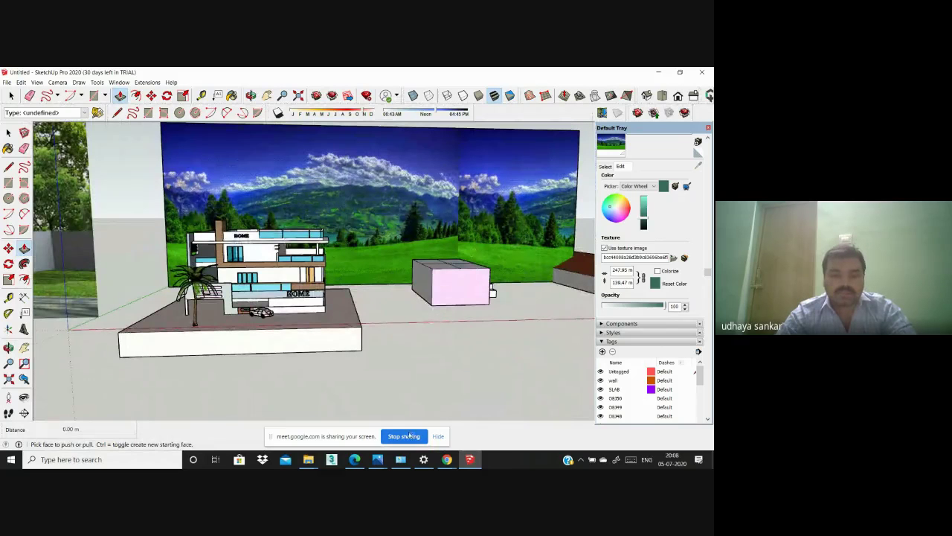
click(404, 437)
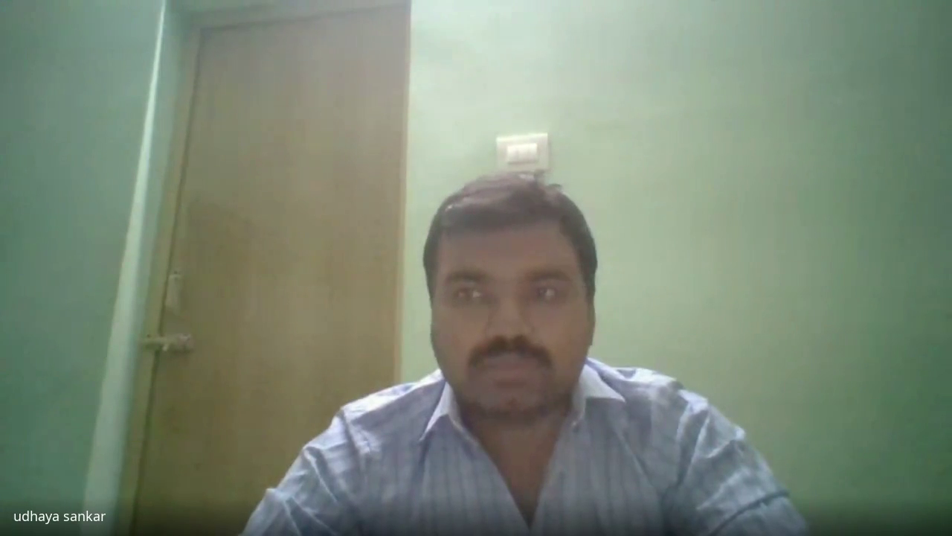